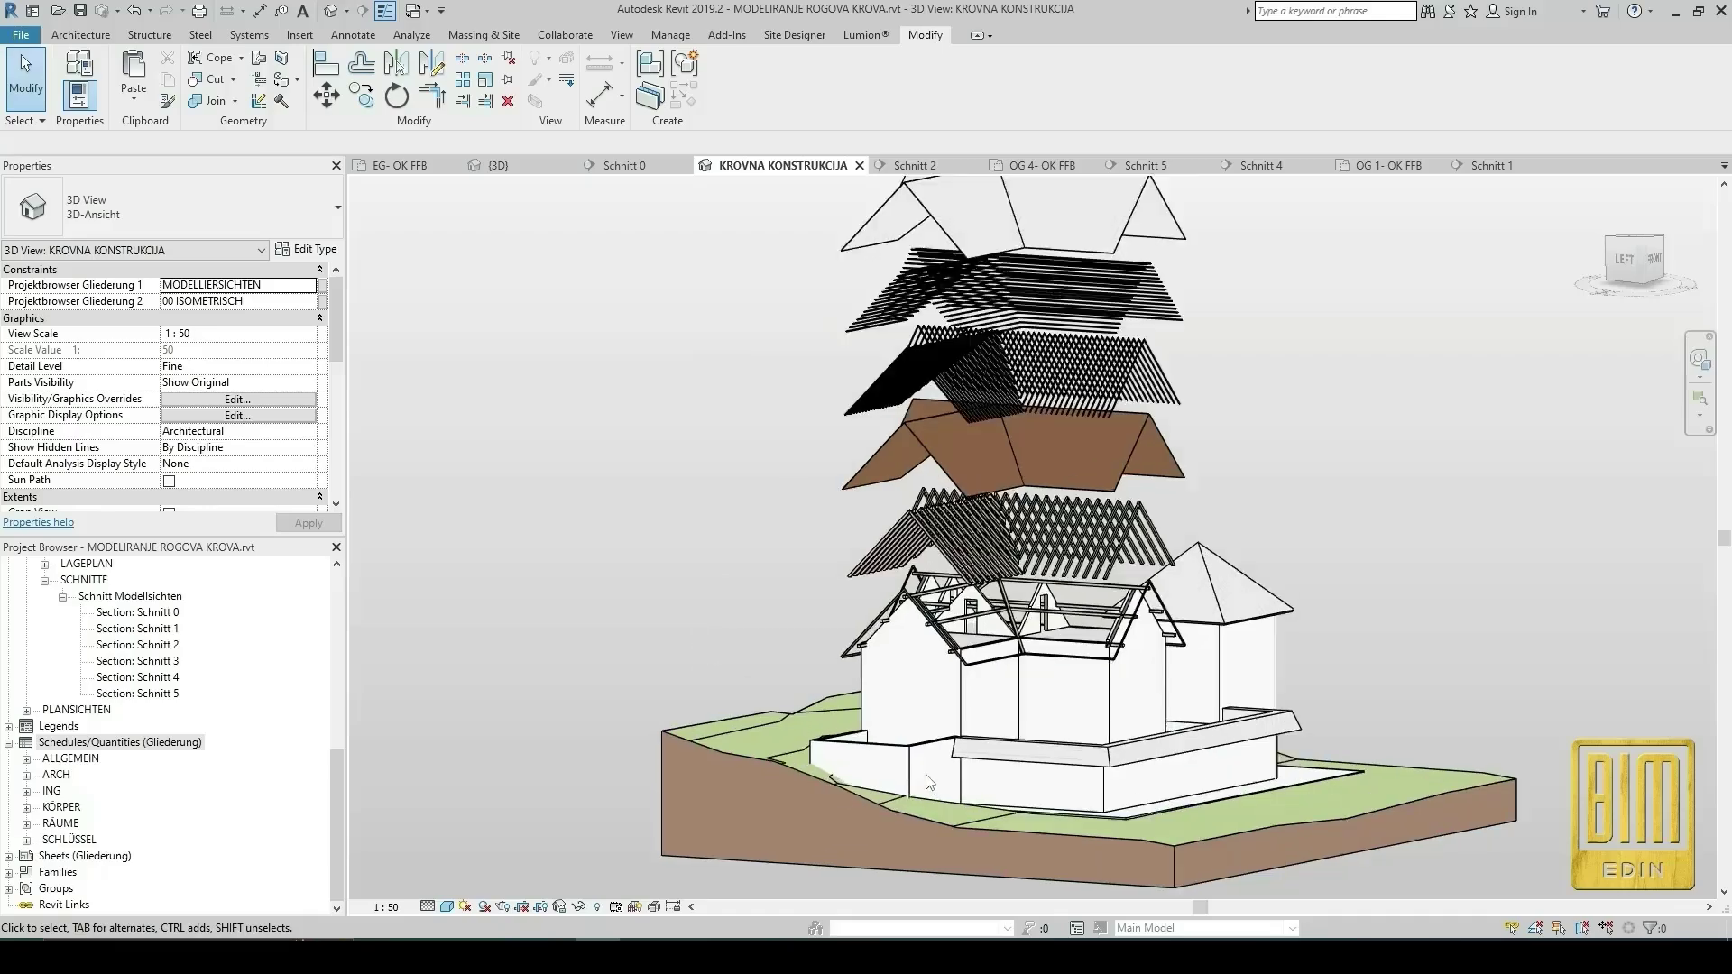
Inspect the Mark and dimensions of the outermost rafter in the lowest raised rafter set.
scroll(974, 535, up, 3)
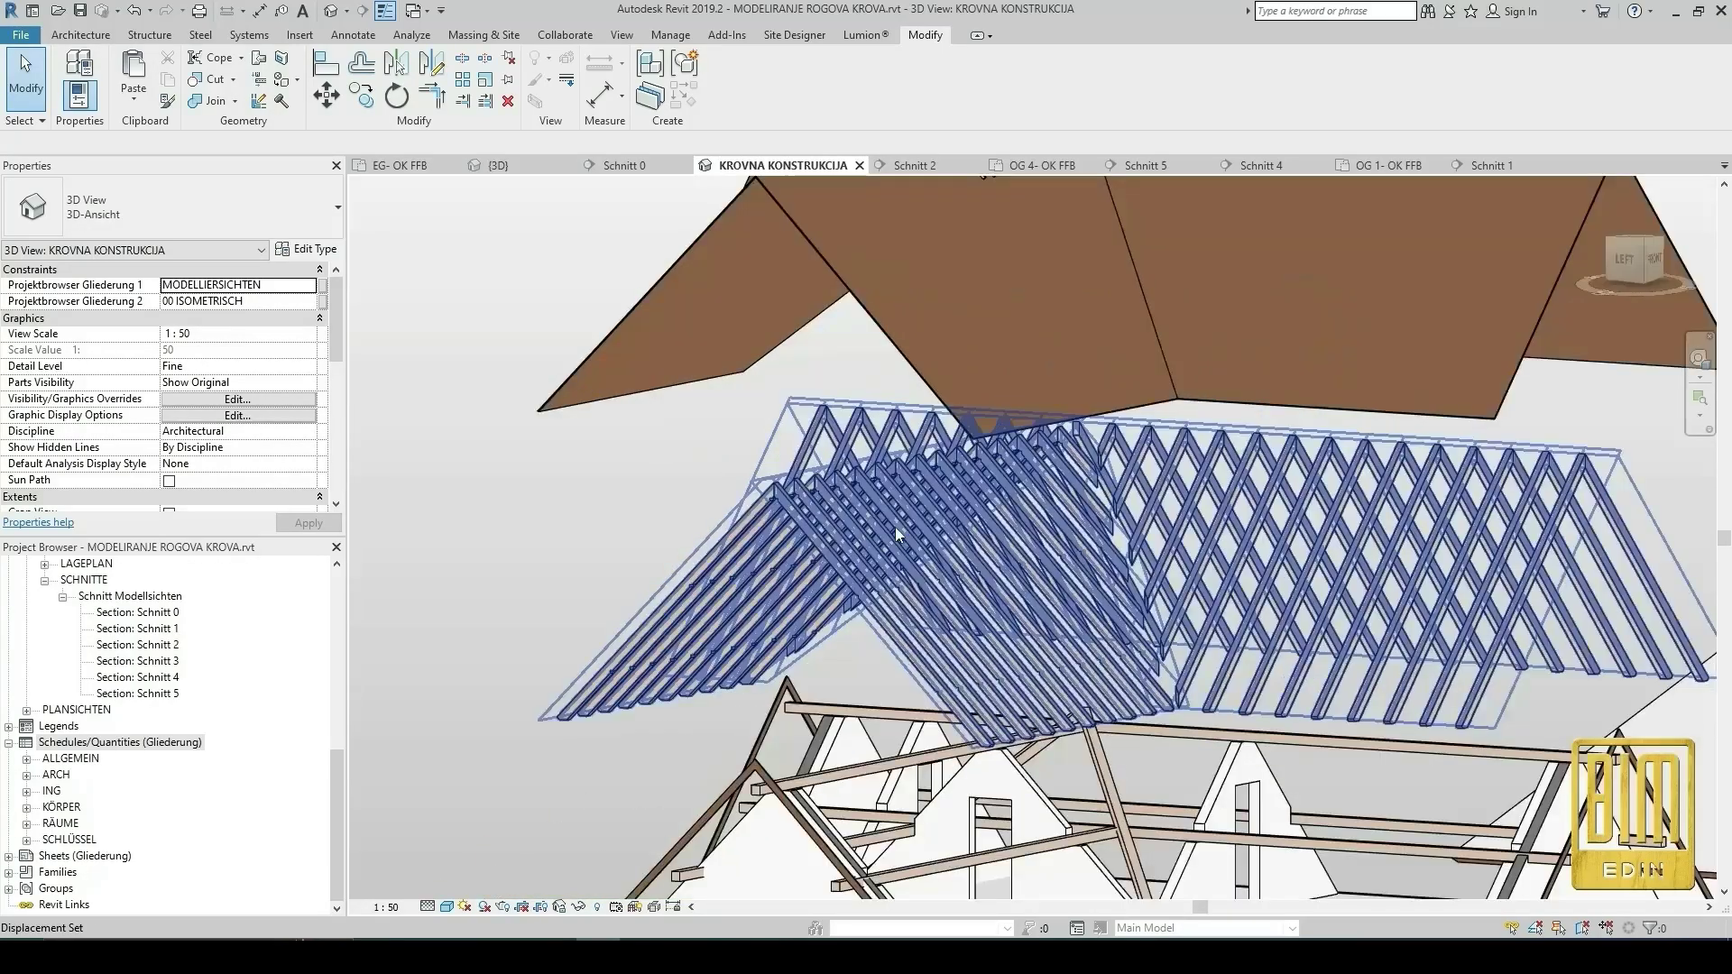
scroll(682, 603, up, 3)
key(Tab)
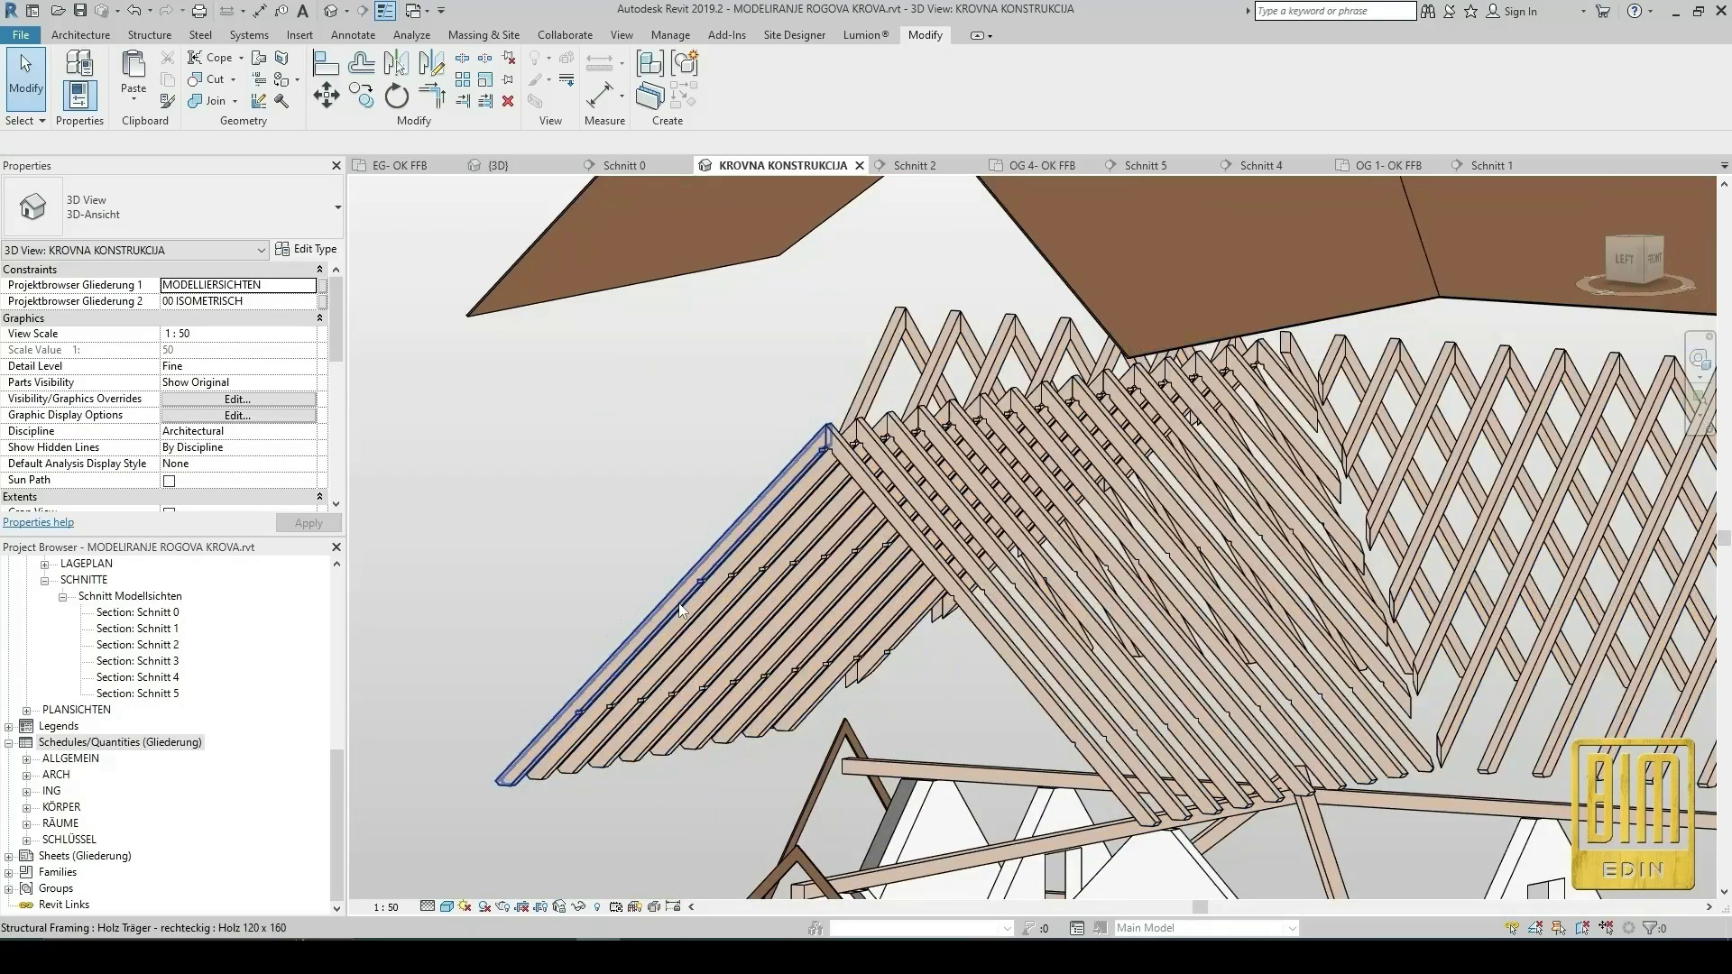
click(681, 610)
scroll(227, 417, down, 5)
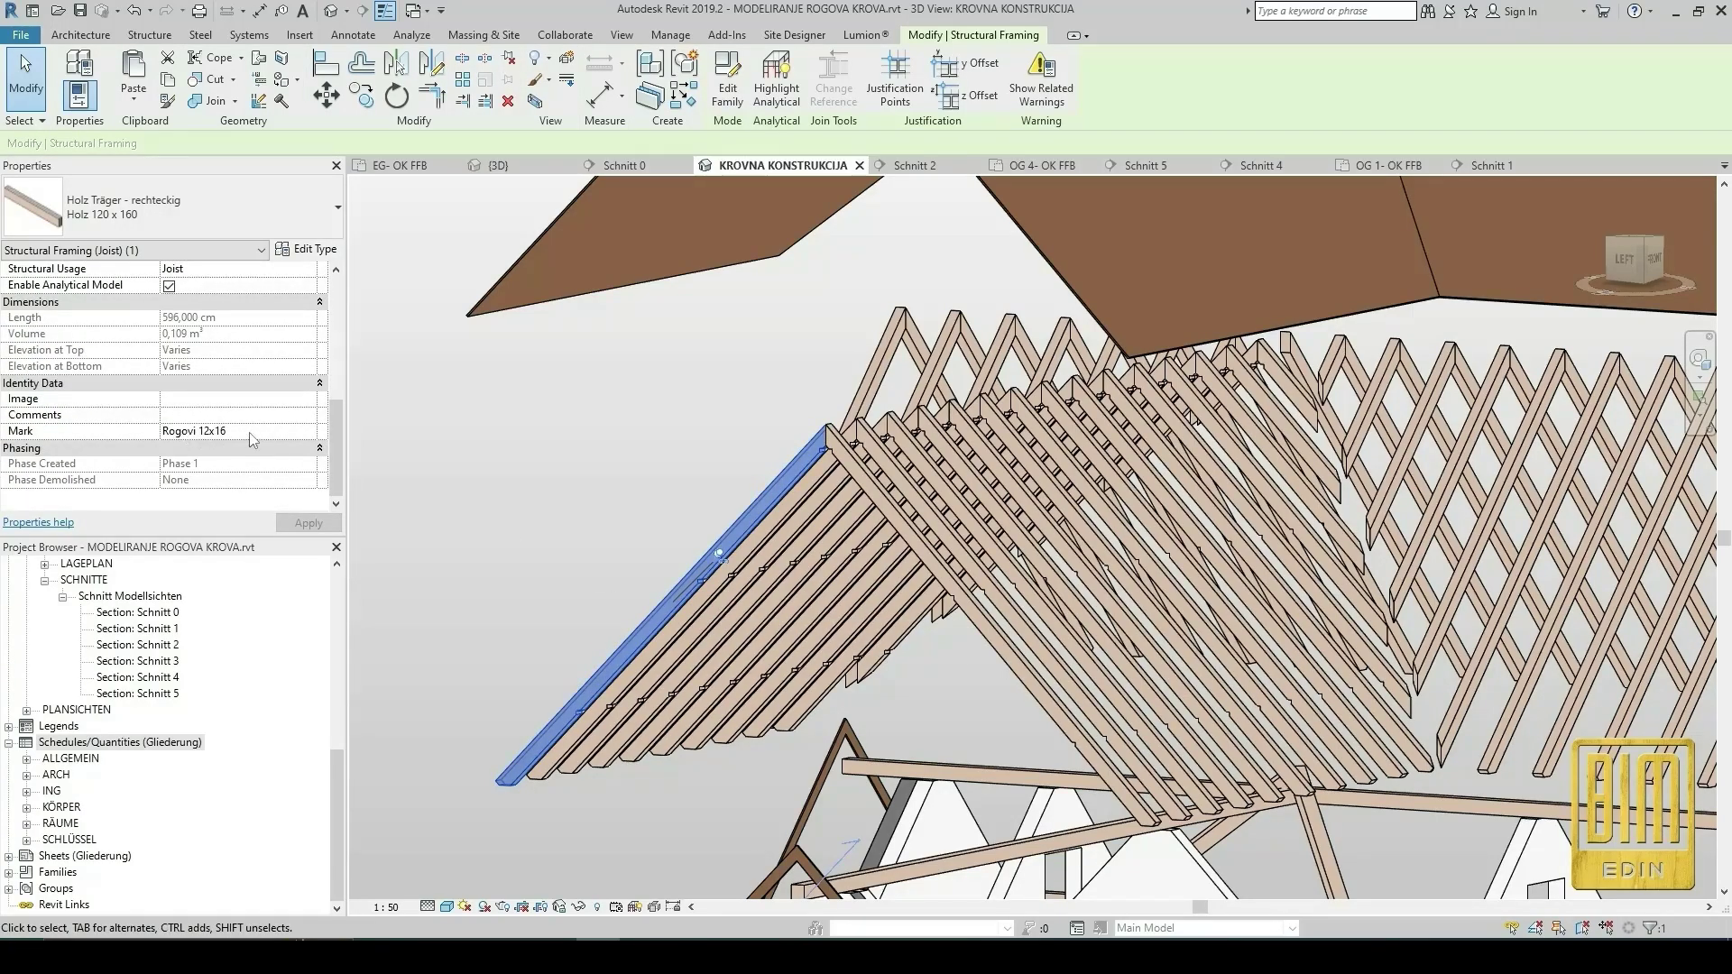
click(642, 462)
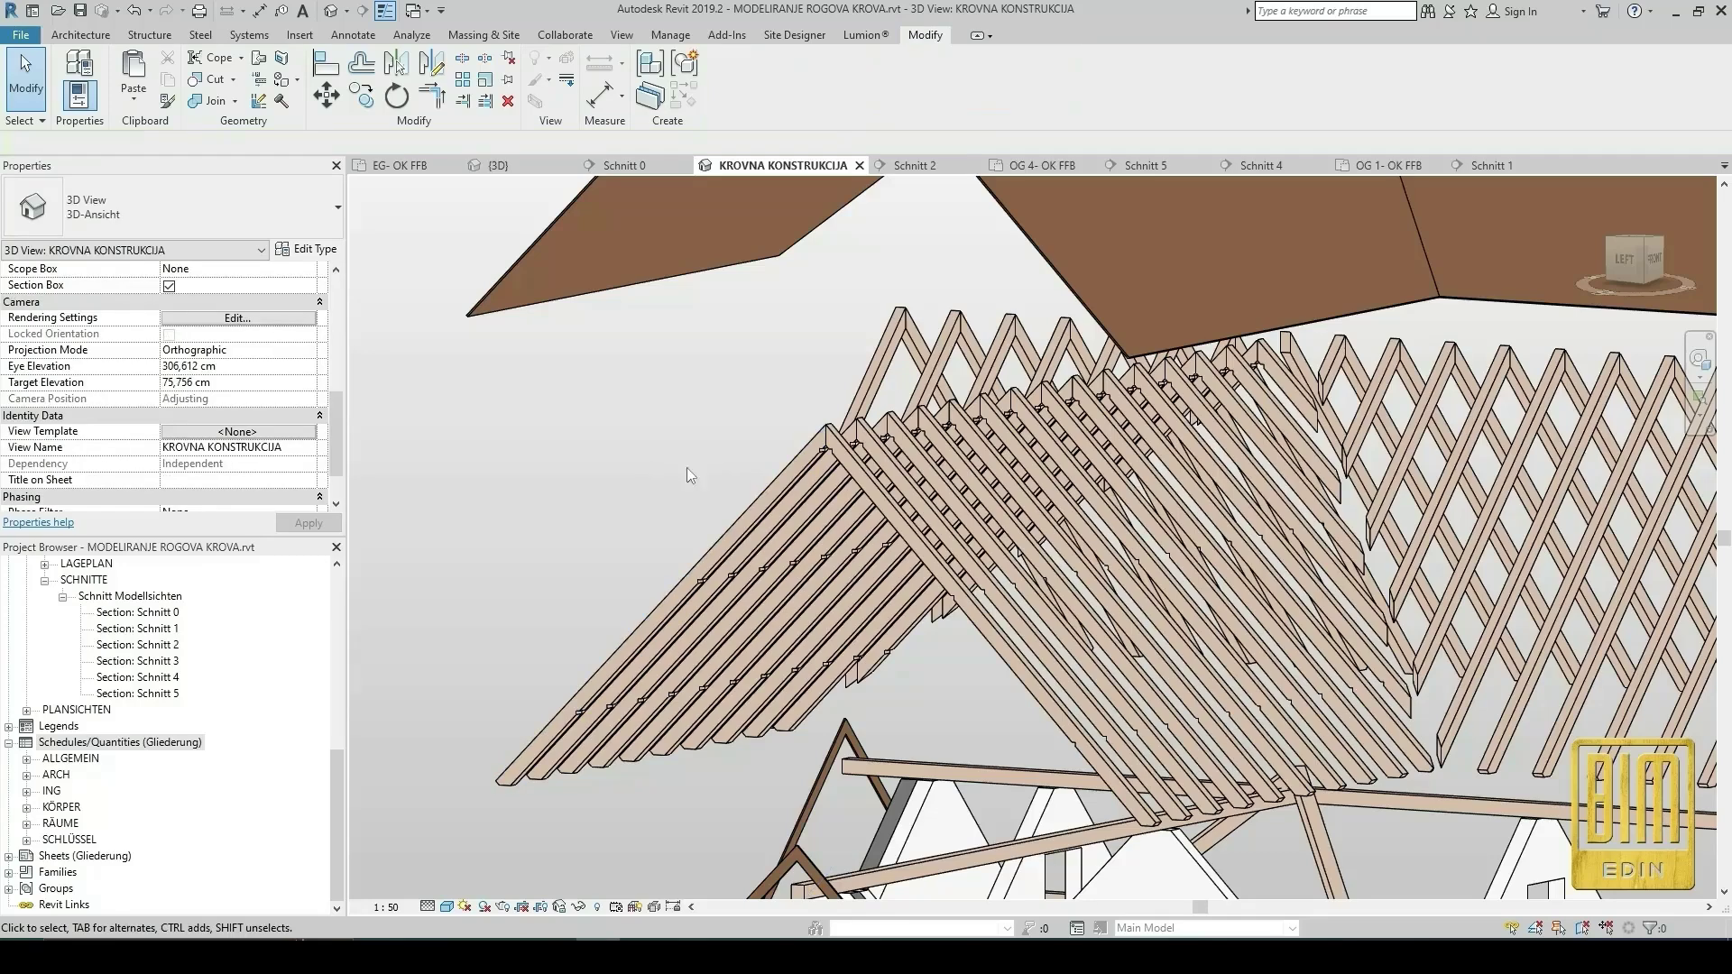
scroll(918, 564, down, 3)
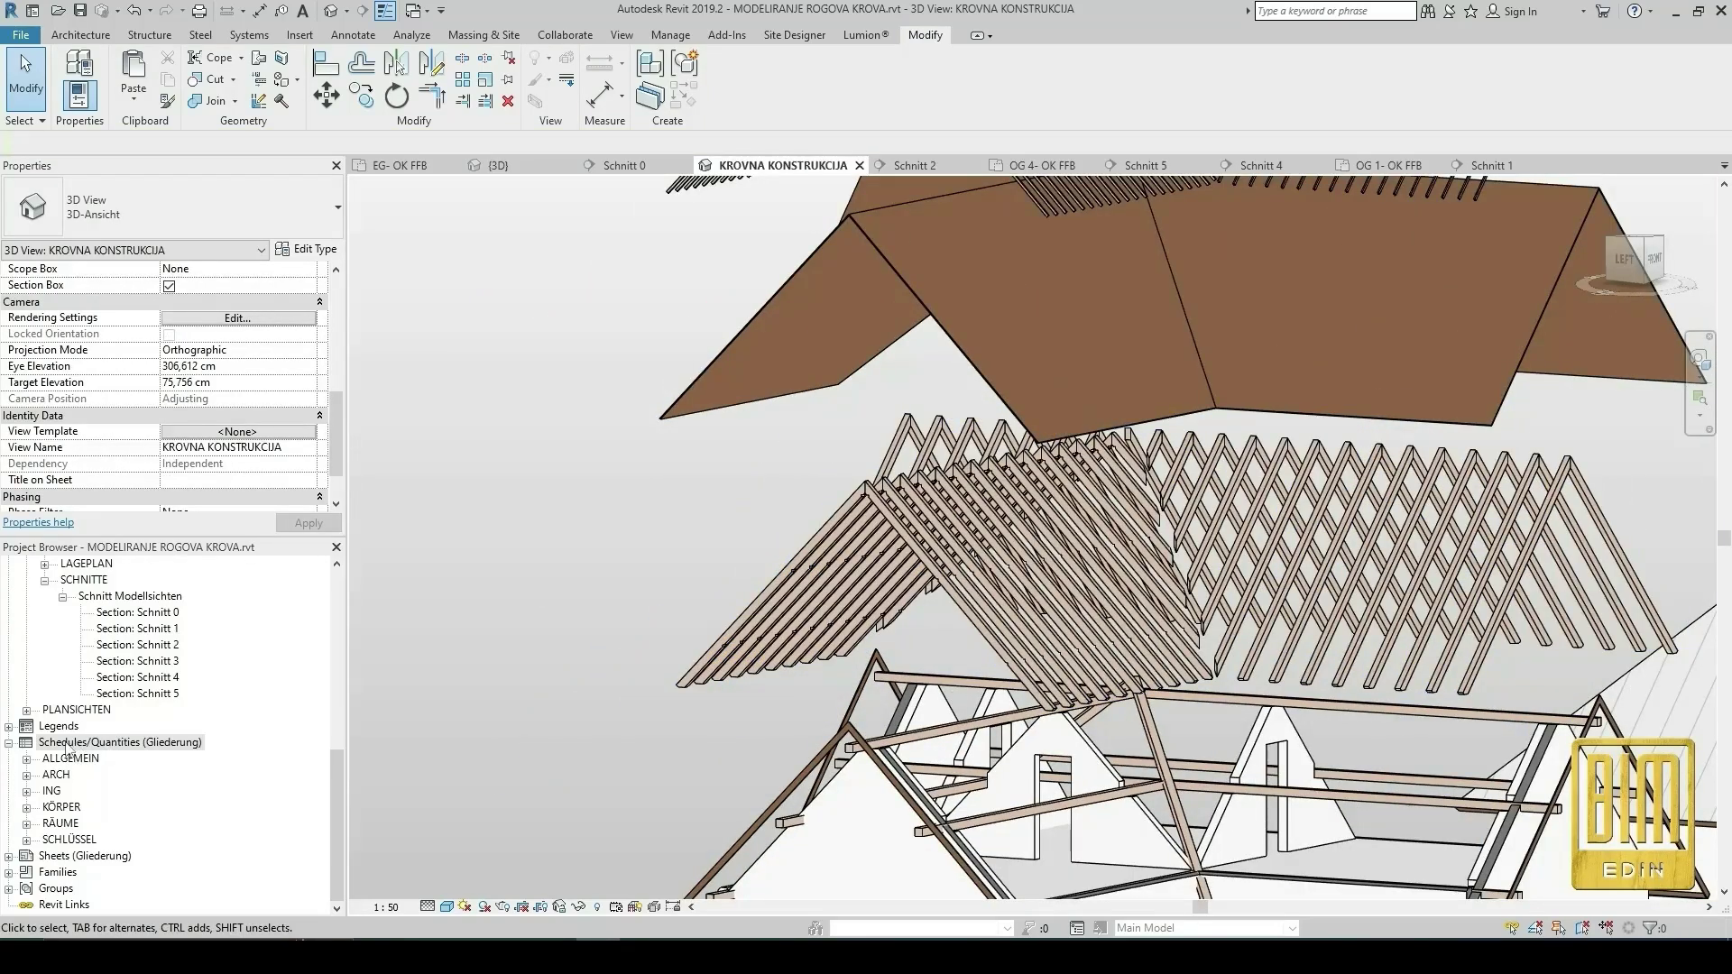
Create a new Structural Framing schedule named "Rogovi - specifikacija količina".
right_click(68, 745)
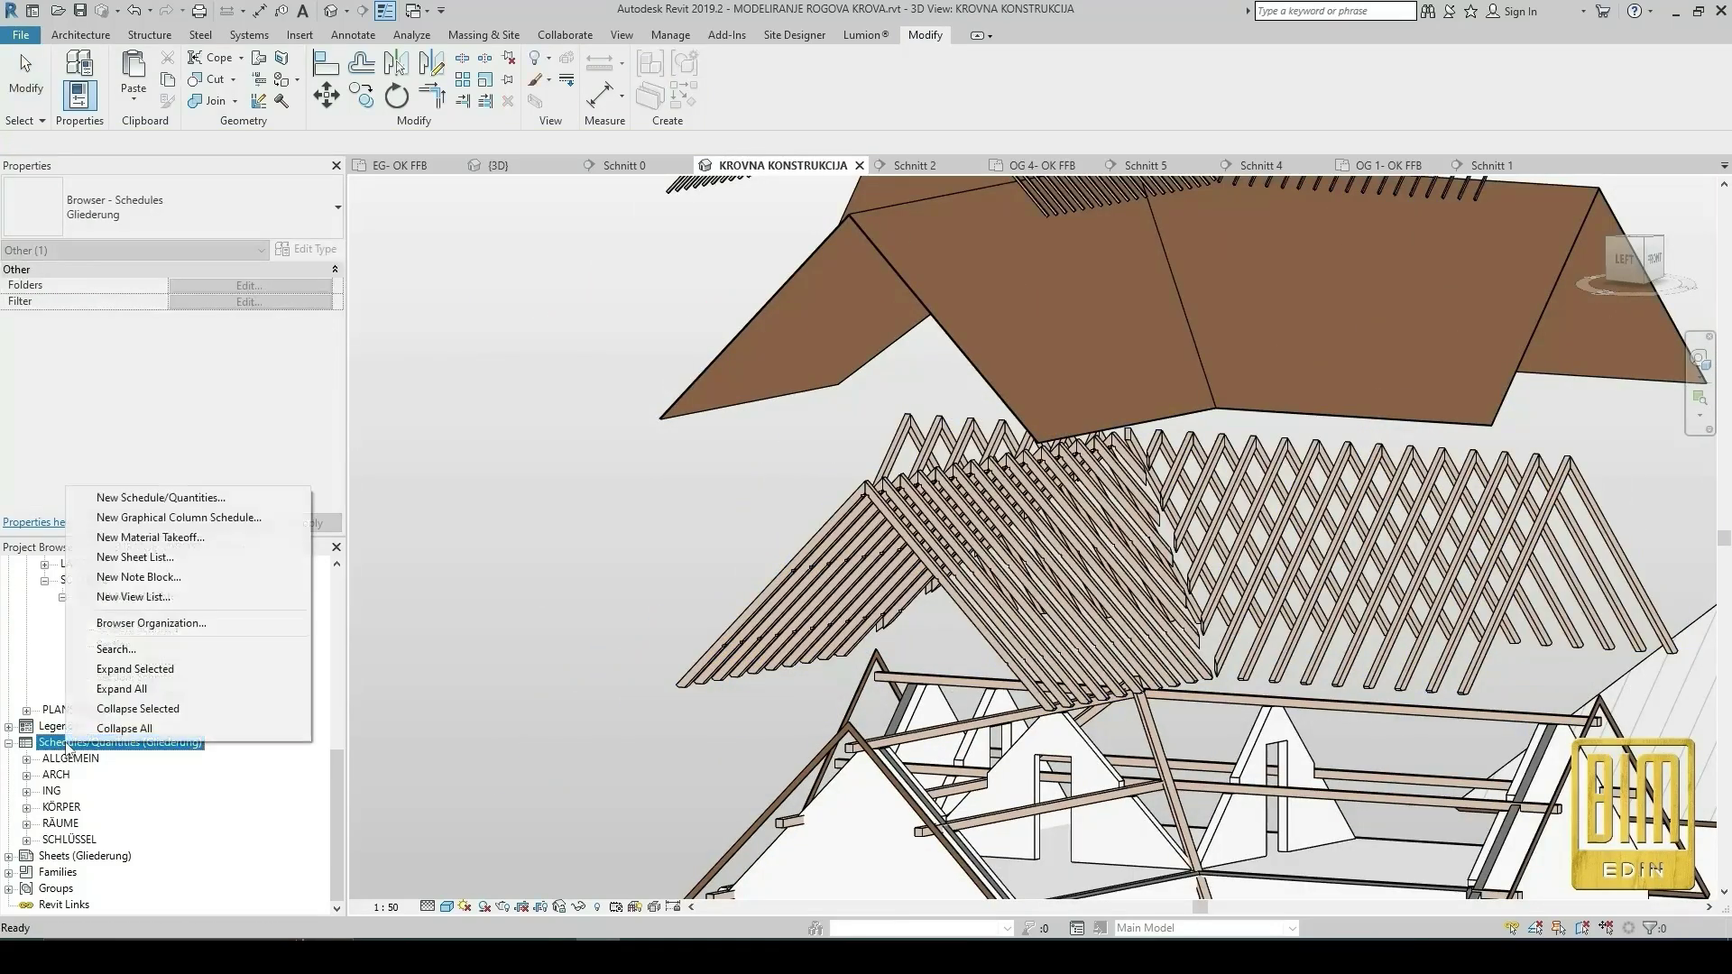
click(133, 502)
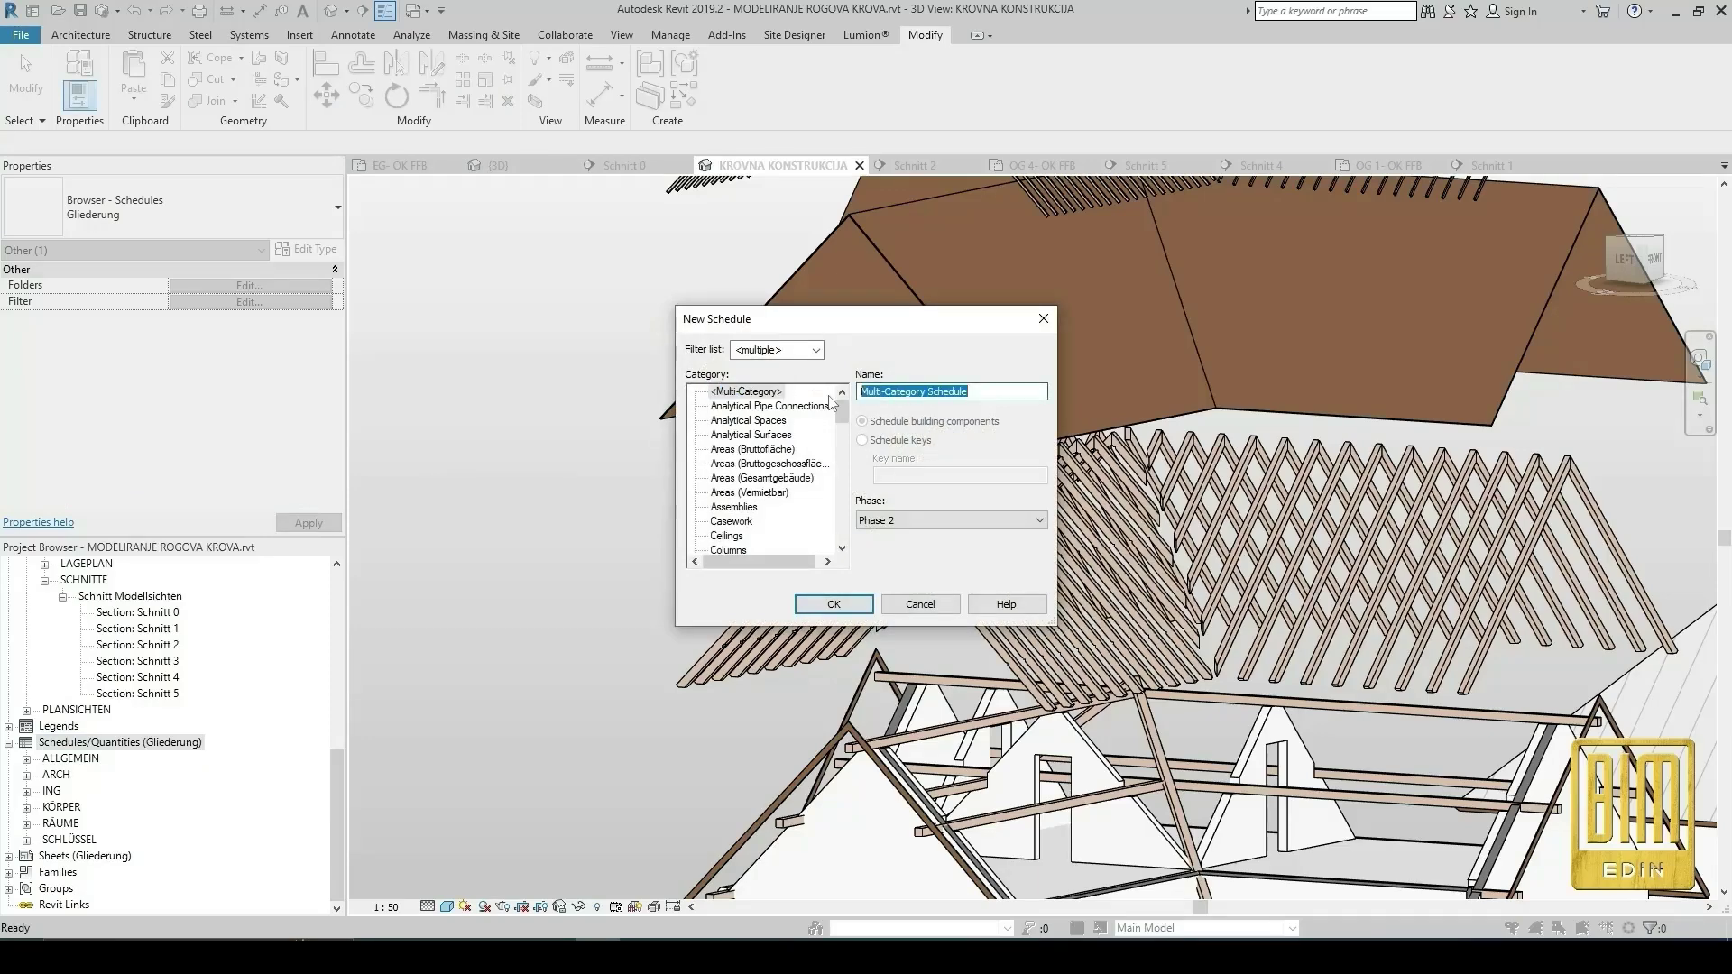
text(Rogovi - specifikacija količina)
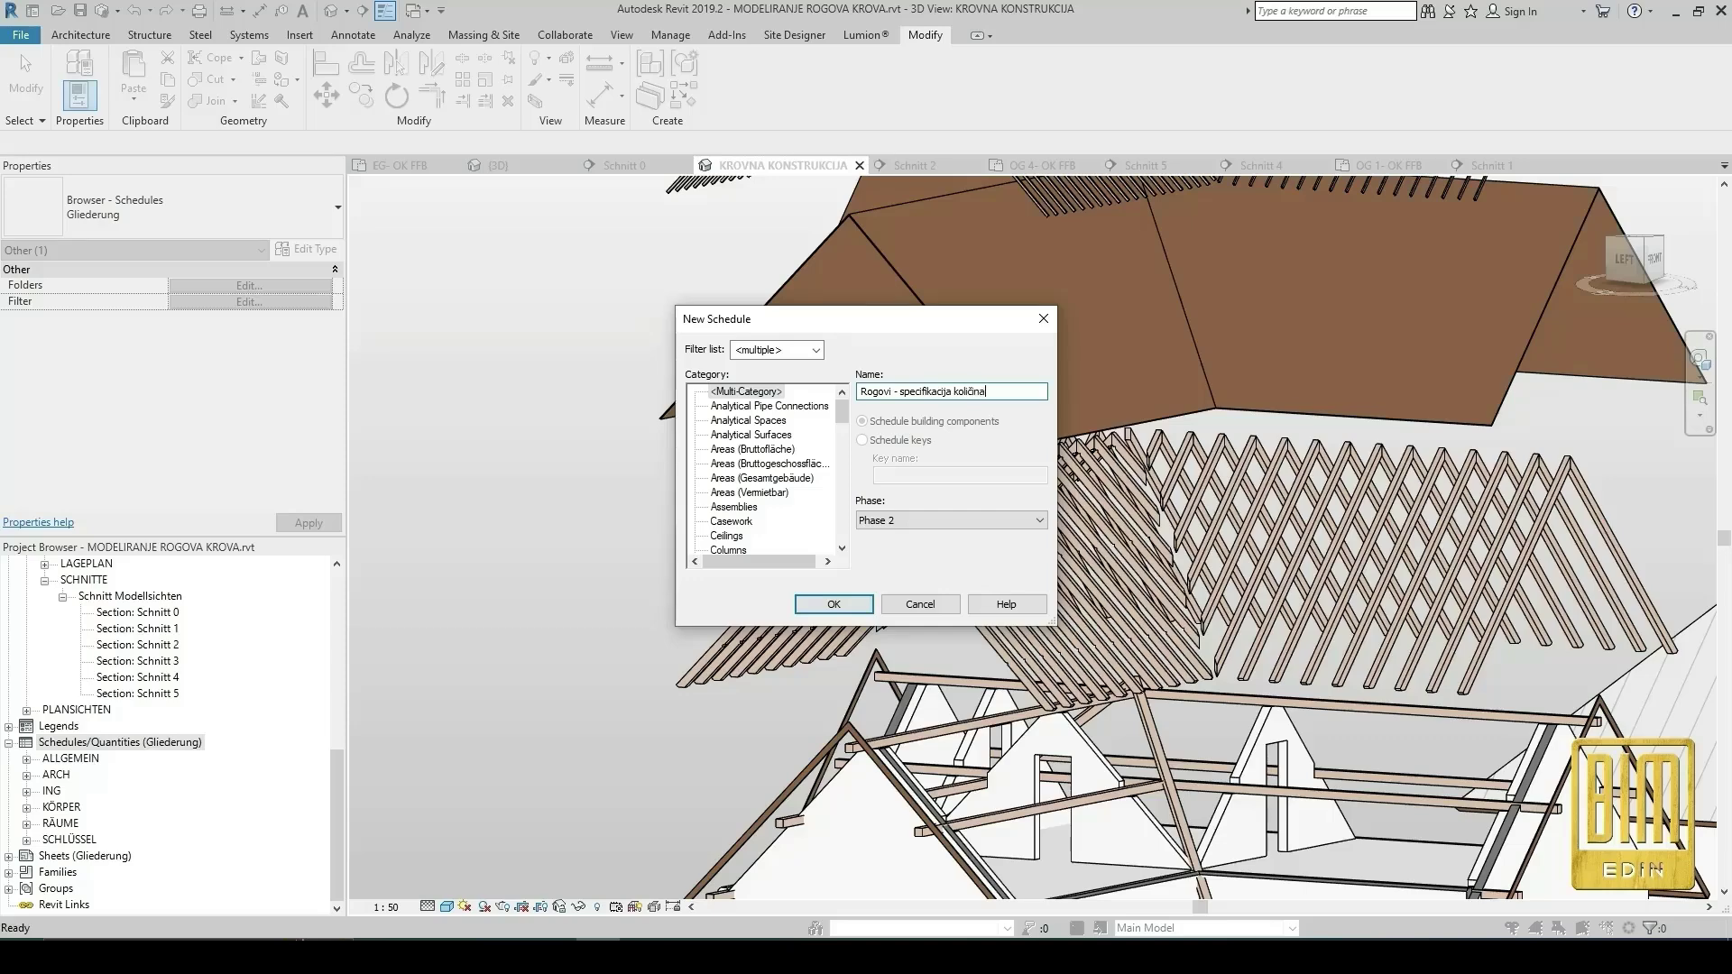
scroll(774, 507, down, 15)
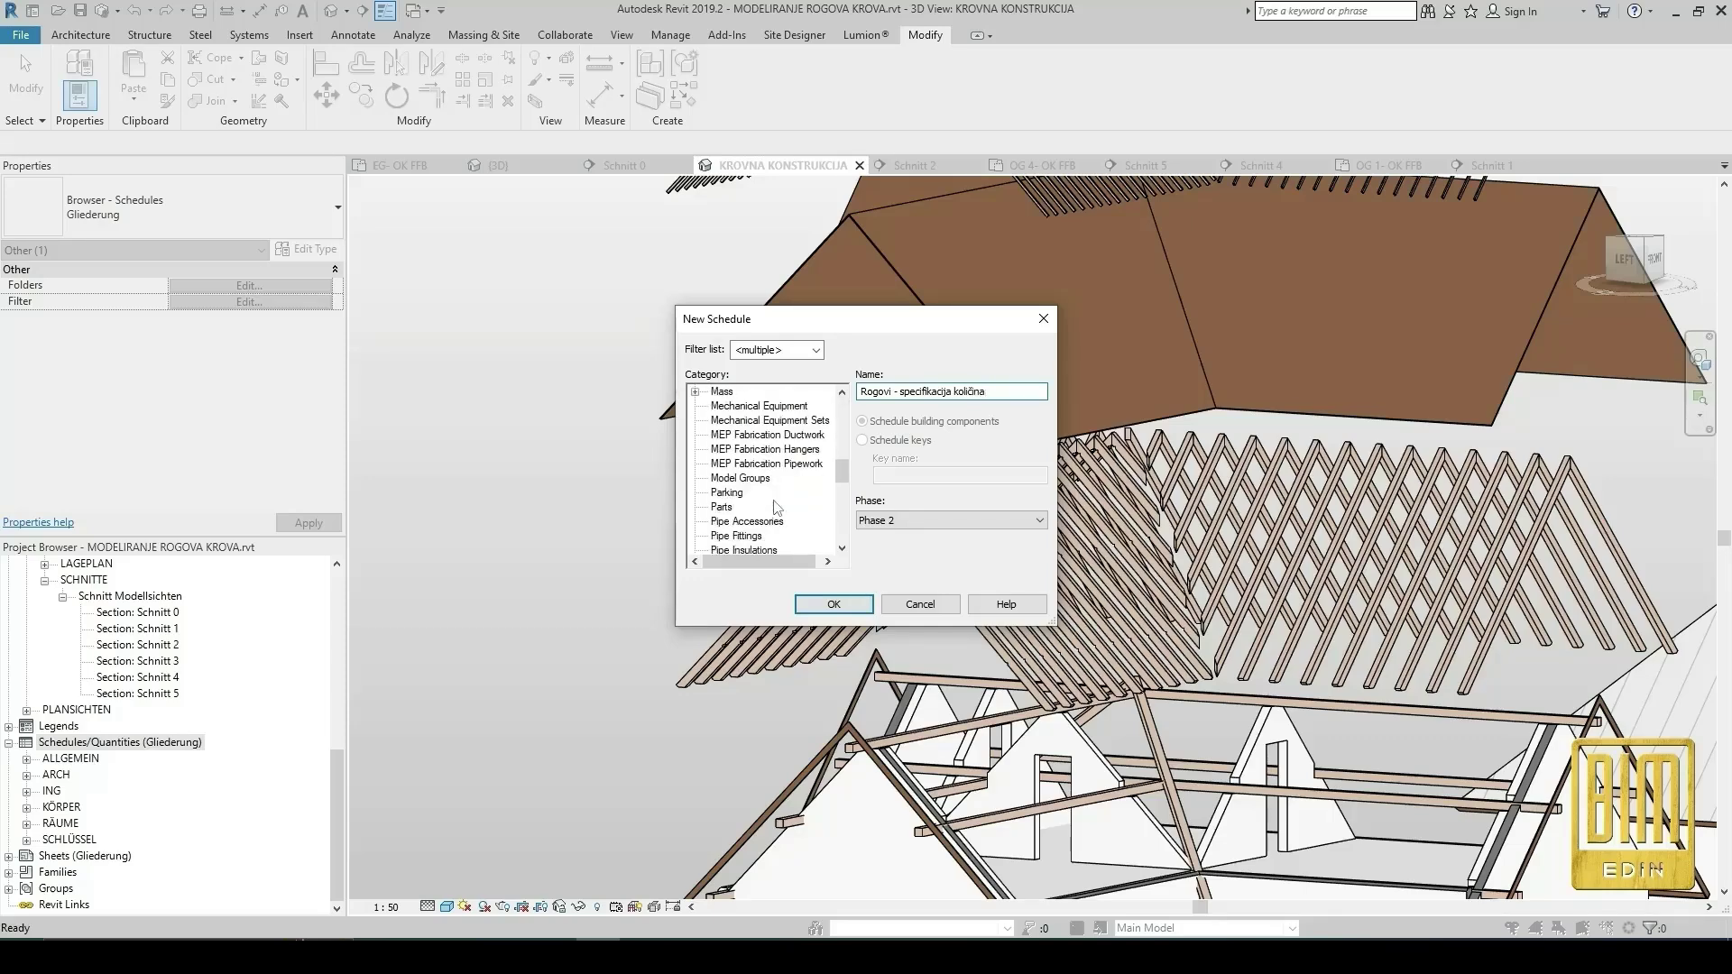
scroll(774, 507, down, 7)
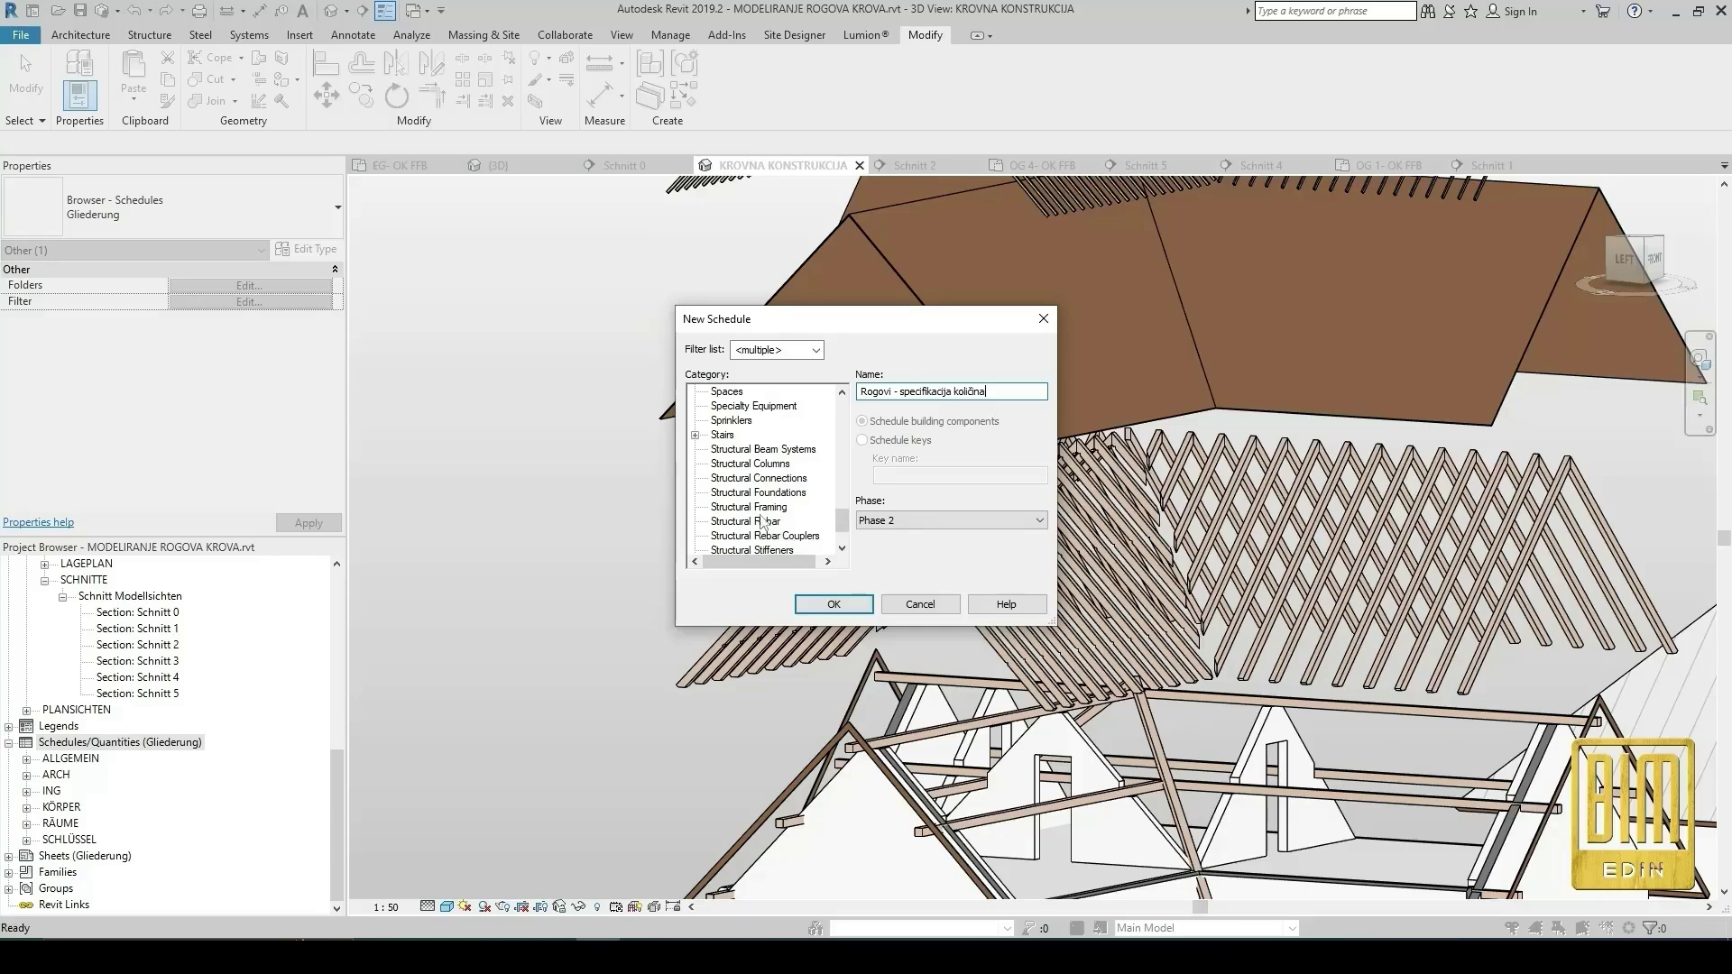
click(774, 507)
click(832, 603)
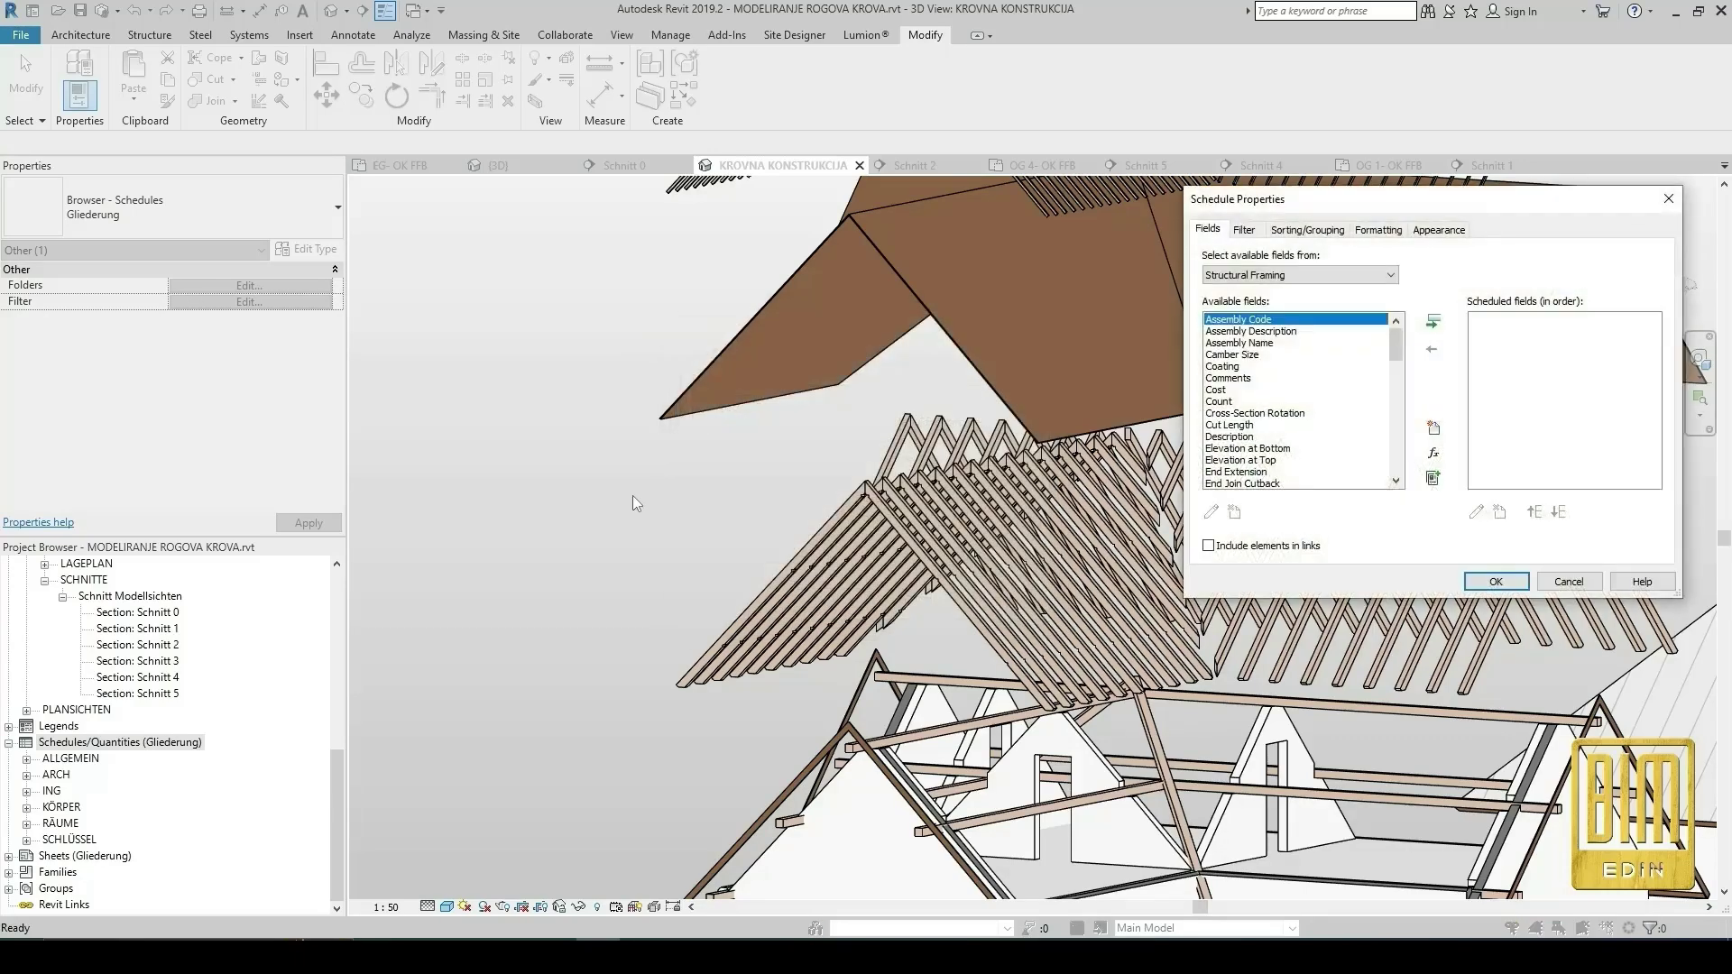
Add the Length and Mark fields to the schedule.
scroll(1282, 388, down, 1)
scroll(1282, 388, down, 4)
scroll(1298, 451, down, 3)
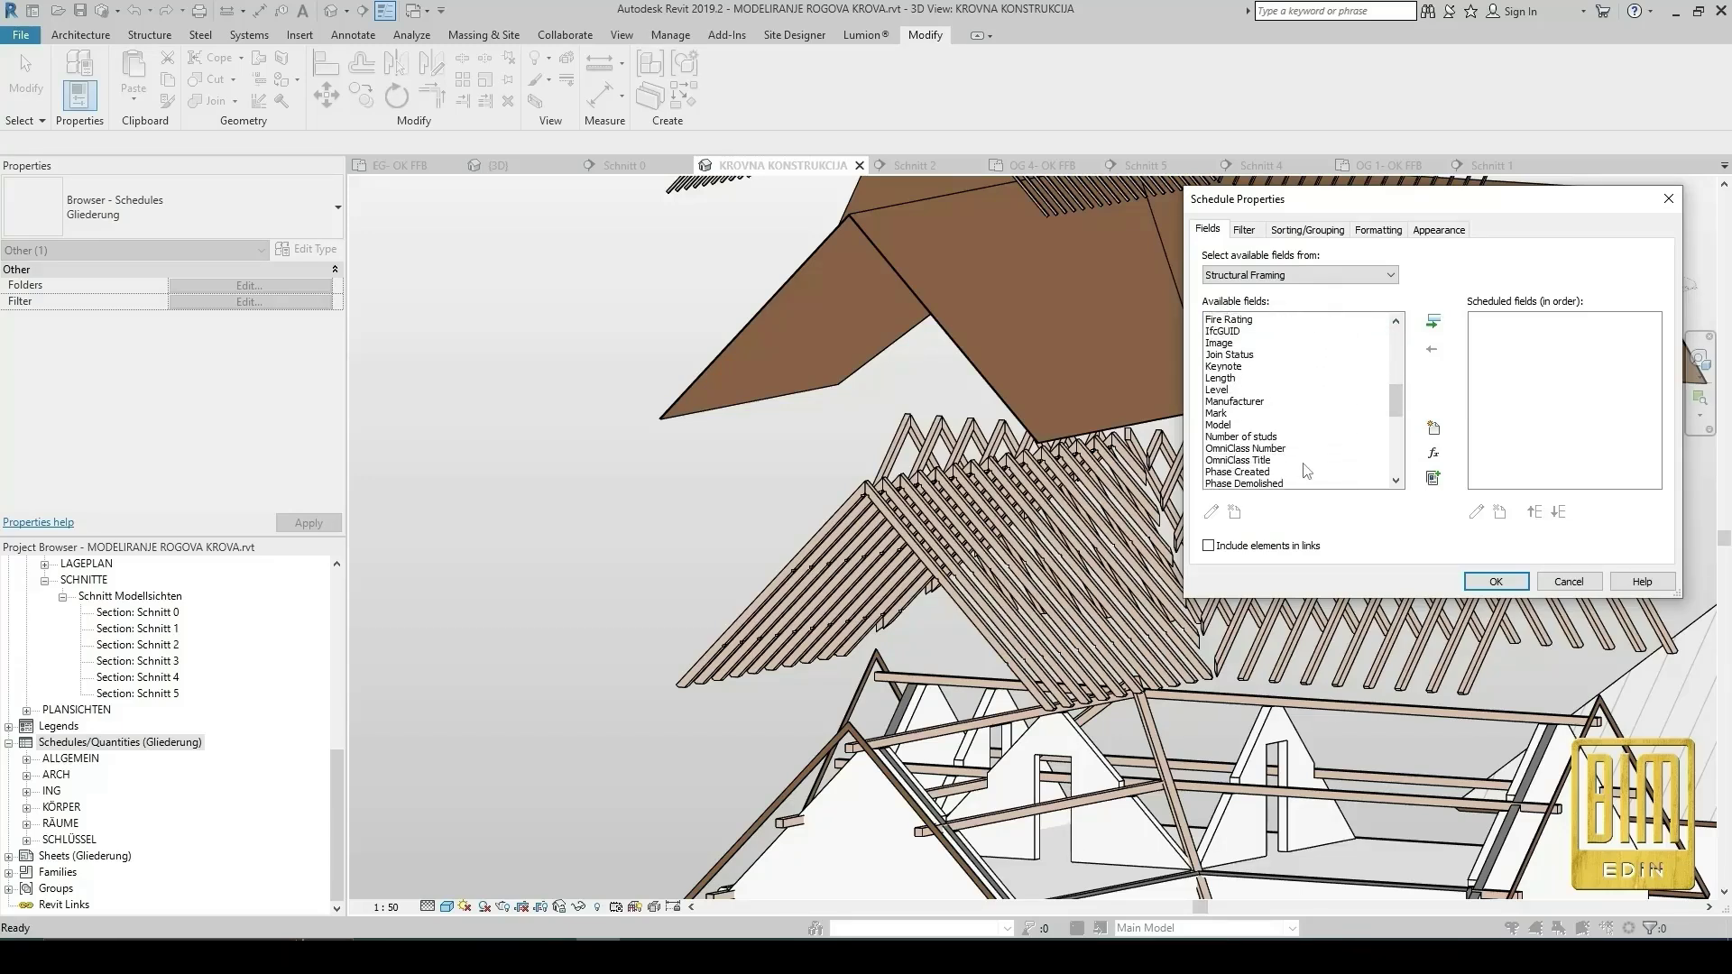
double_click(1296, 380)
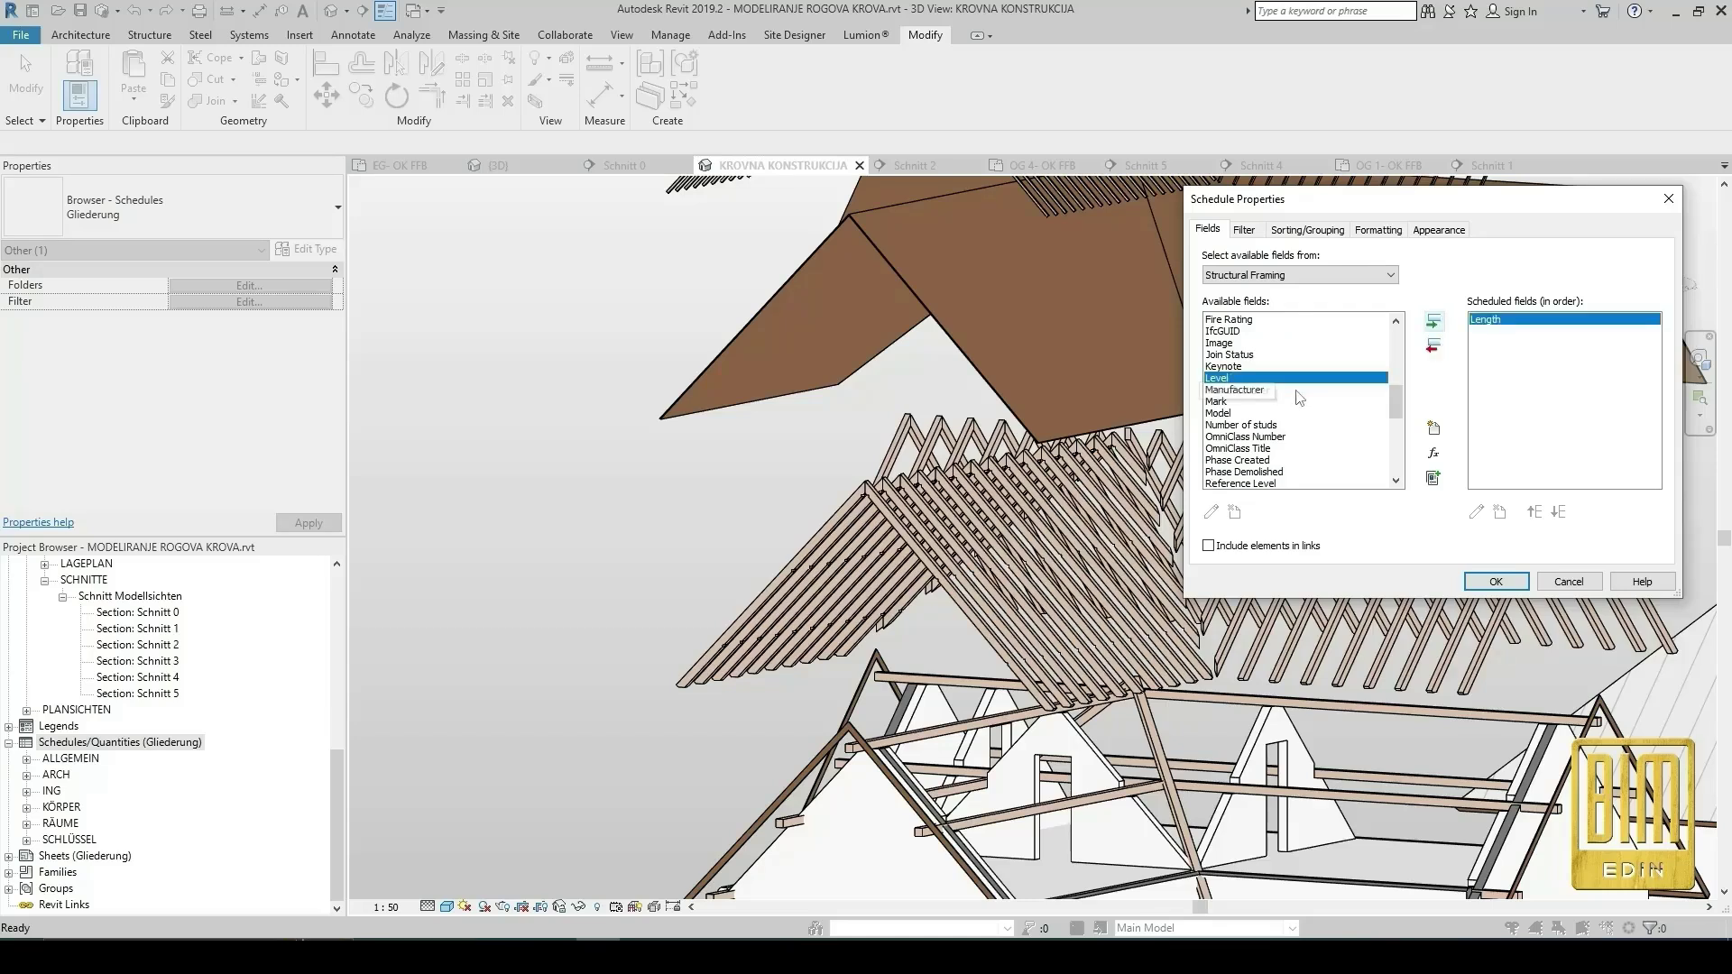
click(1269, 402)
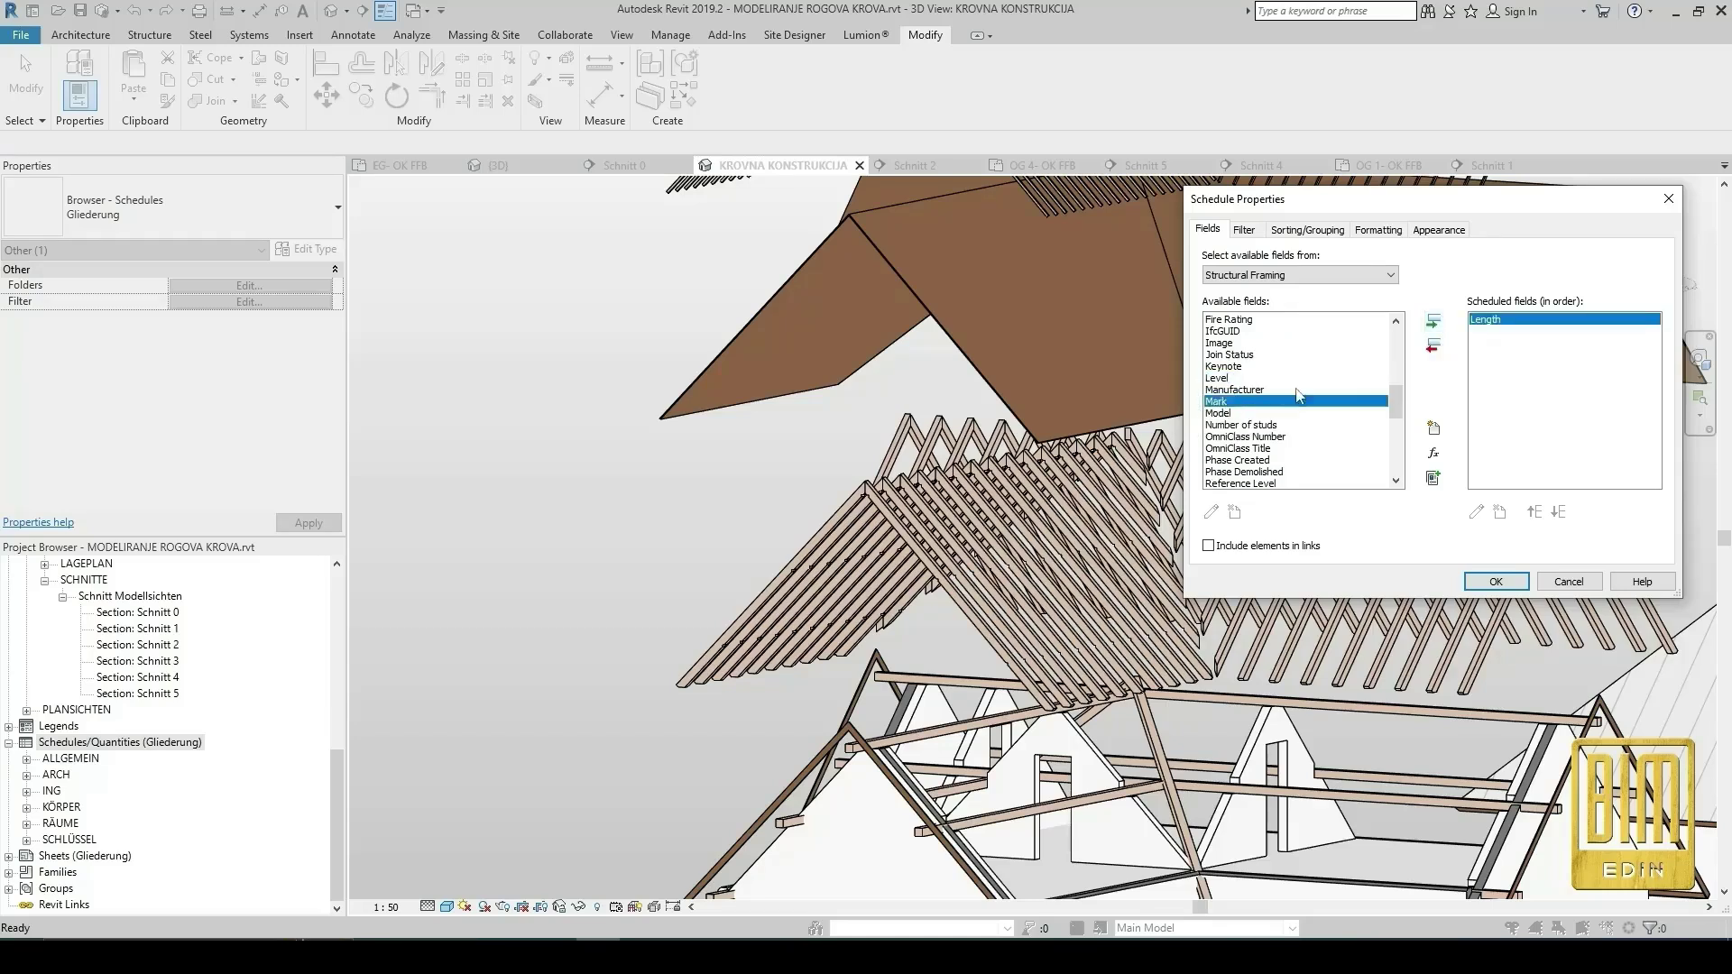
click(1431, 322)
Add the Volume field to the schedule and move Mark ahead of Length in the field order.
scroll(1303, 440, down, 5)
scroll(1301, 438, down, 3)
click(1302, 437)
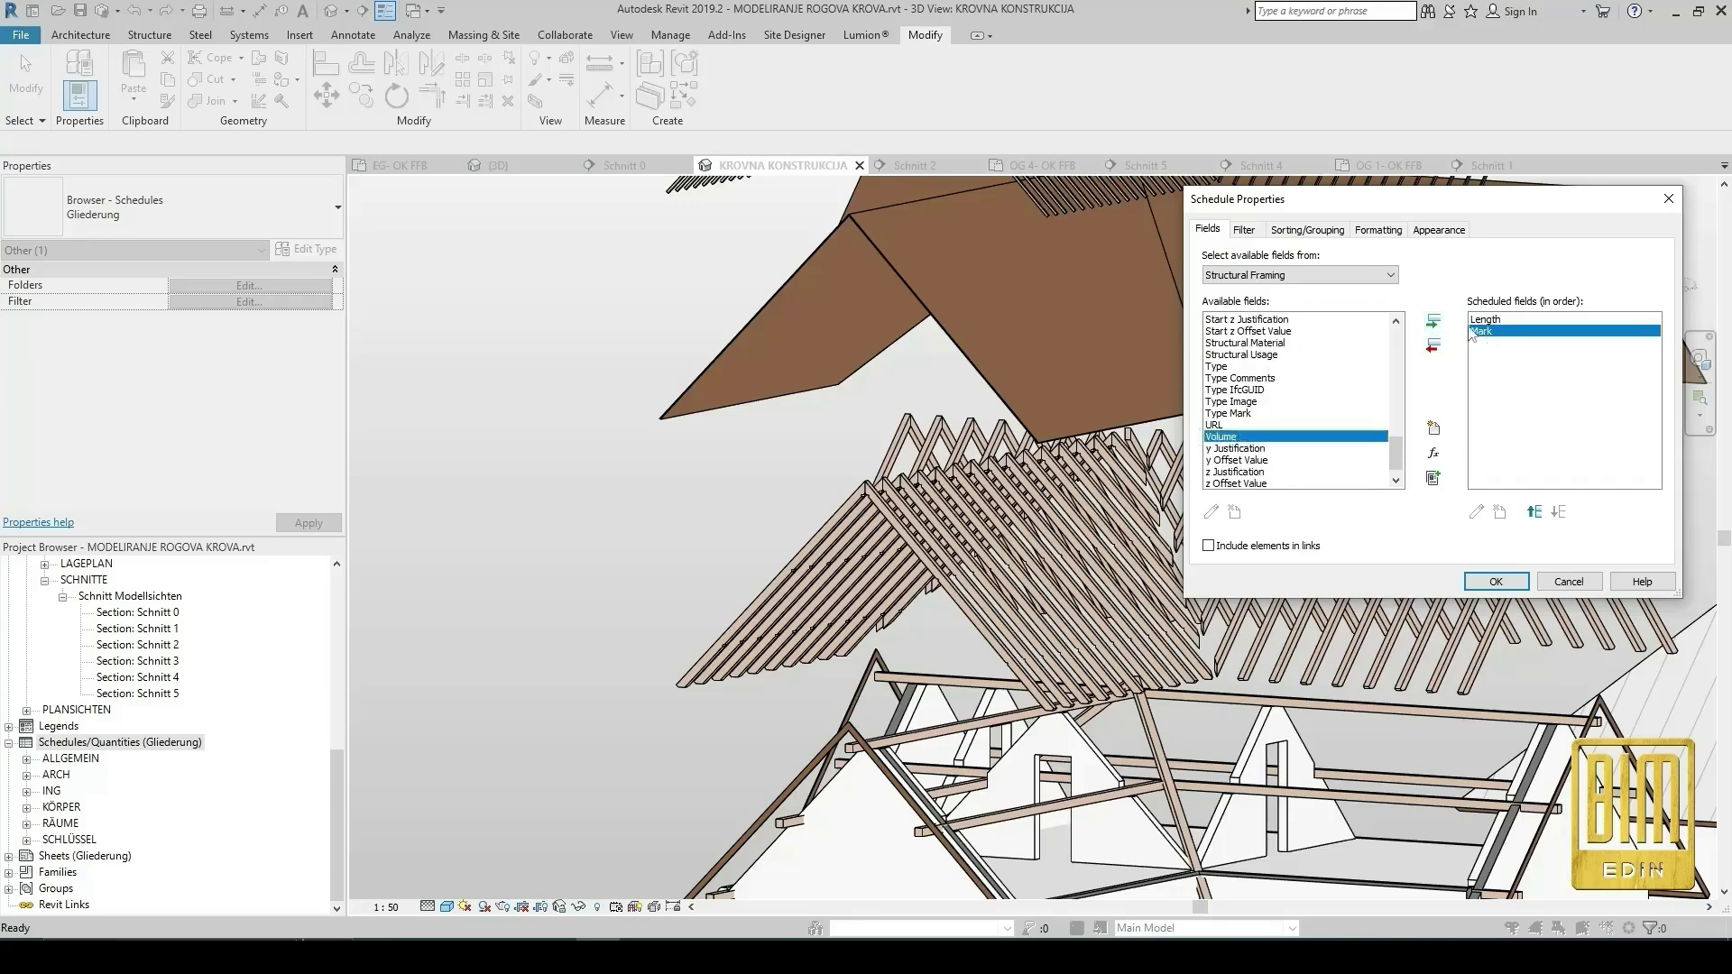
click(1432, 322)
click(1503, 332)
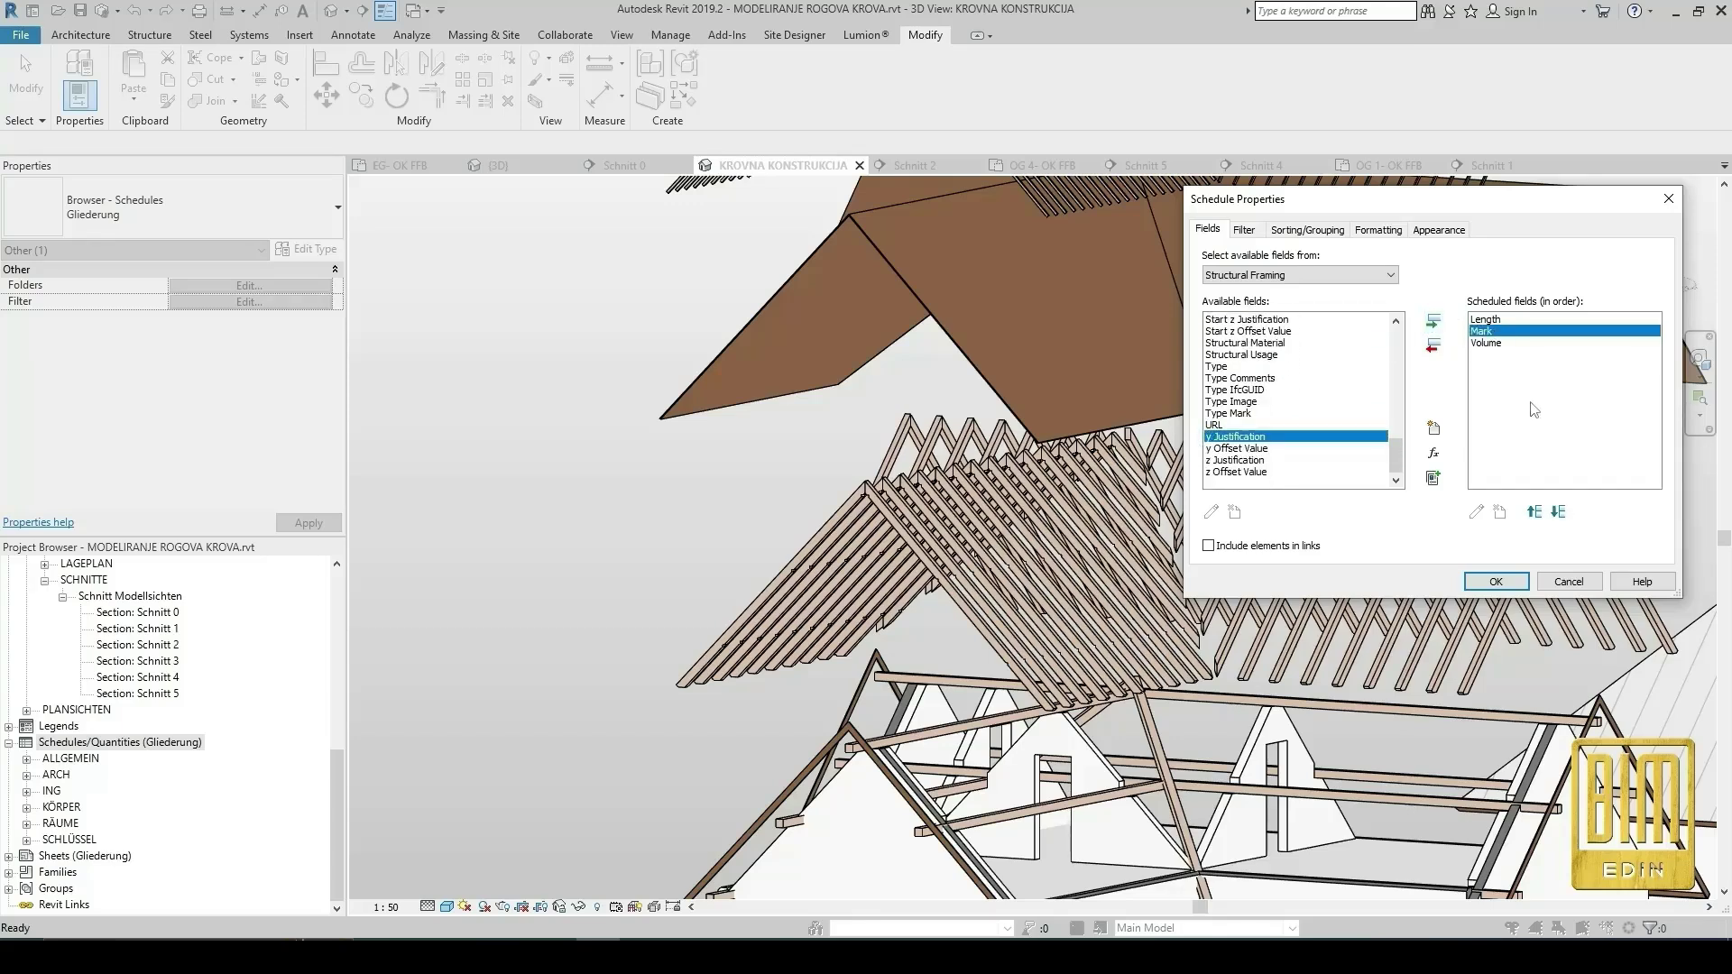
click(1534, 511)
Filter the schedule to elements whose Mark equals "Rogovi 12x16".
click(1244, 229)
click(1317, 260)
click(1319, 275)
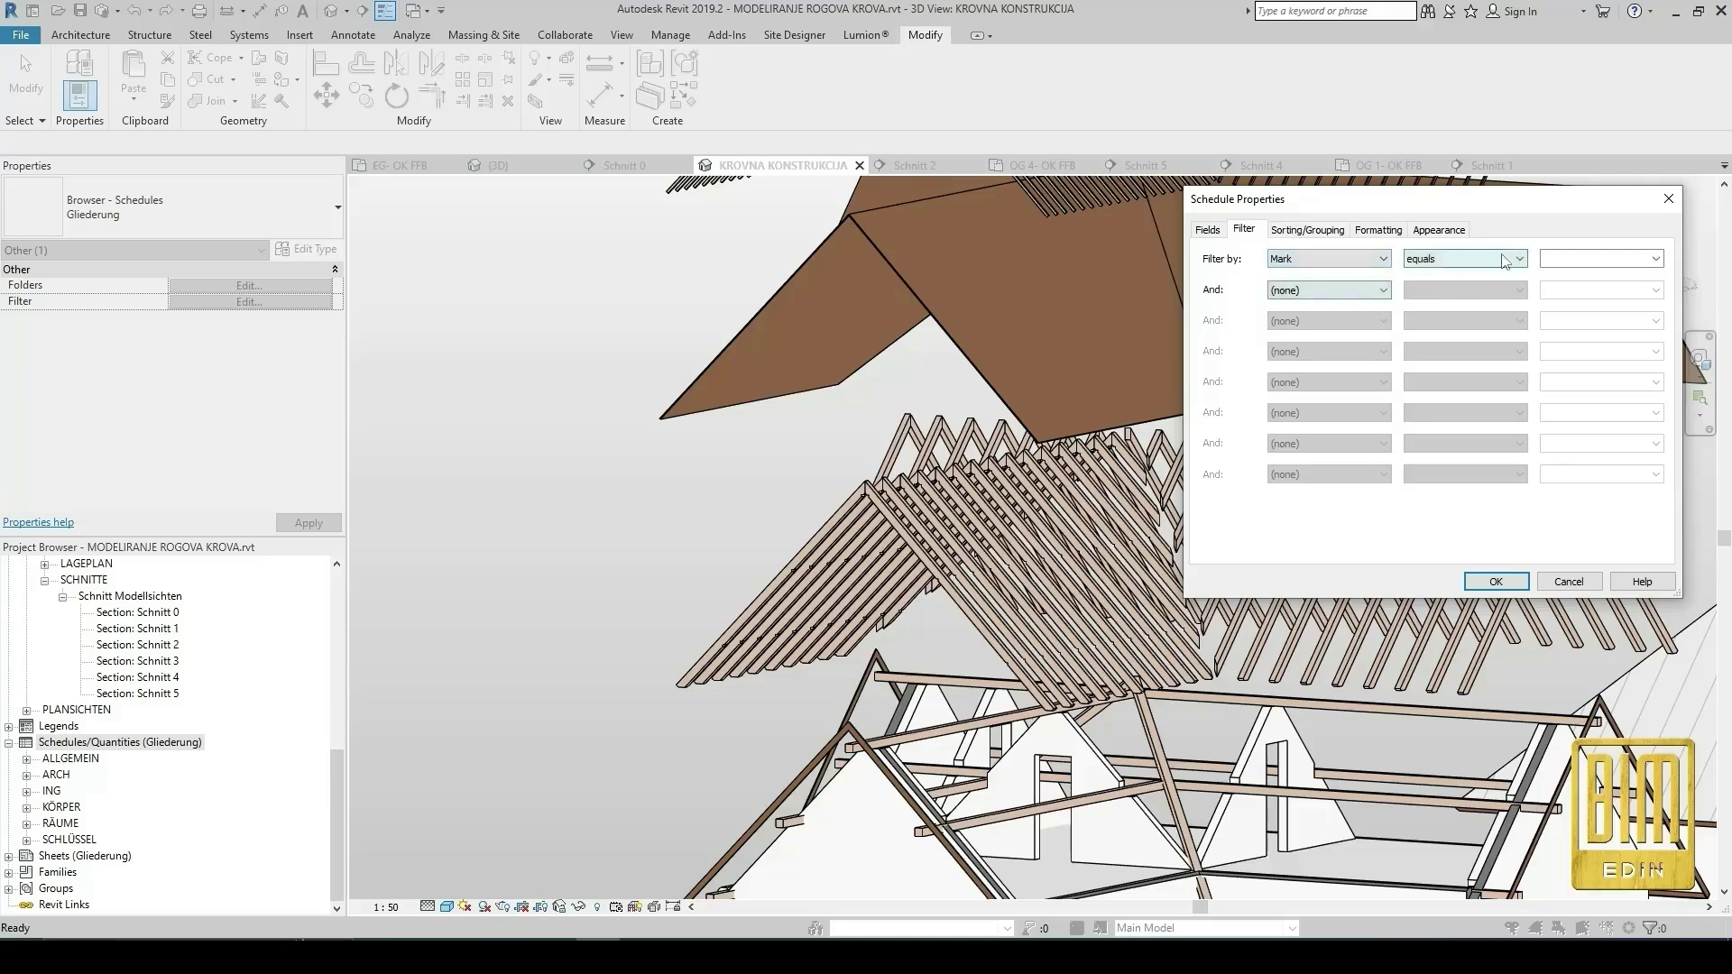
click(1656, 259)
click(1637, 278)
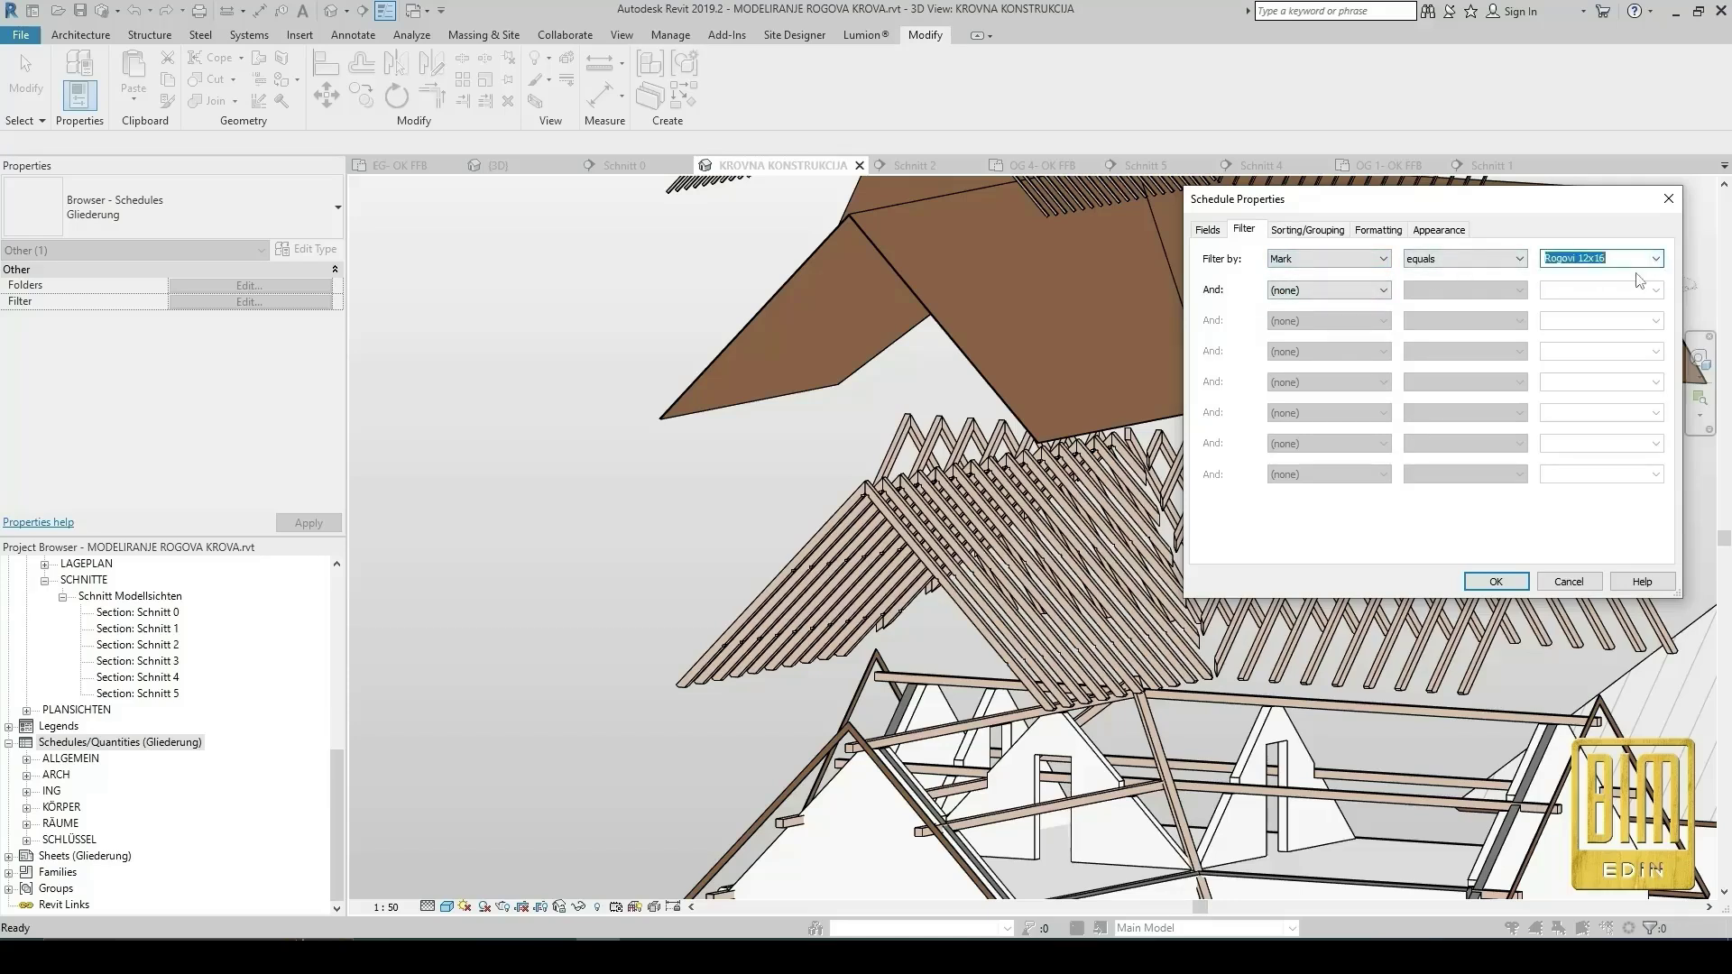
Sort the schedule by Mark and turn on grand totals with title, count and totals.
click(1290, 233)
click(1333, 258)
click(1362, 298)
click(1208, 477)
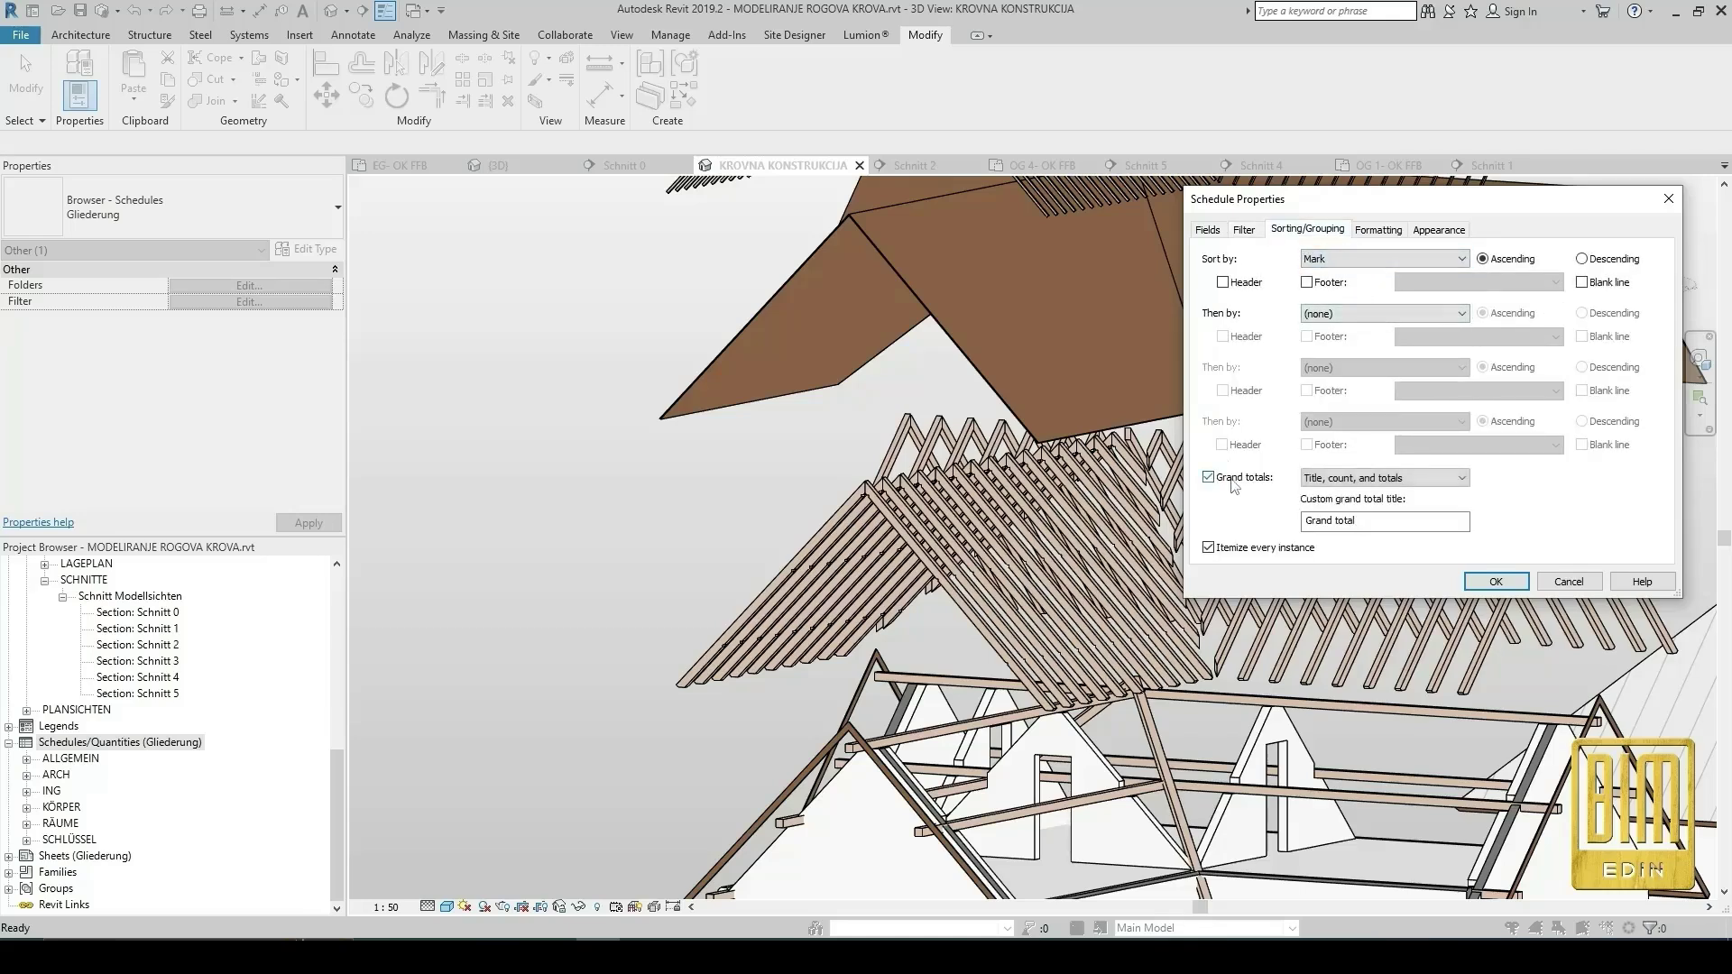
Set the Volume field to calculate totals and generate the schedule.
click(1389, 231)
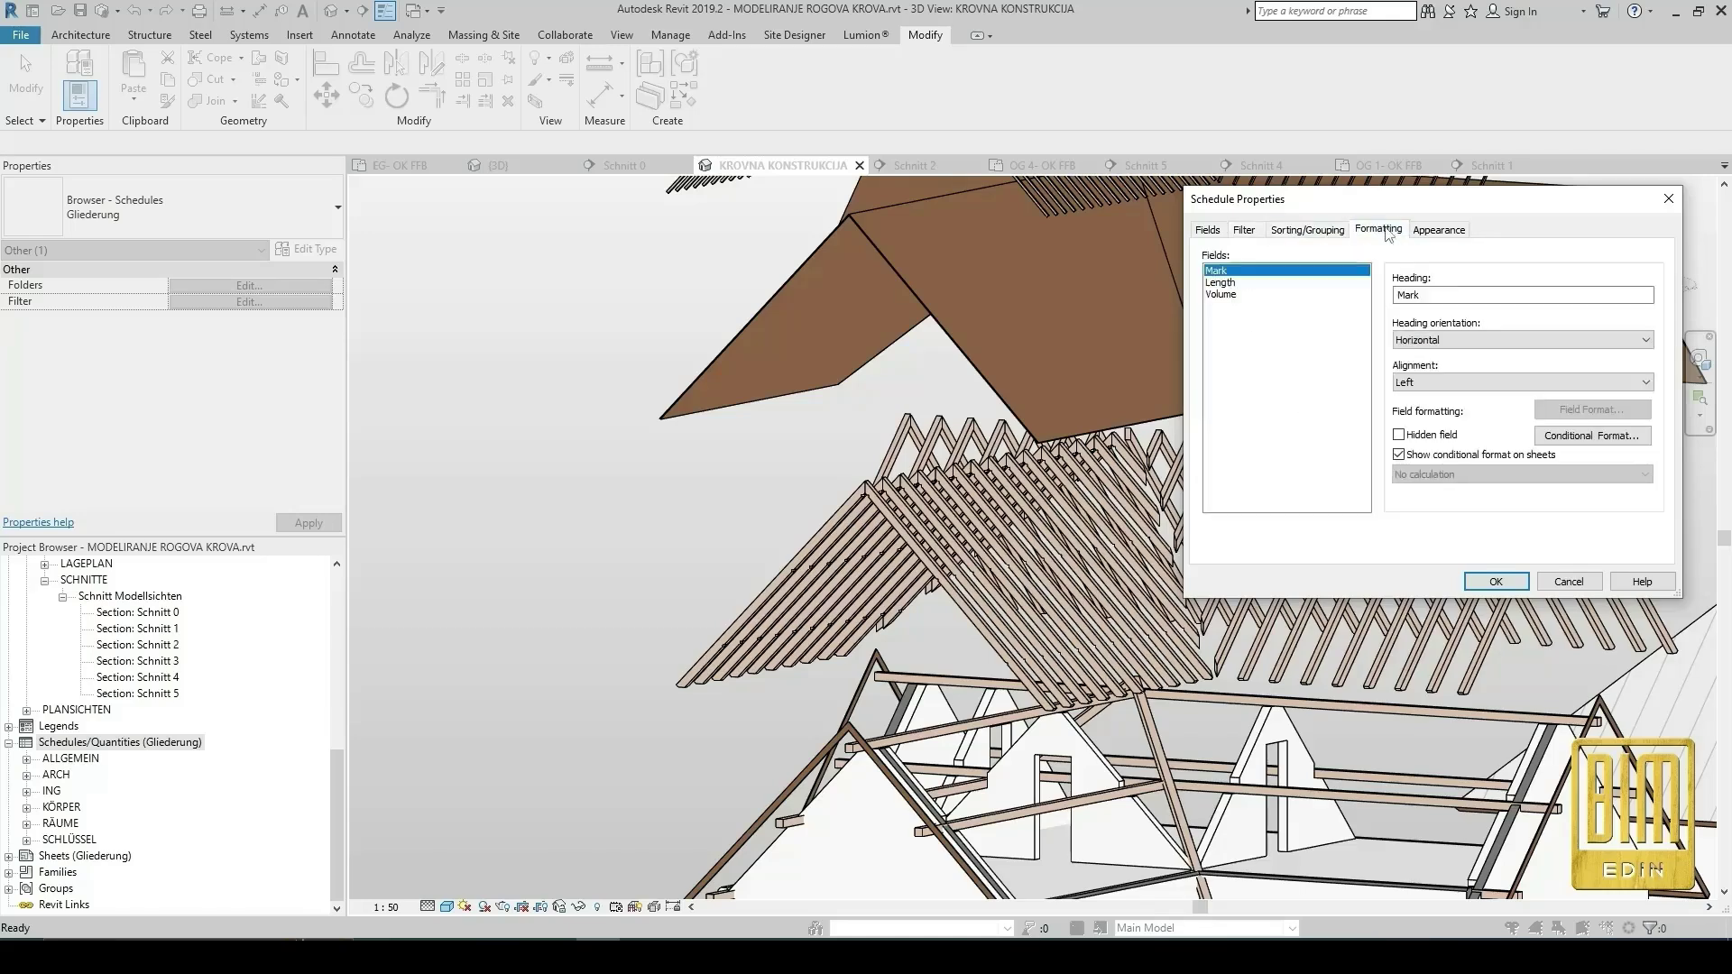
click(1236, 284)
click(1242, 295)
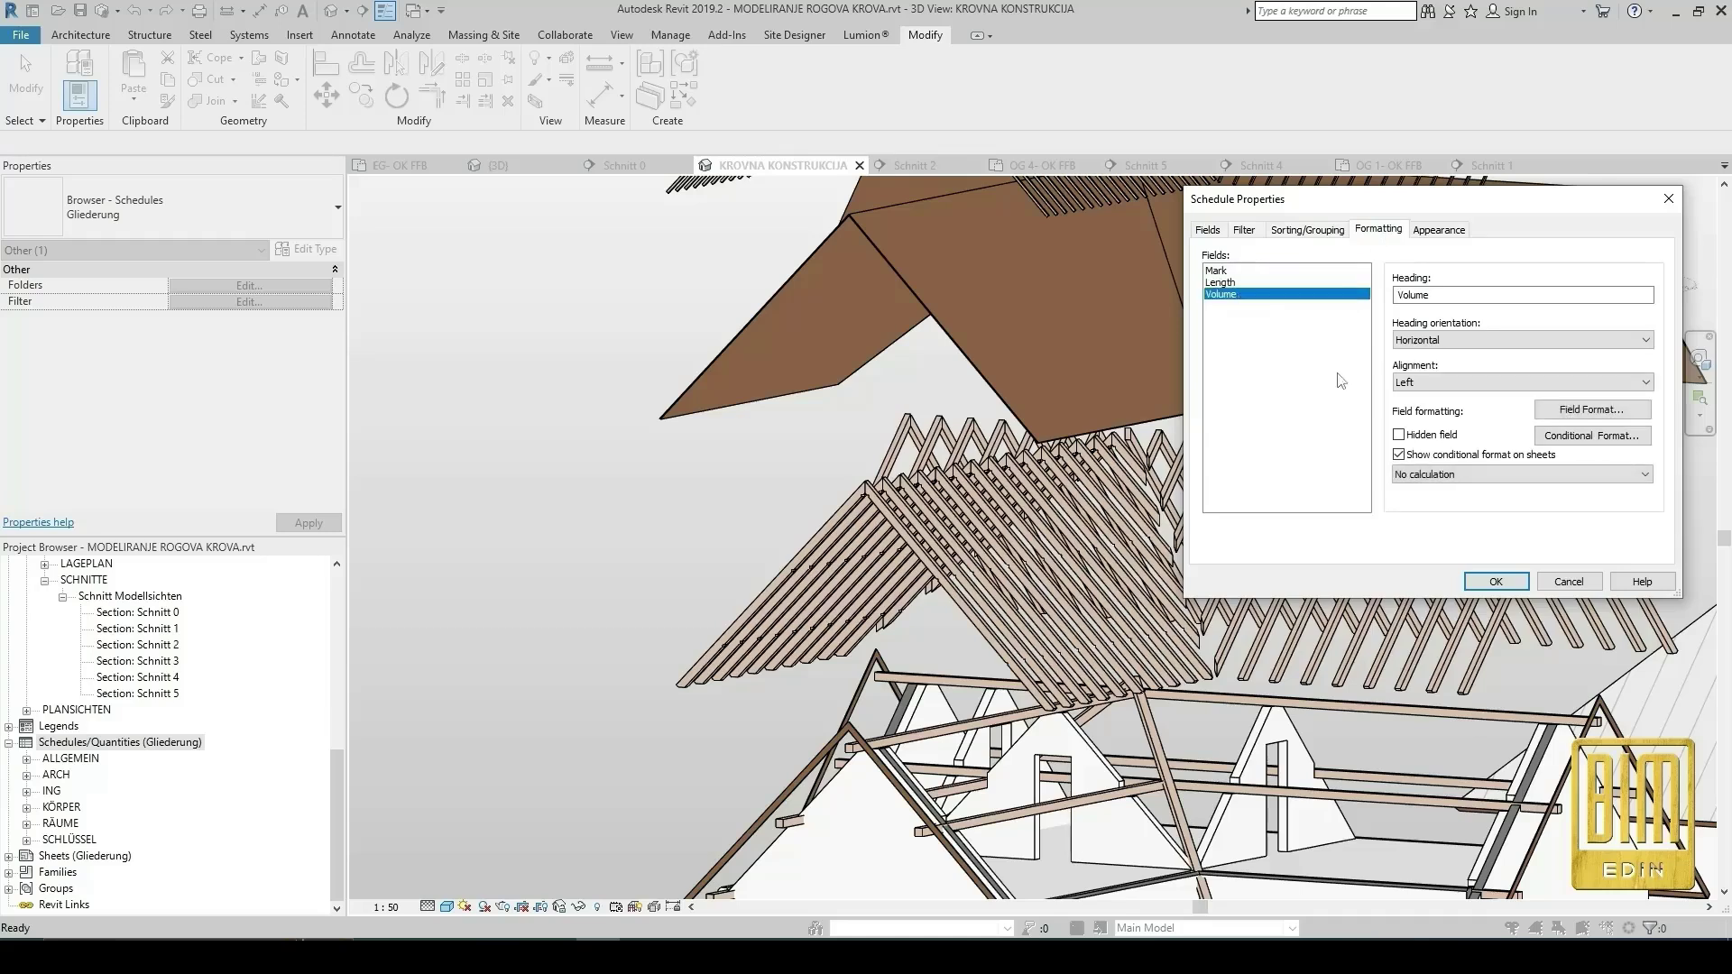
click(1468, 475)
click(1476, 502)
click(1494, 583)
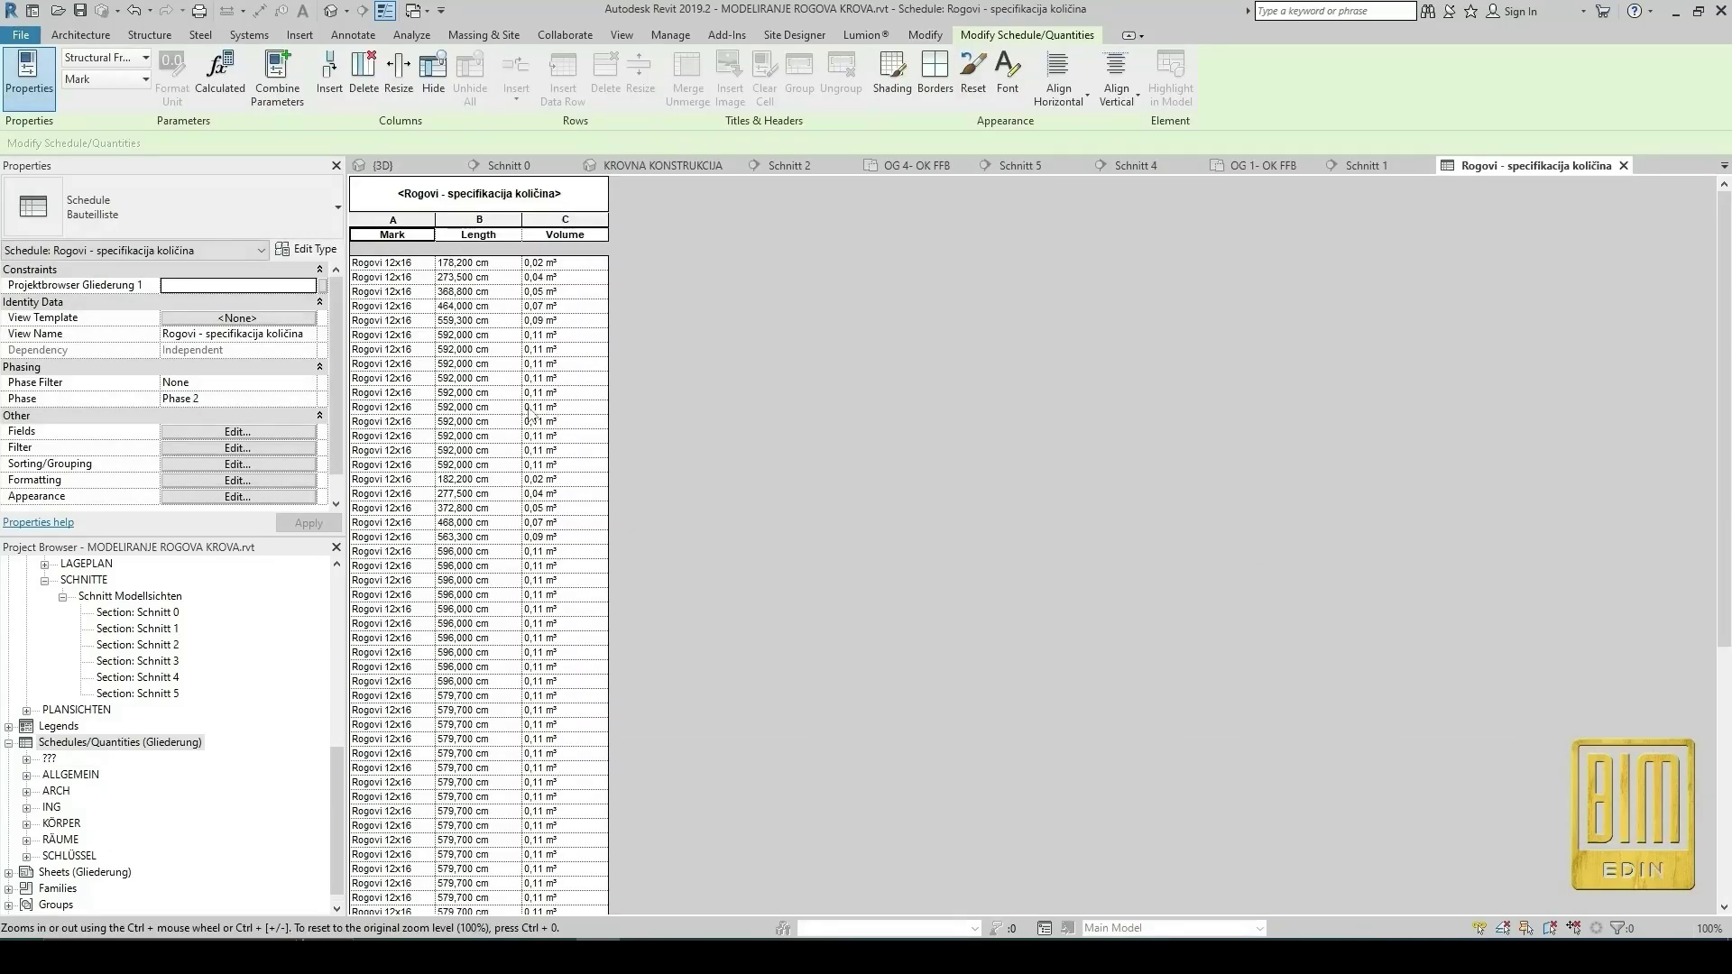
Add a calculated number field named "Broj rogova 12x16x600 cm" with the formula Volume/0,115.
scroll(531, 416, down, 8)
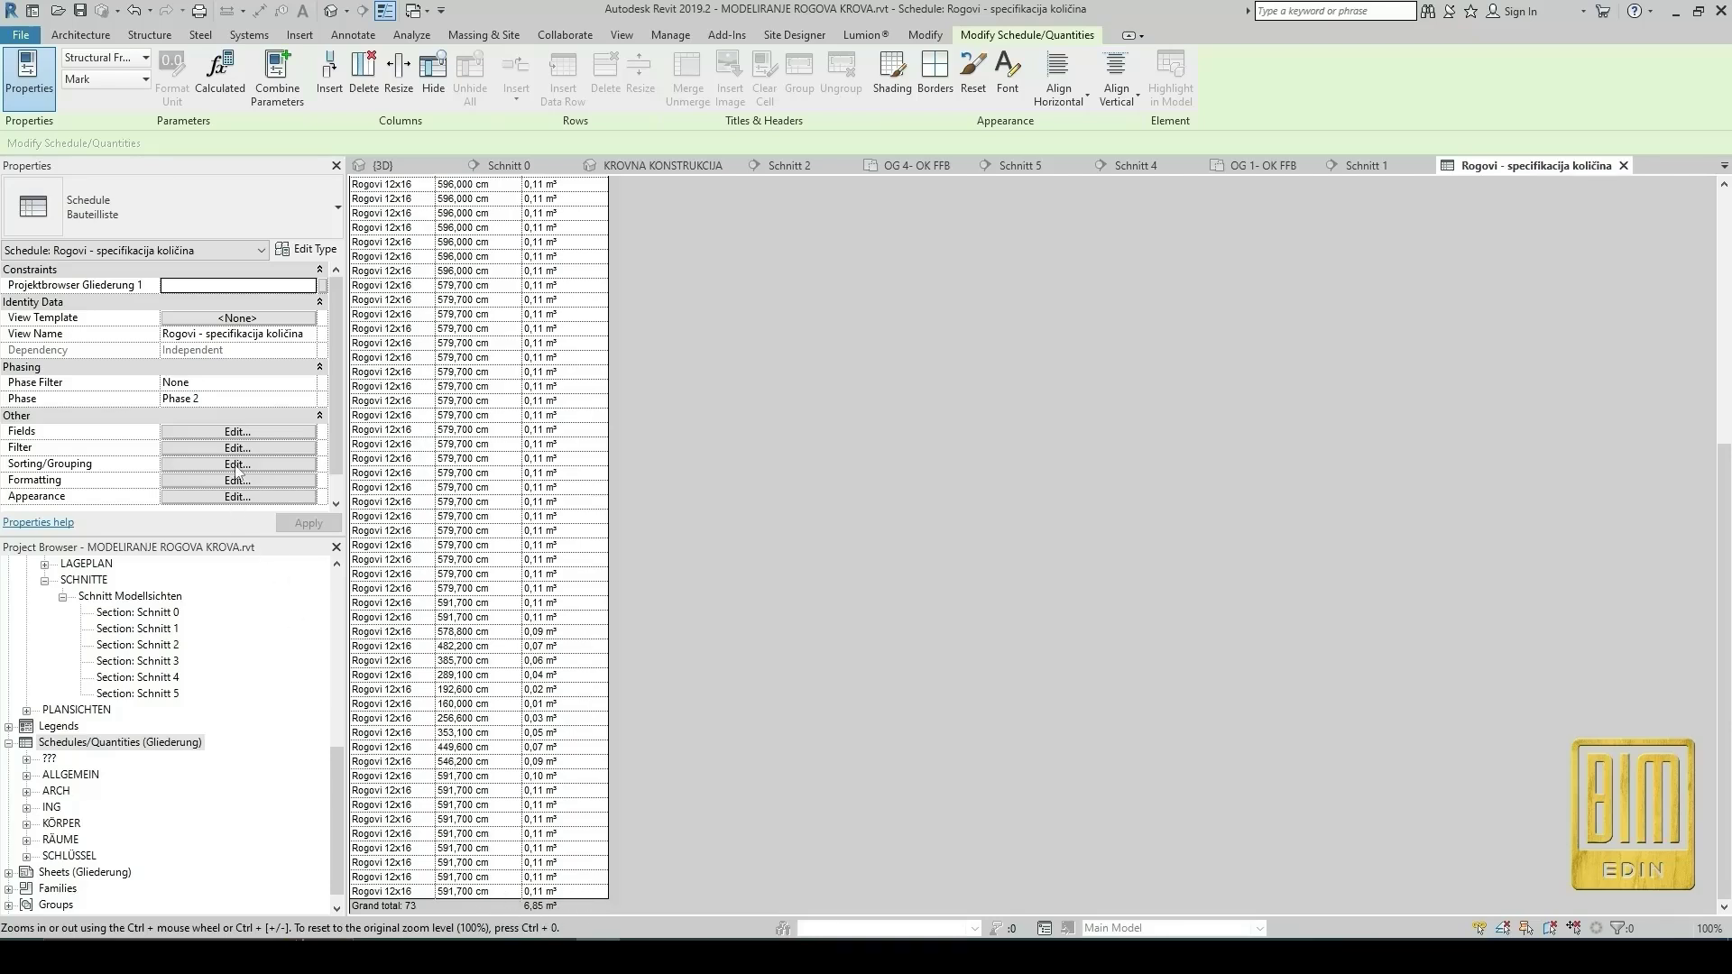
click(236, 432)
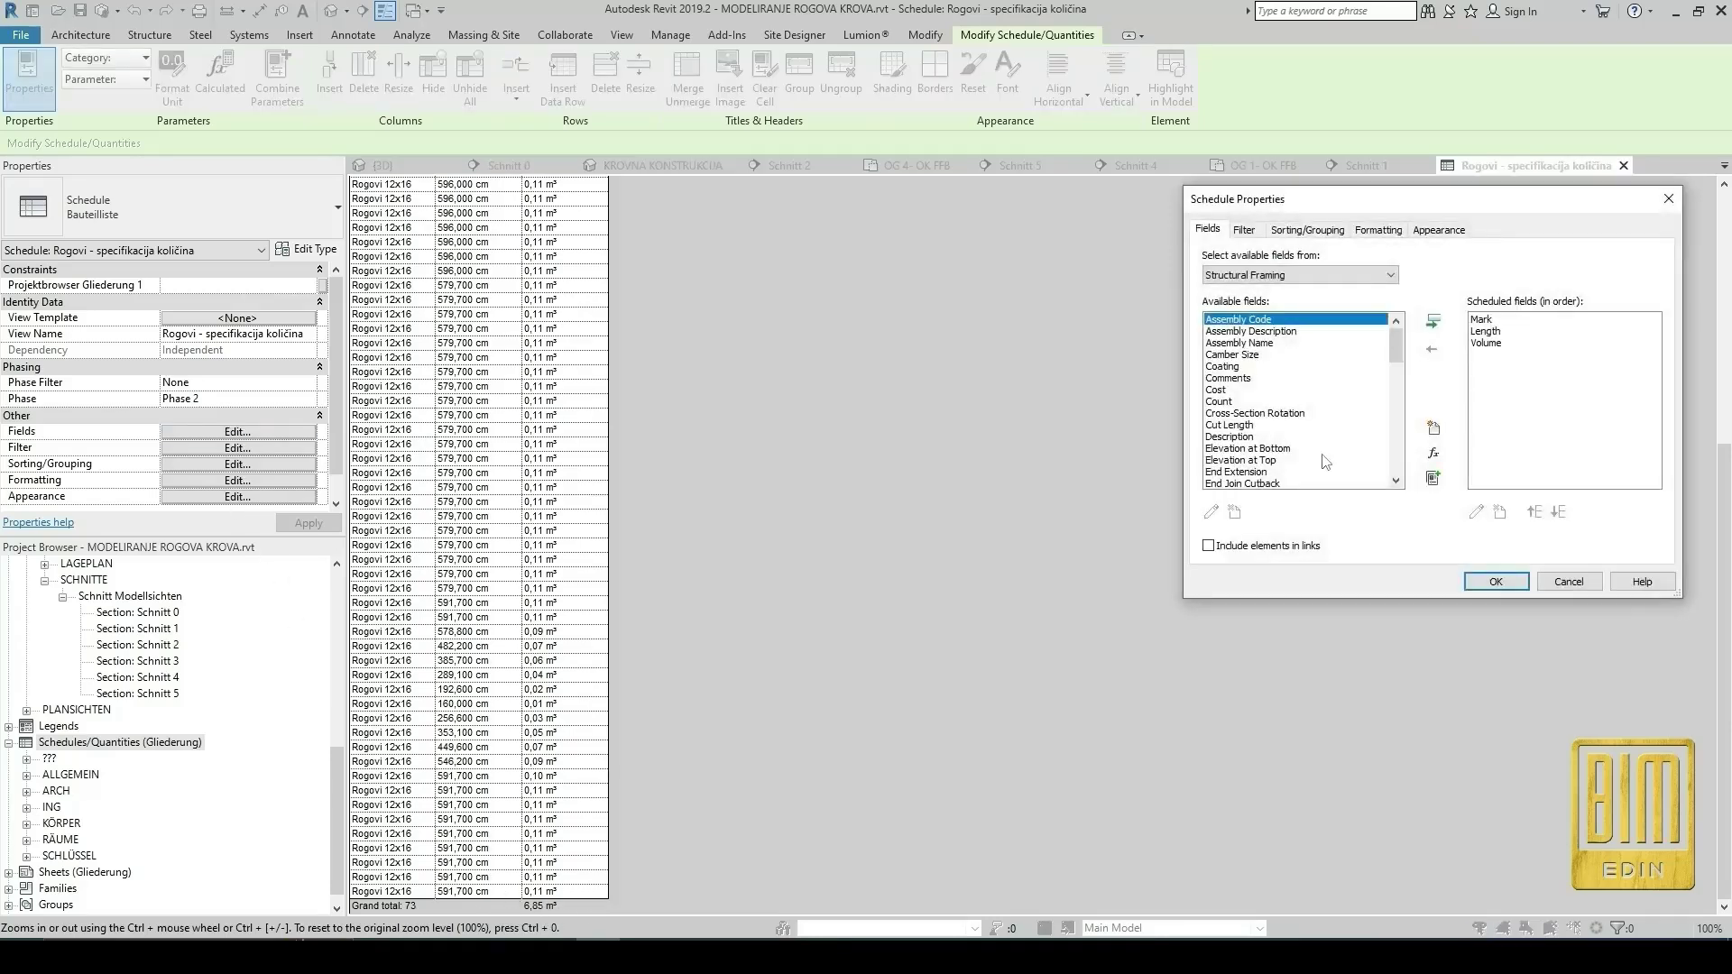
click(1433, 453)
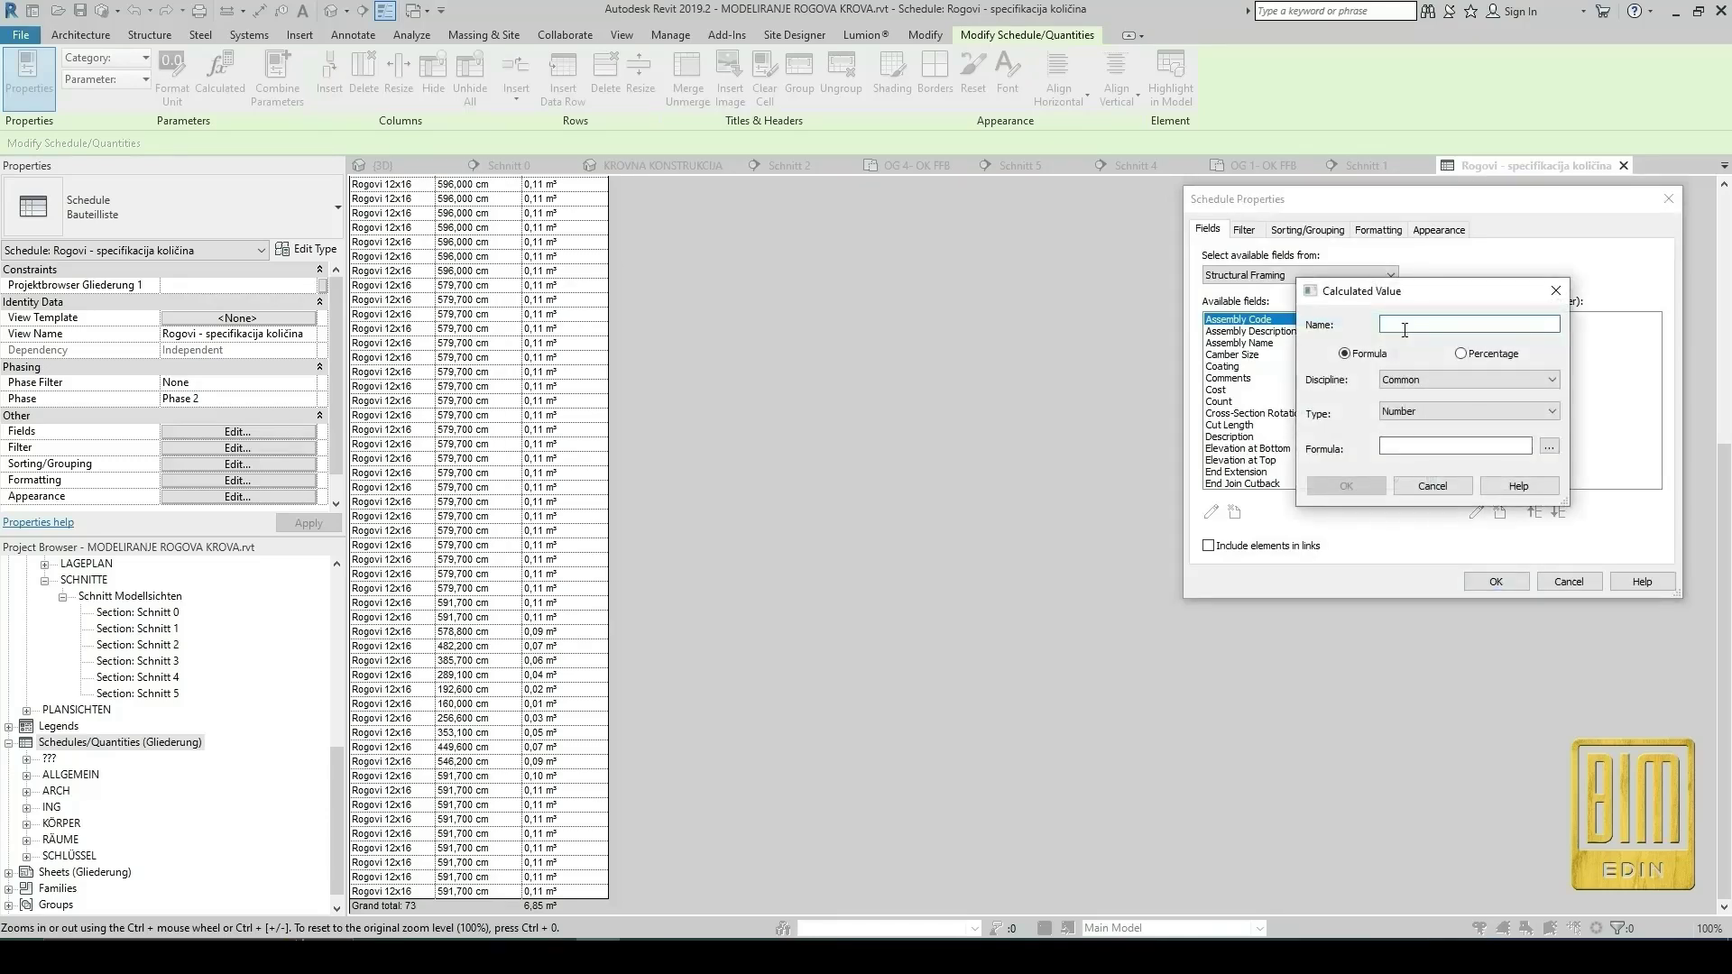
text(Broj rogova 12x16x600 cm)
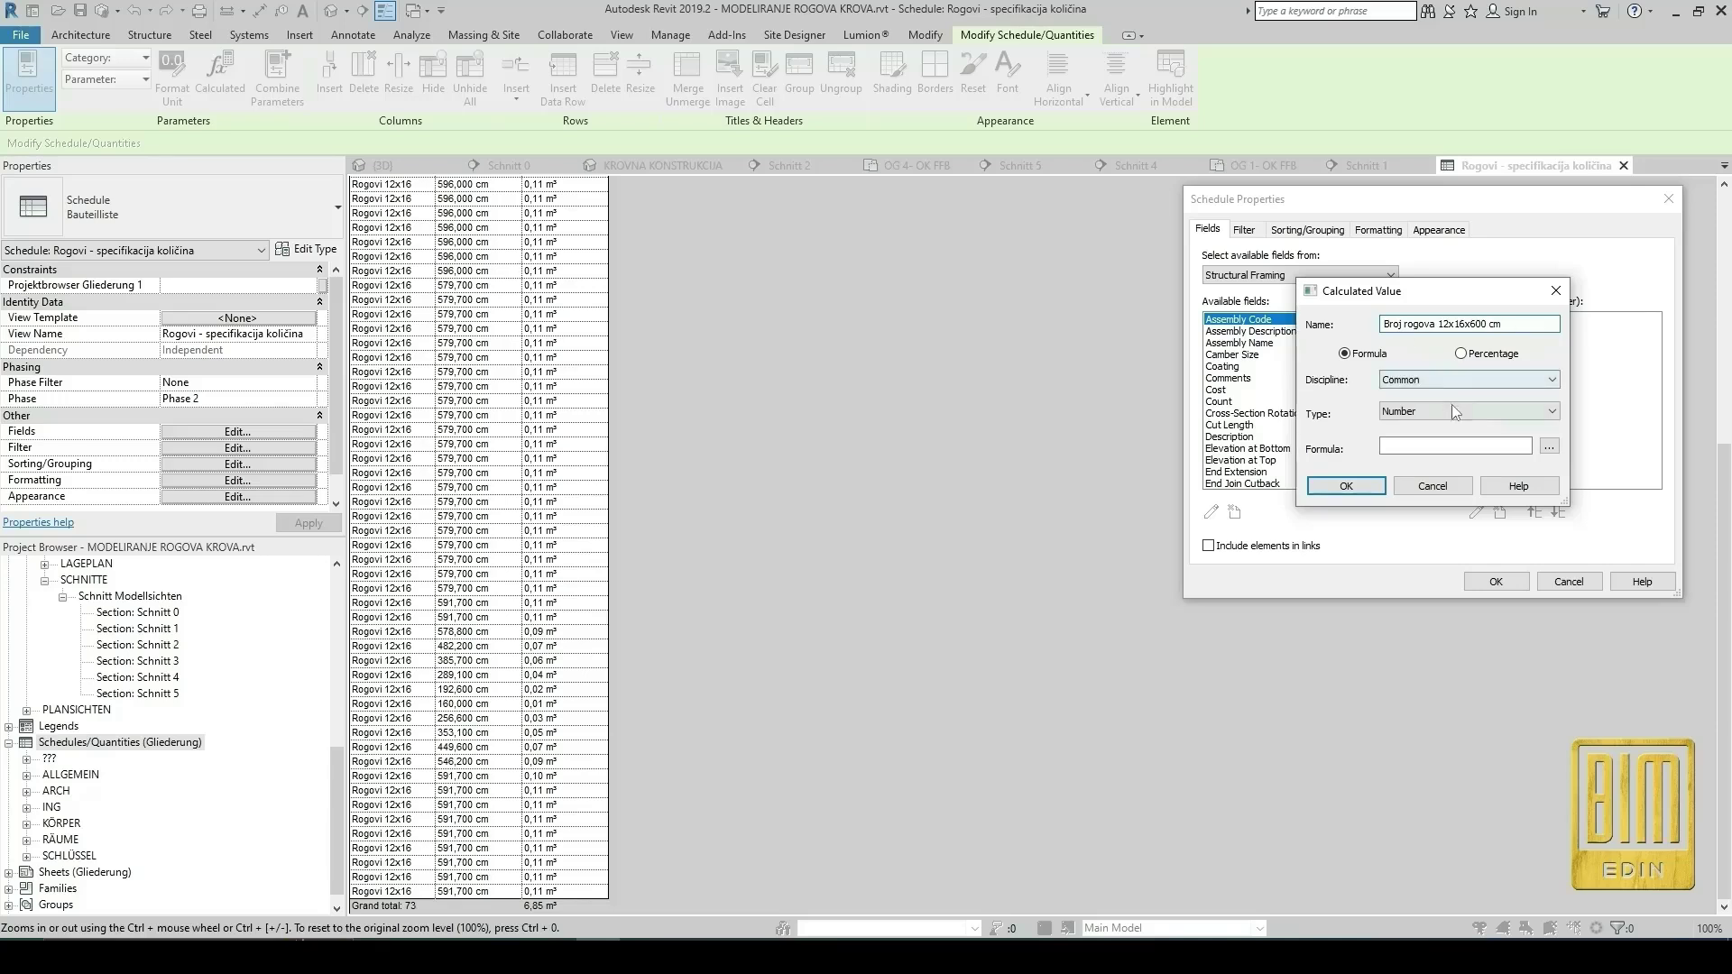
click(1549, 445)
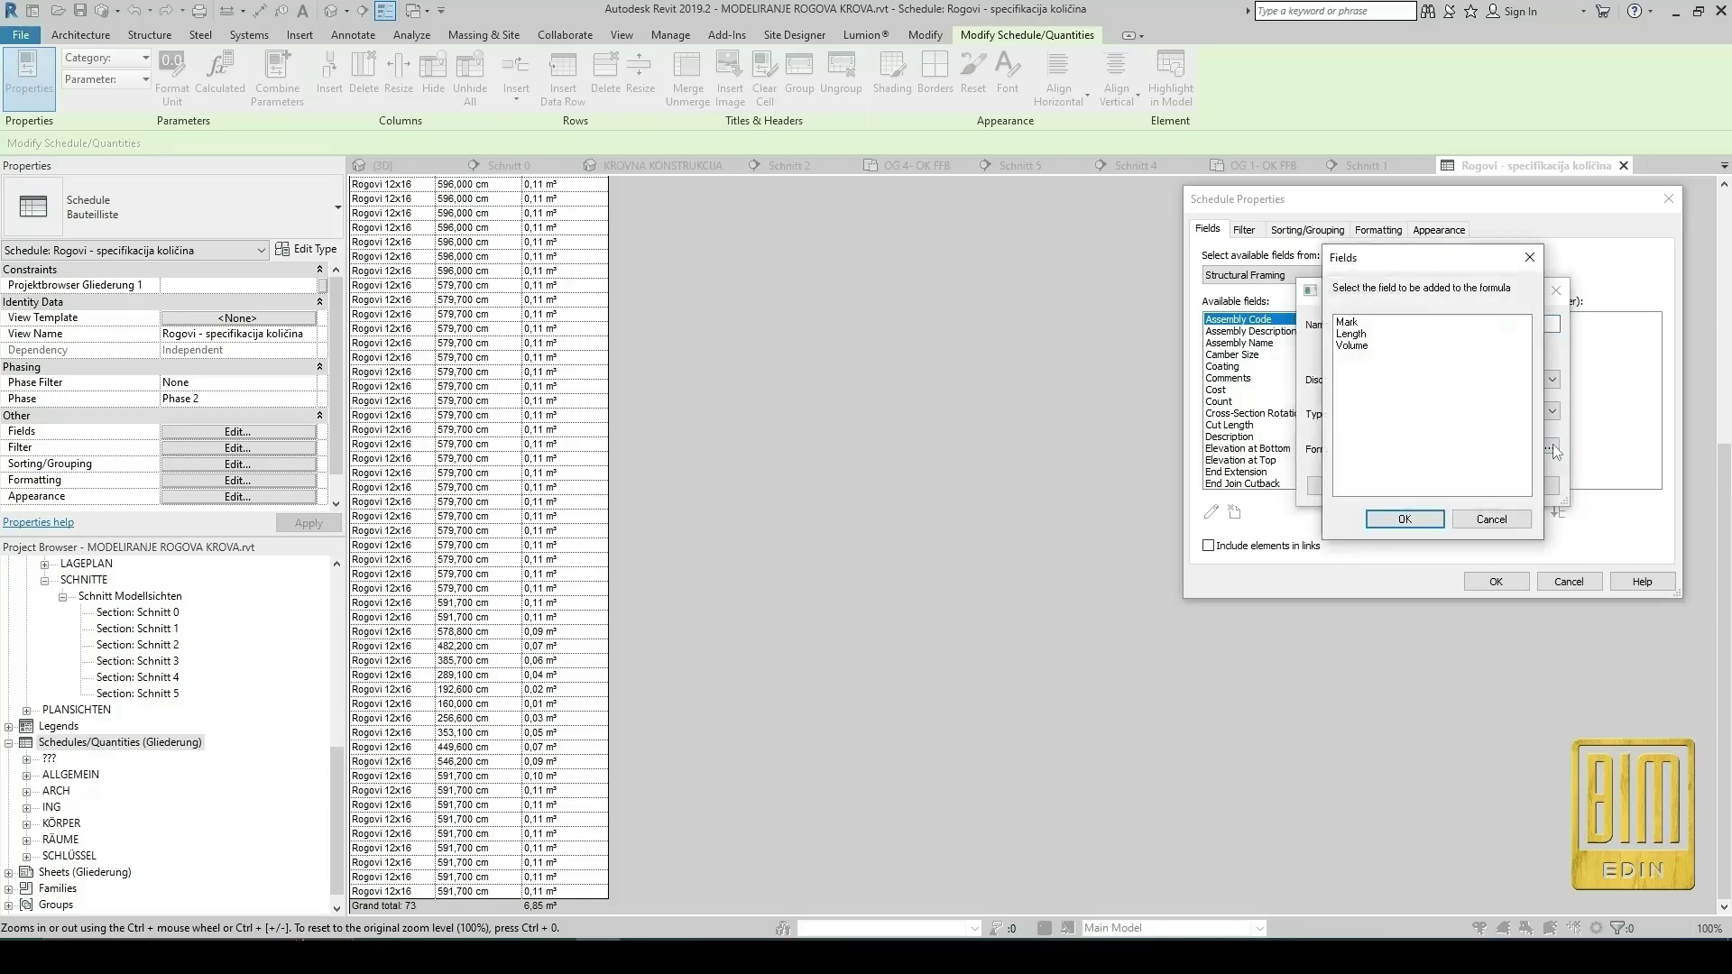
click(1358, 346)
click(1432, 525)
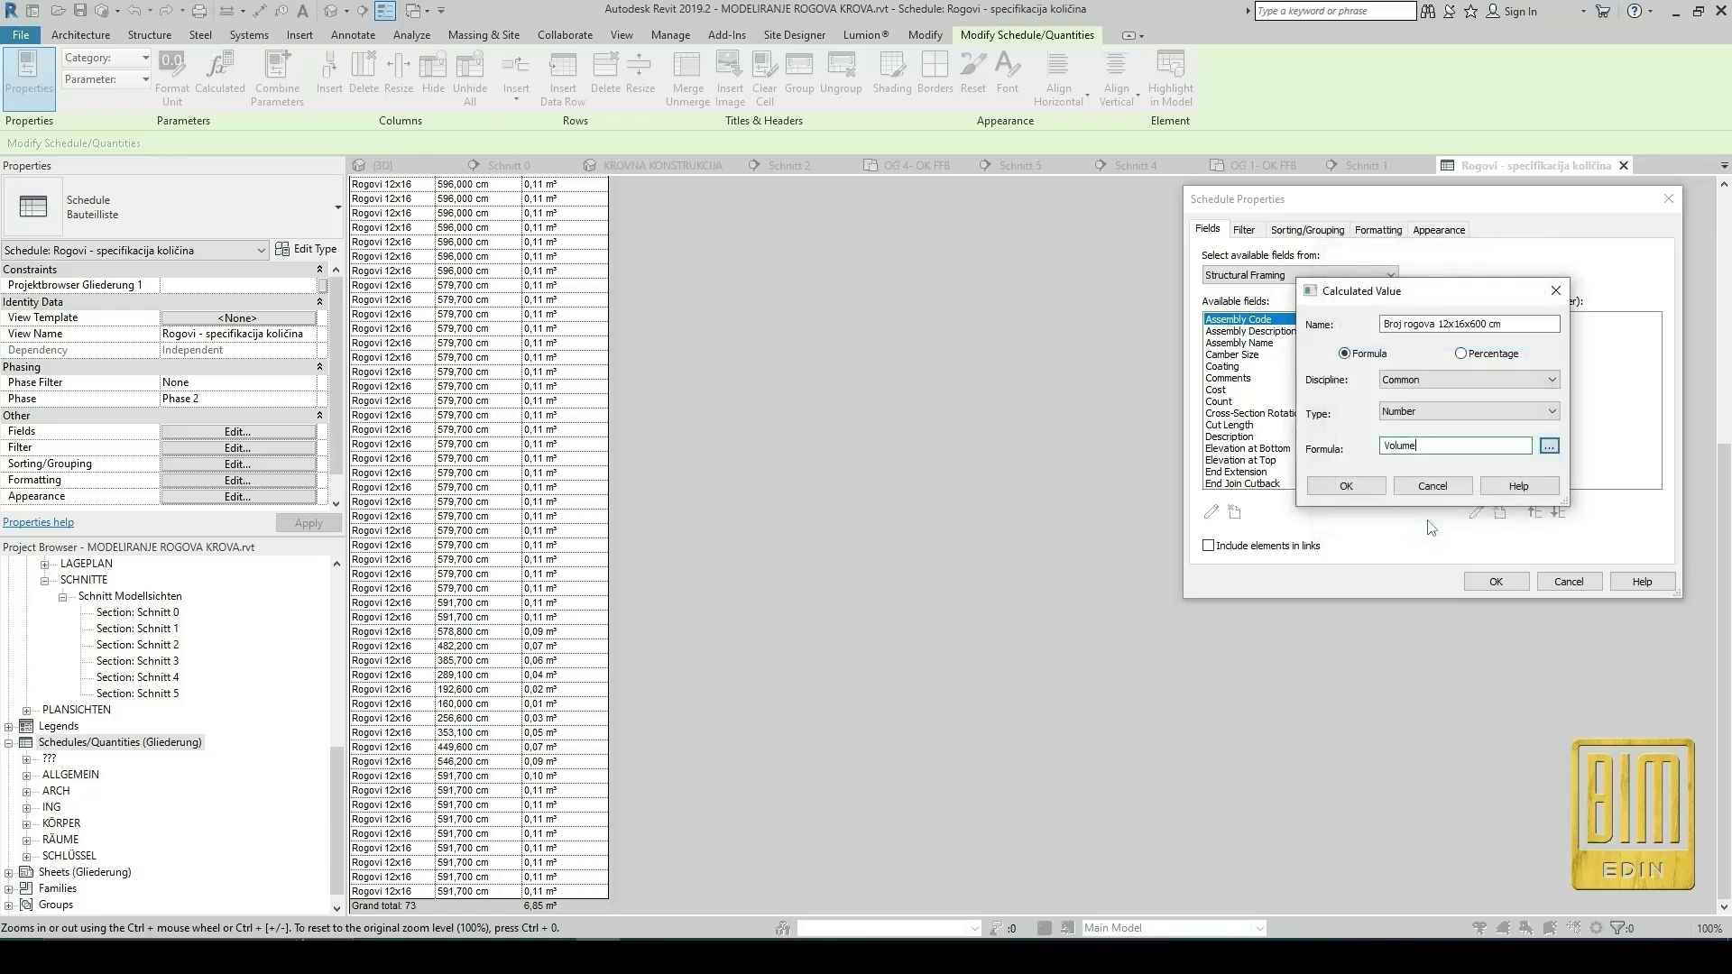
click(424, 940)
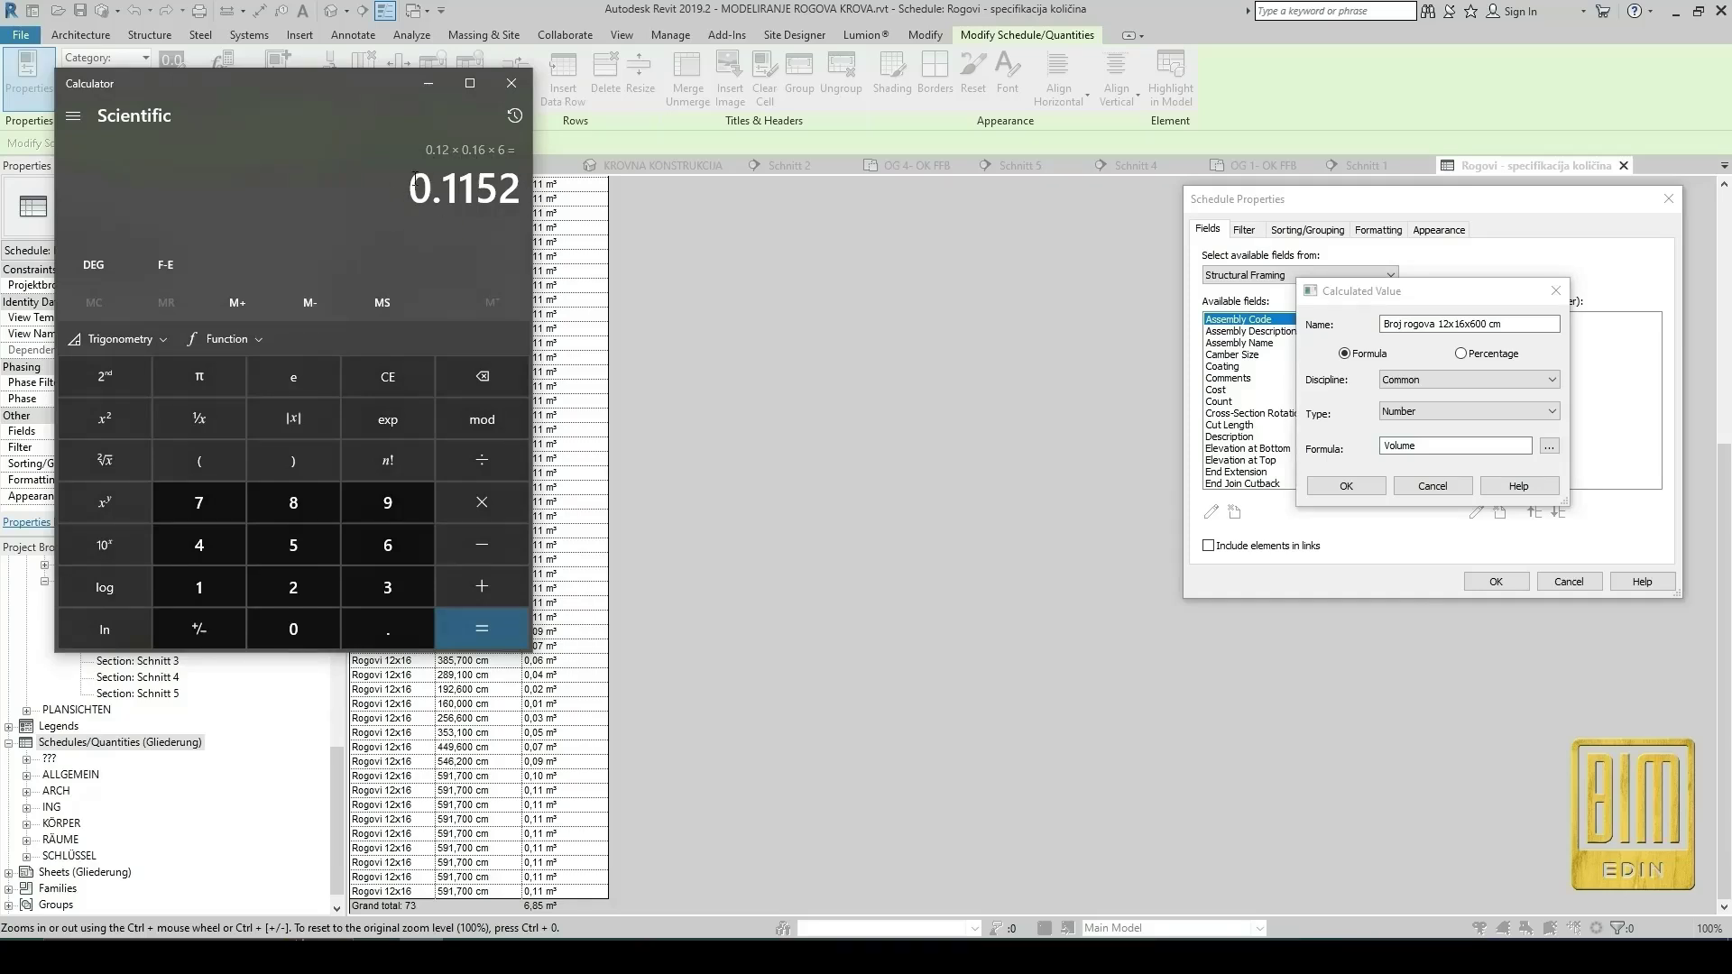
click(1428, 444)
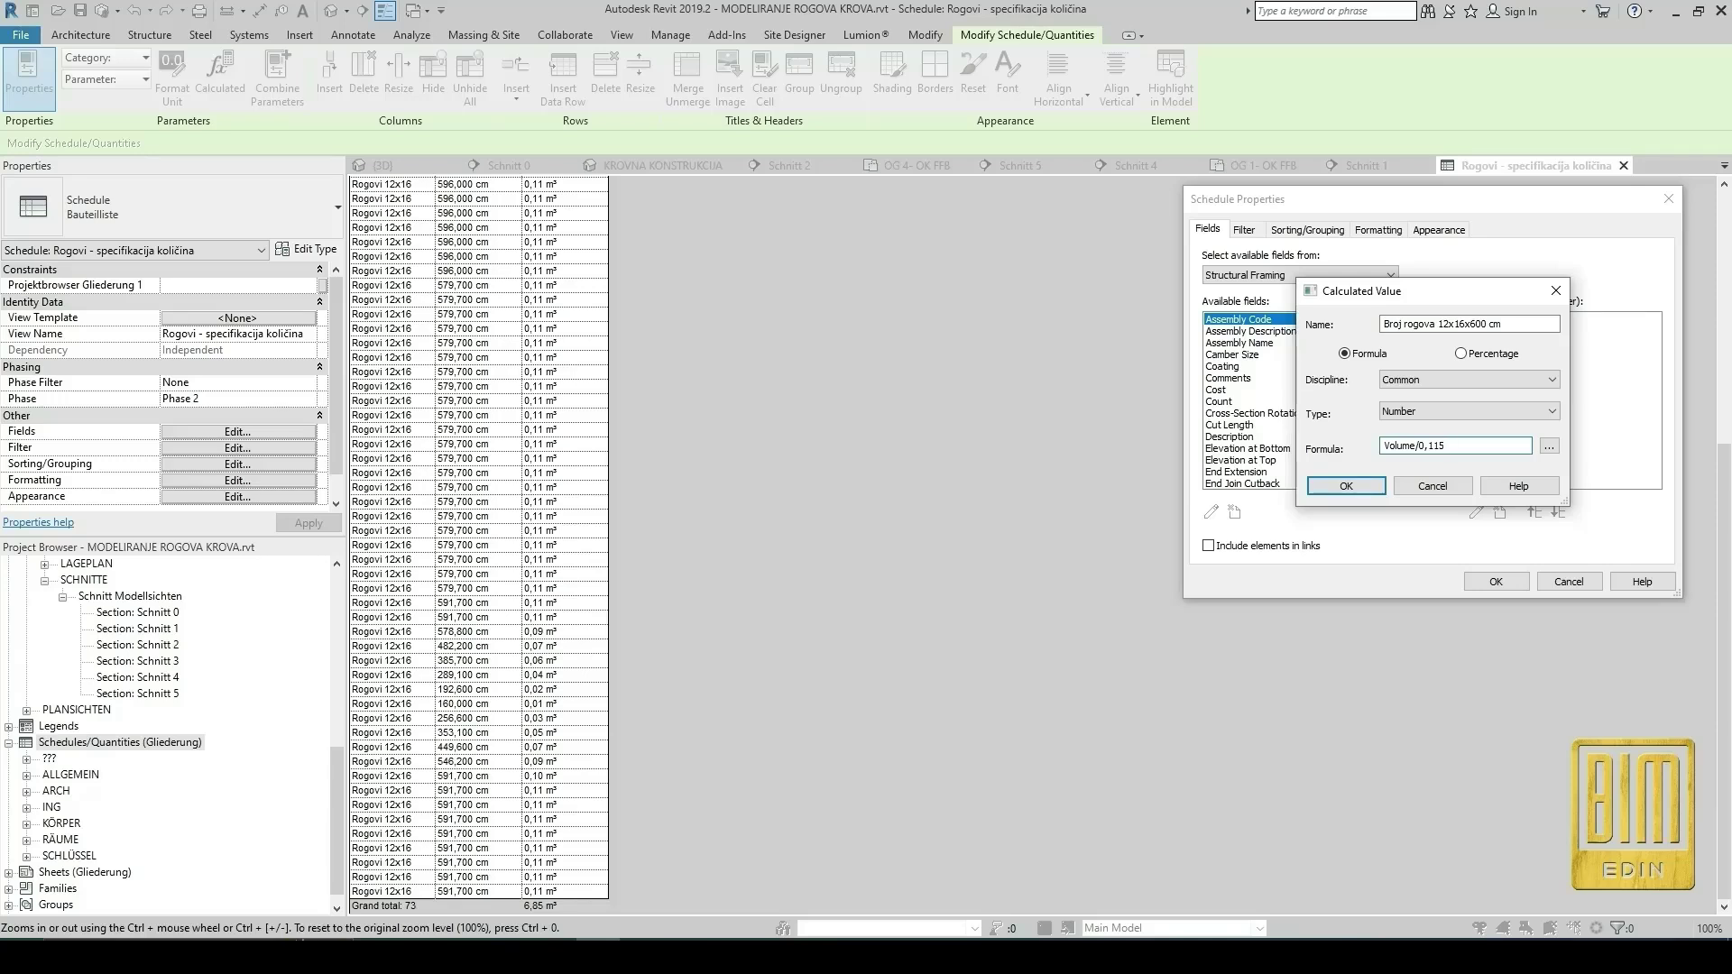
click(1357, 489)
Set the "Broj rogova 12x16x600 cm" field to calculate totals.
click(1377, 231)
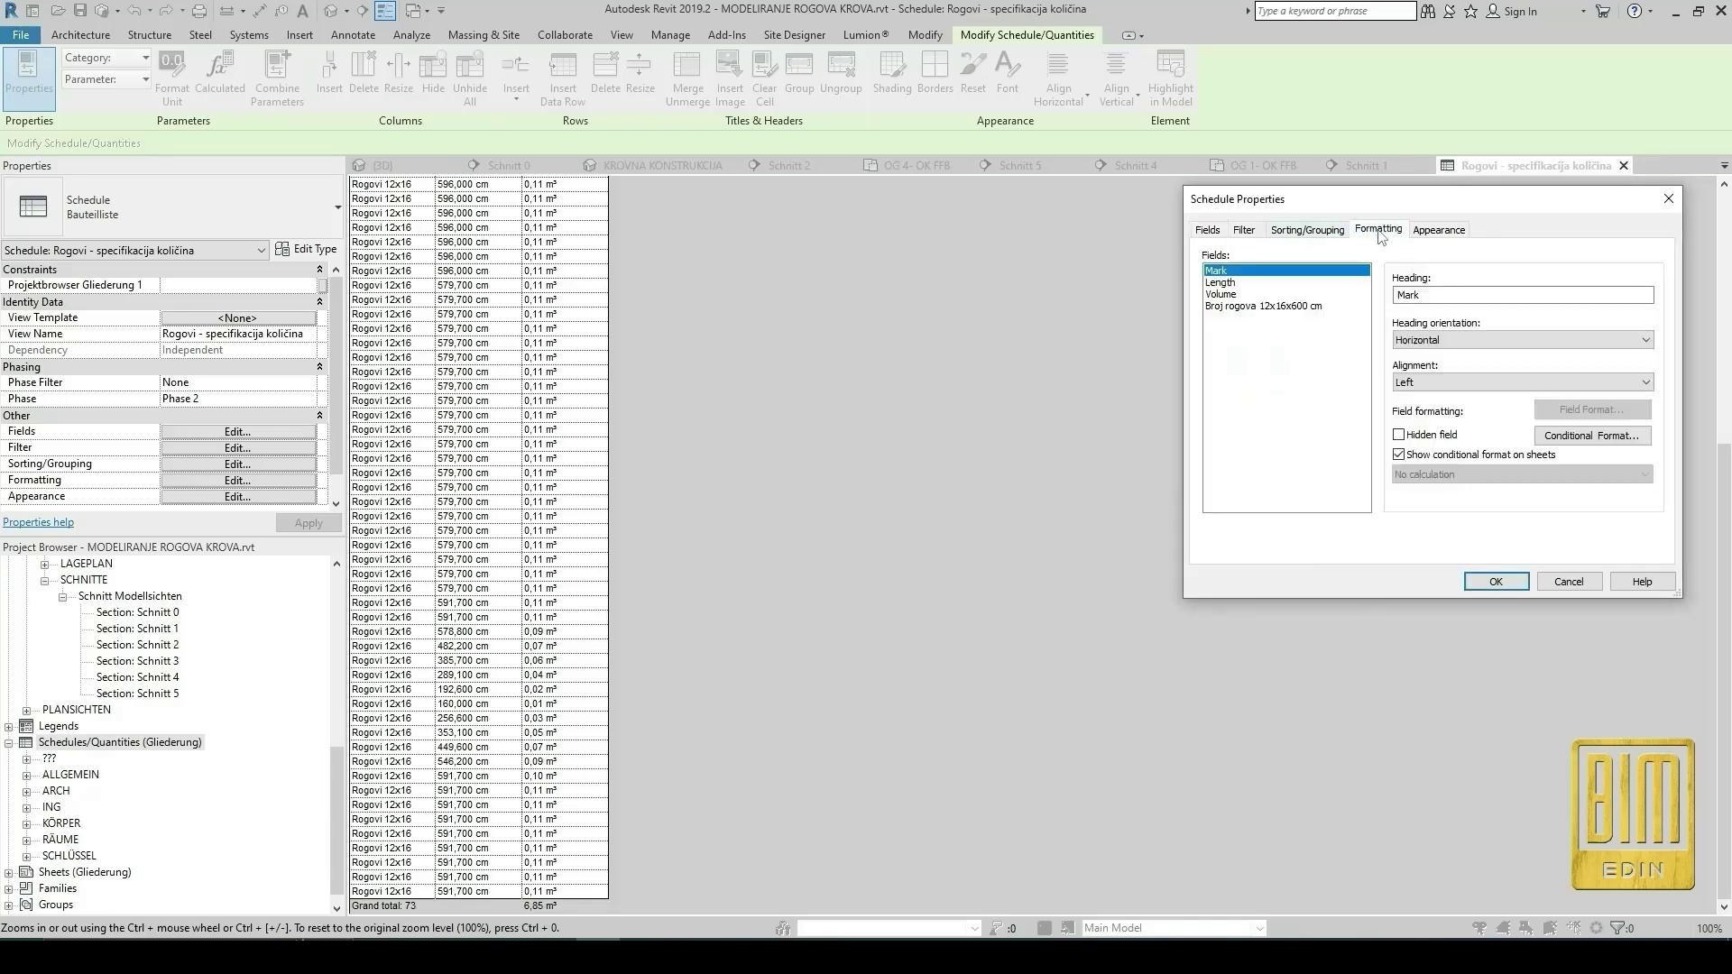
click(1268, 306)
click(1497, 474)
click(1505, 501)
Override the calculated field's default number format with Fixed units and 1 decimal place, and apply it to the schedule.
click(1593, 410)
click(1299, 276)
click(1434, 305)
click(1439, 329)
click(1376, 350)
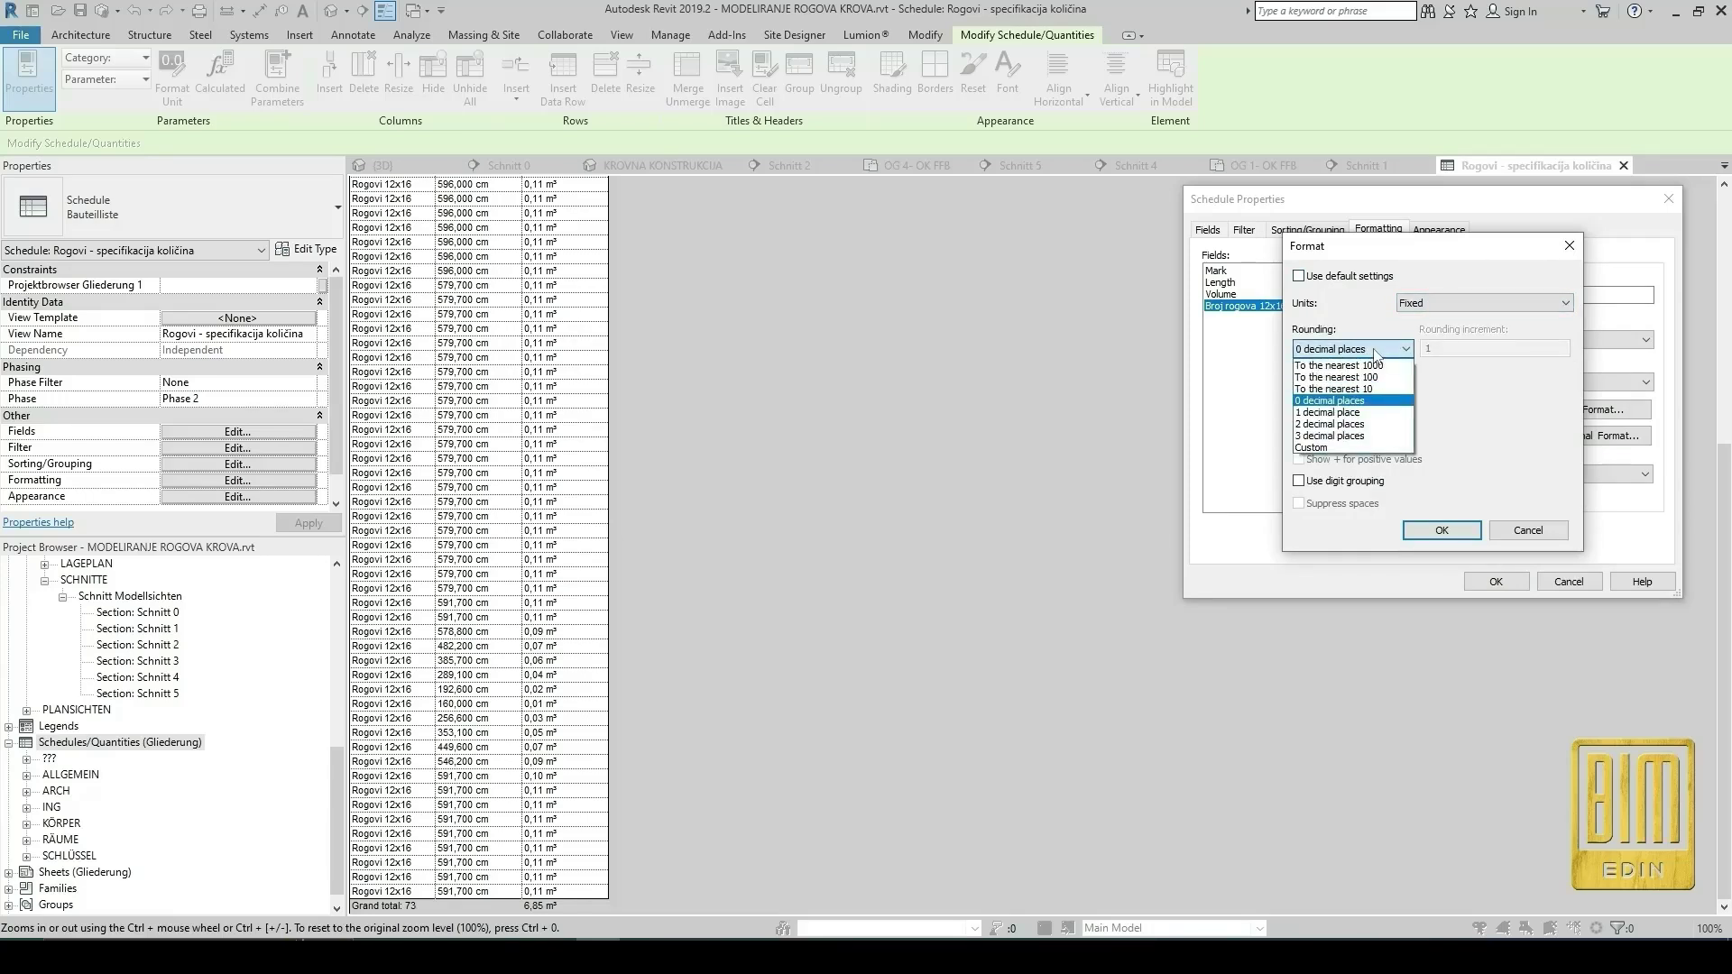
click(1375, 412)
click(1446, 533)
click(1497, 580)
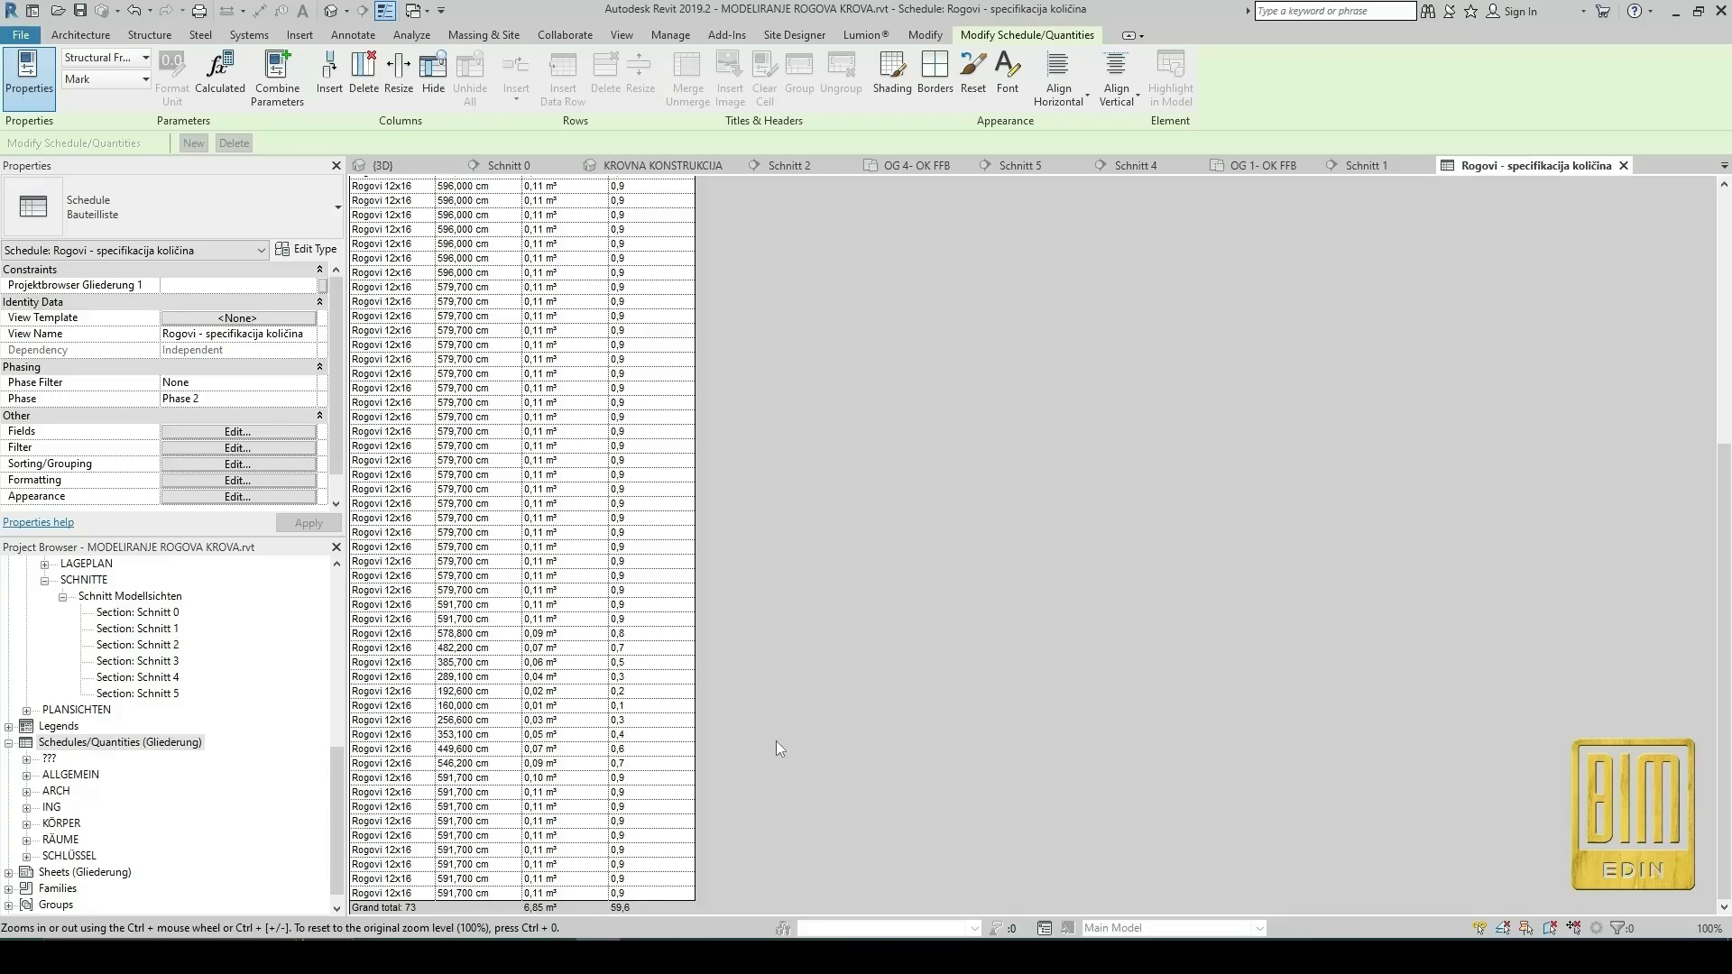
Set the schedule's grand totals to display Title and totals only, and apply the sorting and grouping settings.
scroll(776, 749, up, 10)
scroll(776, 749, down, 3)
scroll(778, 749, down, 5)
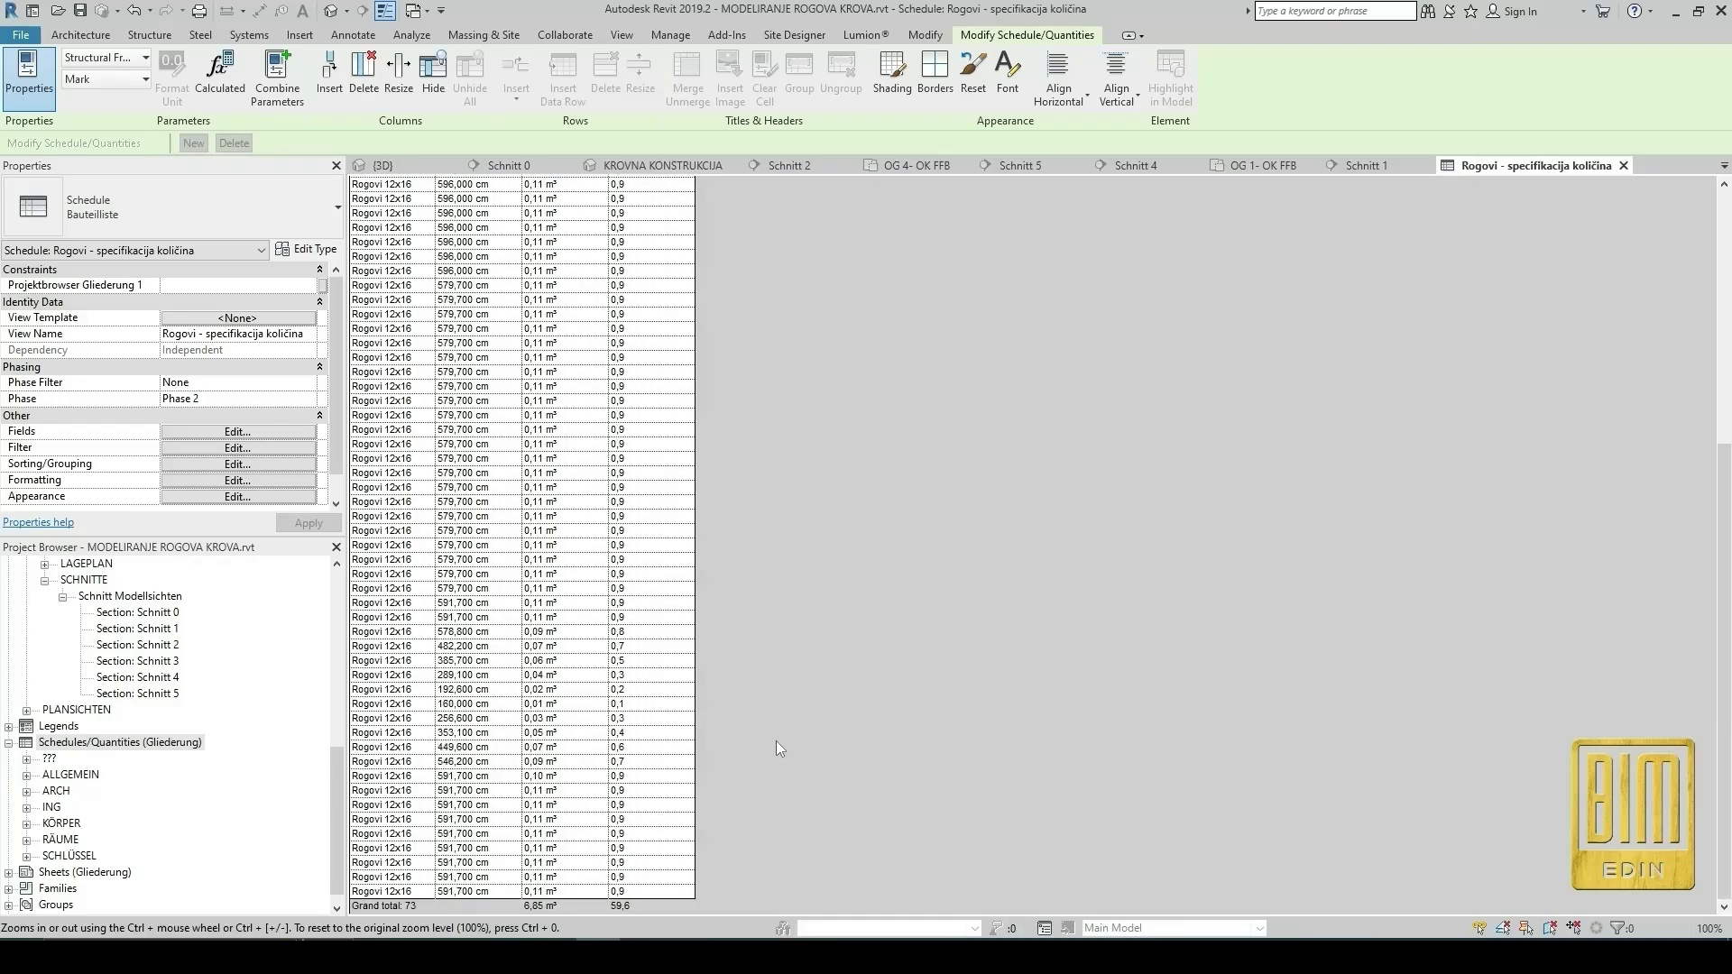
click(238, 464)
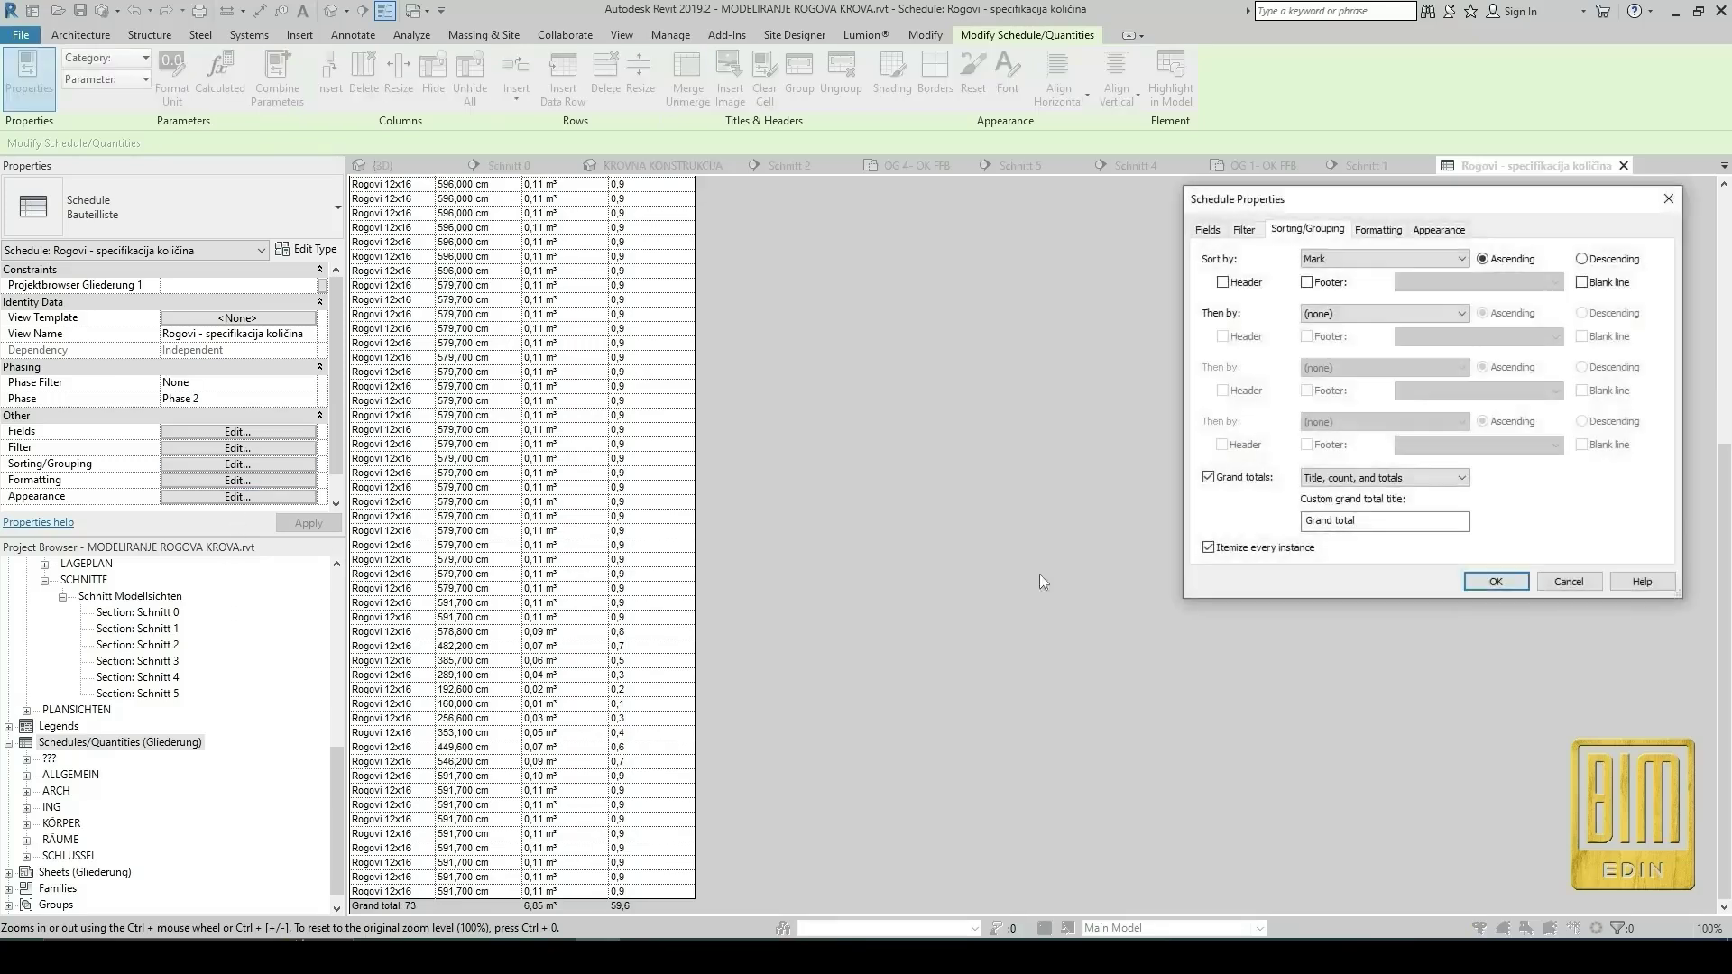
click(1373, 479)
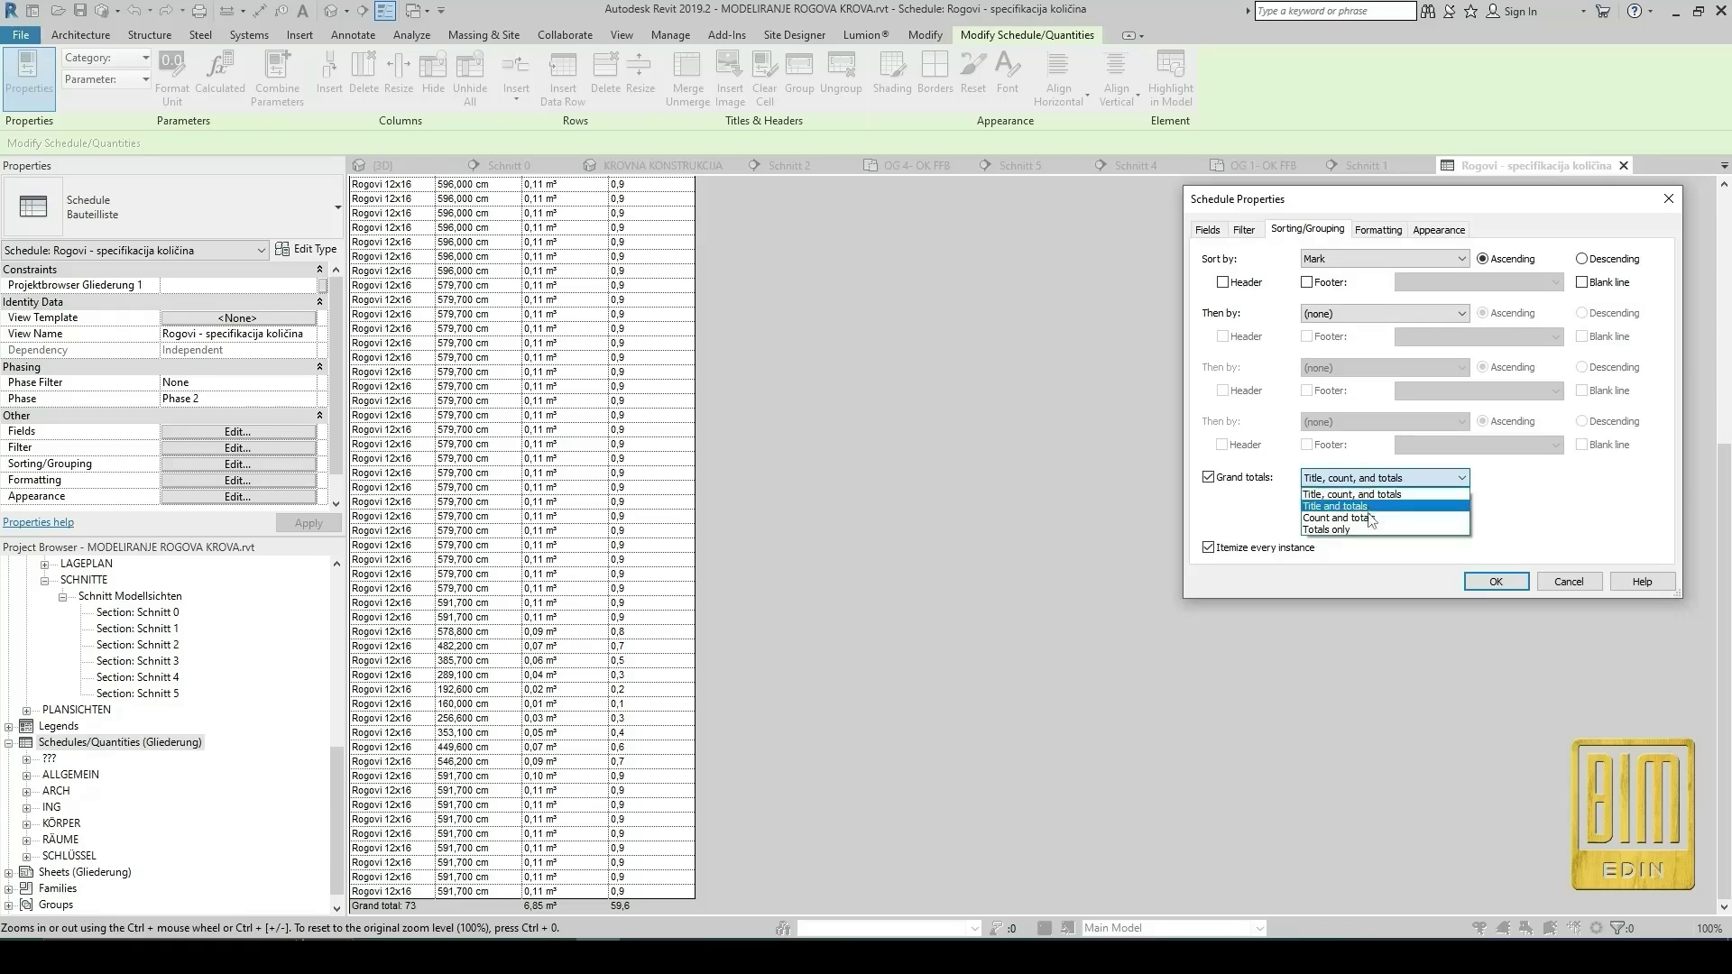
click(1356, 507)
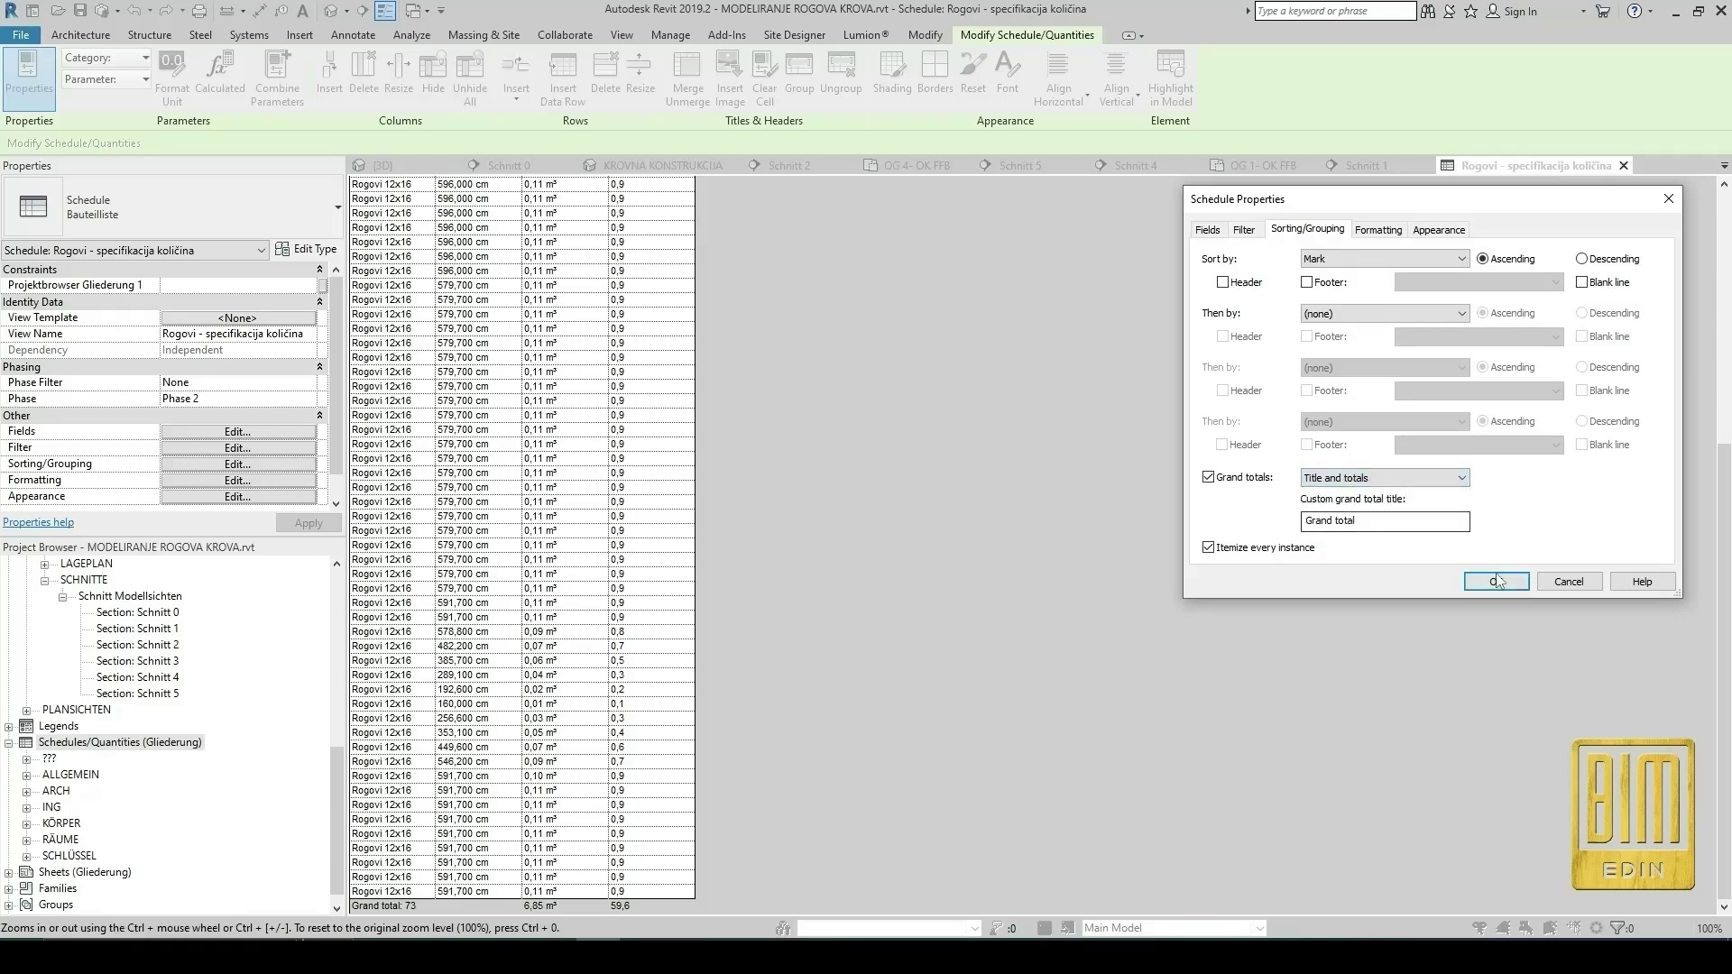
click(1495, 581)
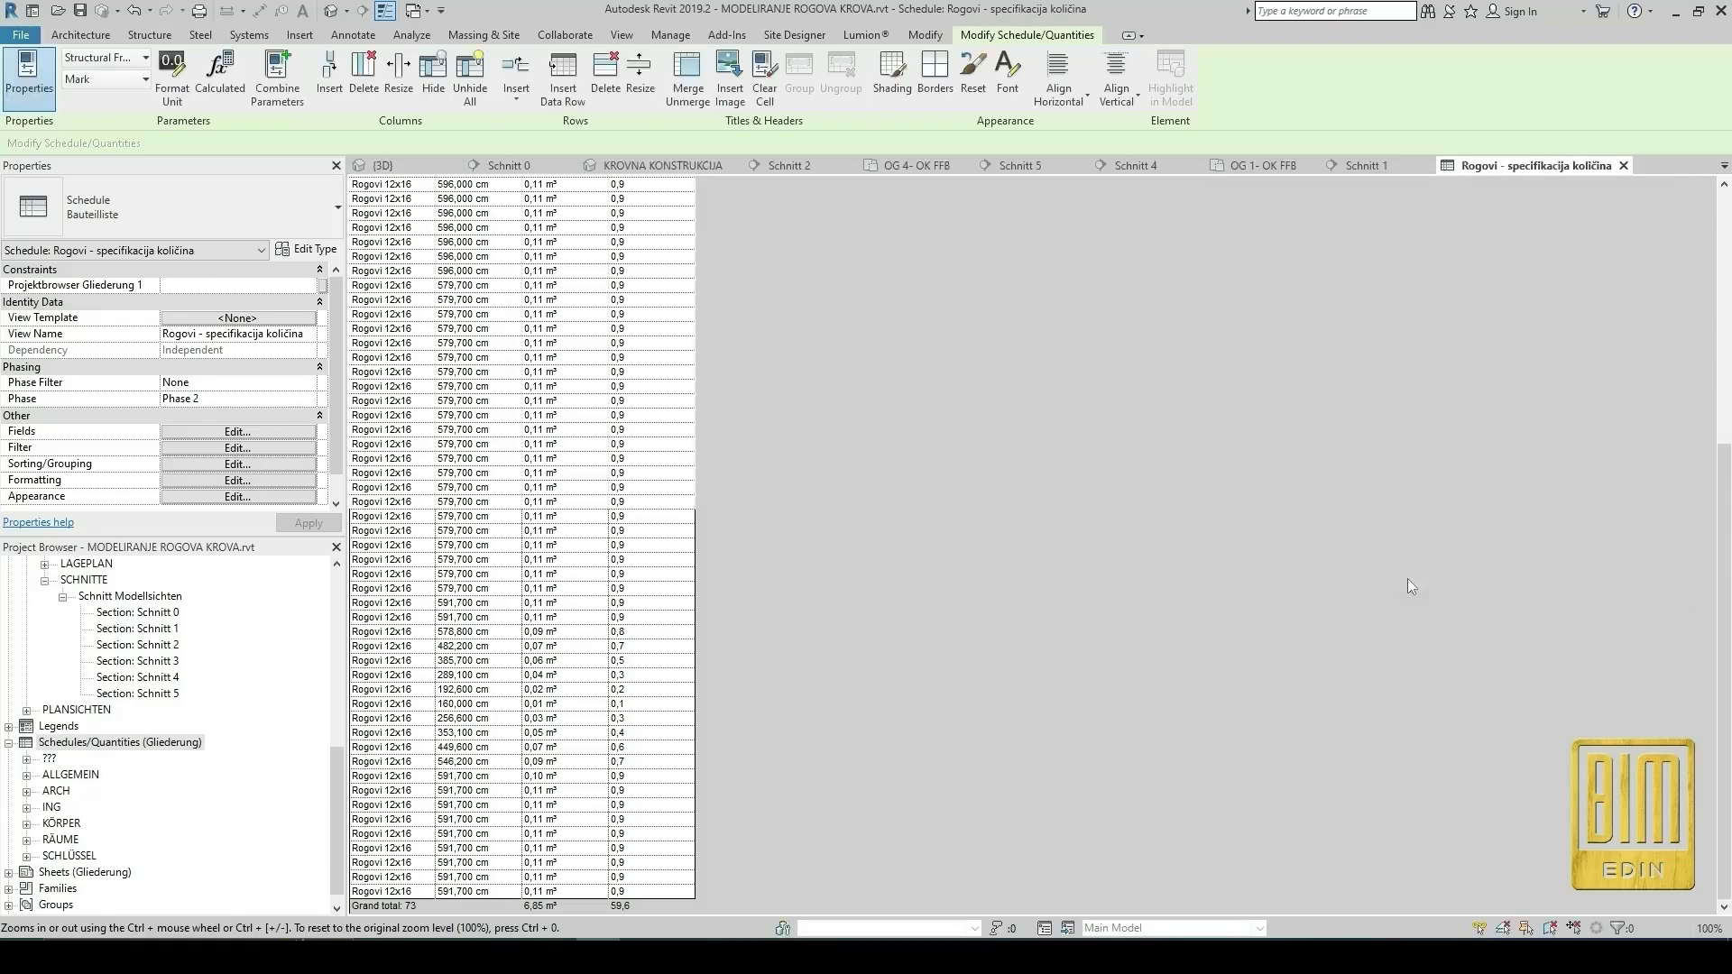
Turn off itemizing every instance so the schedule groups the rafters by Mark.
click(236, 464)
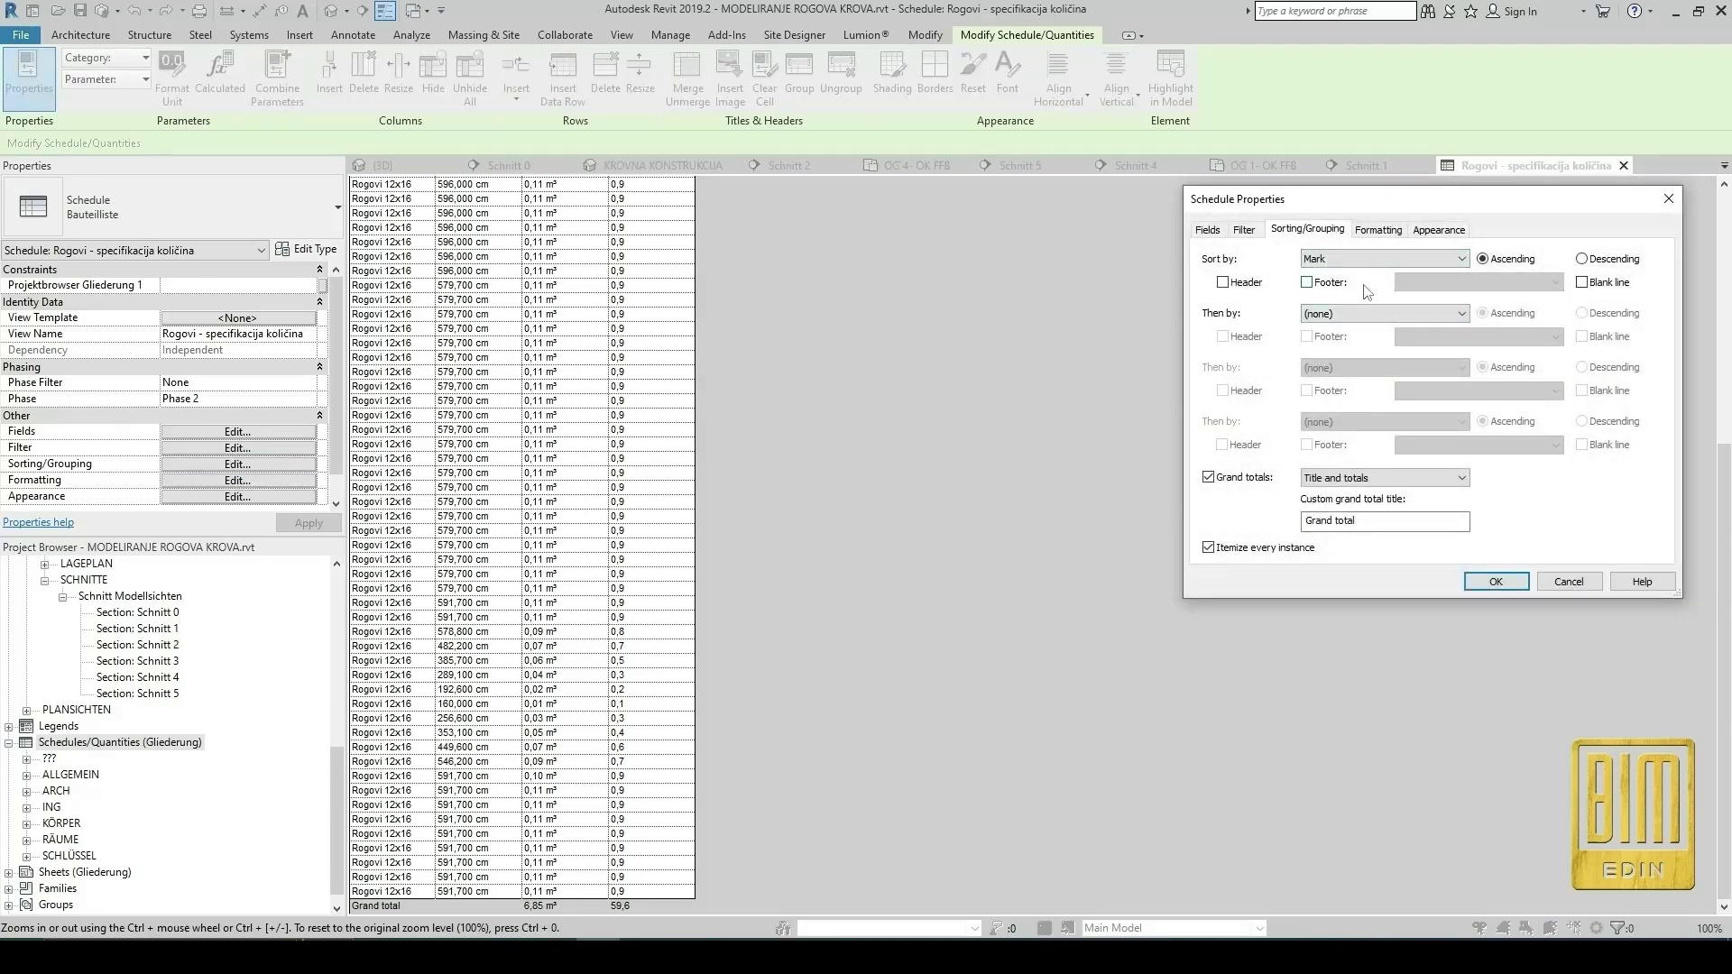
click(1209, 548)
click(1471, 582)
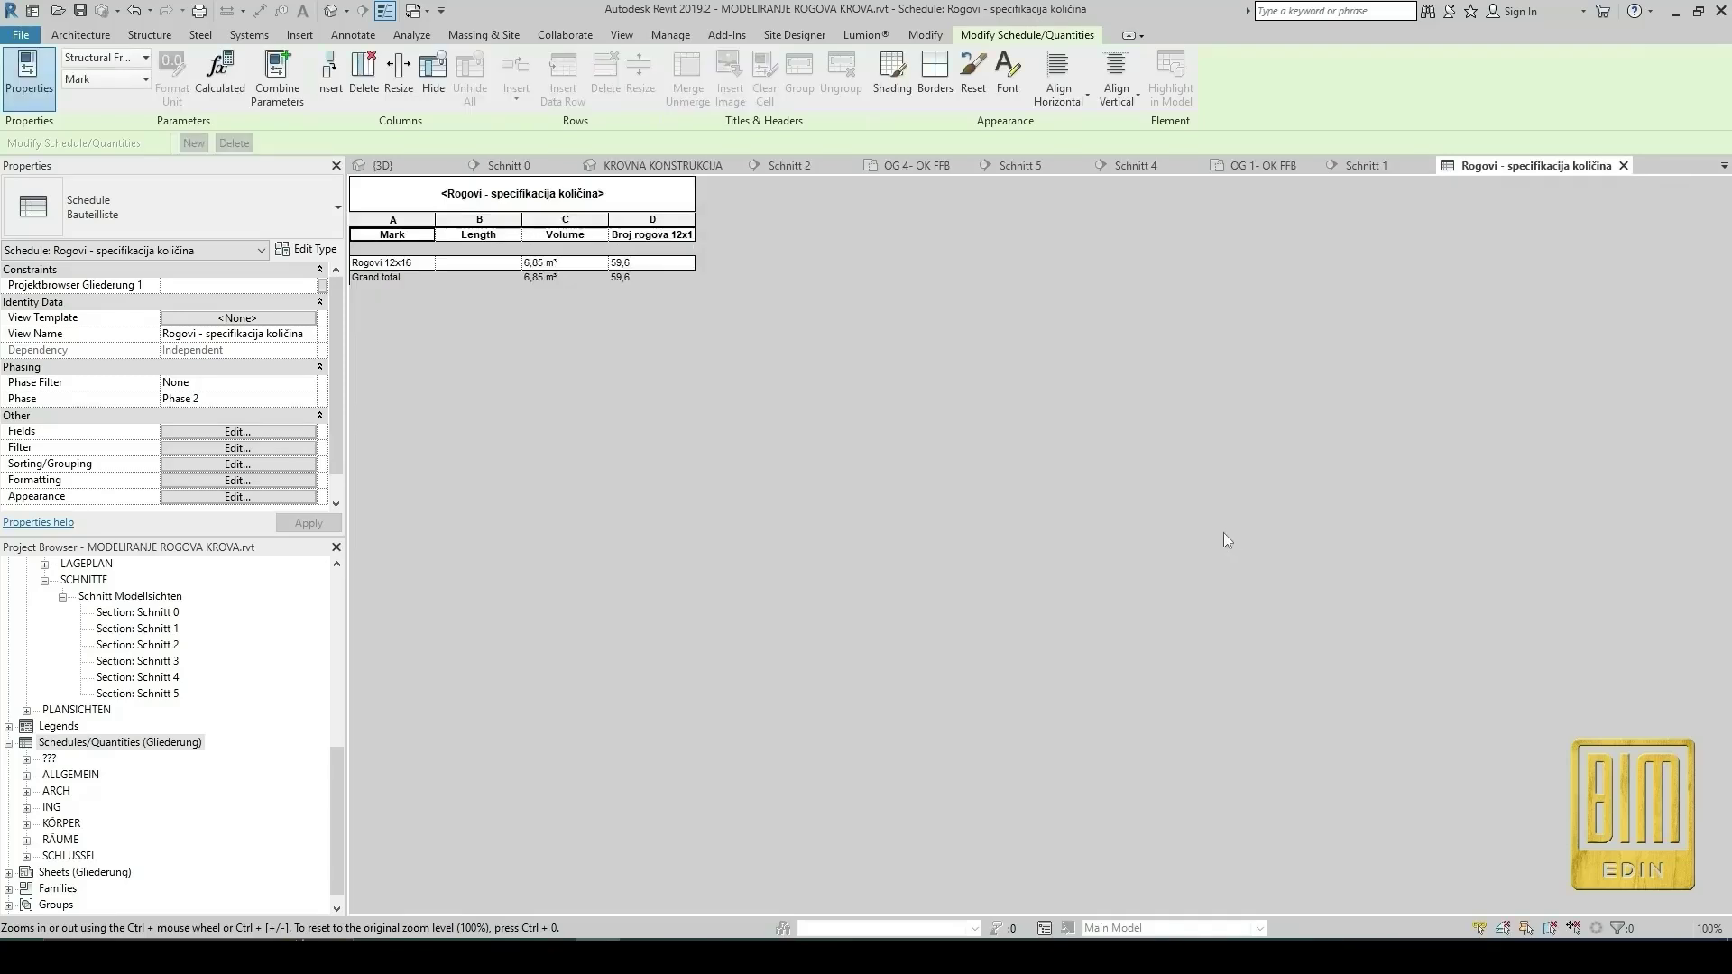
Hide the Length column and widen the "Broj rogova 12x16x600 cm" column to fit its full heading.
click(487, 224)
click(433, 72)
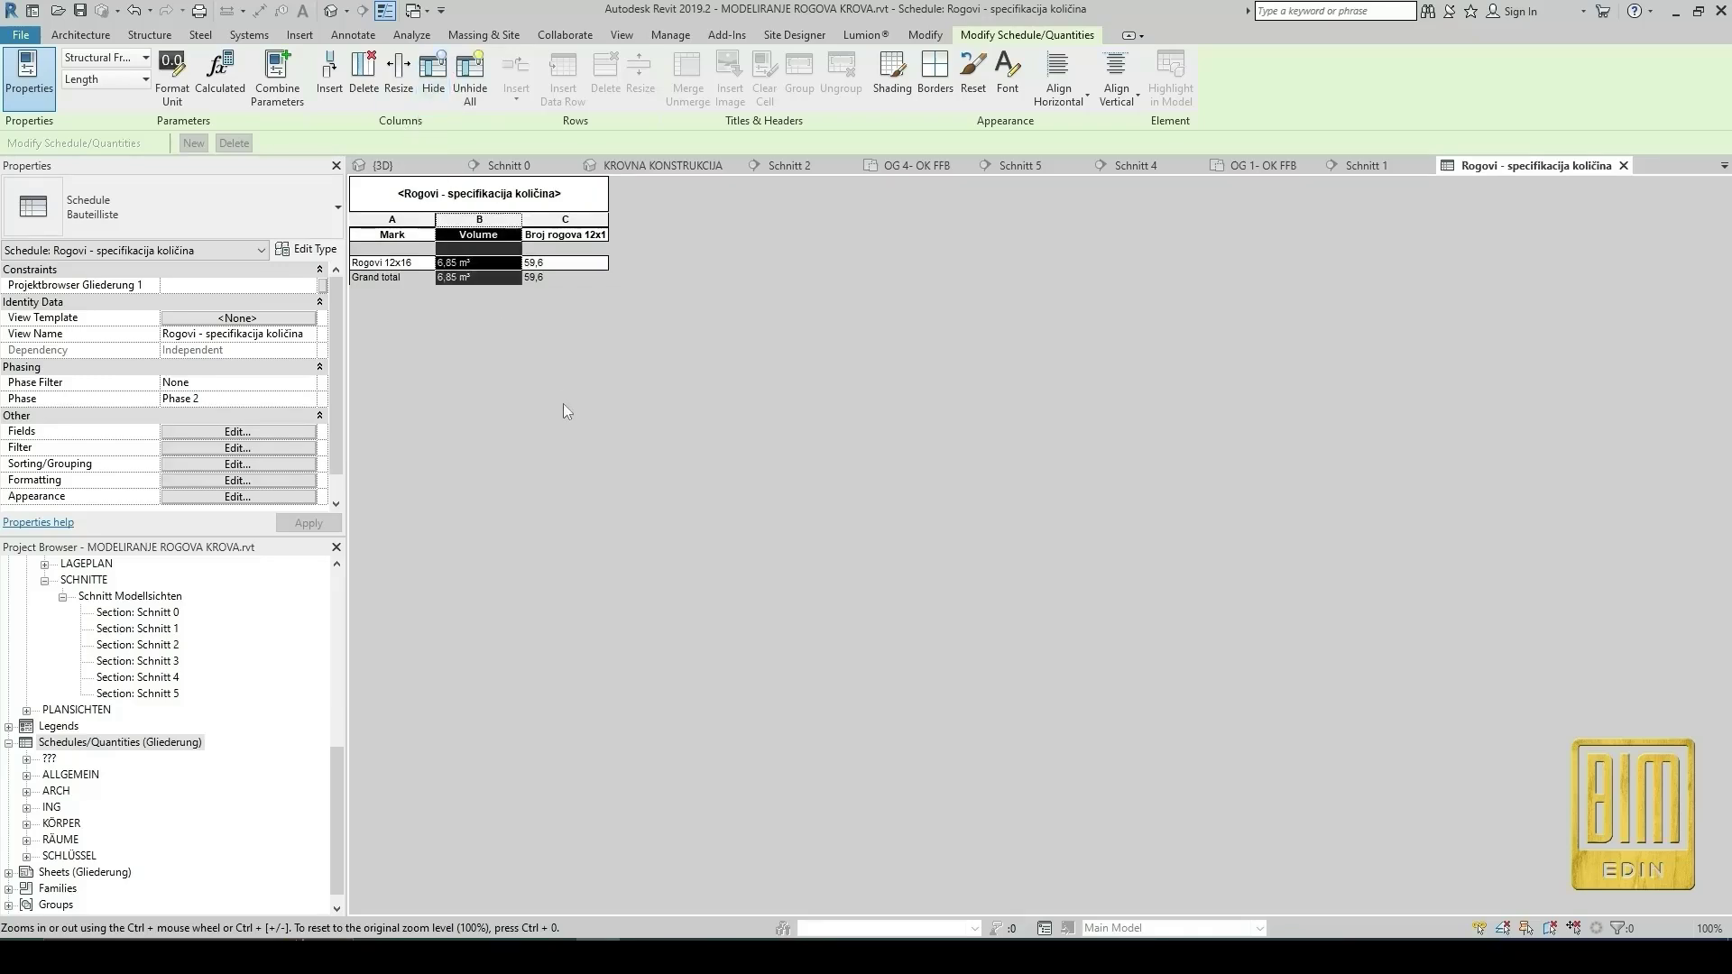
drag(609, 219, 662, 219)
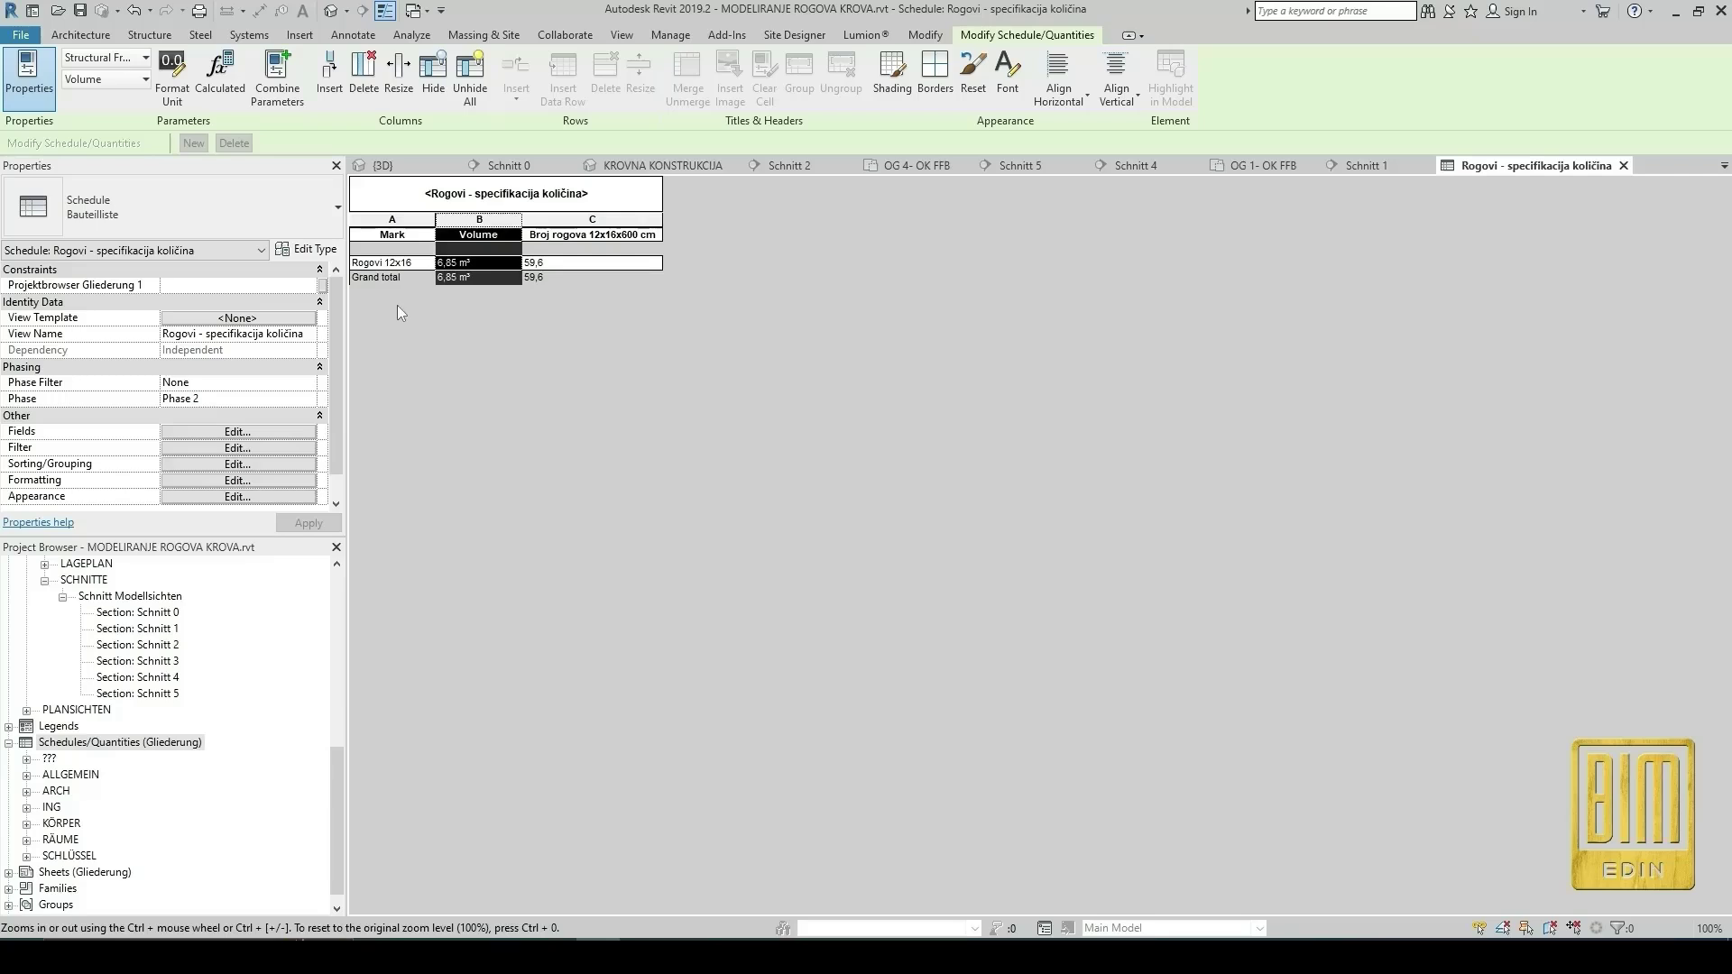
click(418, 235)
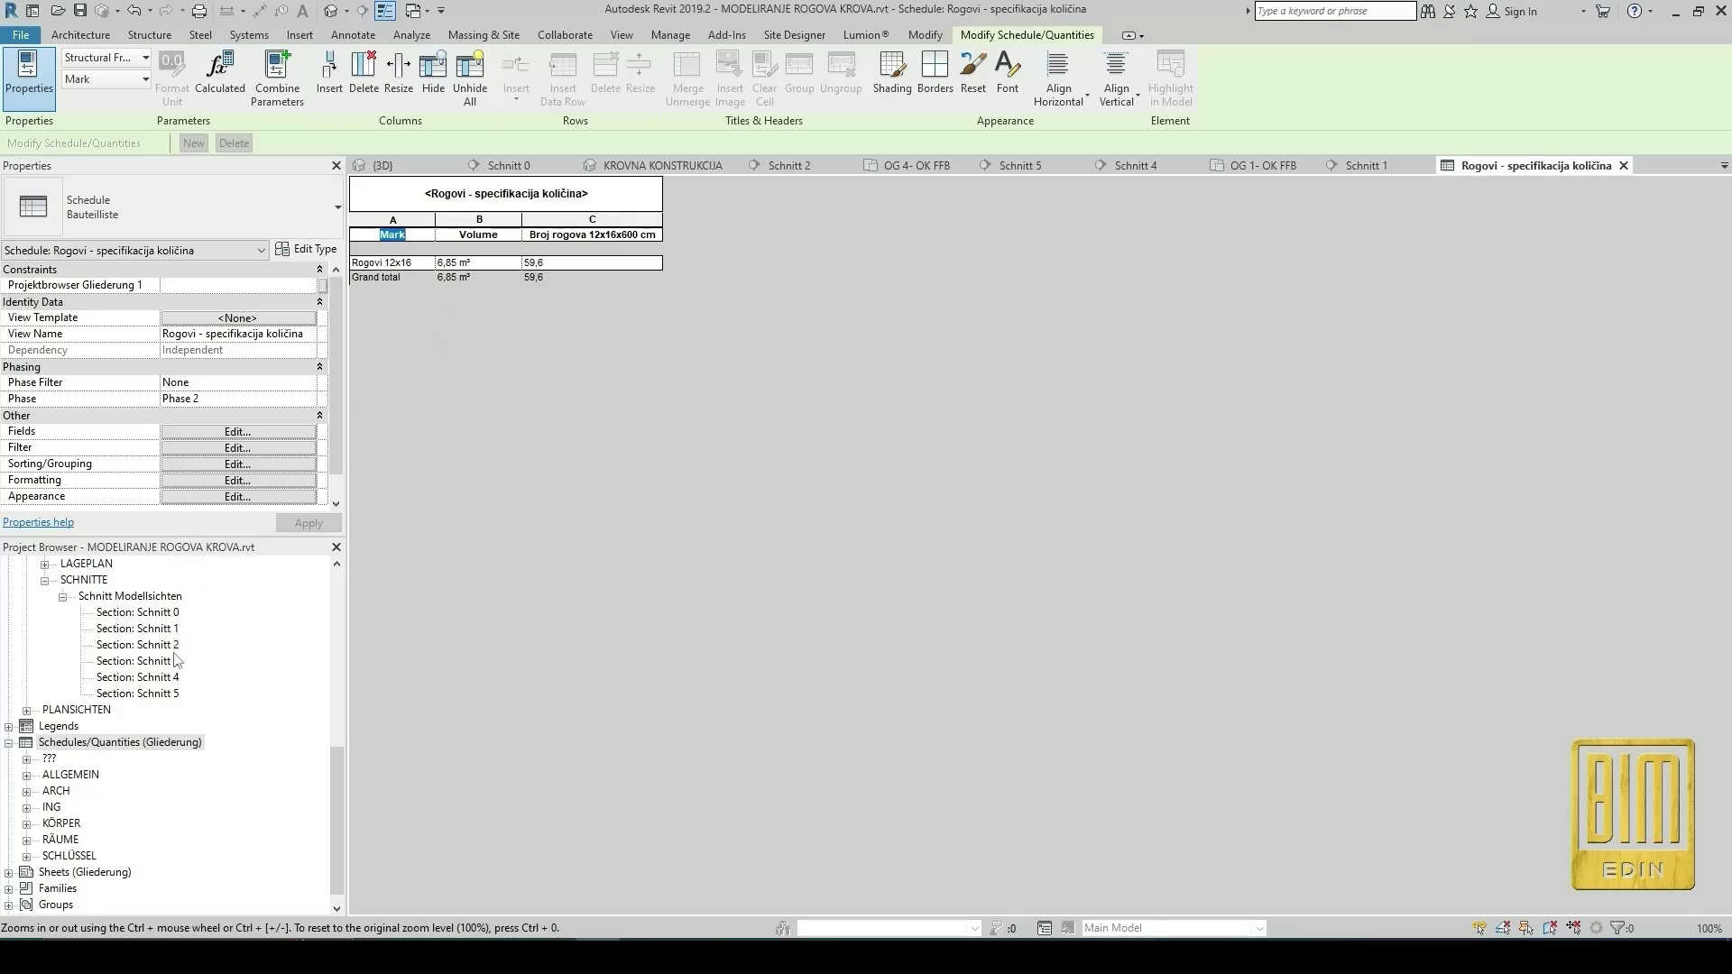
Duplicate the "Rogovi - specifikacija količina" schedule.
click(28, 760)
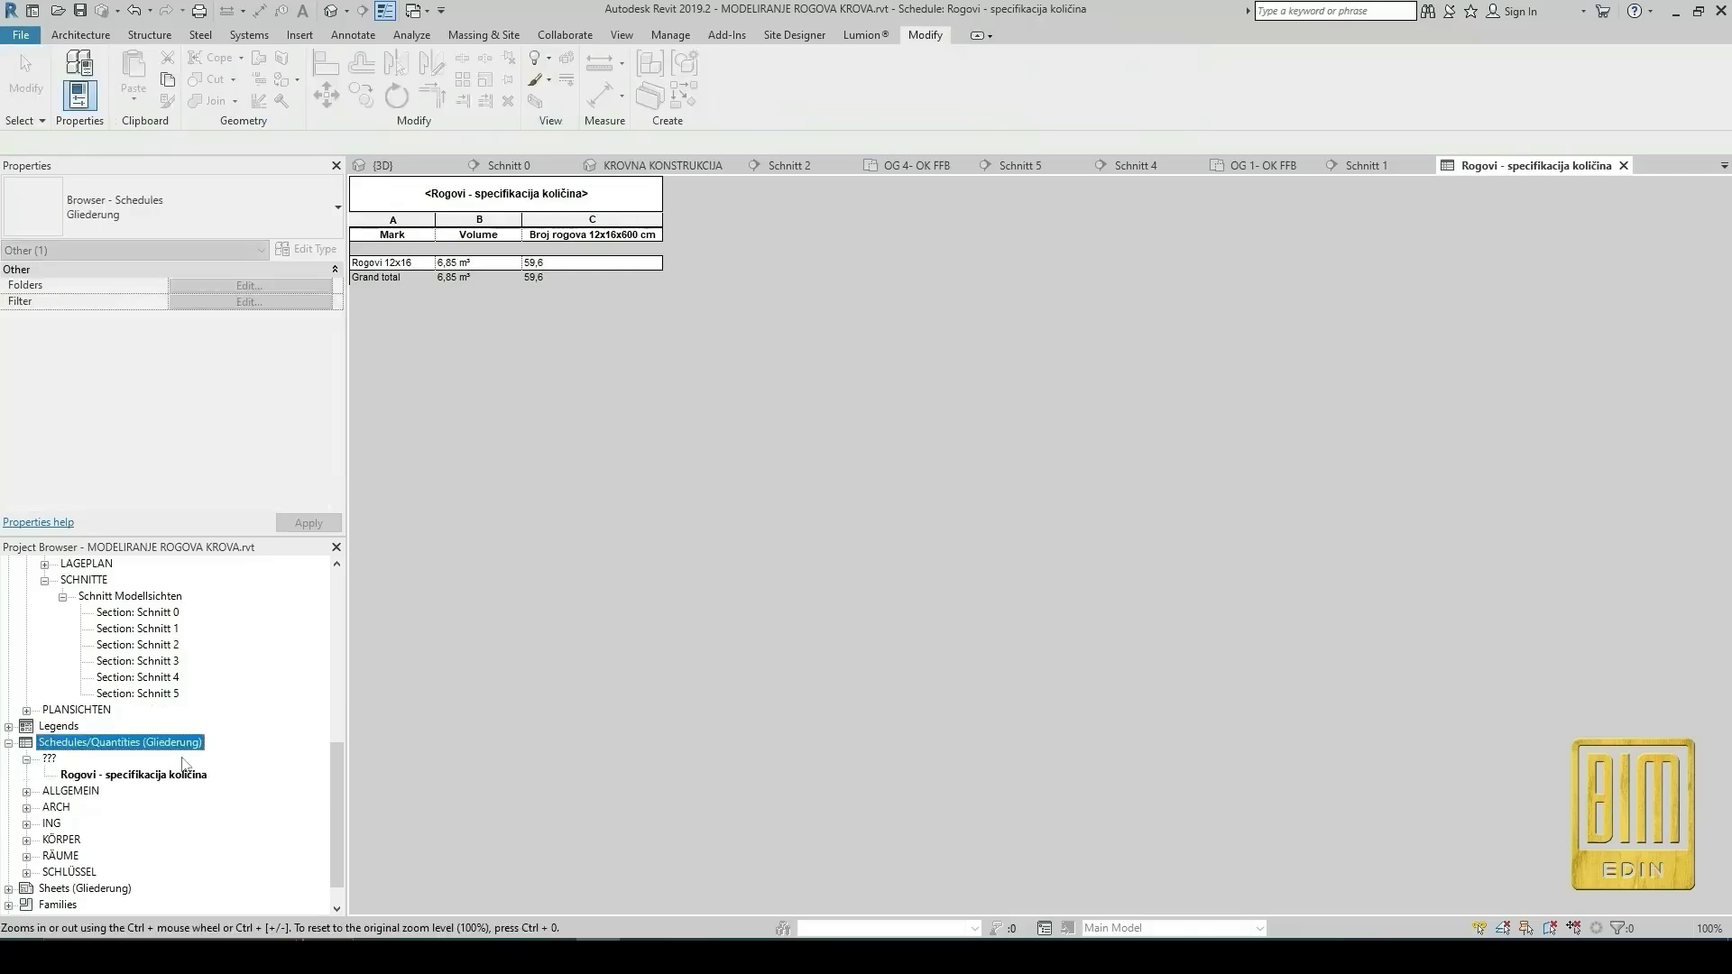
right_click(122, 781)
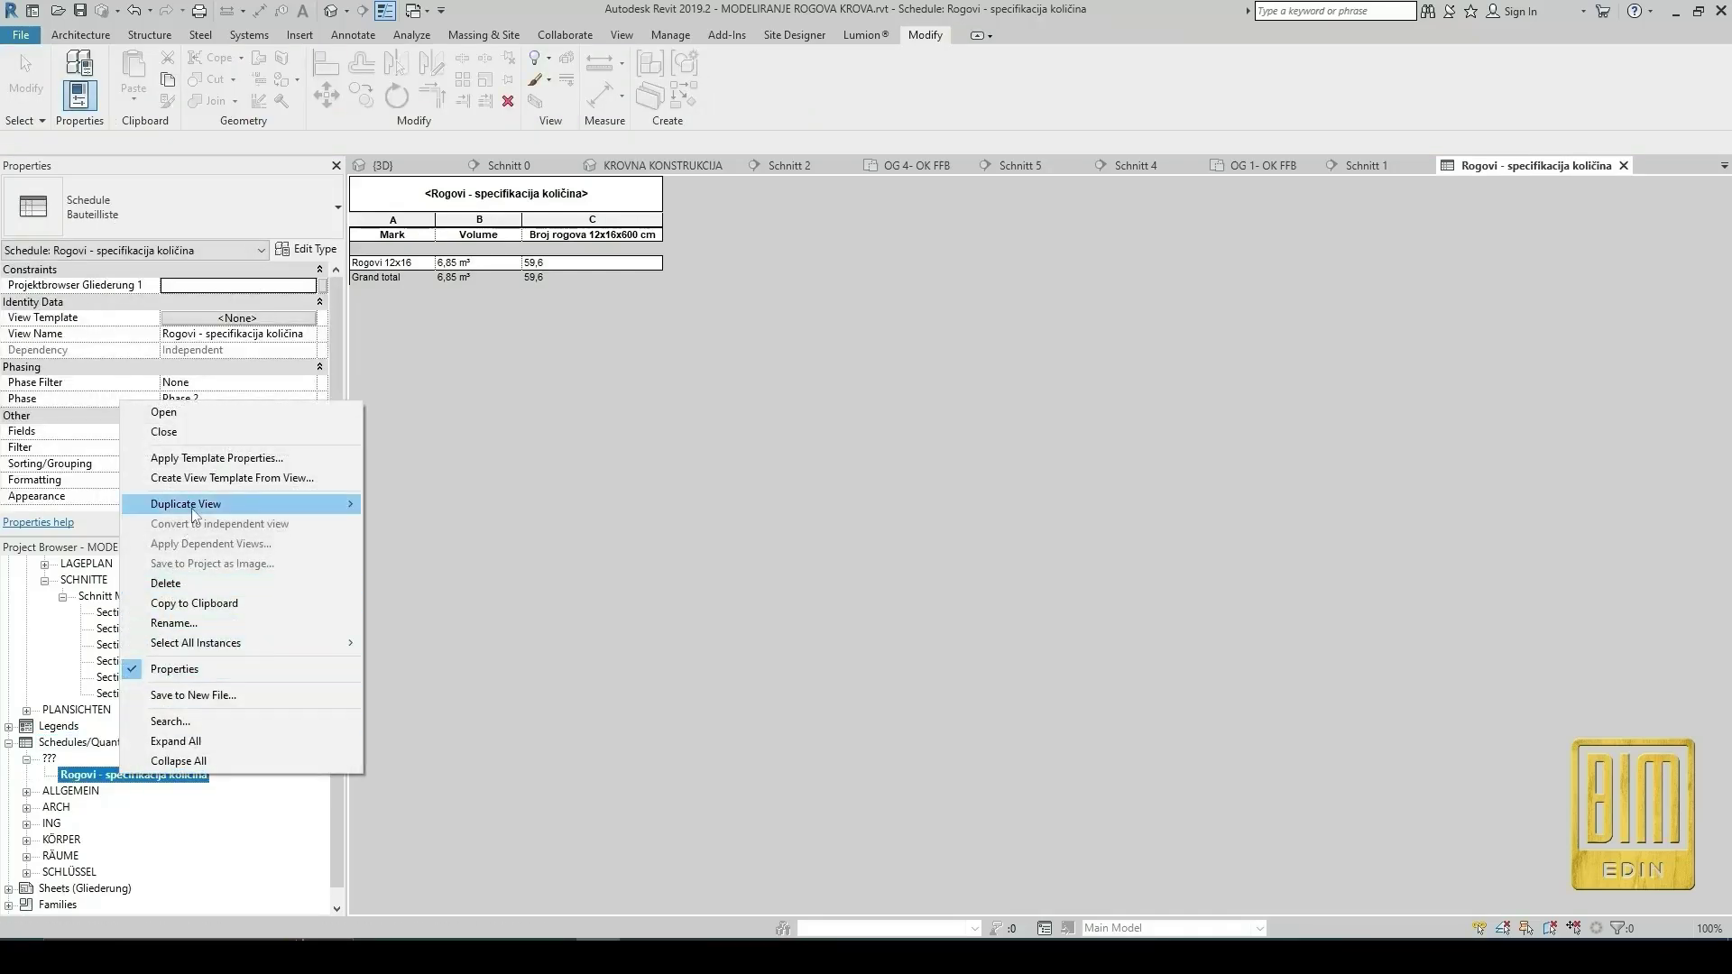
mouse_move(193, 510)
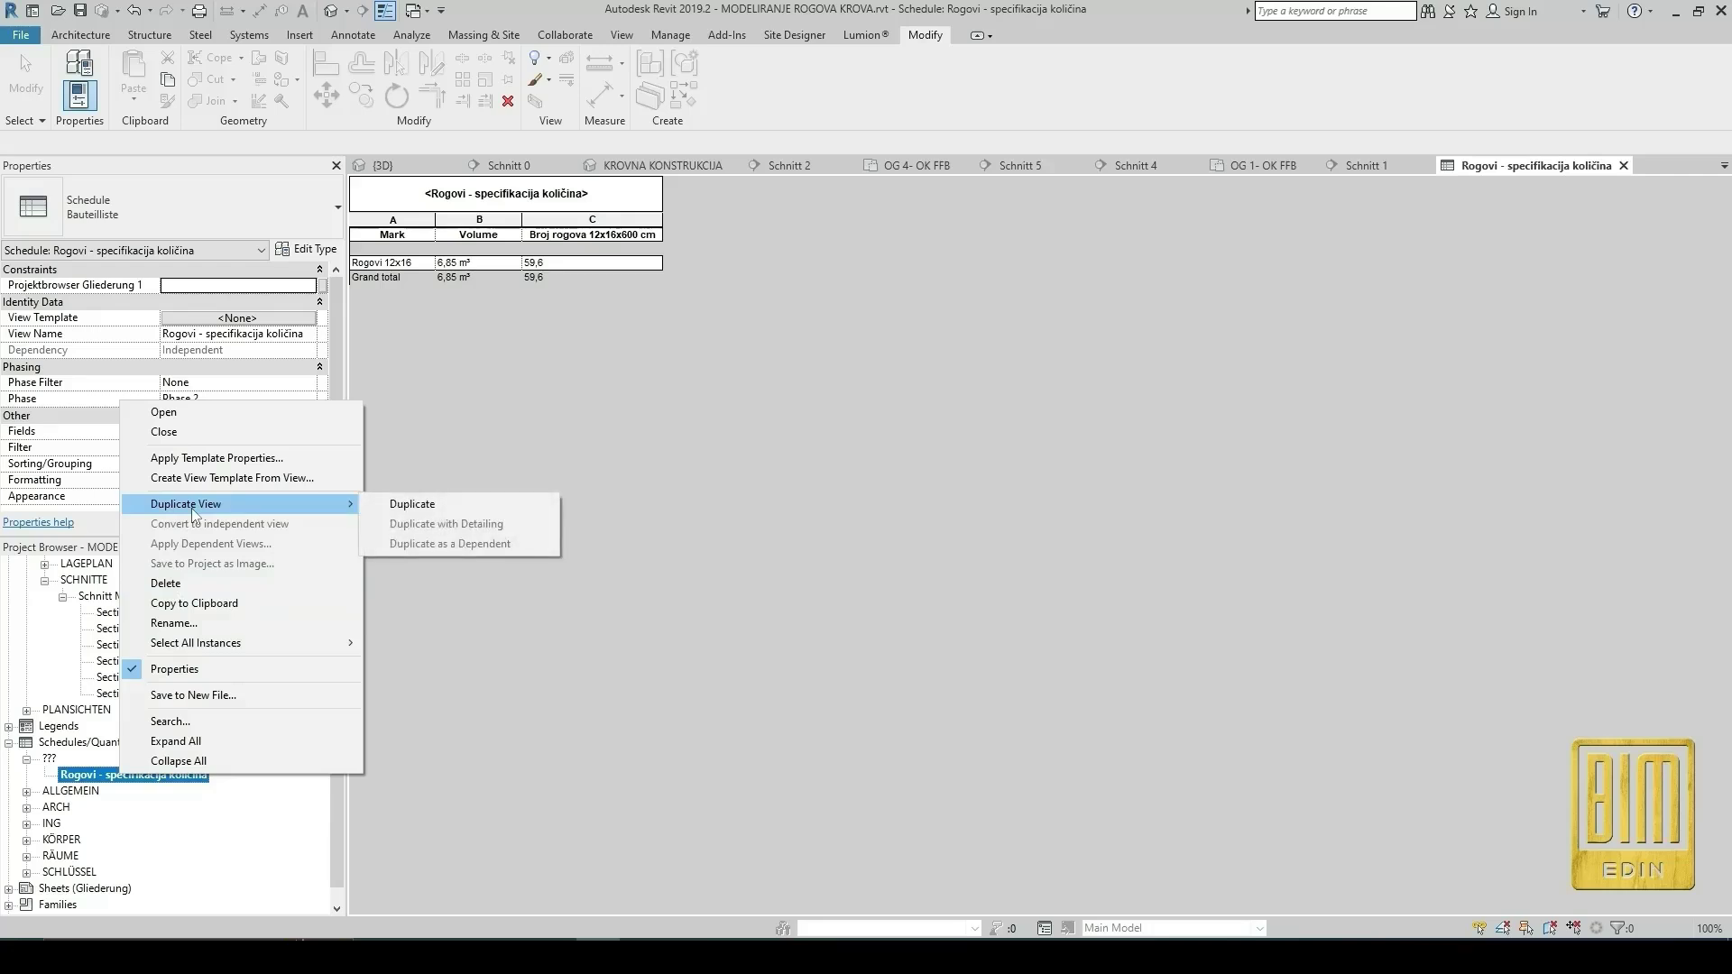
click(413, 503)
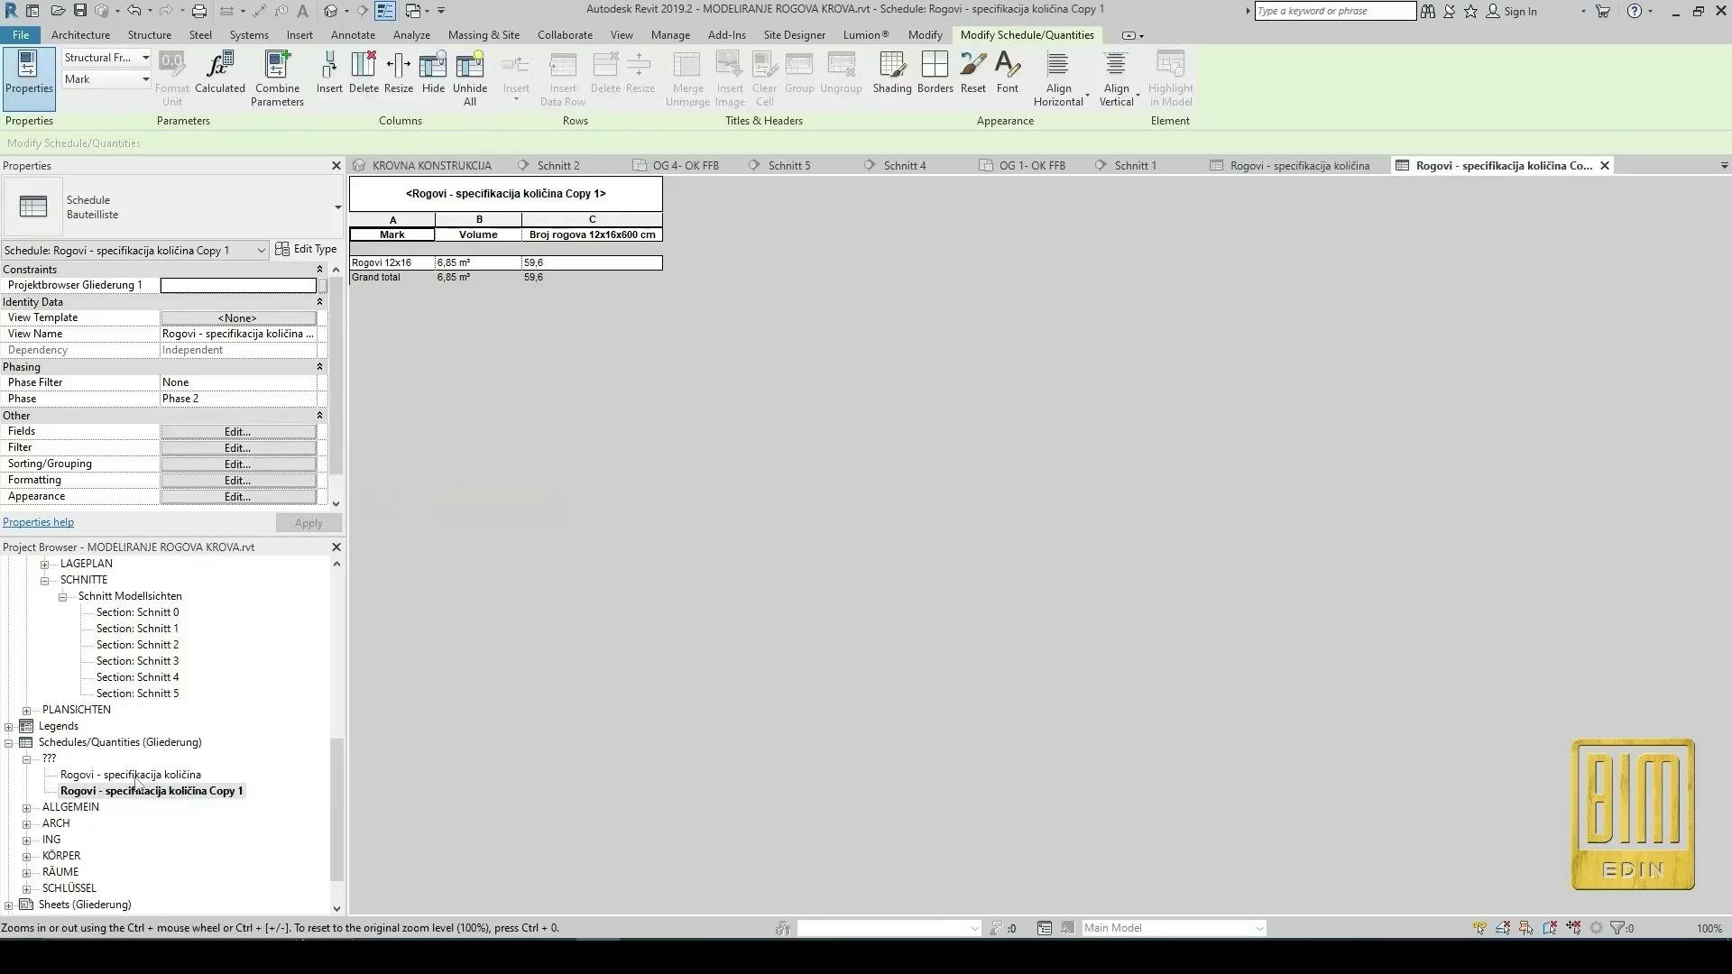
Rename the duplicated schedule as "Letve - specifikacija količina".
right_click(117, 798)
click(154, 644)
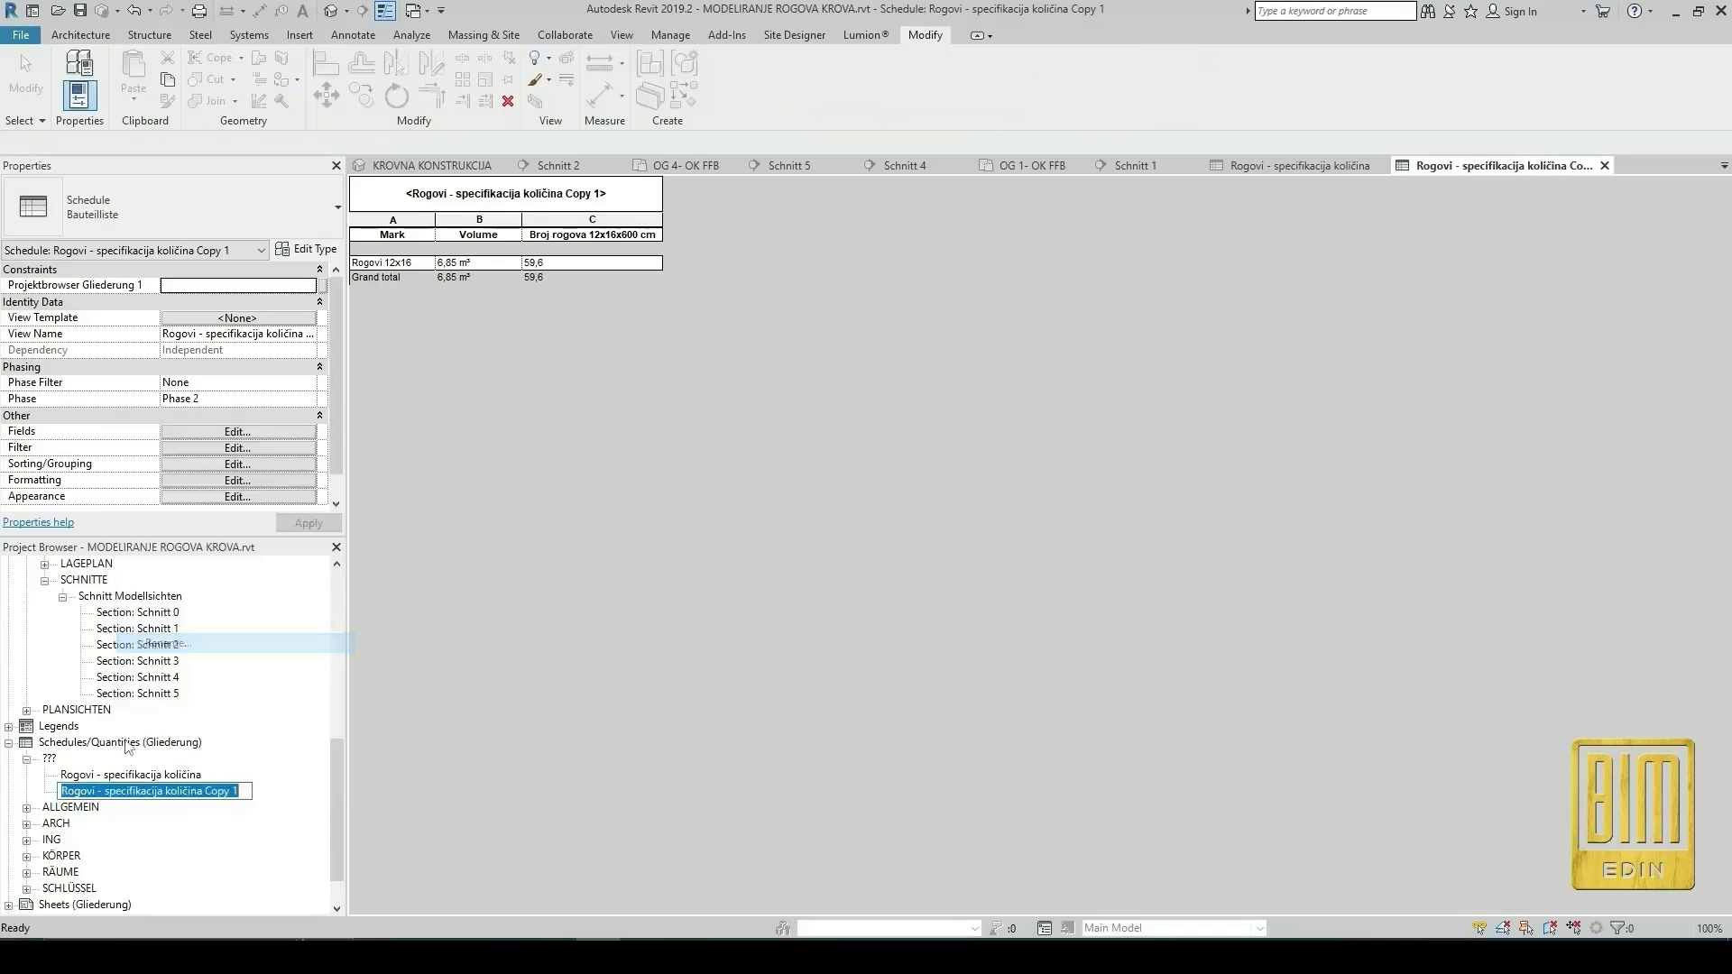
drag(96, 790, 33, 791)
text(Letva)
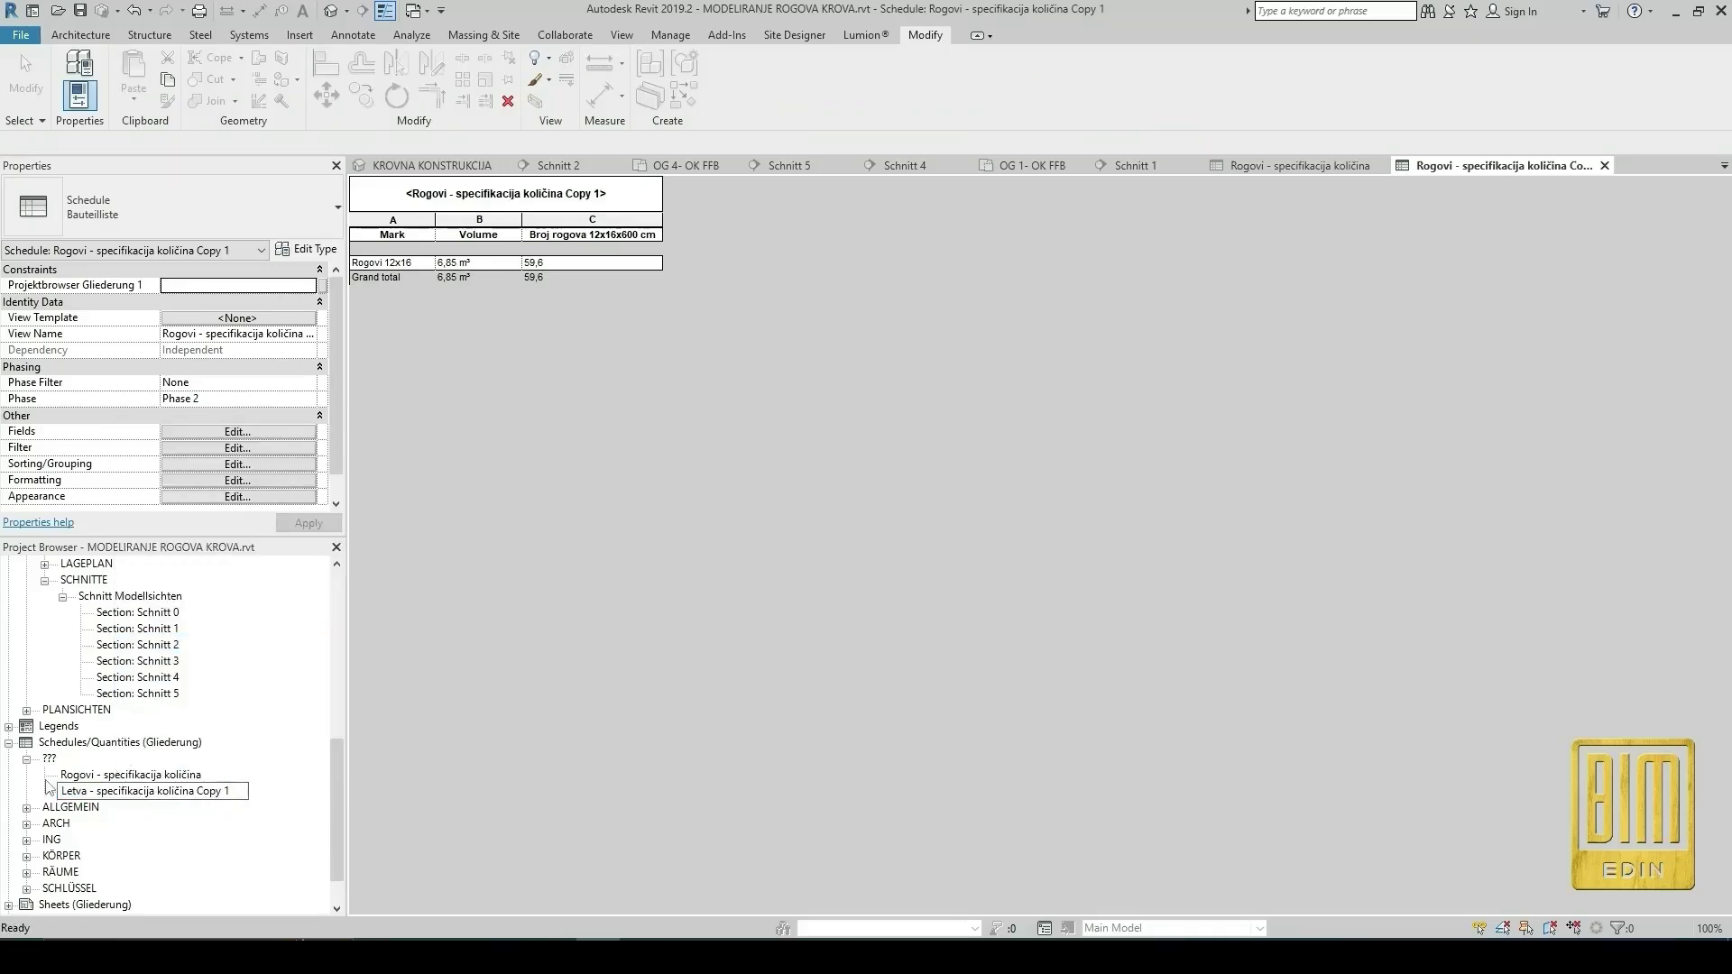
drag(237, 797, 205, 797)
key(BackSpace)
click(87, 792)
key(BackSpace)
text(e)
key(Return)
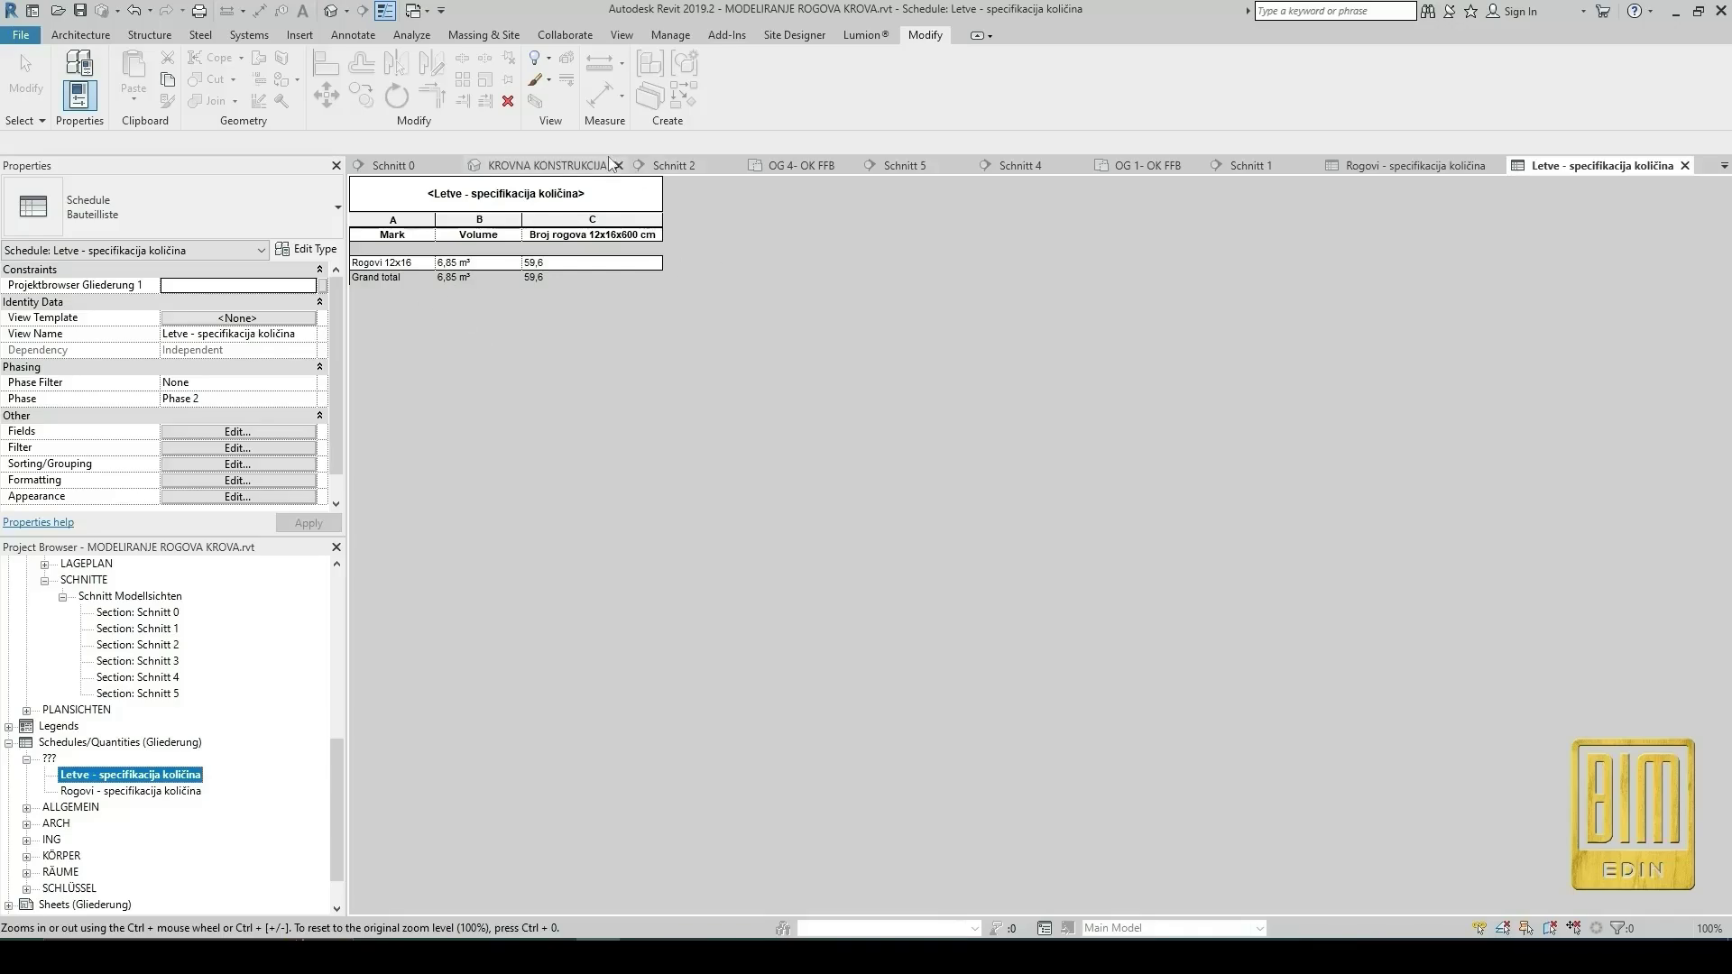
In the KROVNA KONSTRUKCIJA 3D view, select all Holz 3x5 instances in the entire project and examine which batten layers they cover.
click(546, 165)
scroll(767, 388, up, 5)
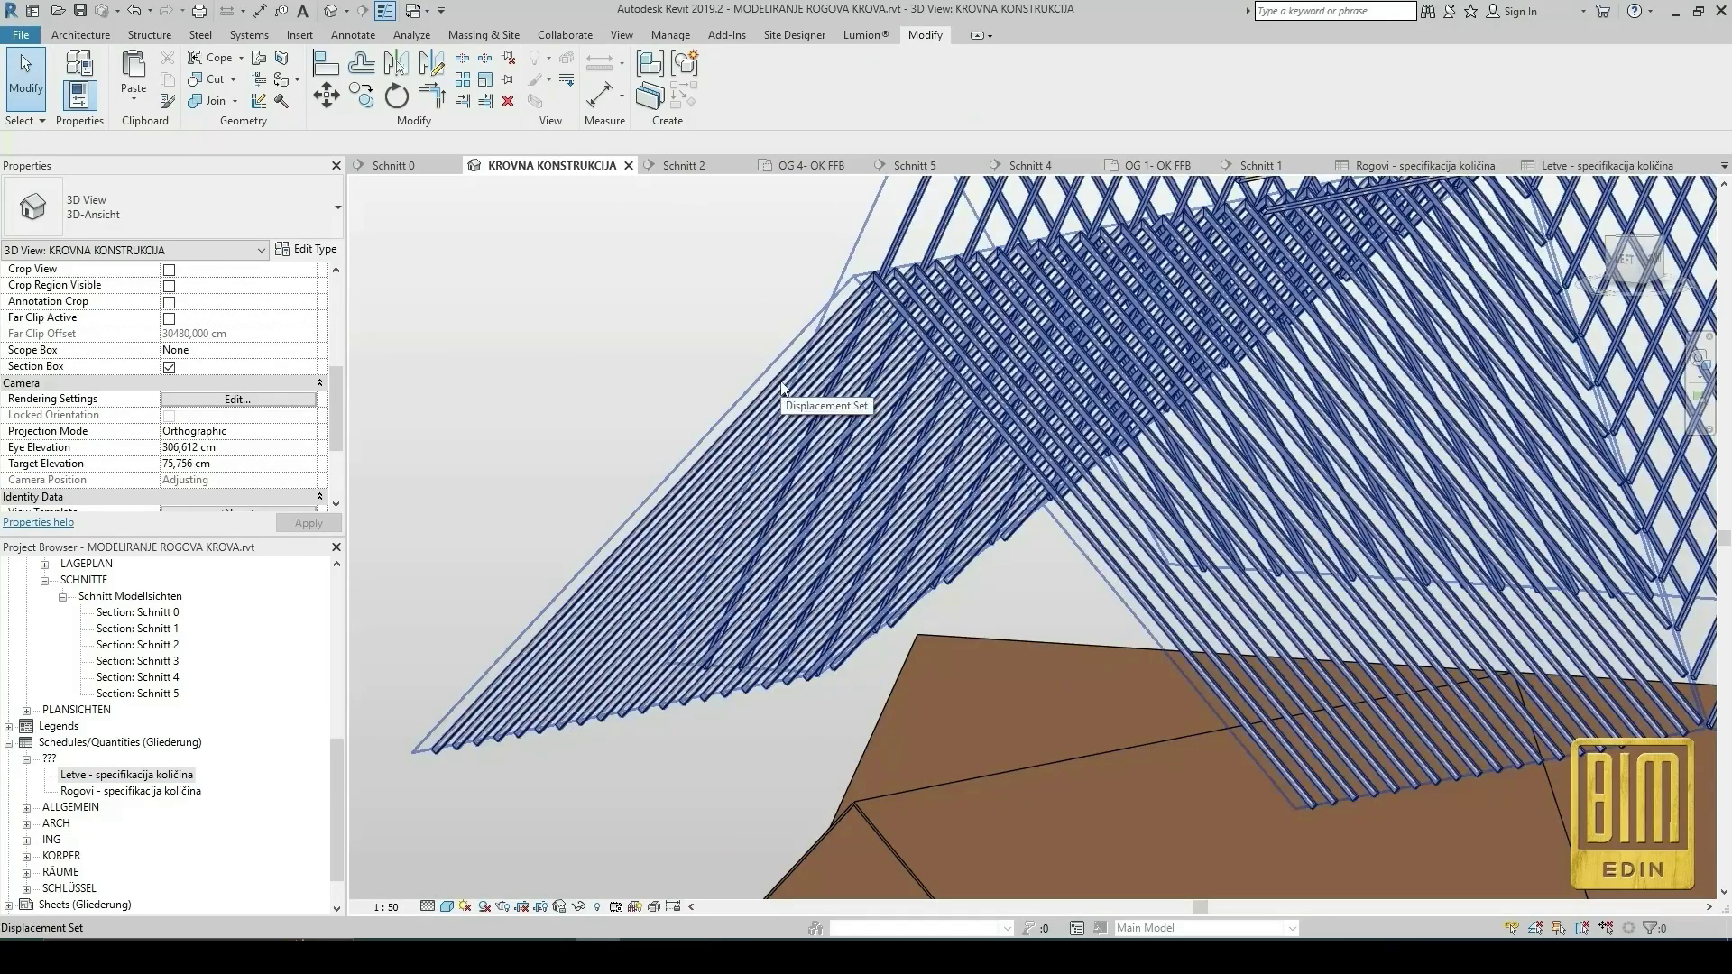
click(776, 381)
right_click(776, 381)
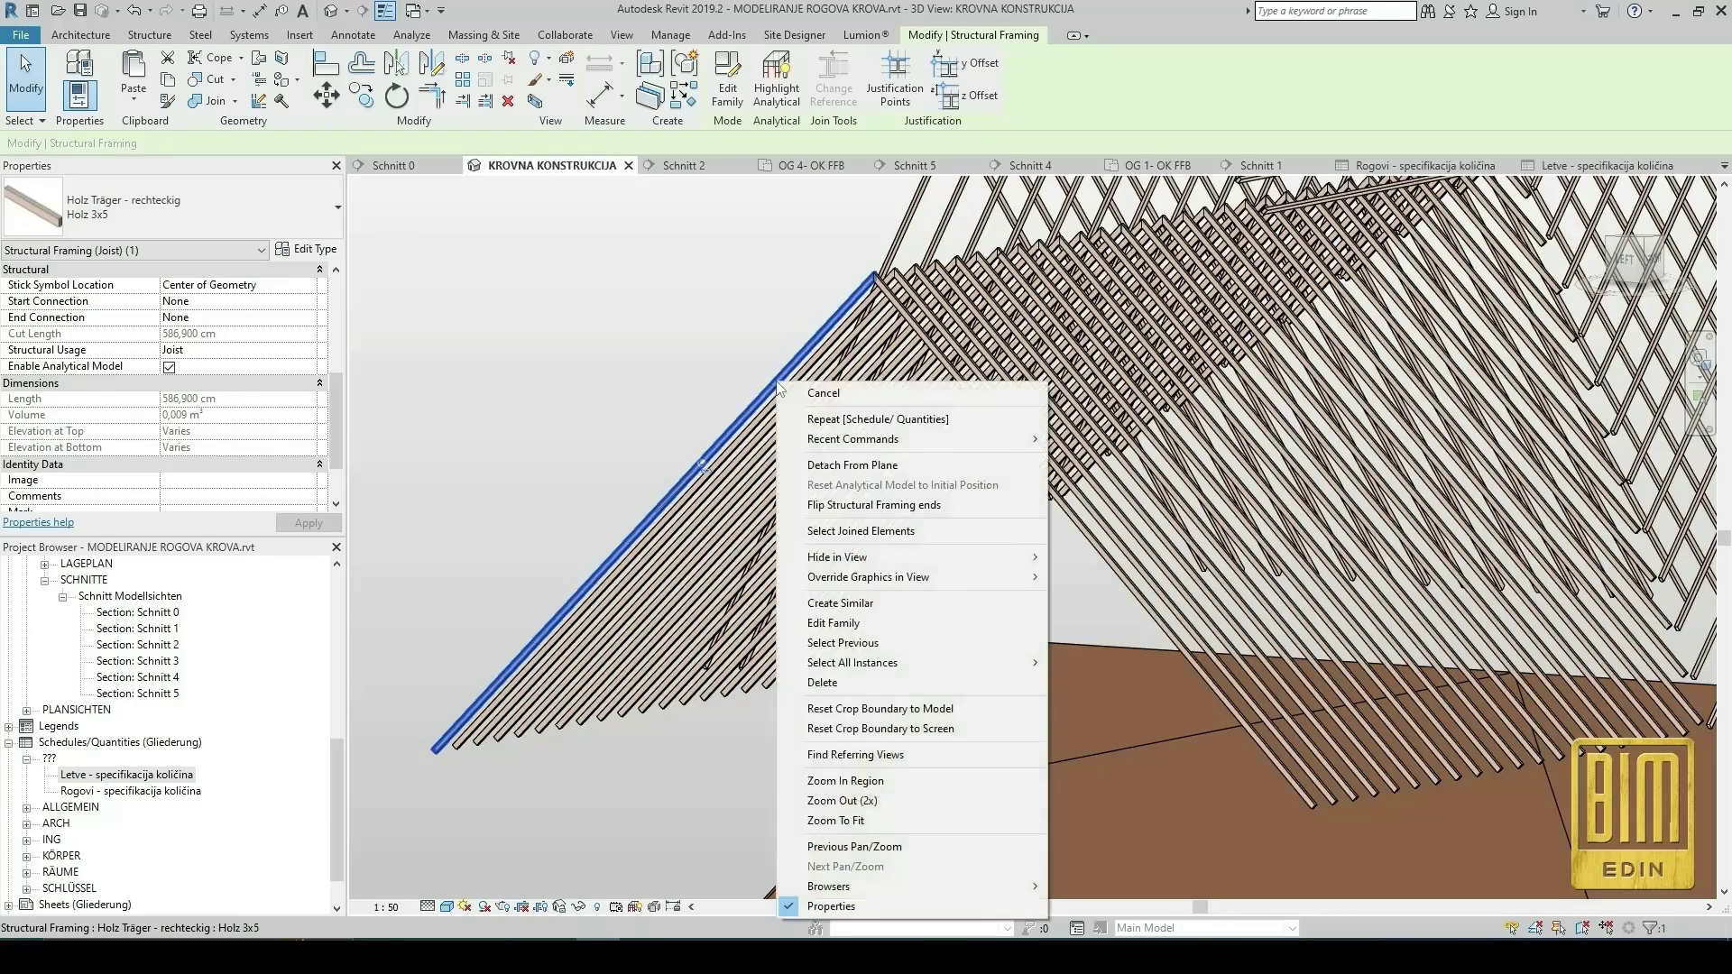
mouse_move(865, 664)
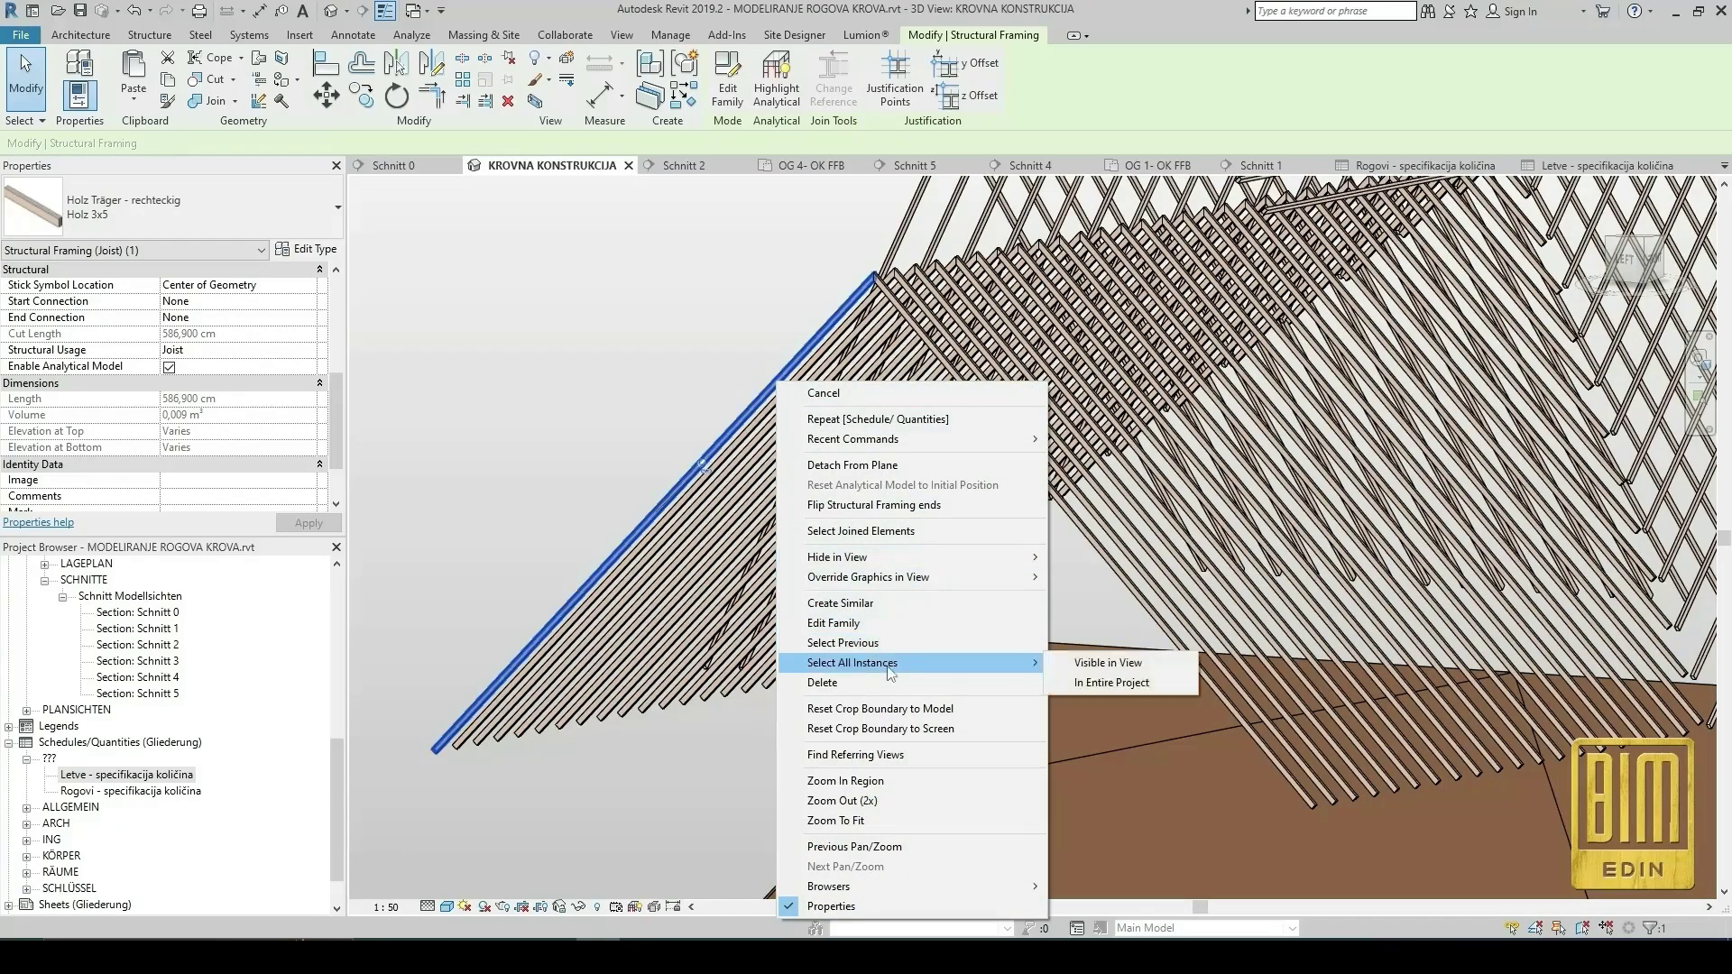
click(1107, 684)
scroll(864, 605, down, 3)
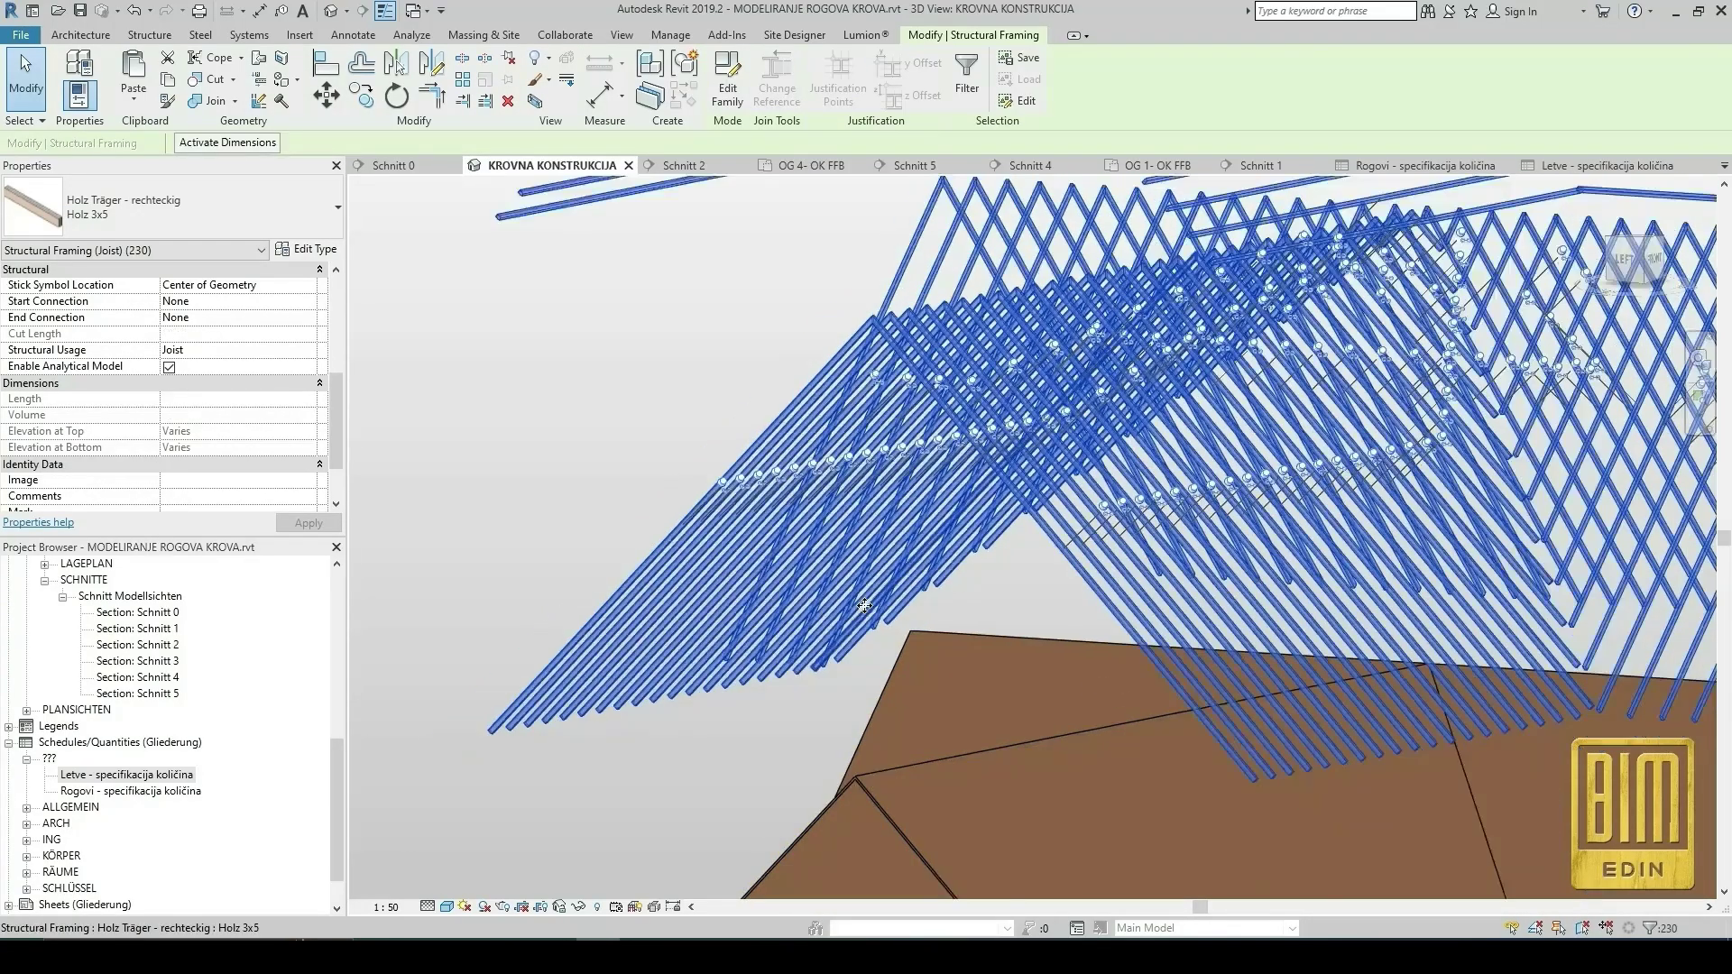
scroll(864, 605, down, 1)
scroll(864, 605, down, 2)
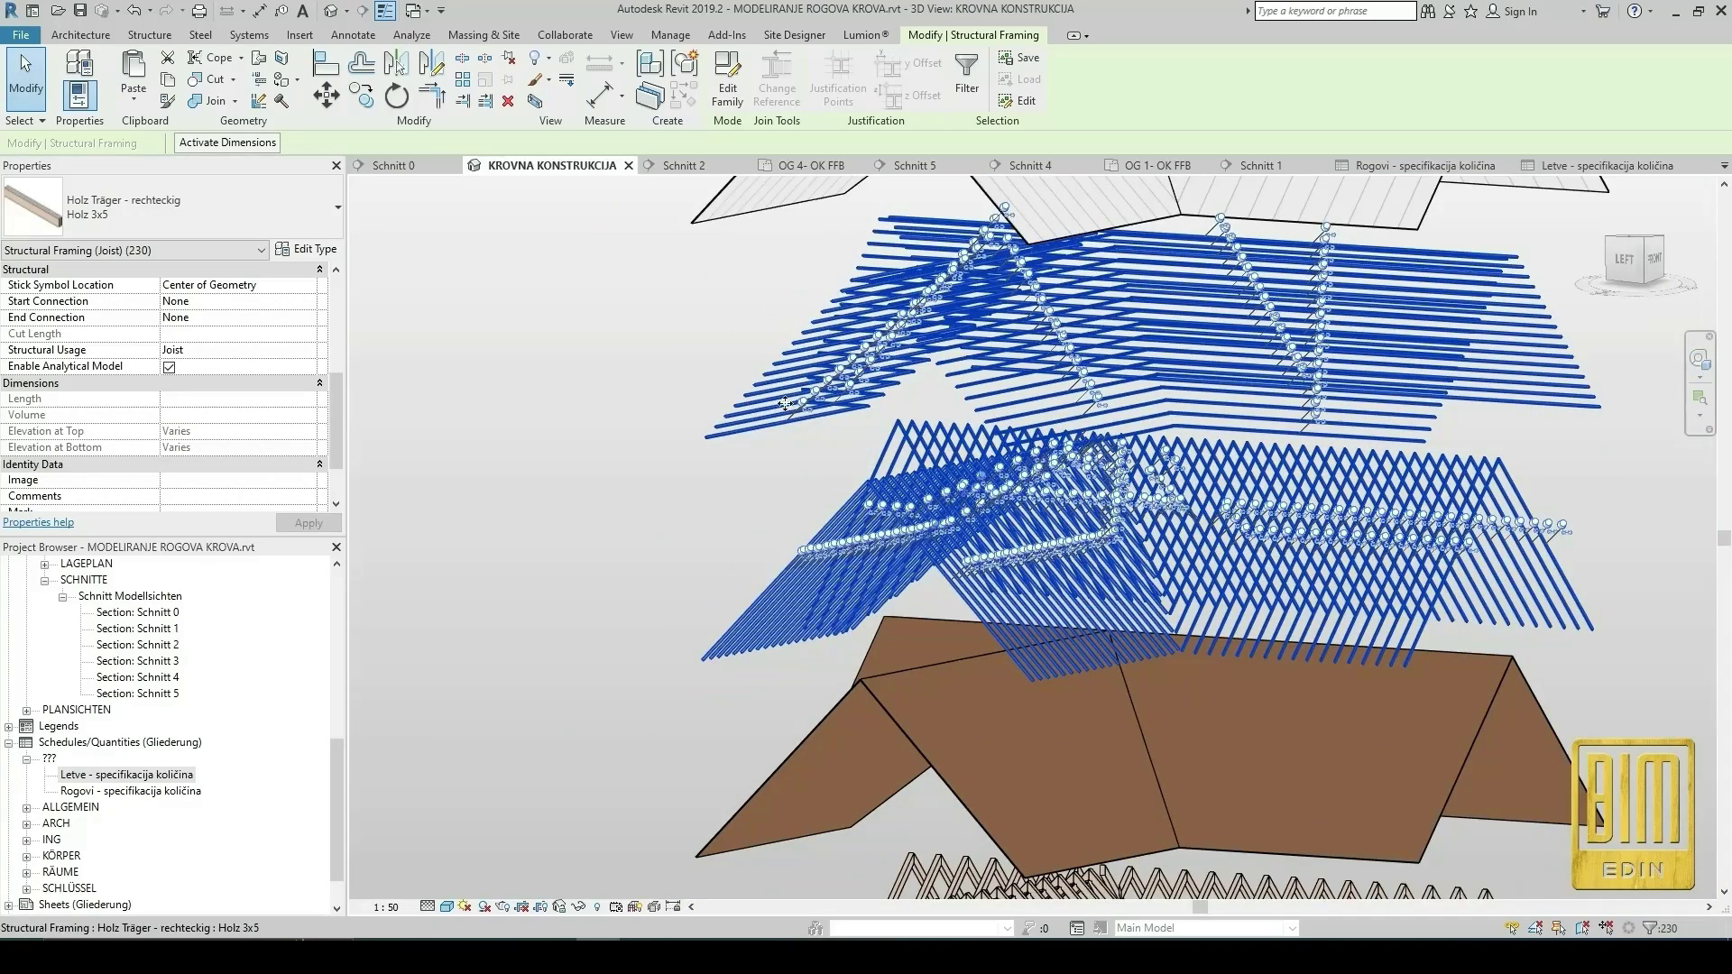
scroll(802, 357, up, 5)
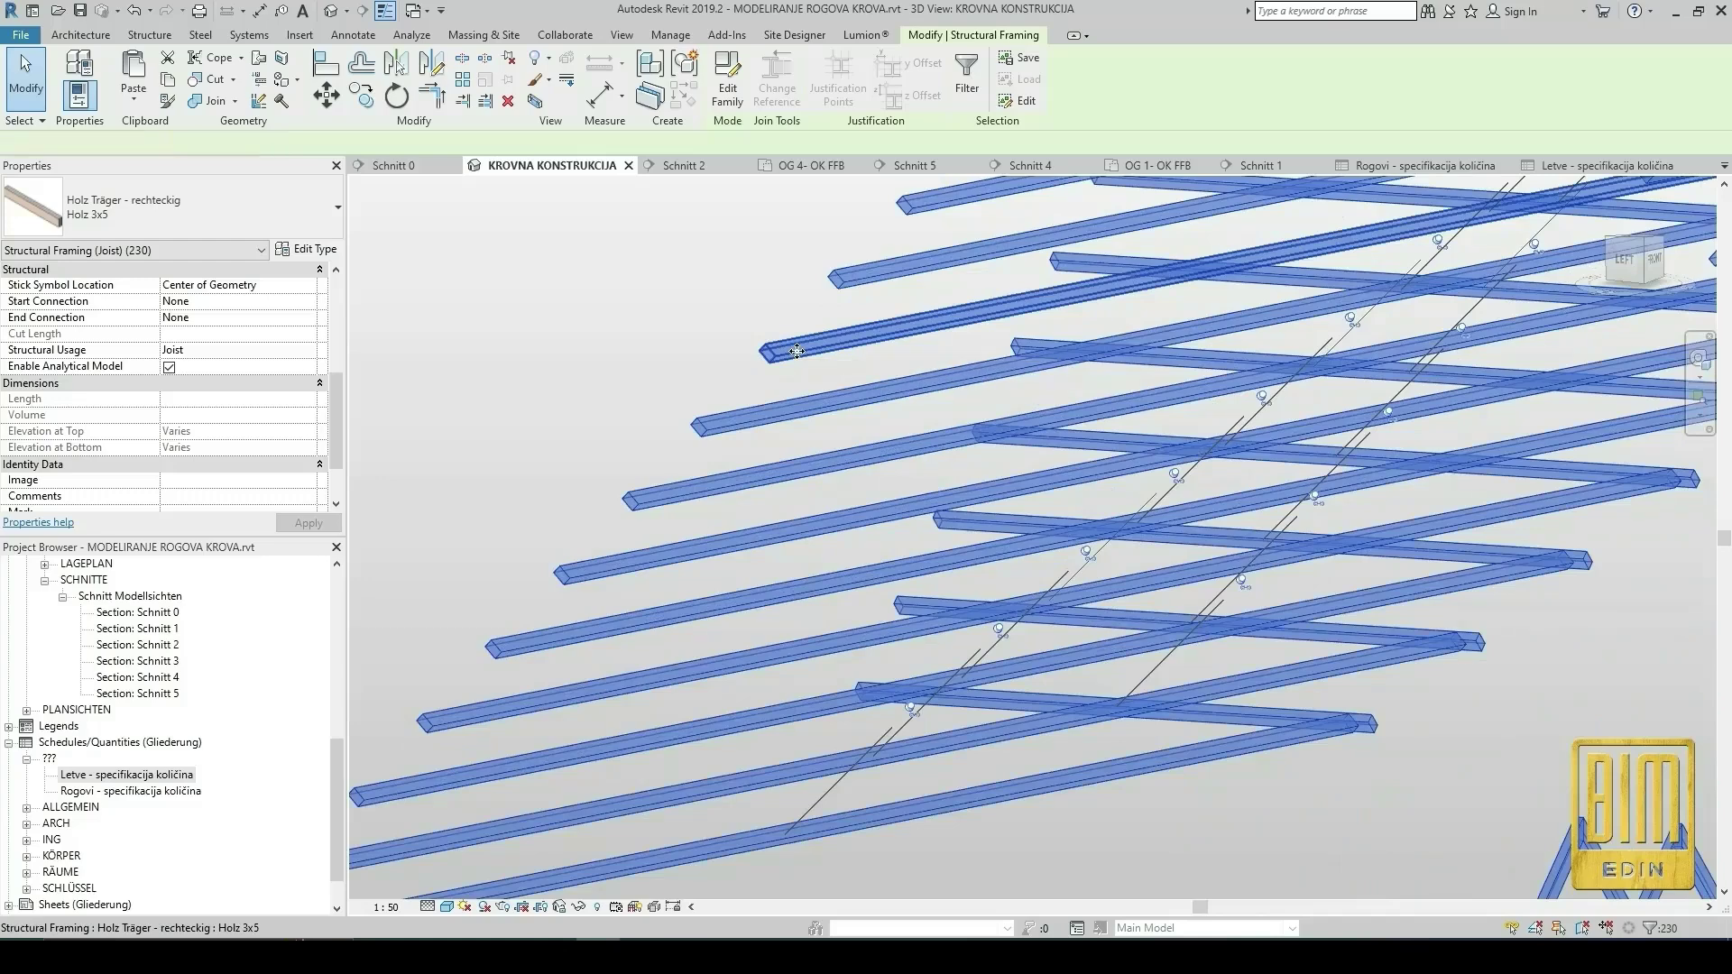
Duplicate the type of one upper-layer batten as "Holz 5x5" and set its dimension B to 5 cm.
click(802, 356)
click(307, 249)
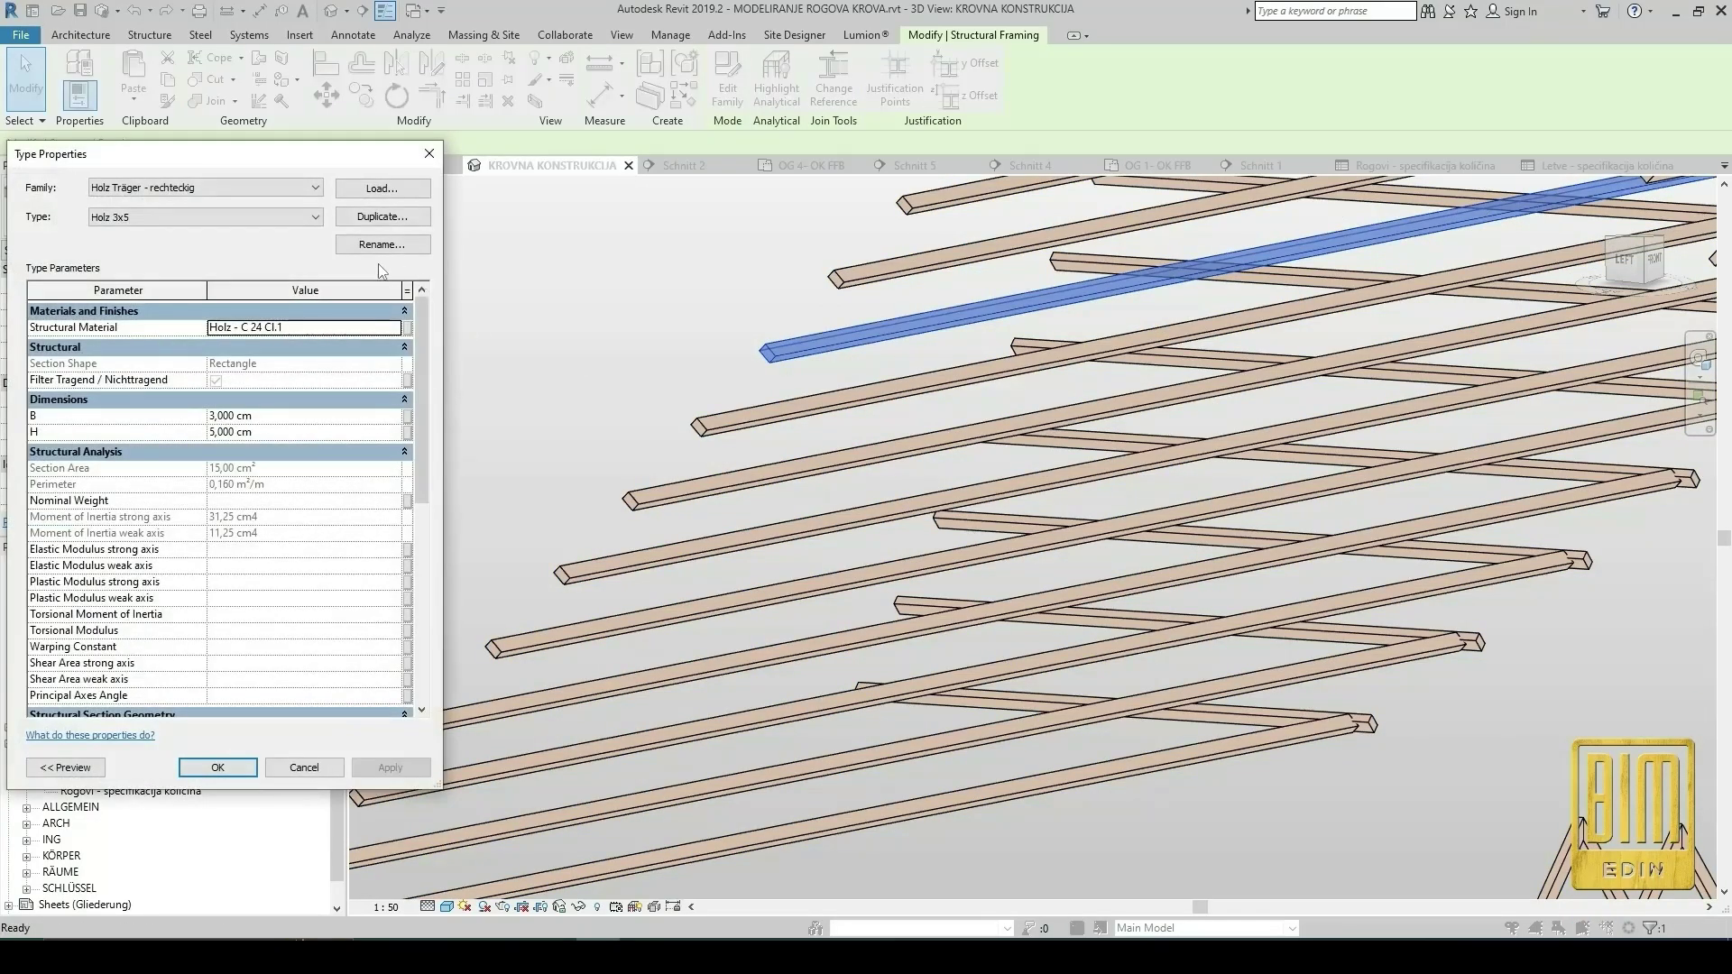
click(382, 216)
click(1280, 600)
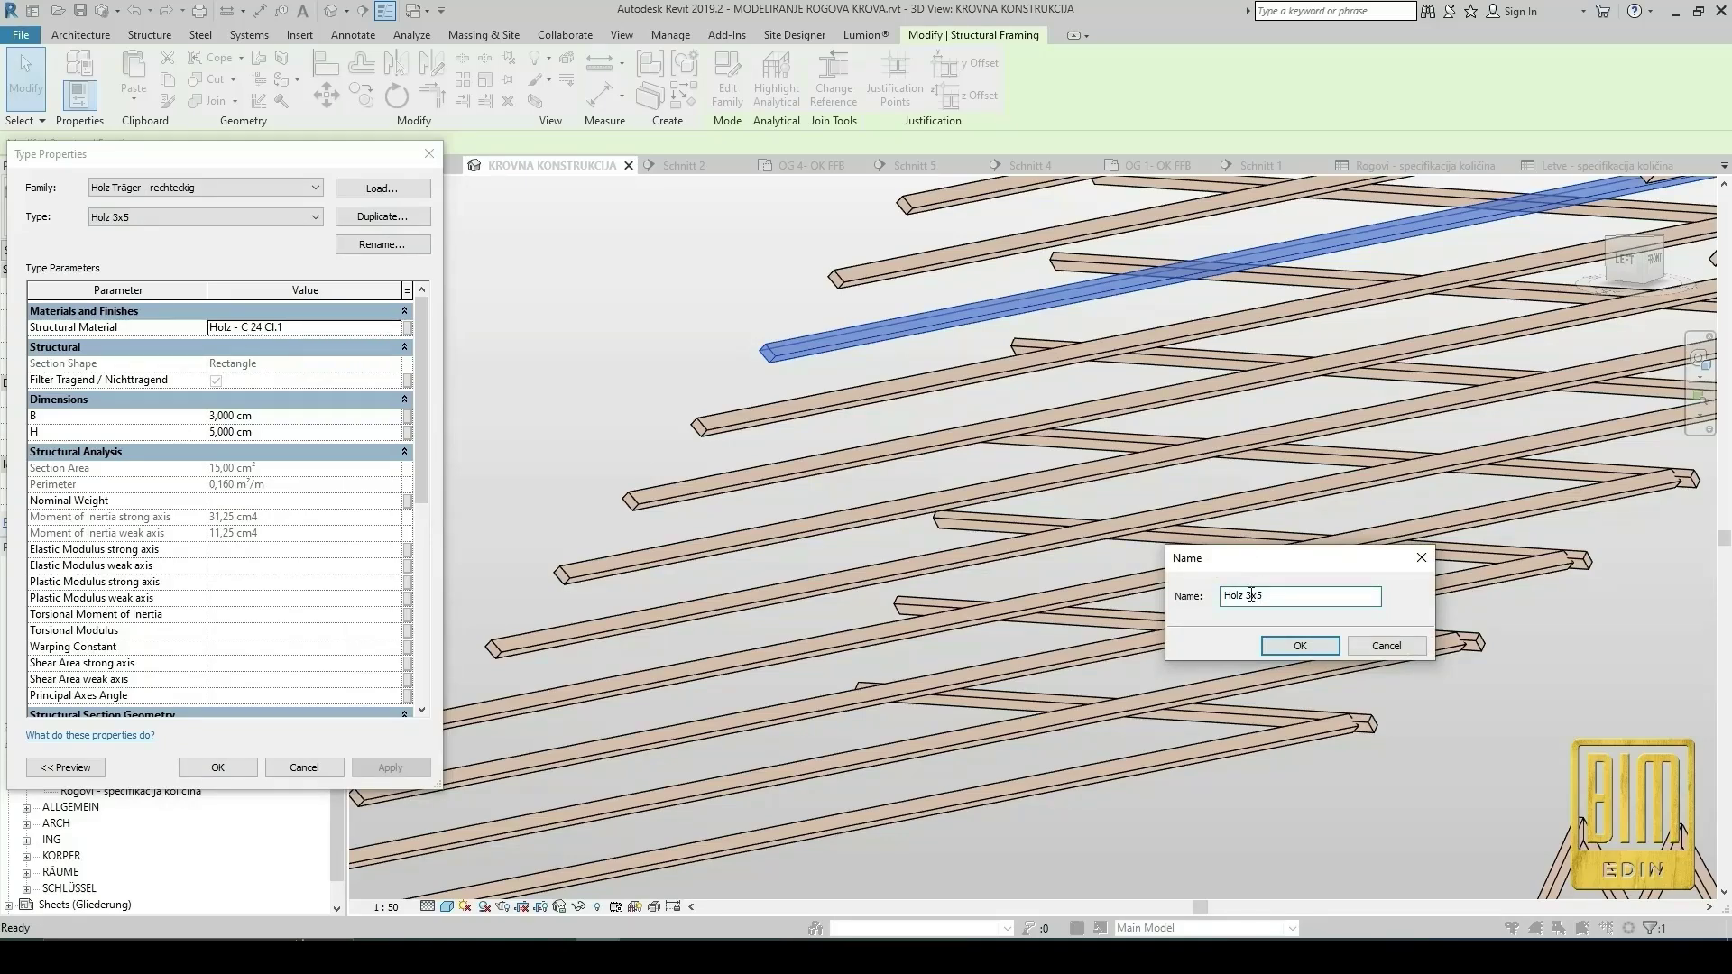
click(1300, 646)
click(277, 415)
text(5)
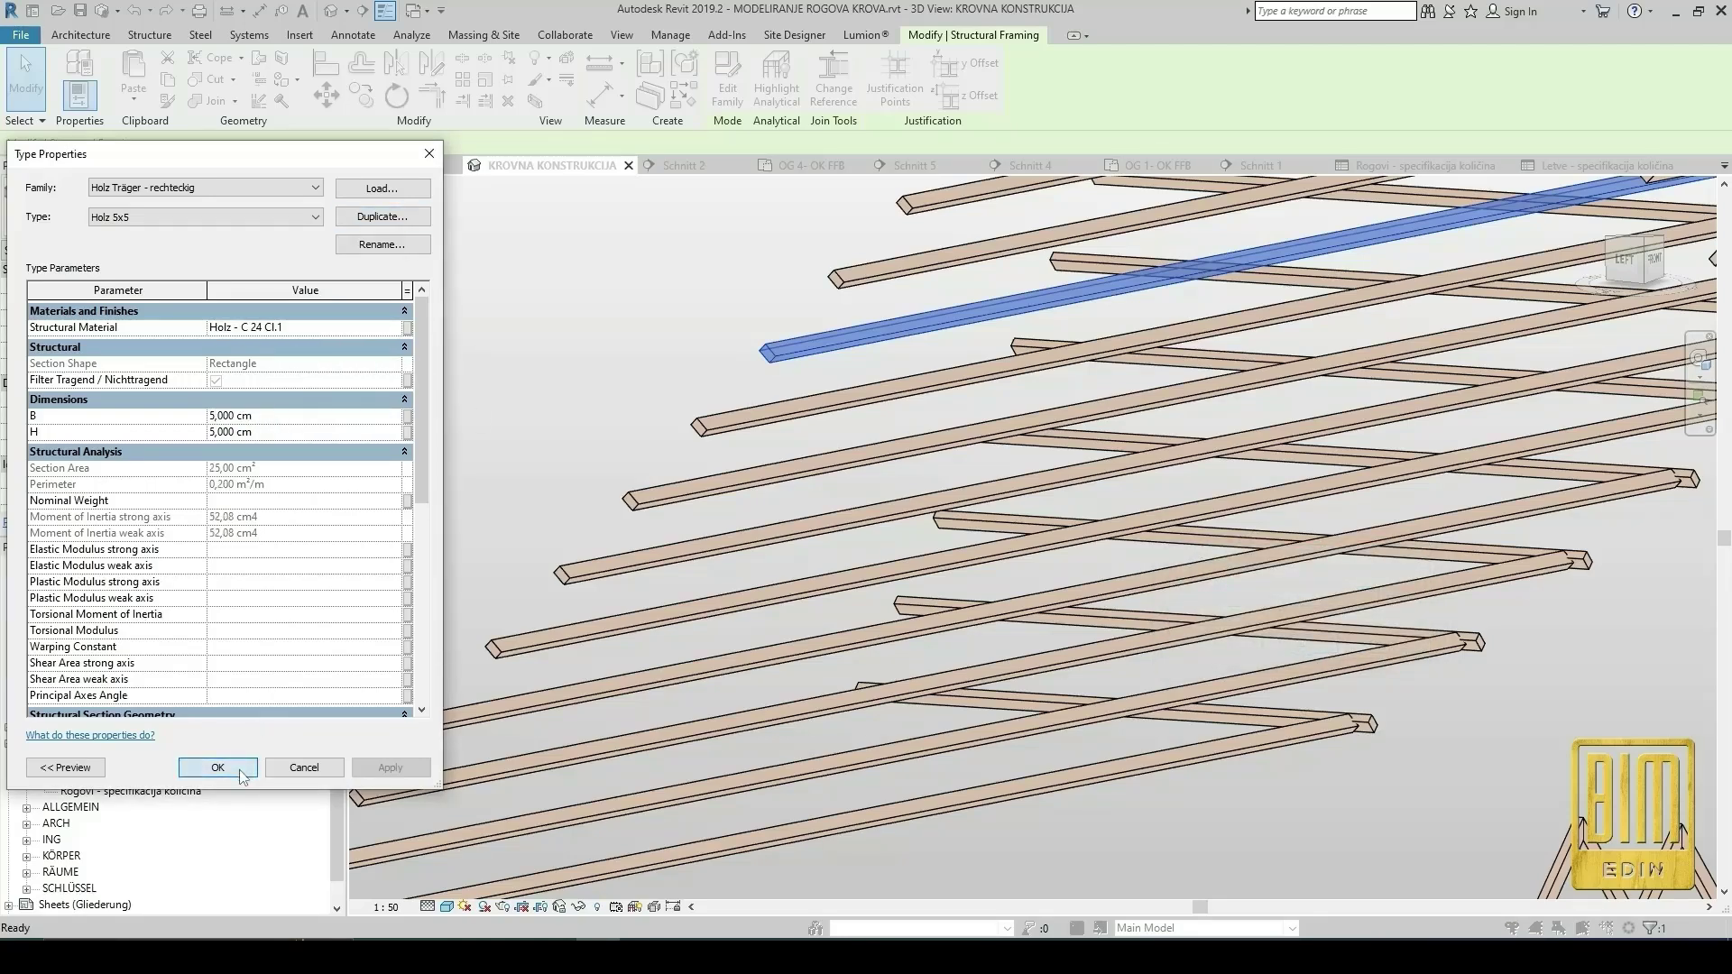
click(224, 767)
click(782, 336)
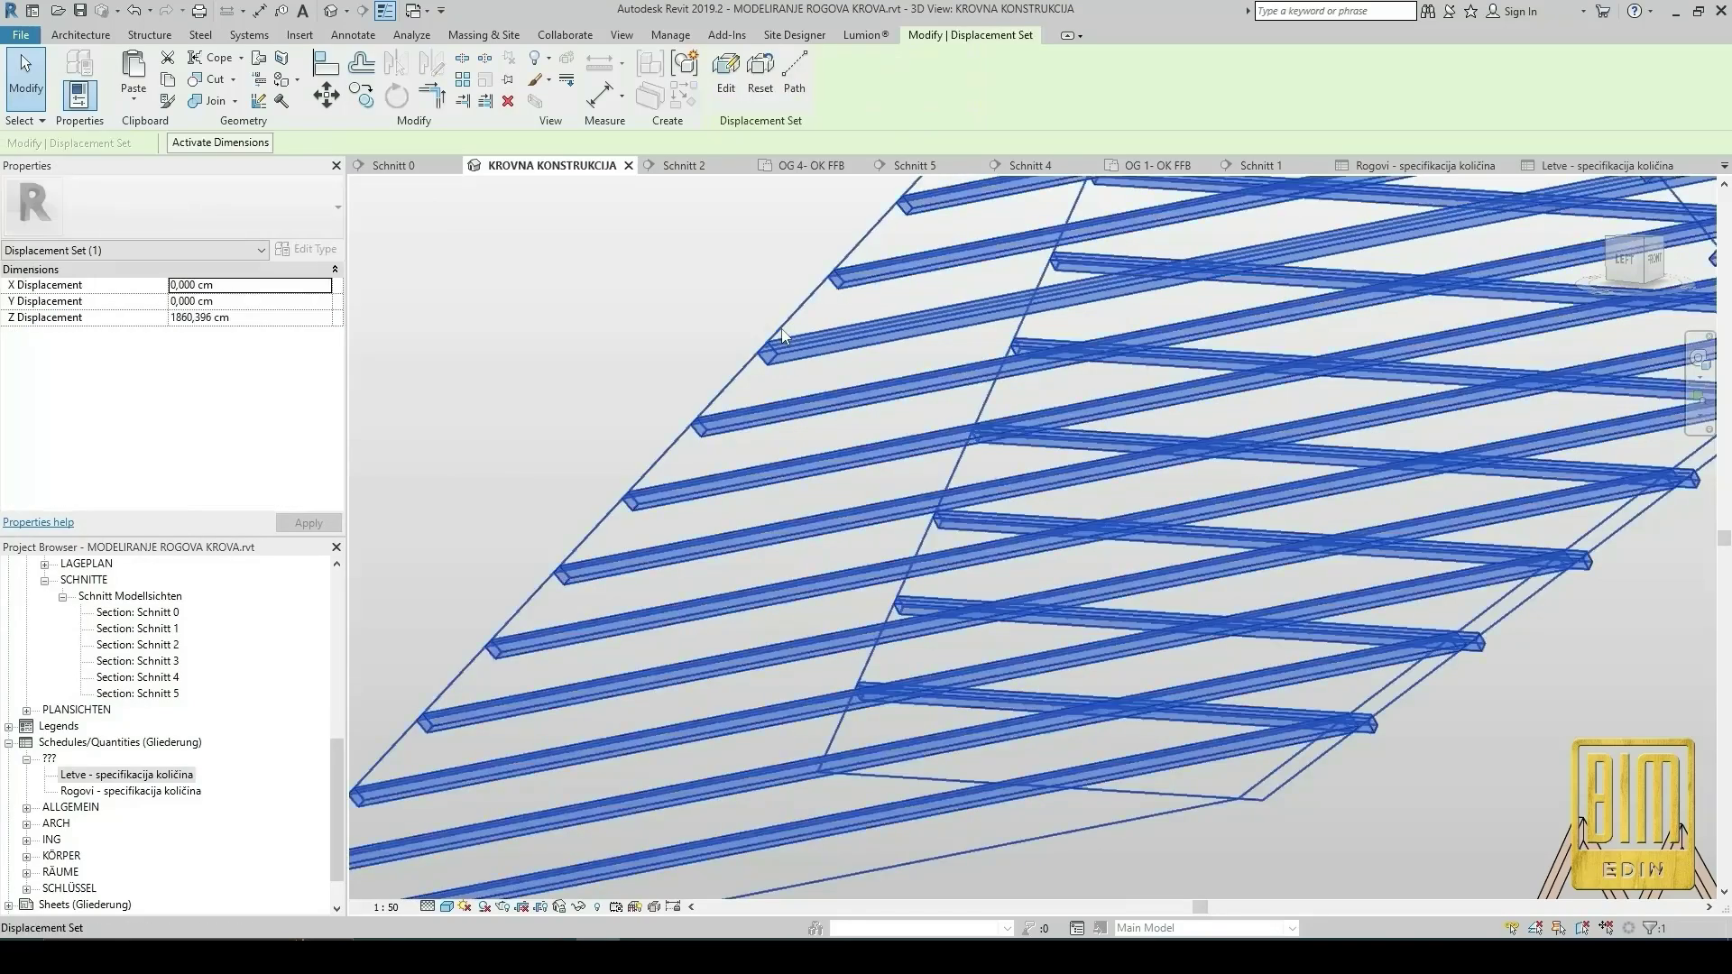
right_click(781, 332)
mouse_move(918, 520)
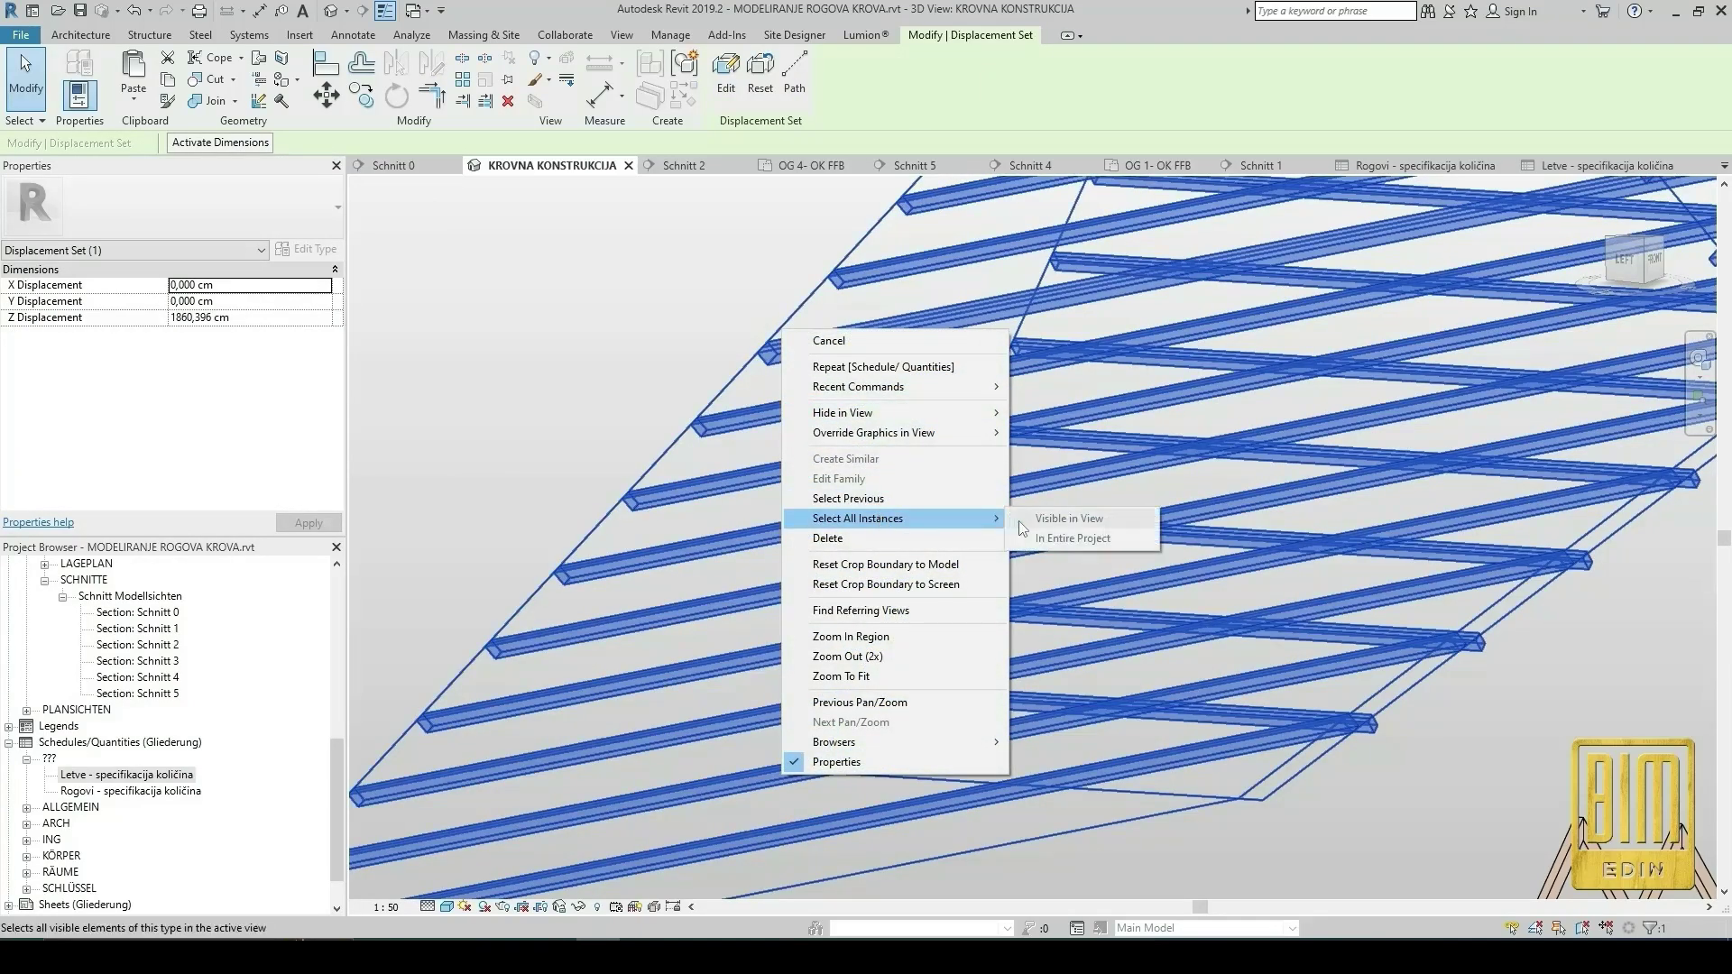
key(Escape)
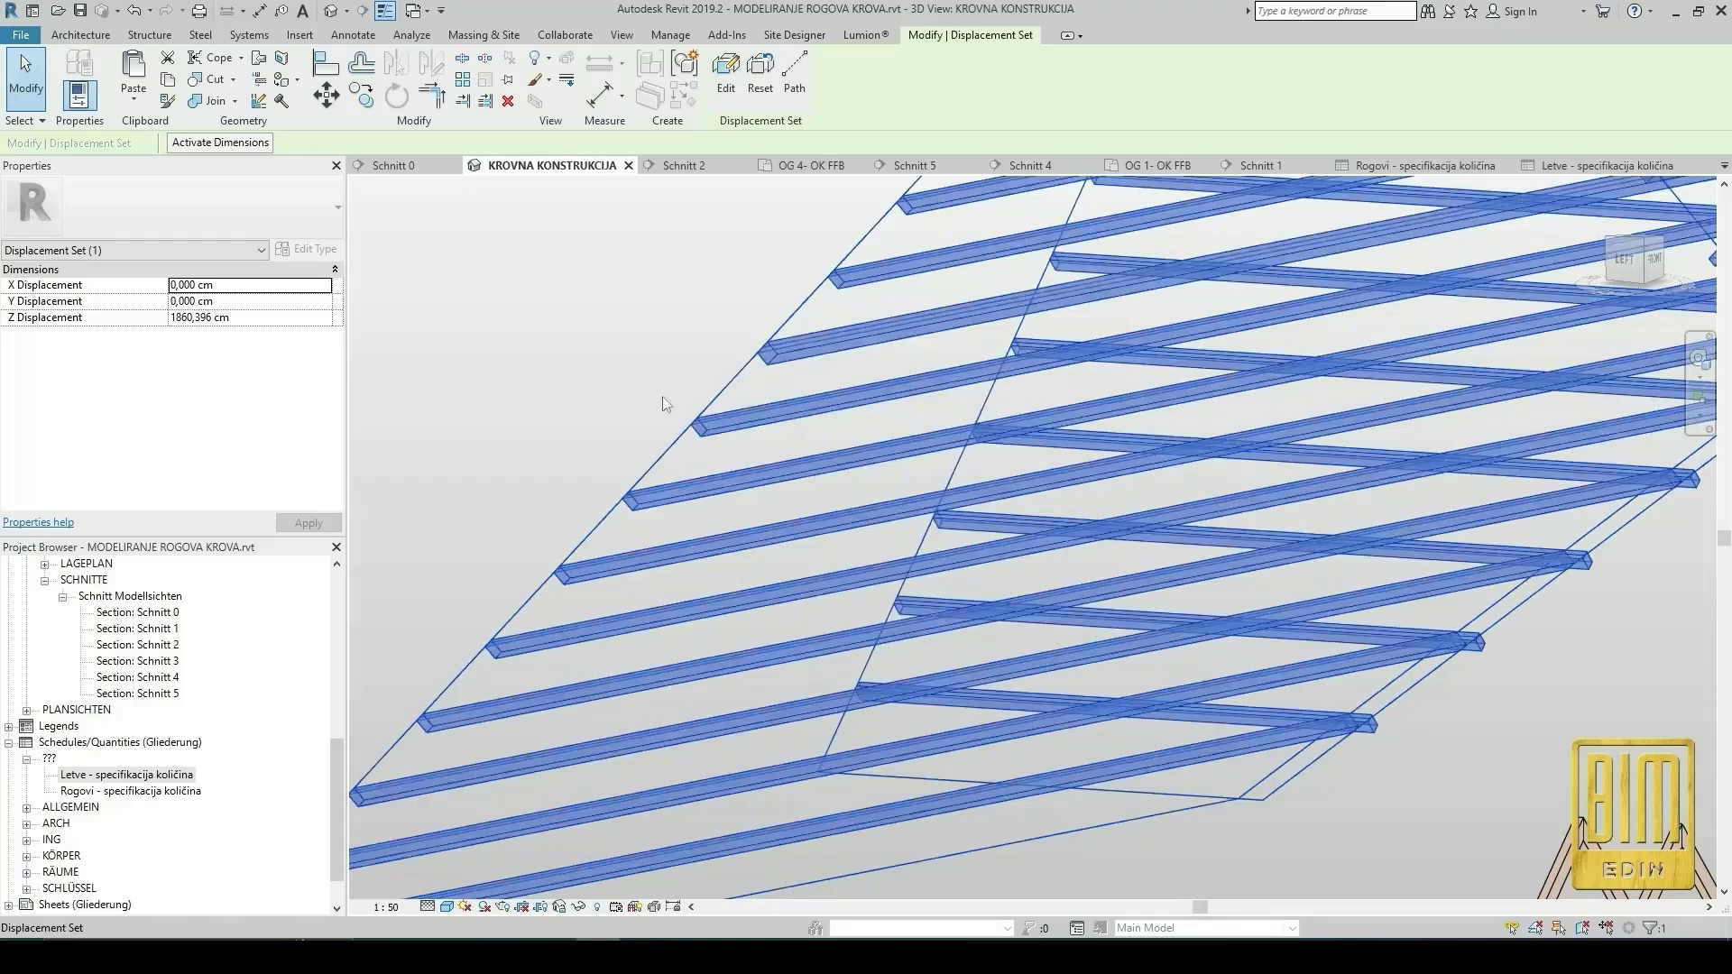
Select a single batten inside the displaced upper batten layer and examine its type.
shift+middle_drag(713, 403, 714, 491)
scroll(714, 490, down, 6)
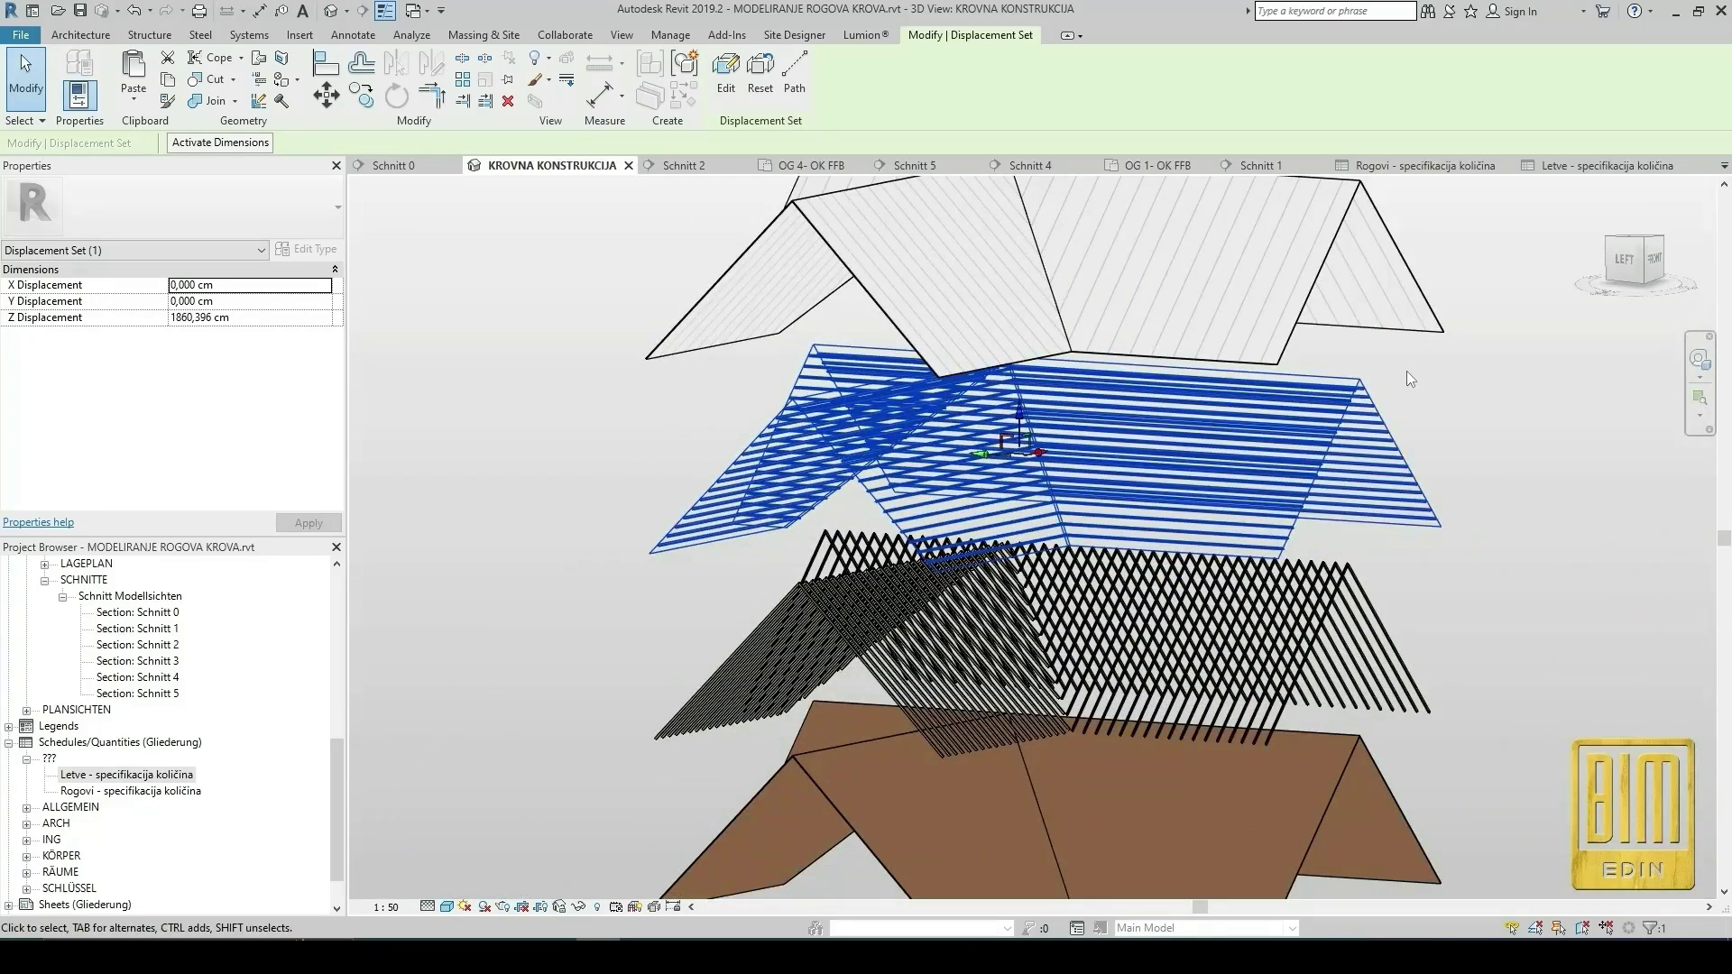
scroll(702, 448, up, 5)
click(702, 448)
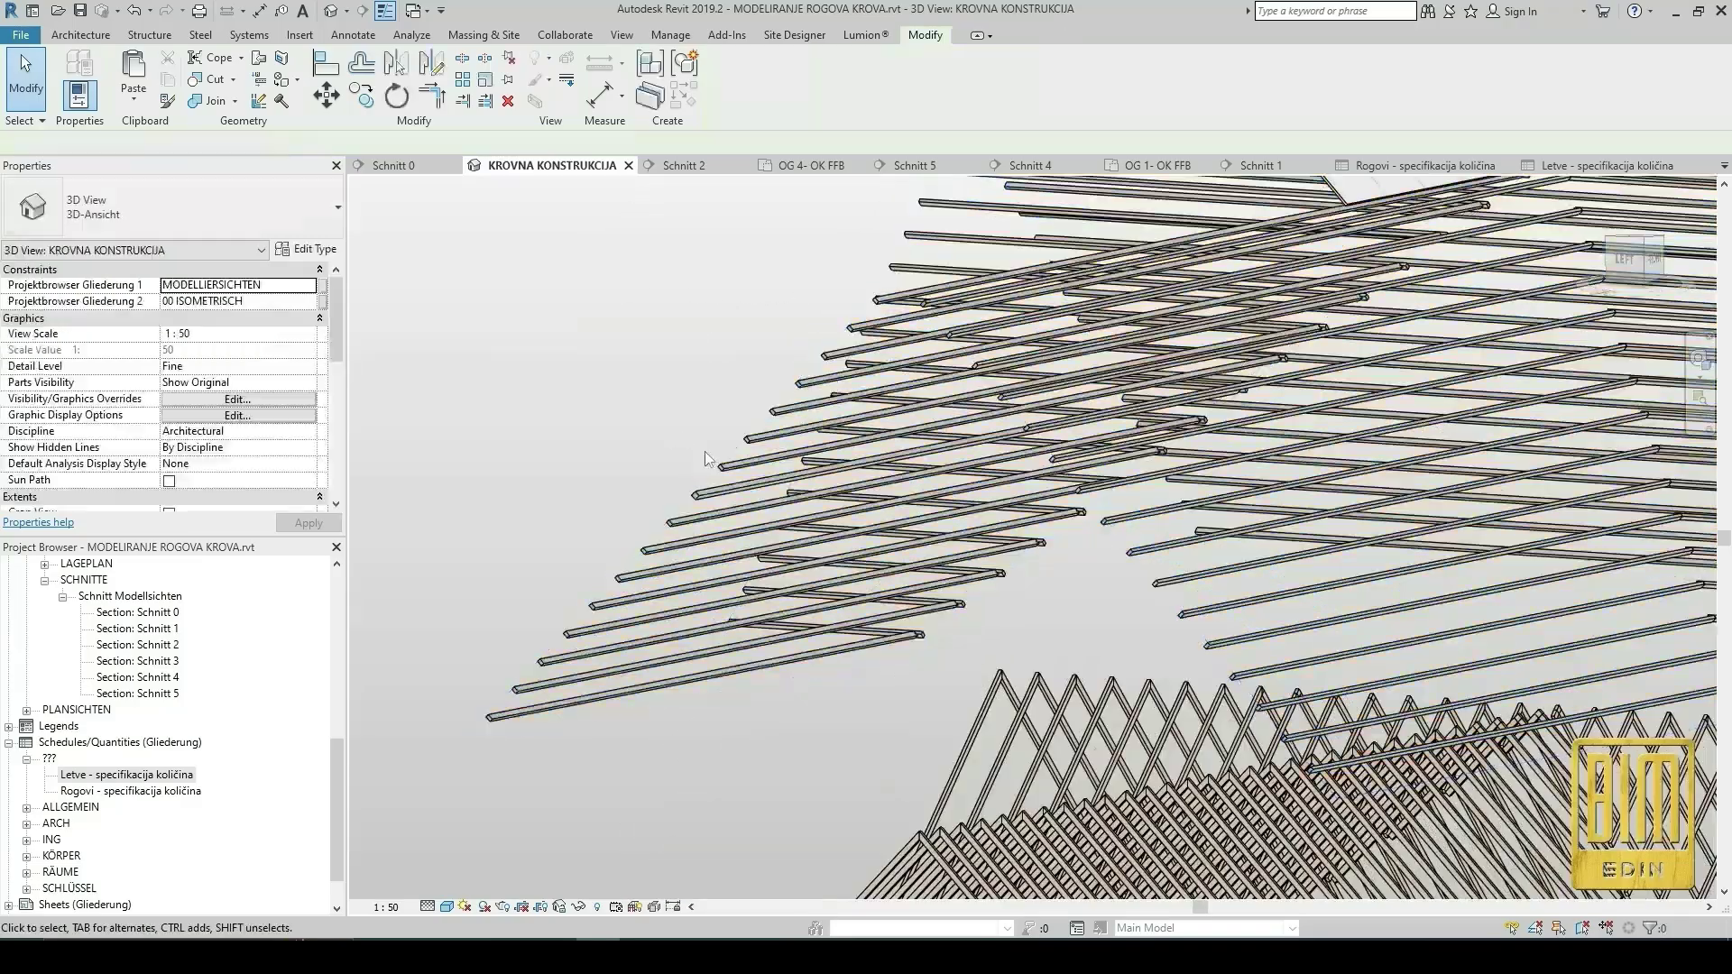
scroll(702, 448, up, 3)
click(682, 567)
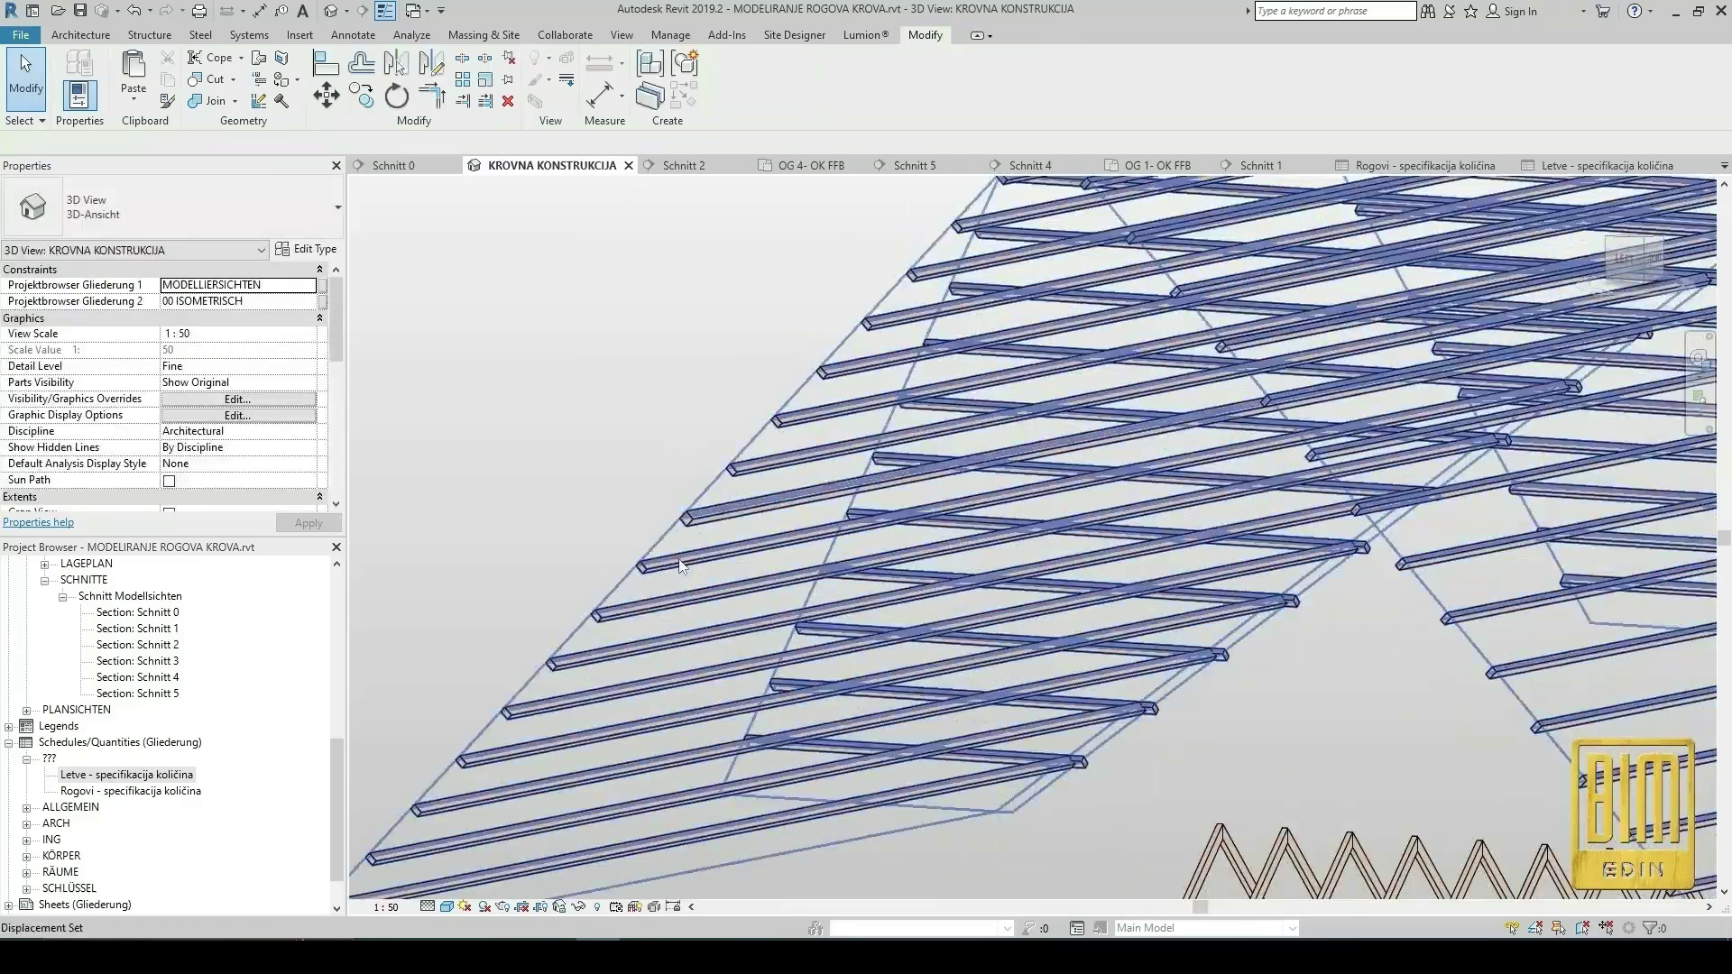
key(Escape)
click(683, 567)
scroll(683, 567, down, 6)
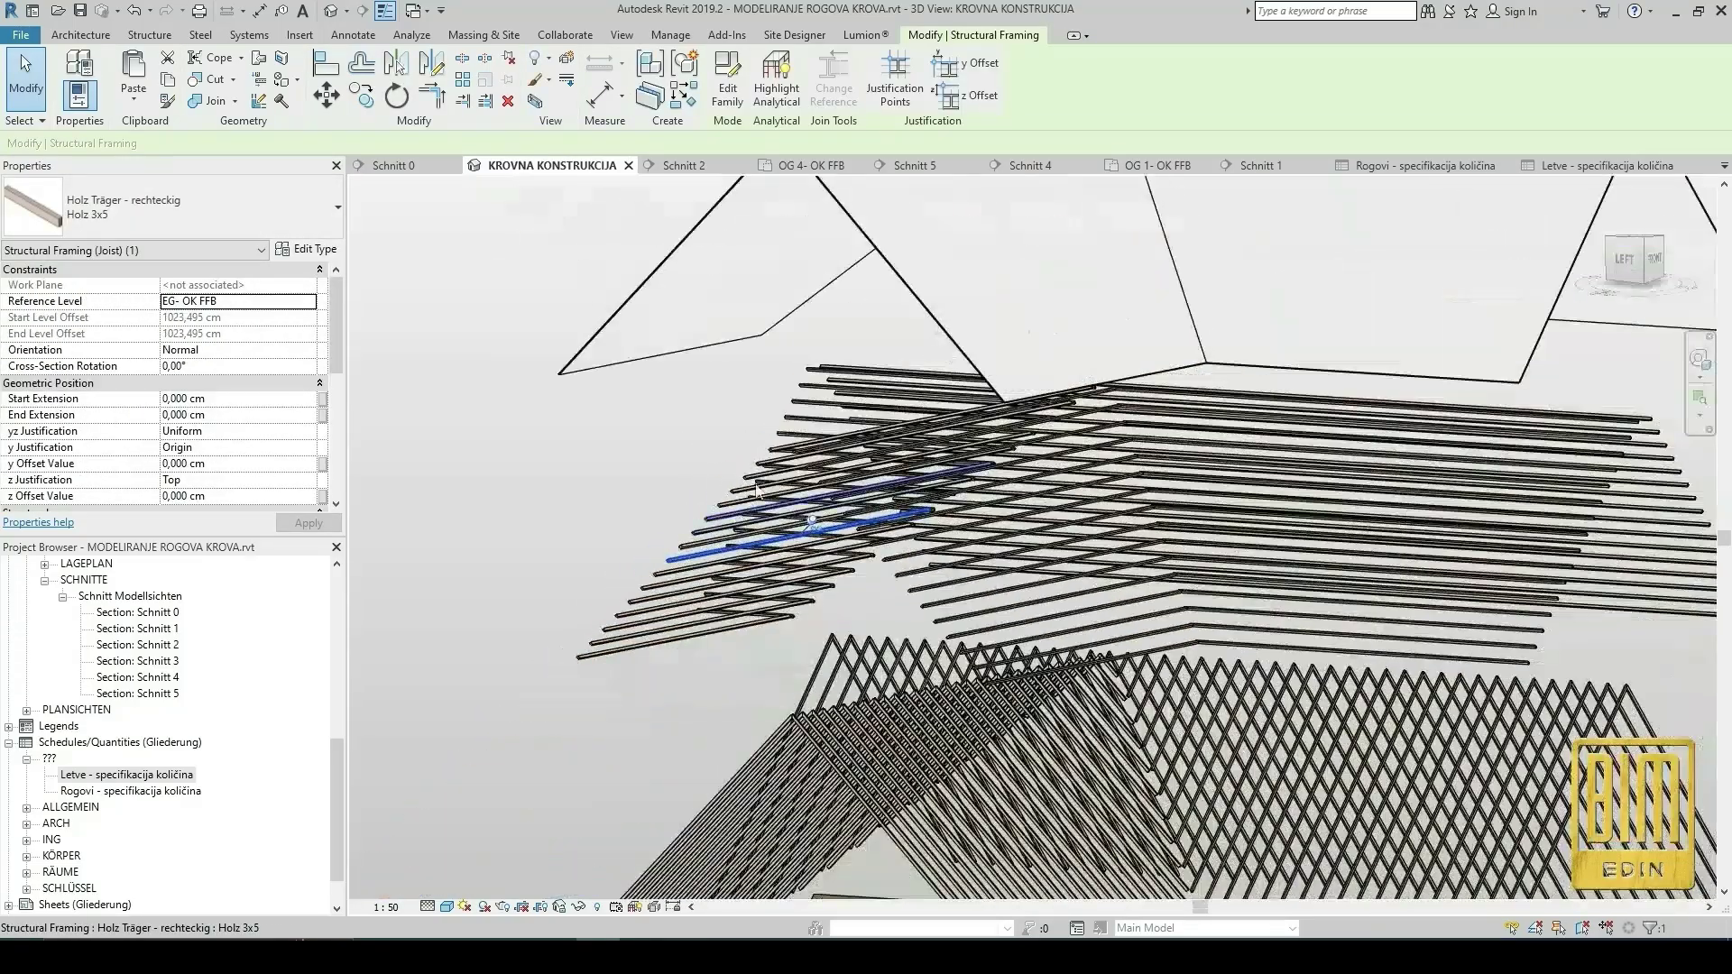
Select the displacement set of the upper batten layer and reset it to its original position.
click(837, 353)
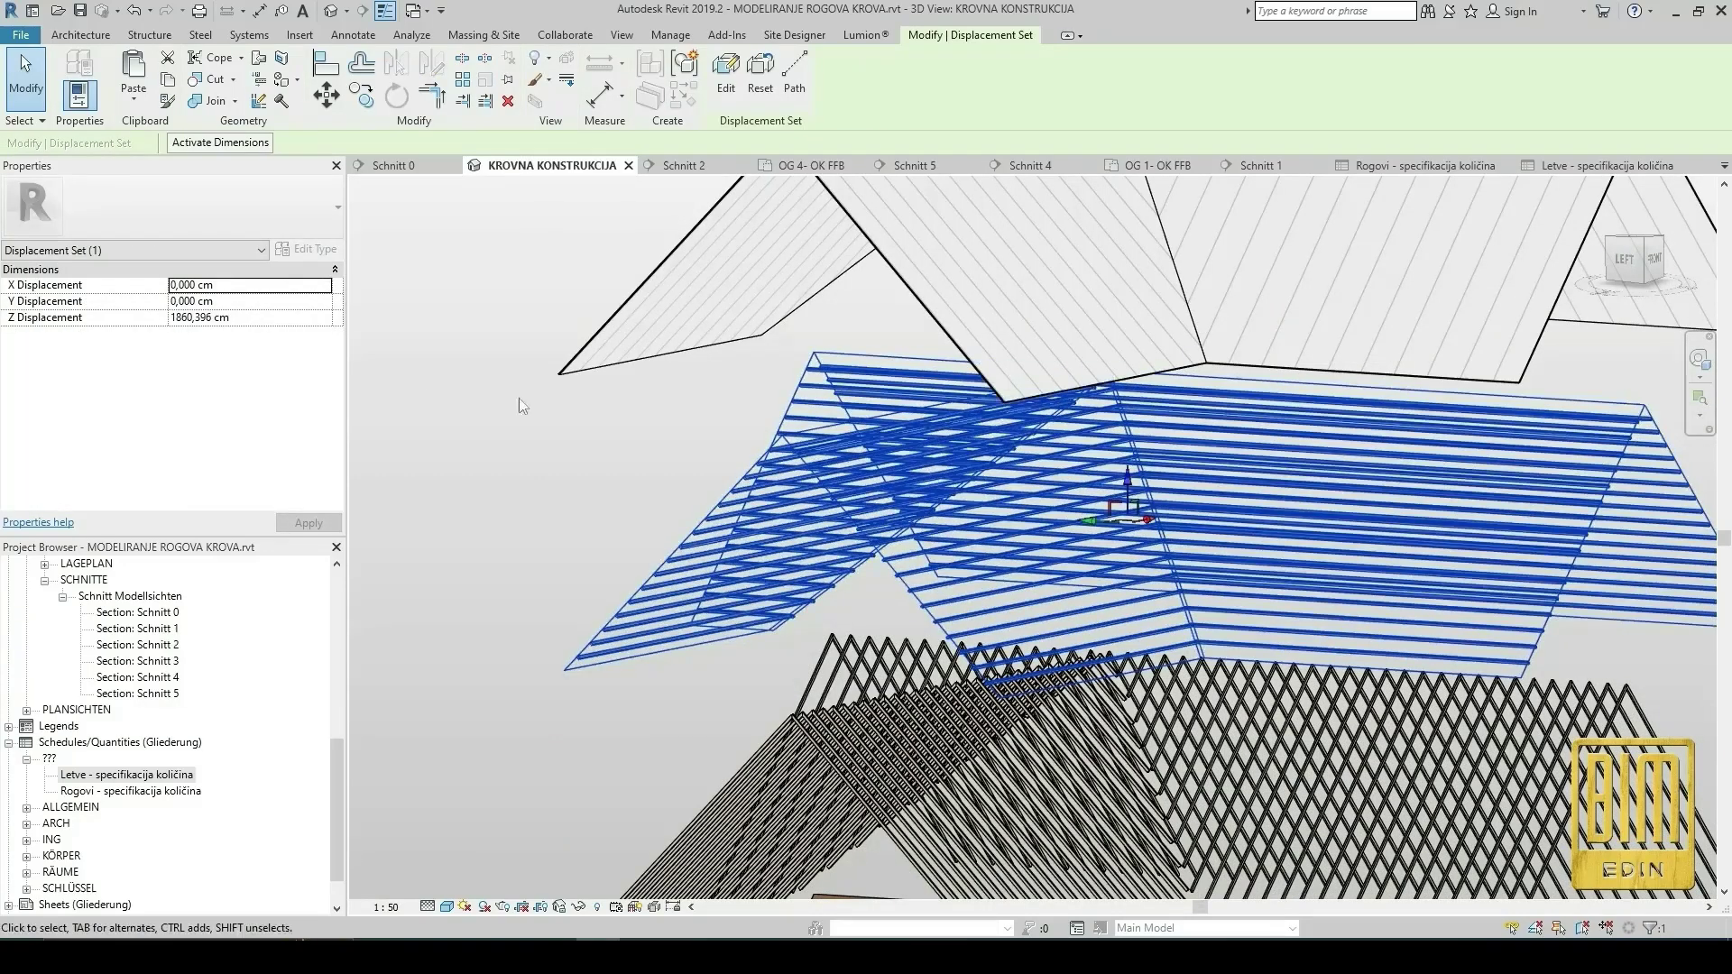
click(760, 72)
scroll(974, 305, down, 5)
scroll(990, 651, up, 5)
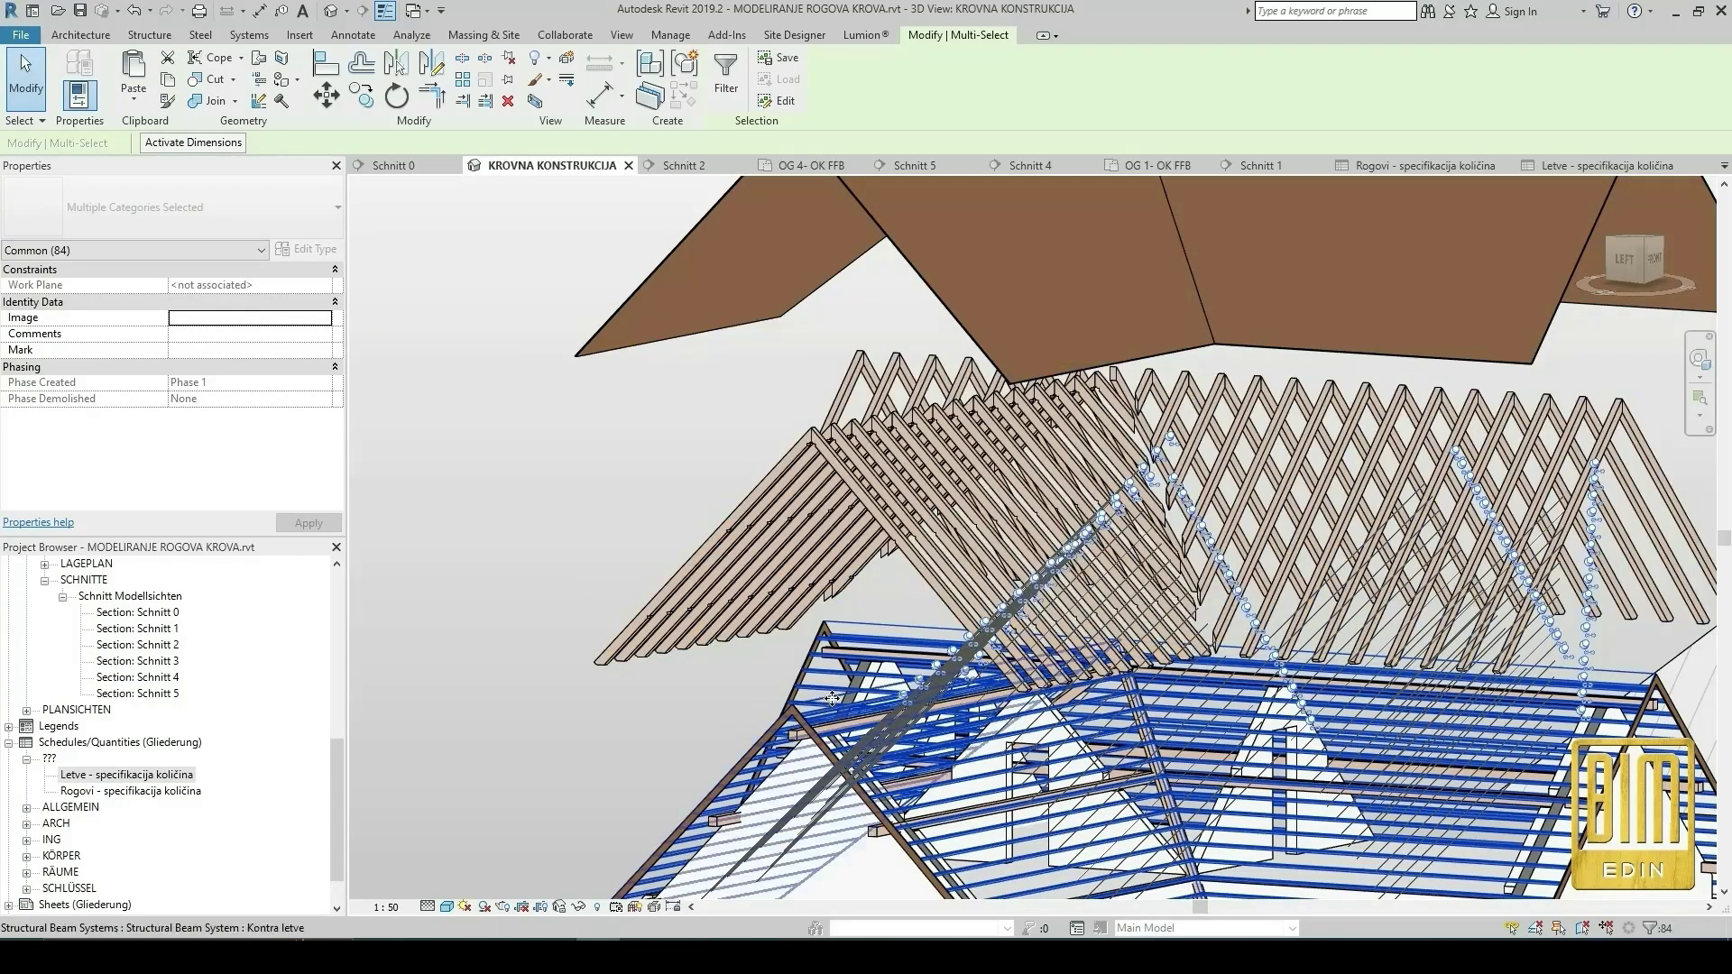
Select all visible Kontra letve structural beam systems and set their Beam Type to Holz Träger - rechteckig : Holz 5x5.
click(525, 512)
scroll(855, 593, down, 3)
scroll(1377, 801, up, 3)
scroll(1377, 801, up, 5)
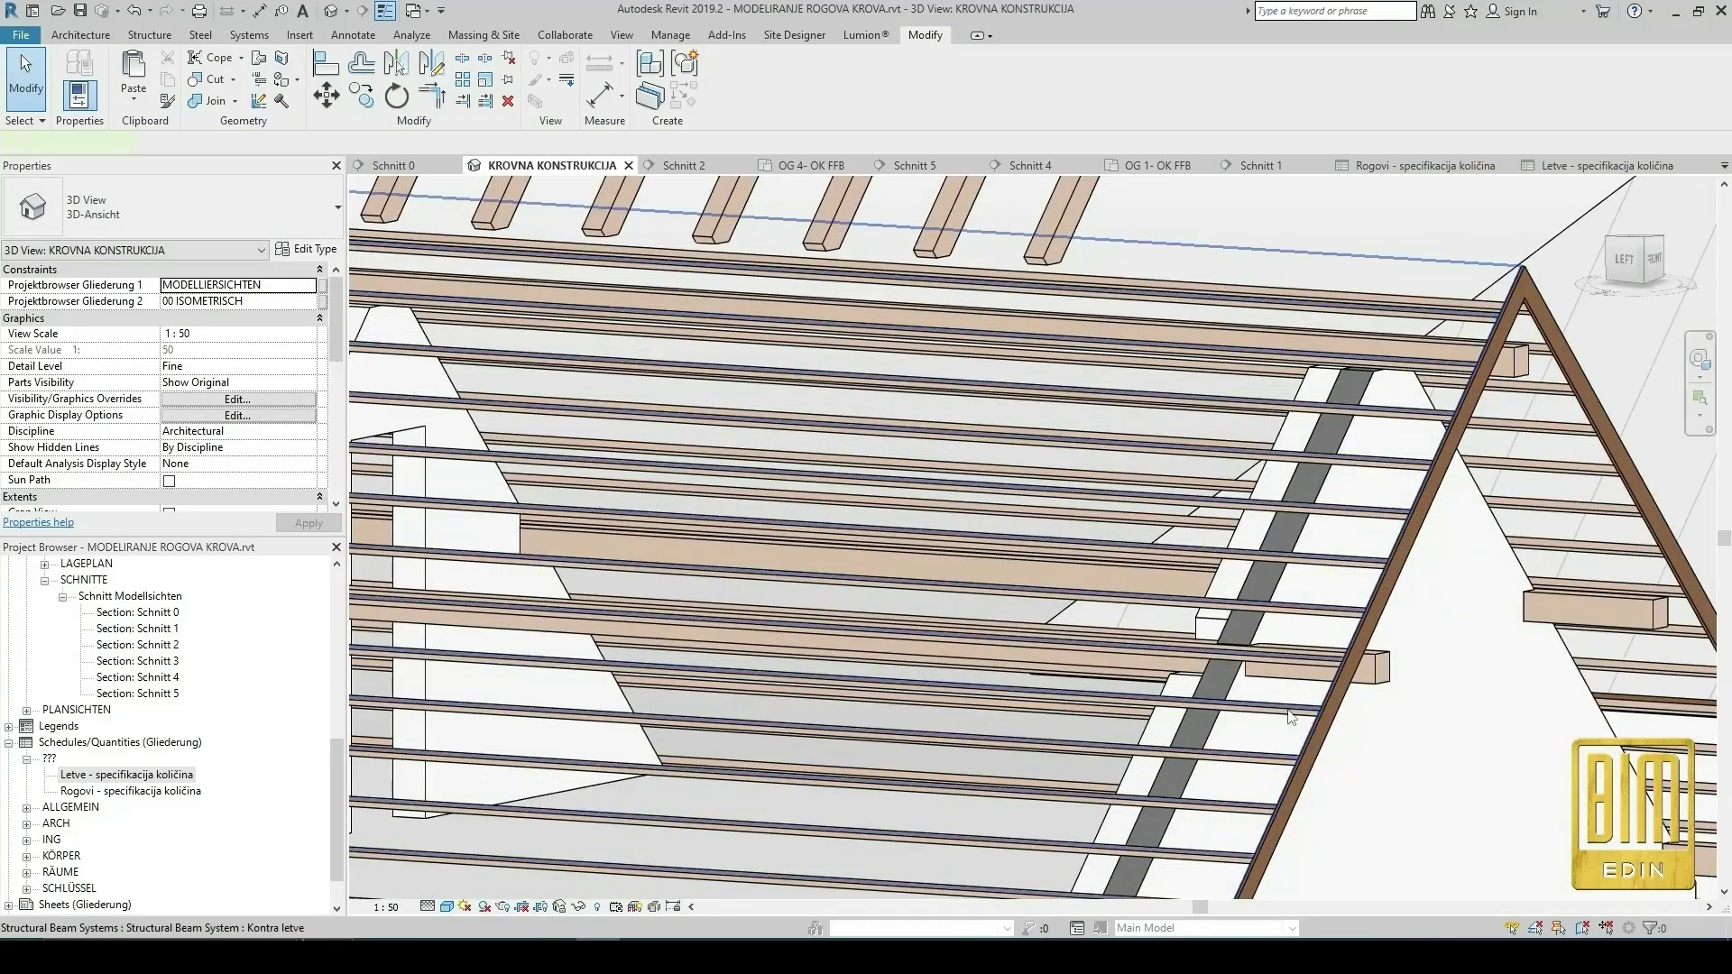
click(1290, 717)
right_click(1289, 715)
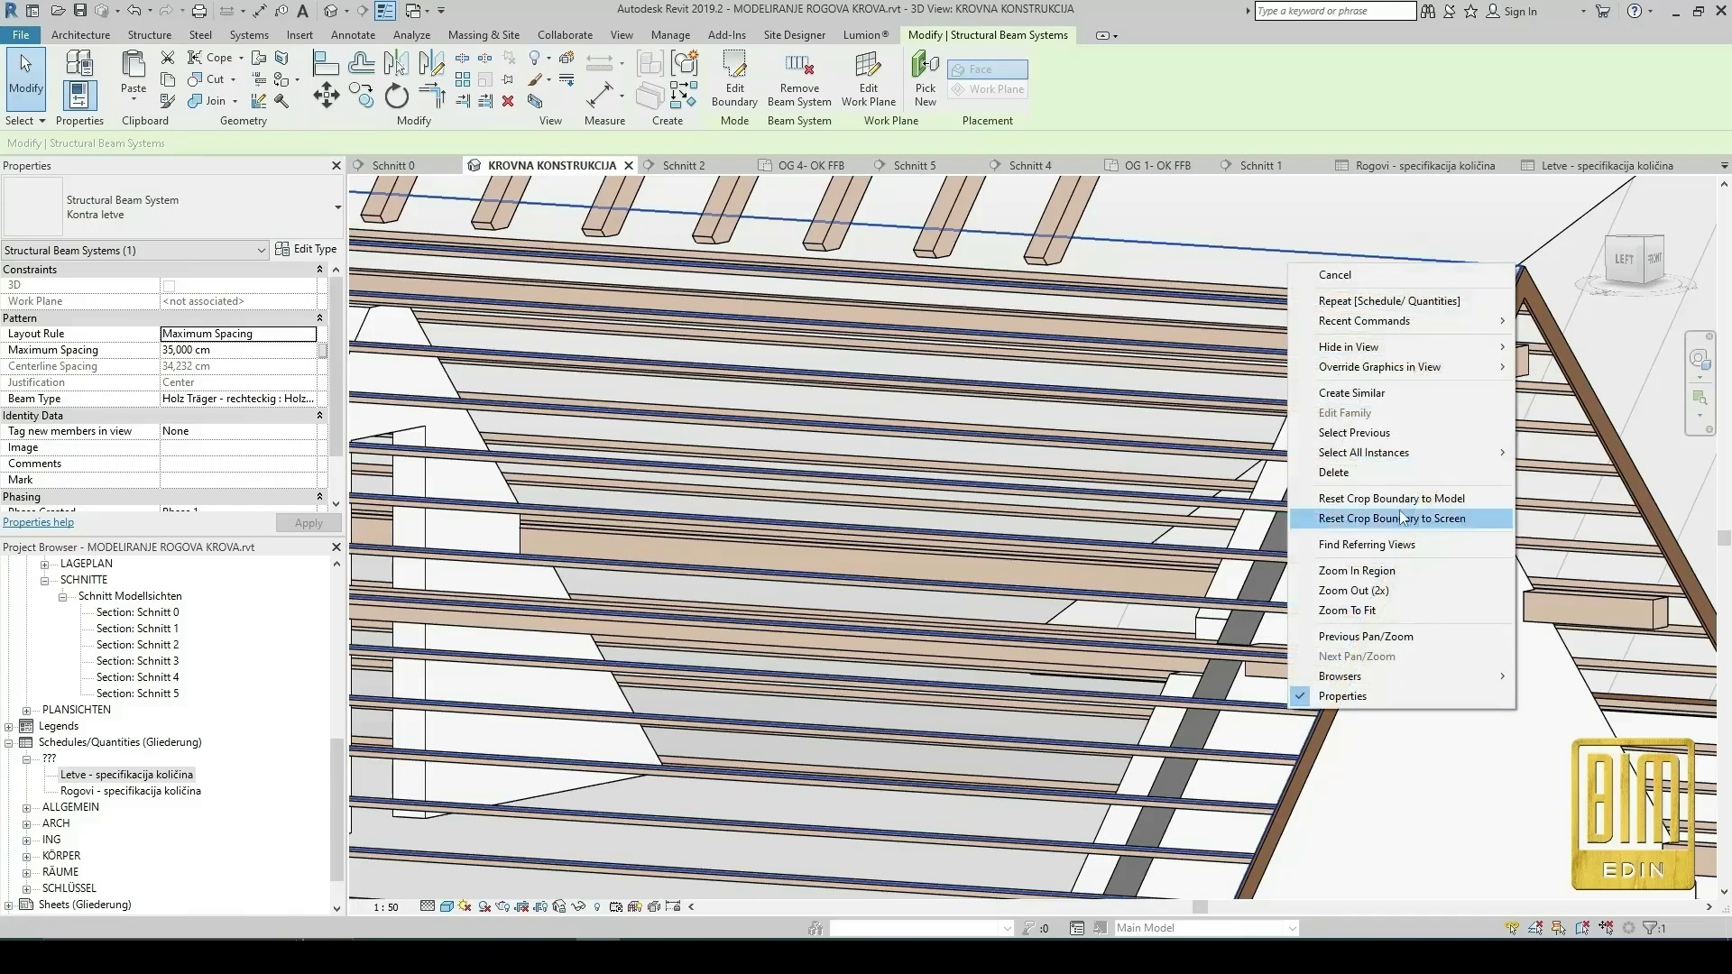
mouse_move(1407, 452)
click(1565, 453)
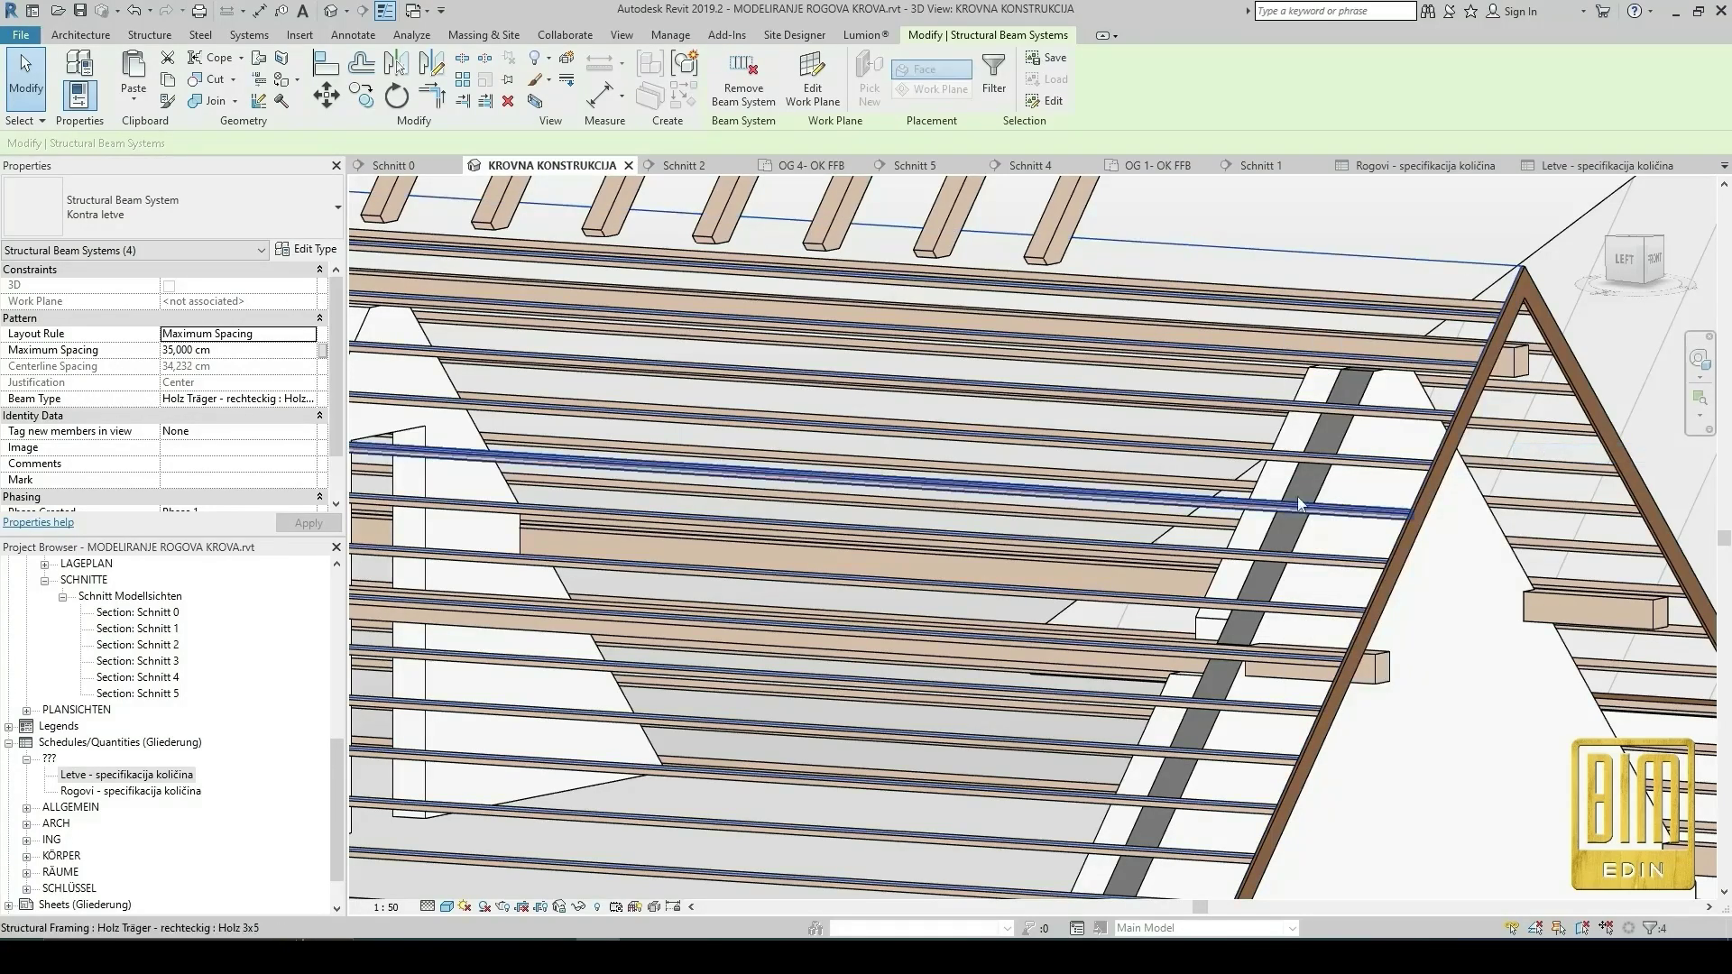
click(297, 400)
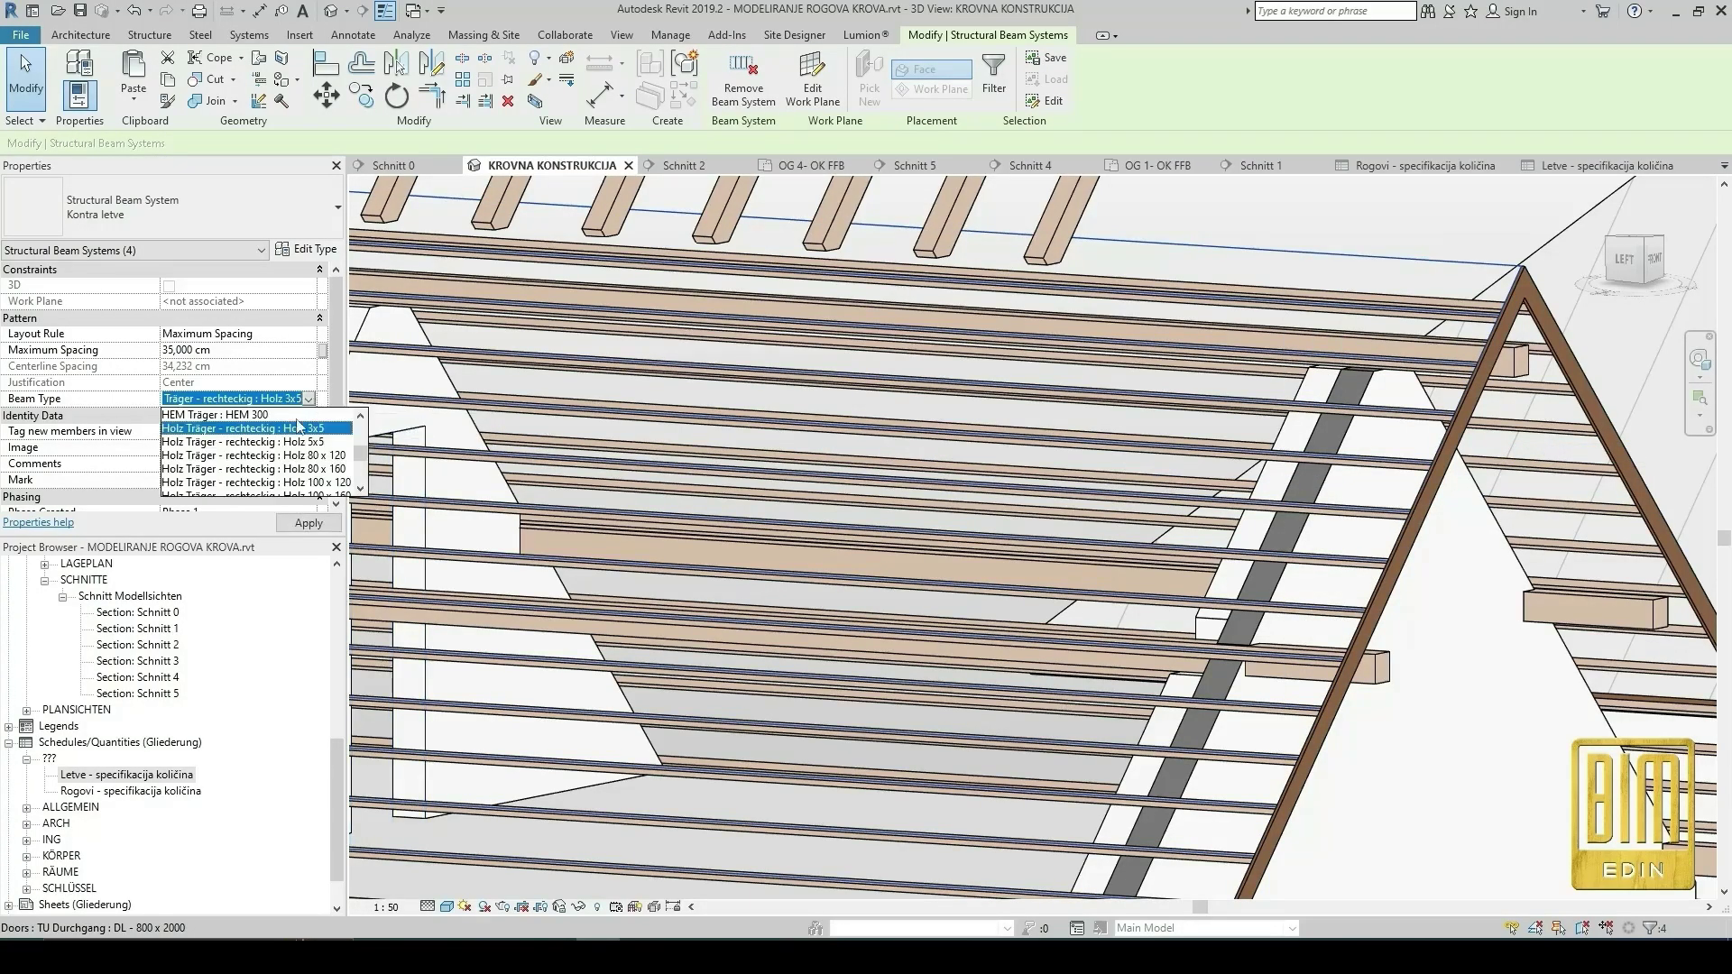
click(284, 442)
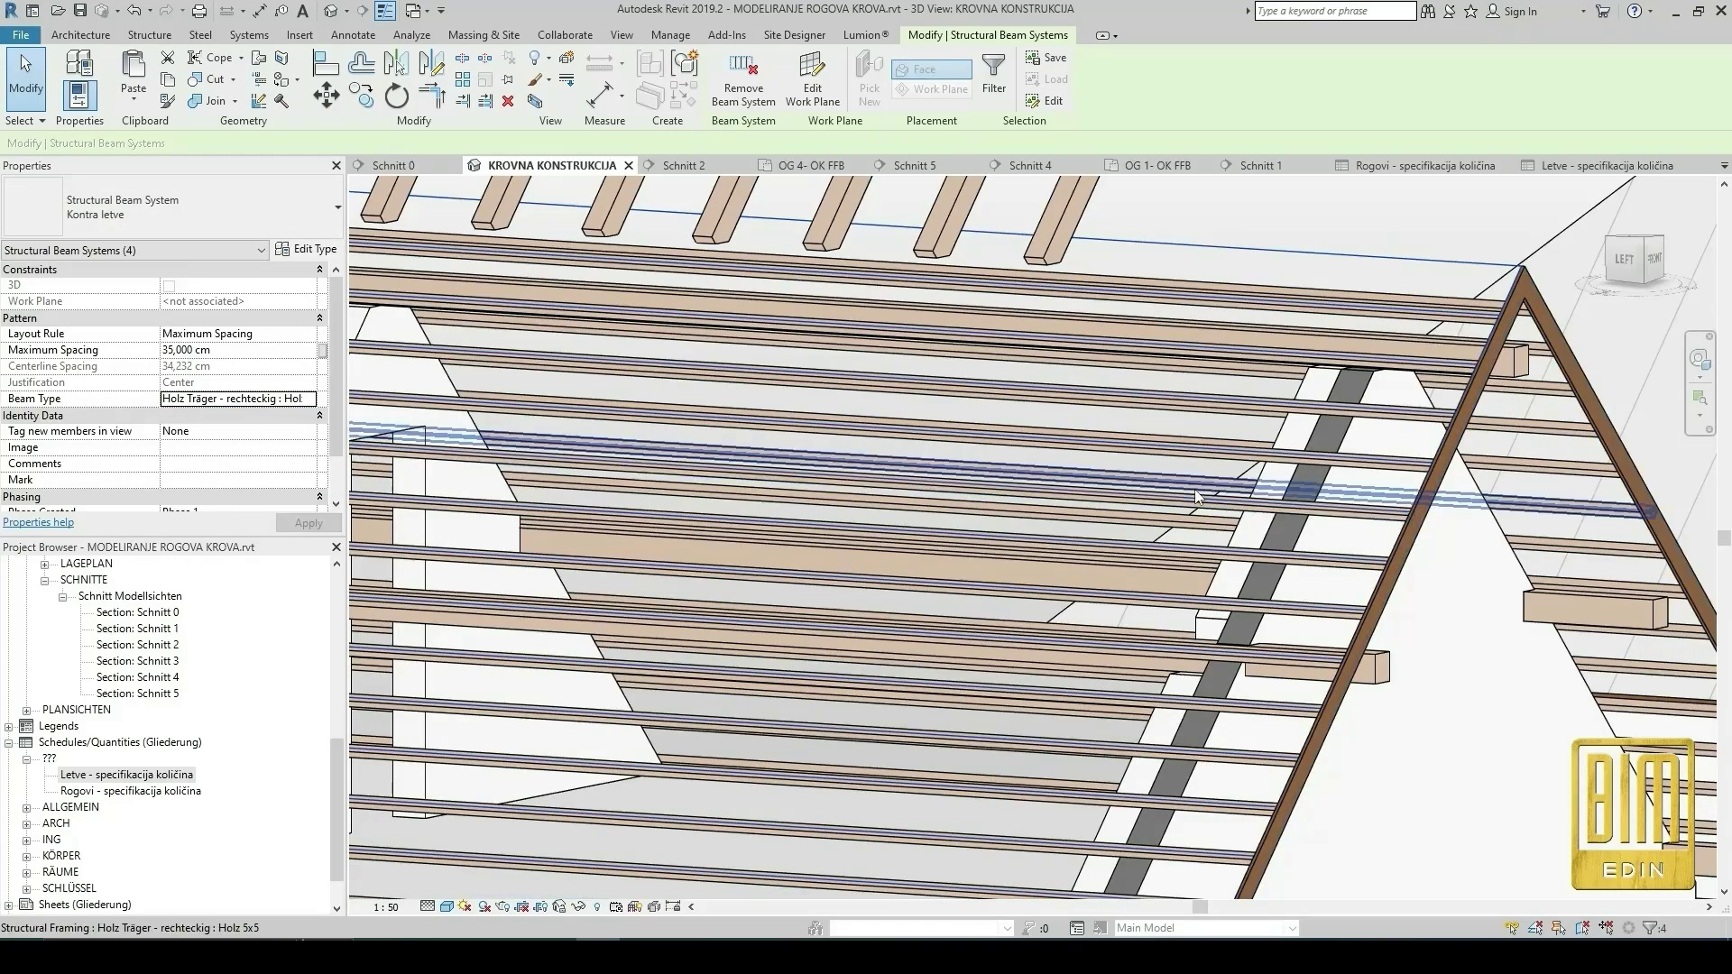
scroll(1196, 496, down, 6)
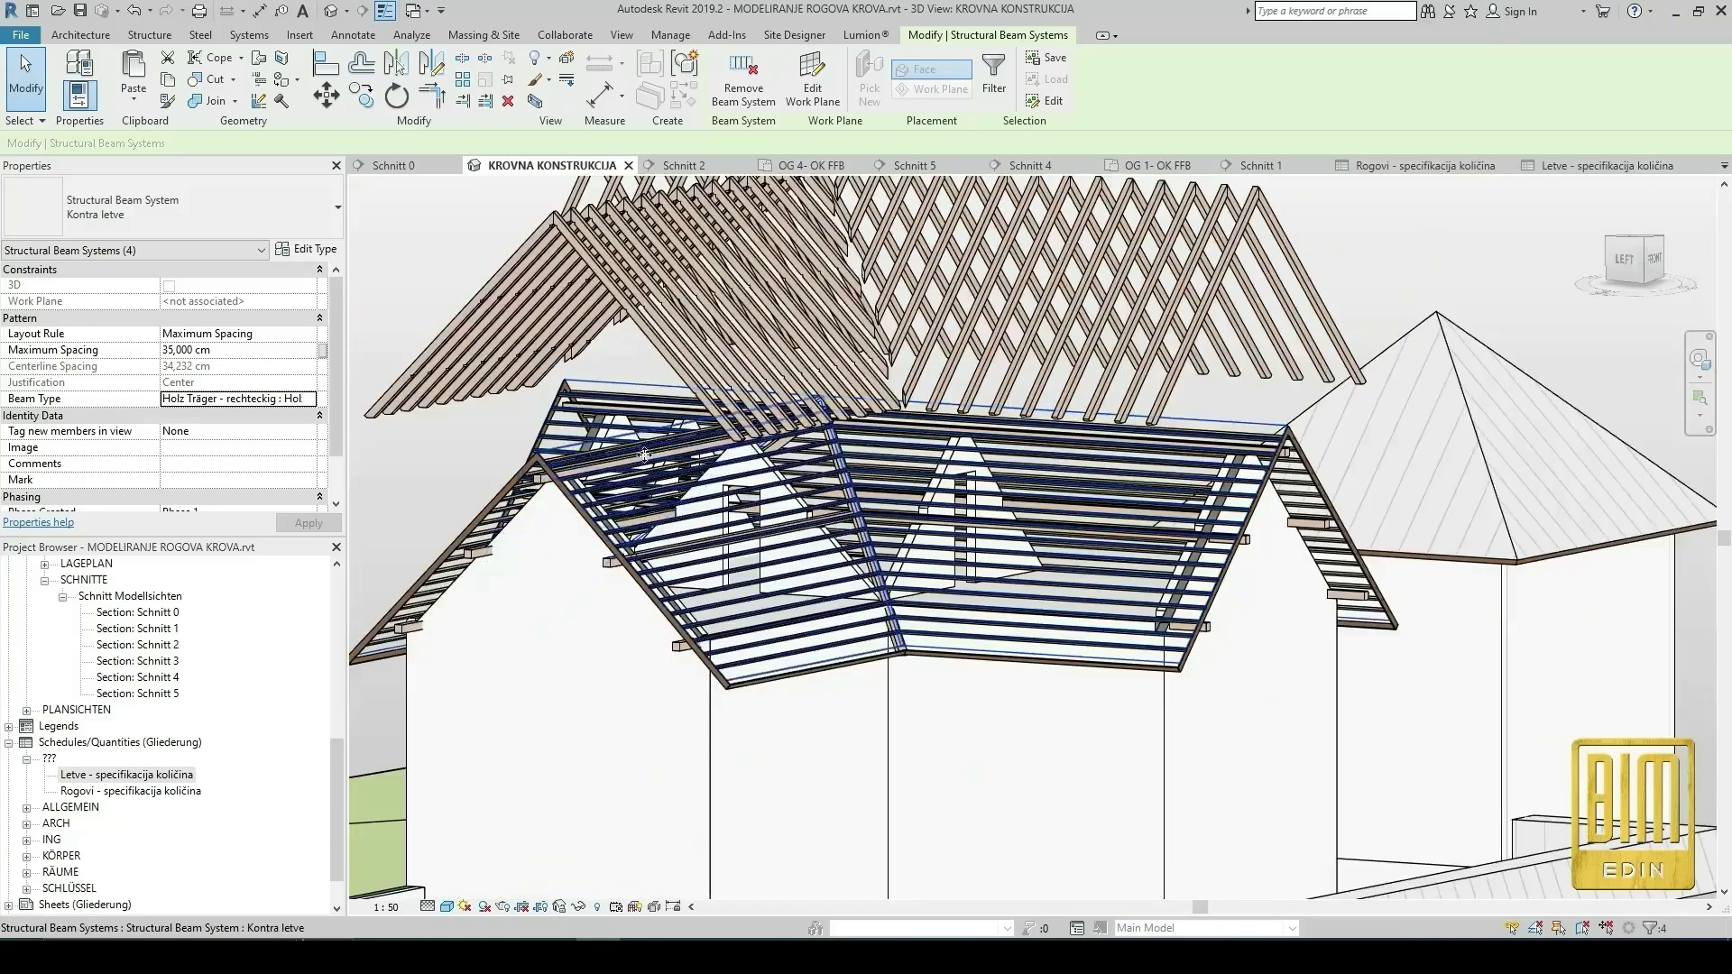
Displace the selected Kontra letve beam systems vertically by about 1800 cm, placing them above the lower batten layer.
click(567, 57)
scroll(839, 630, down, 5)
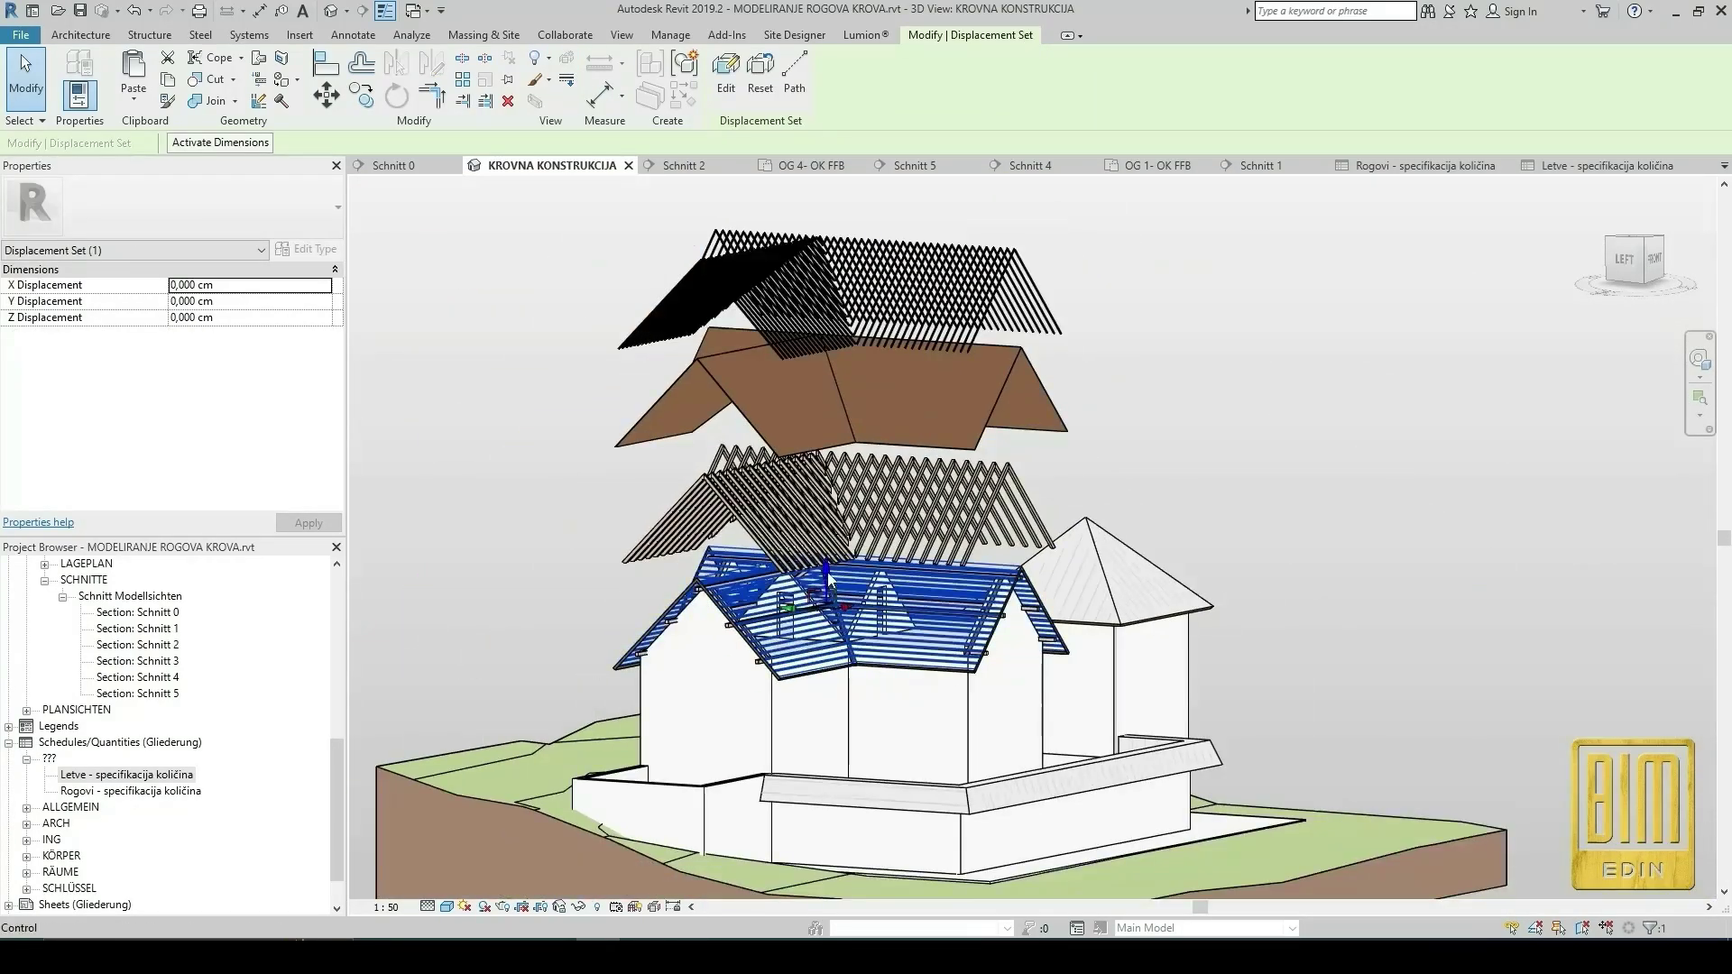
scroll(829, 574, down, 1)
drag(826, 580, 830, 208)
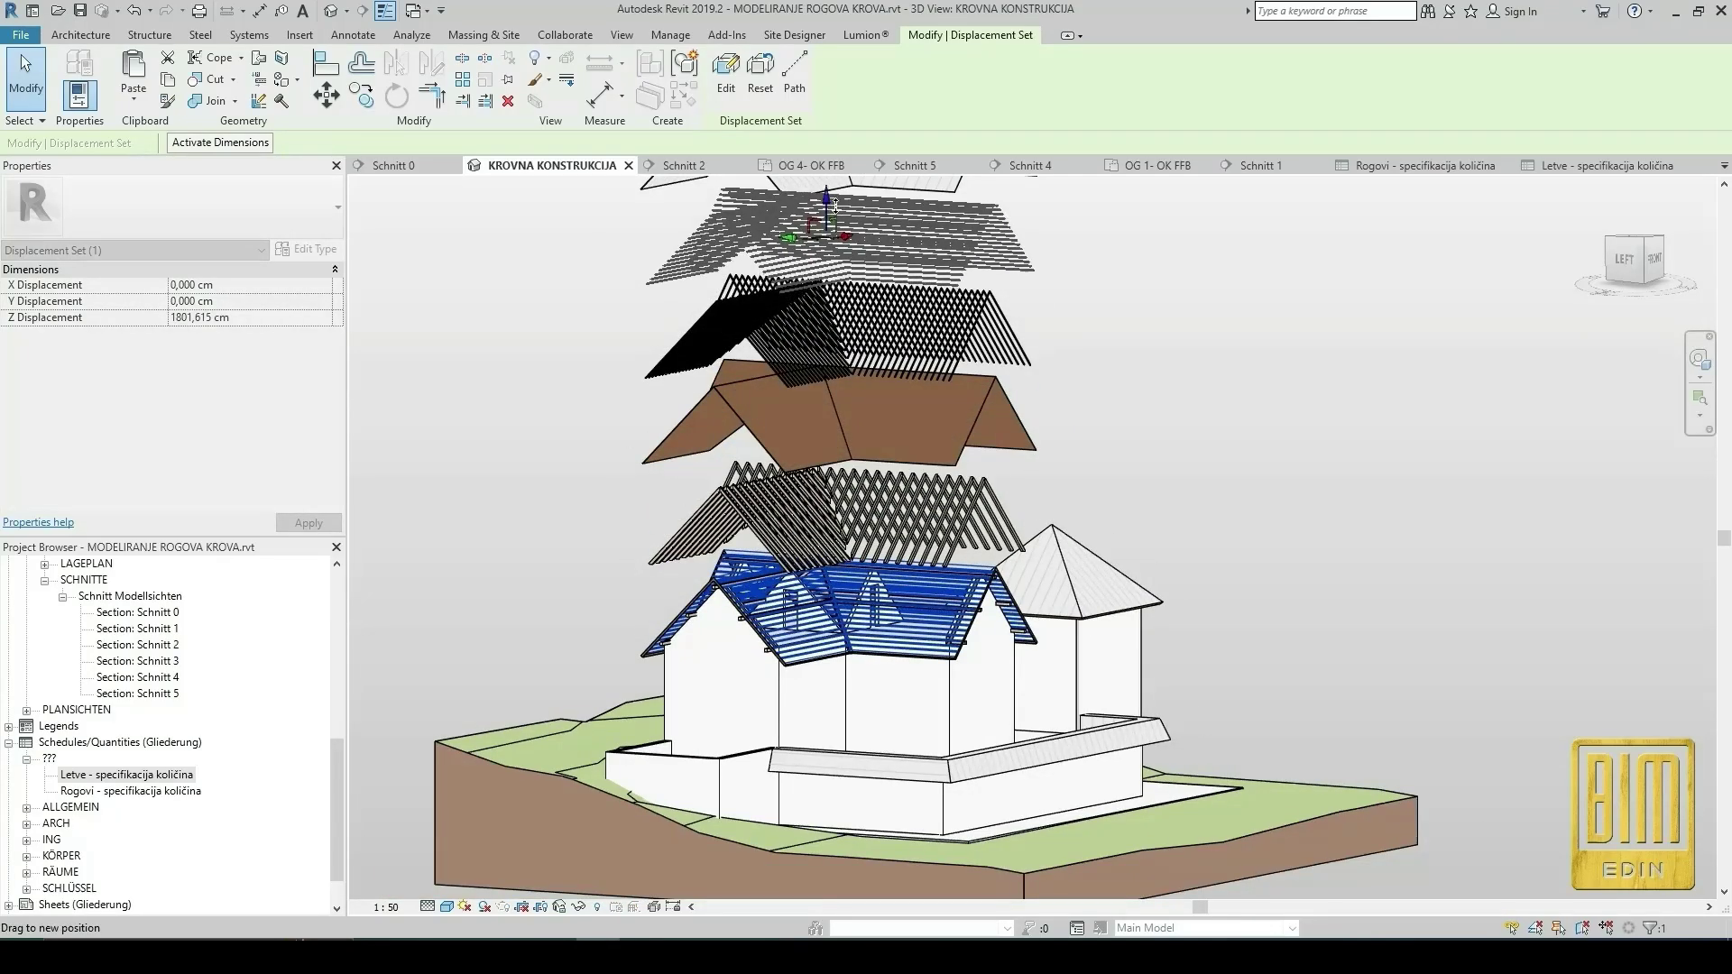
key(Escape)
scroll(730, 215, up, 2)
scroll(730, 215, up, 3)
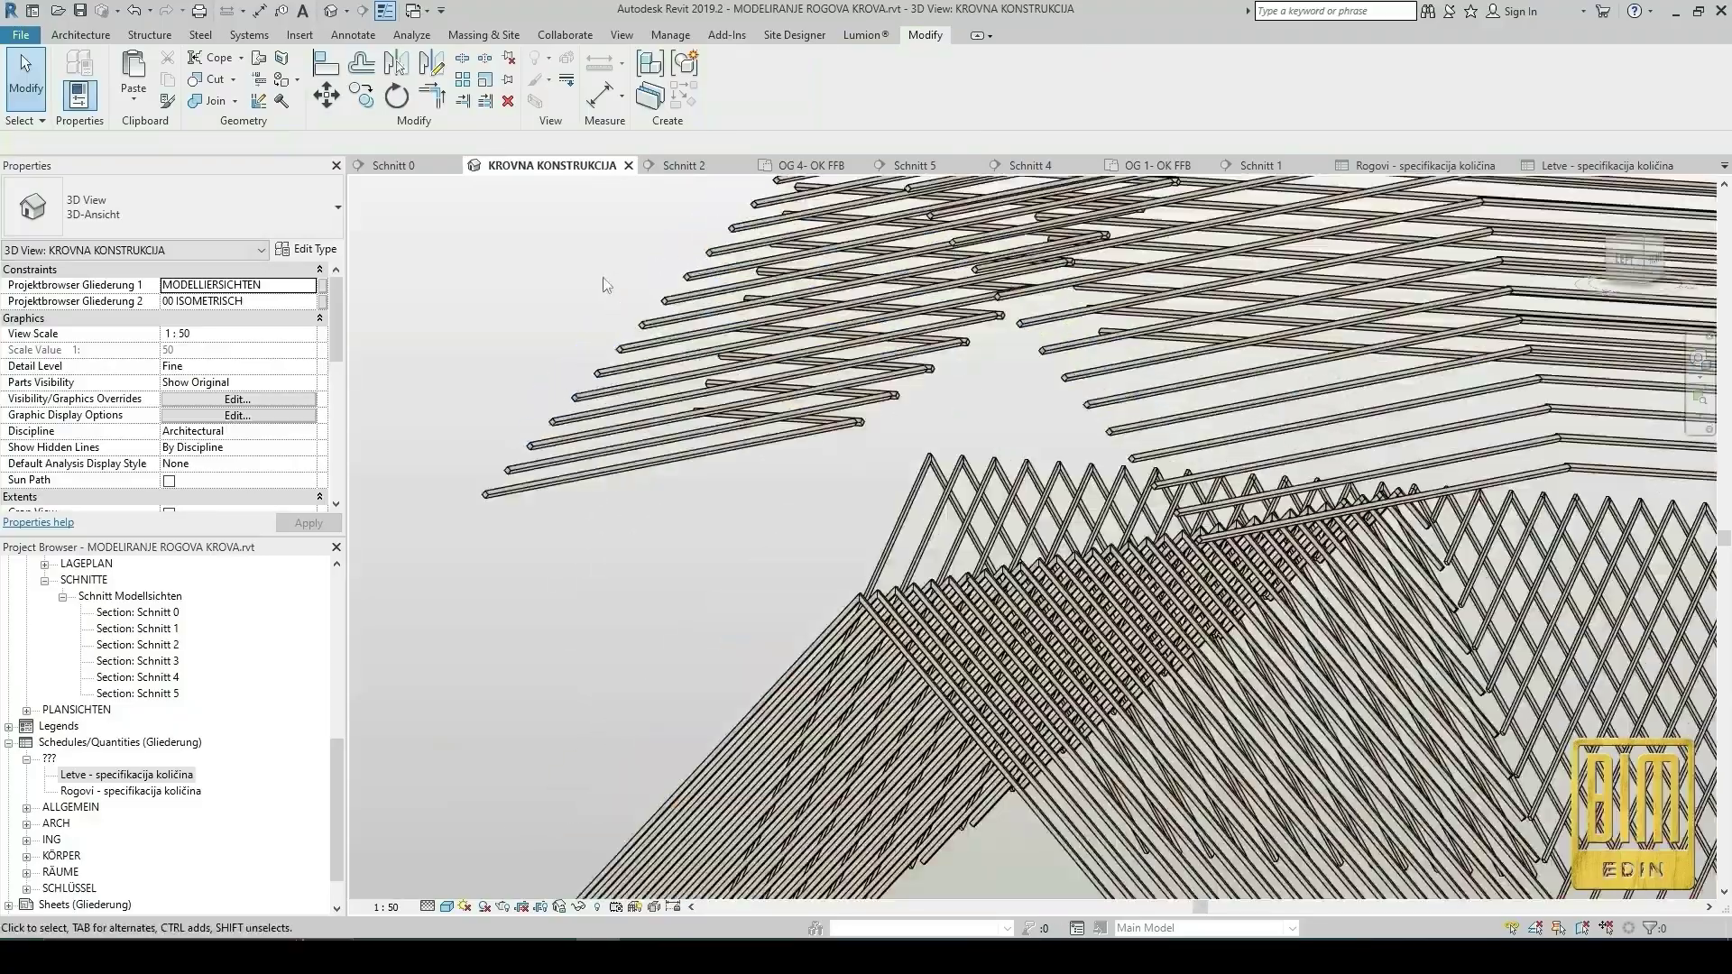
scroll(825, 478, down, 2)
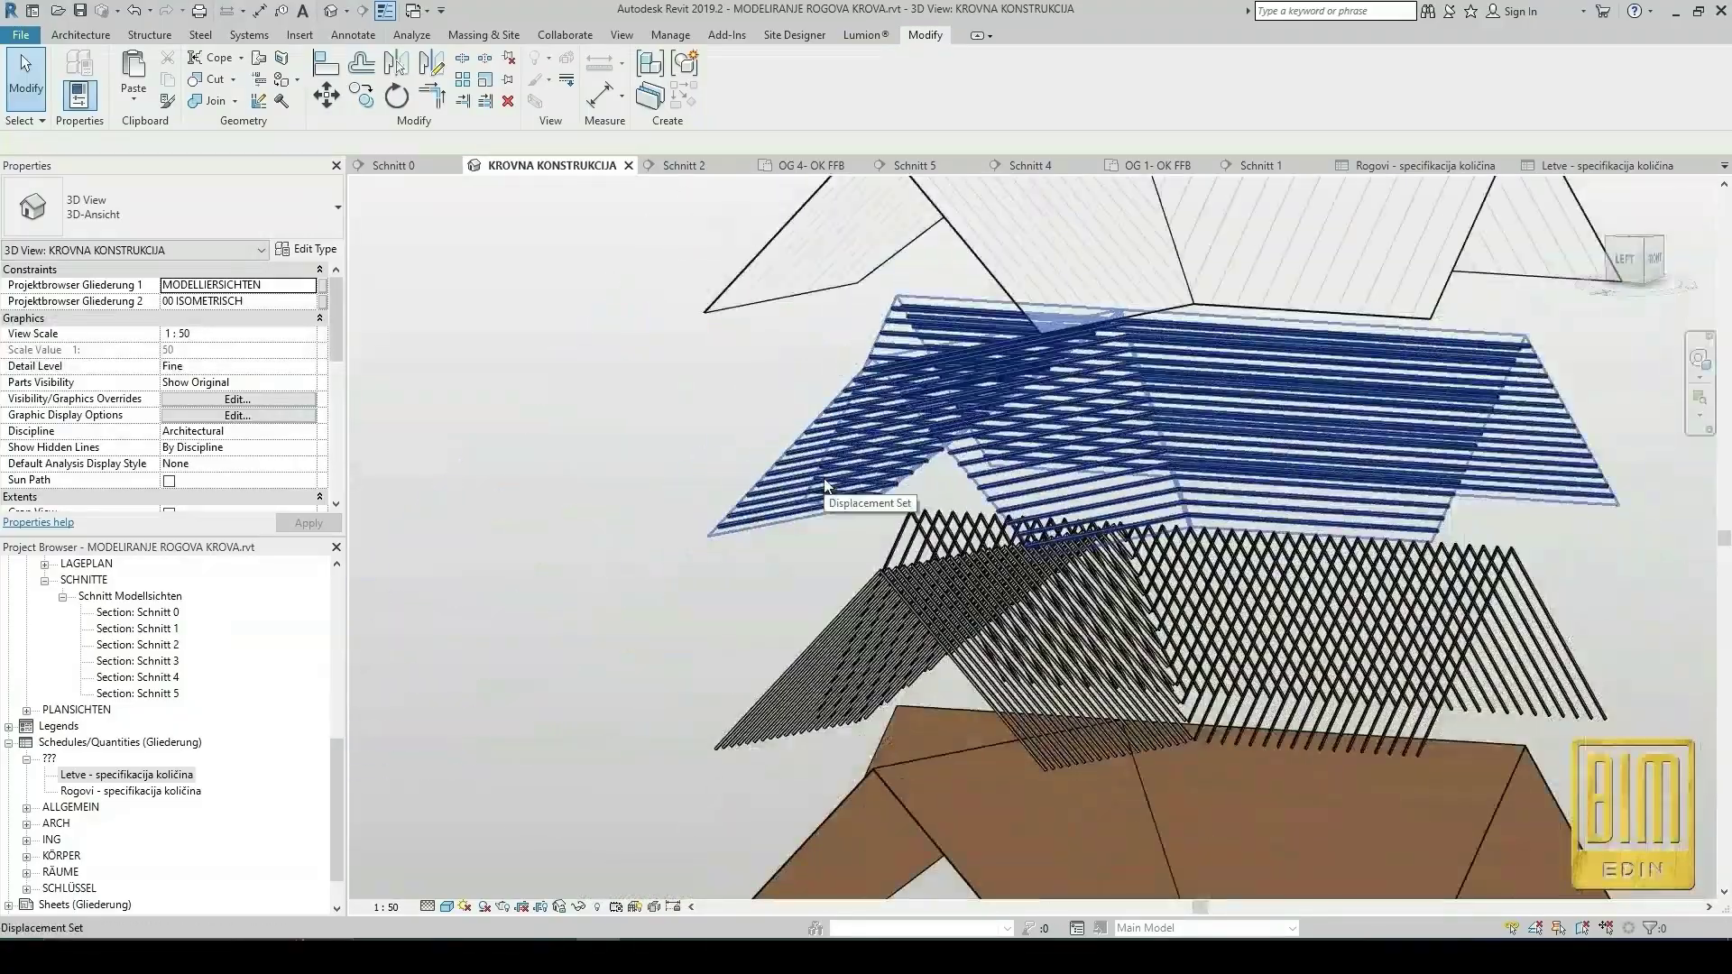
scroll(785, 684, up, 5)
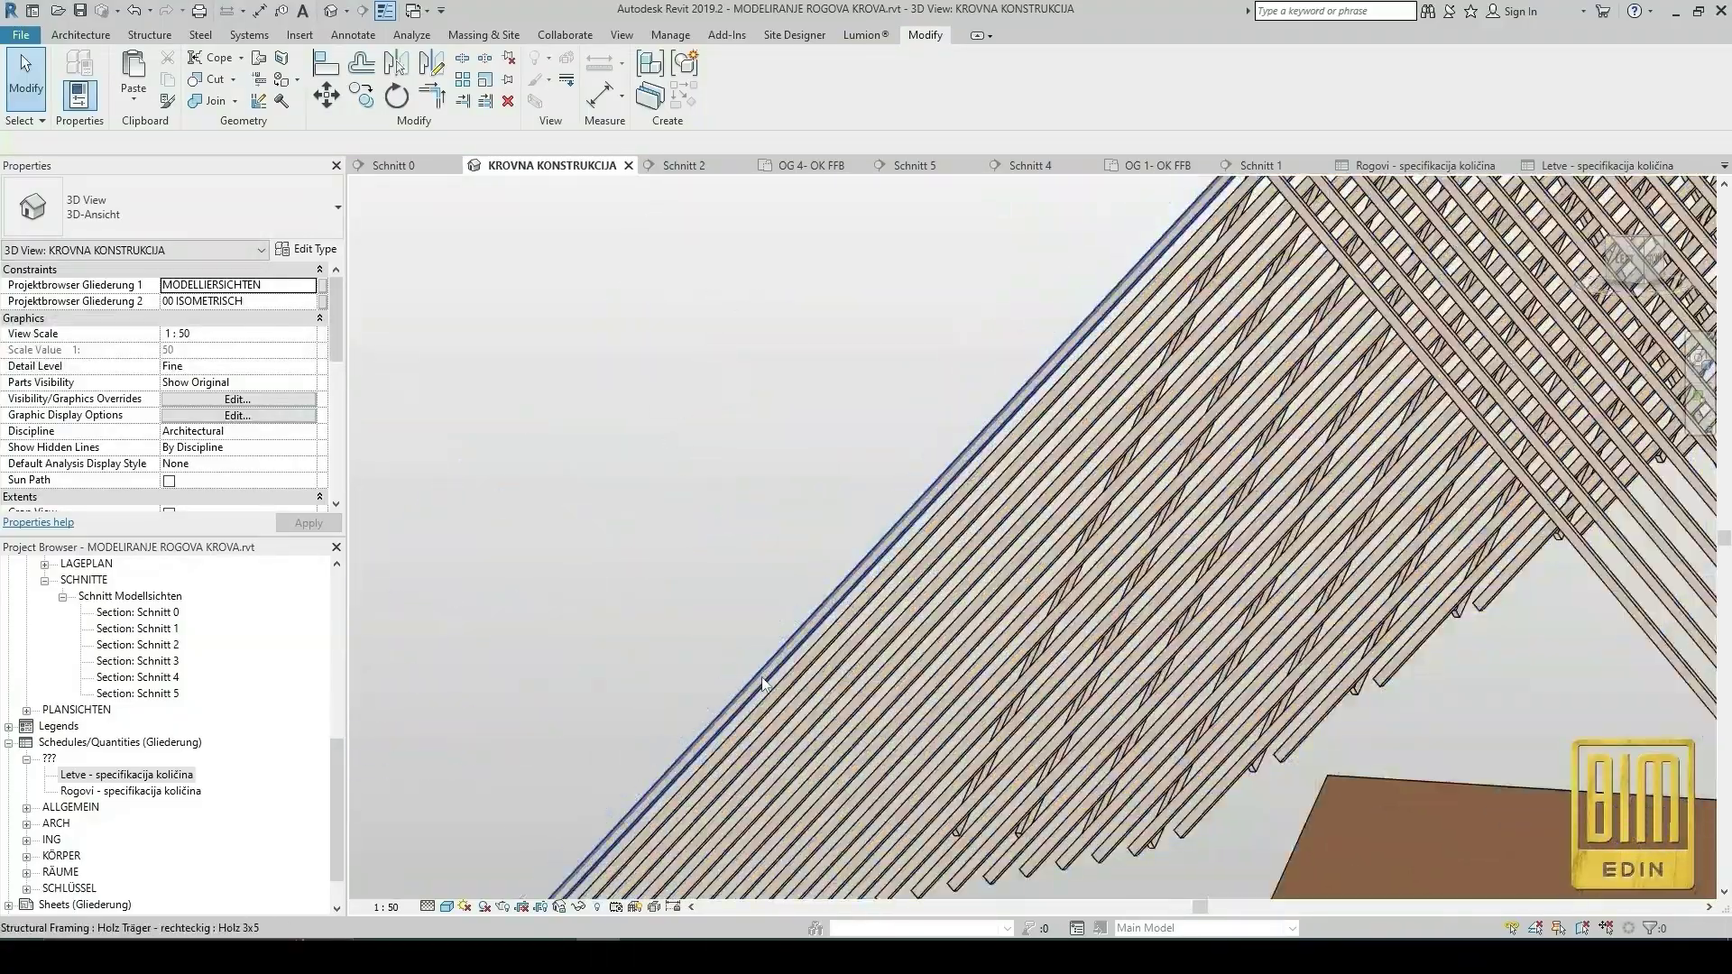
click(761, 677)
right_click(726, 566)
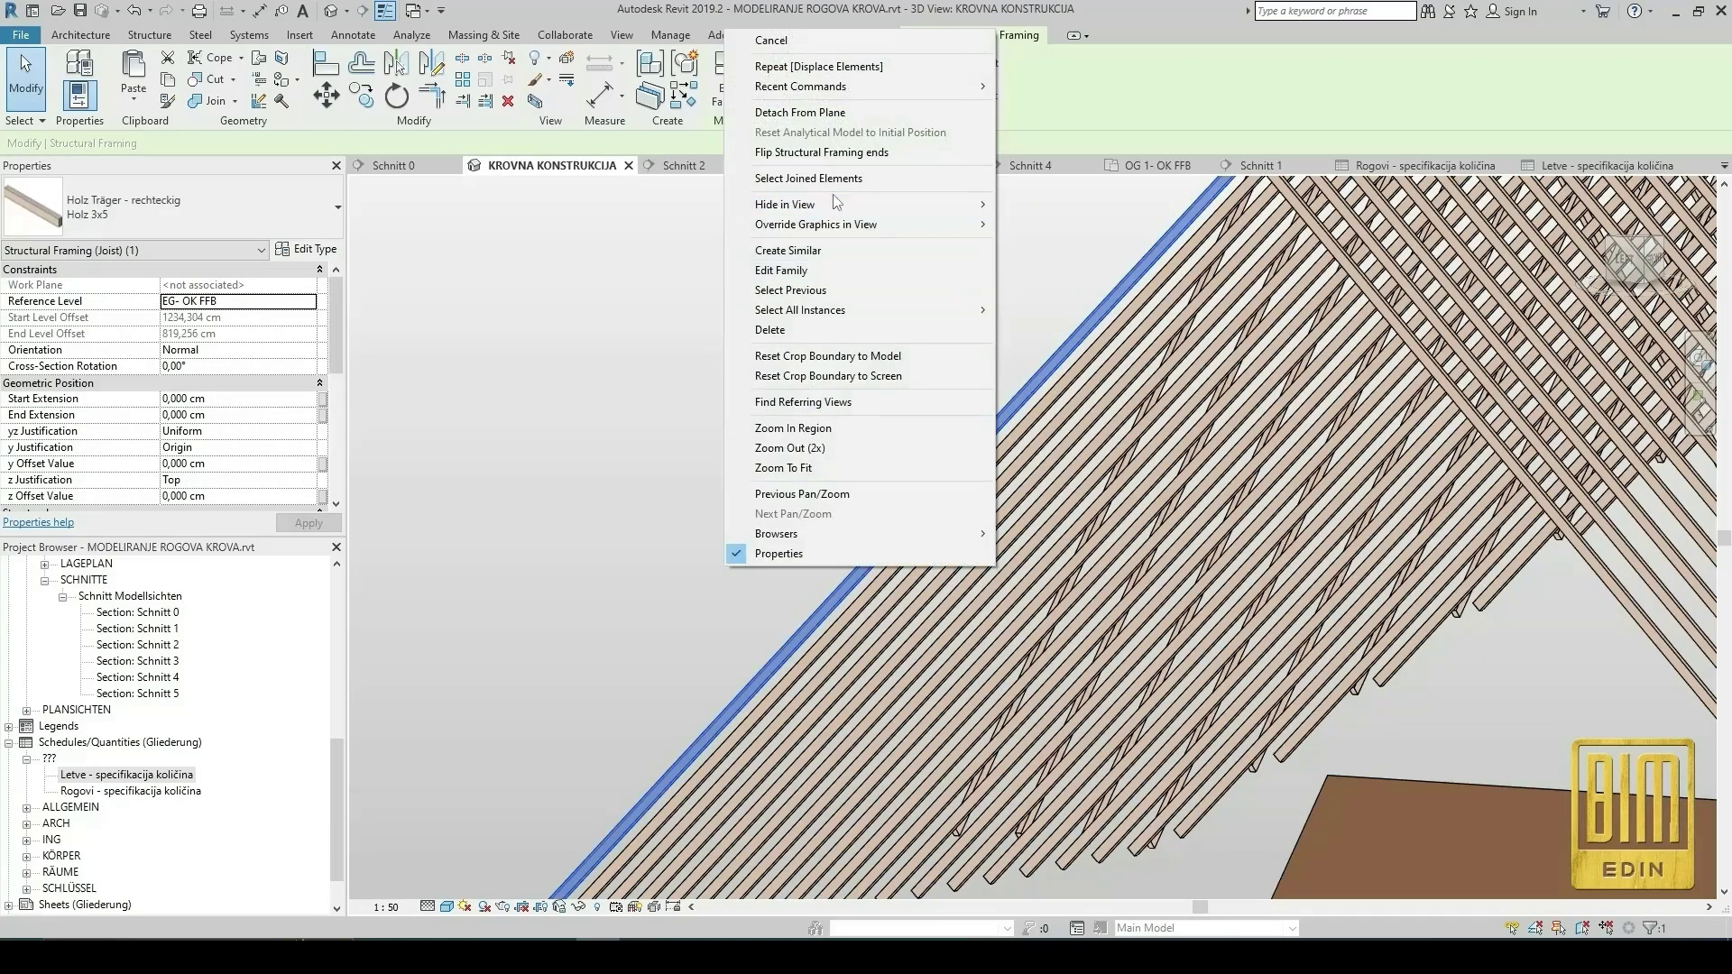
mouse_move(794, 205)
click(1039, 225)
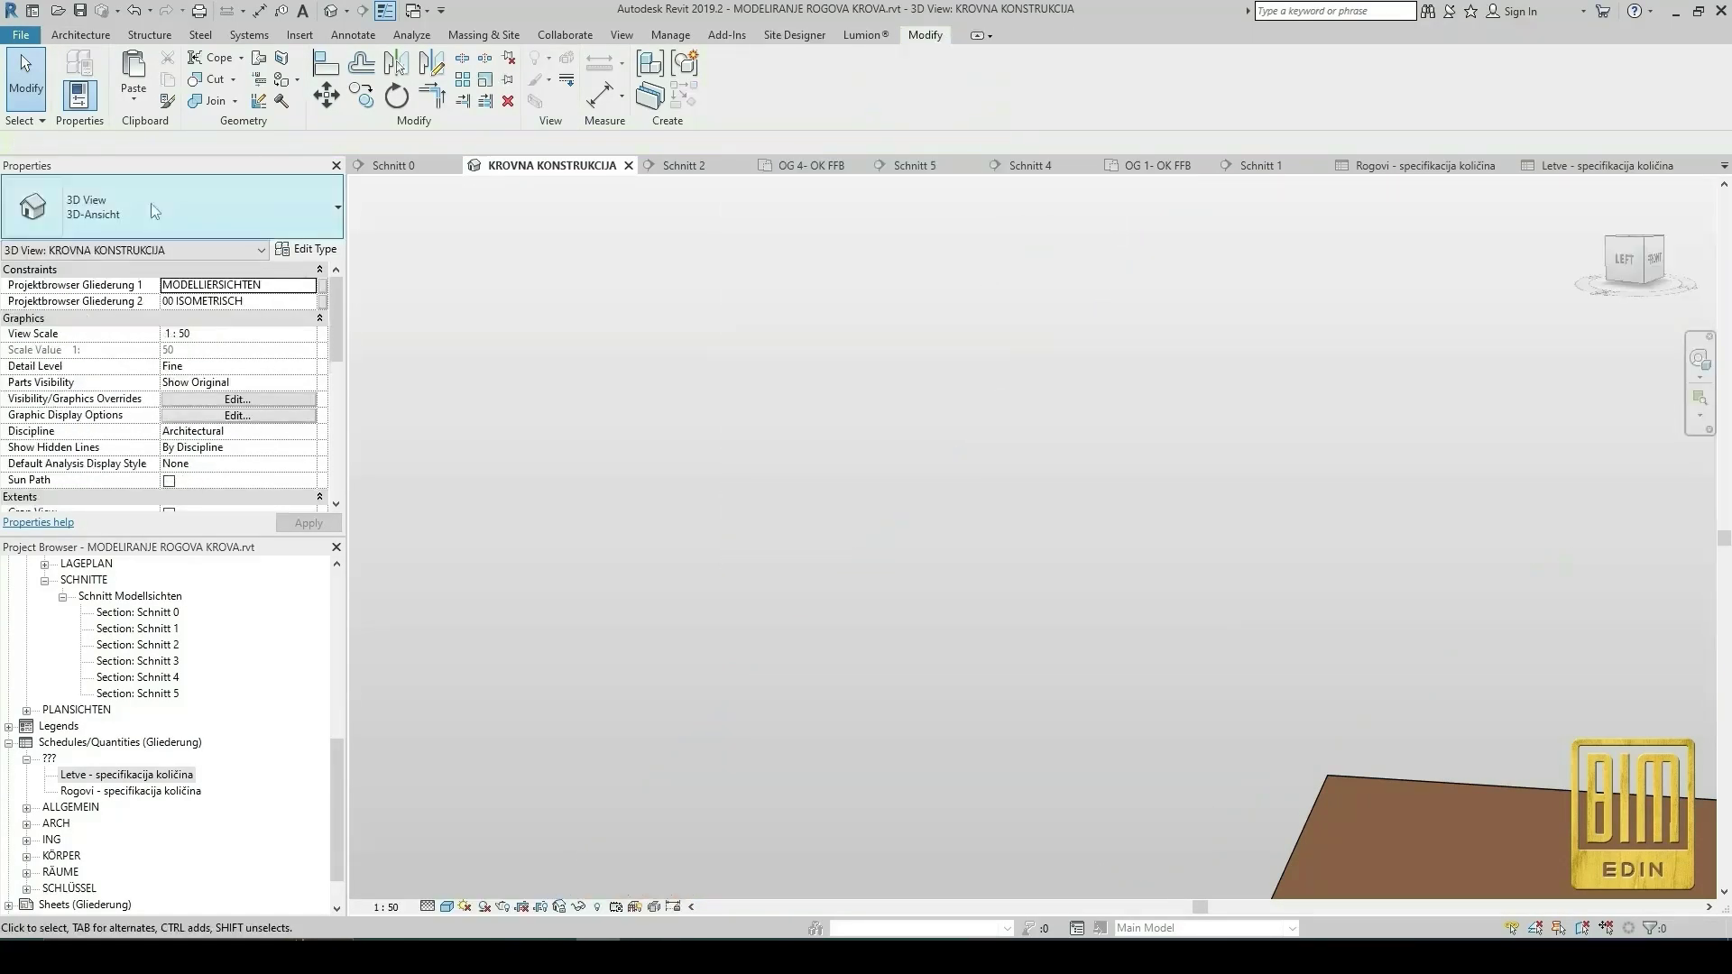
key(ctrl+z)
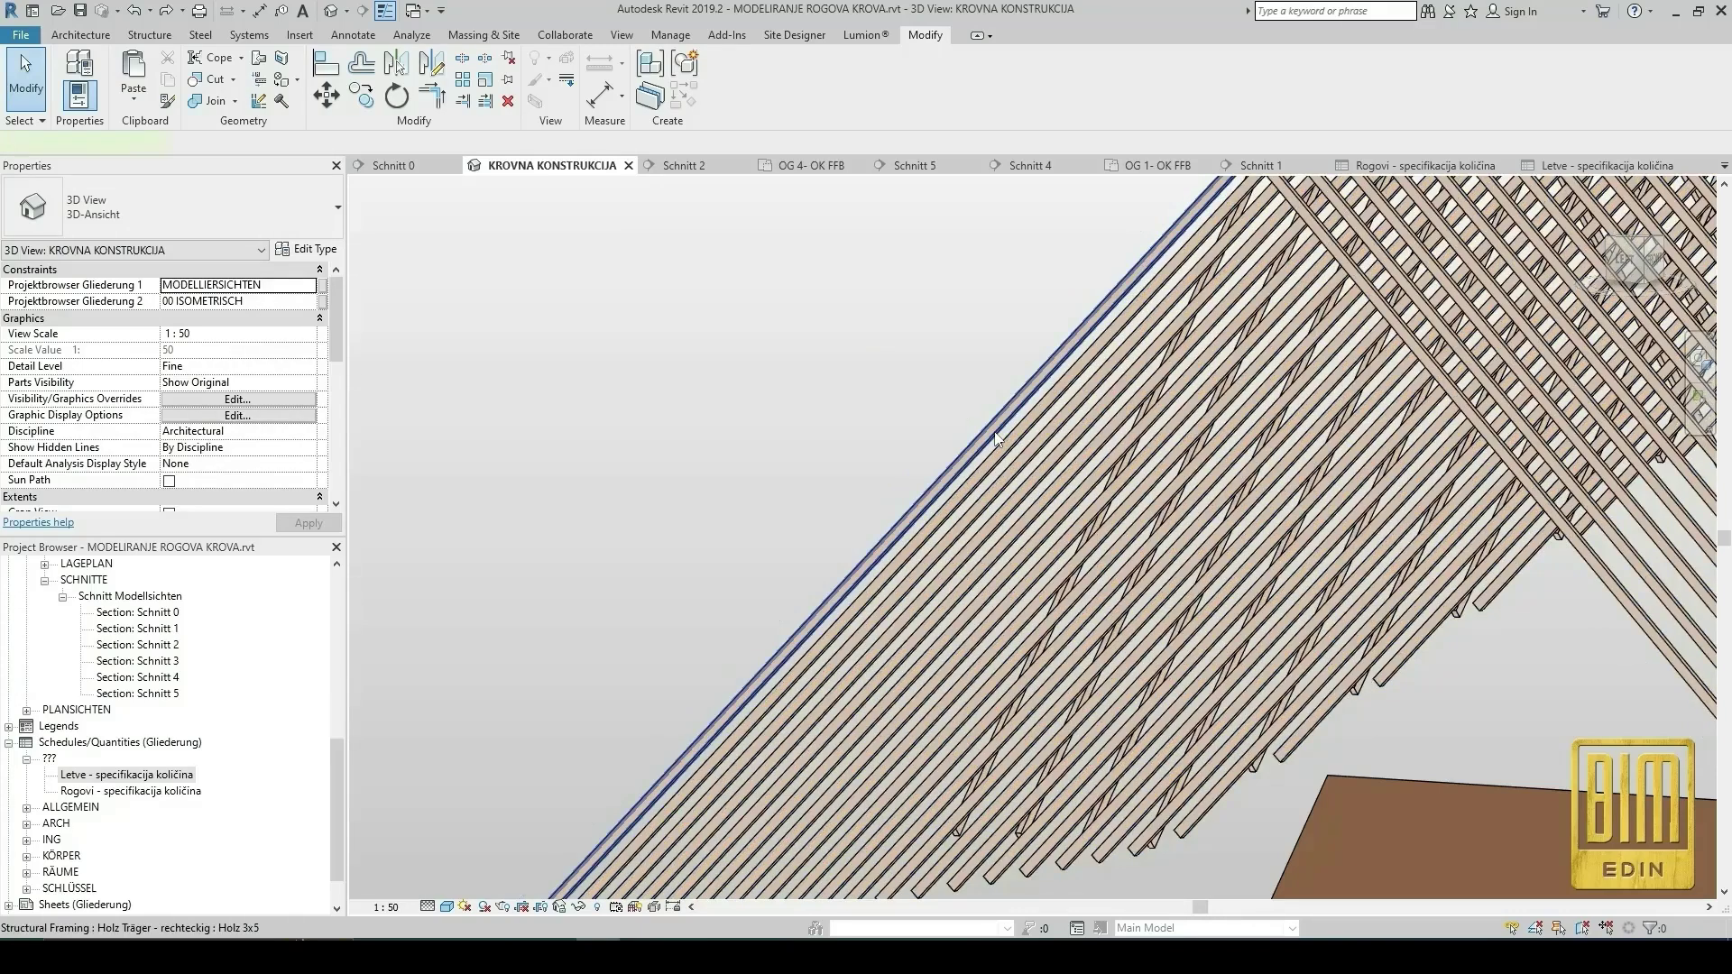
Select all Holz 3x5 battens visible in the view and set their Mark to "letve", accepting duplicate marks.
click(997, 402)
right_click(997, 402)
mouse_move(1082, 682)
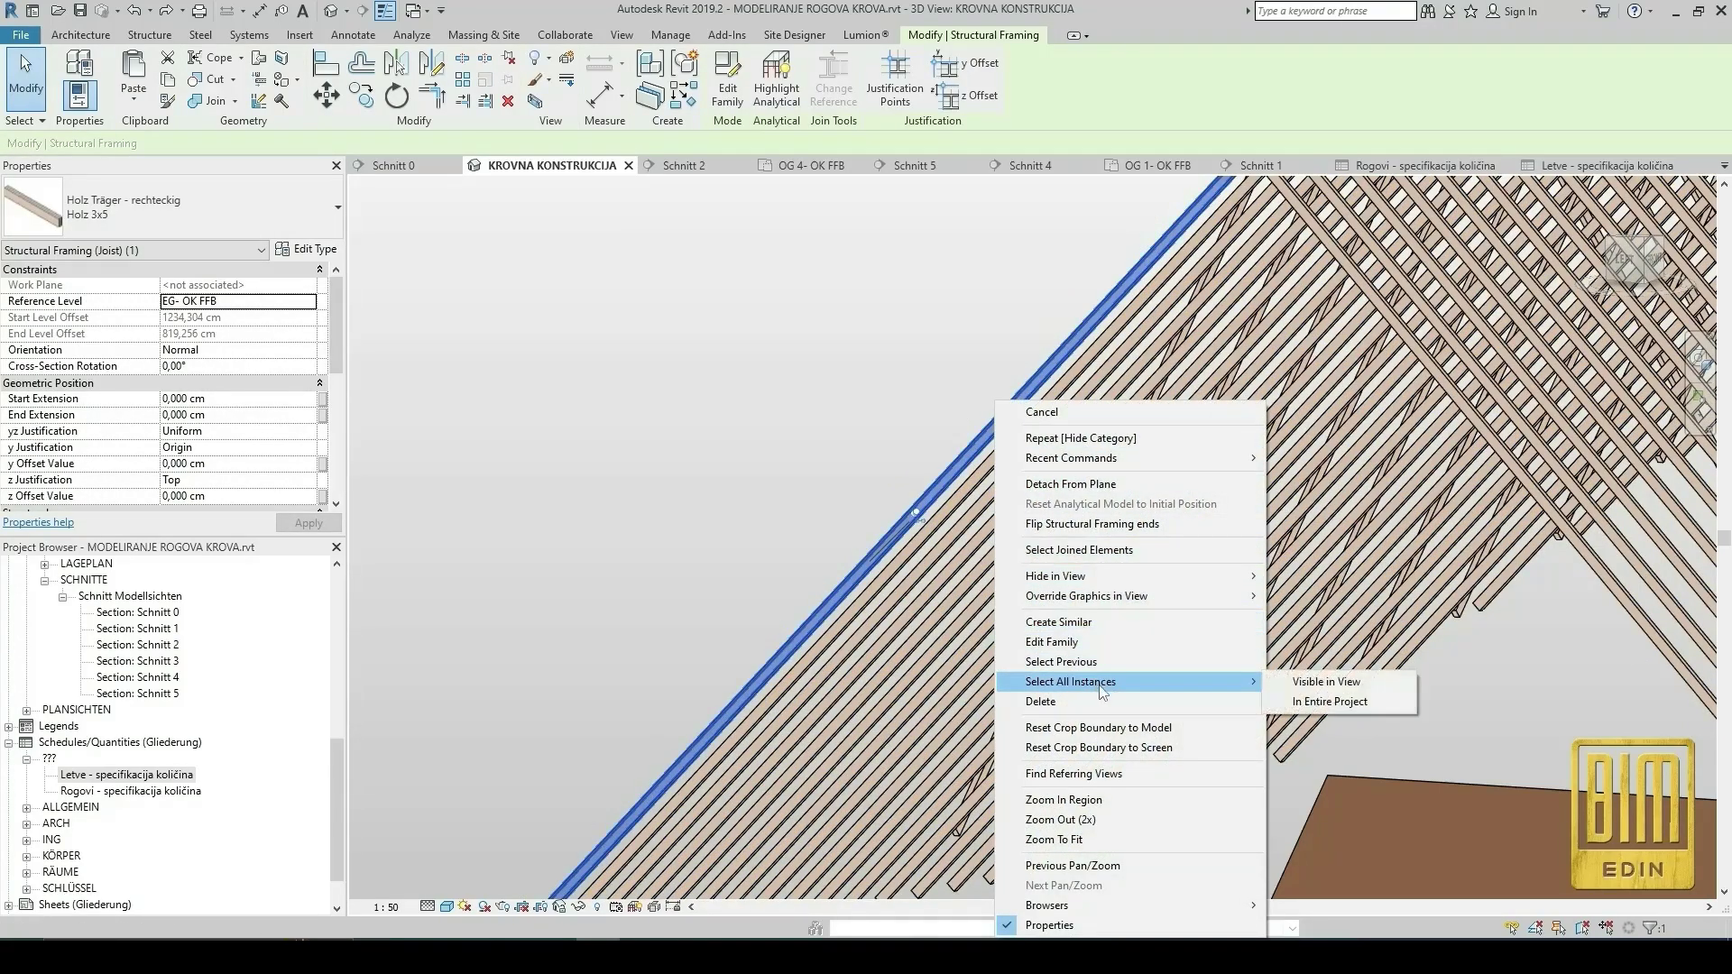
click(1321, 682)
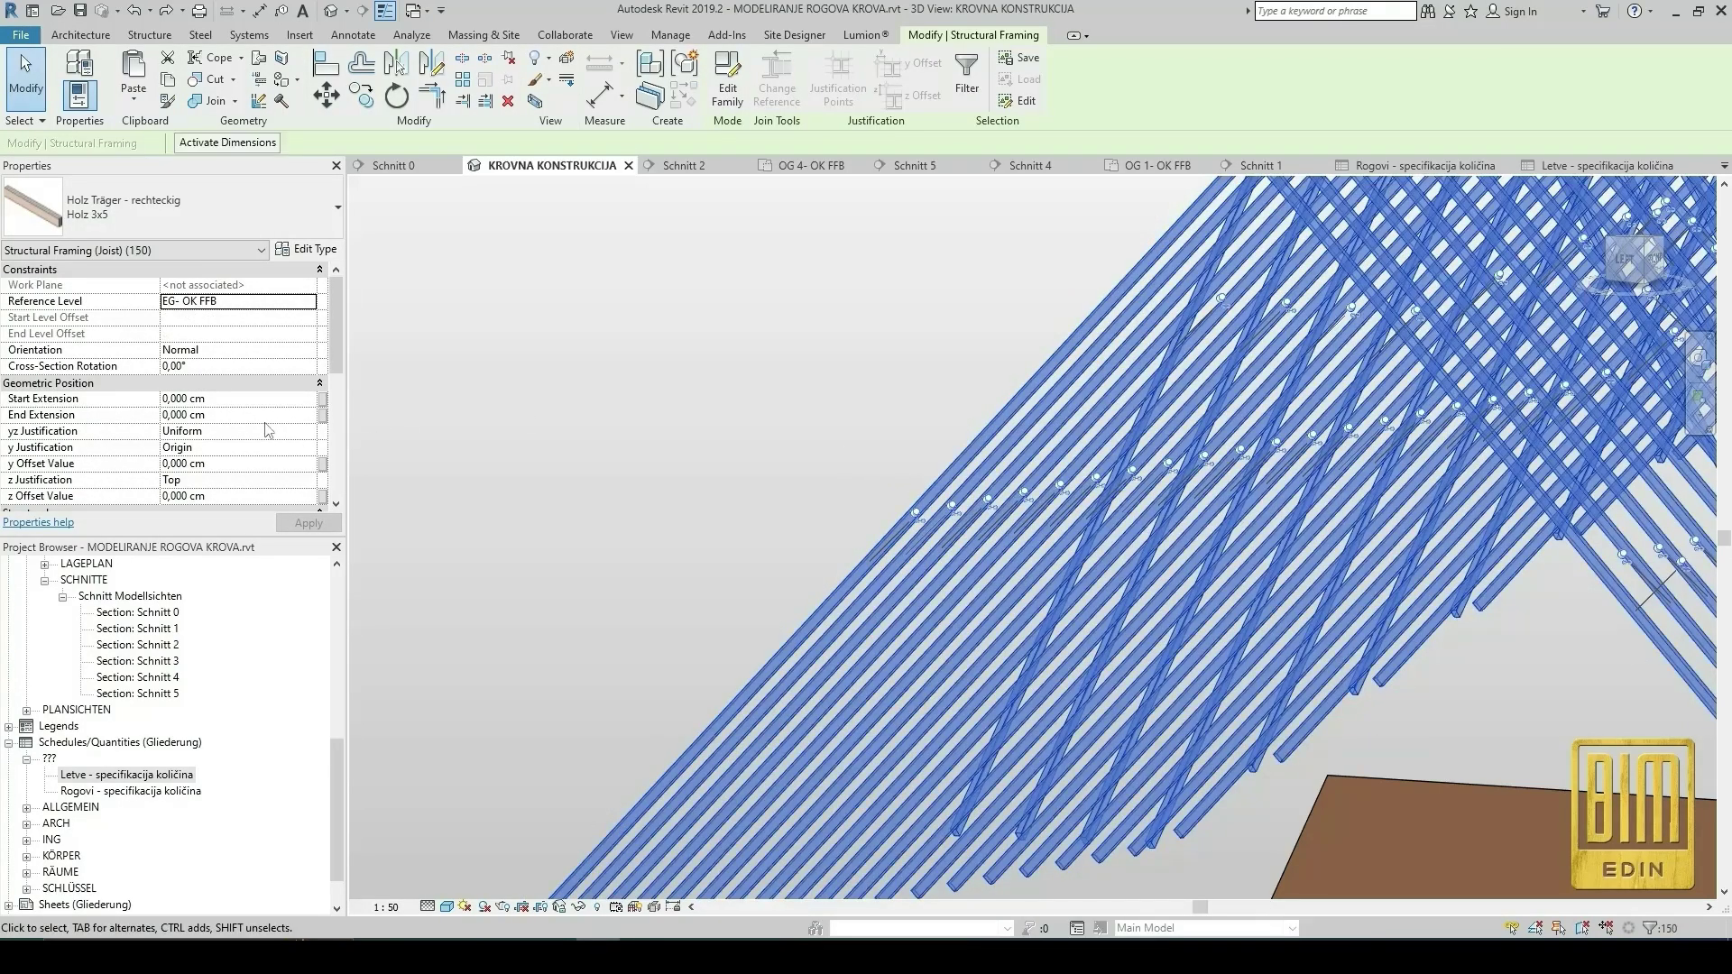
scroll(258, 424, down, 4)
scroll(258, 424, down, 3)
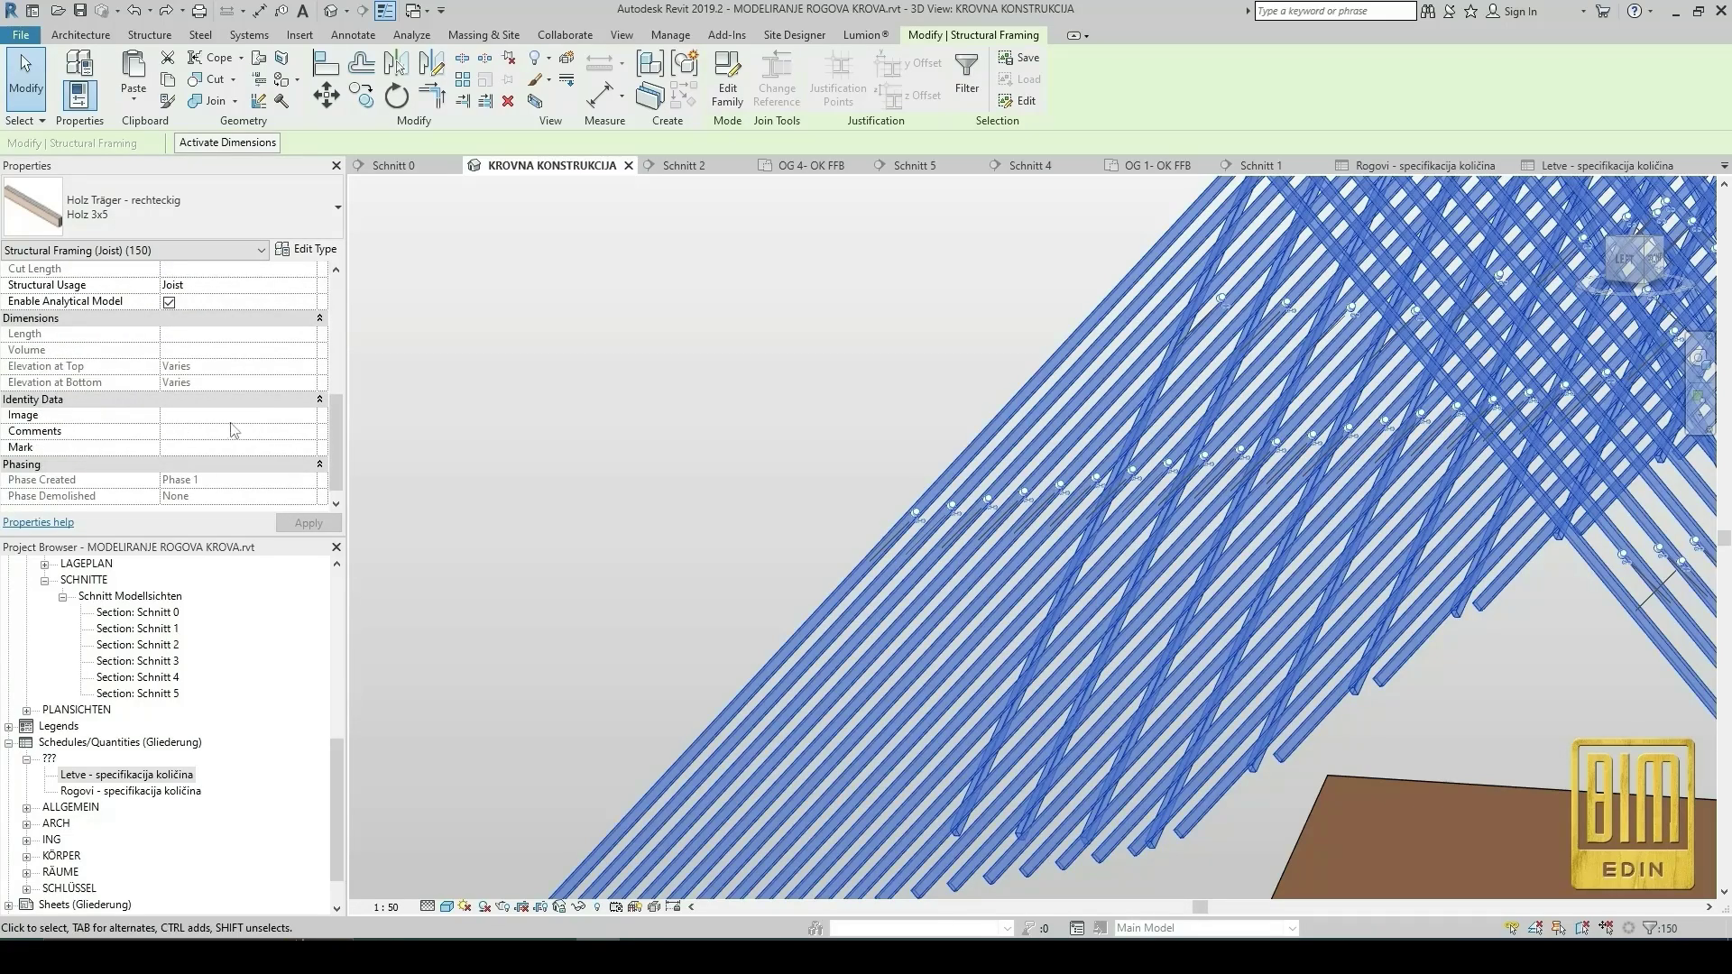
click(225, 448)
text(let)
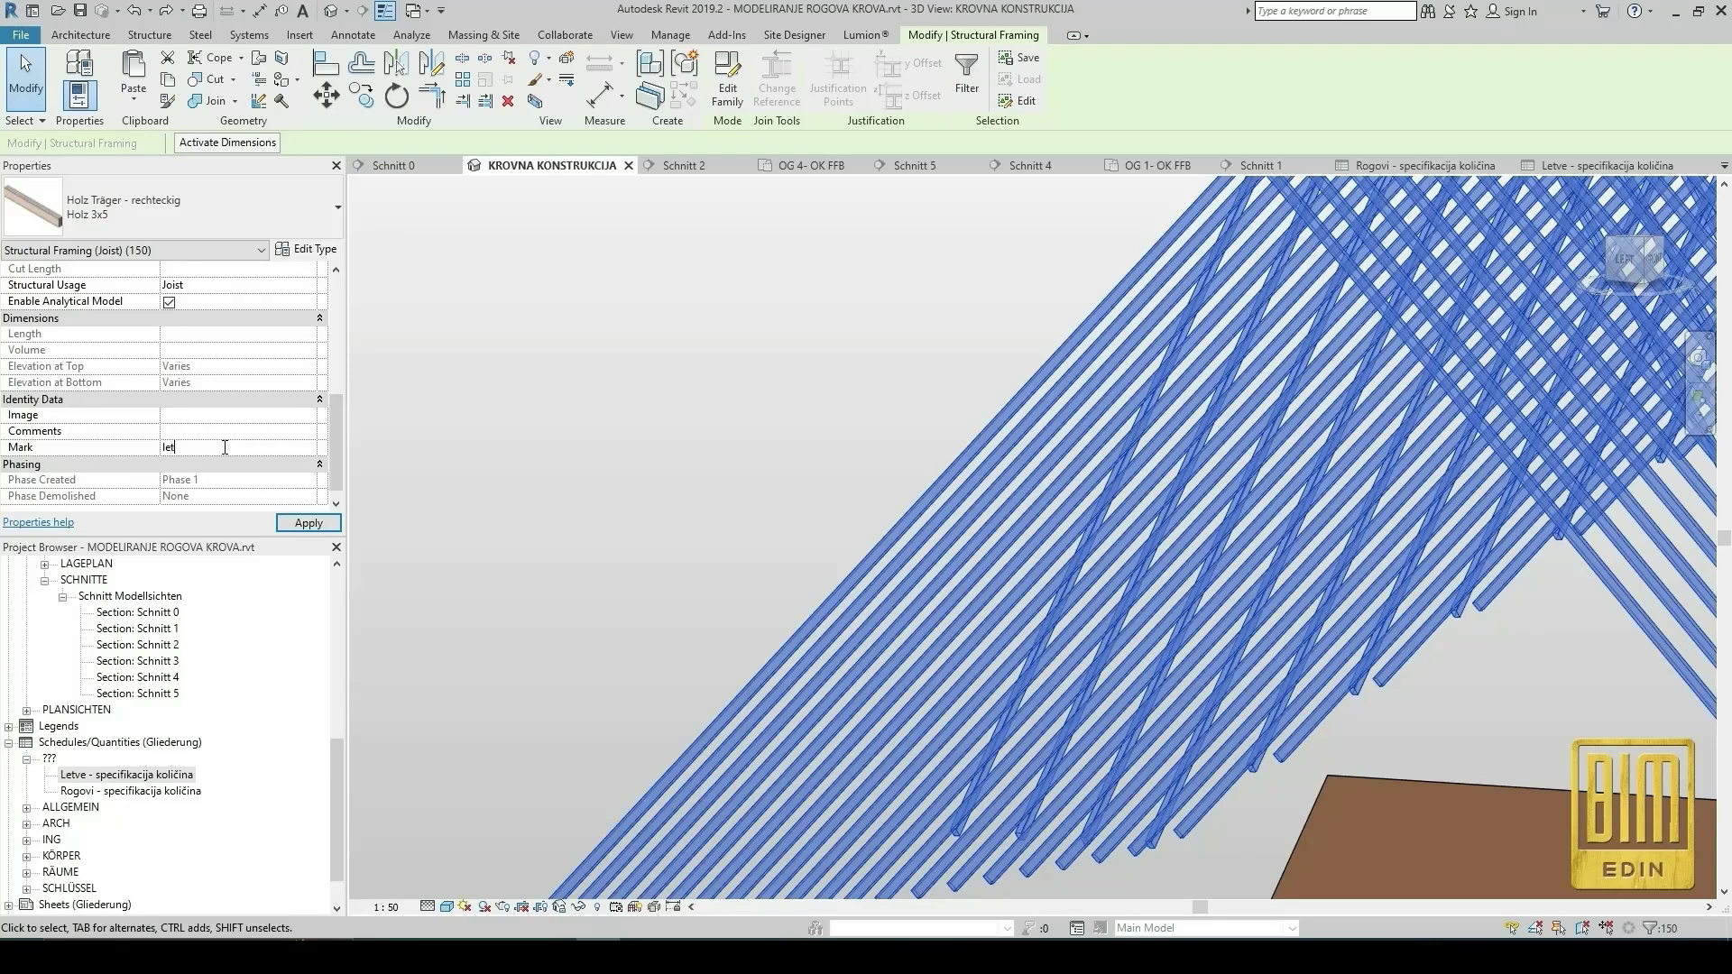
click(297, 520)
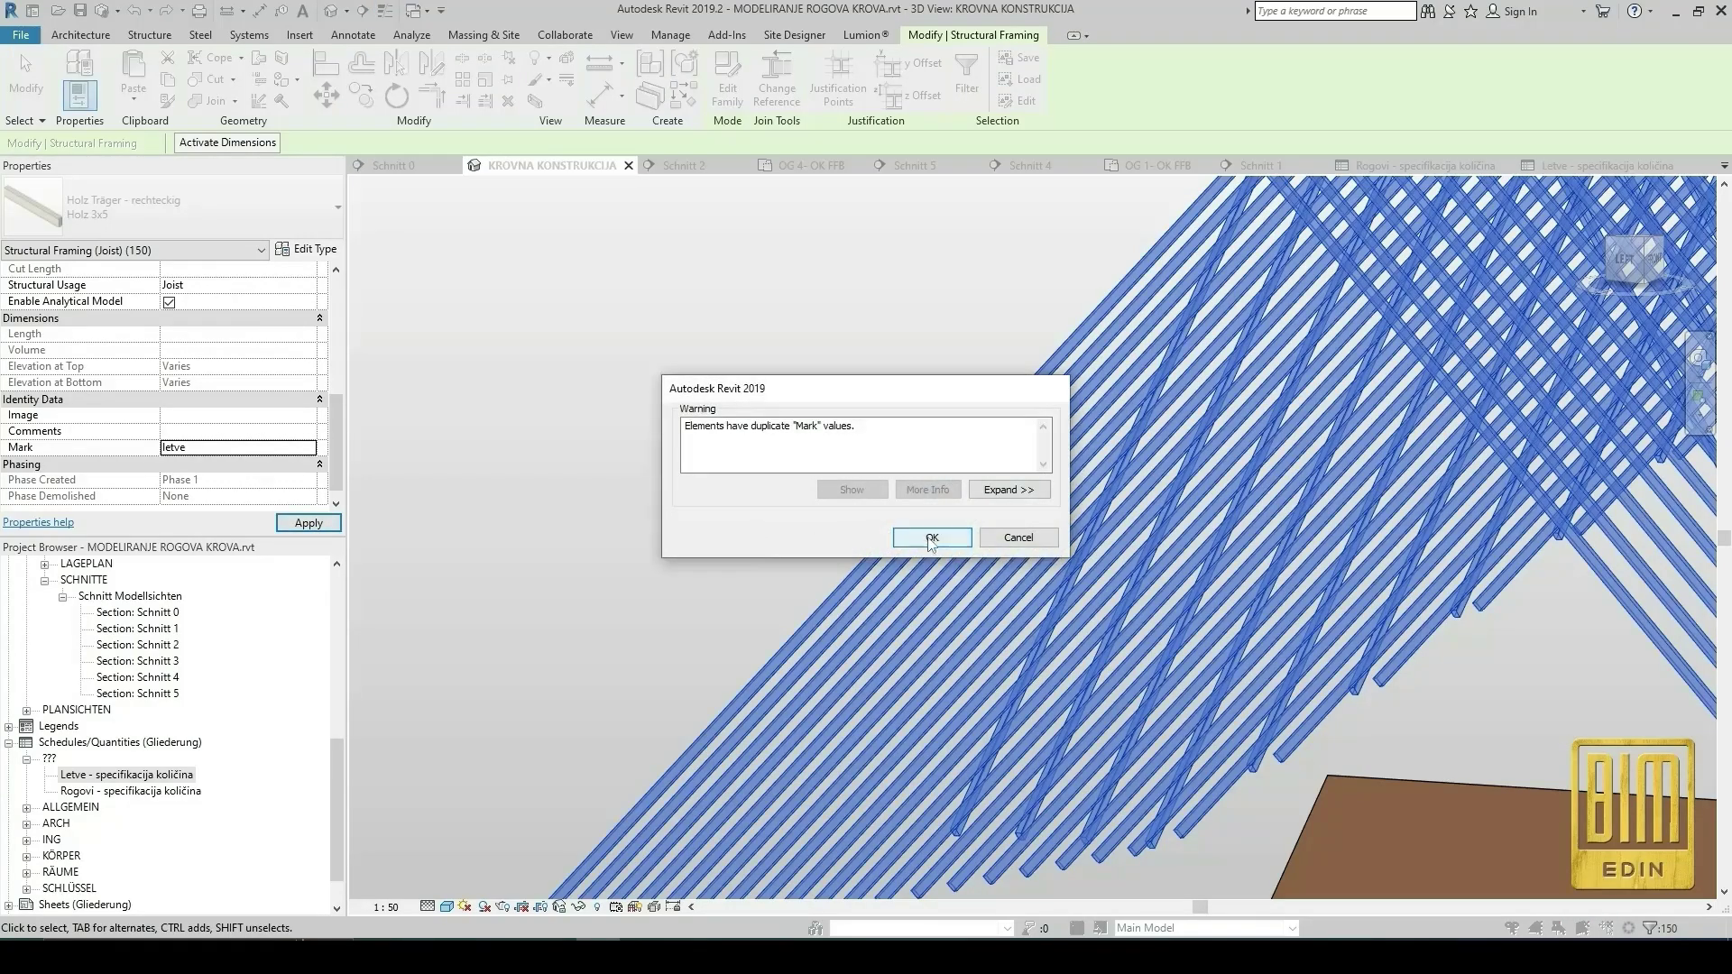
click(930, 538)
Select all Holz 5x5 battens in the entire project and set their Mark to "kontraletve", accepting duplicate marks.
shift+middle_drag(793, 708, 816, 588)
scroll(816, 588, up, 6)
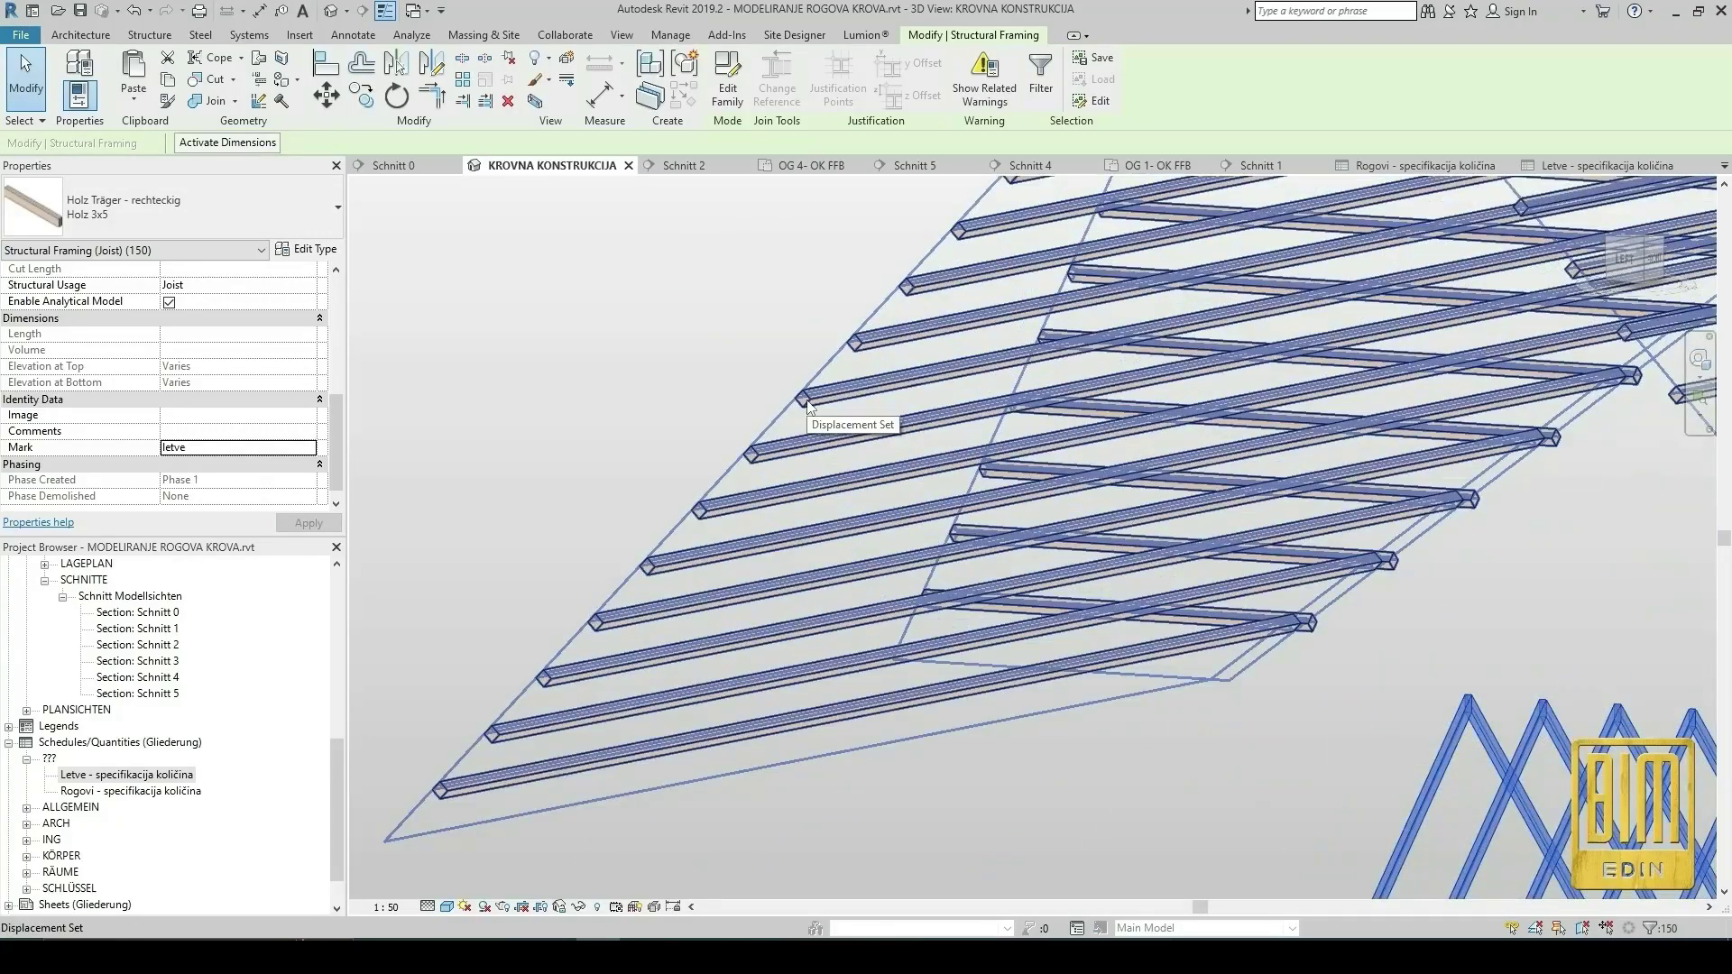
key(Escape)
click(805, 399)
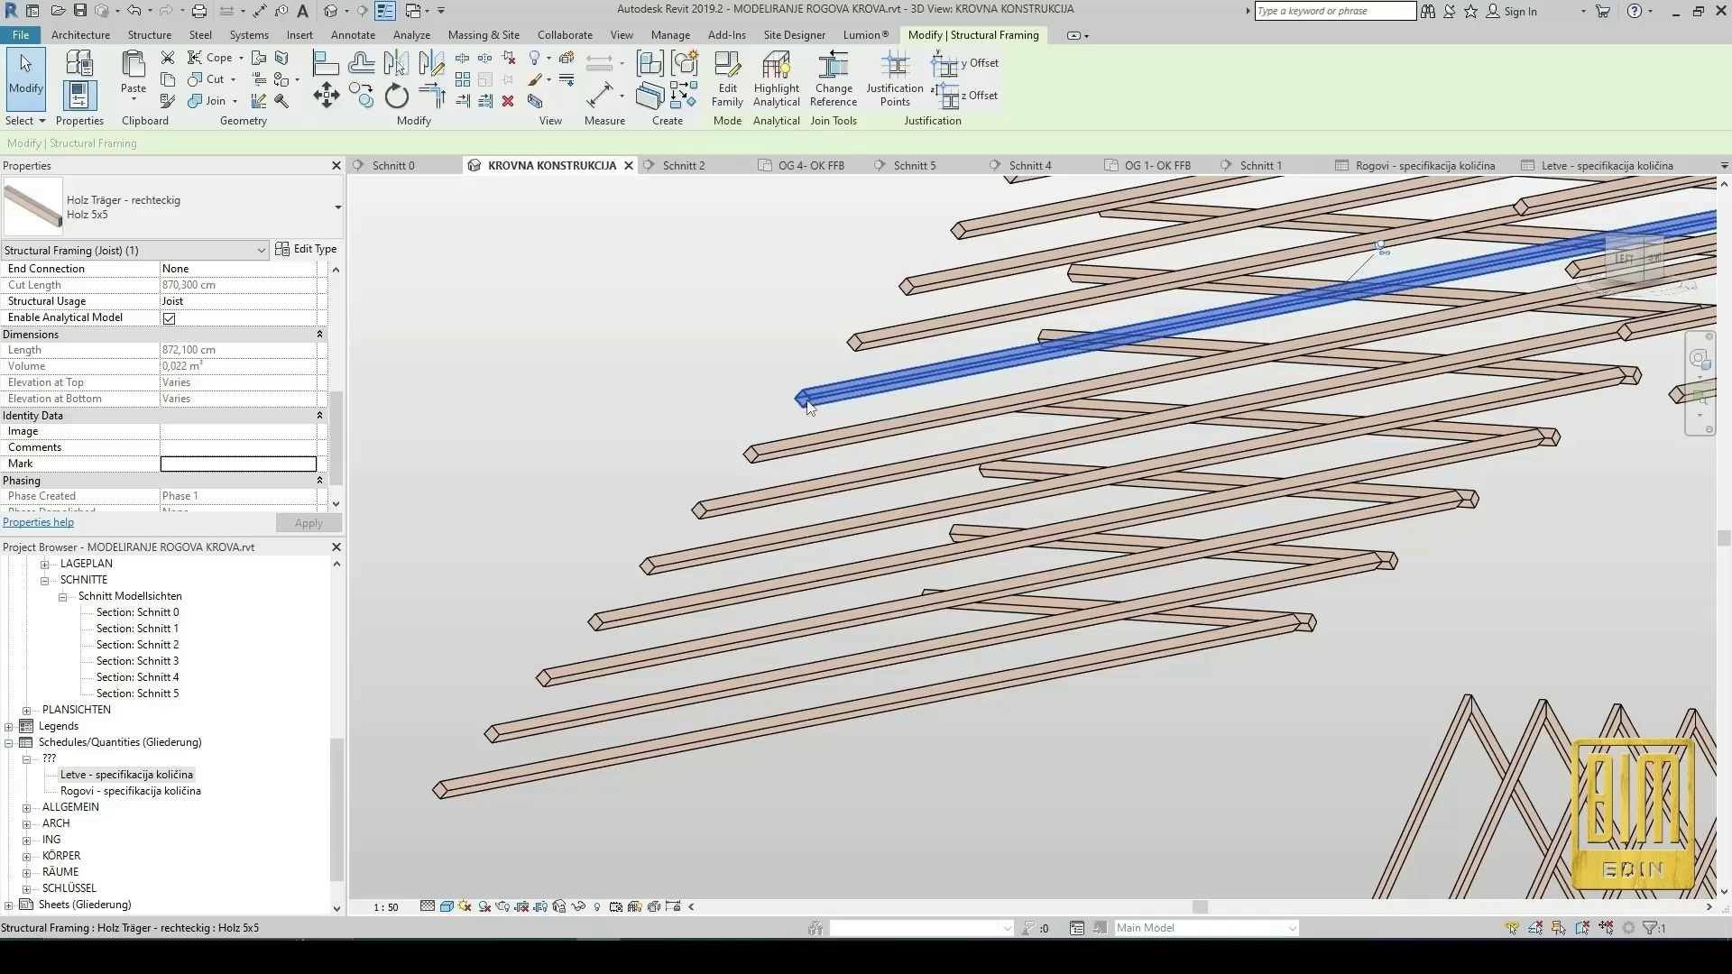
right_click(809, 406)
mouse_move(920, 683)
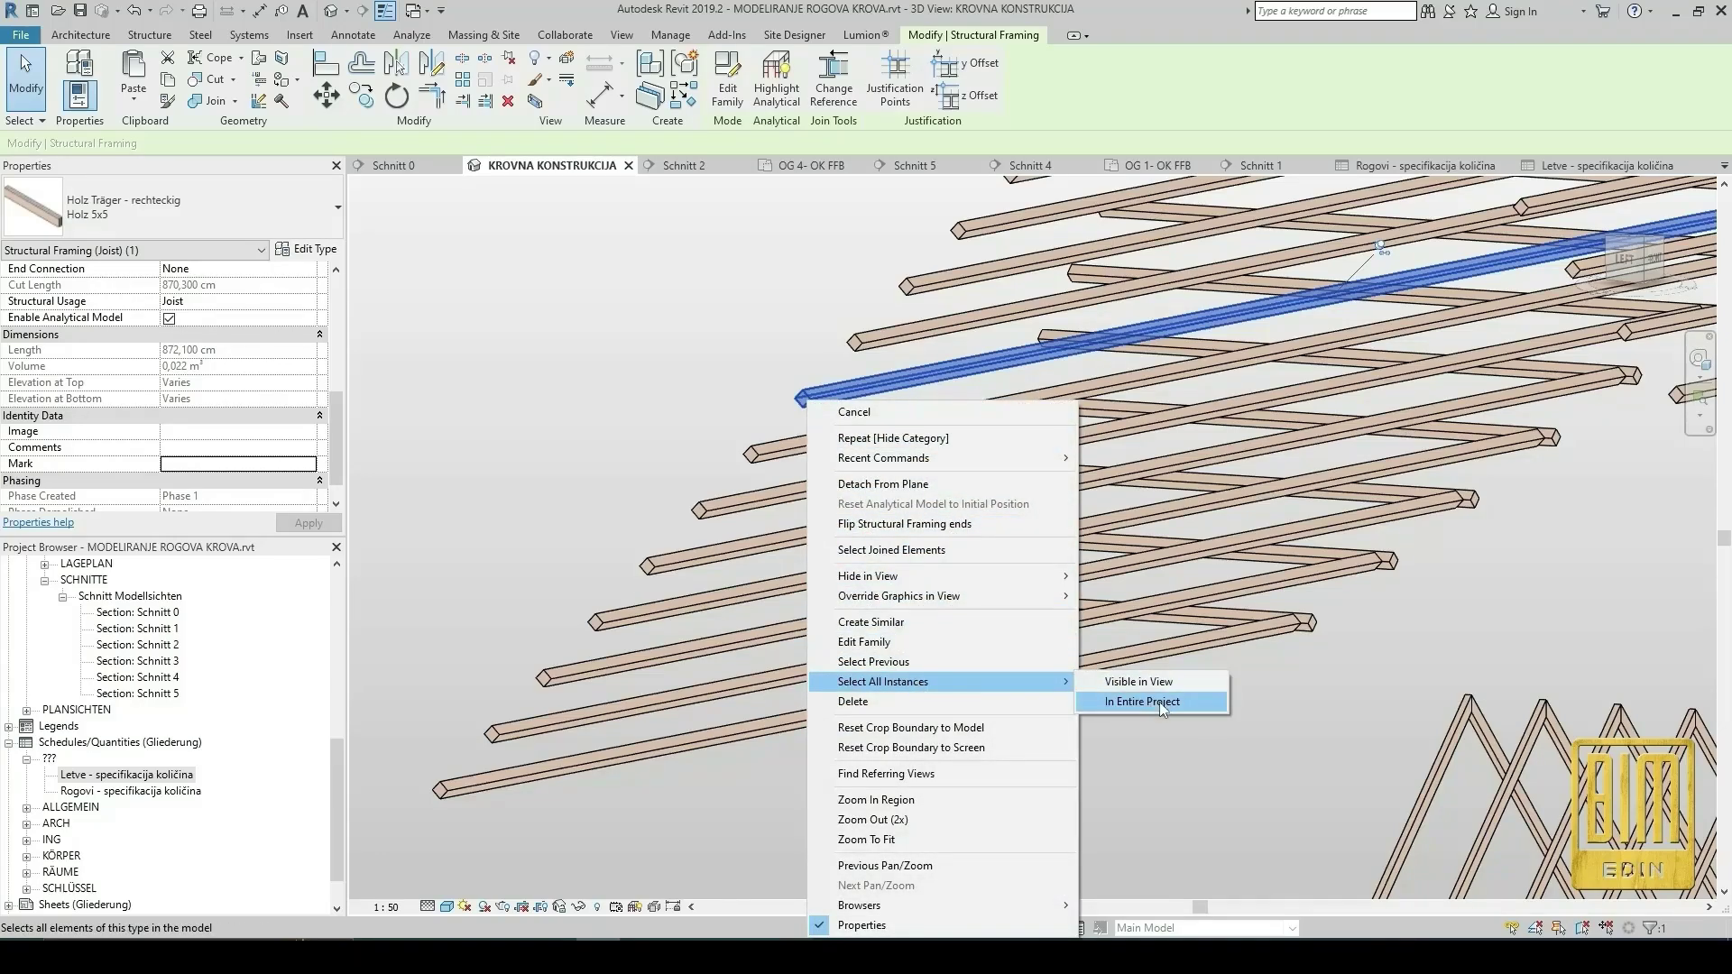
click(1162, 708)
click(257, 448)
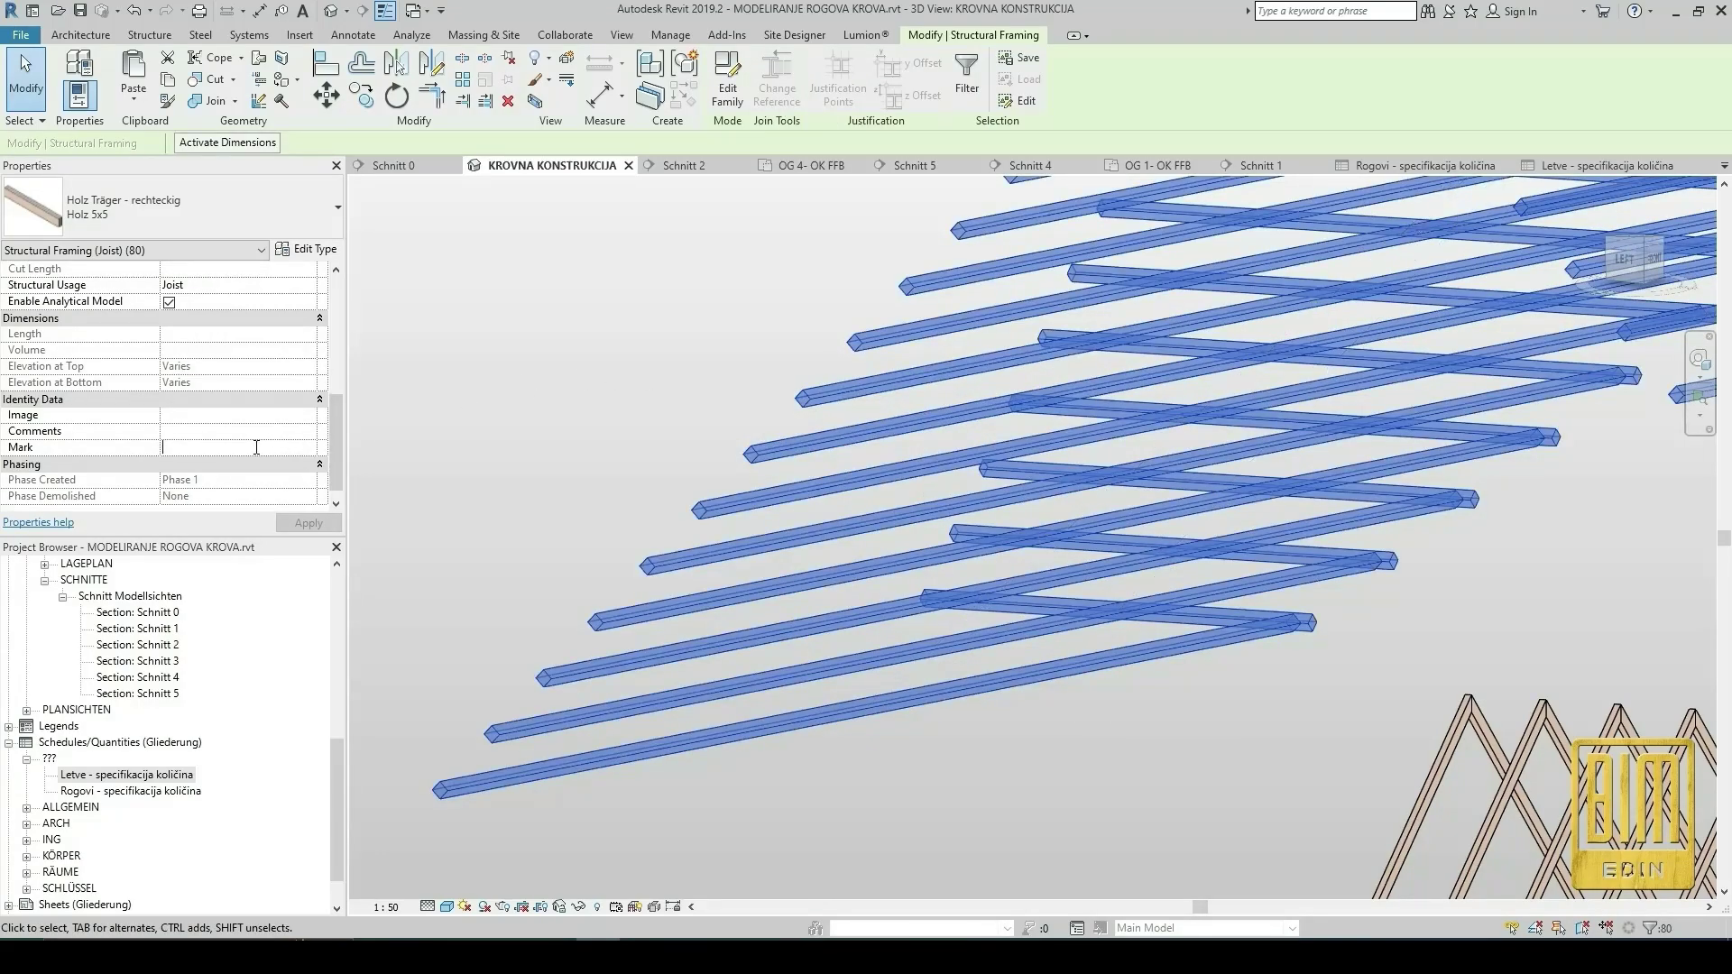
text(kontraletve)
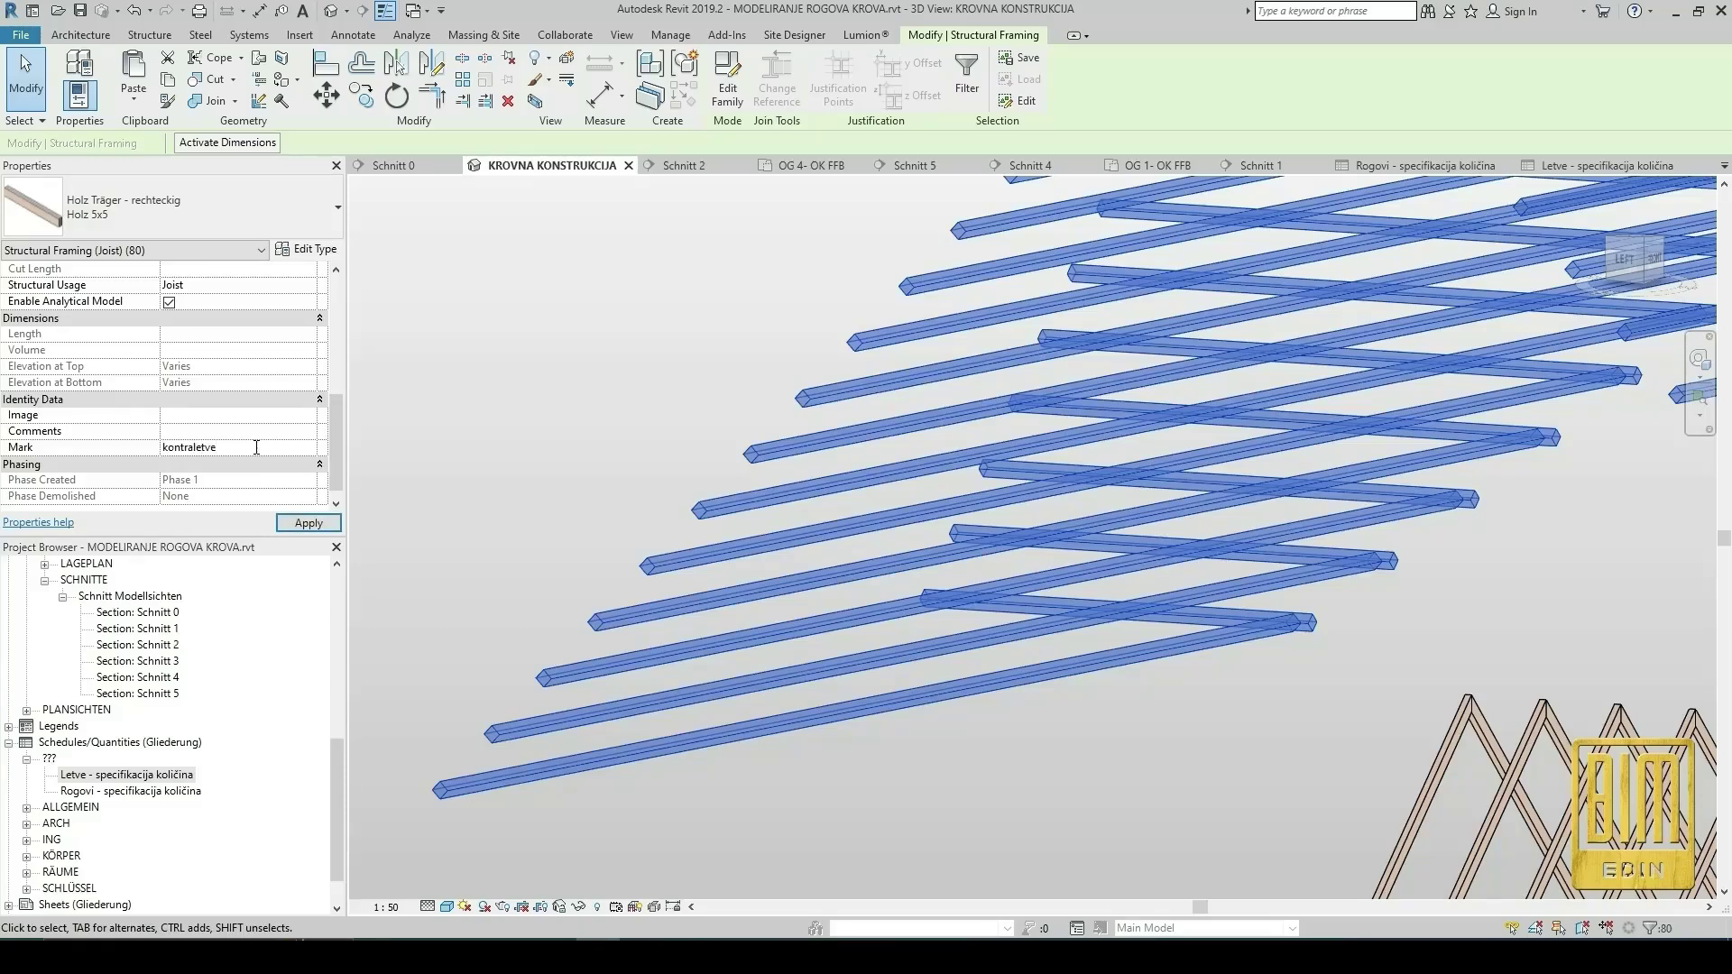
key(Return)
click(932, 537)
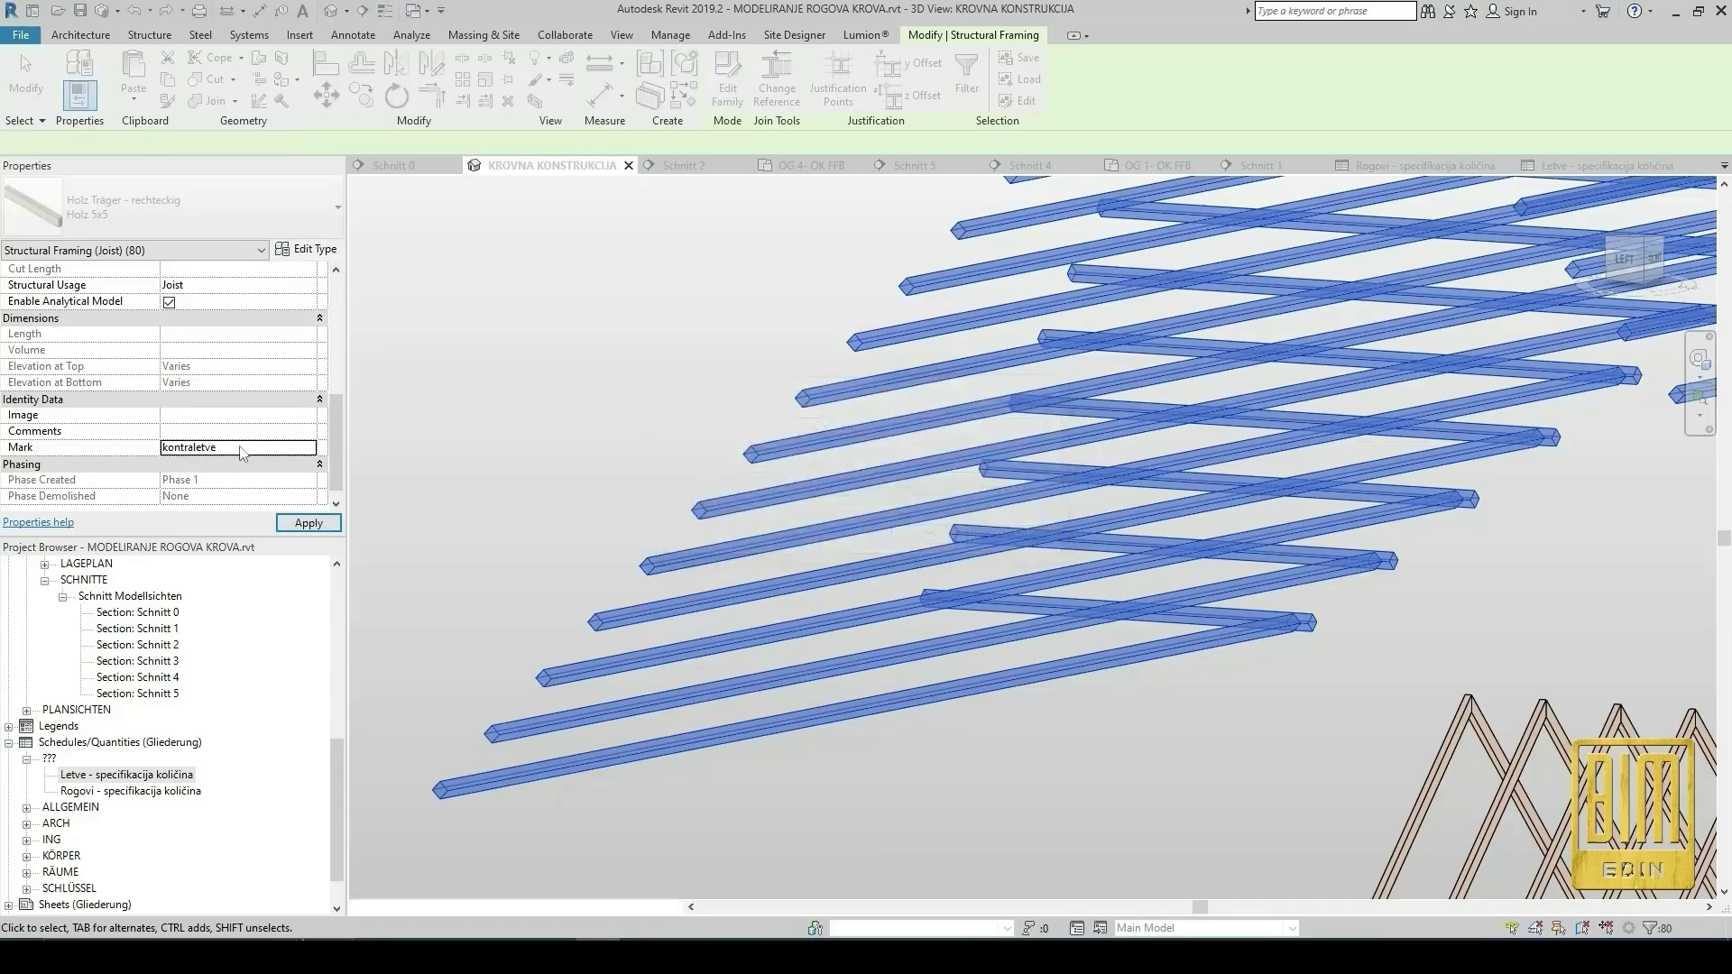
Capitalise the Mark of the selected Holz 5x5 battens to read "Kontraletve".
click(169, 448)
key(BackSpace)
text(K)
click(282, 520)
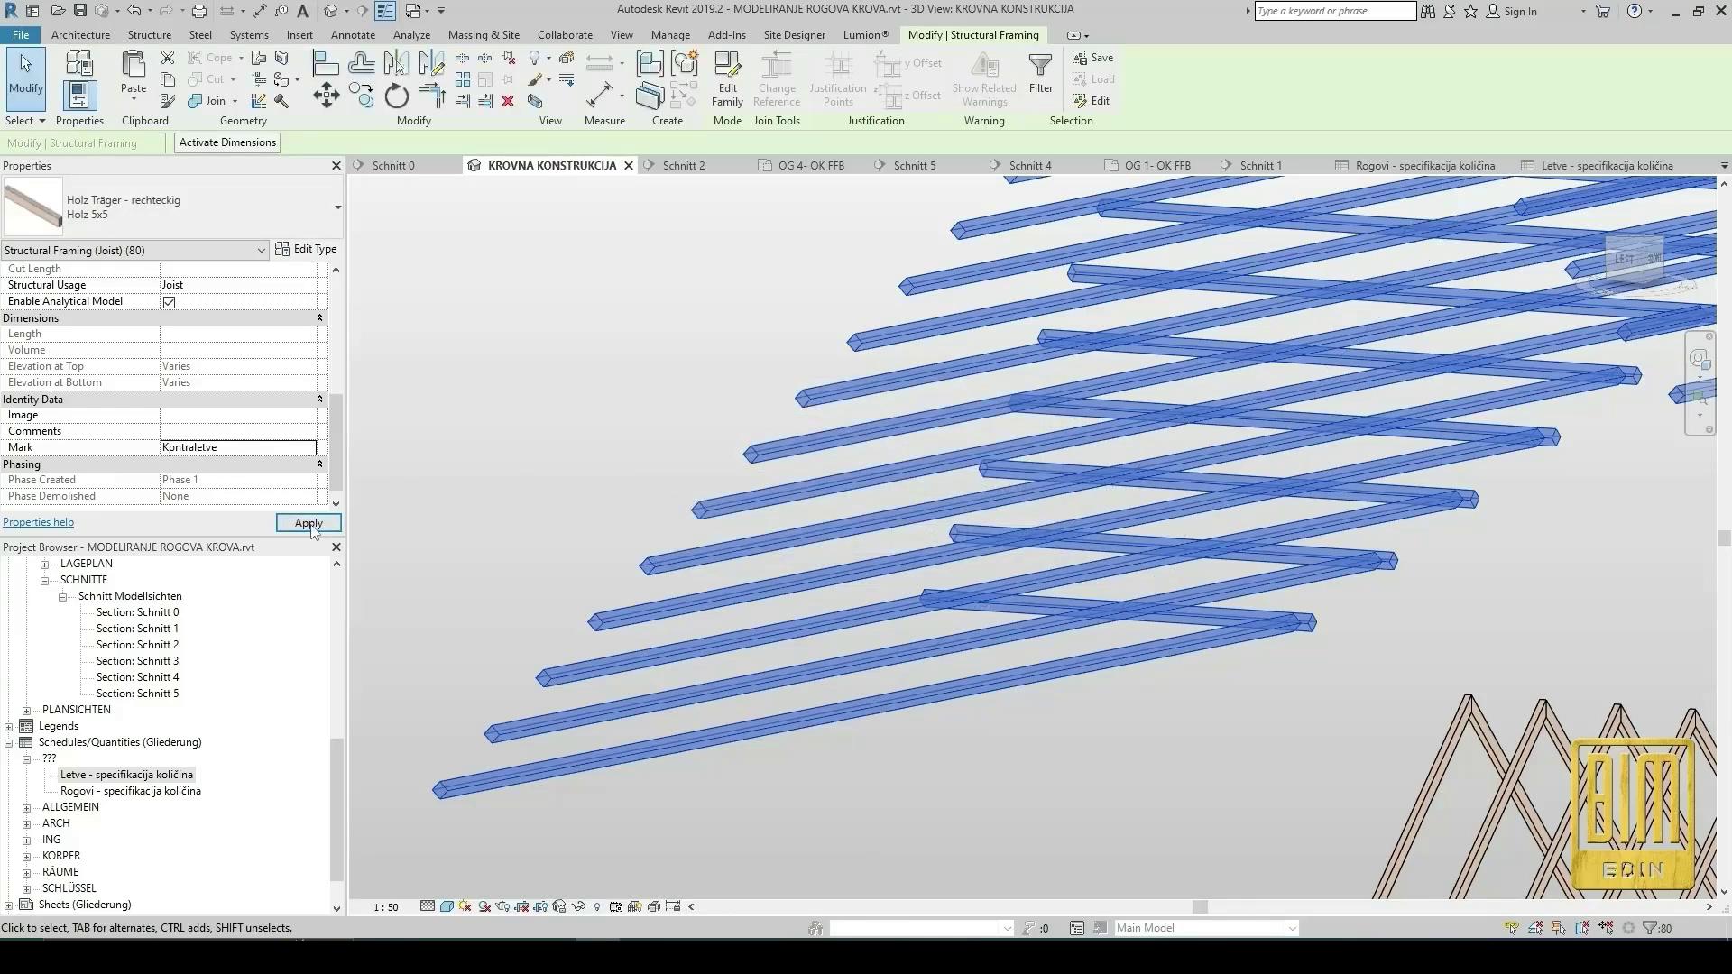
Examine the exploded roof layers, including the brown sheathing layer's displacement set.
scroll(756, 591, down, 3)
scroll(756, 591, down, 5)
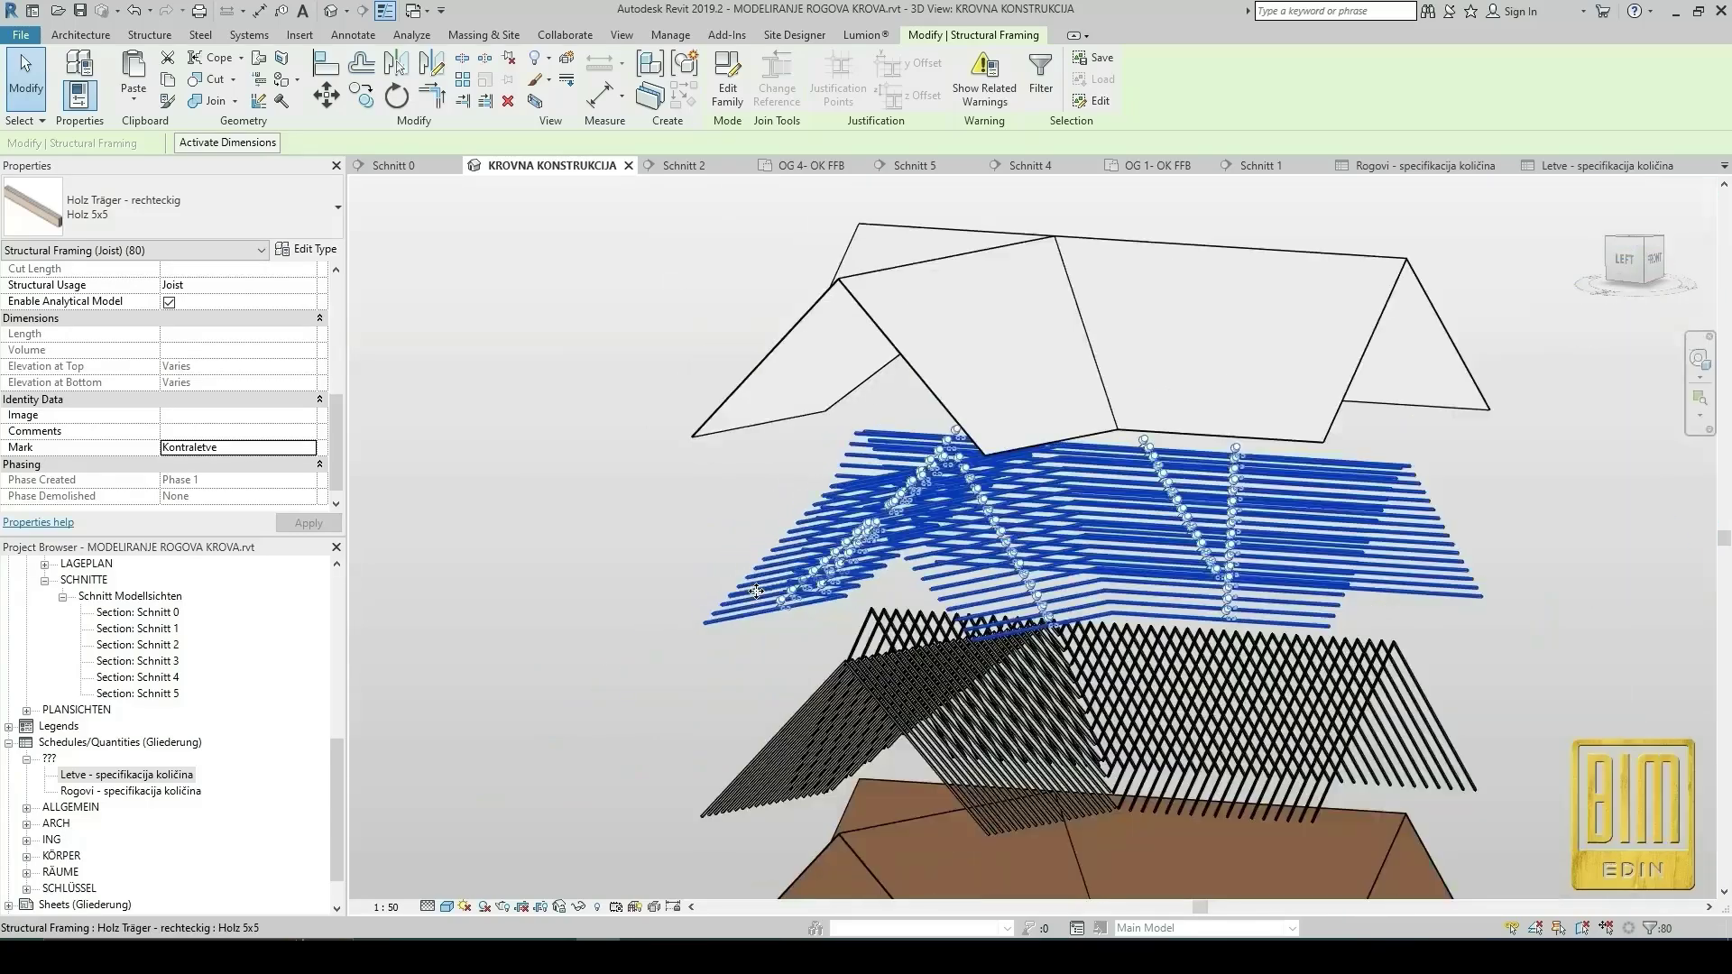
click(611, 545)
scroll(886, 651, up, 3)
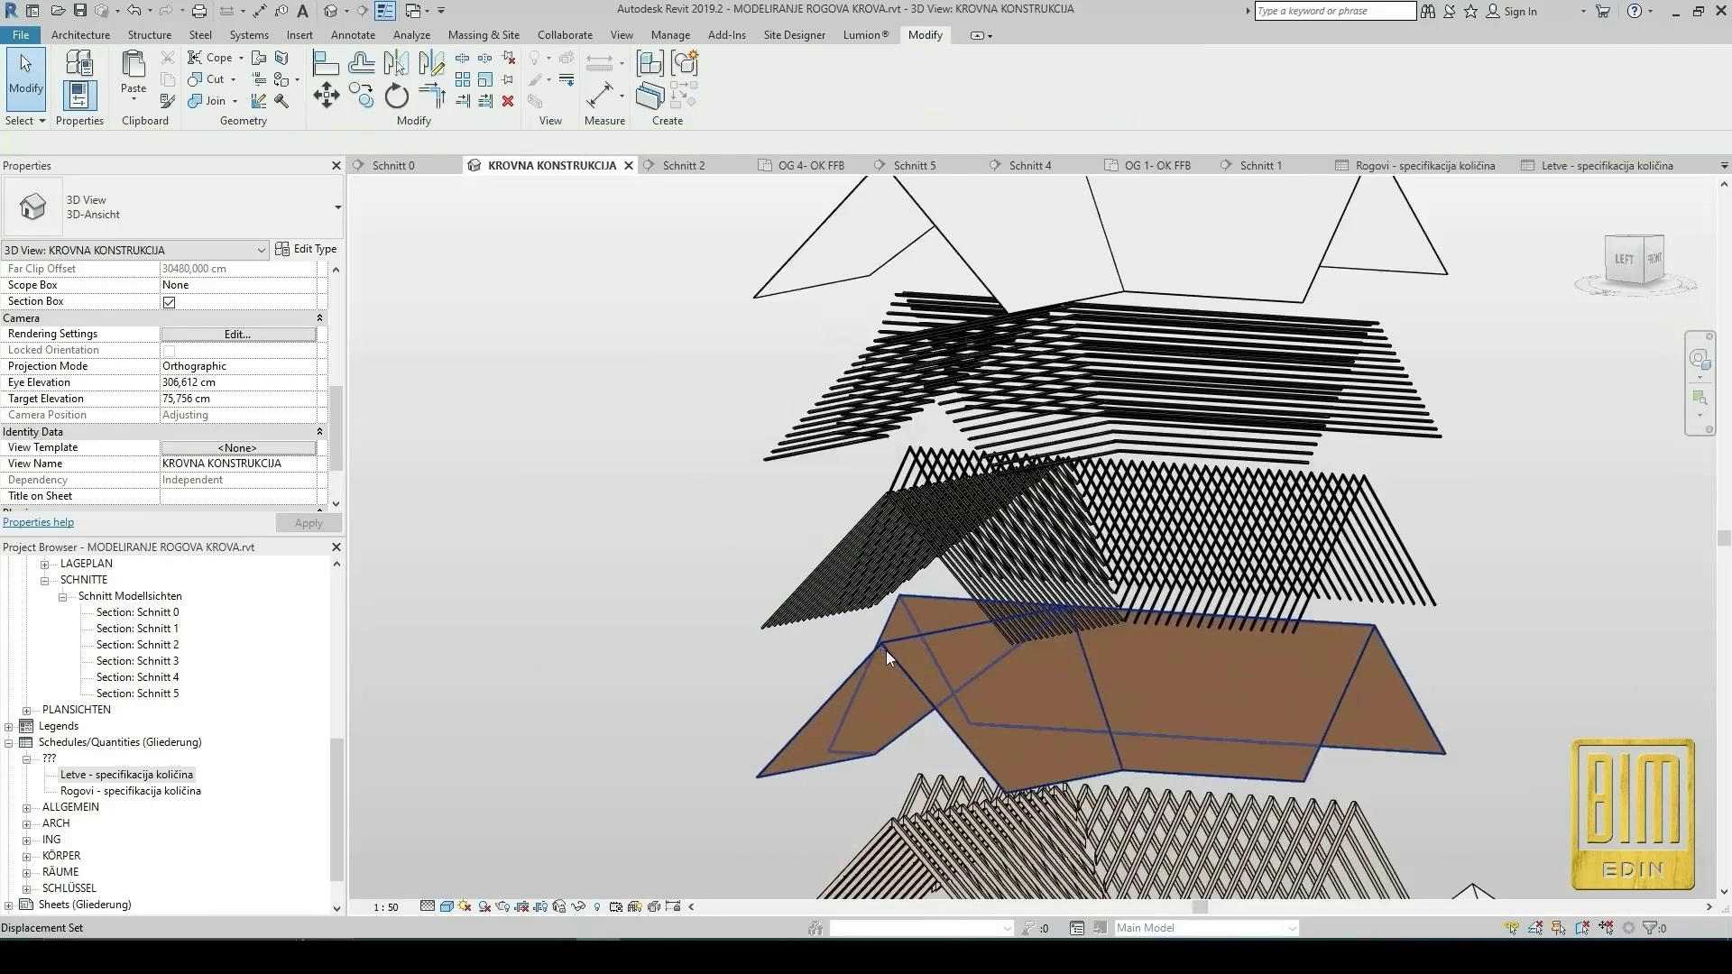
click(886, 653)
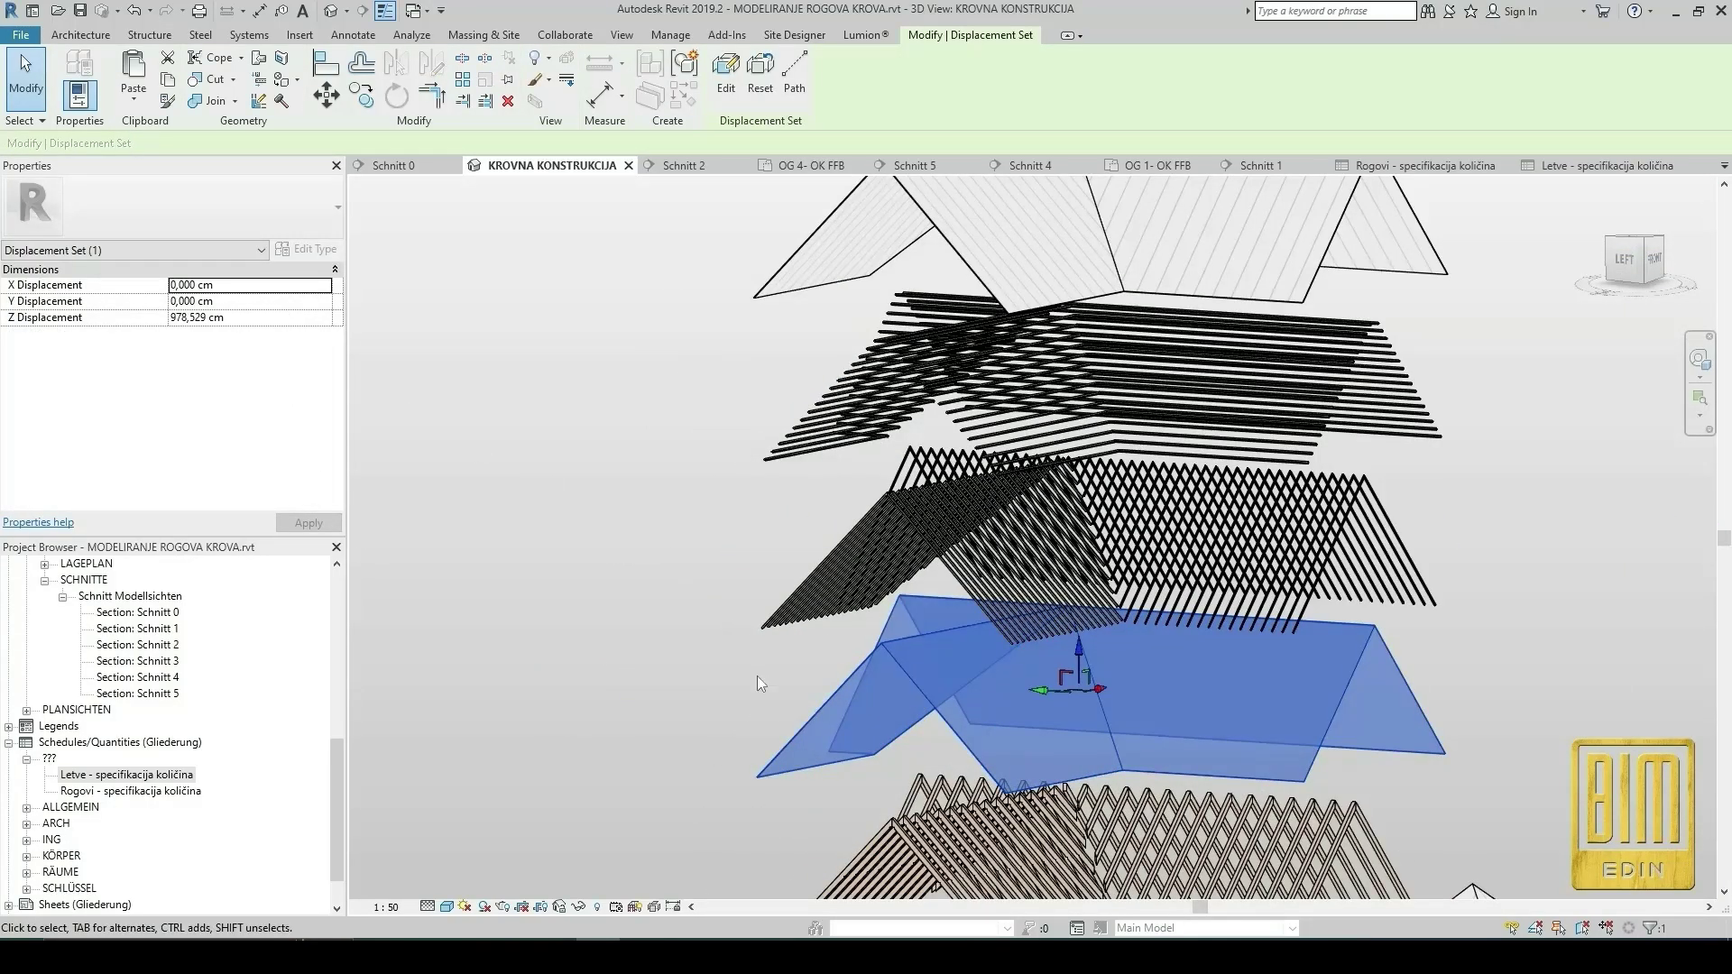
click(624, 640)
scroll(835, 696, down, 4)
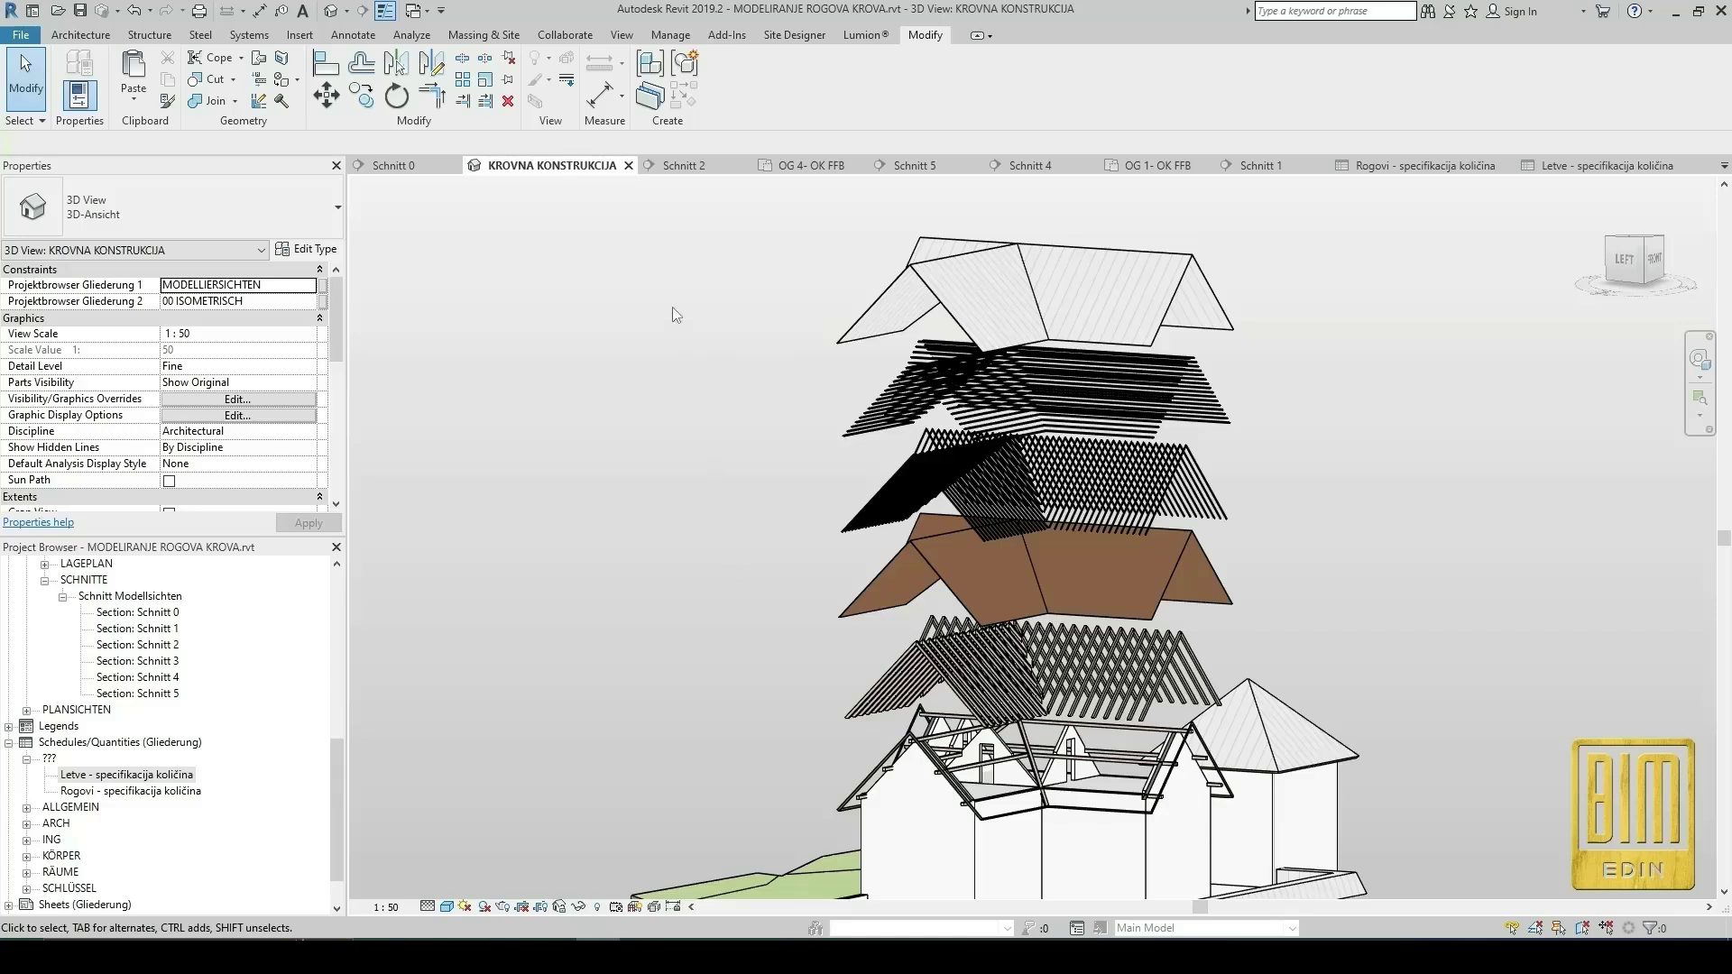
In the "Letve - specifikacija količina" schedule, change the filter to Mark equals "letve".
click(1565, 172)
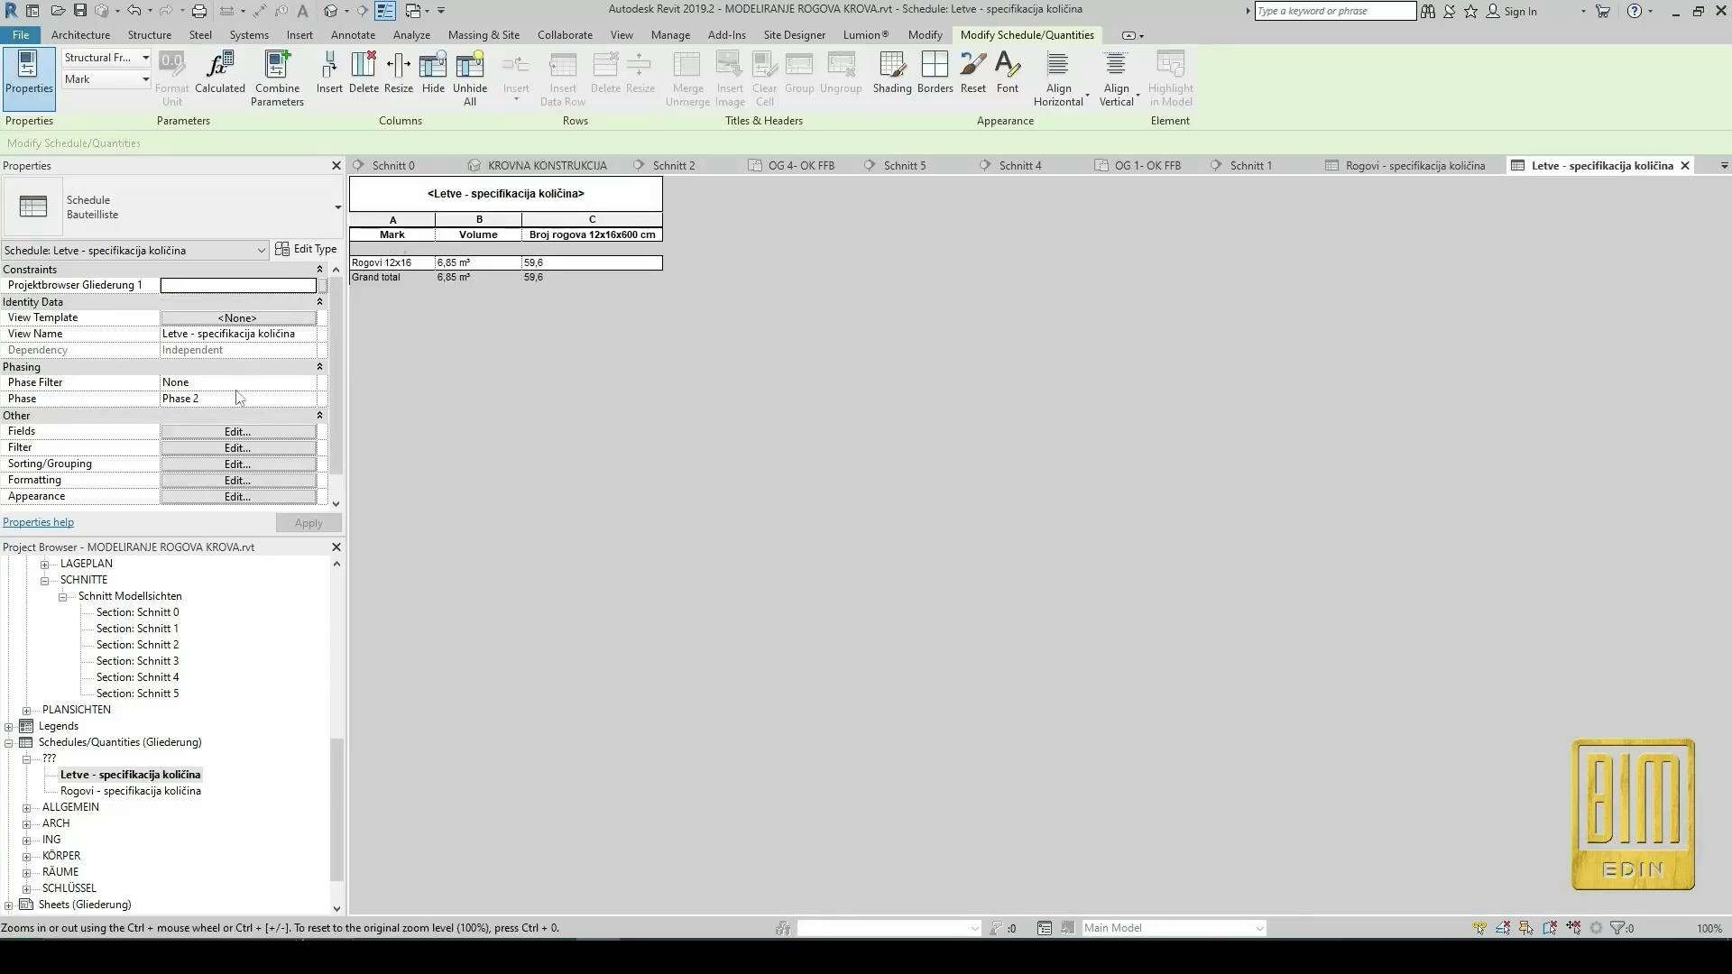
click(242, 448)
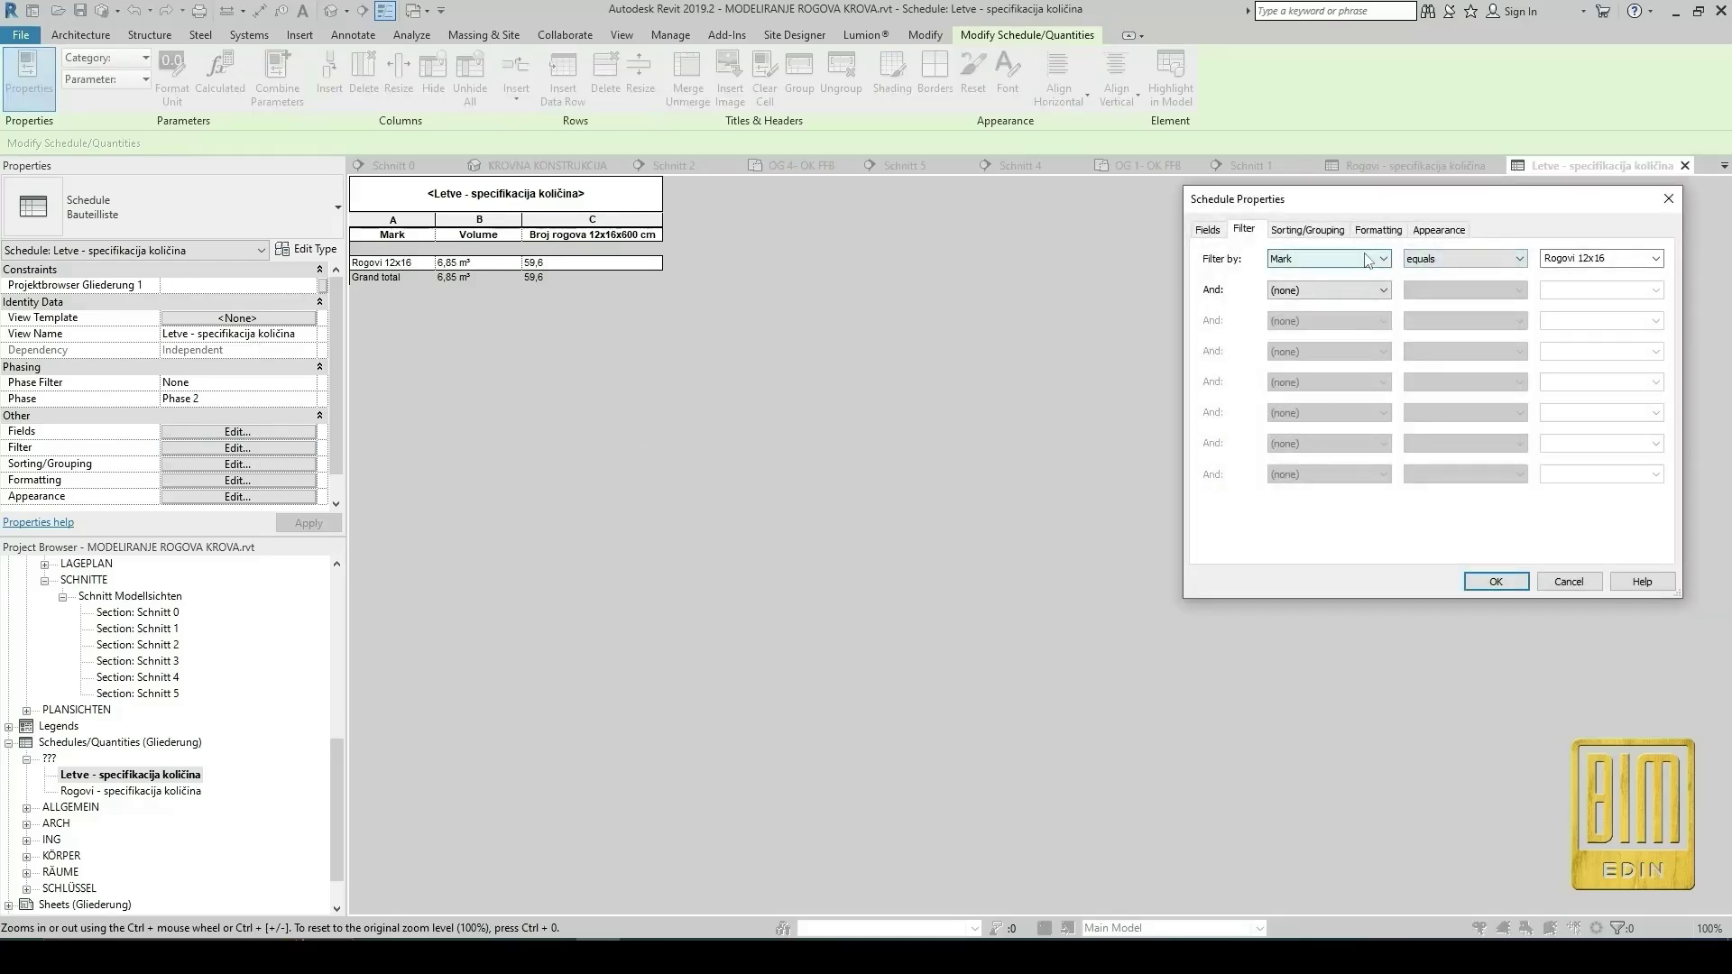
click(1369, 259)
click(1368, 260)
click(1656, 259)
click(1570, 287)
click(1498, 578)
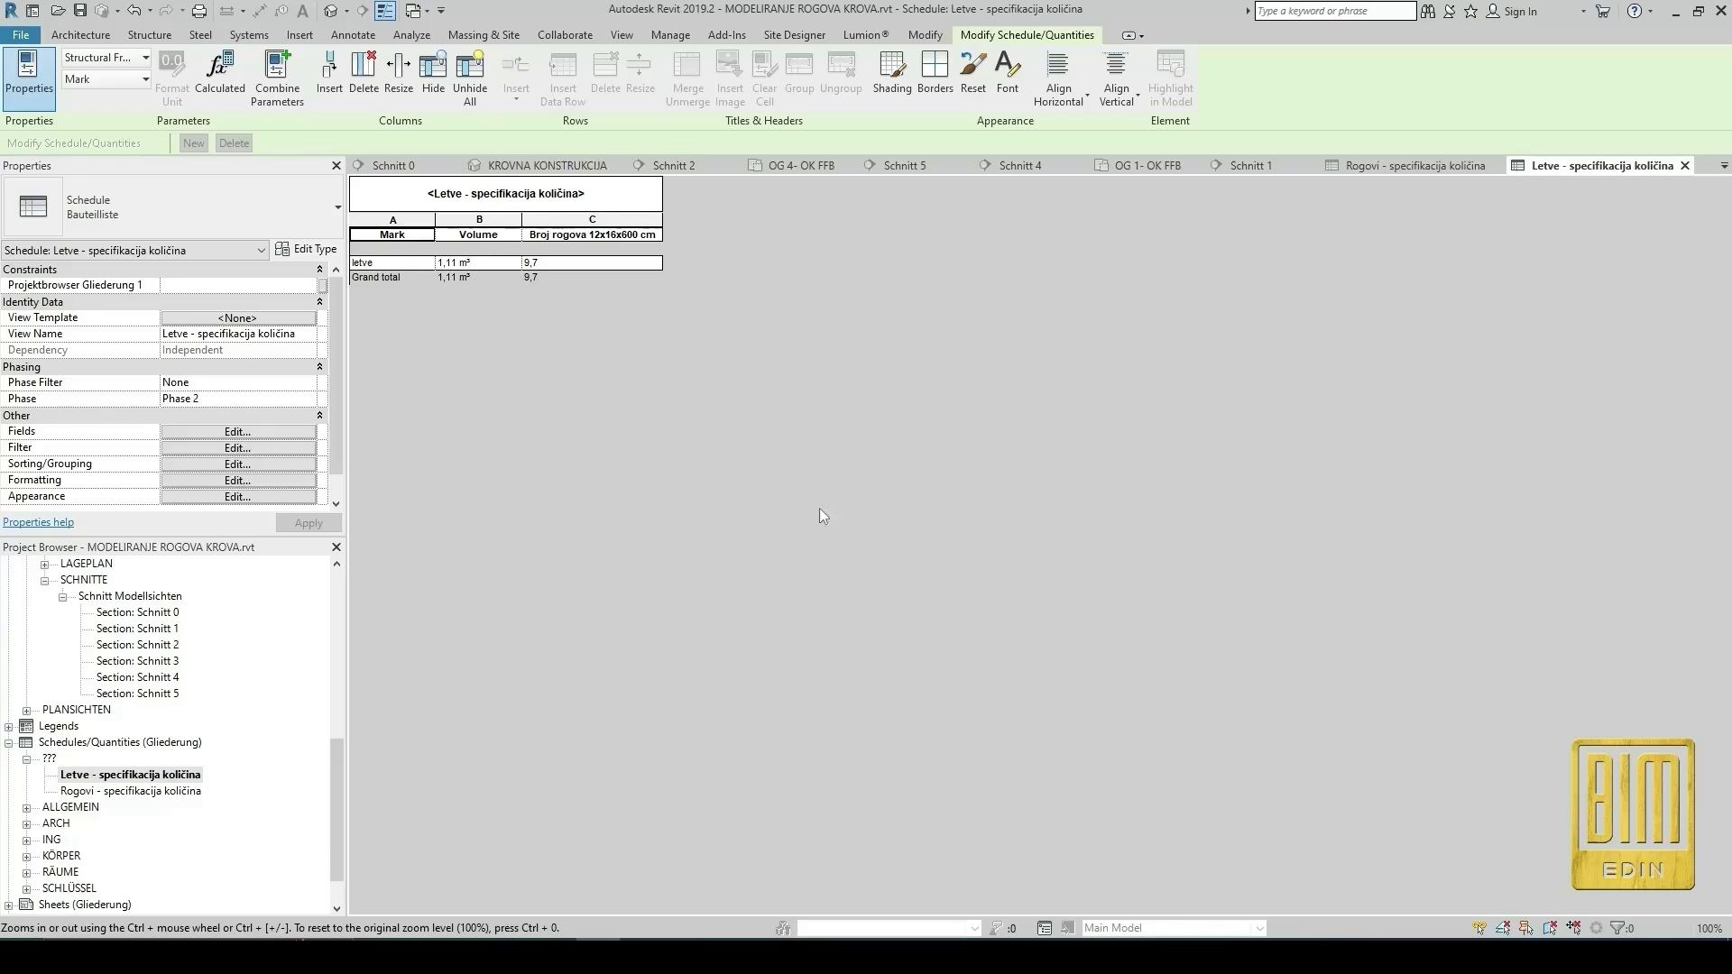
mouse_move(465, 957)
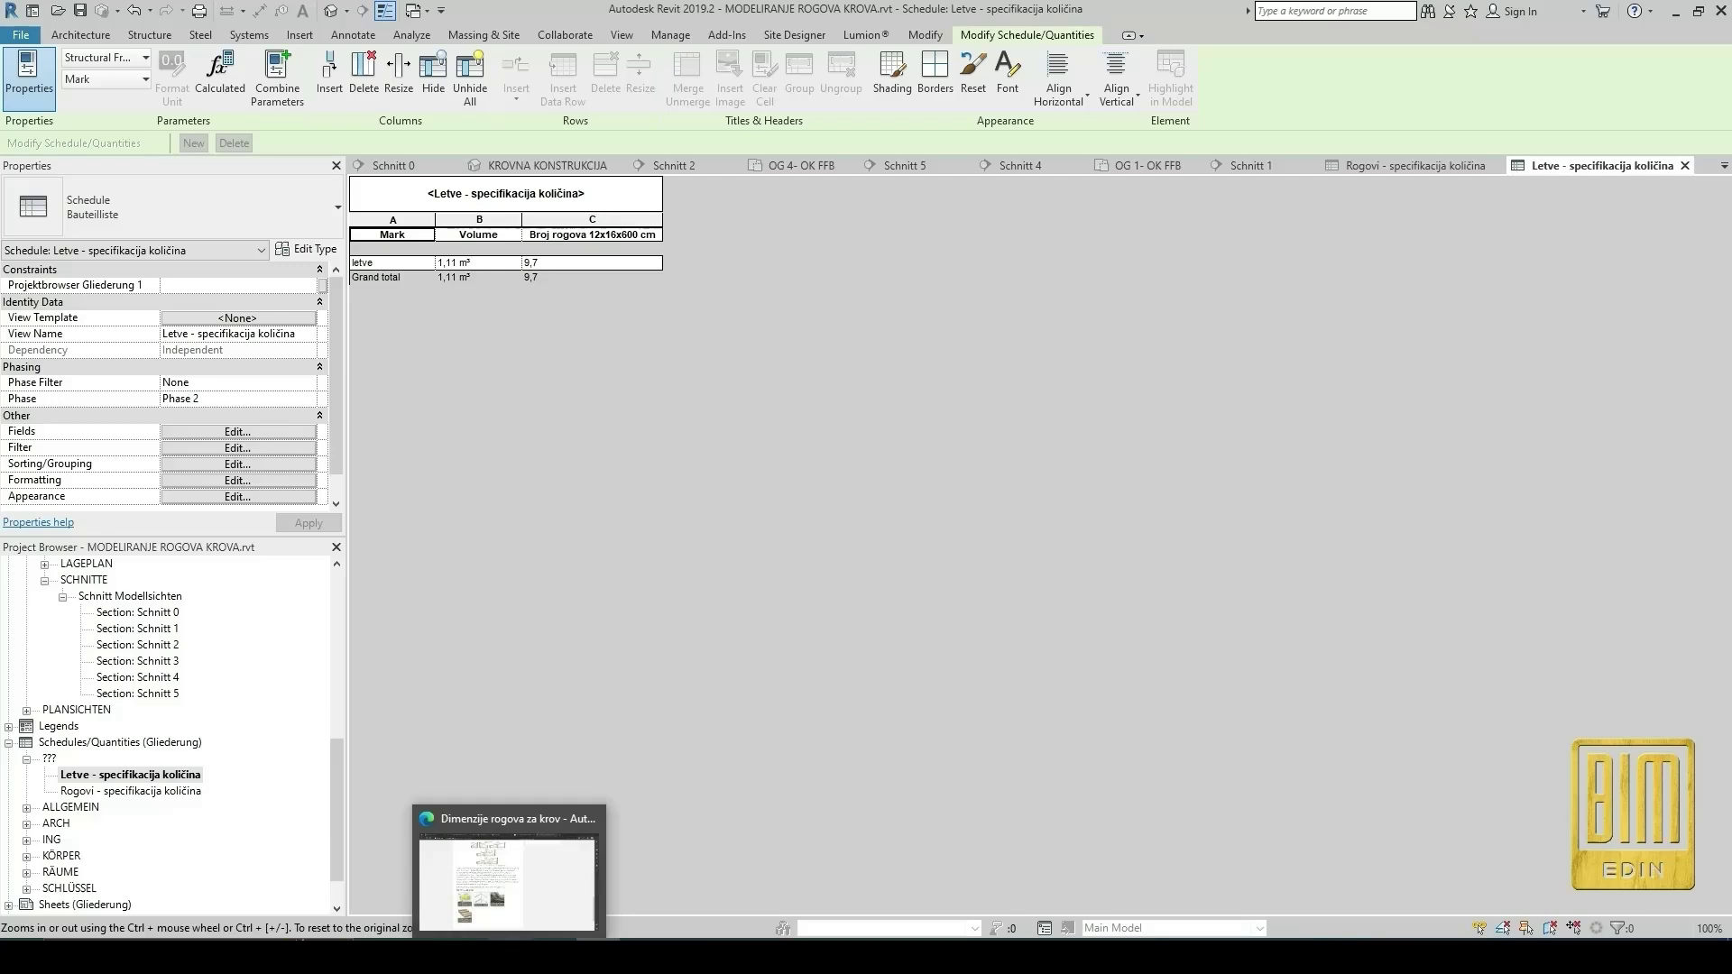
click(695, 488)
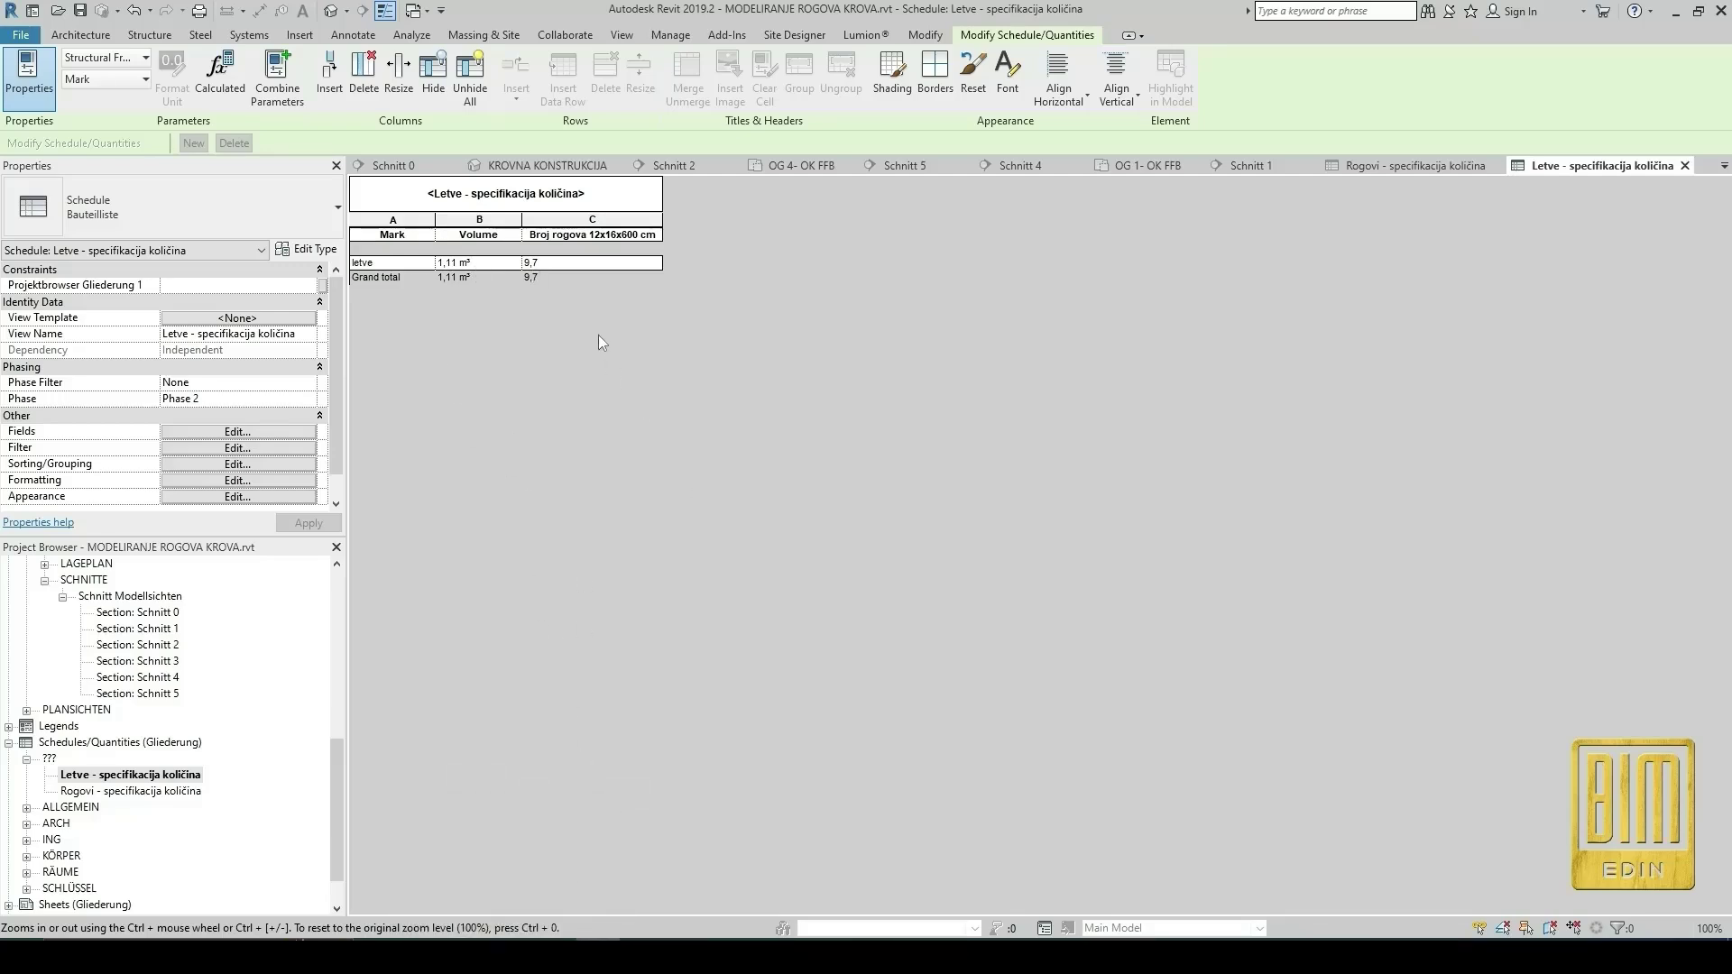
Rename the calculated field "Broj rogova 12x16x600 cm" in the Letve schedule to "Letve 3x5x500 cm".
click(244, 482)
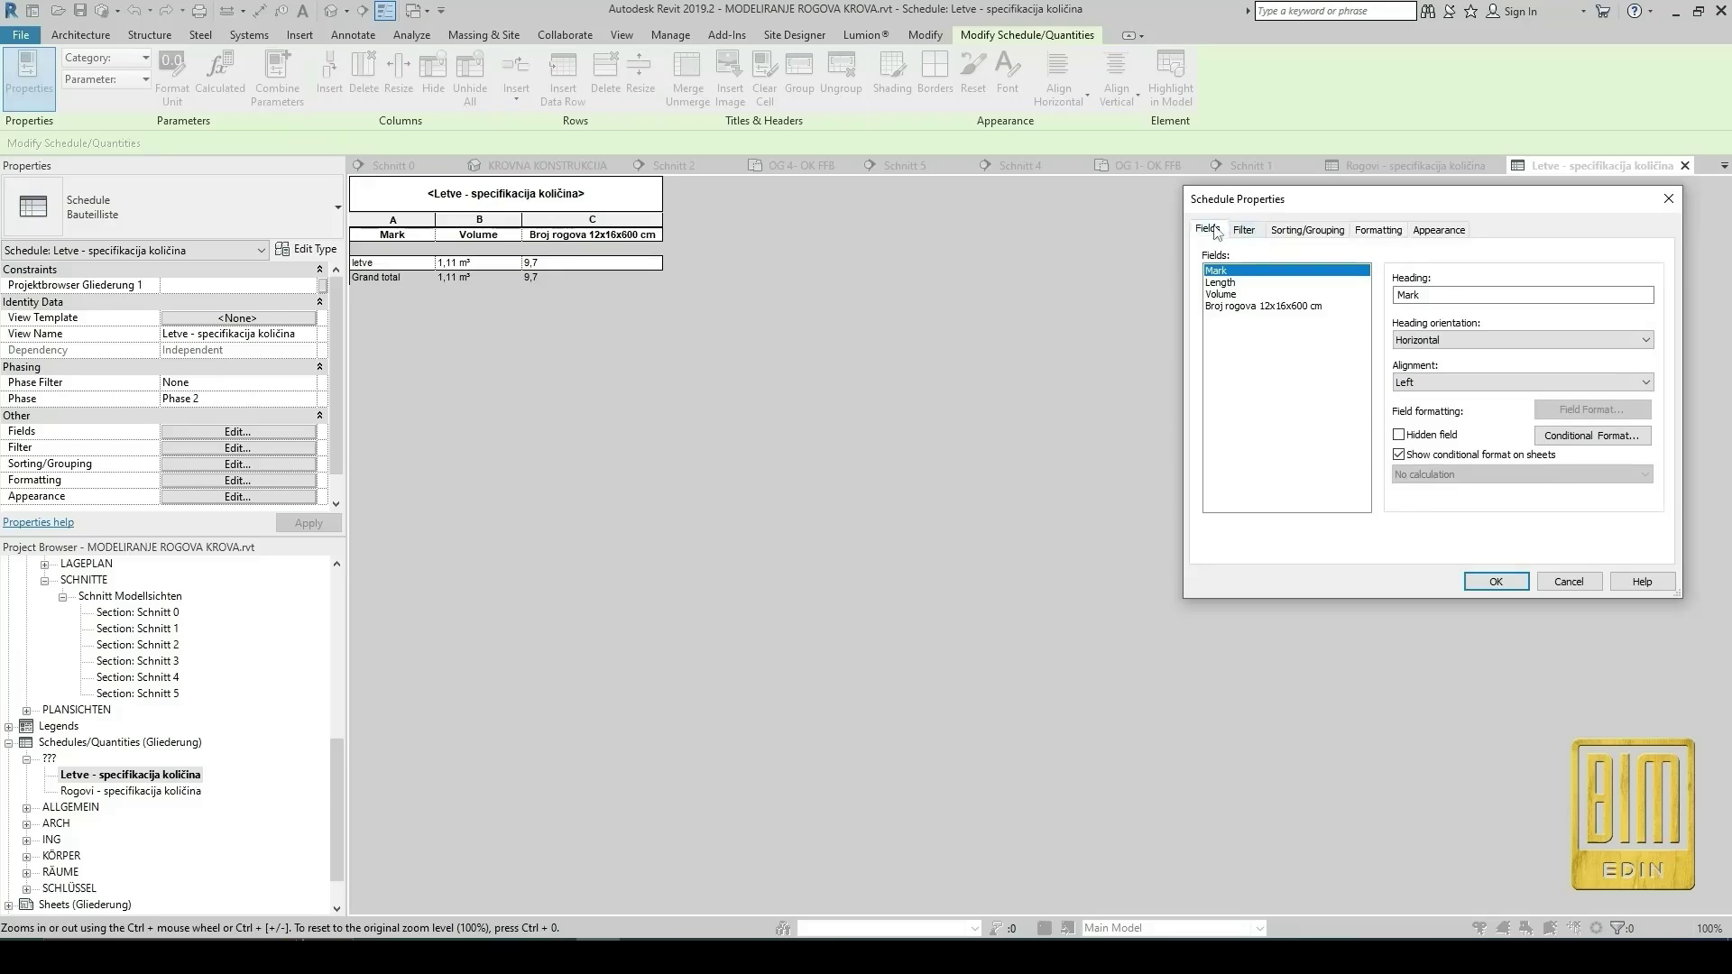
click(1208, 230)
click(1492, 354)
click(1476, 512)
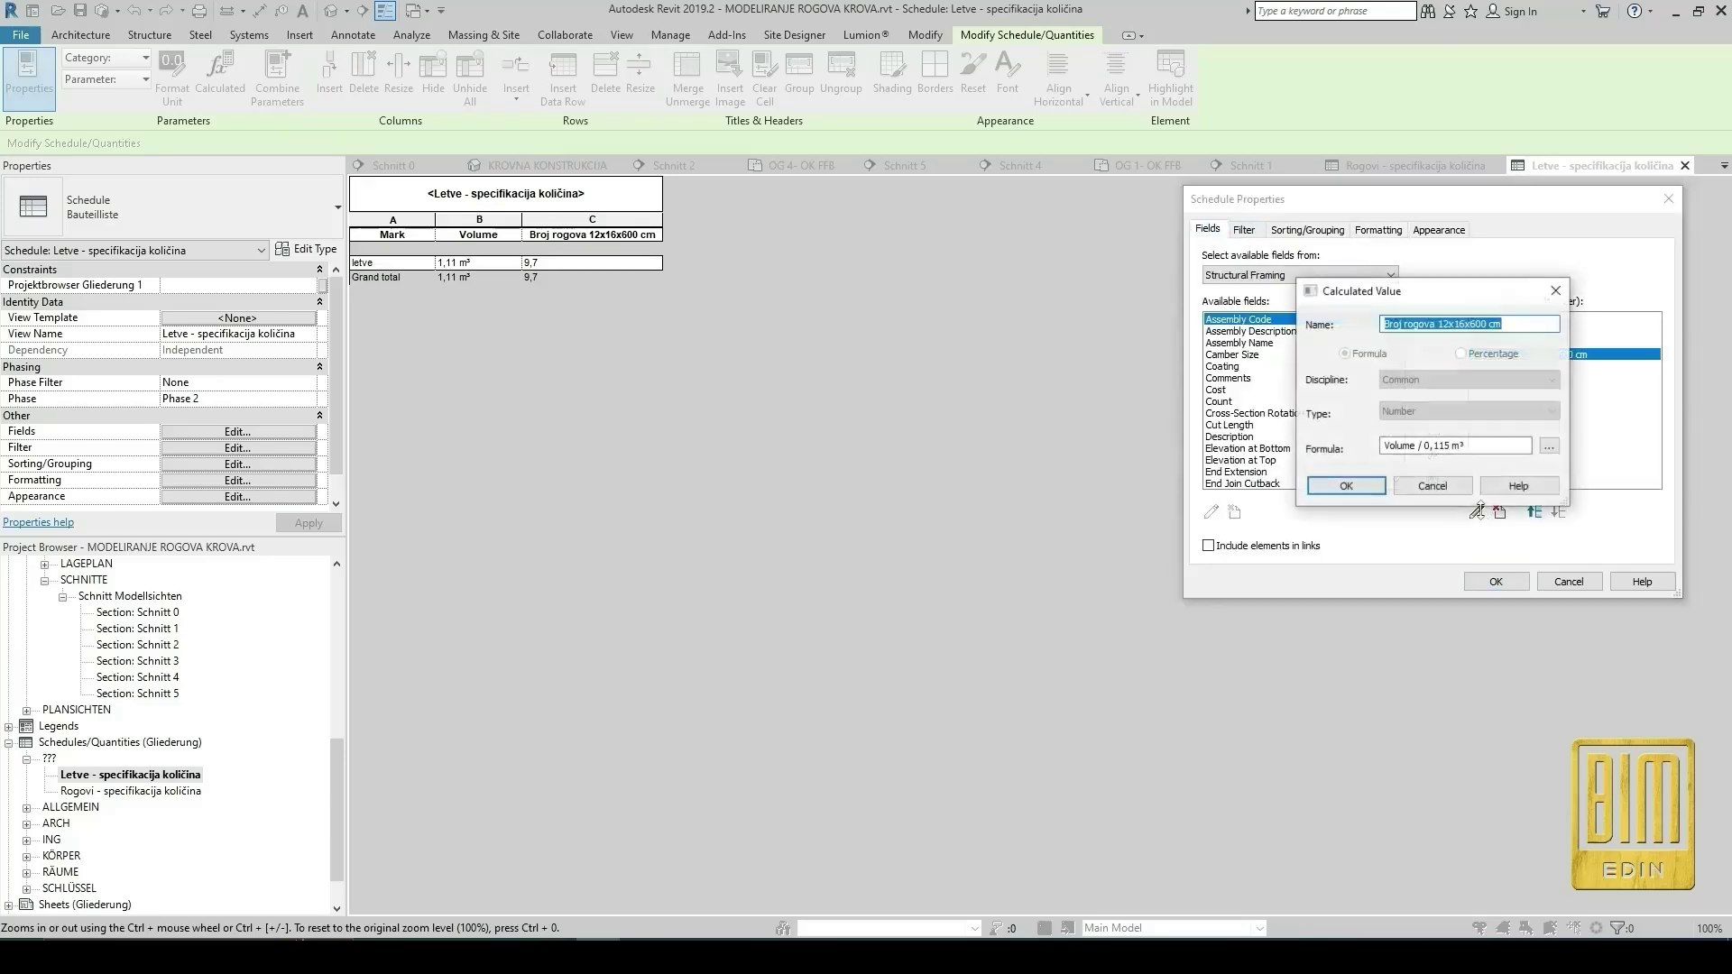
double_click(1418, 325)
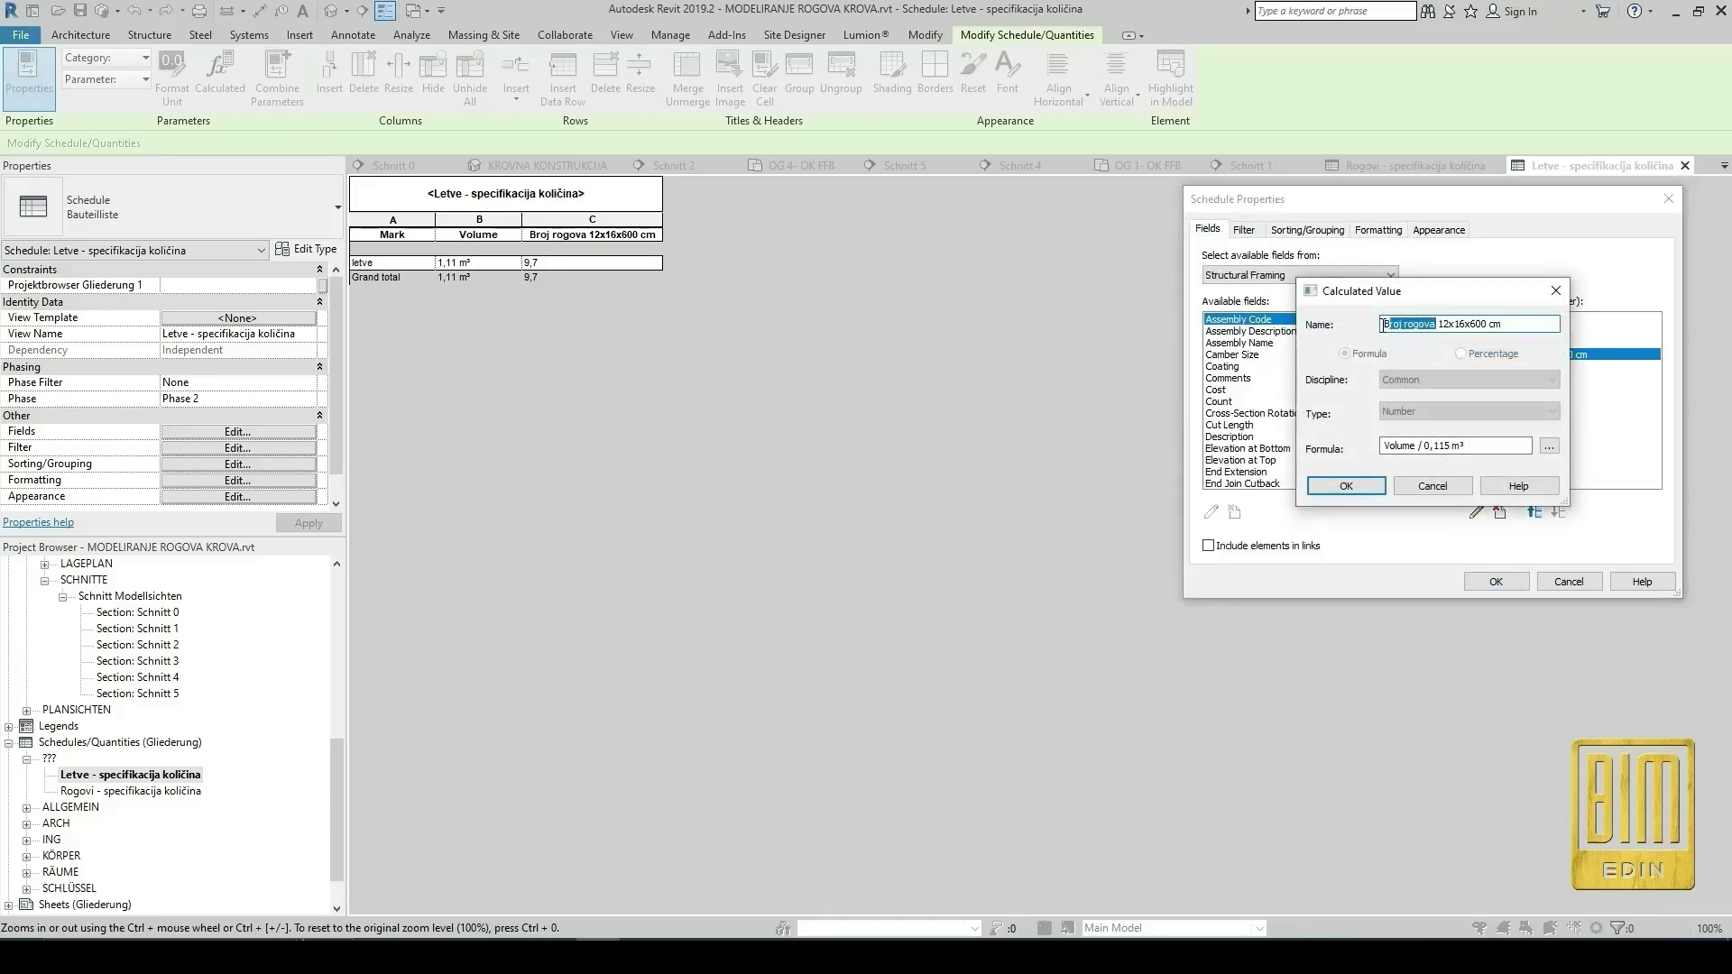
text(letve)
click(1389, 325)
key(BackSpace)
text(L)
key(BackSpace)
key(BackSpace)
text(5x5)
click(1549, 445)
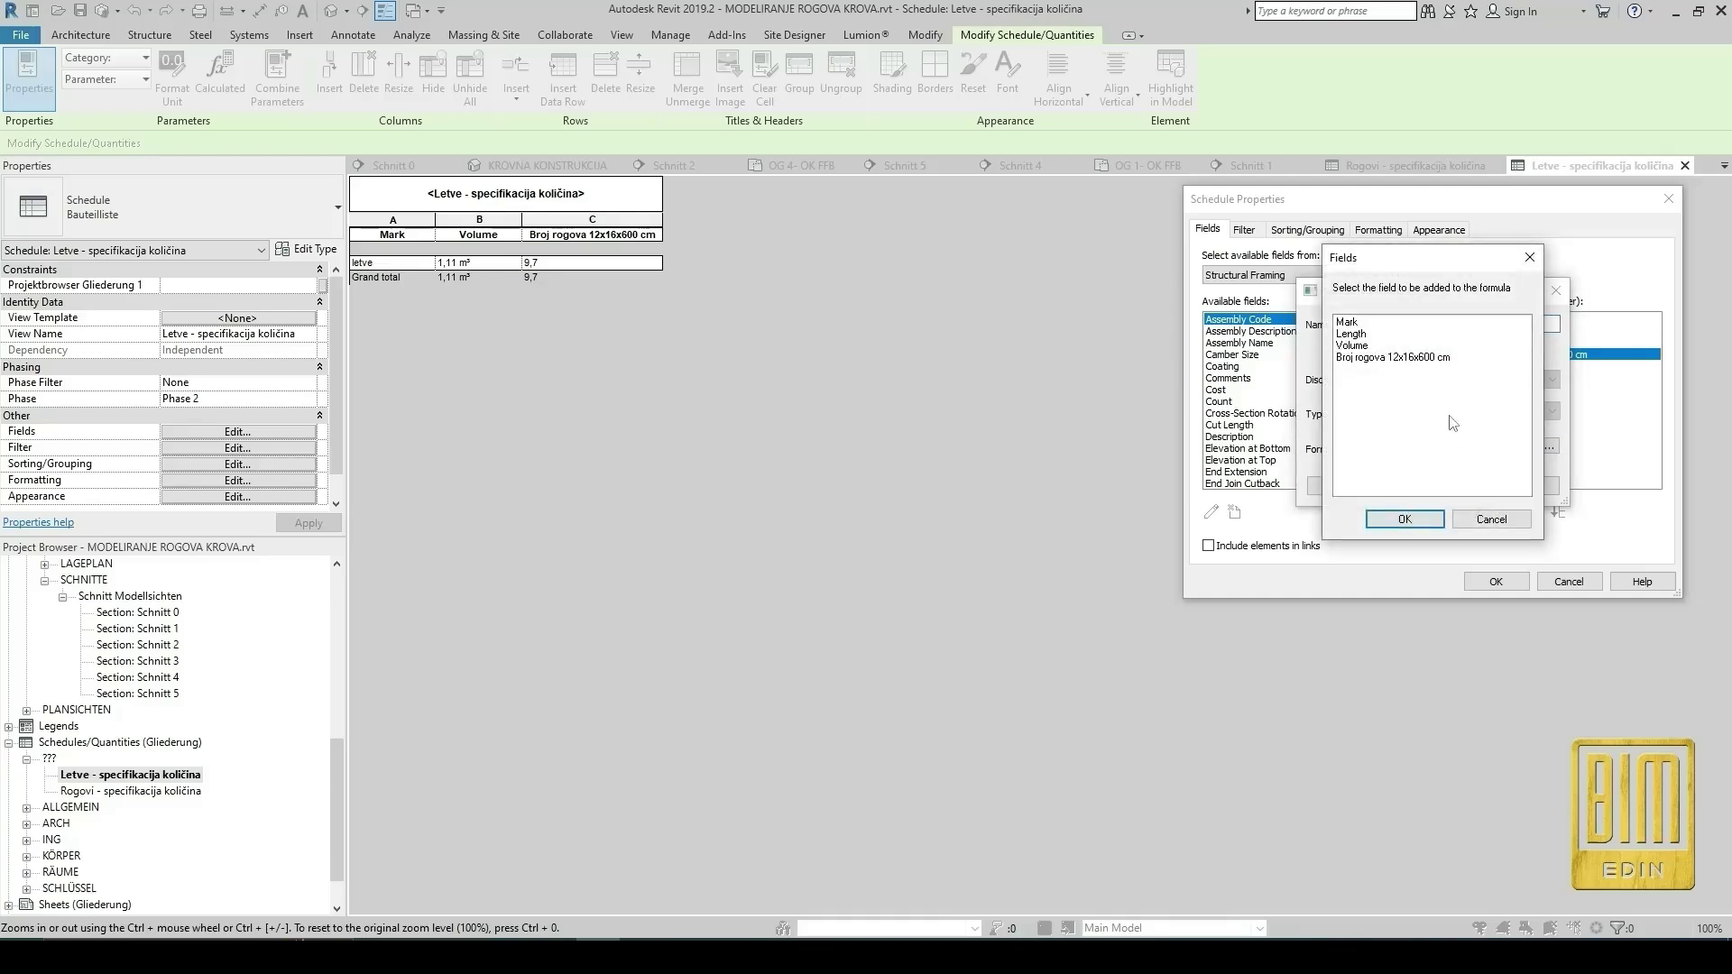
click(1529, 257)
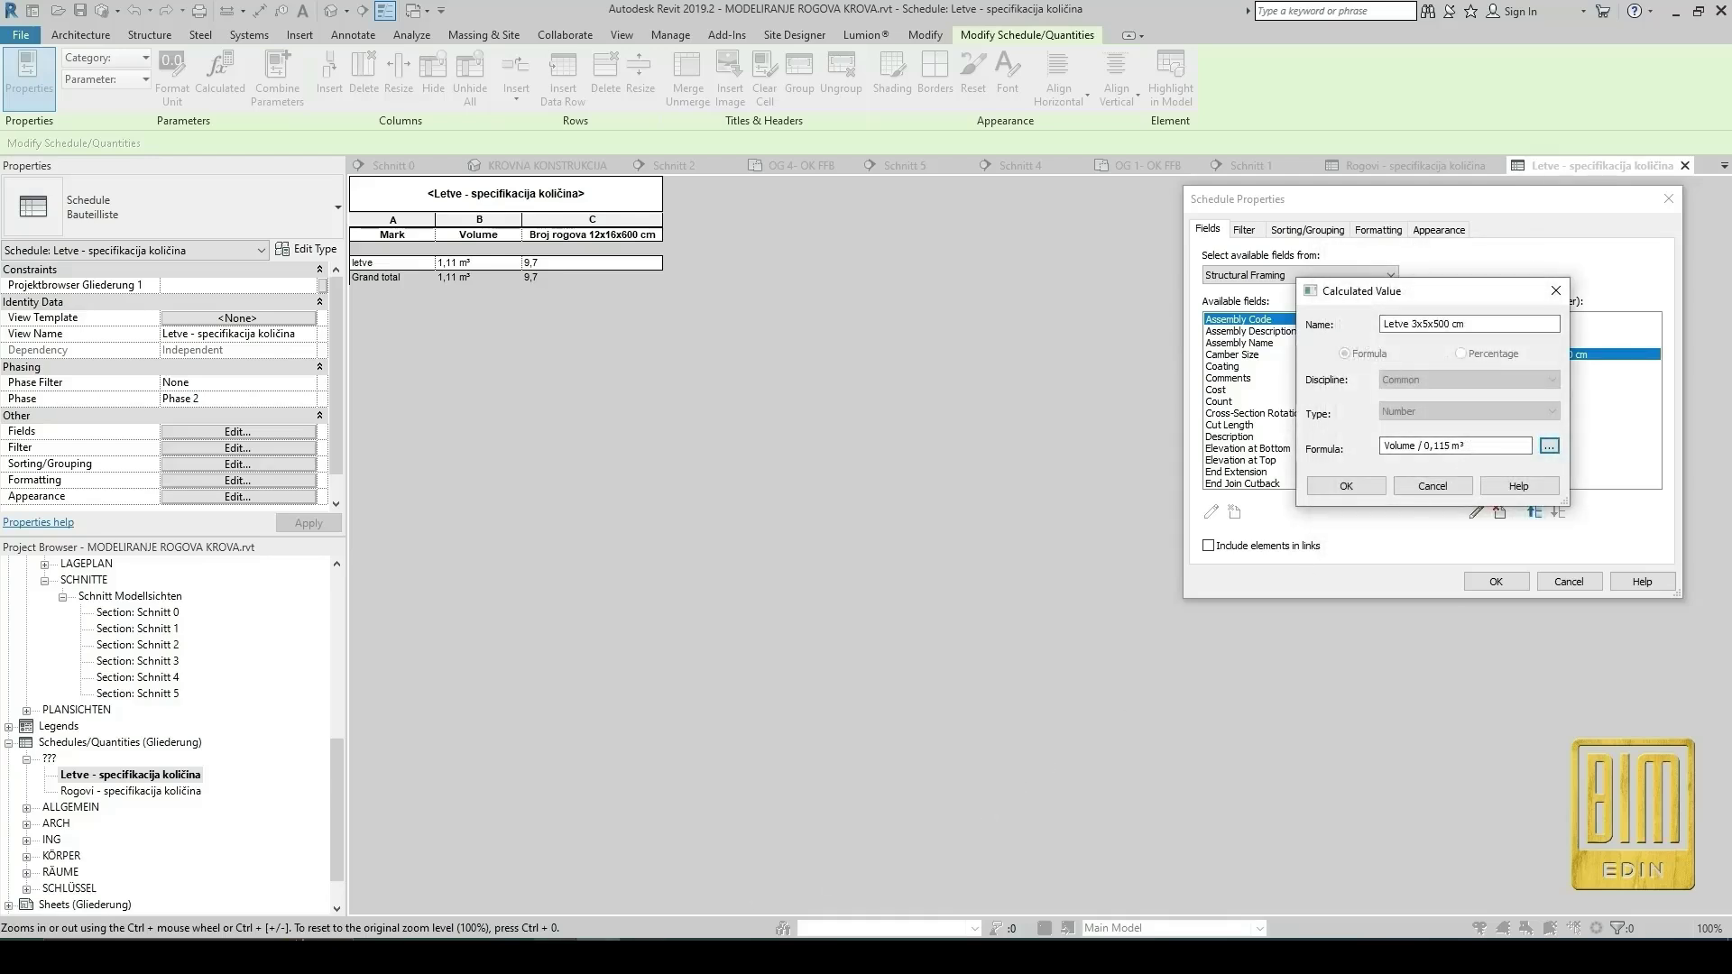
Switch to Calculator and compute the volume of one 3x5x500 cm batten as 0.03 × 0.05 × 5.
key(alt+Tab)
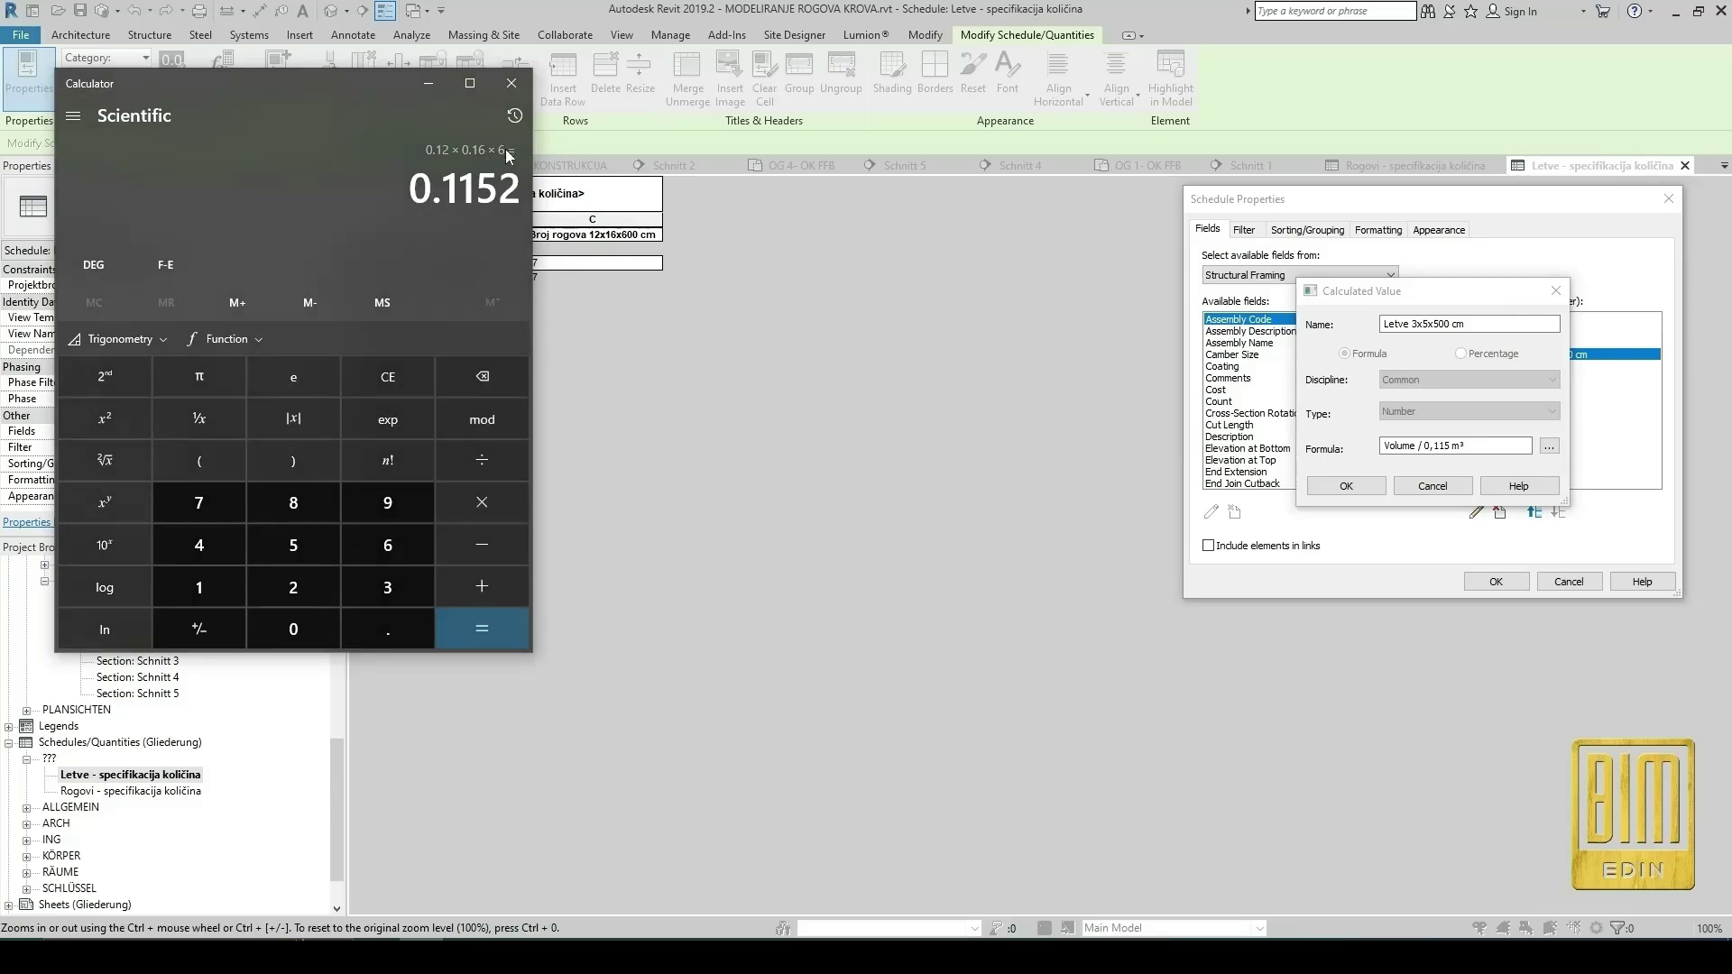
click(388, 376)
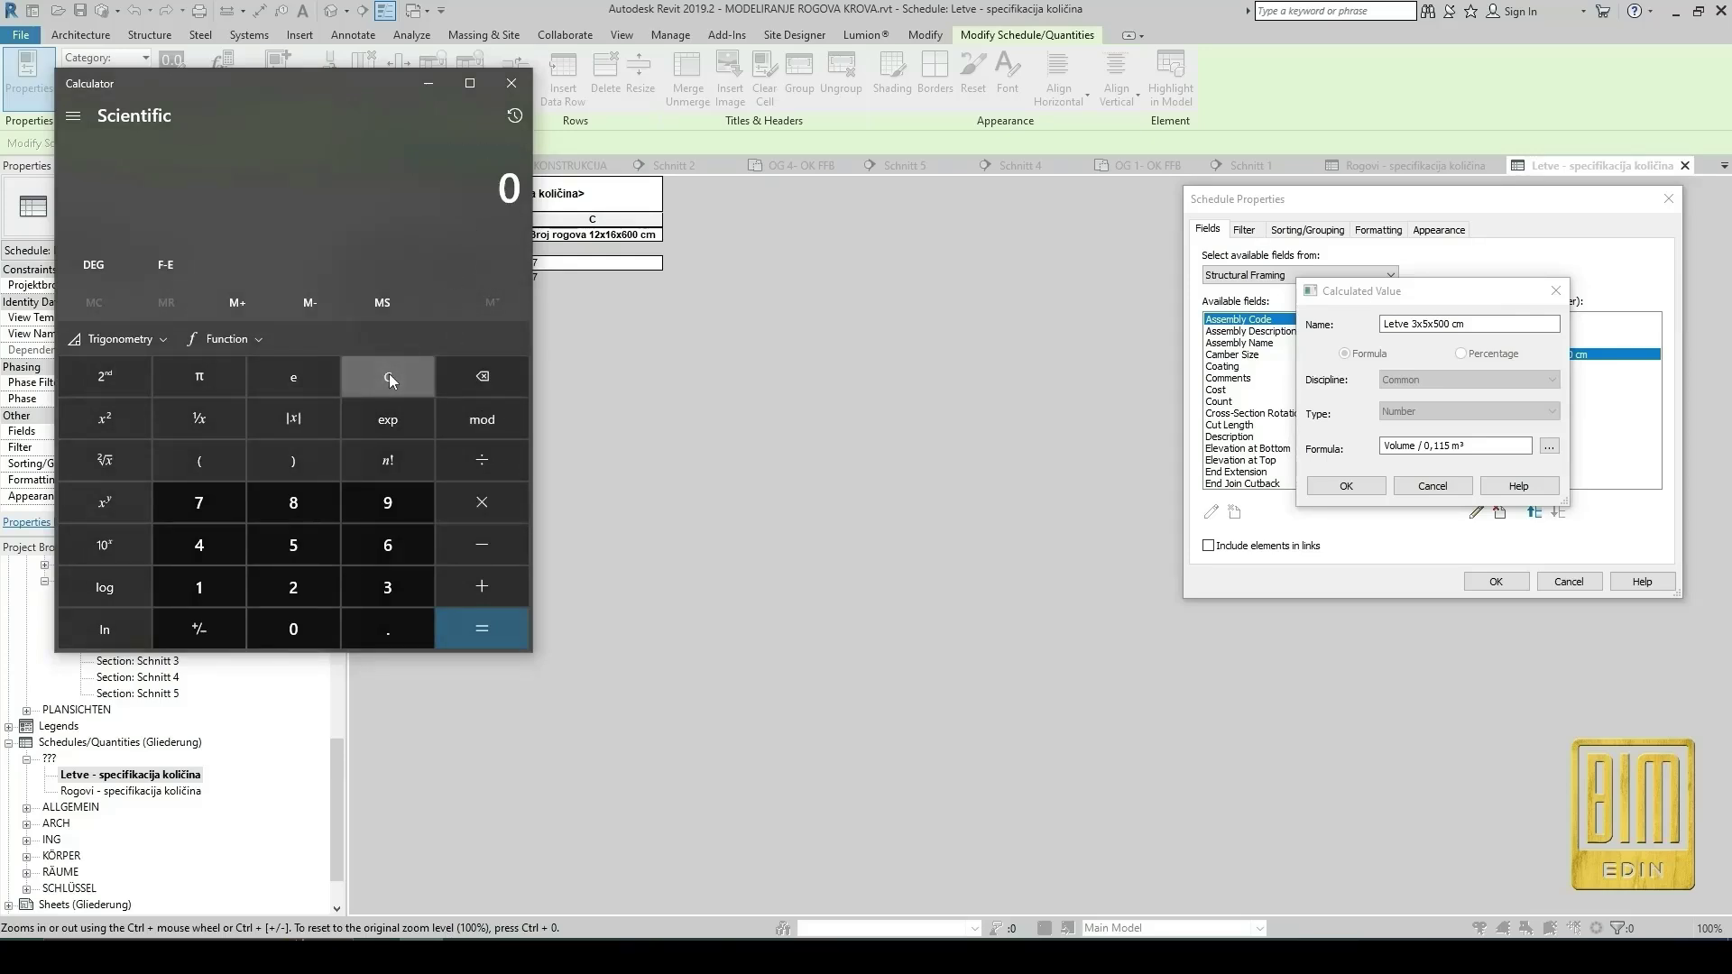
text(0.0)
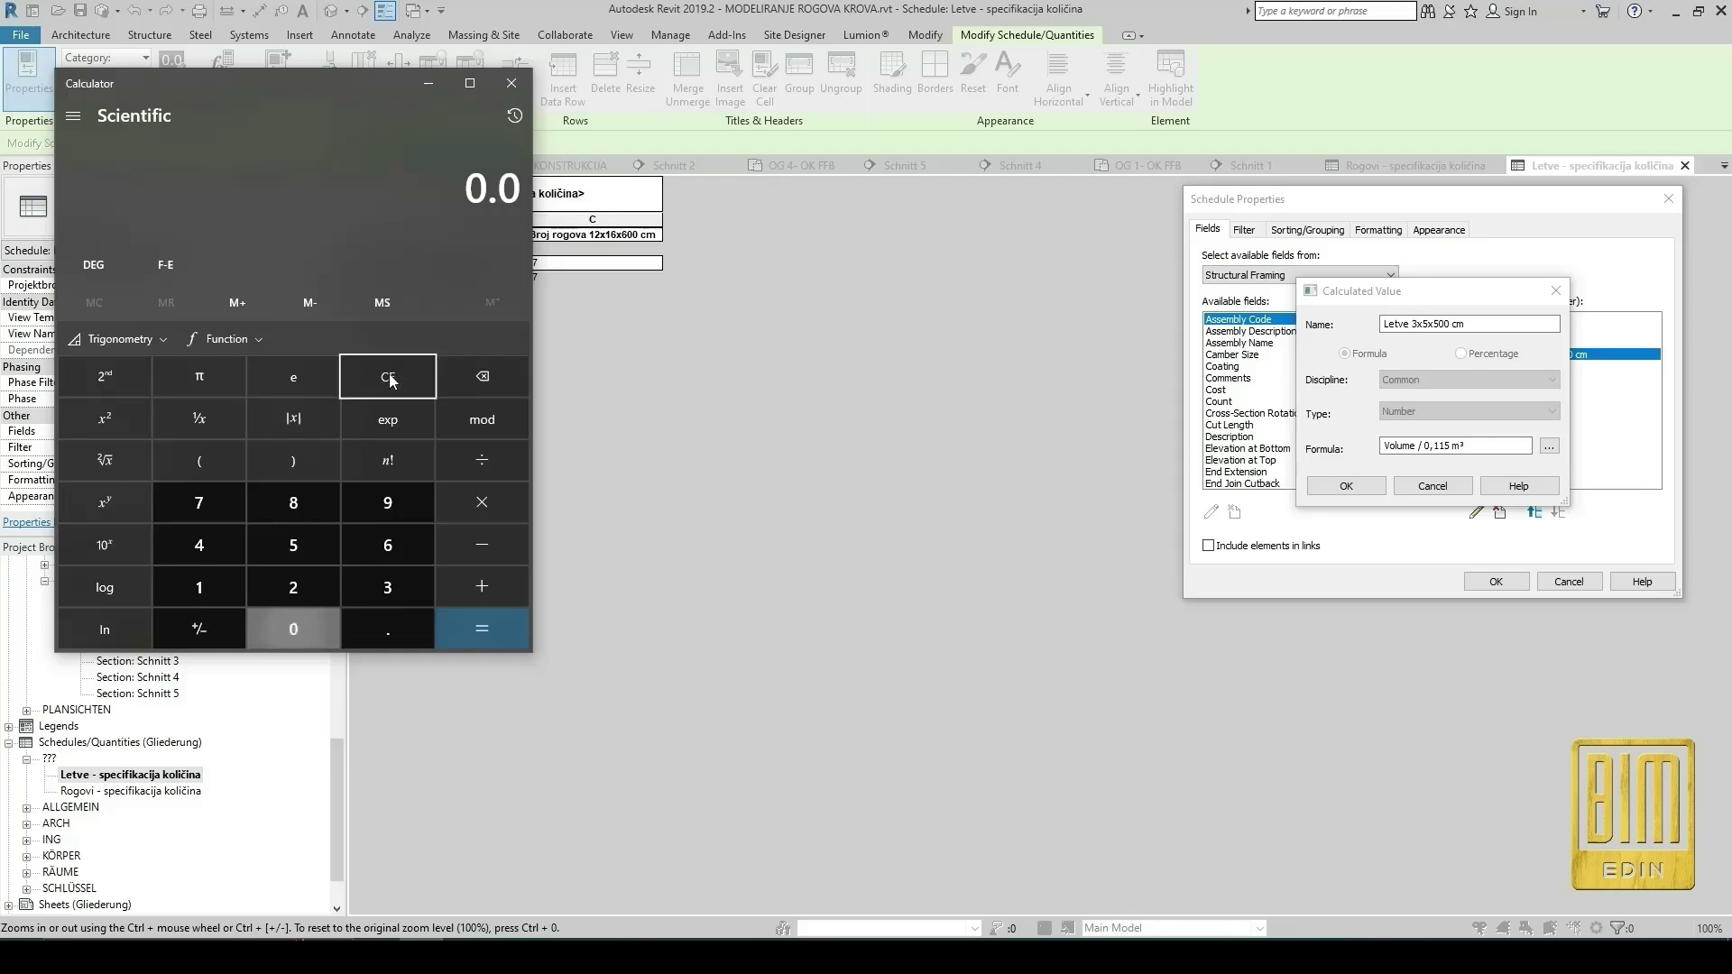
text(3*0.05*)
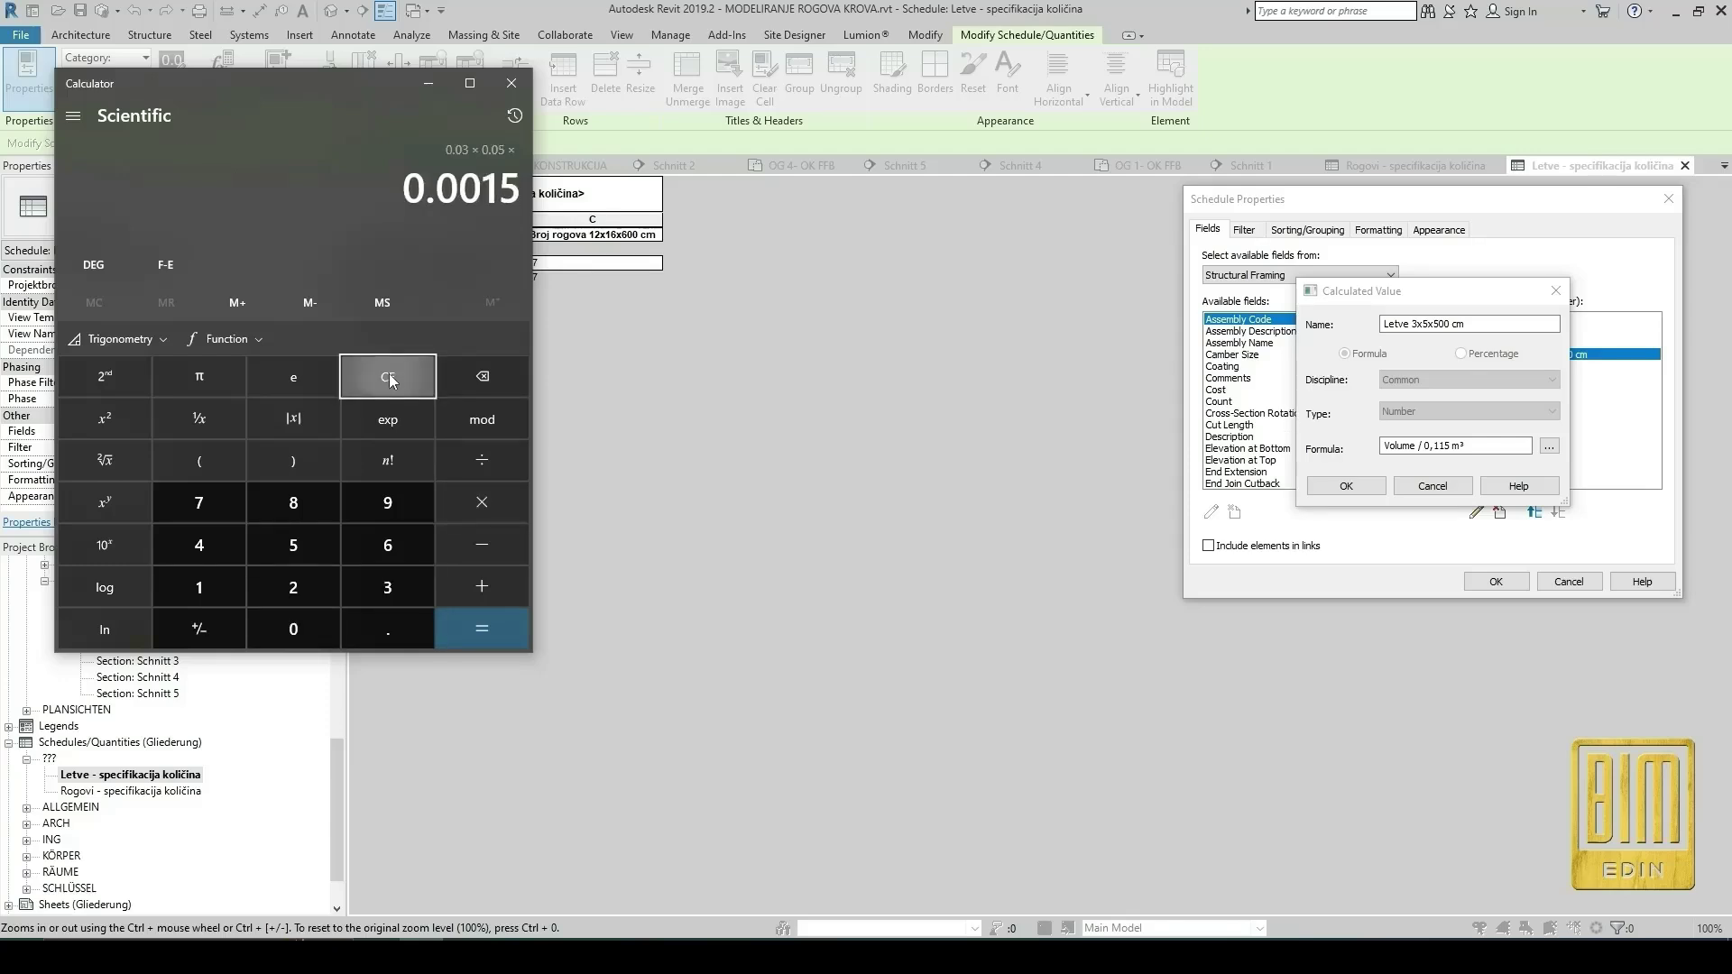
text(5=)
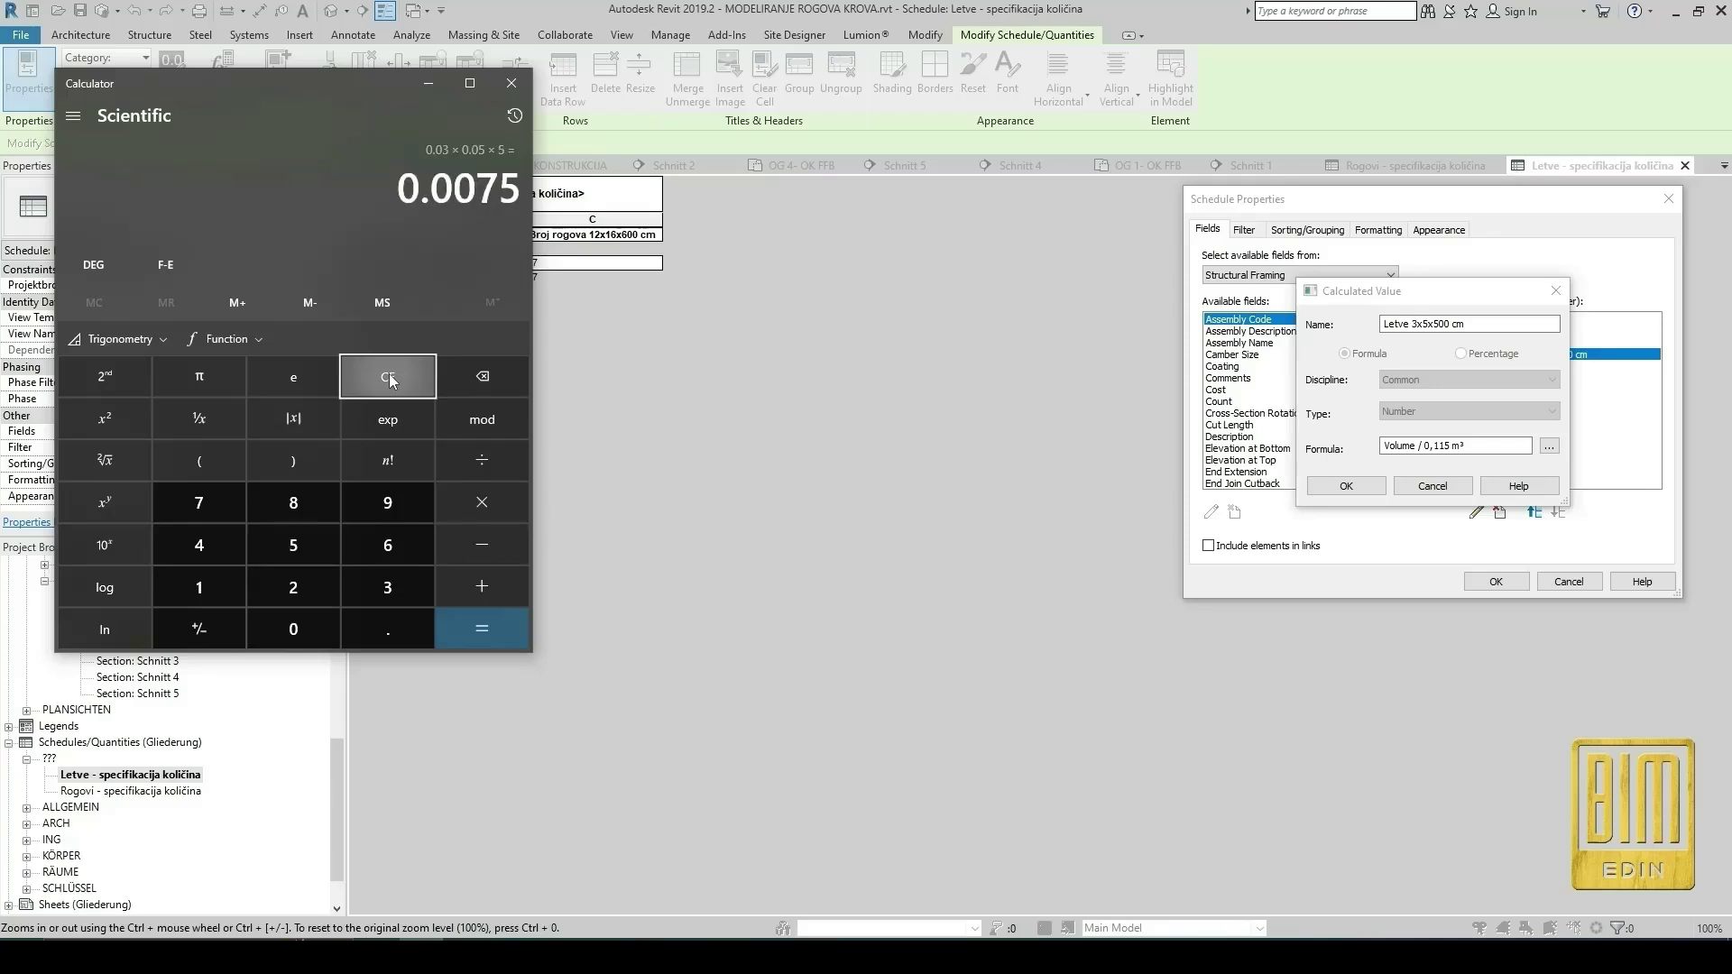
Set the "Letve 3x5x500 cm" formula to Volume / 0,0075 m³ and apply the schedule properties.
click(1462, 448)
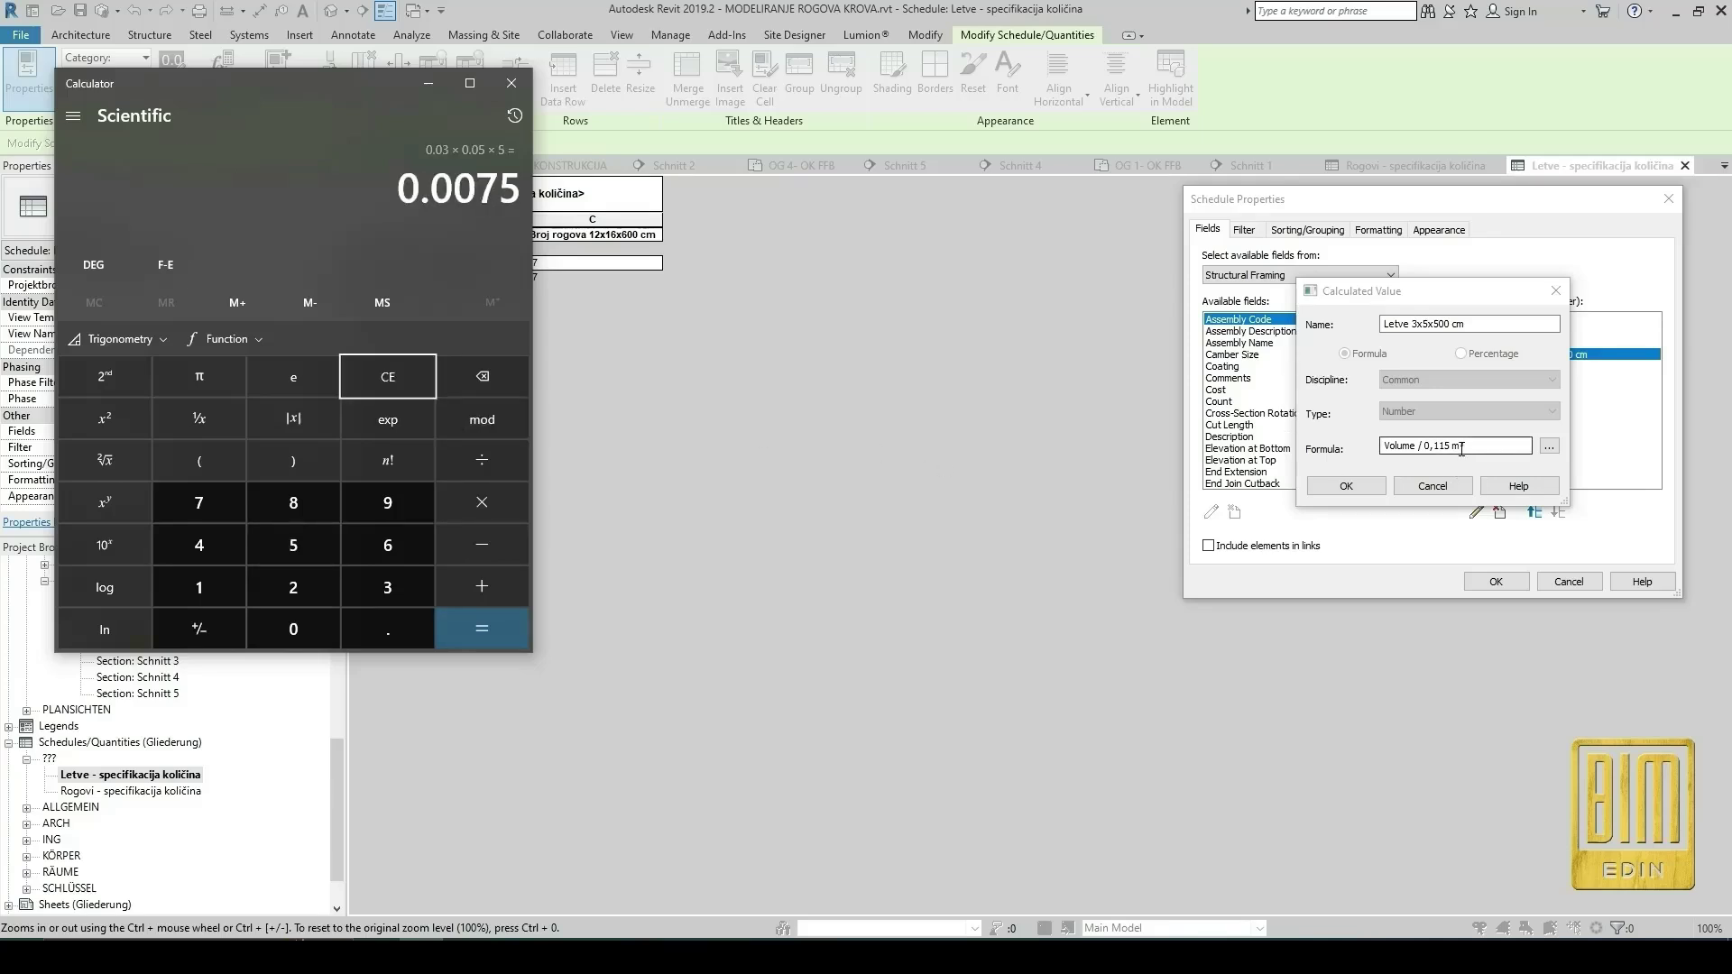
click(1451, 449)
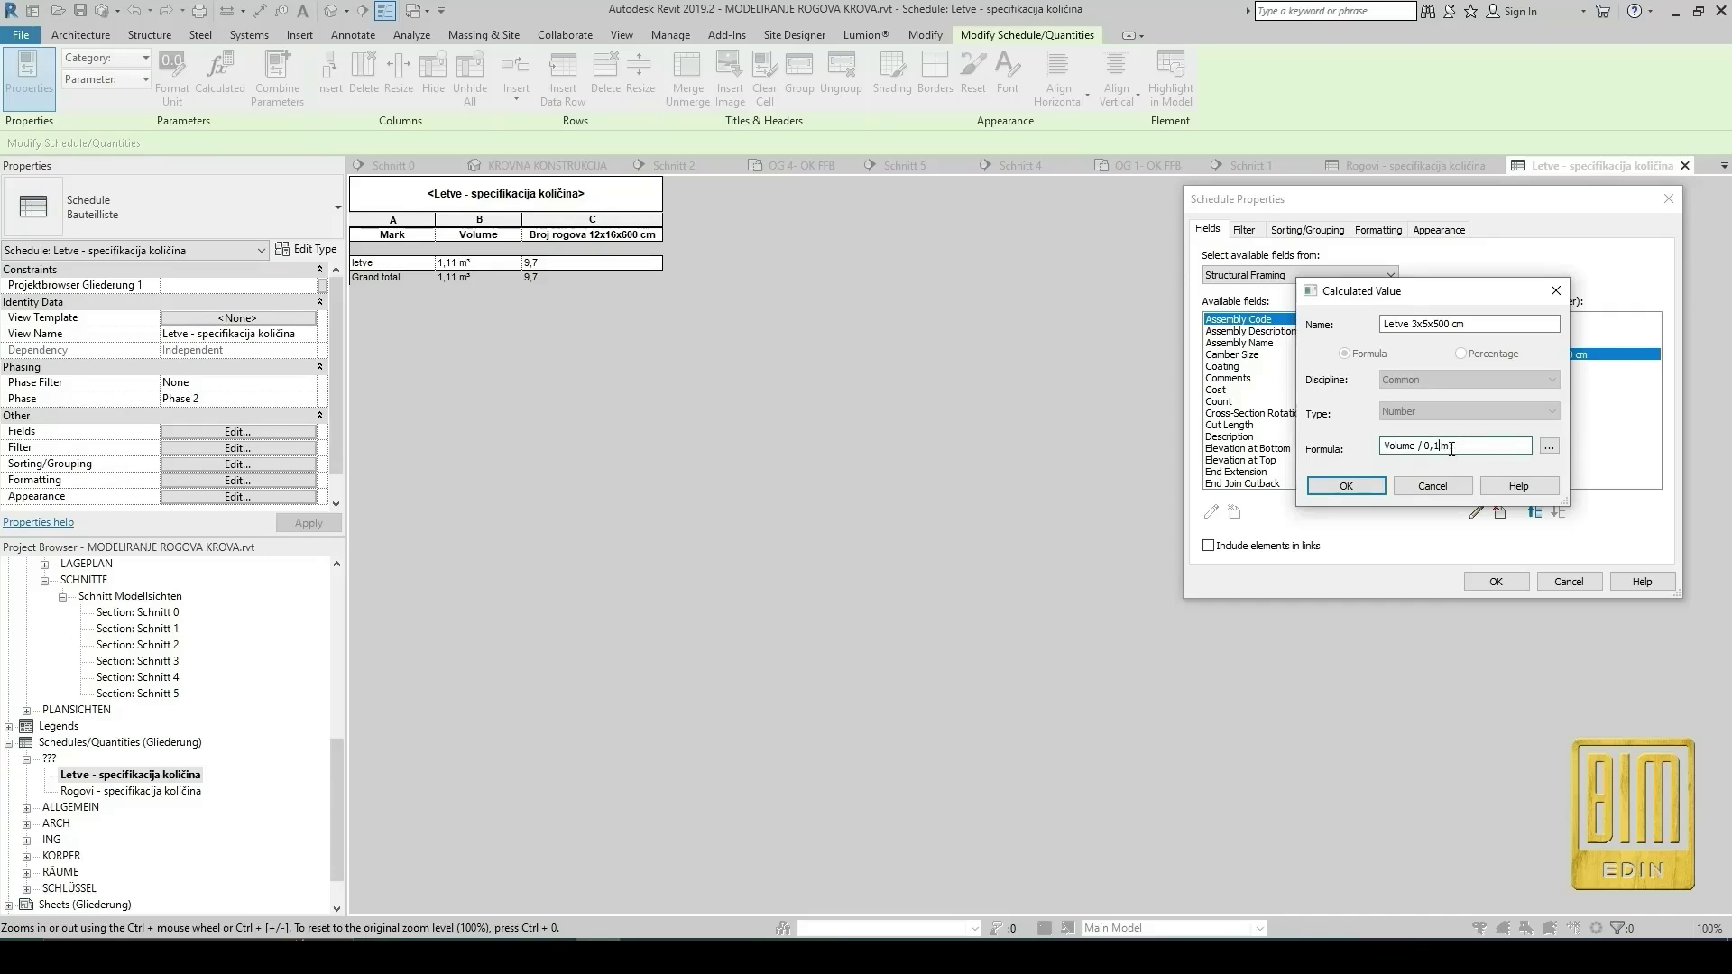
text(0)
click(398, 931)
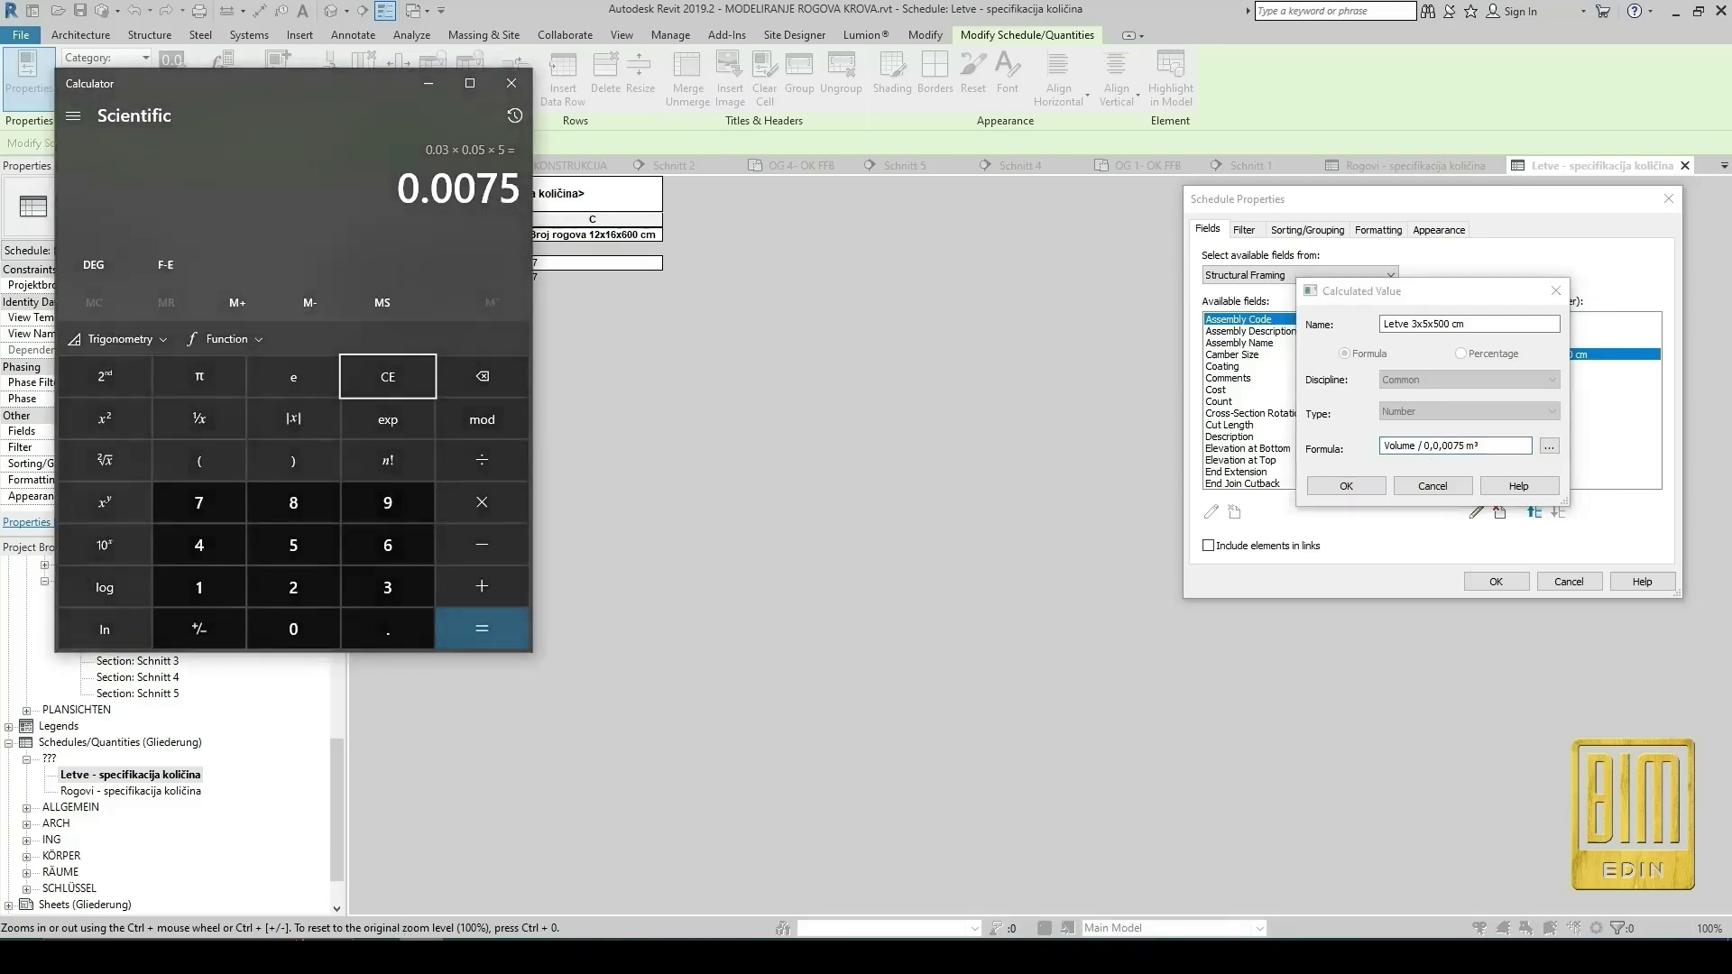
click(732, 753)
click(1346, 485)
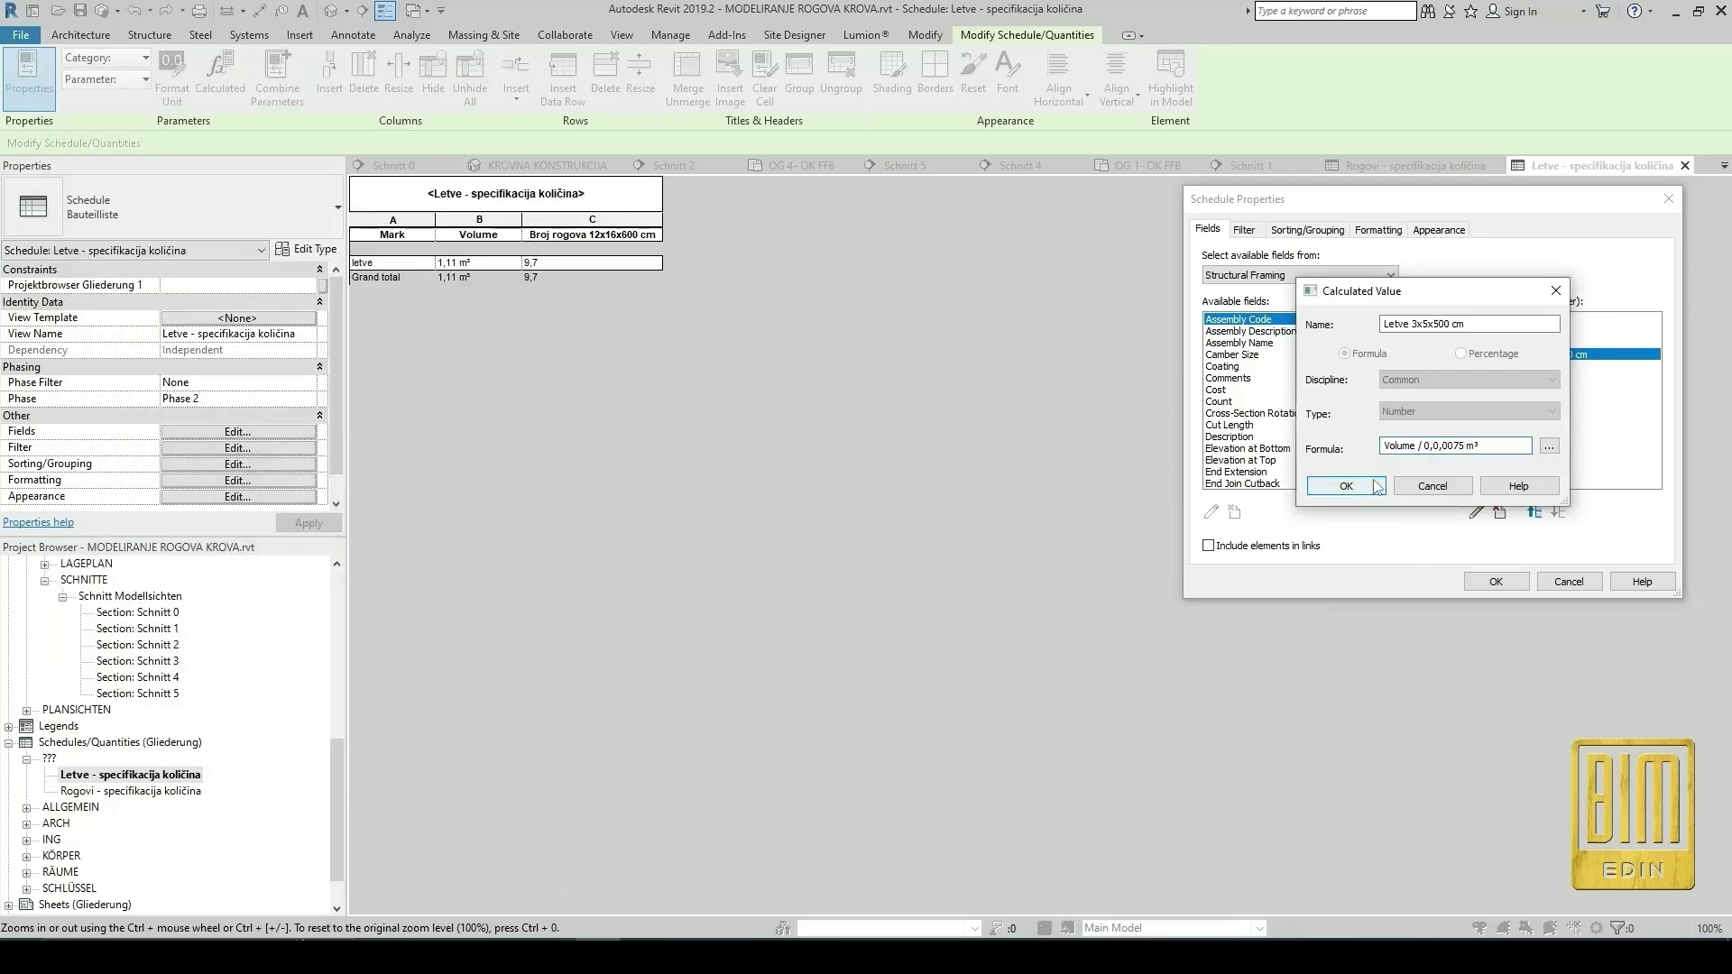
click(1003, 386)
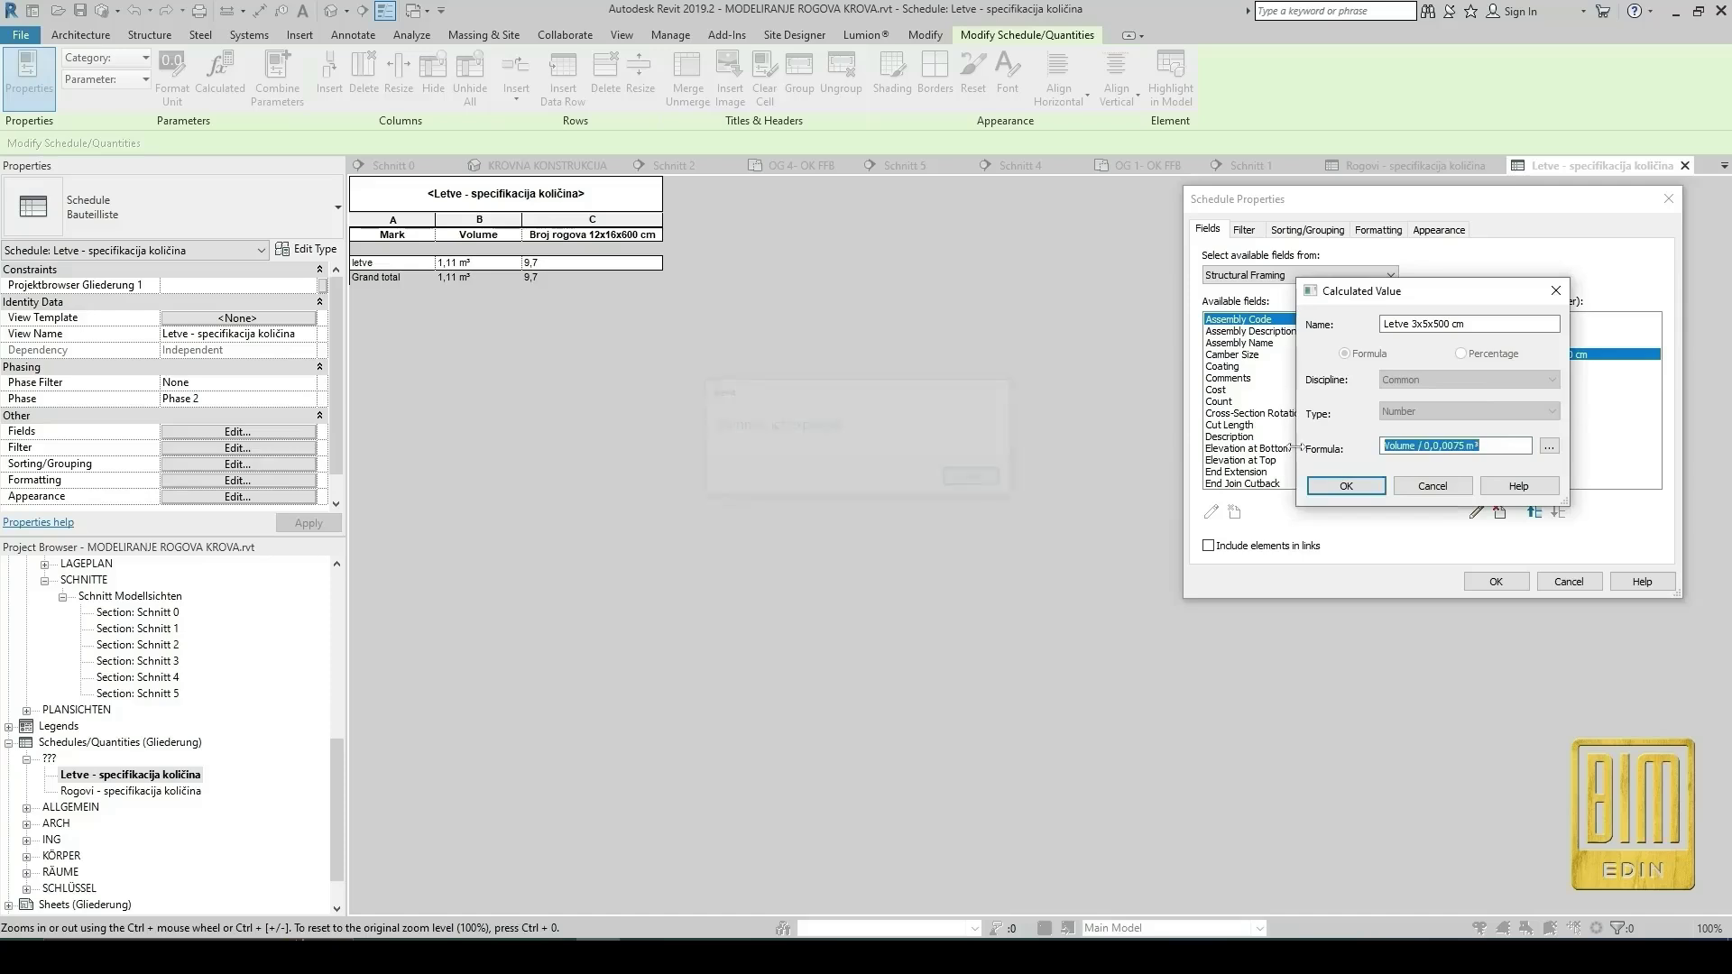
click(1430, 448)
key(BackSpace)
key(BackSpace)
click(1345, 485)
click(1483, 580)
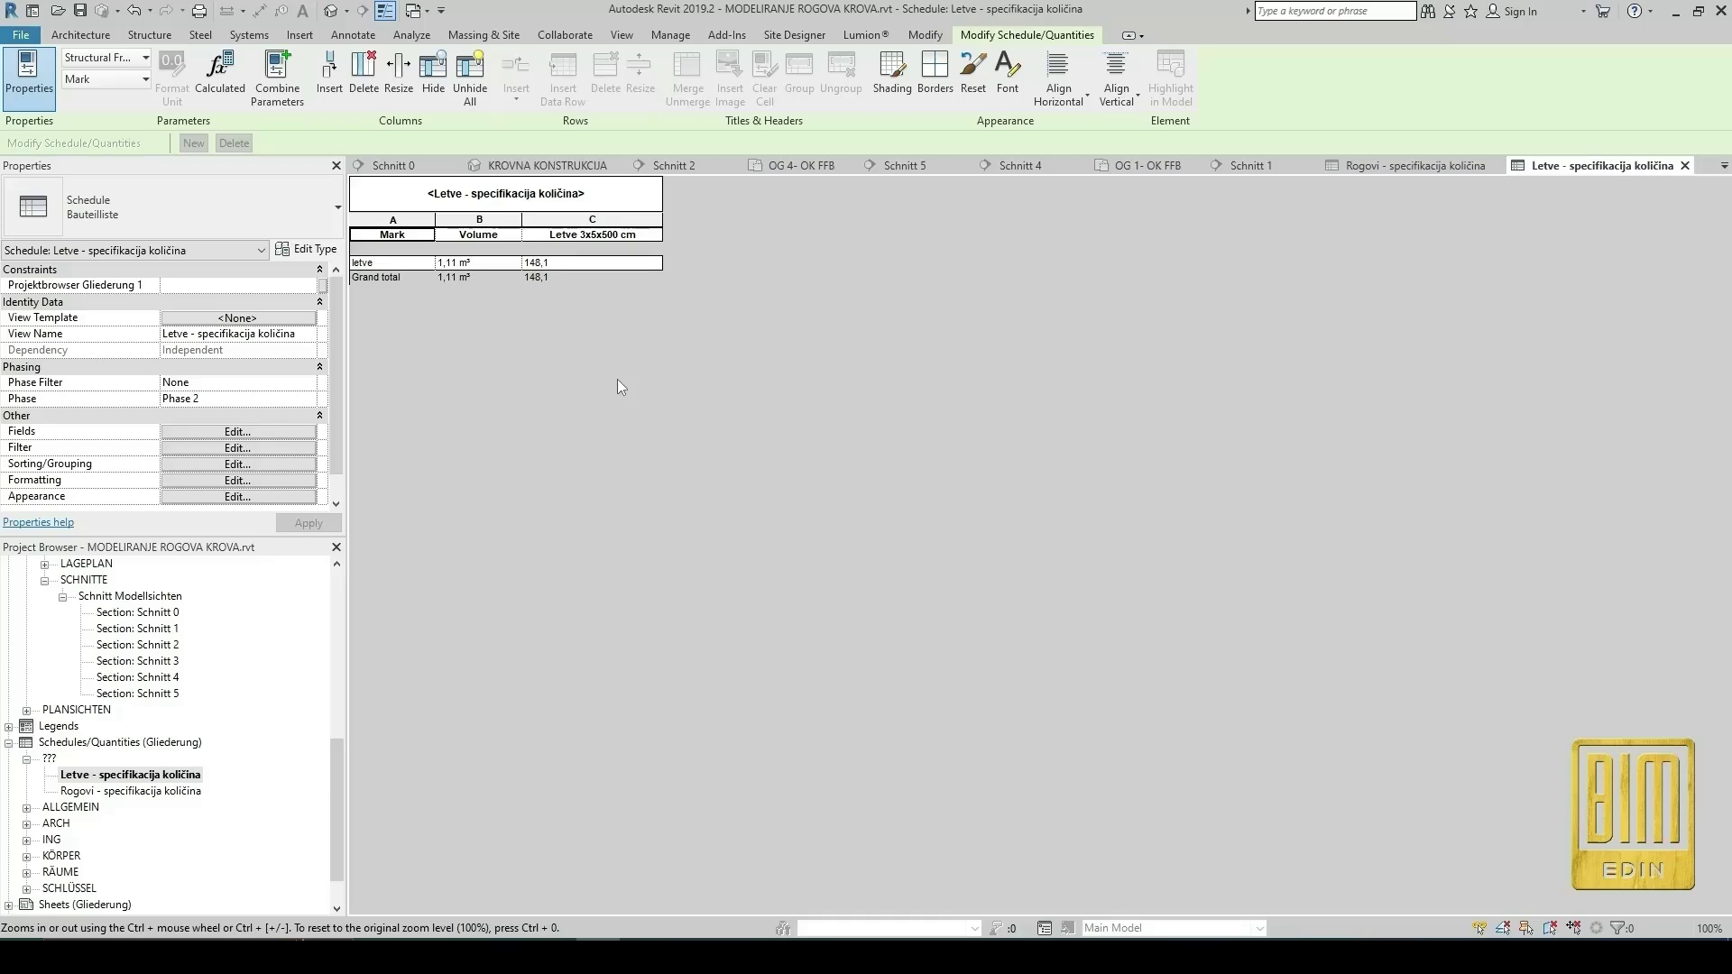
Format the "Letve 3x5x500 cm" field to round to 0 decimal places.
click(262, 480)
click(1245, 306)
click(1579, 409)
click(1389, 348)
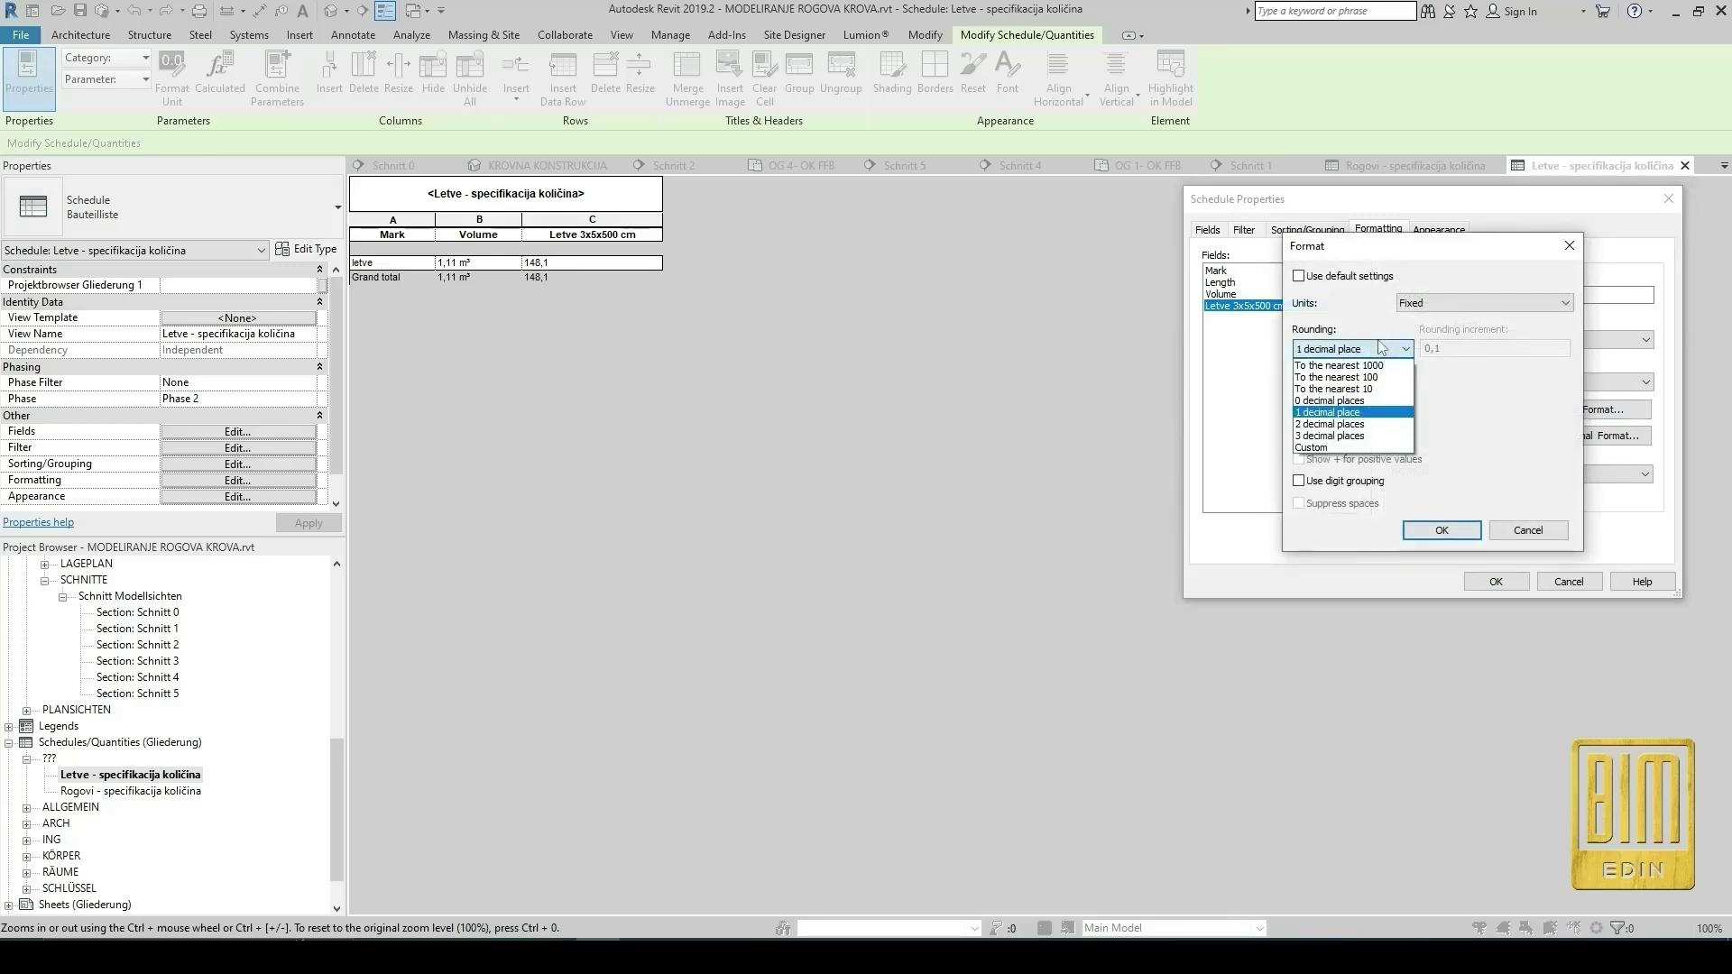
click(1365, 400)
click(1441, 530)
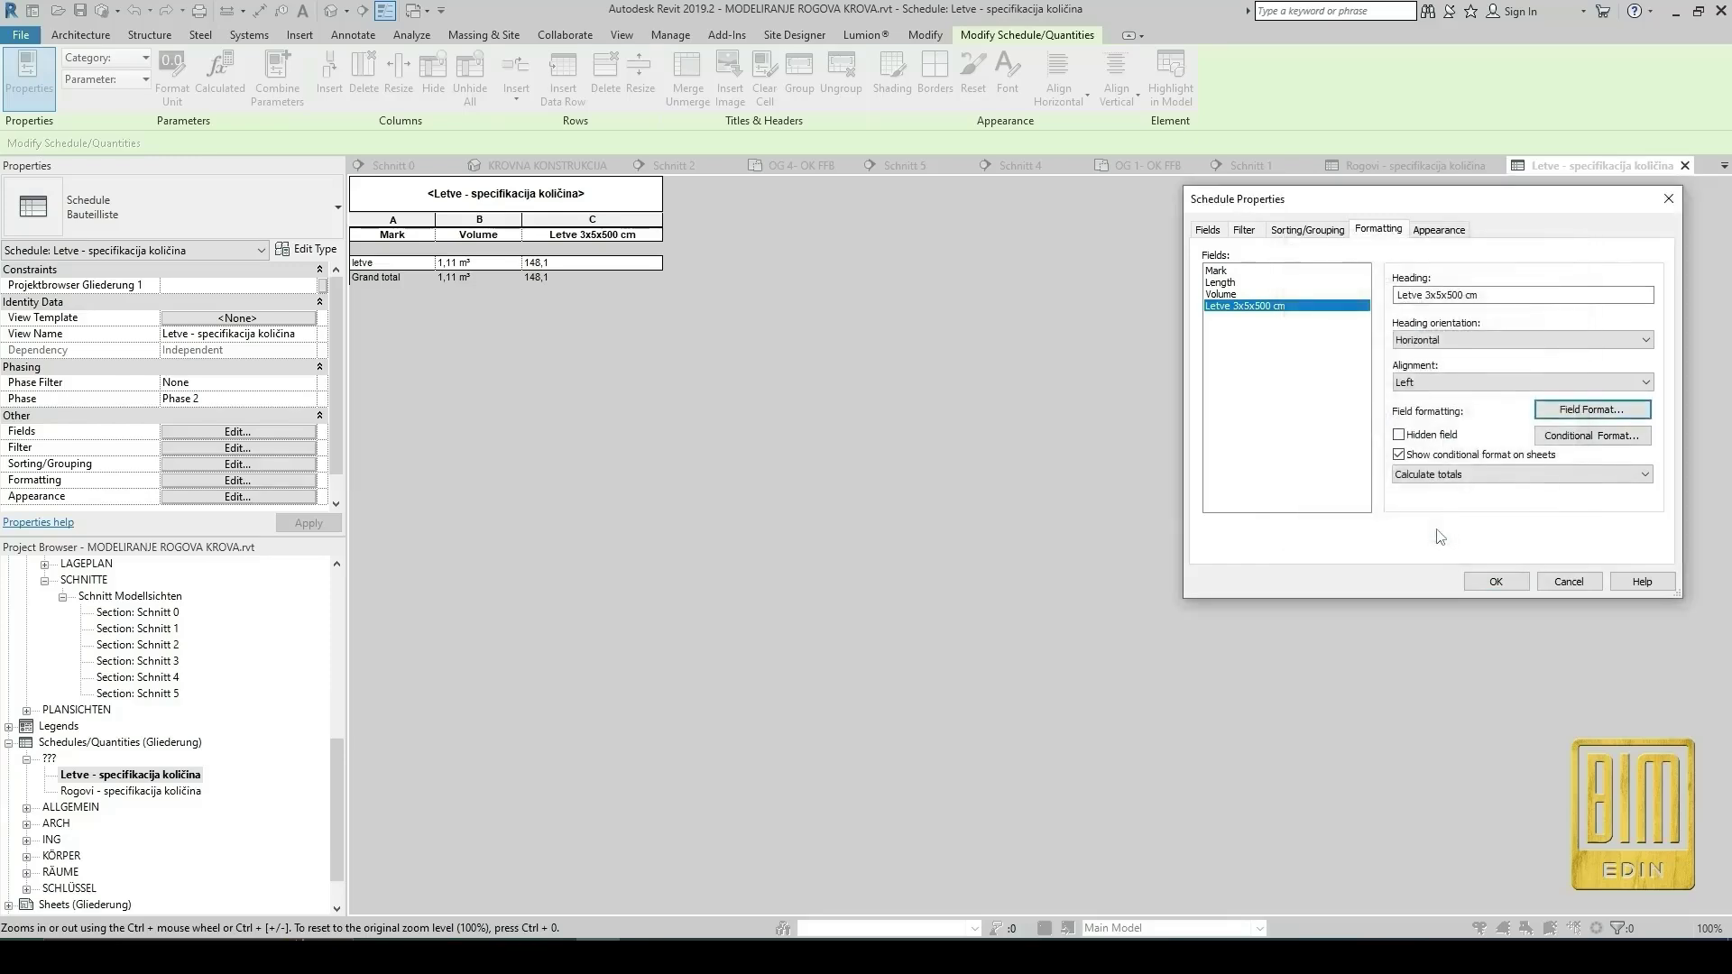
click(1492, 579)
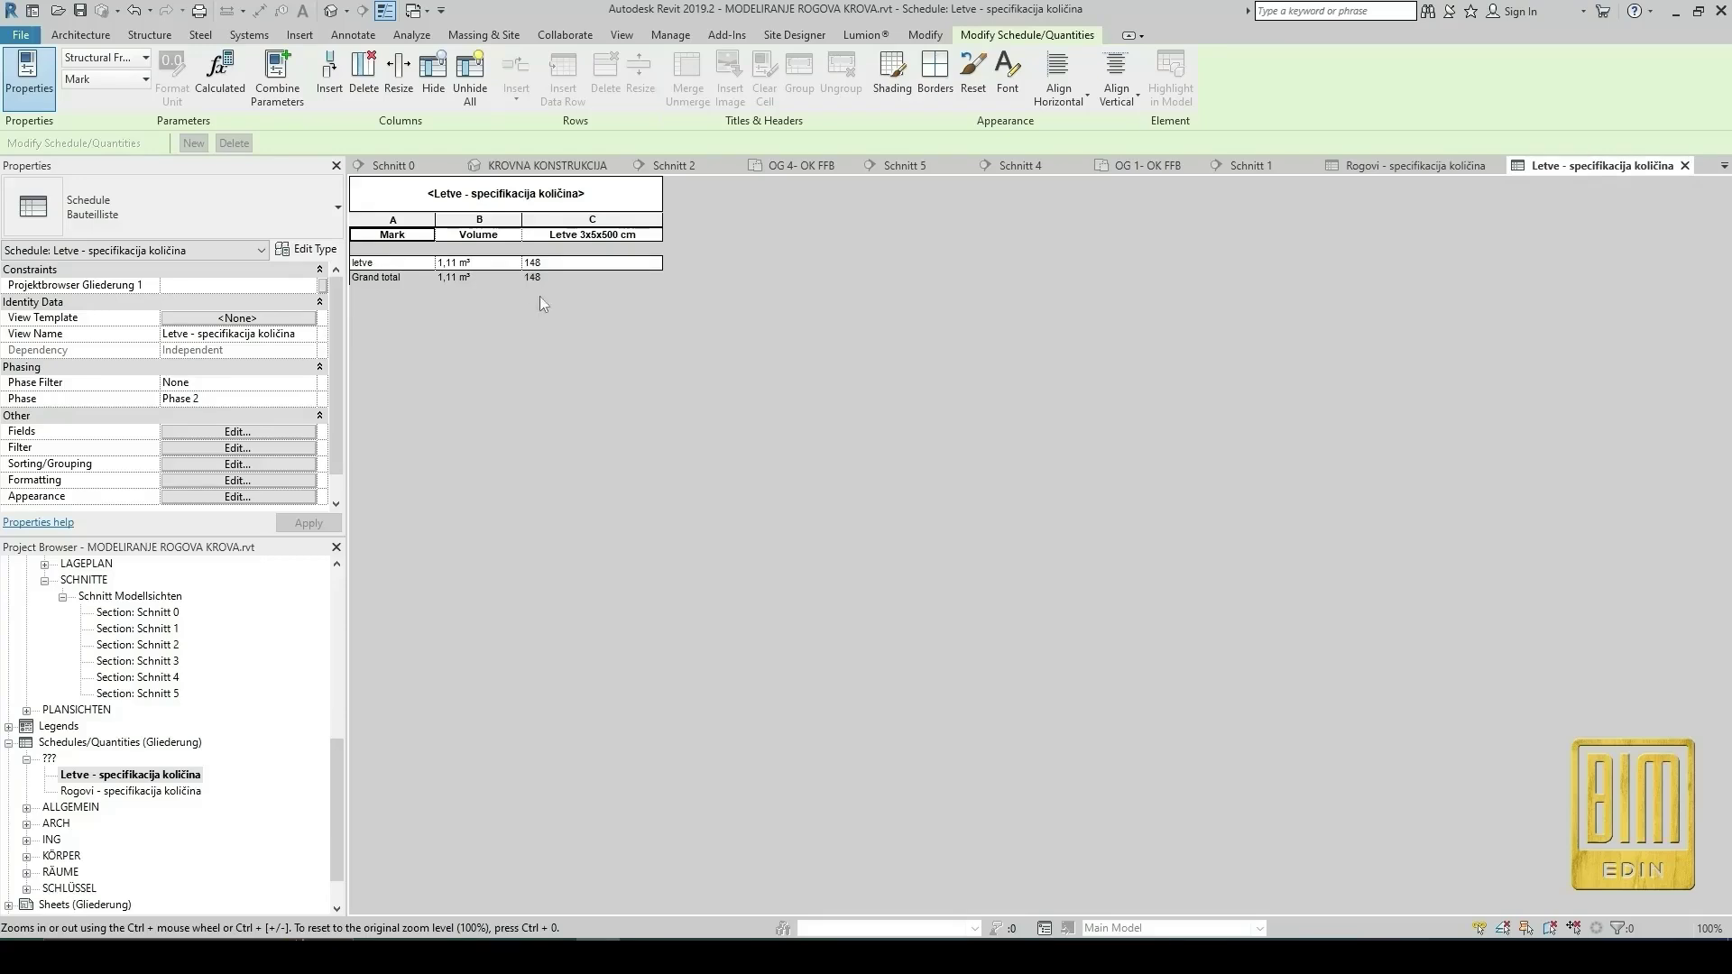
Duplicate the "Letve - specifikacija količina" schedule.
right_click(110, 778)
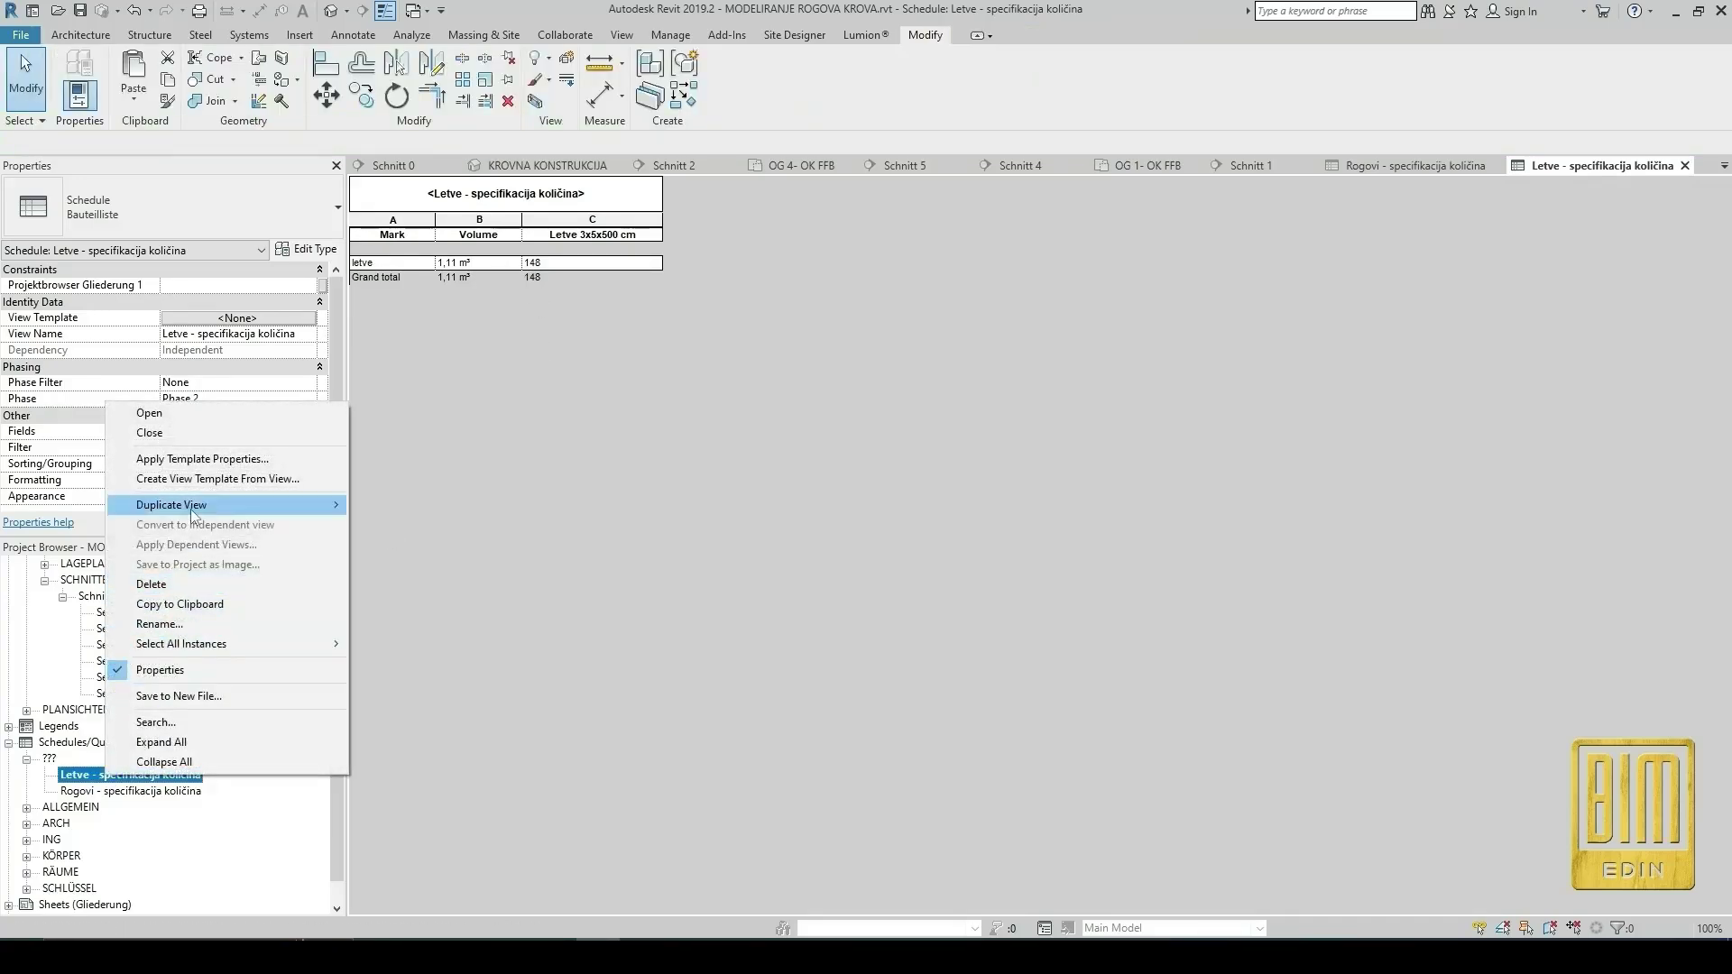
mouse_move(226, 505)
click(385, 510)
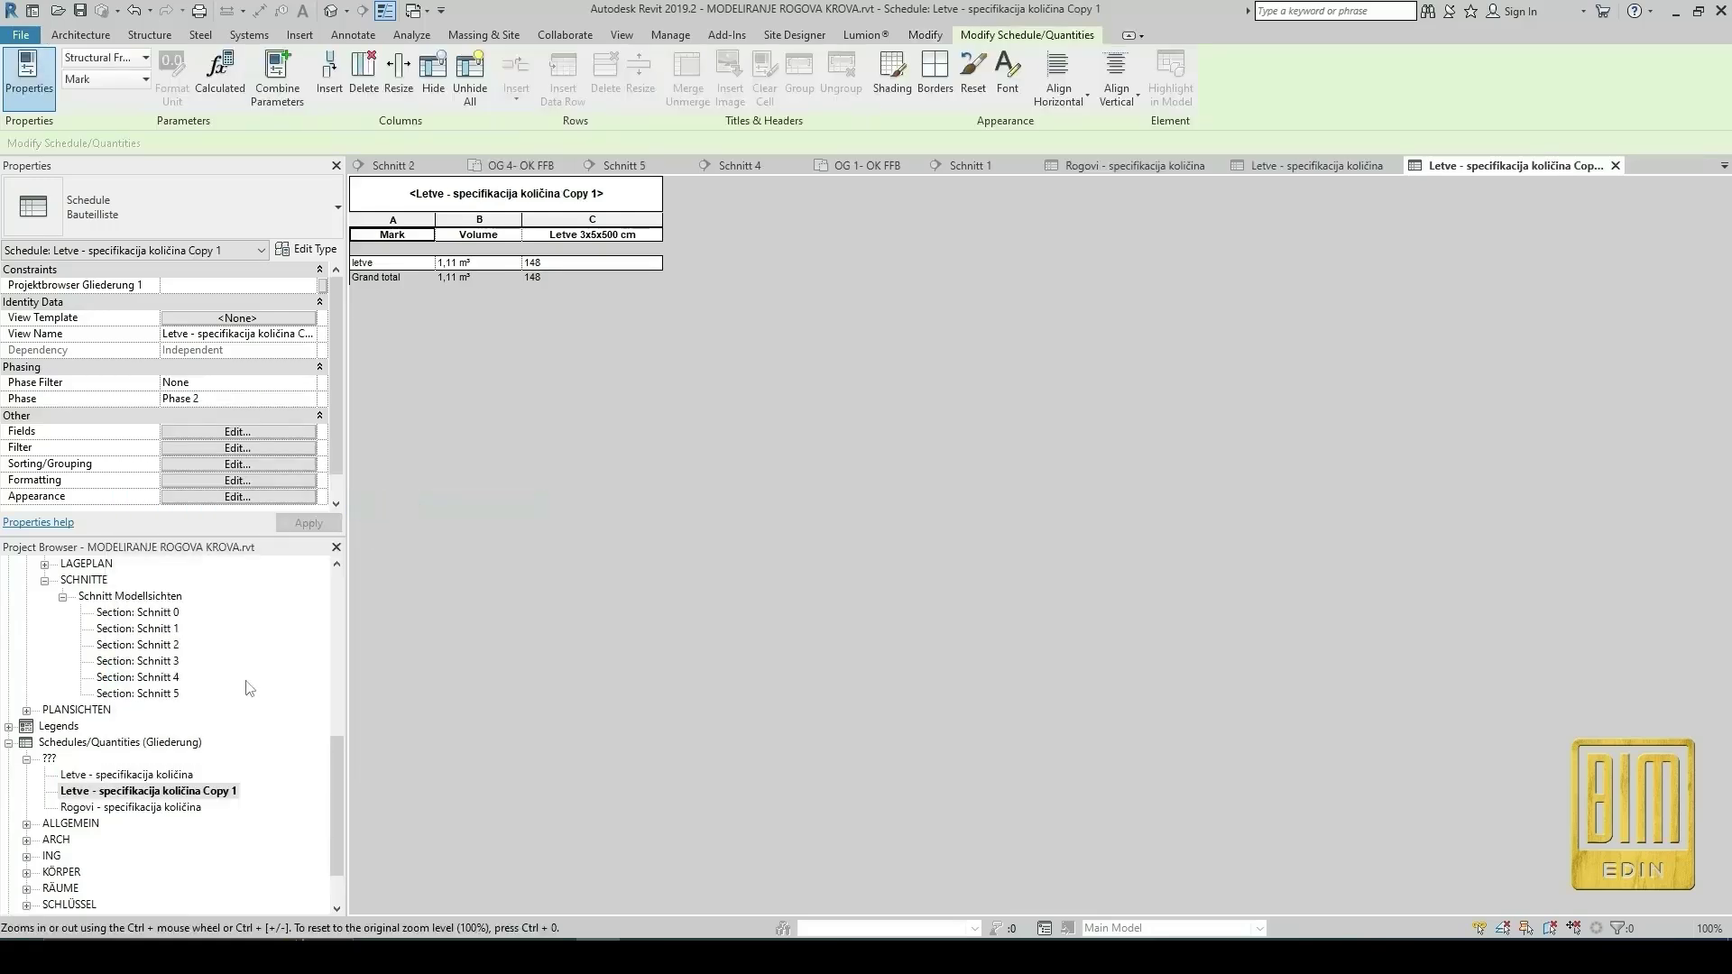
Rename the duplicated schedule to "Kontraletve - specifikacija količina".
right_click(178, 792)
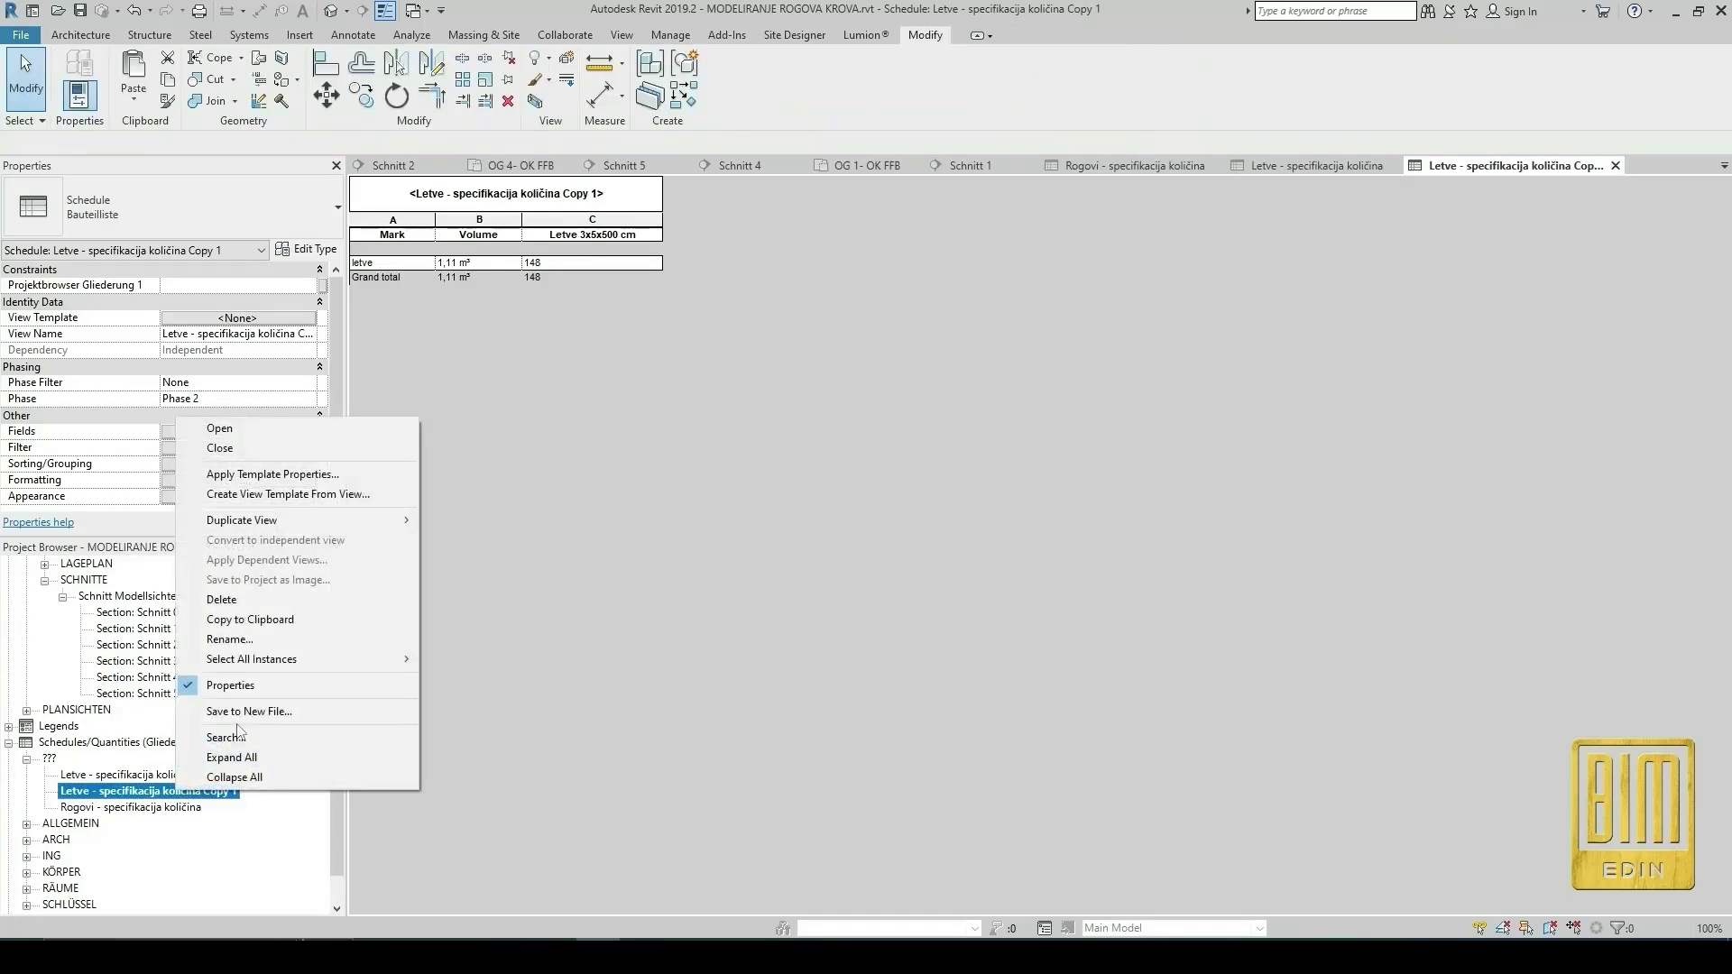
click(236, 640)
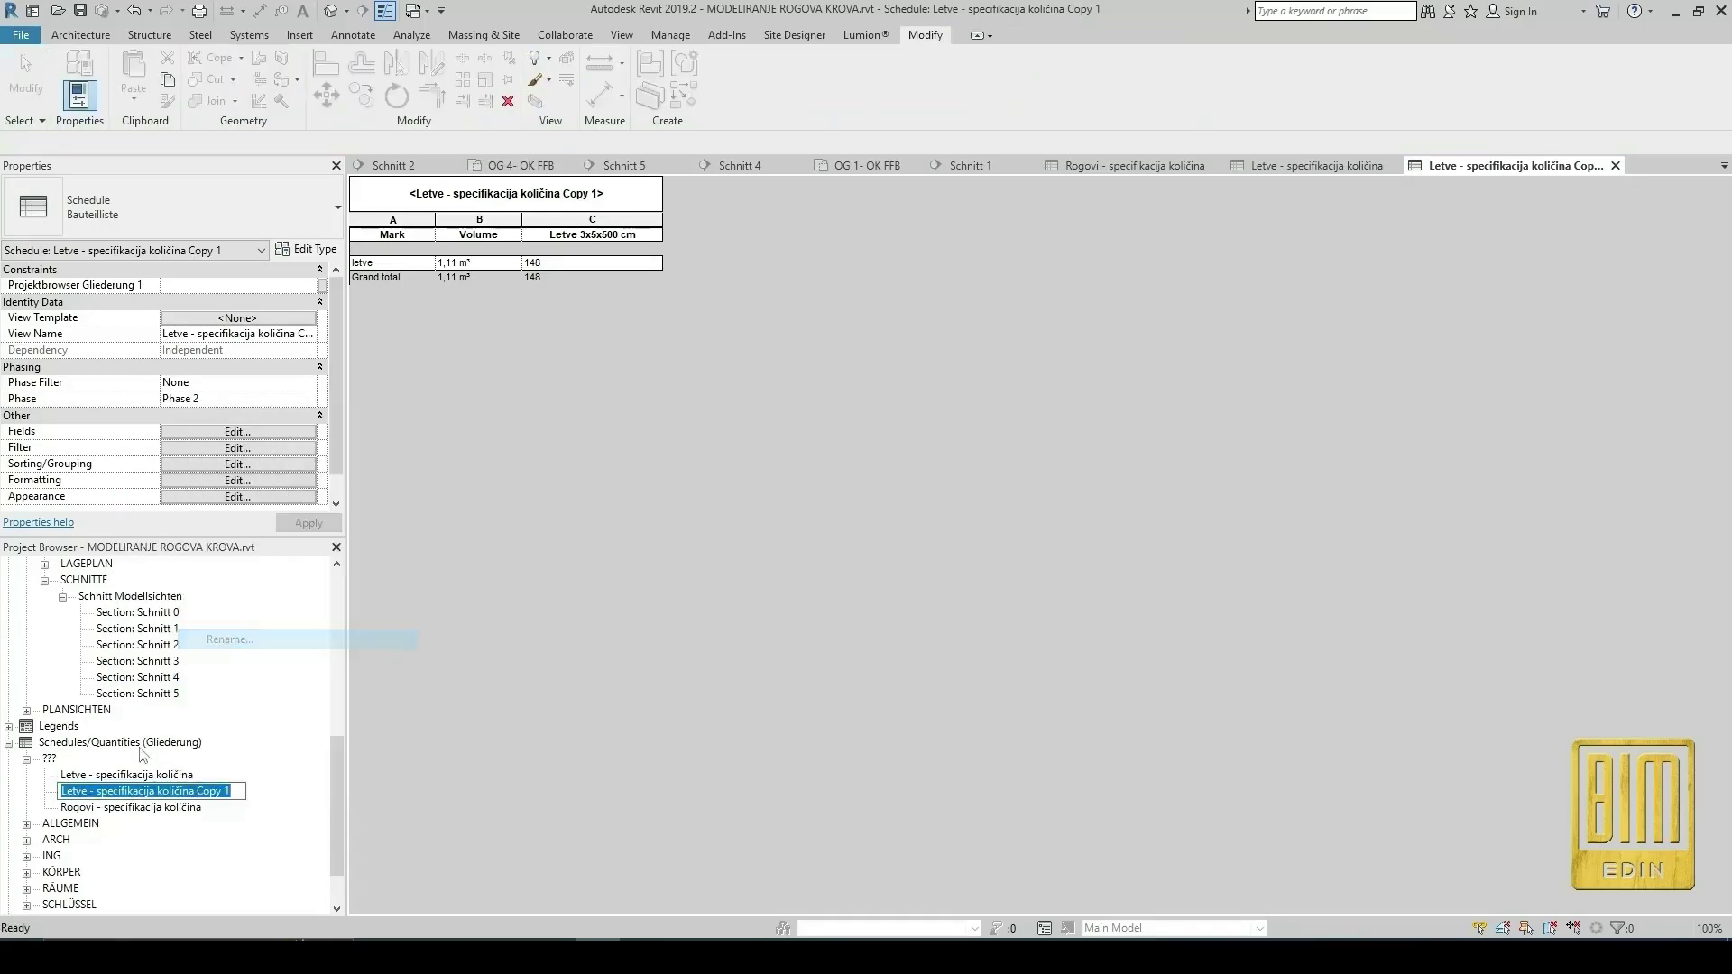
click(71, 793)
key(BackSpace)
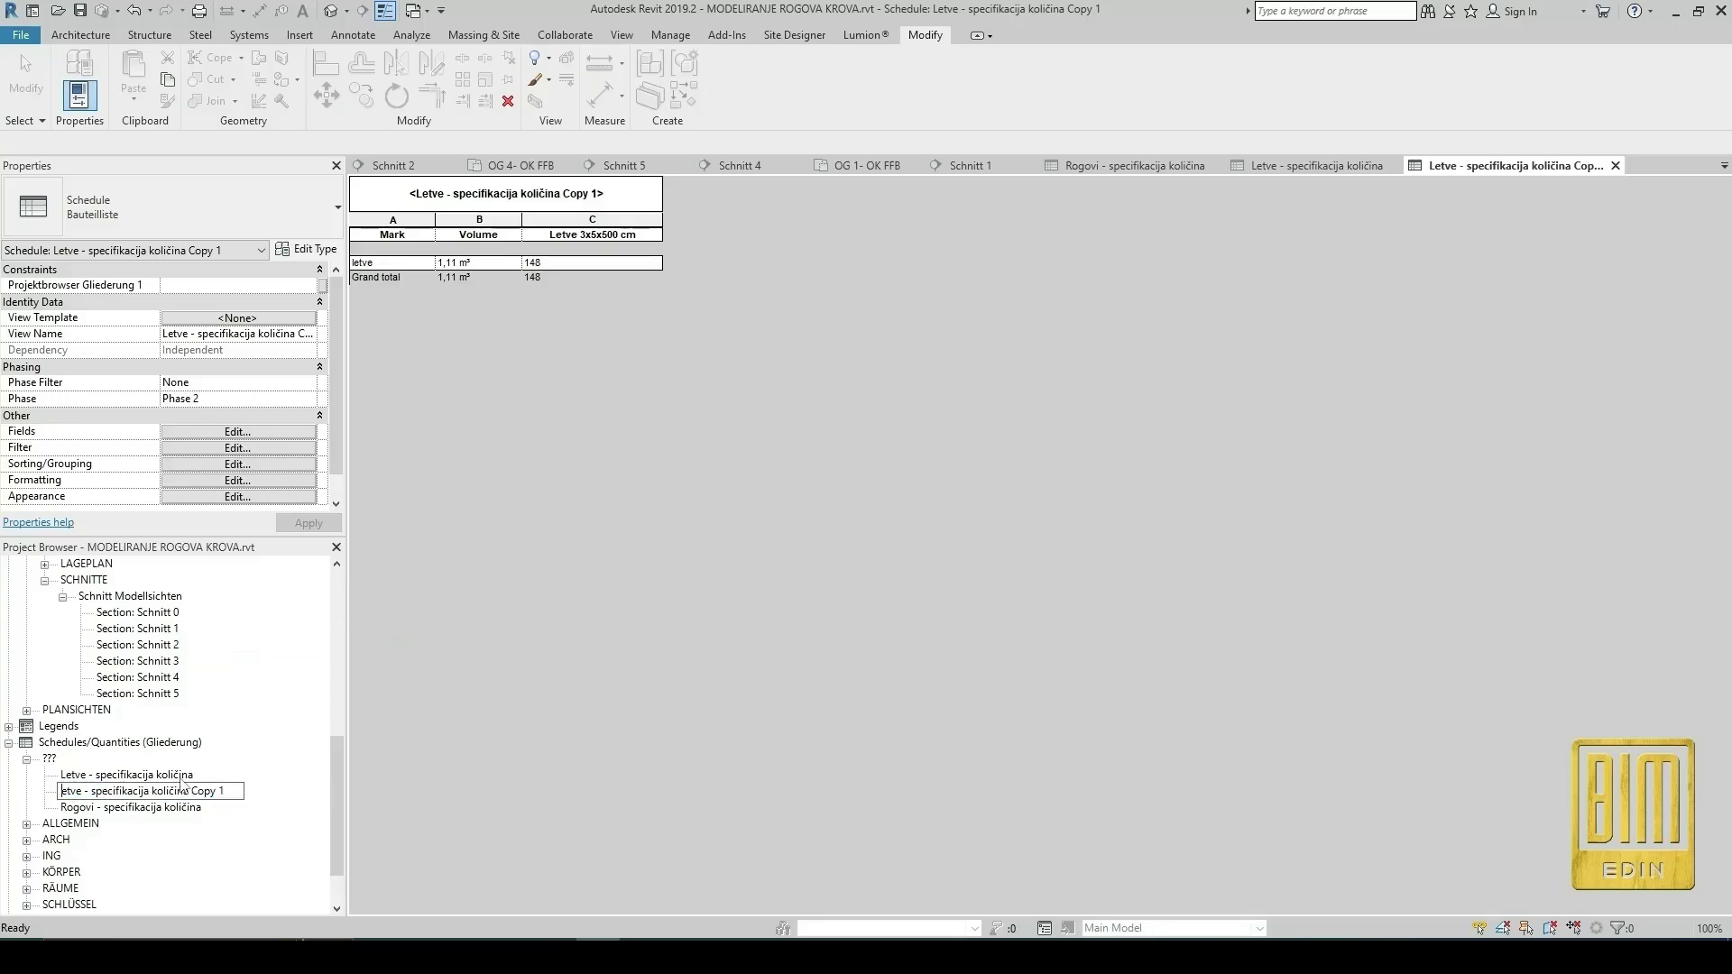
text(Kontral)
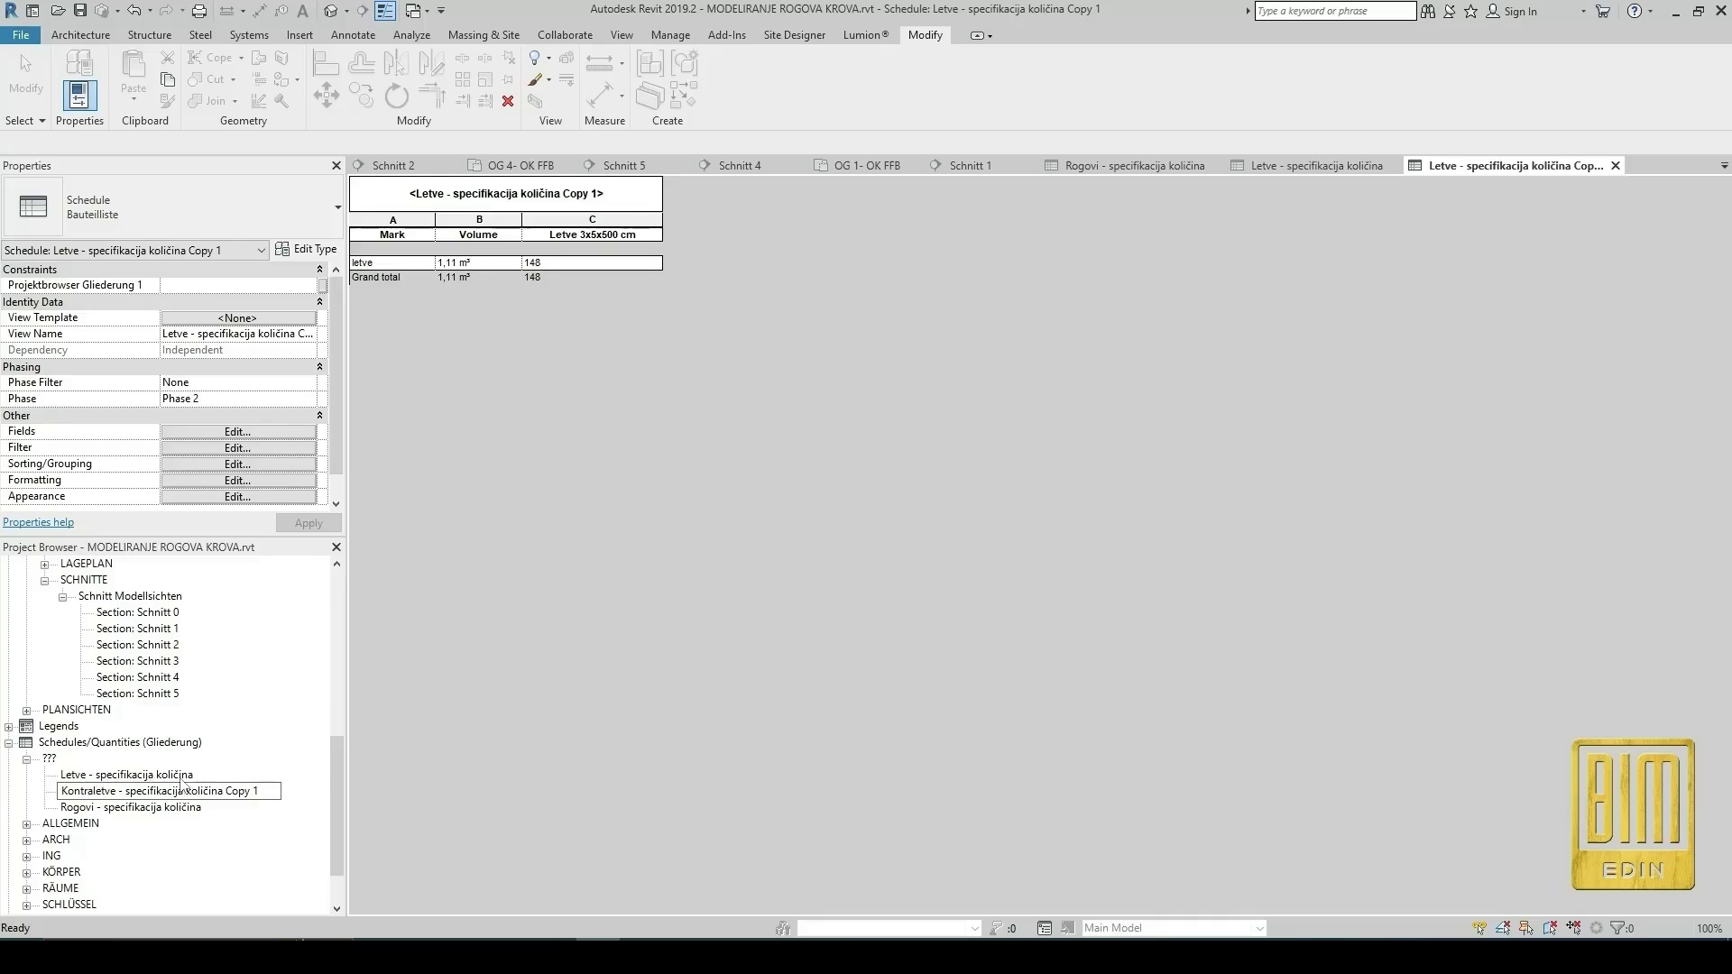
key(BackSpace)
key(BackSpace)
key(BackSpace)
key(BackSpace)
key(BackSpace)
key(BackSpace)
key(BackSpace)
key(Return)
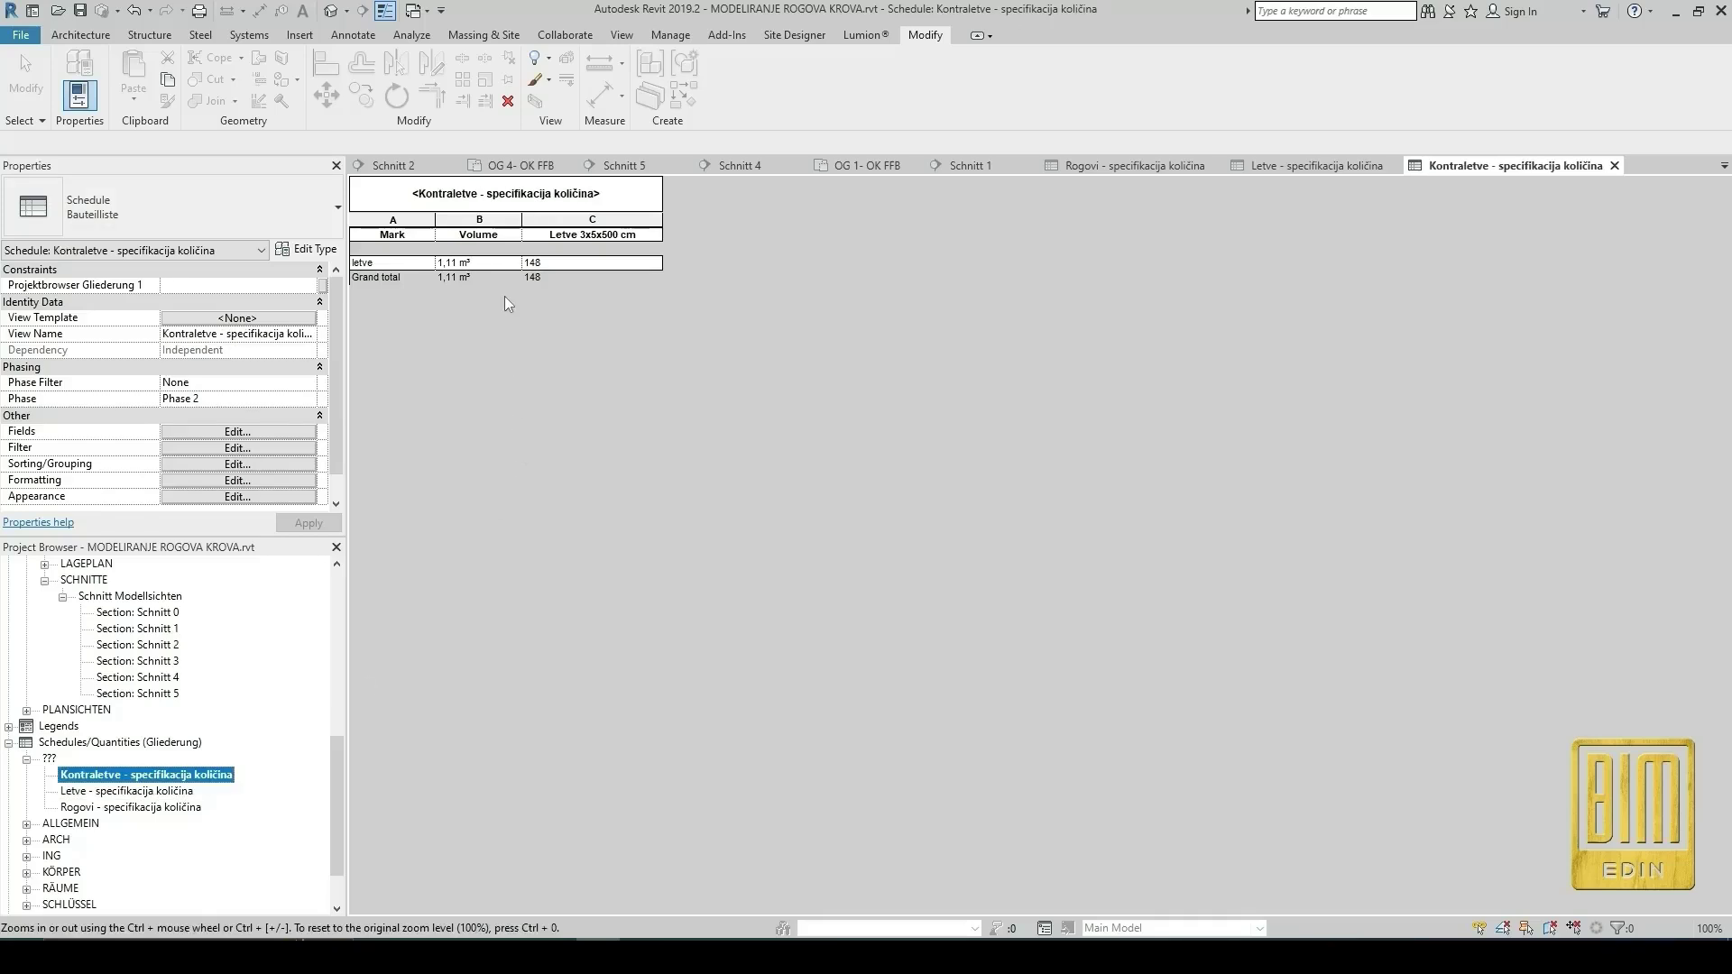
Rename the calculated field "Letve 3x5x500 cm" in the Kontraletve schedule to "Kontraletve 5x5x500 cm".
click(242, 434)
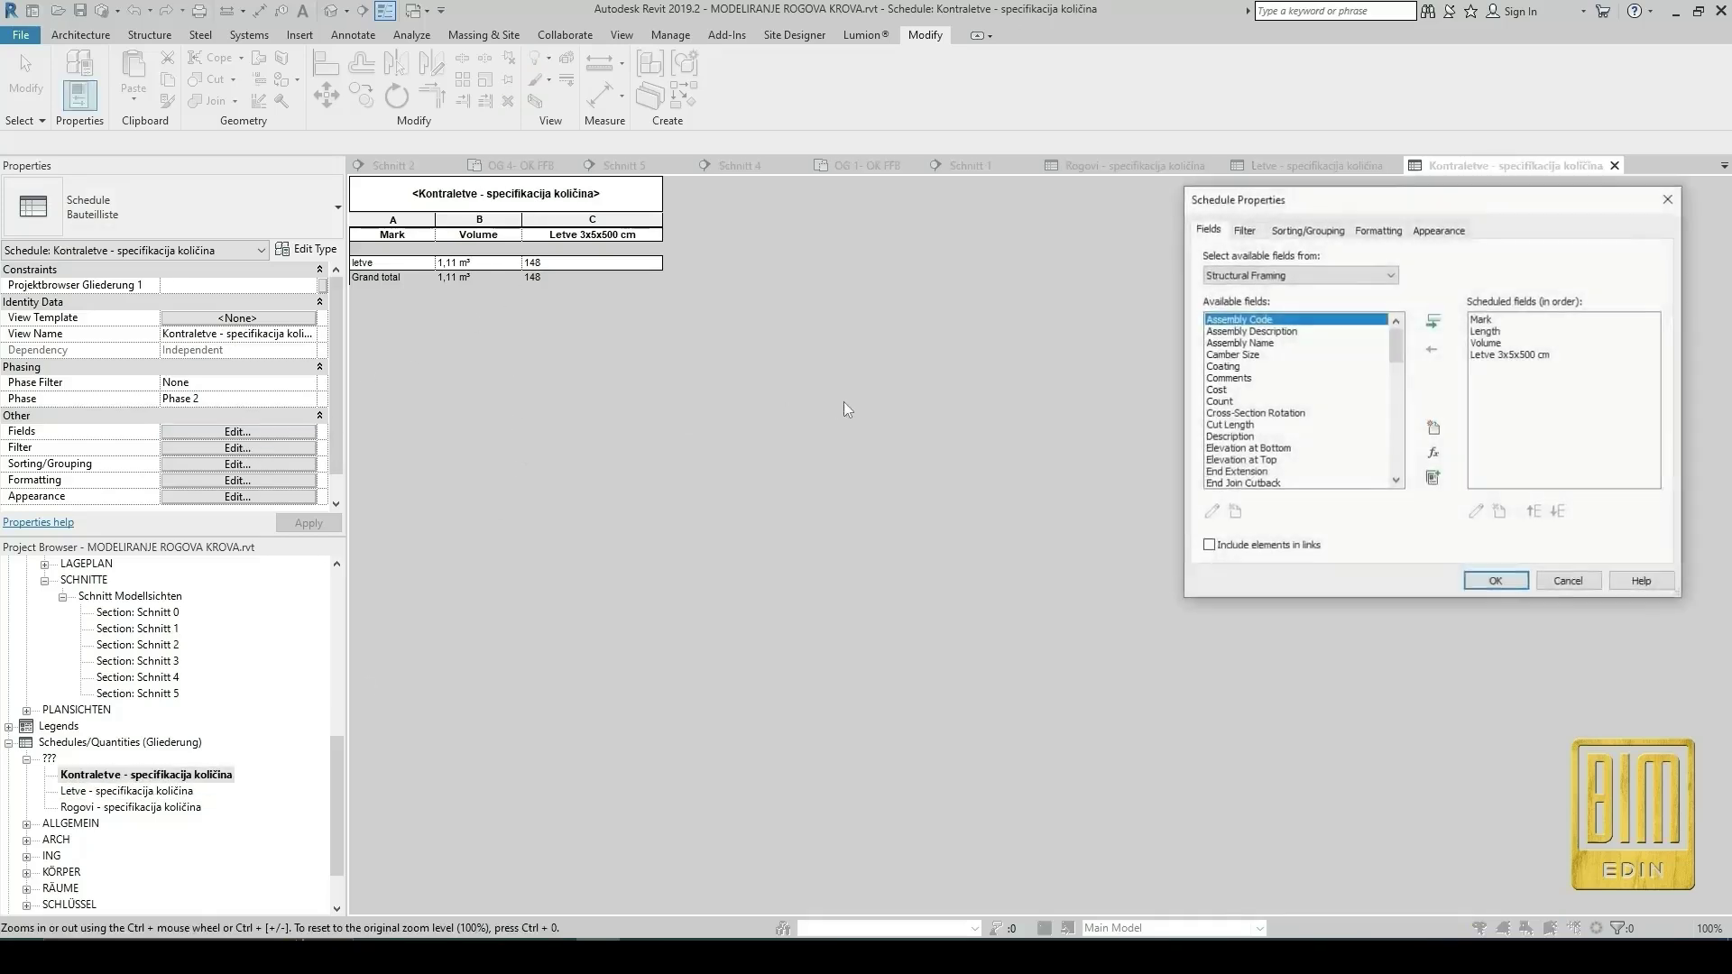
click(1497, 354)
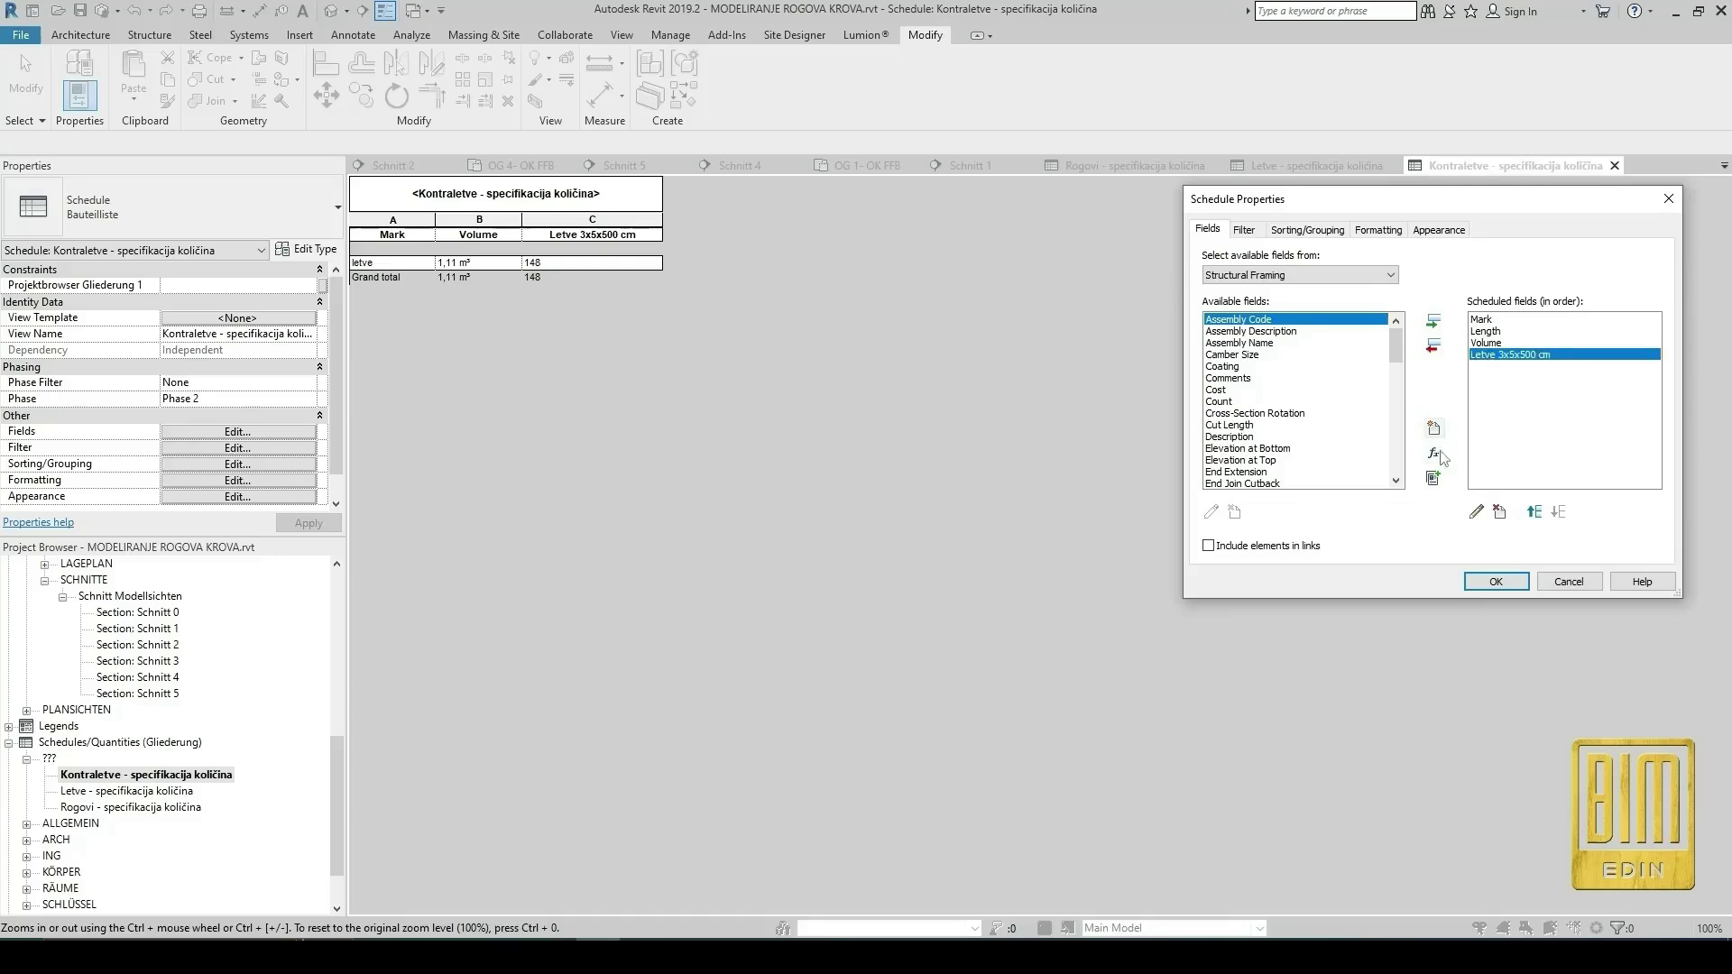
click(1476, 512)
drag(1410, 325, 1357, 333)
text(Kontraletve 3x5x500 cm)
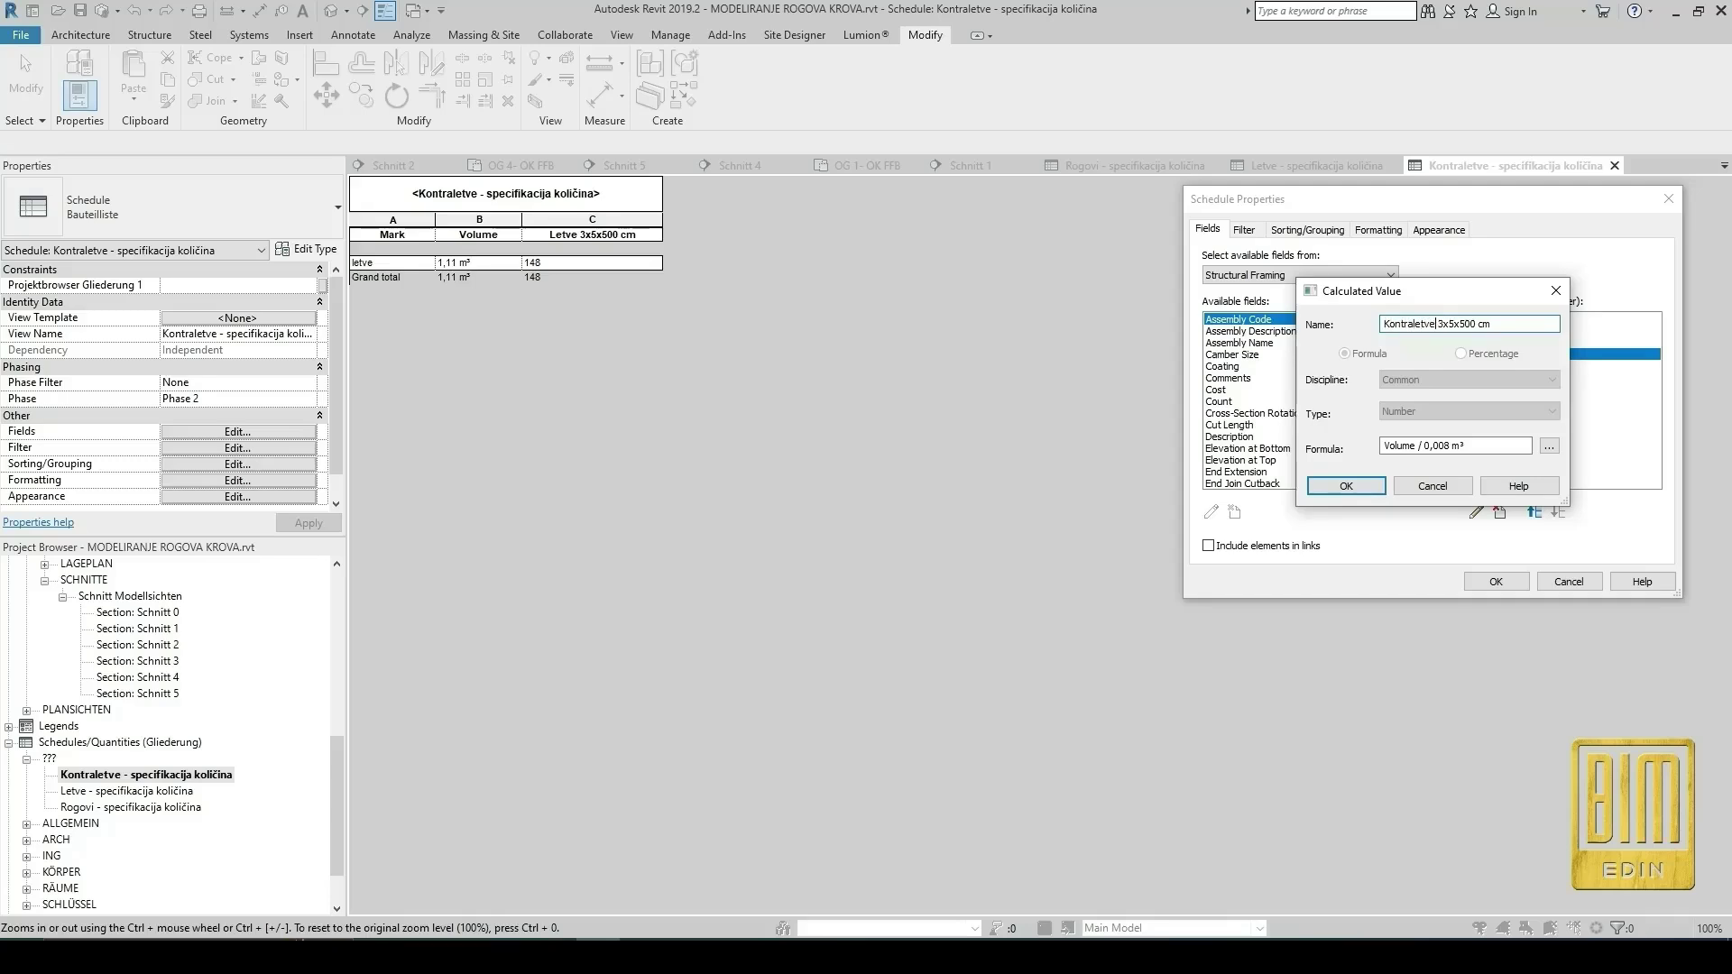
double_click(1444, 329)
text(5x5x500)
Switch to Calculator and compute the volume of one 5x5x500 cm counter batten as 0.05 × 0.05 × 5.
click(425, 941)
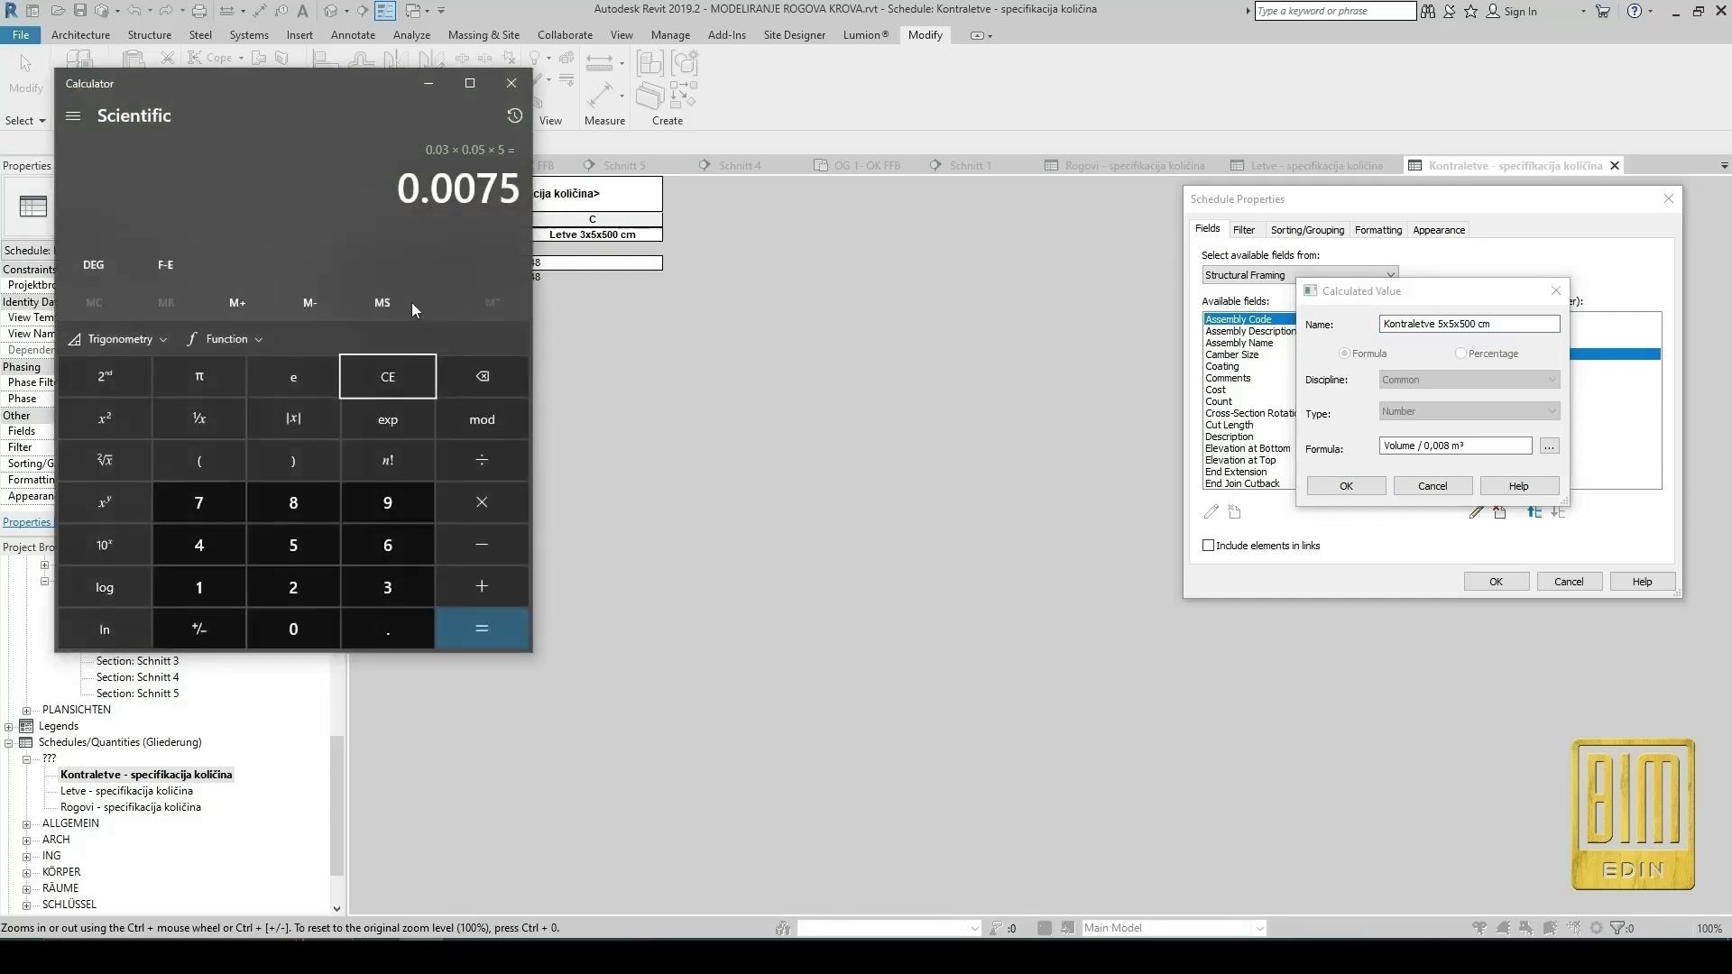
click(390, 376)
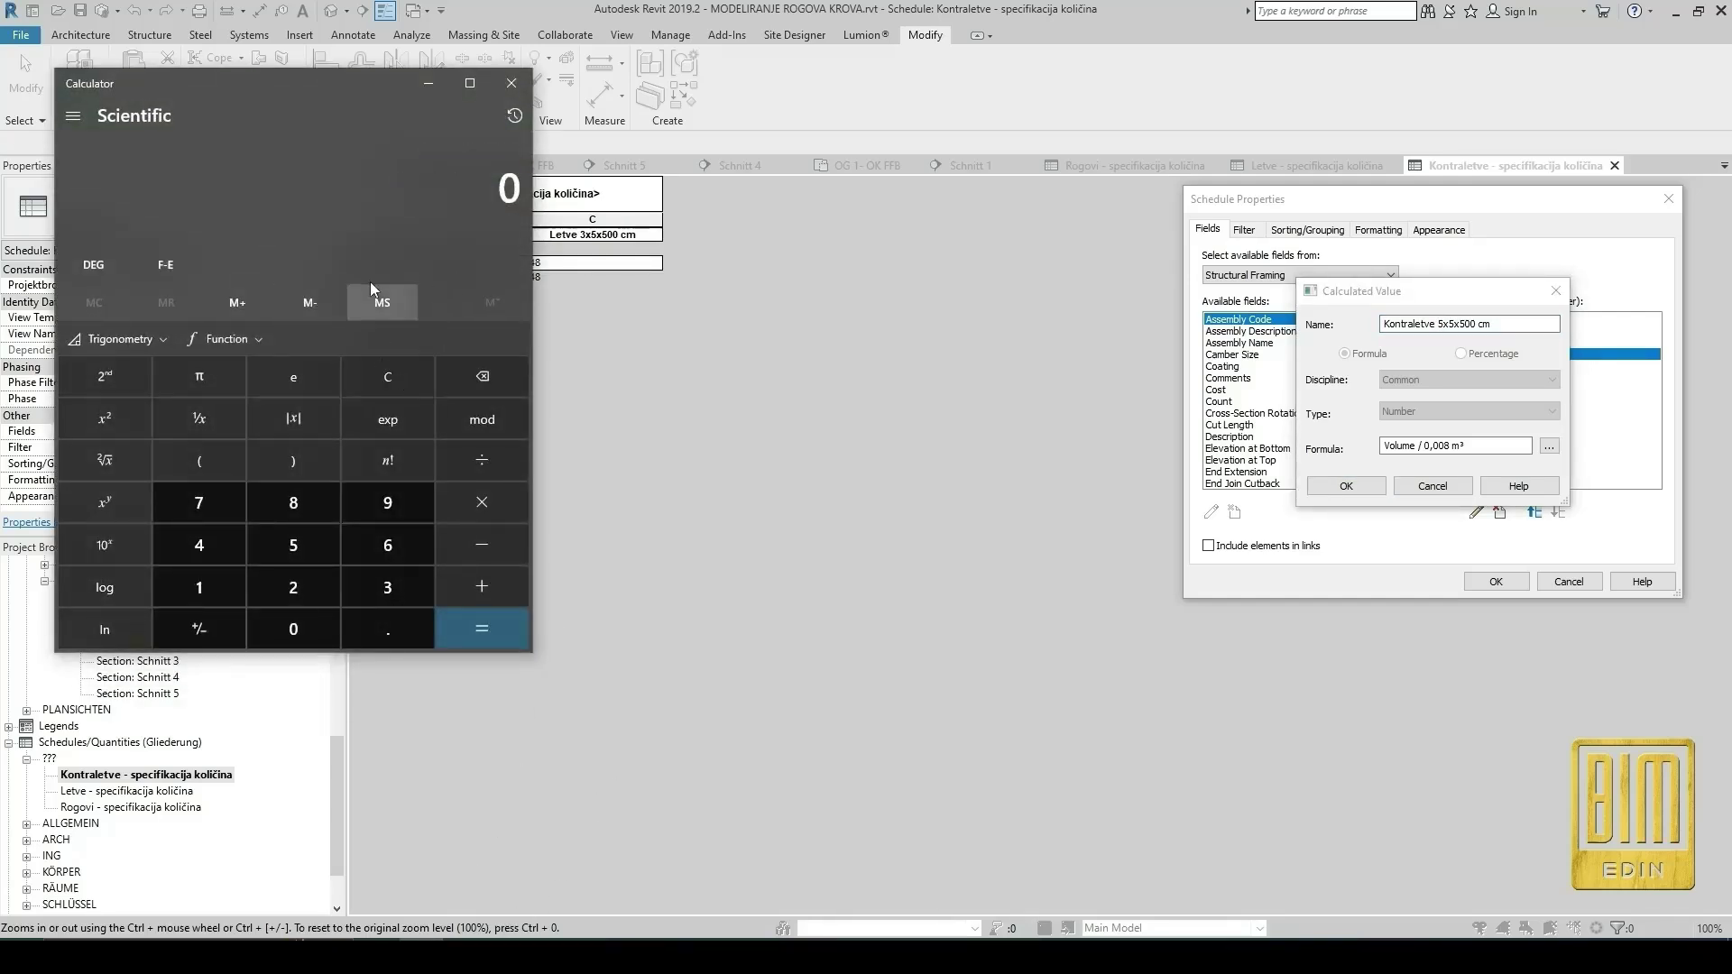
text(0.0)
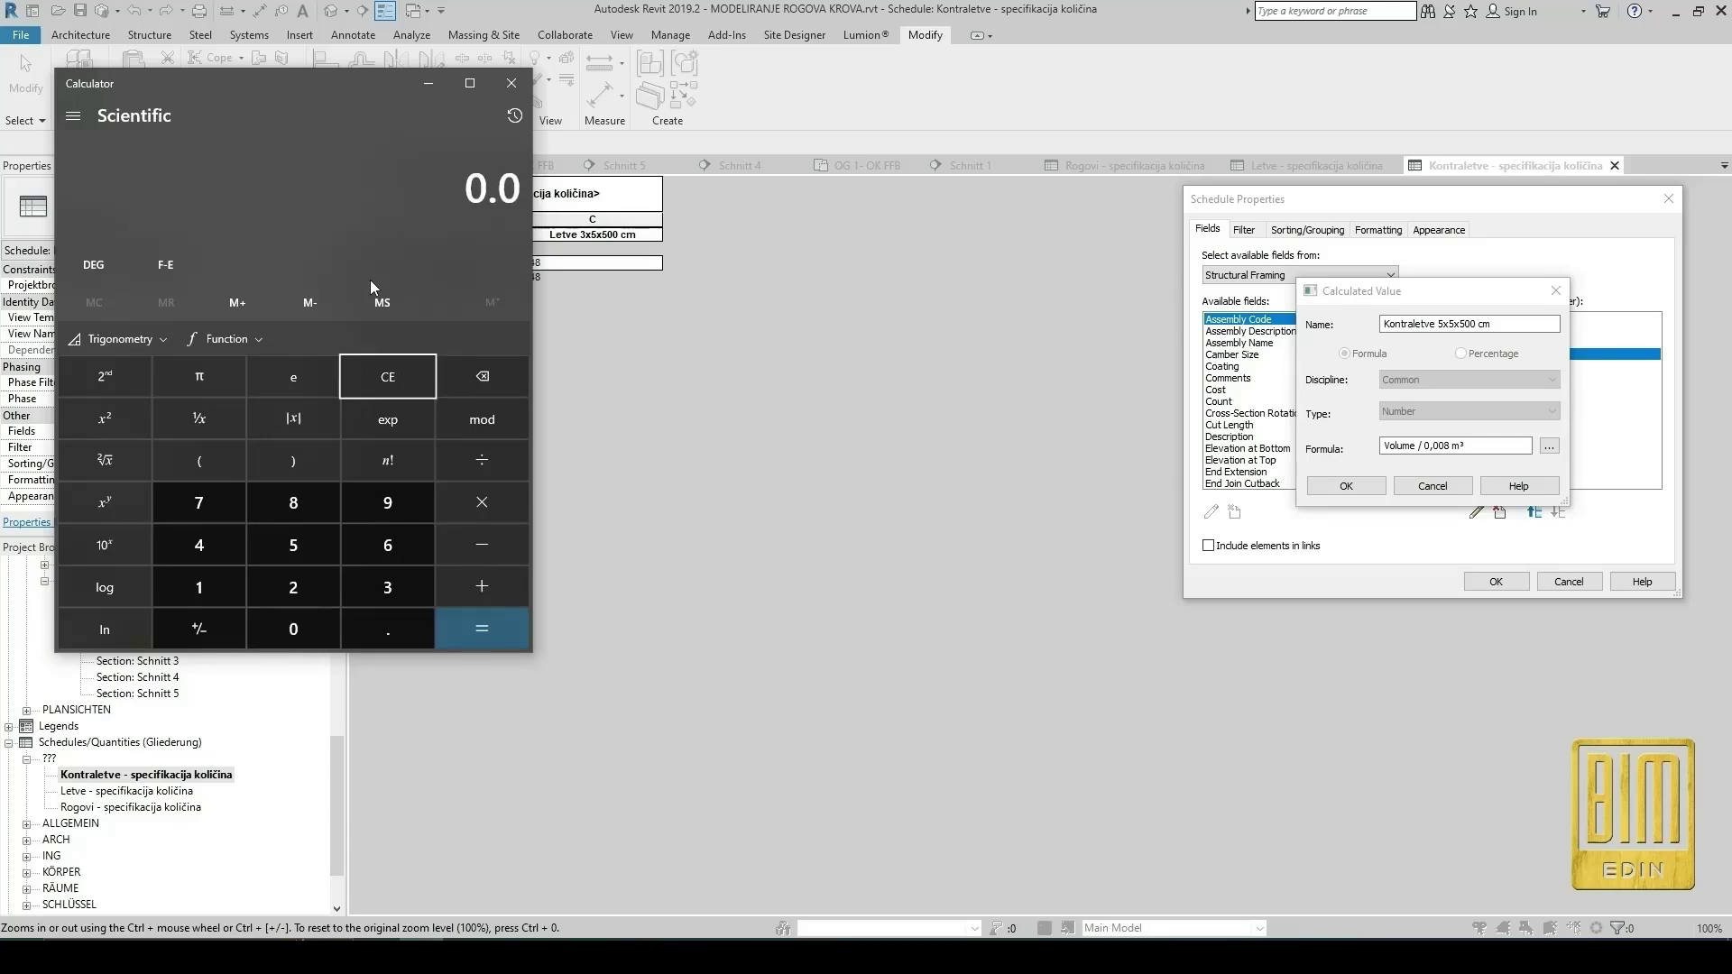
text(5)
text(*0.0)
text(5*)
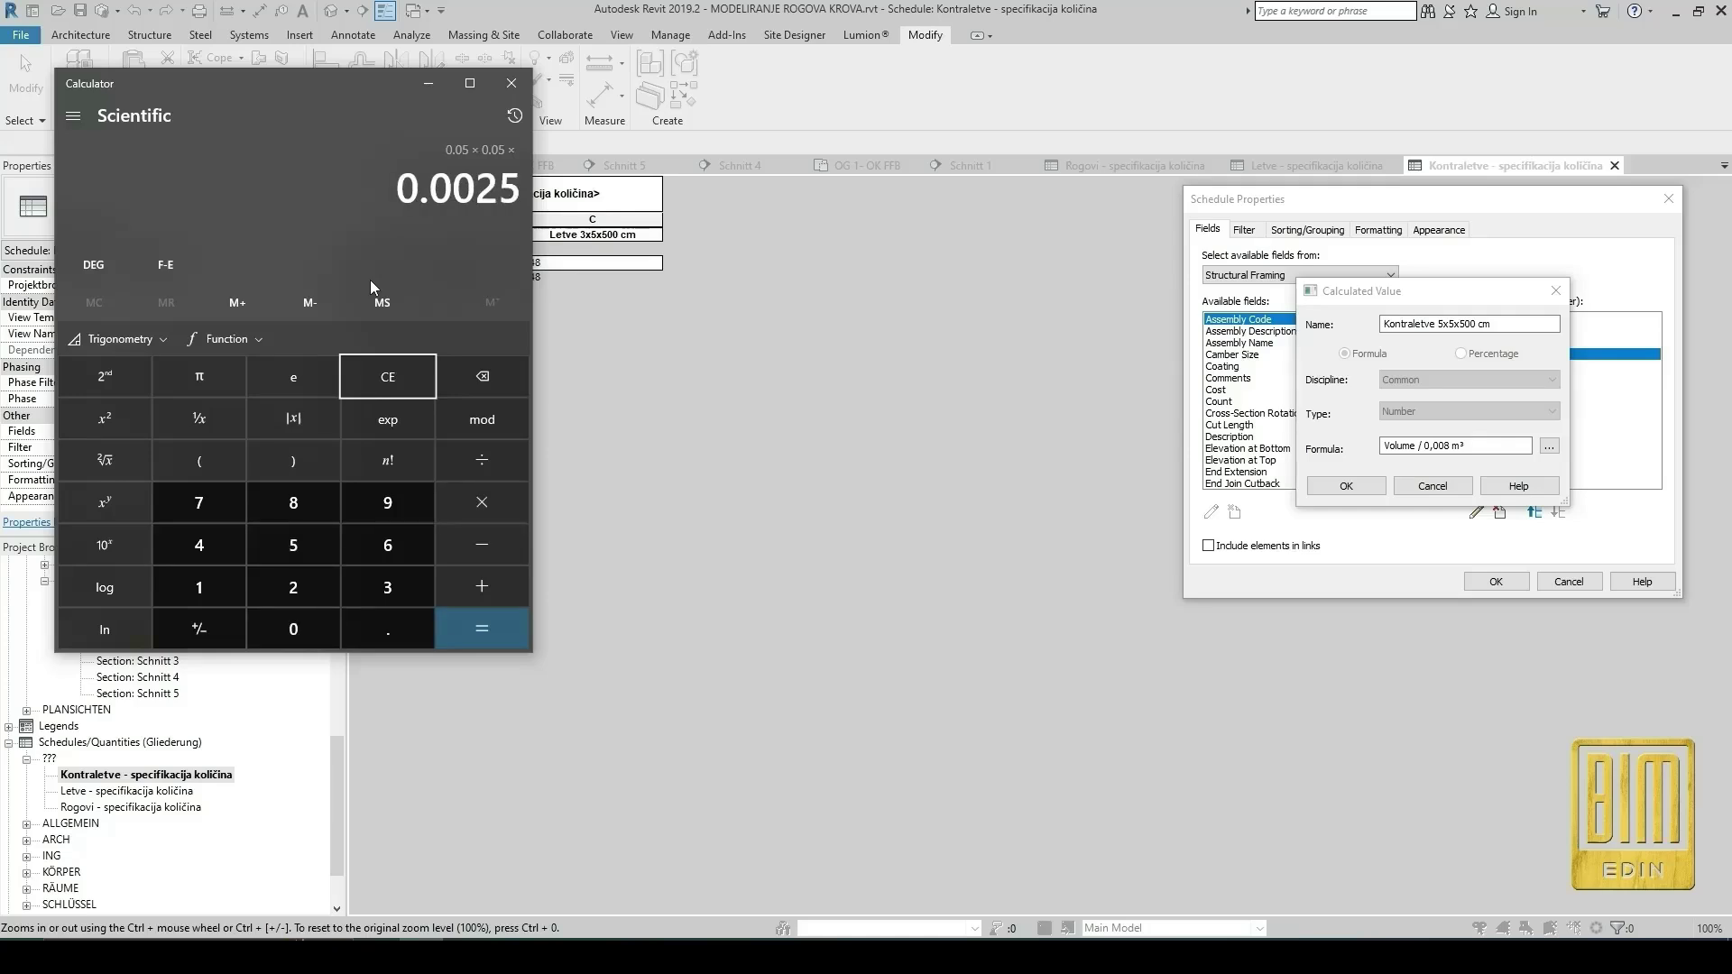
text(5=)
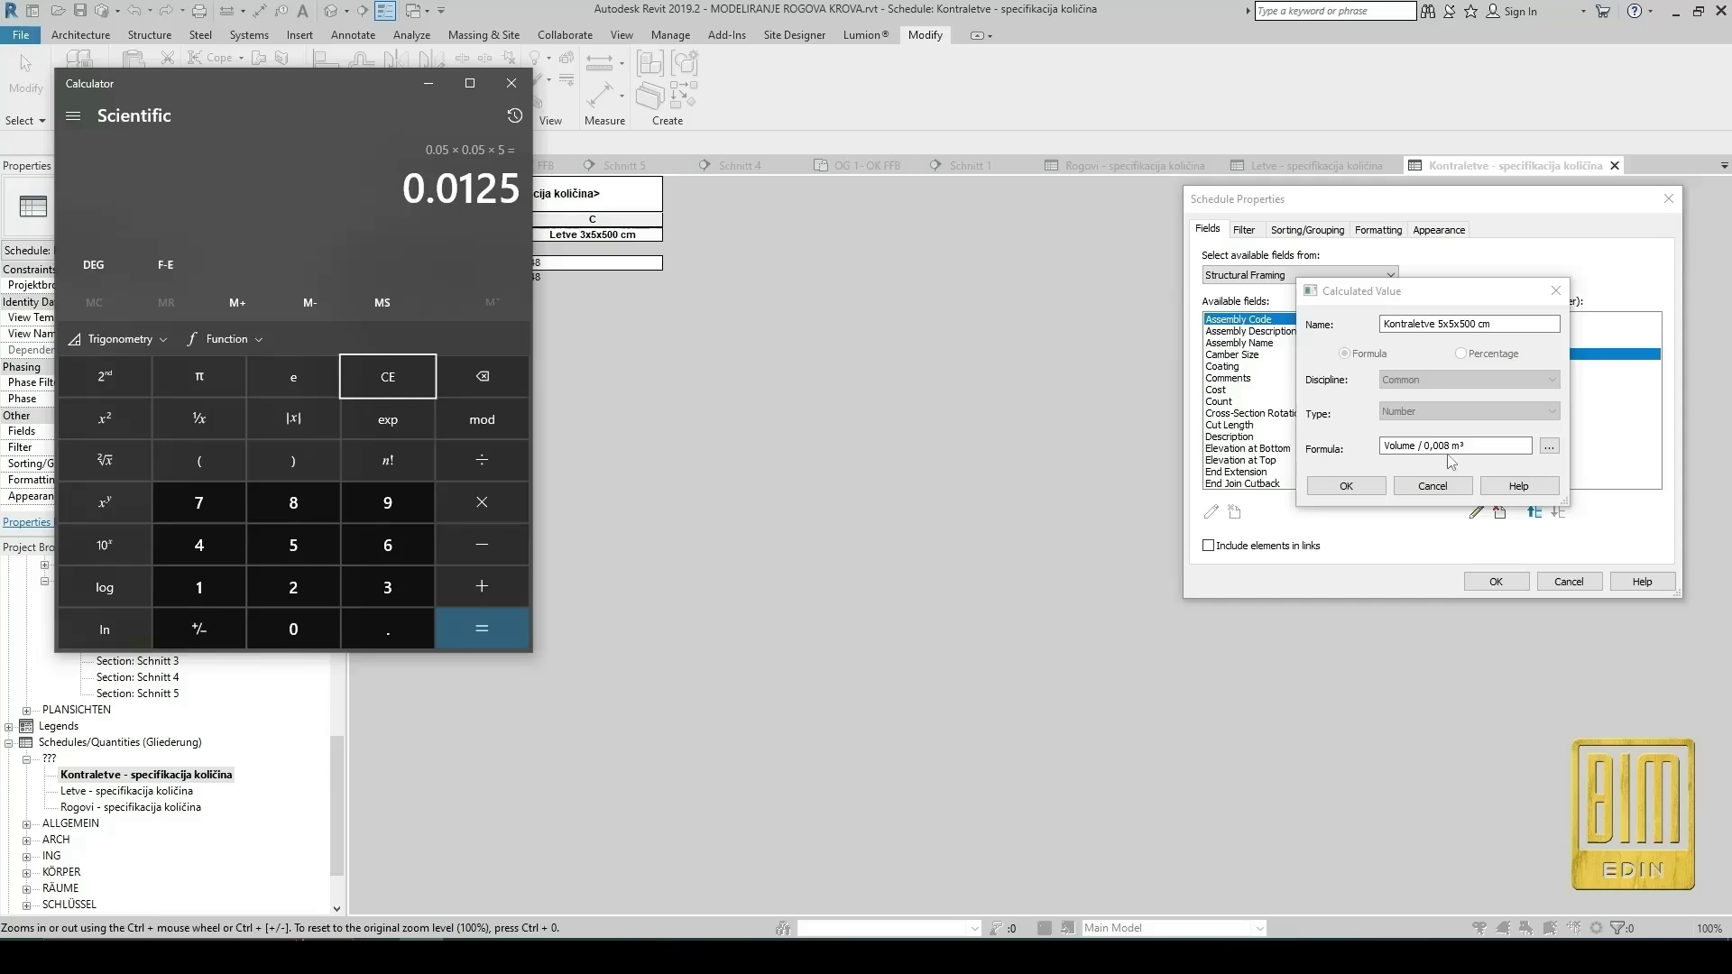
Set the formula of the calculated field "Kontraletve 5x5x500 cm" to Volume / 0,0125 m³ and apply the schedule changes.
drag(1450, 446, 1435, 450)
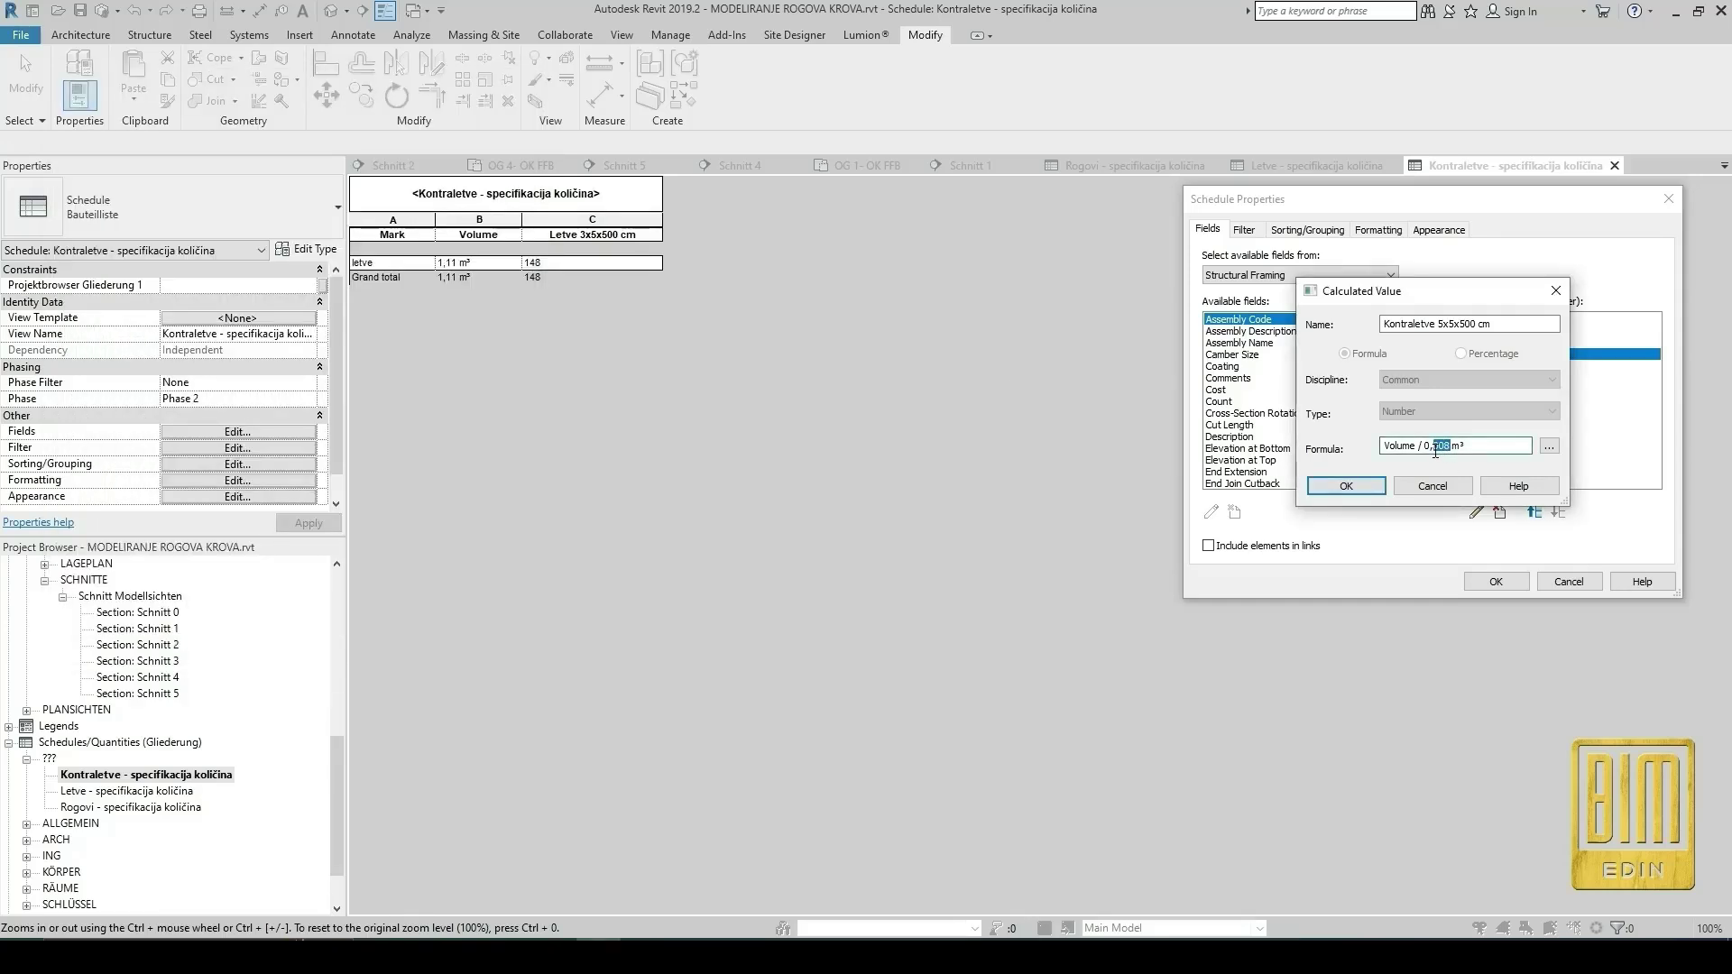
text(0125)
click(1346, 486)
click(1496, 581)
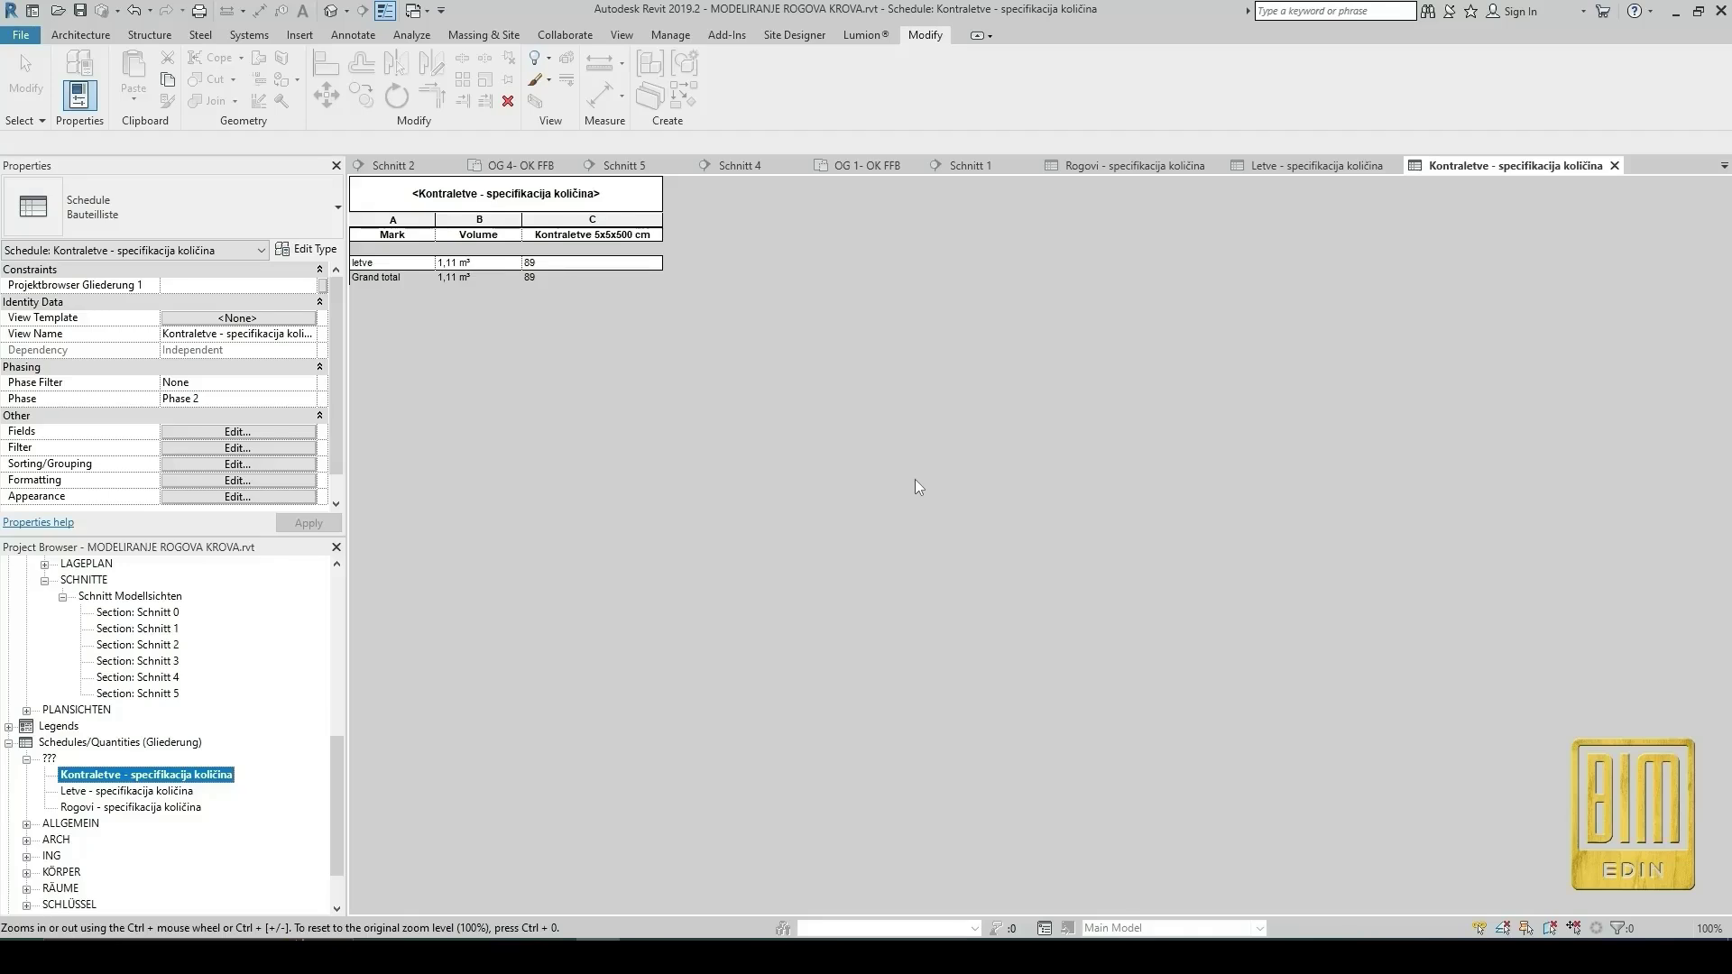
Change the Kontraletve schedule's filter value to Kontraletve.
click(238, 448)
click(1657, 260)
click(1567, 275)
click(1496, 582)
Center the "Kontraletve 5x5x500 cm" column horizontally.
click(592, 221)
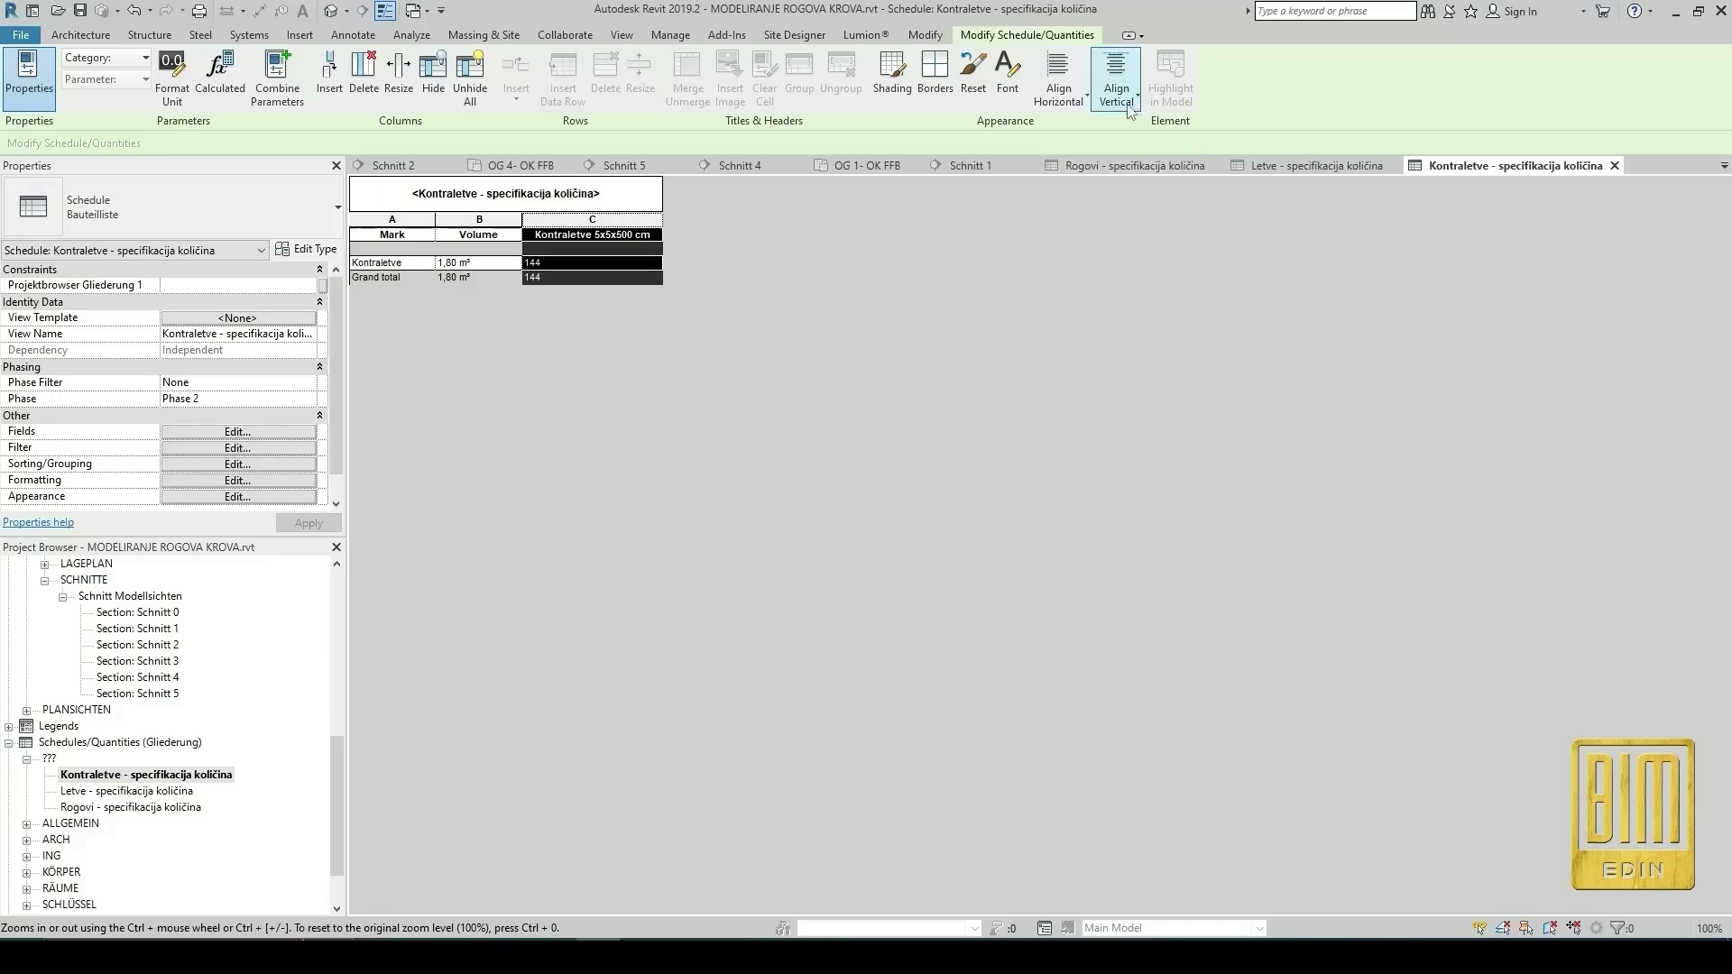
click(1123, 86)
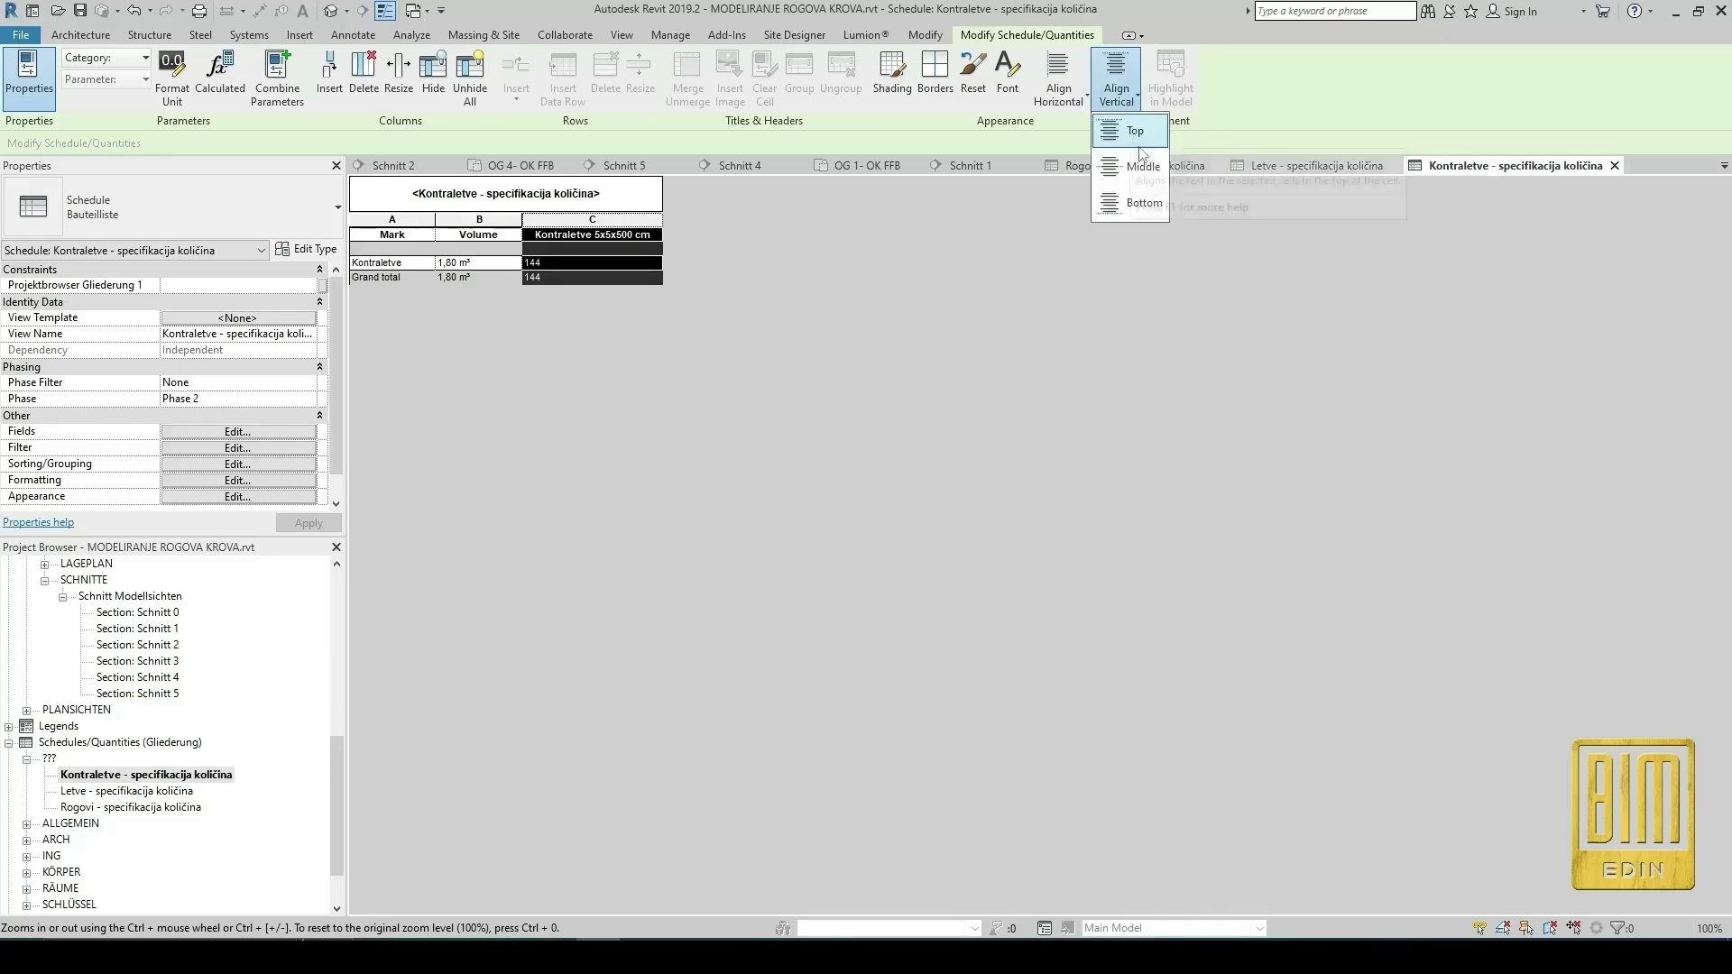
click(1061, 91)
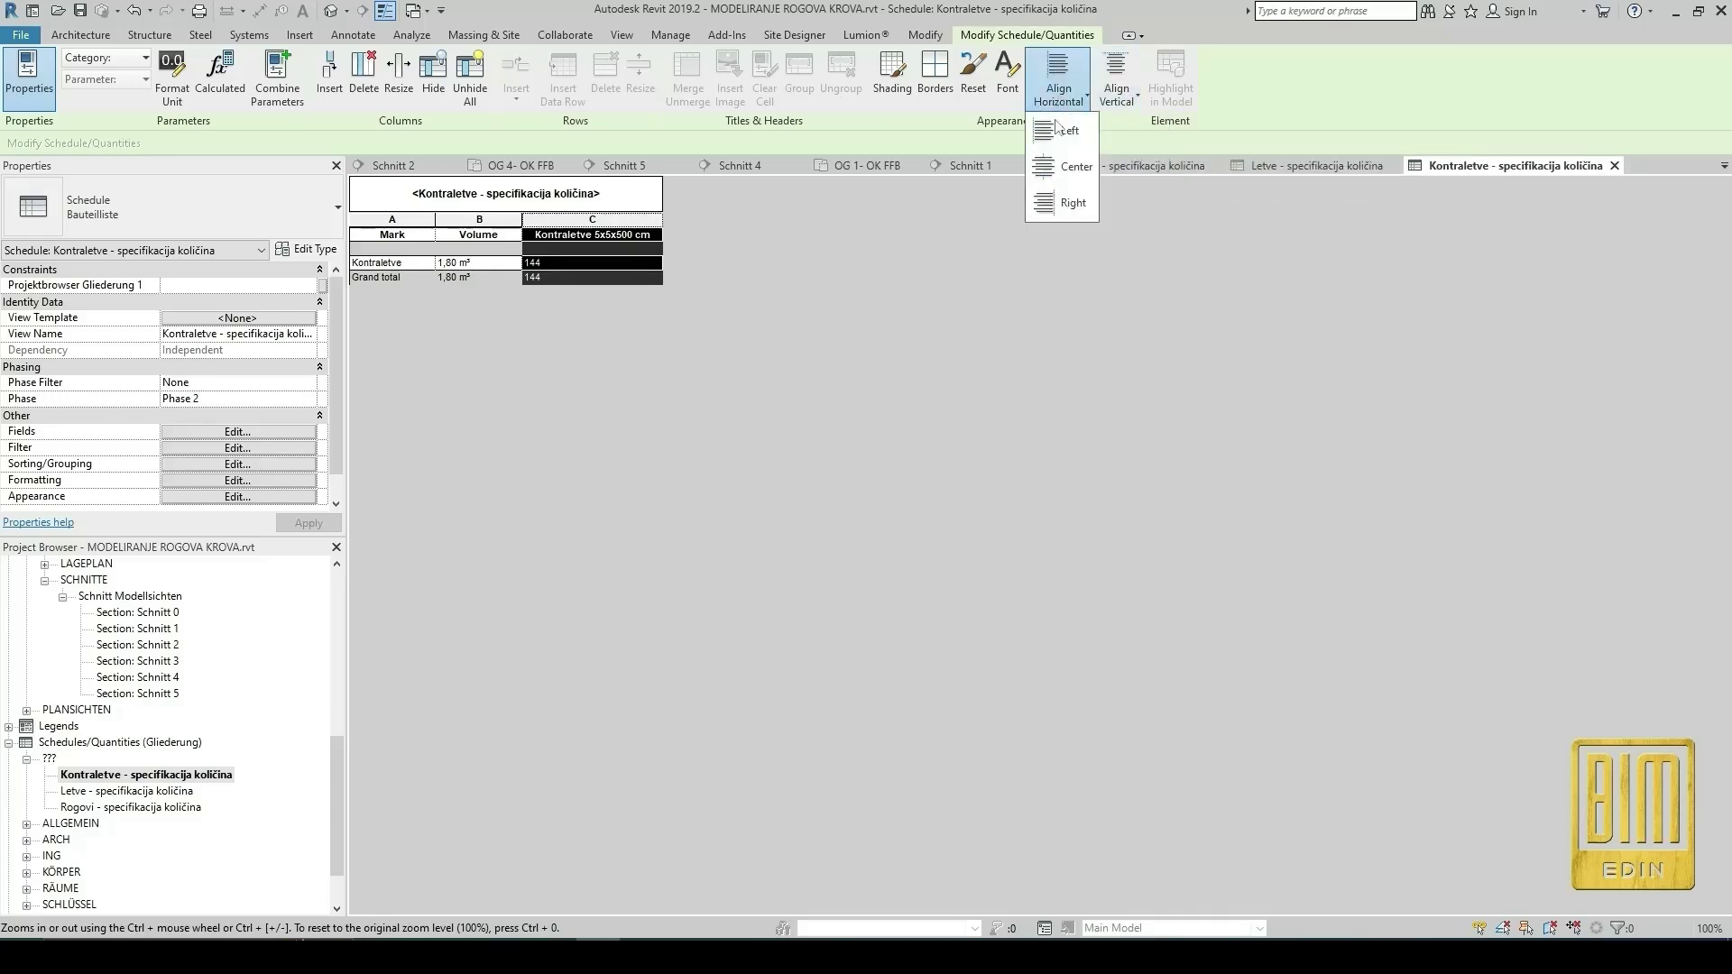
click(1054, 168)
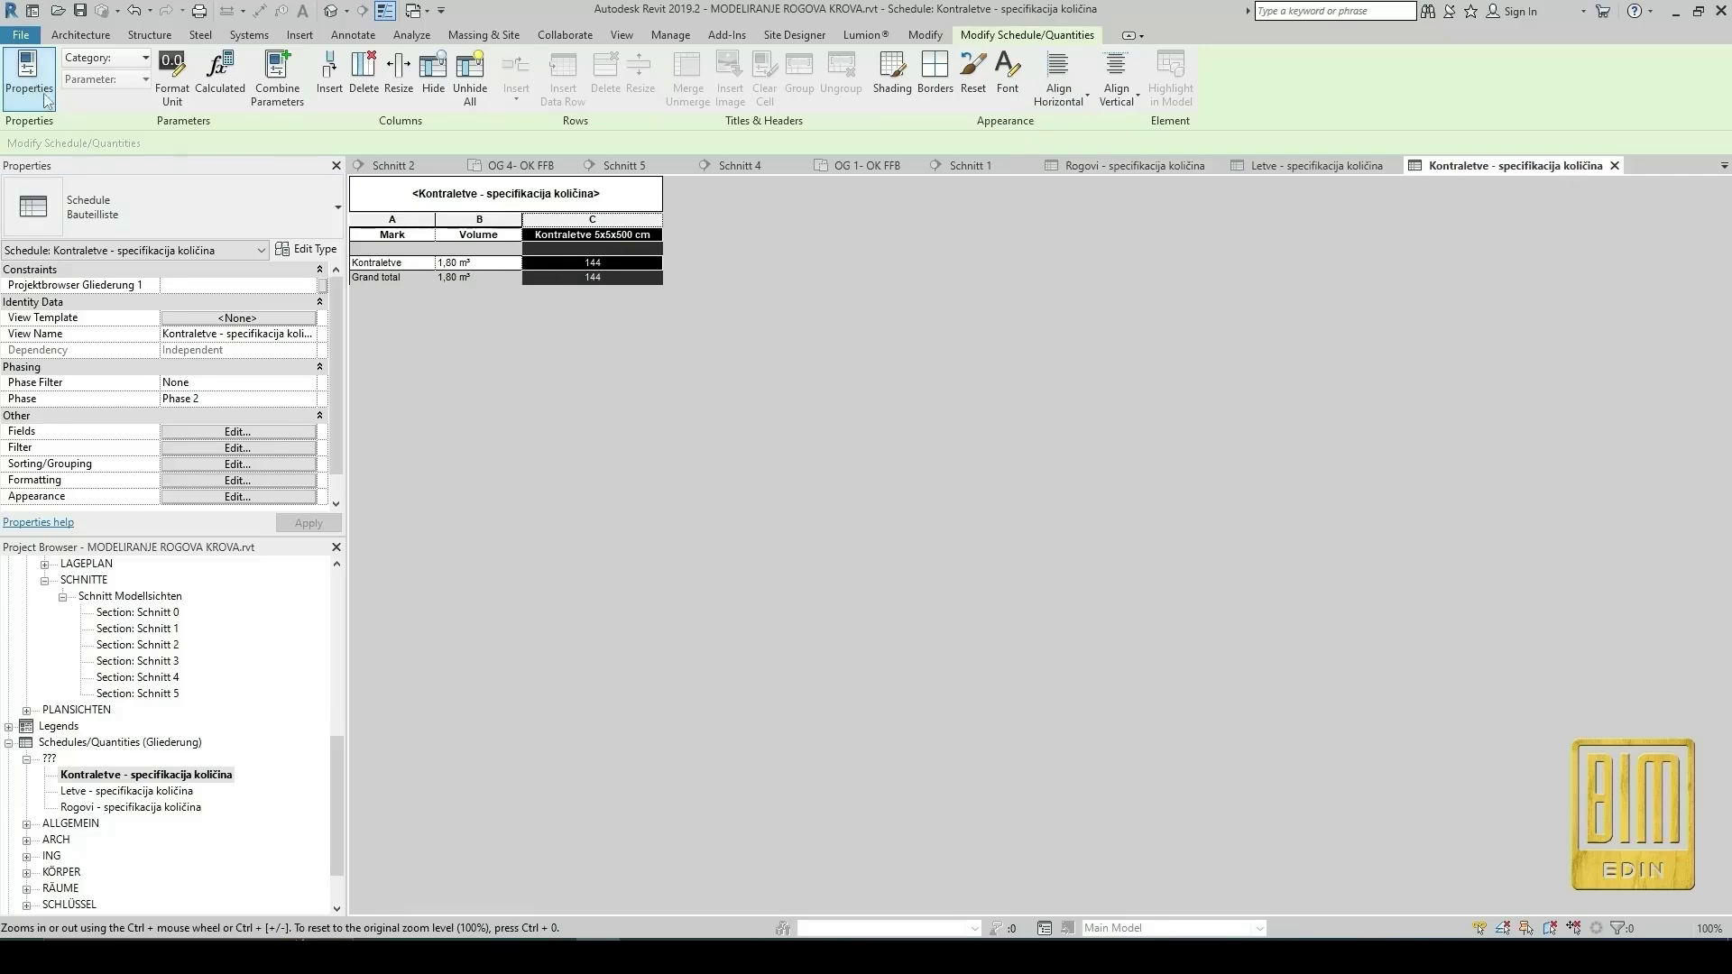
Open the "Letve - specifikacija količina" schedule and center its "Letve 3x5x500 cm" column horizontally.
click(136, 791)
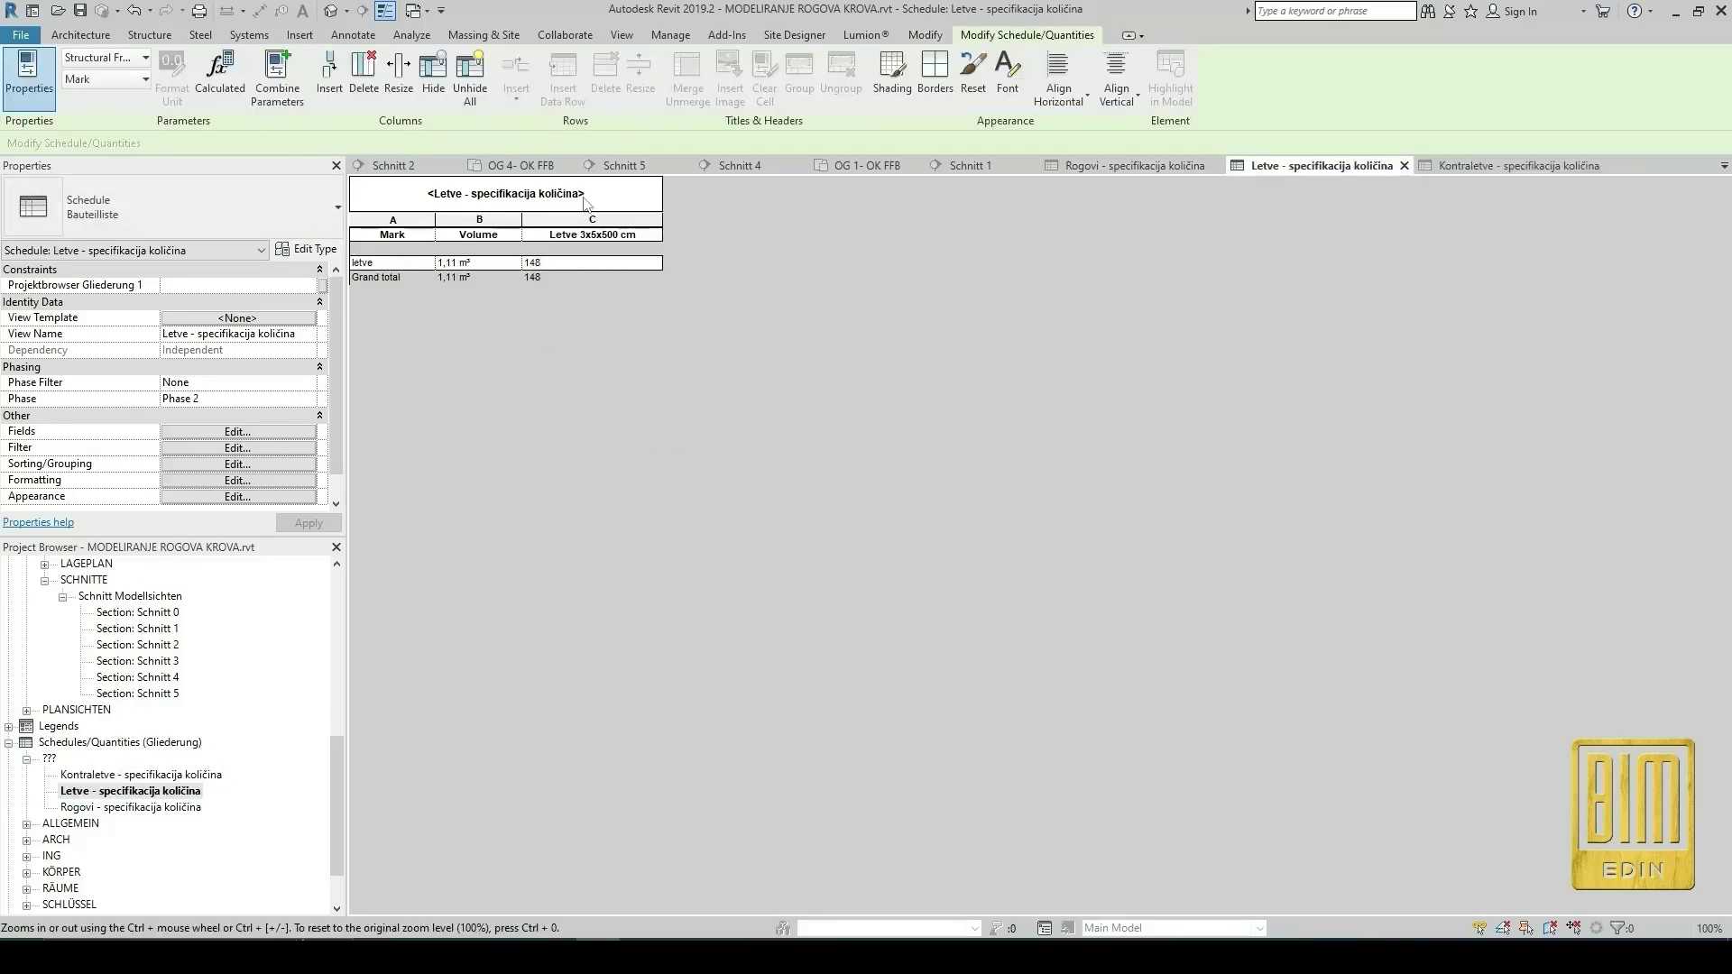
click(588, 221)
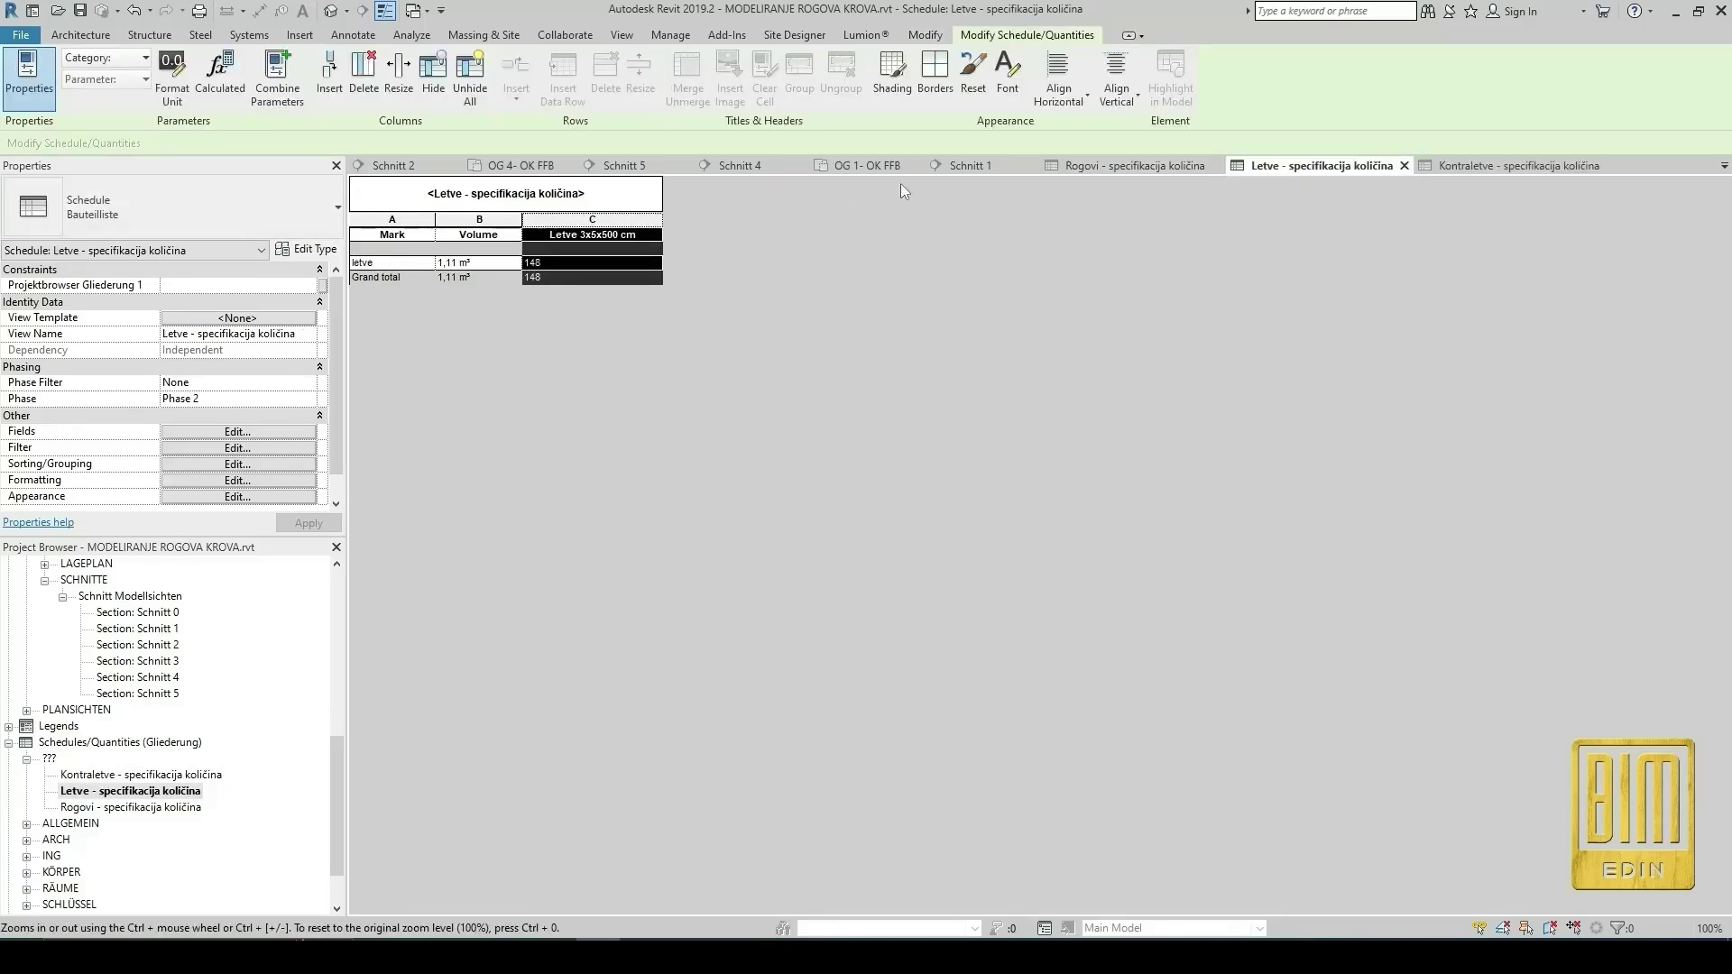
click(1059, 95)
click(1064, 167)
Open the "Rogovi - specifikacija količina" schedule and center its "Broj rogova 12x16x600 cm" column horizontally.
double_click(153, 807)
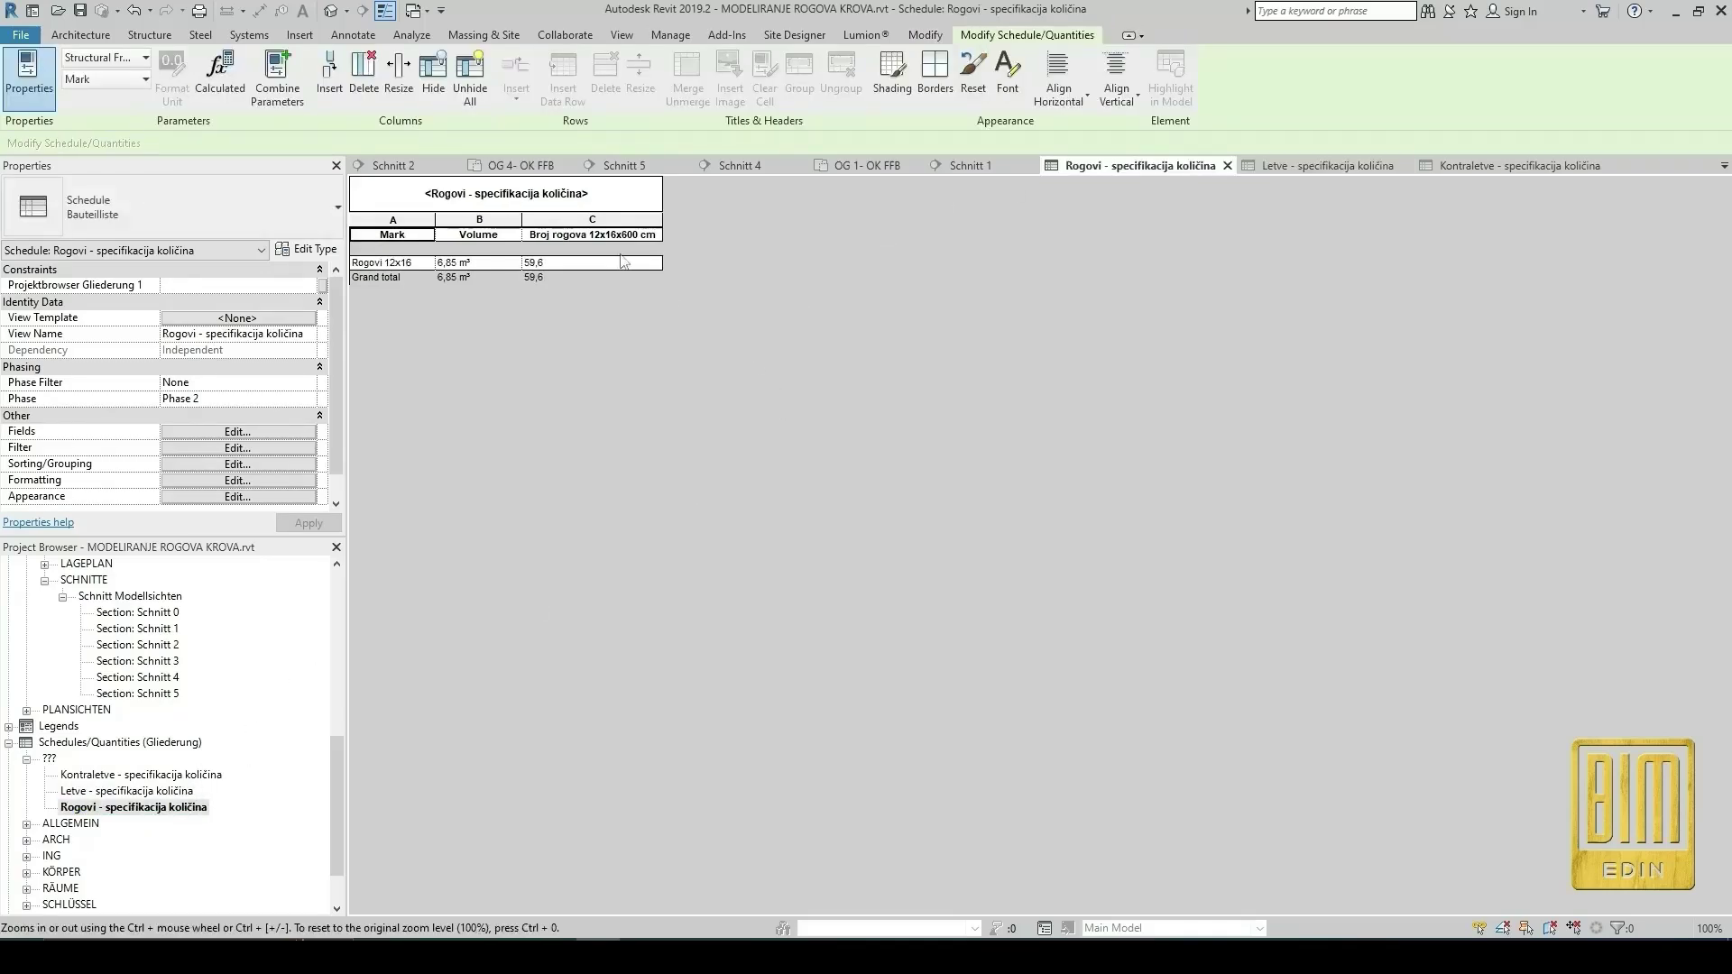
click(1059, 90)
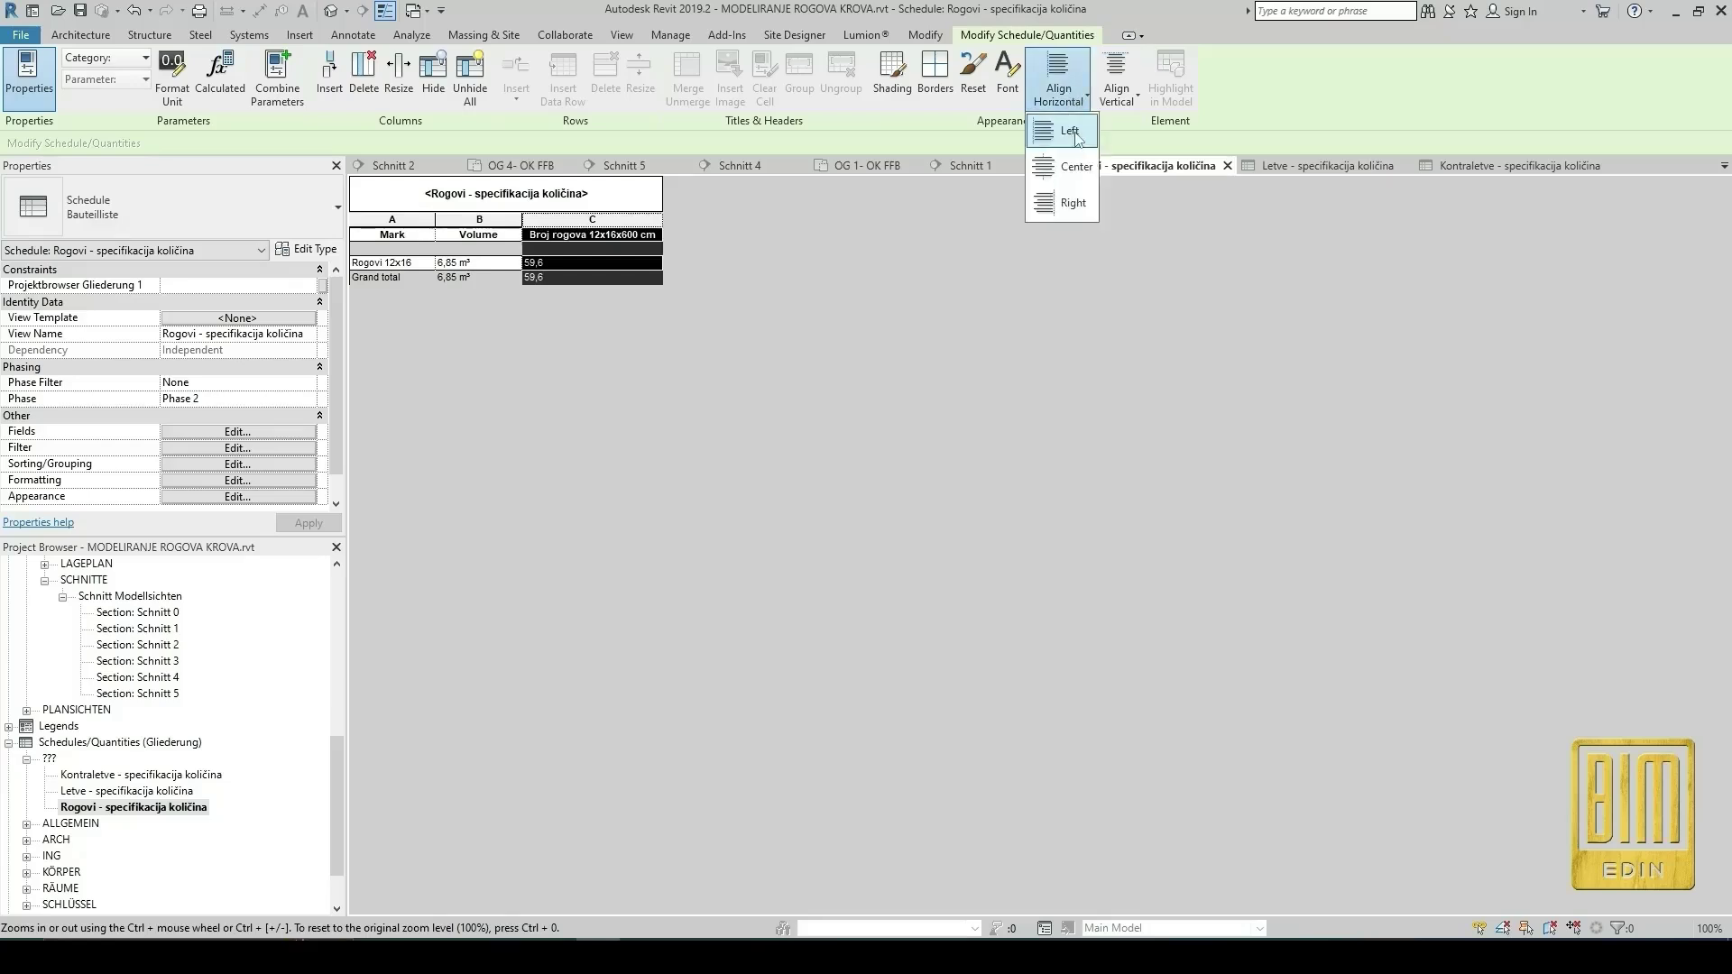
click(1064, 166)
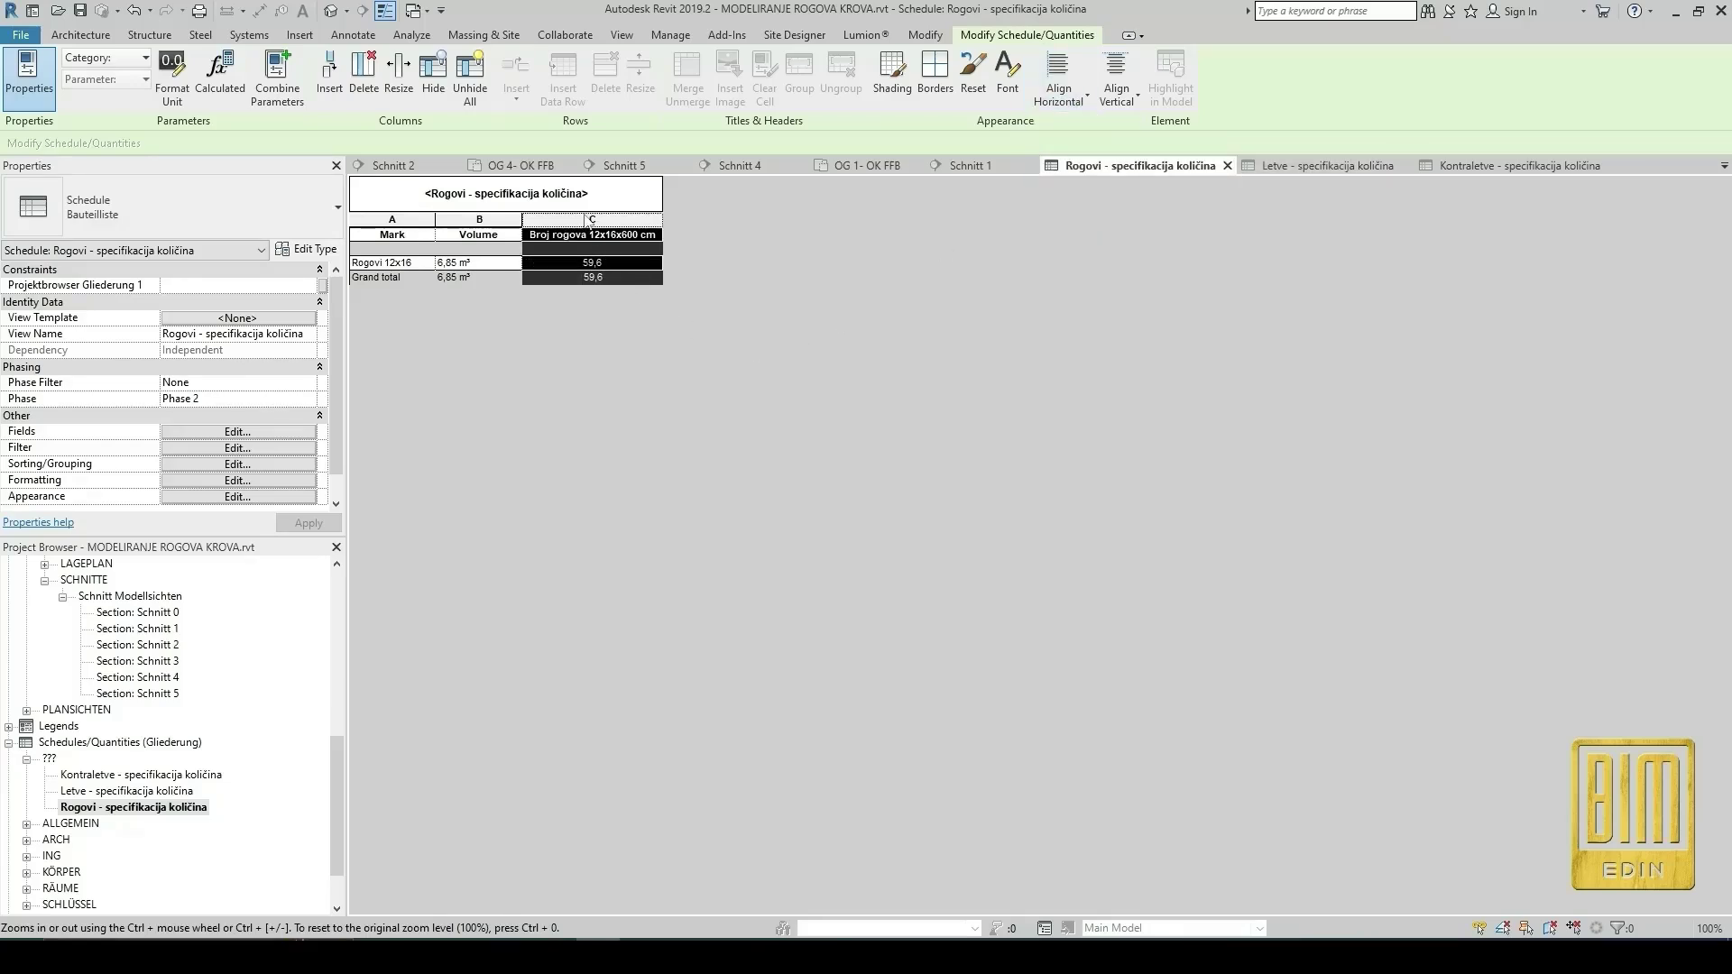
Override the number format of the "Broj rogova 12x16x600 cm" field so that it rounds to whole numbers.
click(252, 433)
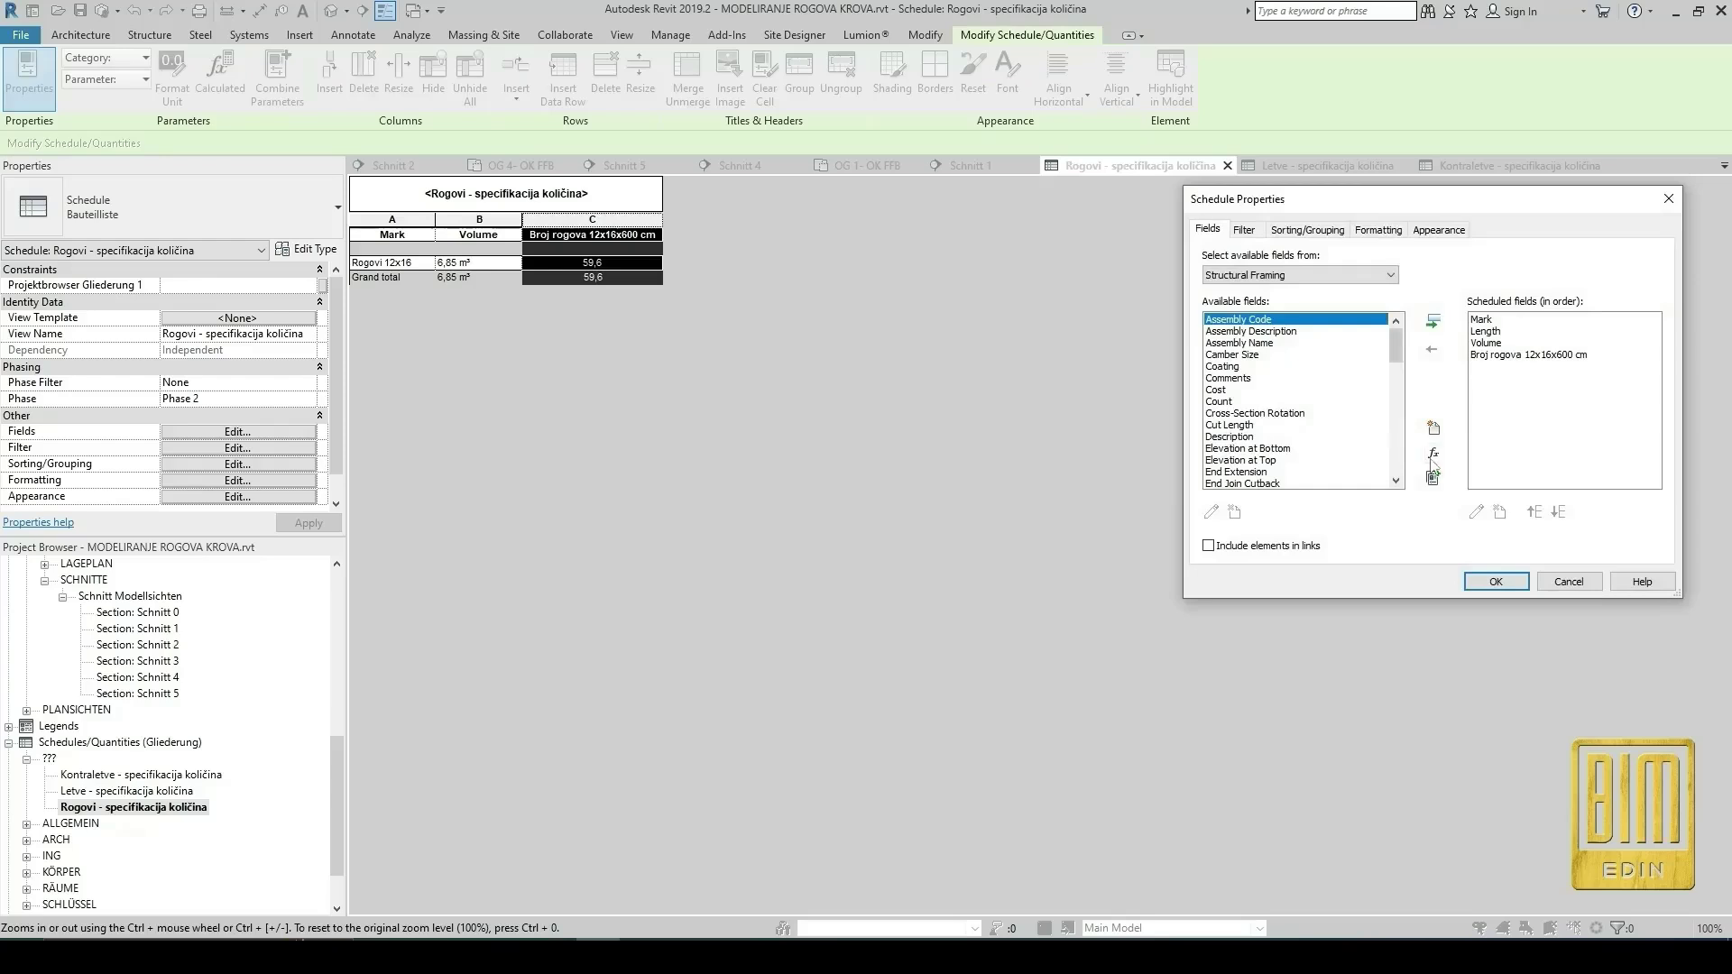
click(1378, 230)
click(1263, 306)
click(1570, 417)
click(1353, 349)
click(1355, 401)
click(1440, 530)
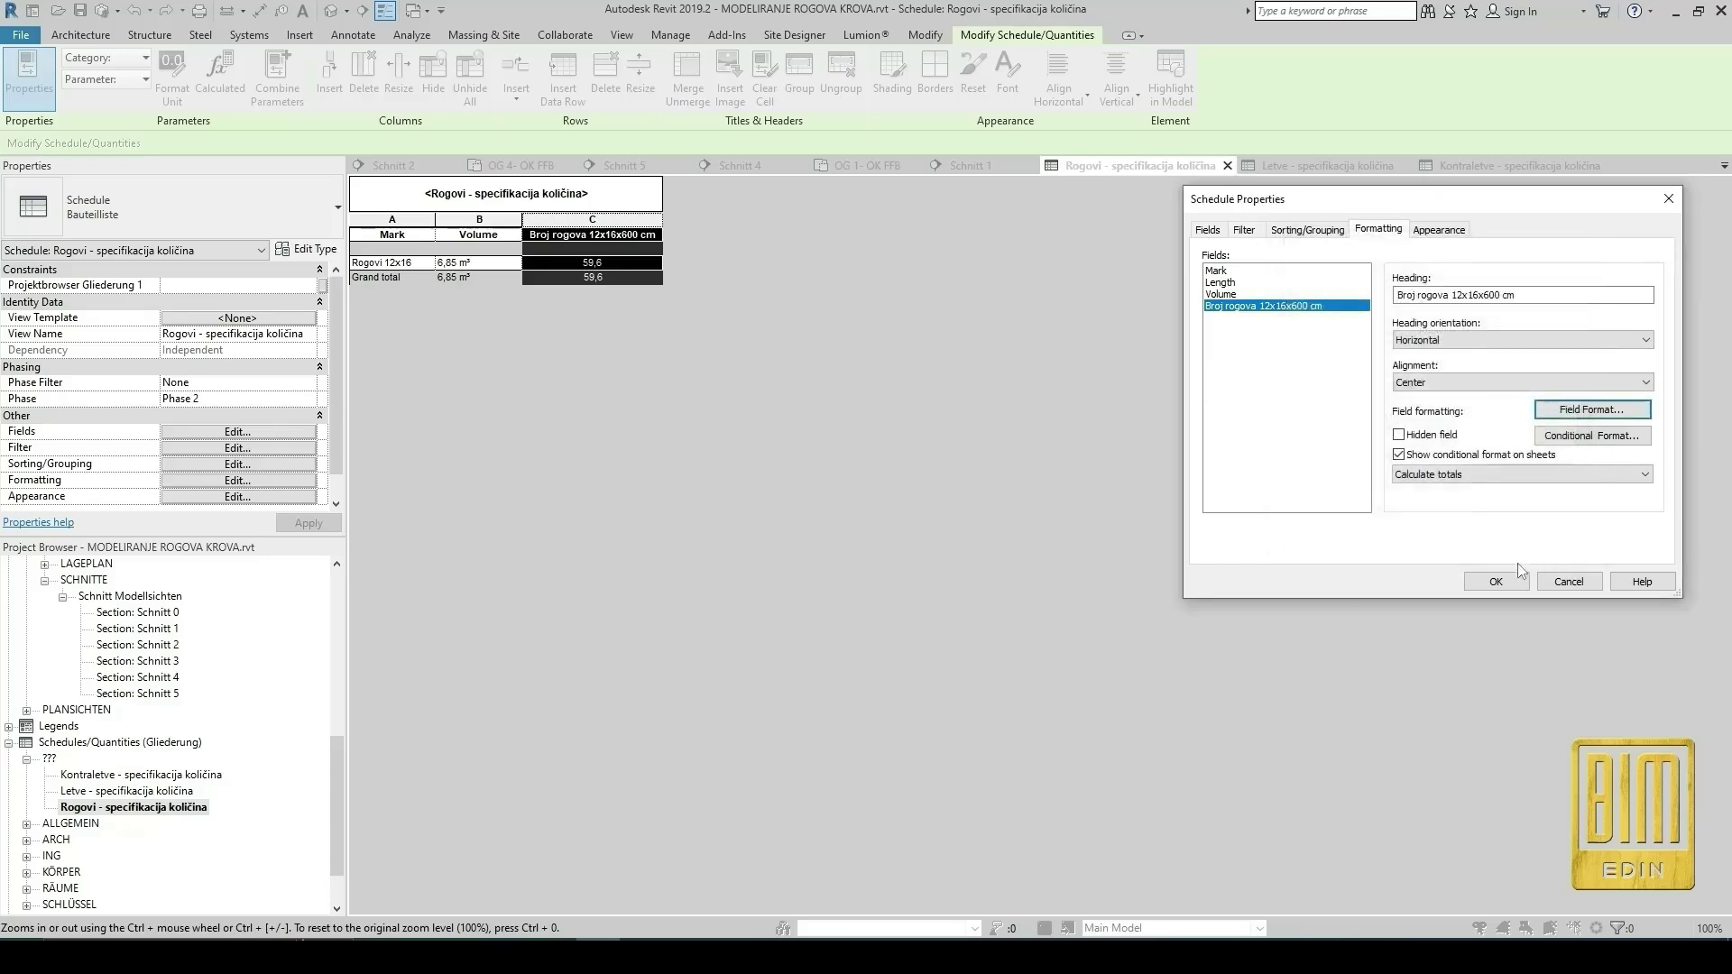
click(1494, 582)
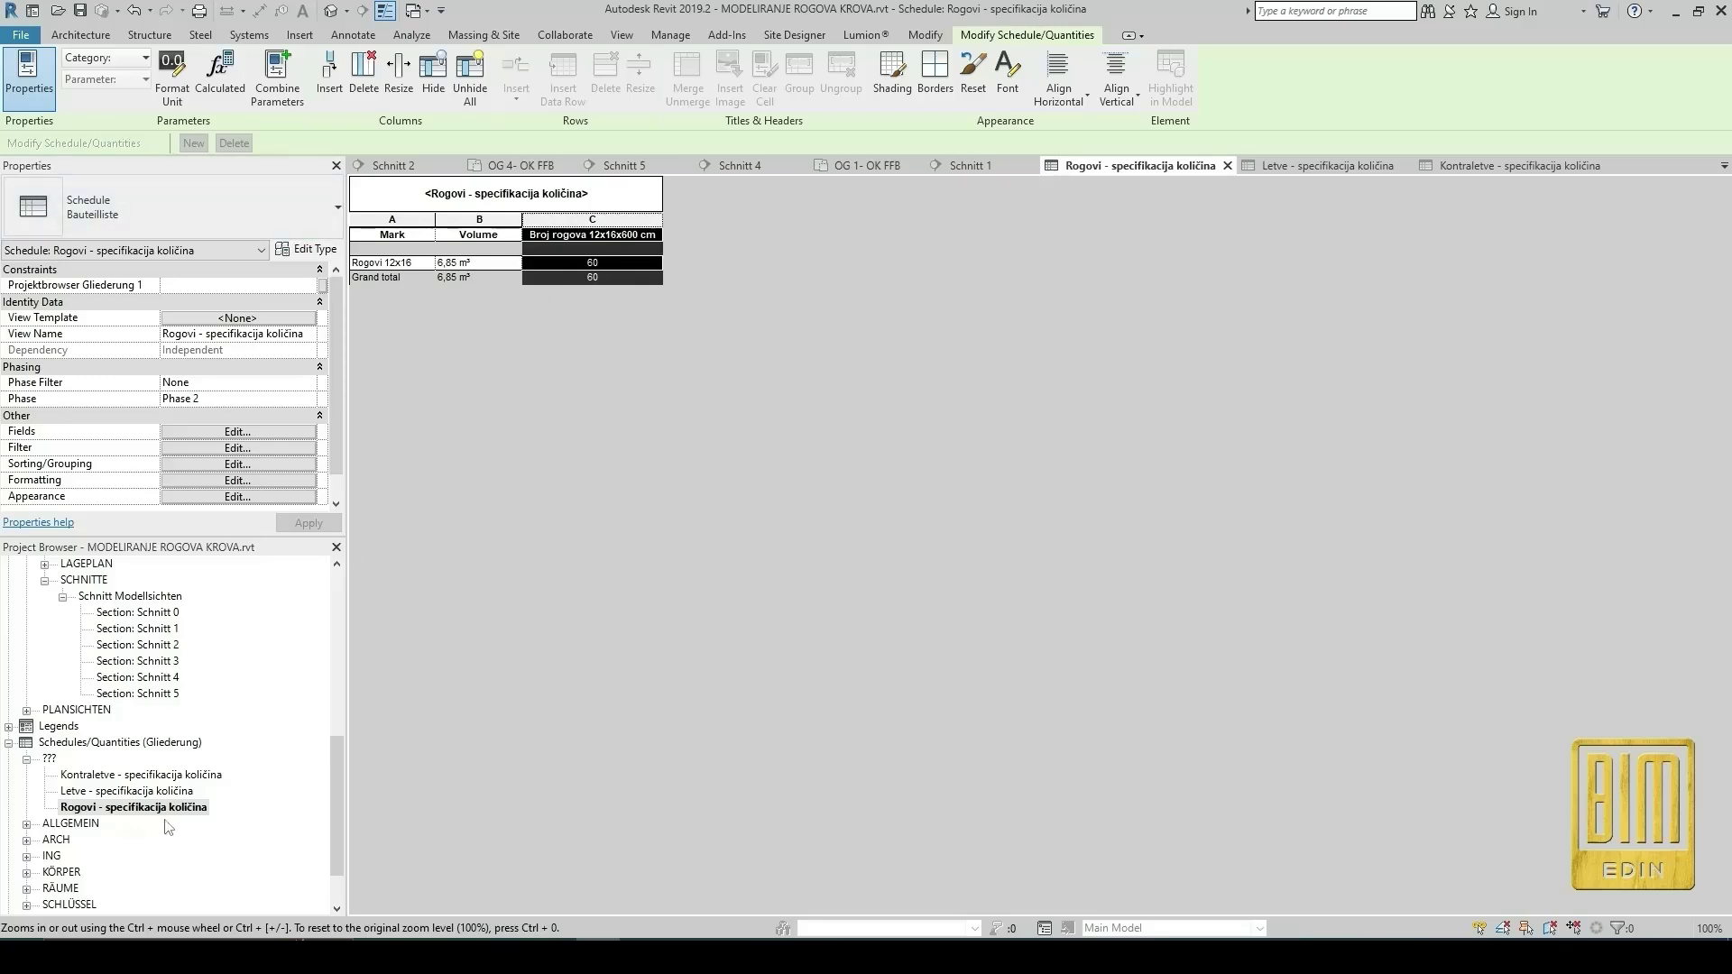
Switch to floor plan OG 1- OK FFB and close all inactive views.
click(85, 744)
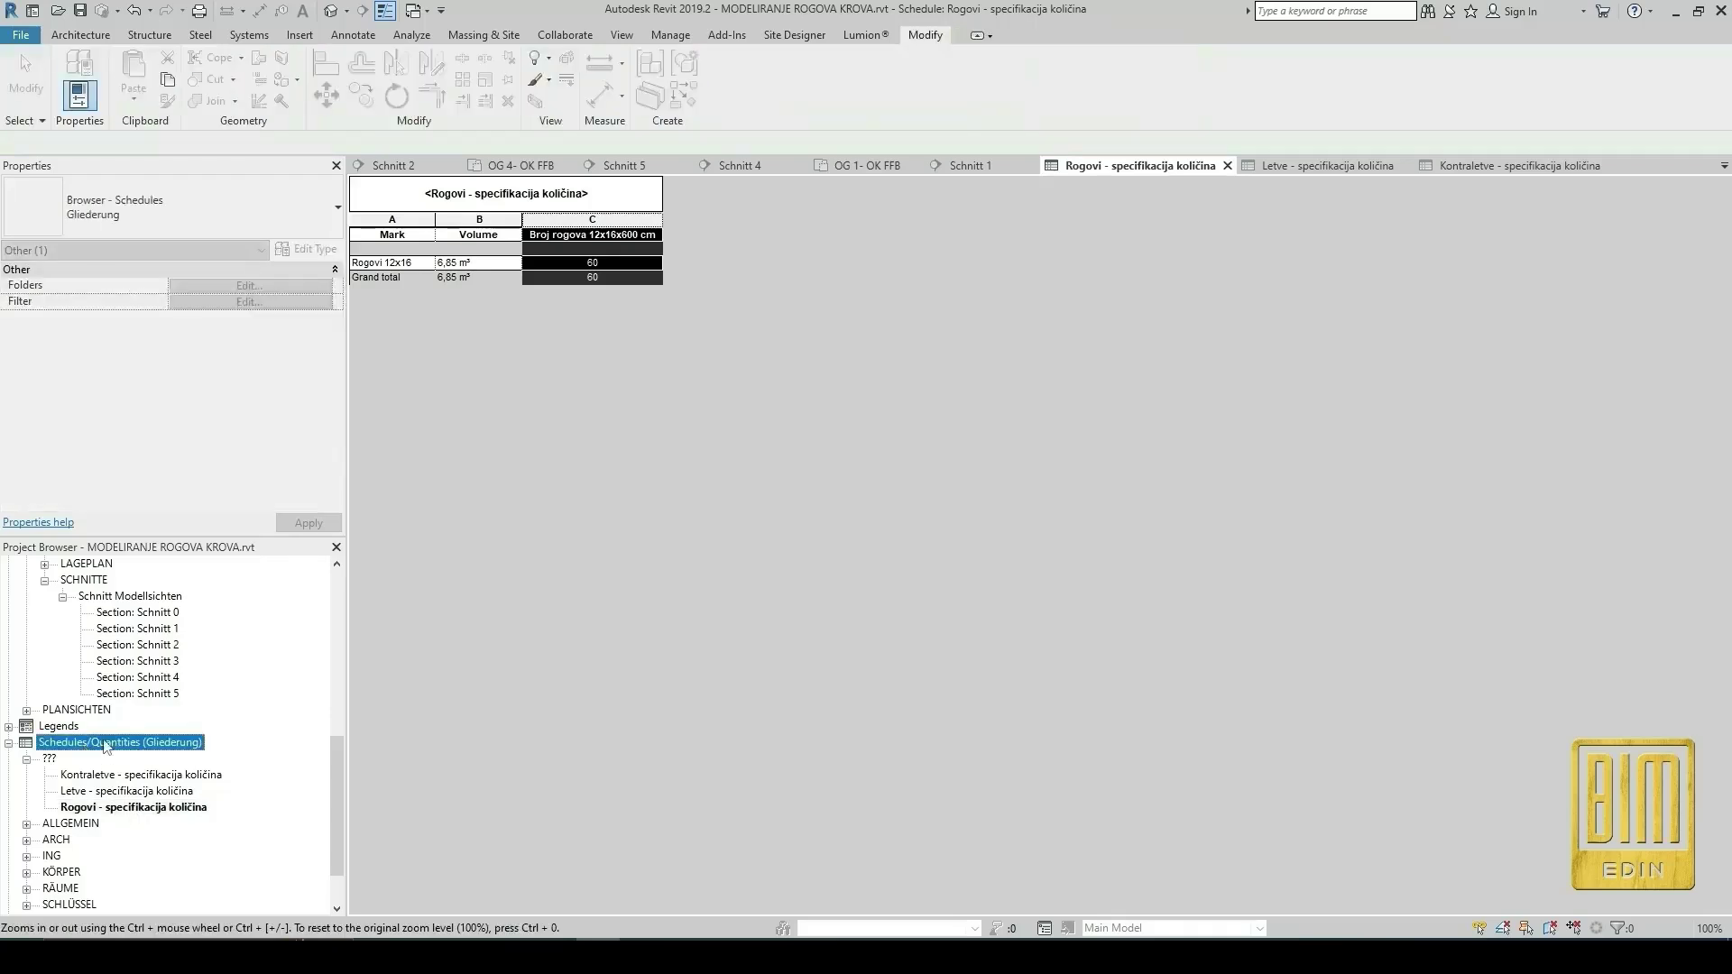
click(798, 312)
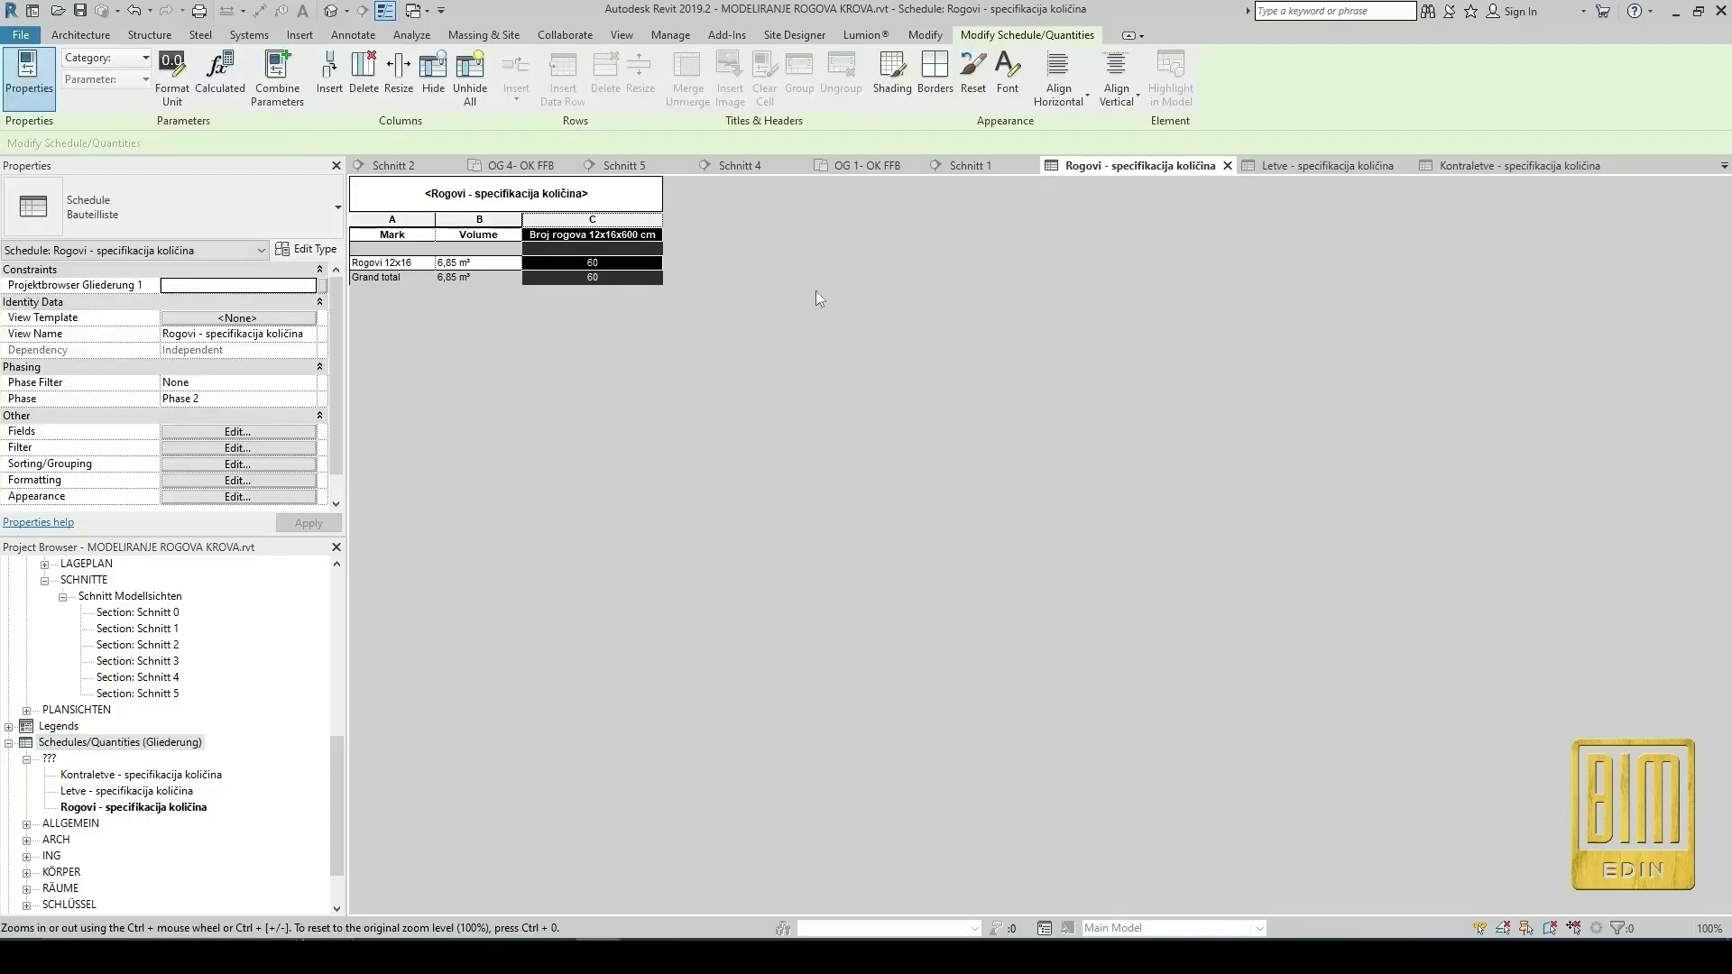
click(864, 166)
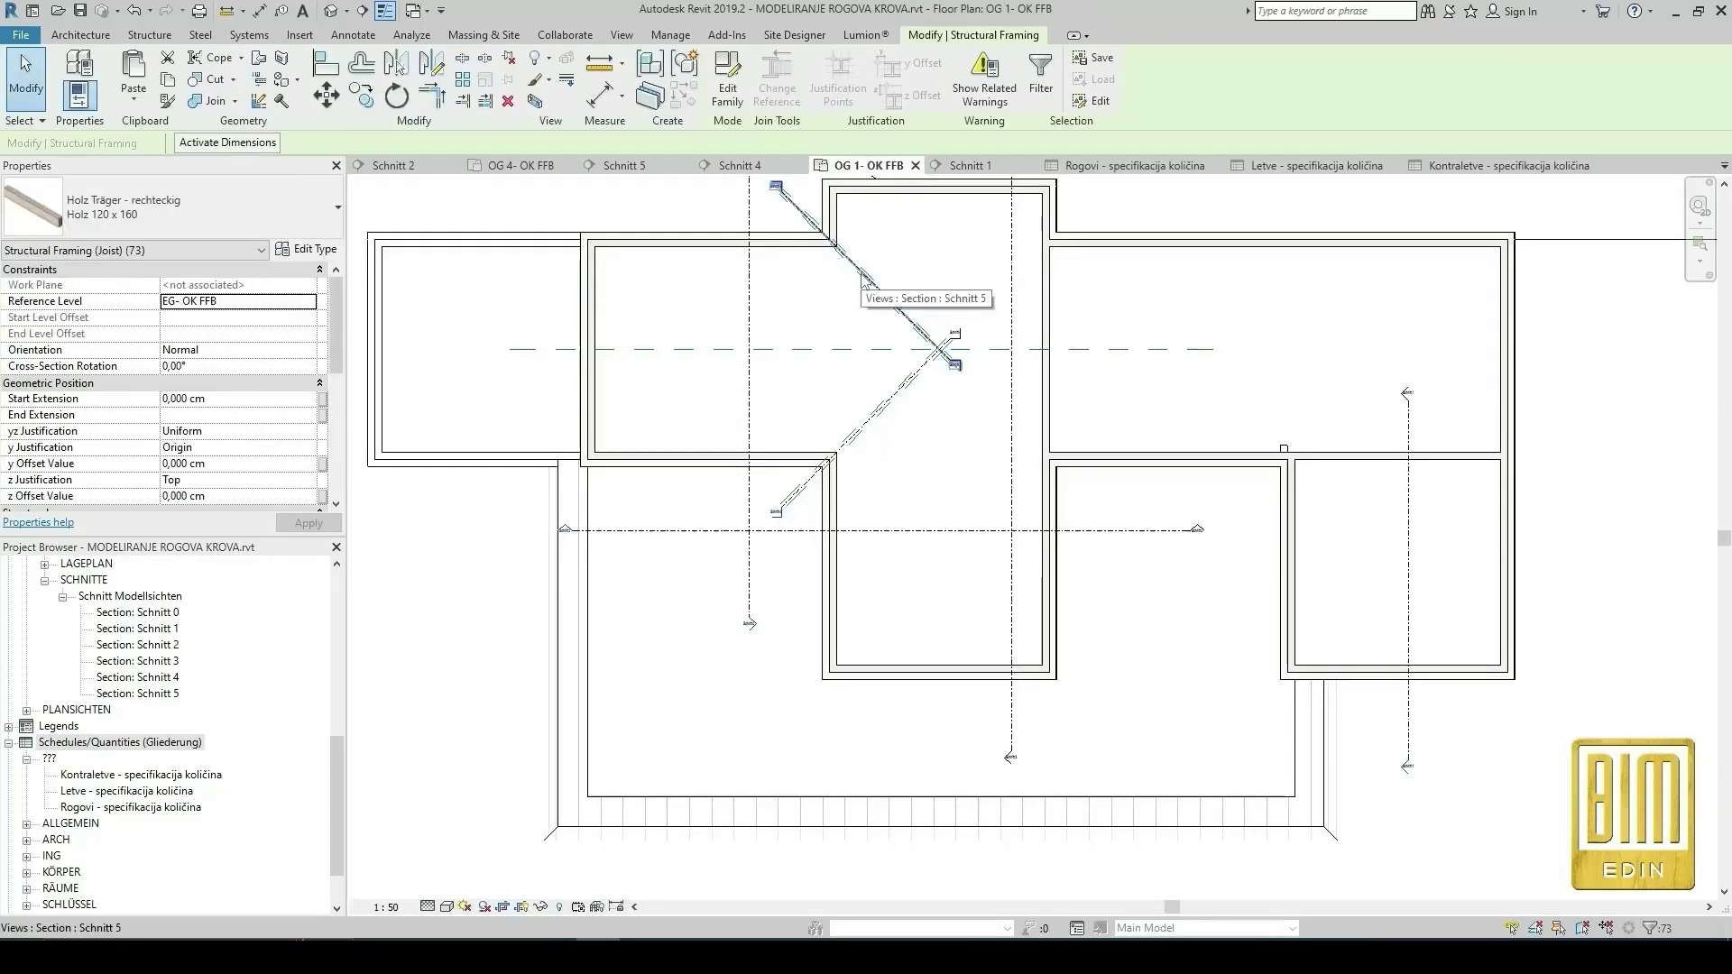
key(c)
Open the 3D view KROVNA KONSTRUKCIJA and clear the current selection.
scroll(199, 715, up, 5)
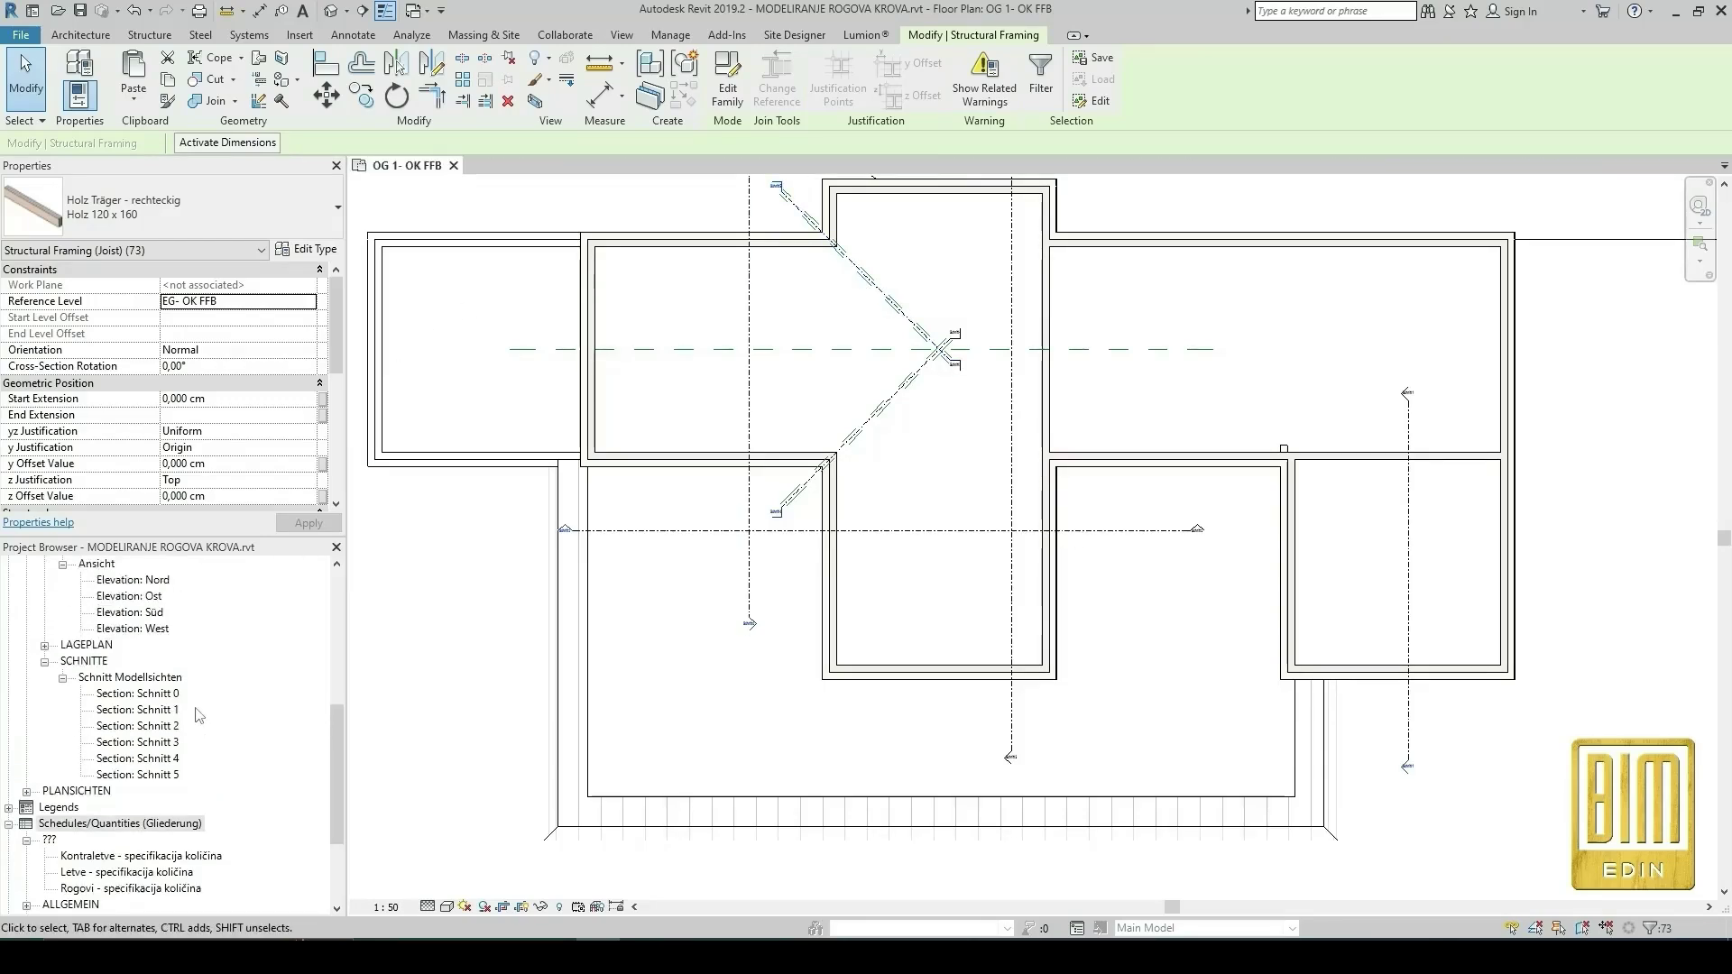
scroll(198, 715, up, 3)
double_click(181, 644)
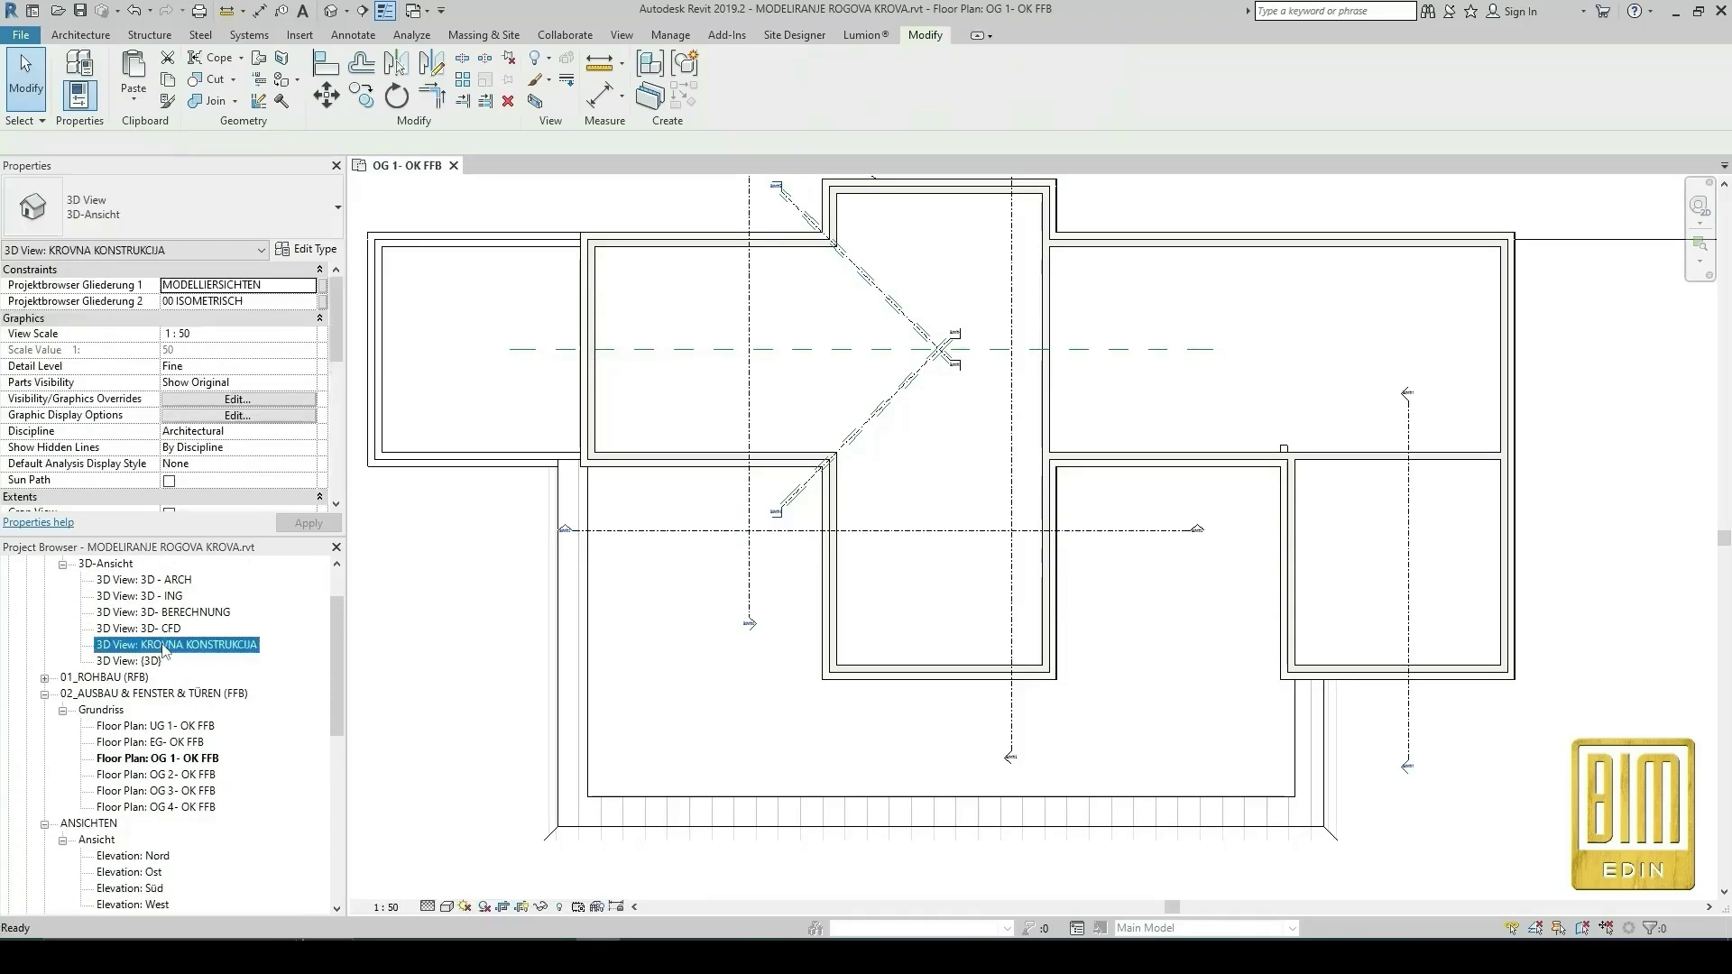
scroll(861, 527, up, 2)
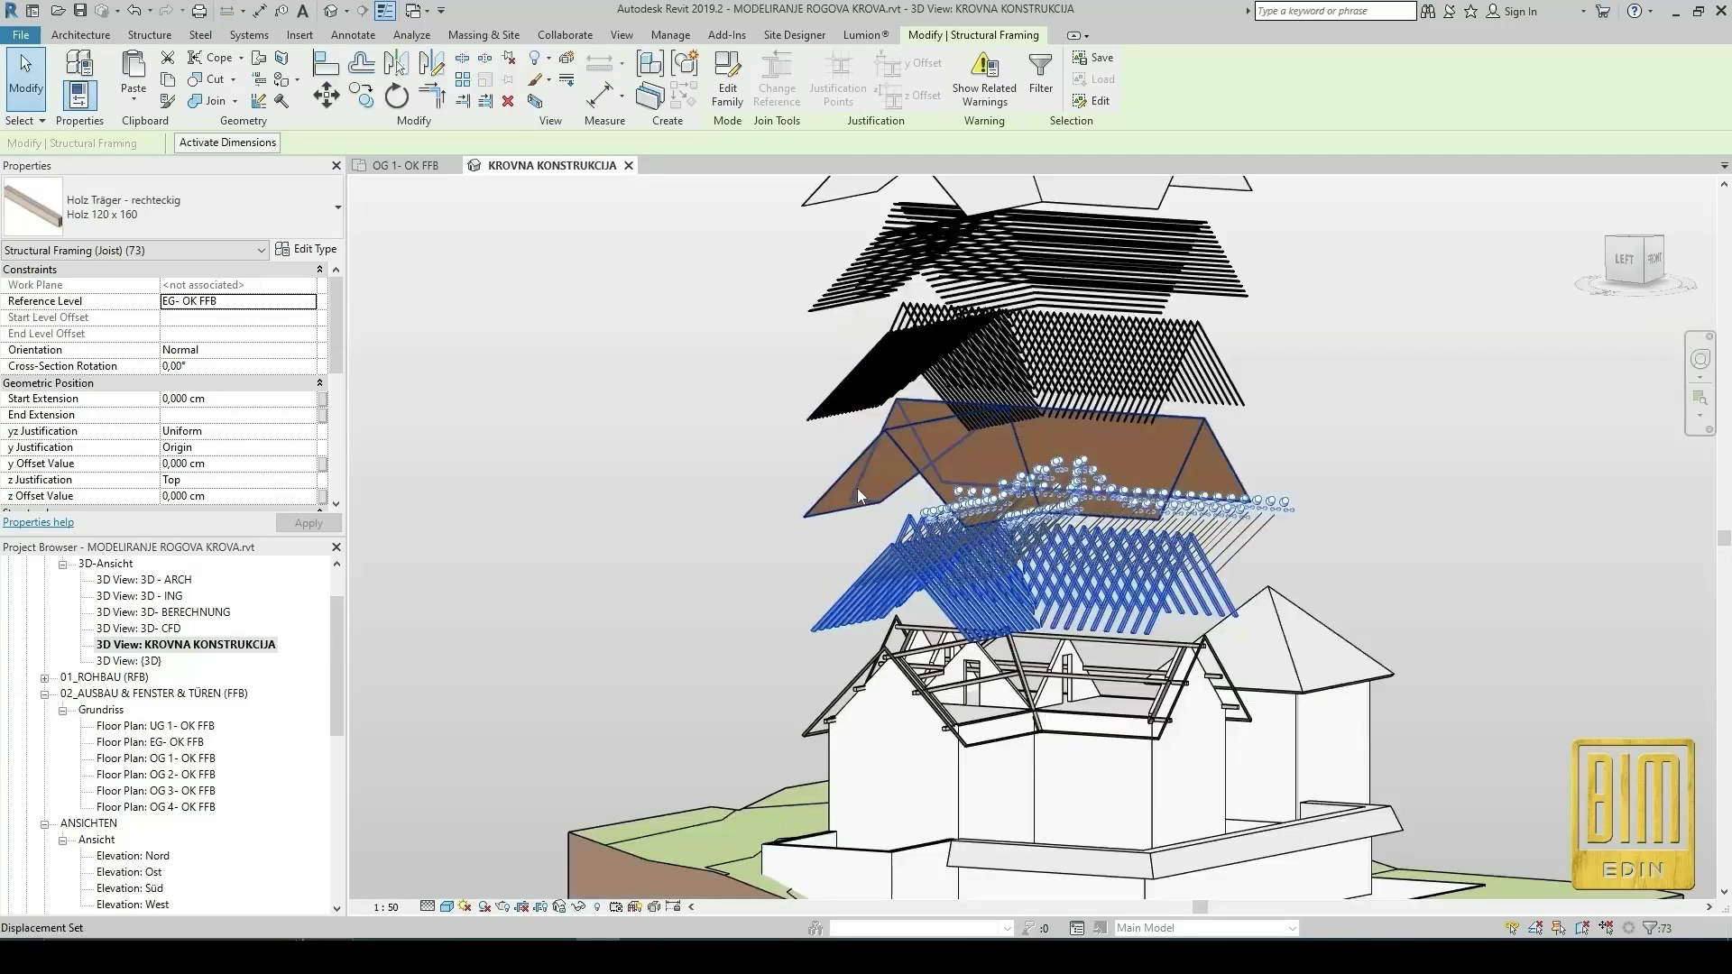
click(857, 478)
key(Escape)
Open section Schnitt 0 and select the Holz 3x5 joist at the roof ridge to inspect it.
scroll(170, 823, down, 3)
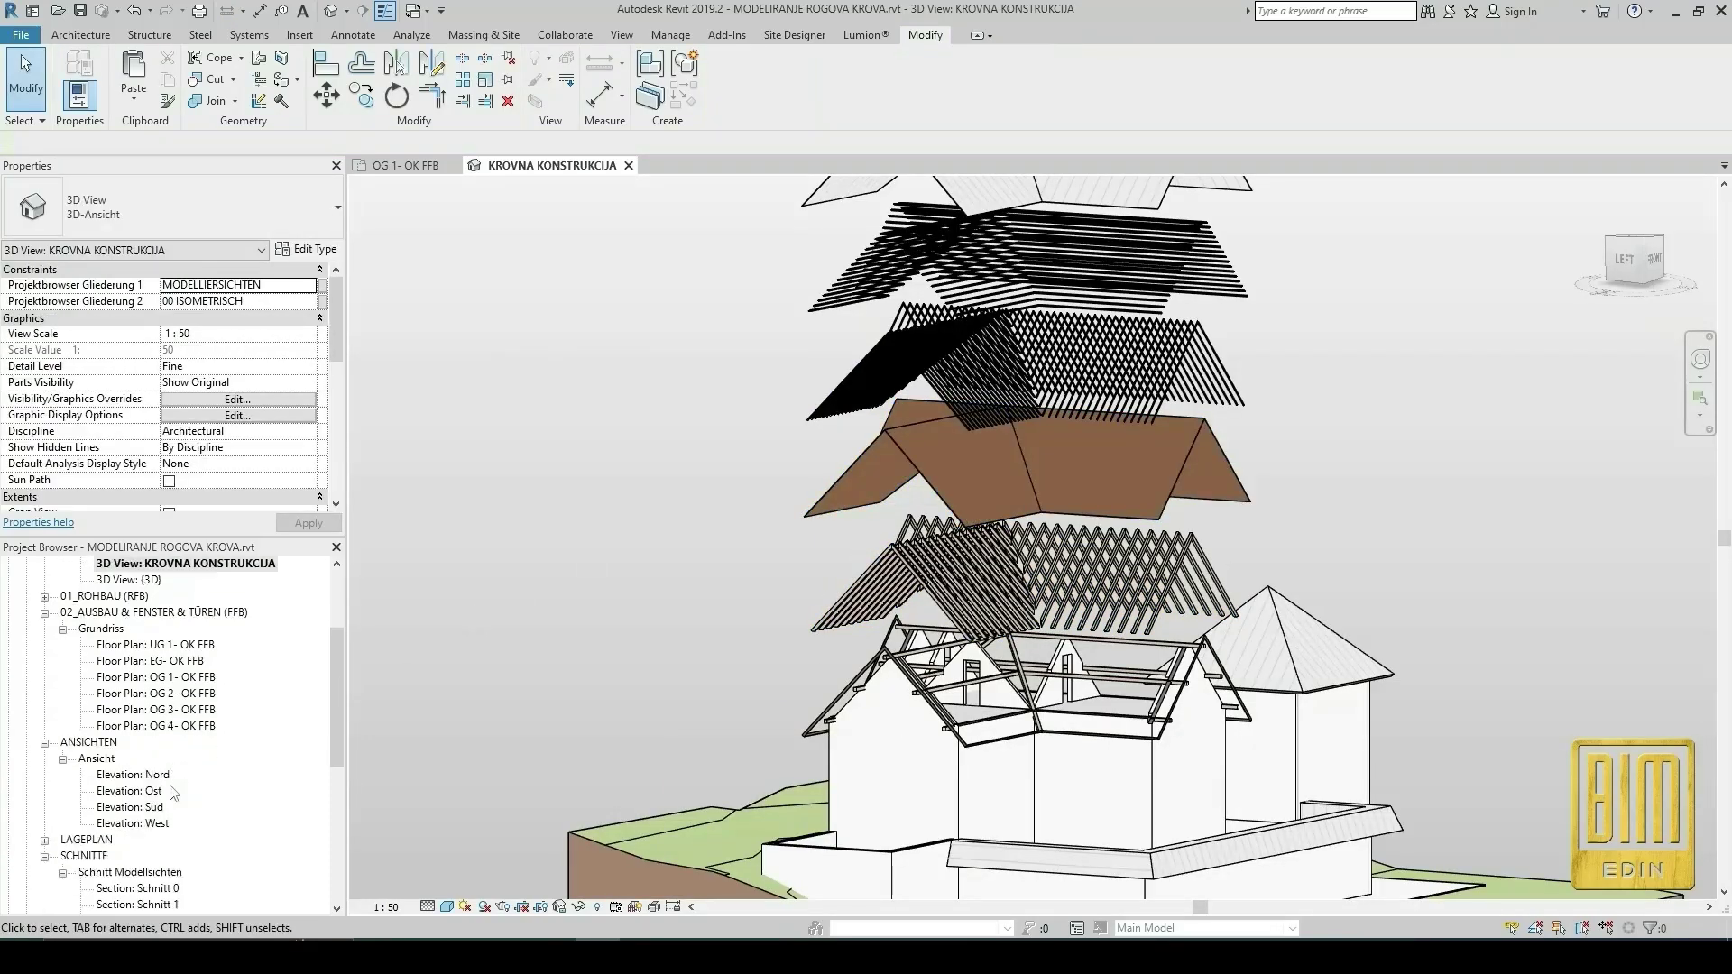
double_click(159, 808)
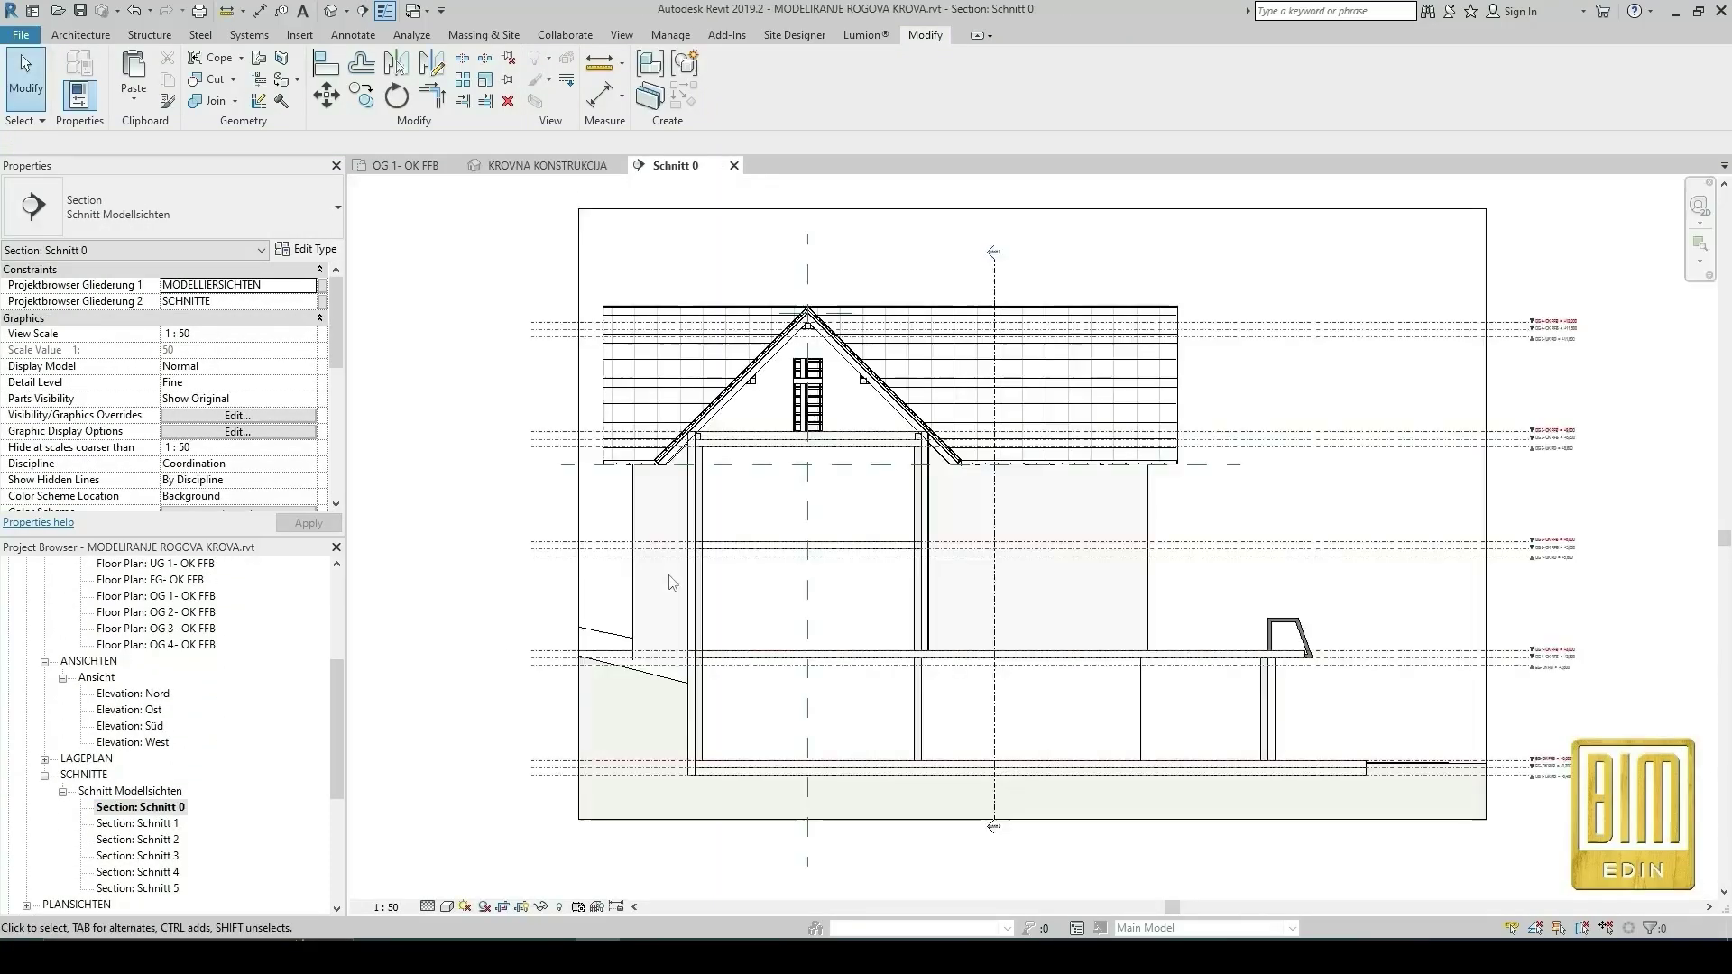
scroll(773, 357, up, 5)
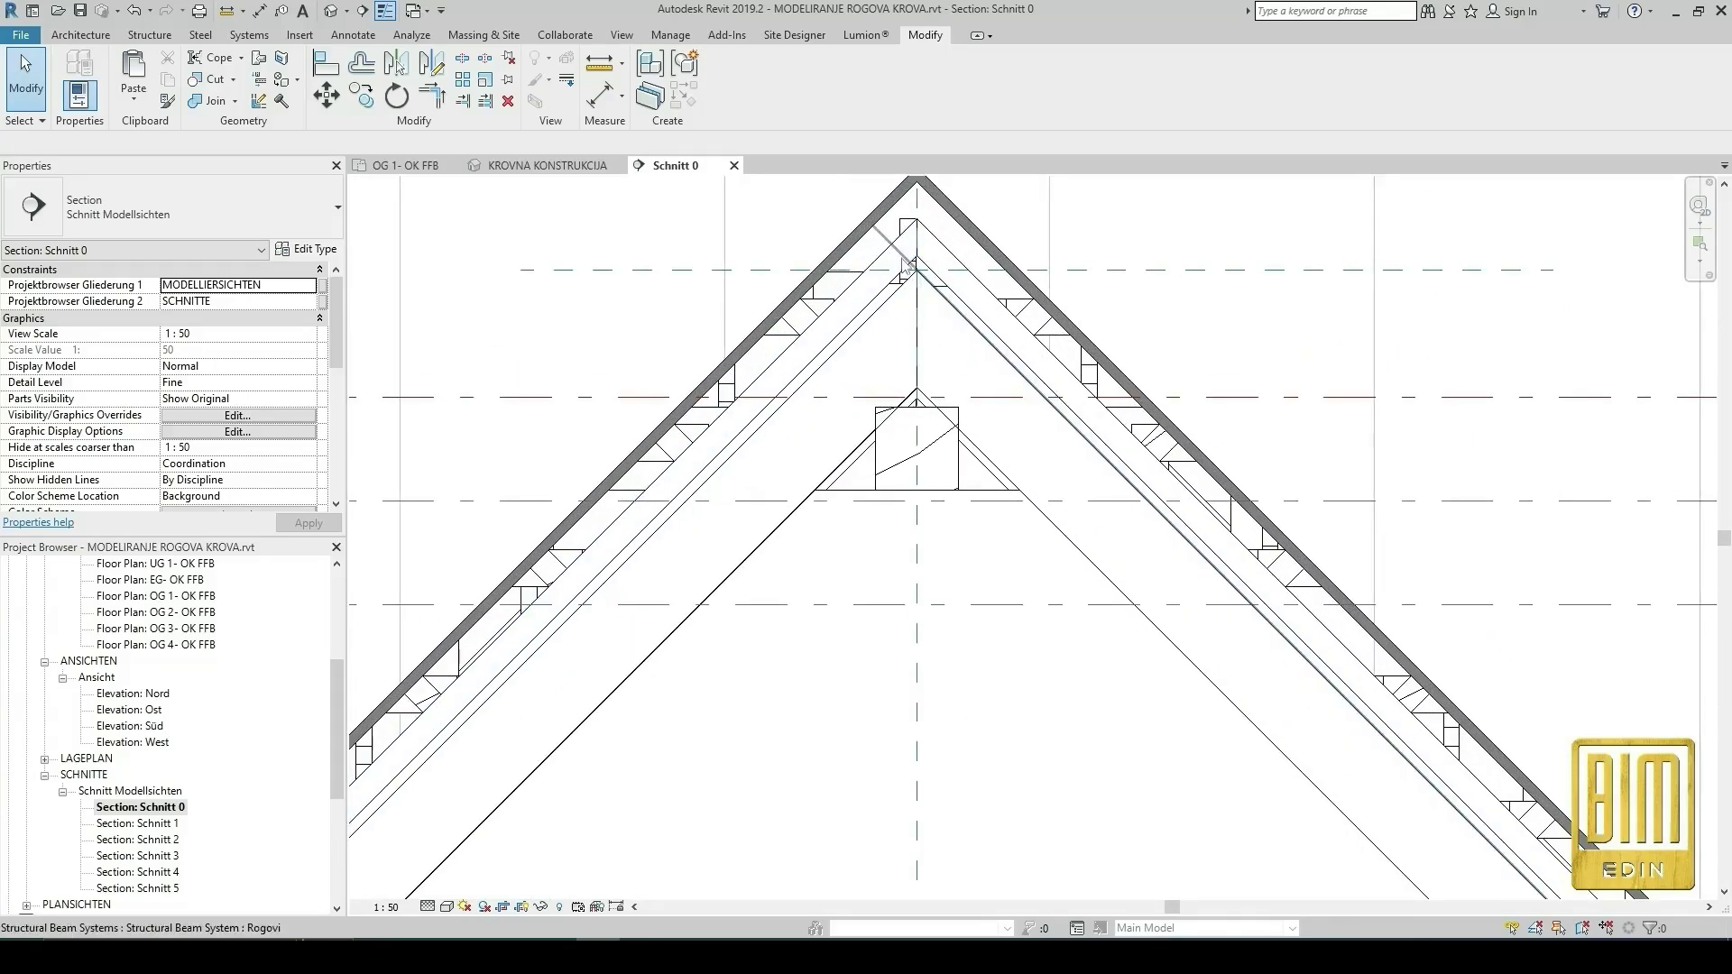
click(932, 259)
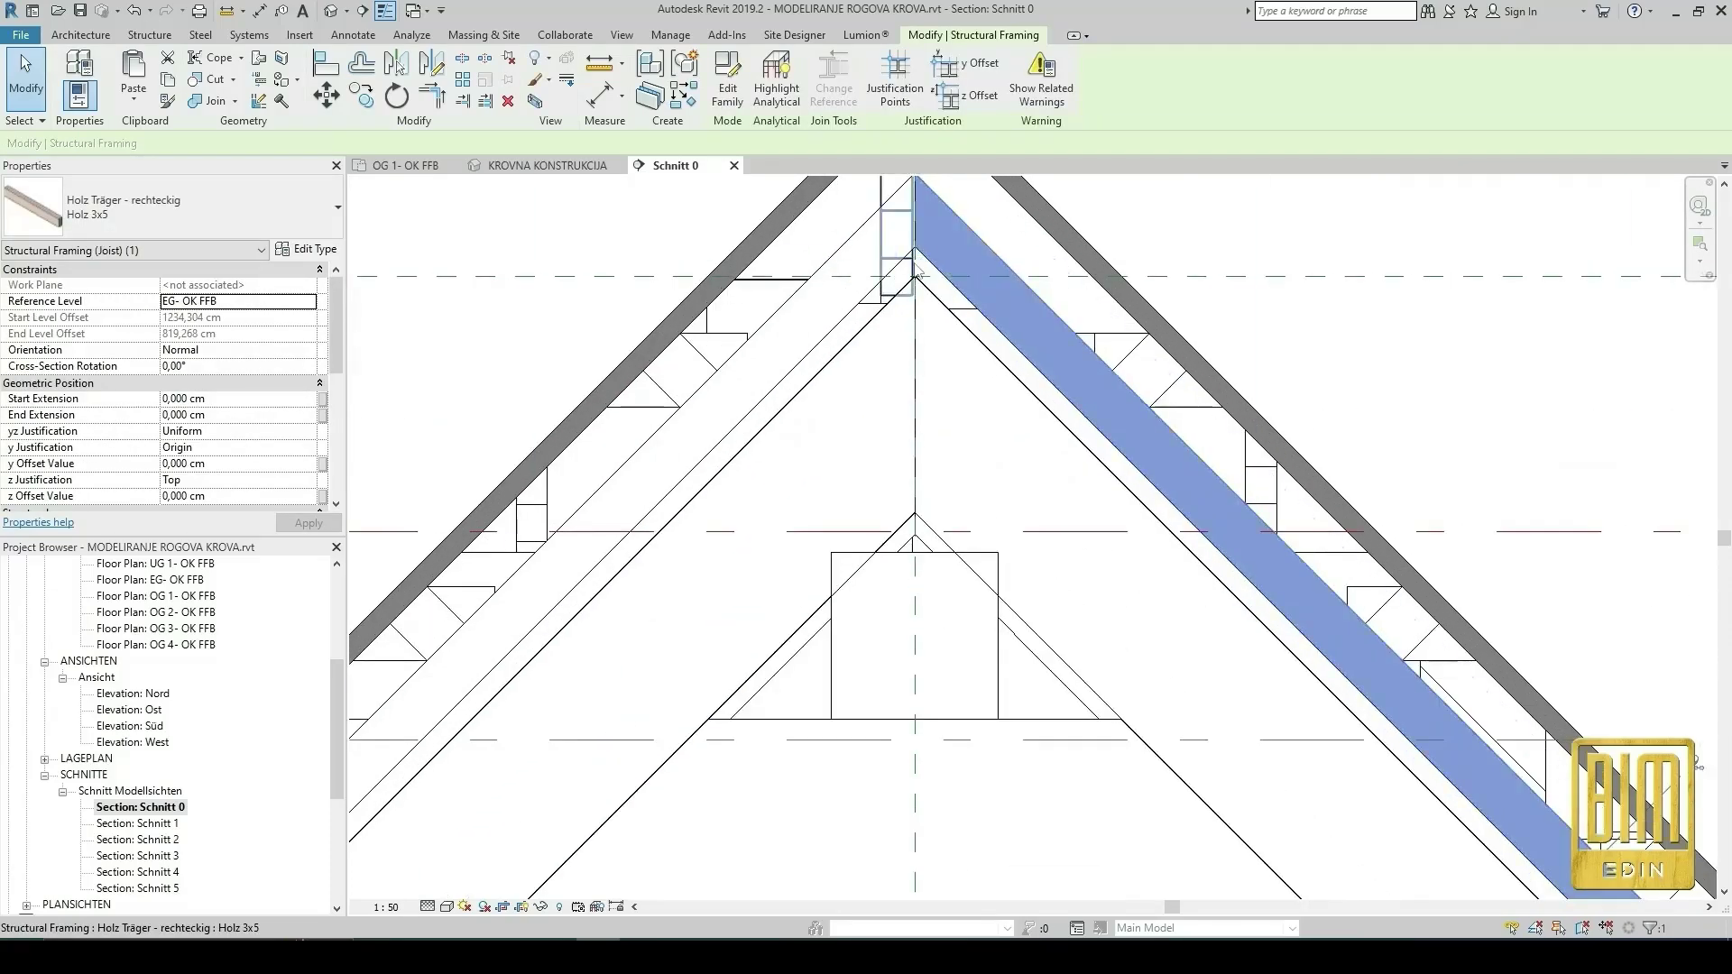
scroll(868, 394, down, 3)
scroll(868, 394, down, 4)
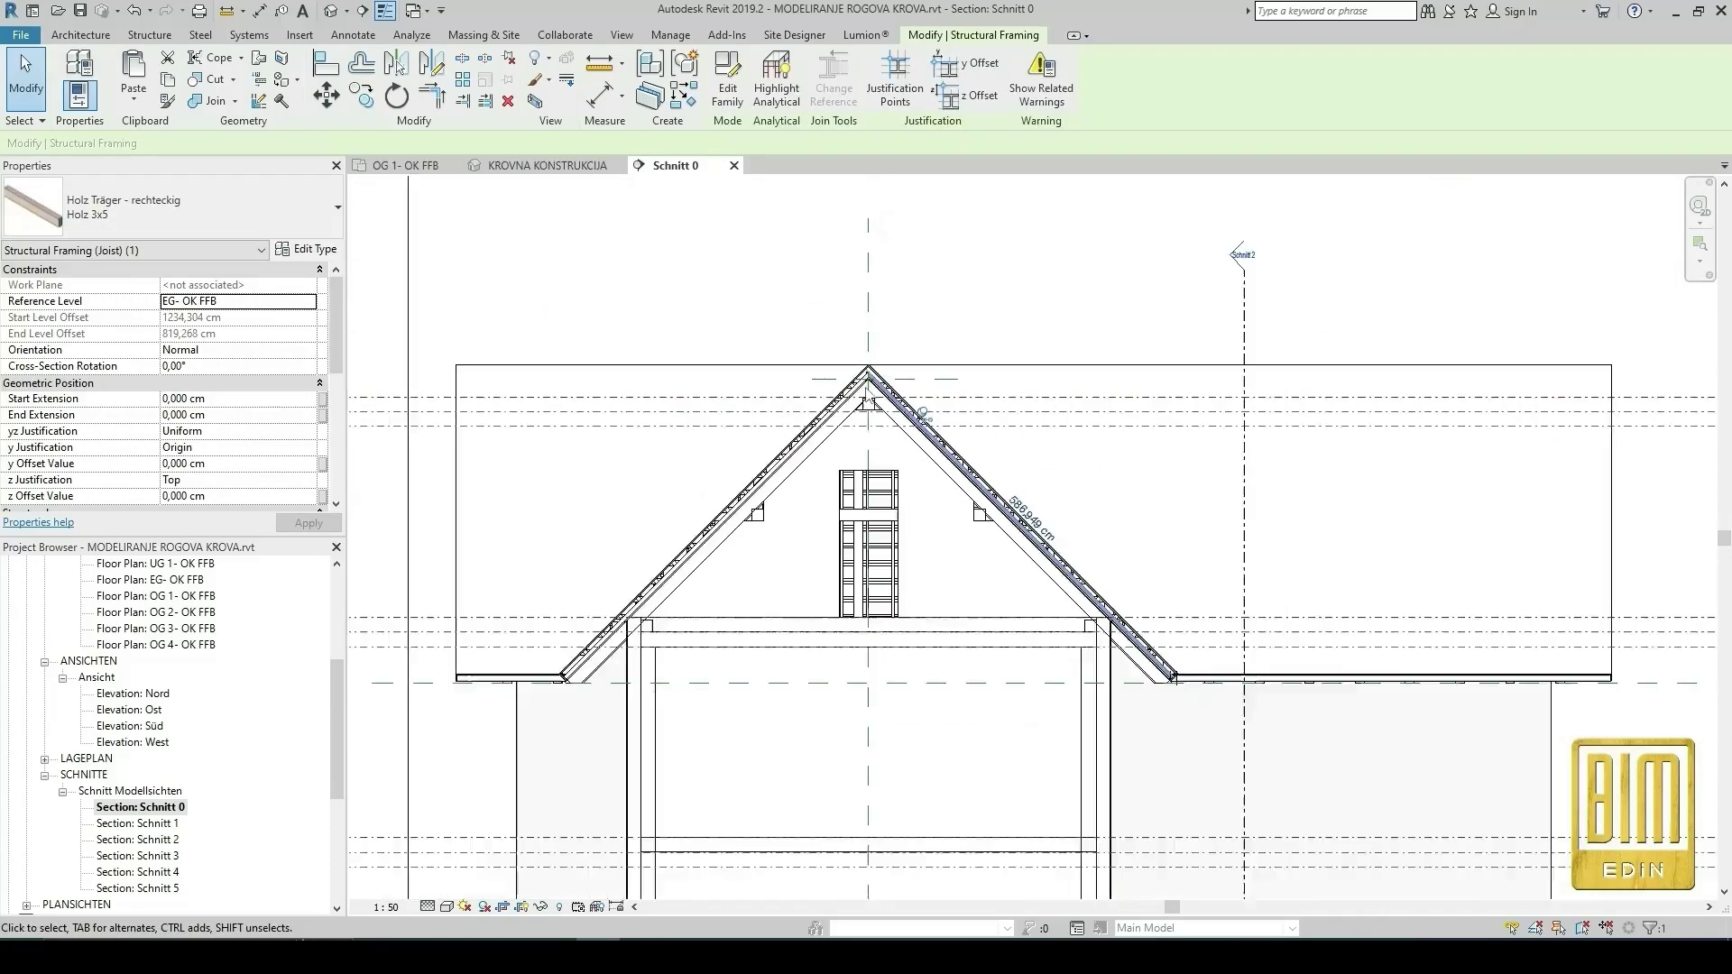
Open section view Schnitt 2 from its section line in Schnitt 0.
click(1114, 354)
right_click(1116, 348)
click(1169, 448)
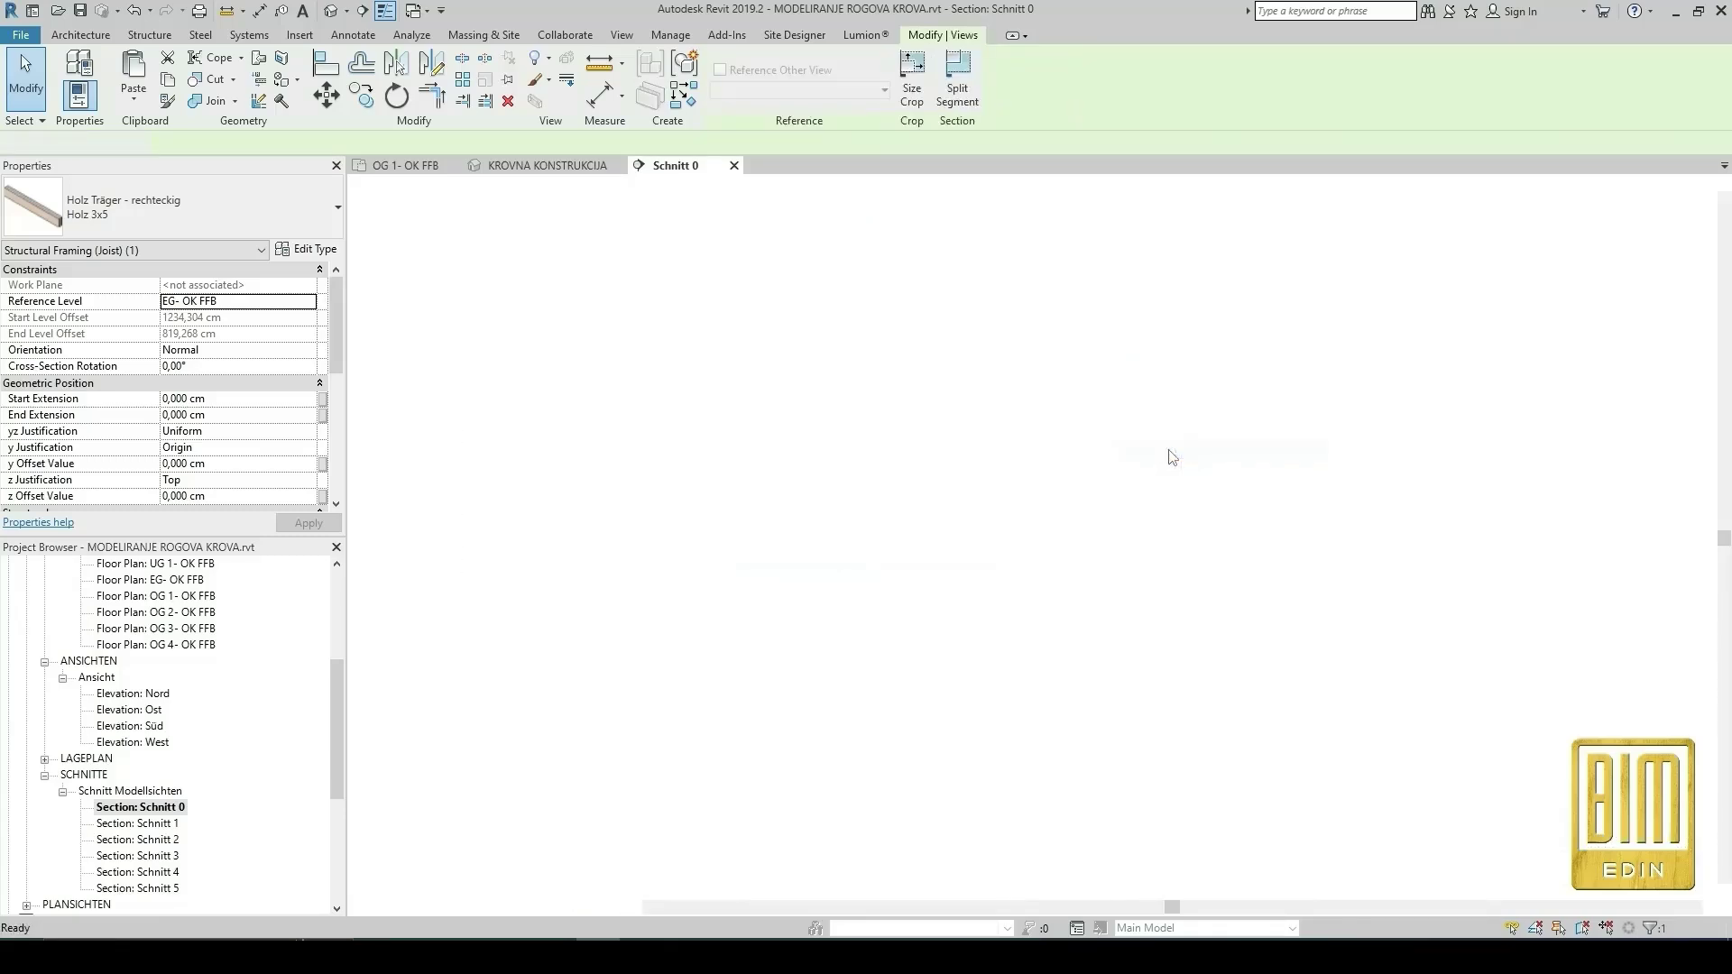
Set the Mark of the "Daske 2 cm" roof to "Daščani pokov - specifikacije količina".
scroll(1123, 365, up, 5)
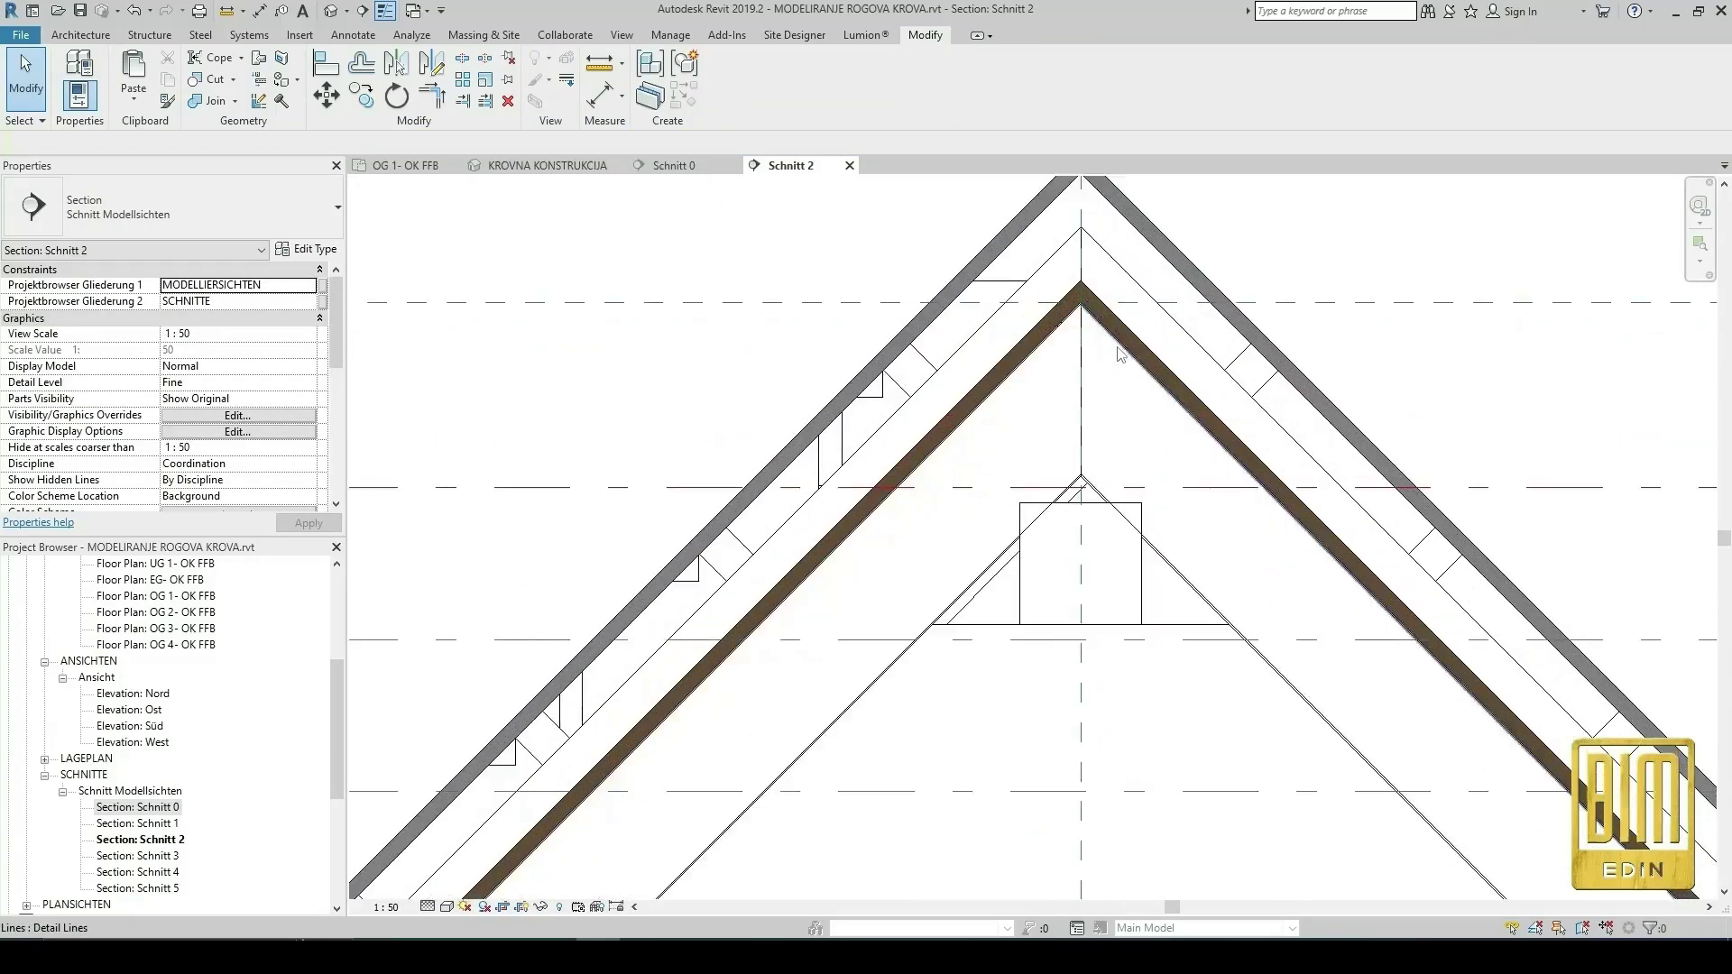
scroll(1078, 306, up, 3)
scroll(1073, 303, up, 2)
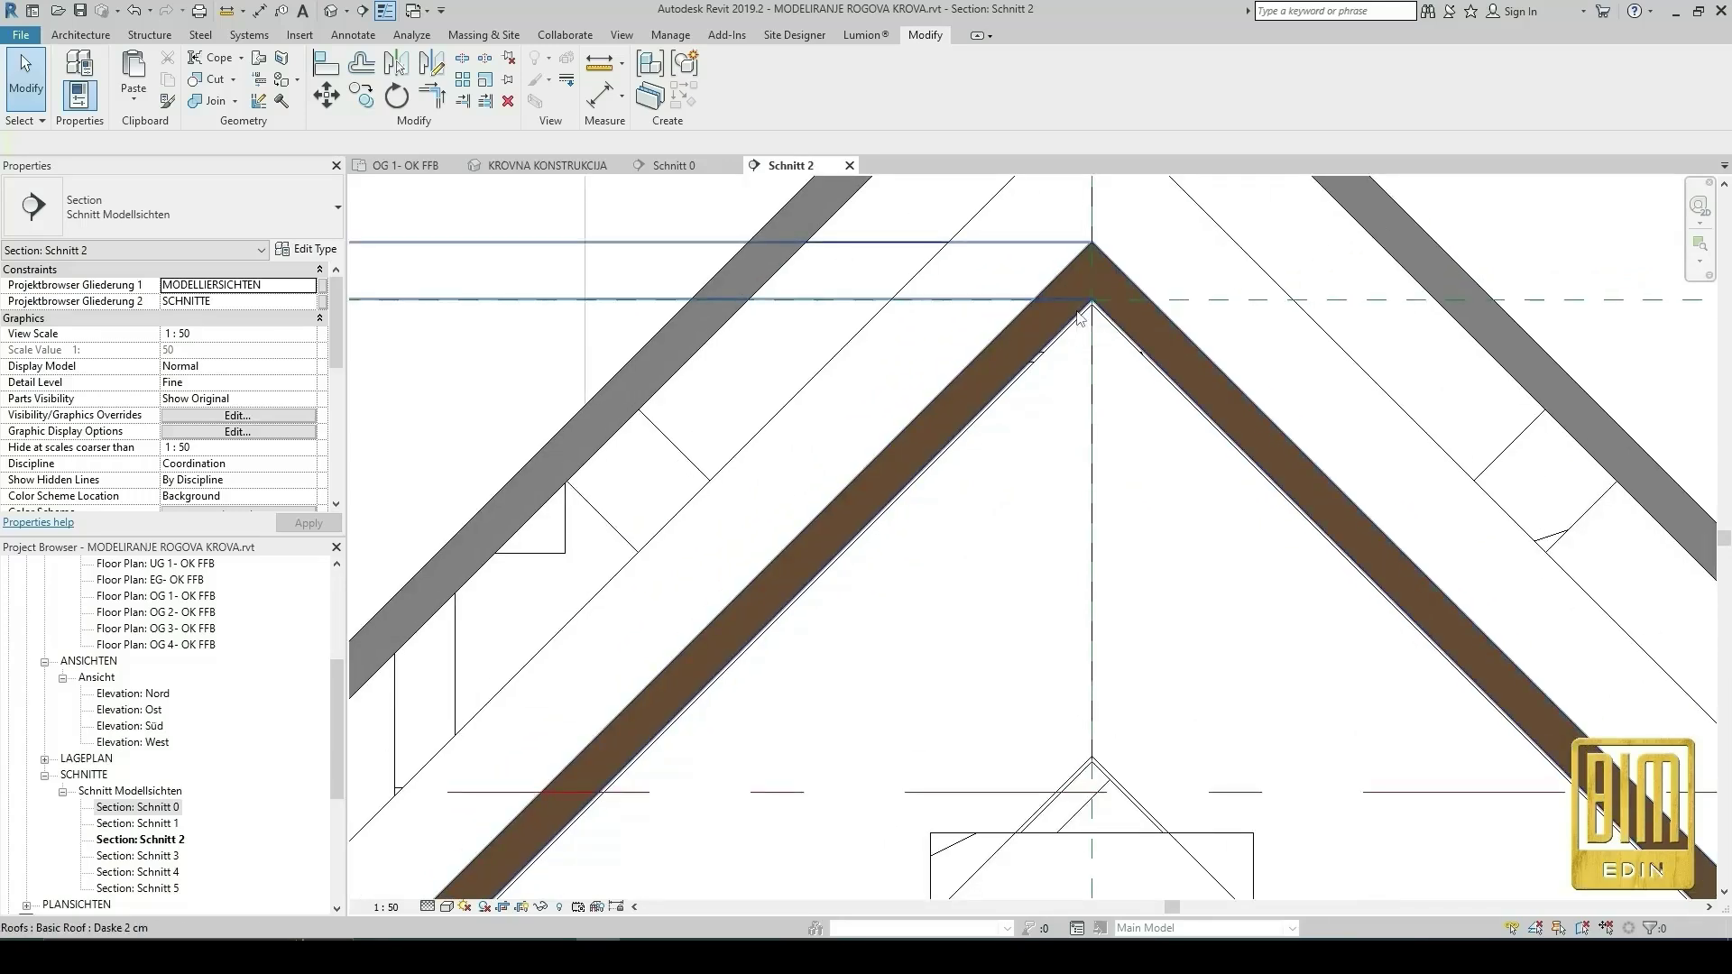
click(1079, 316)
scroll(155, 484, down, 2)
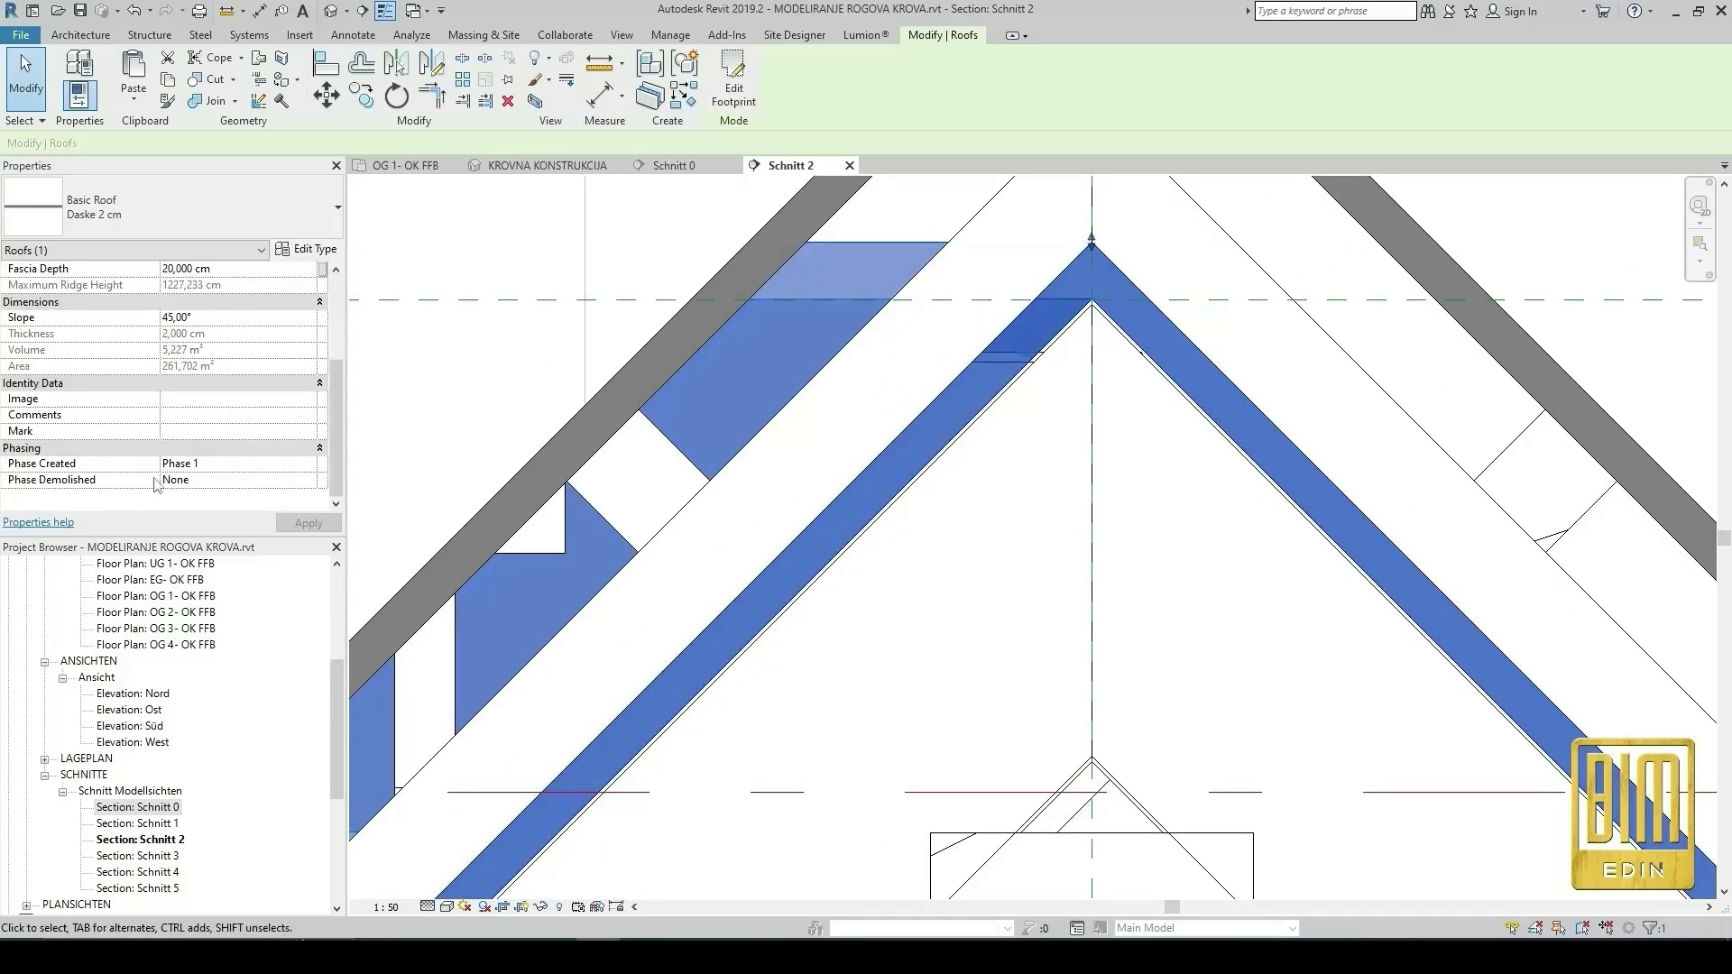
click(192, 431)
text(Daščani pokov - specifikacije)
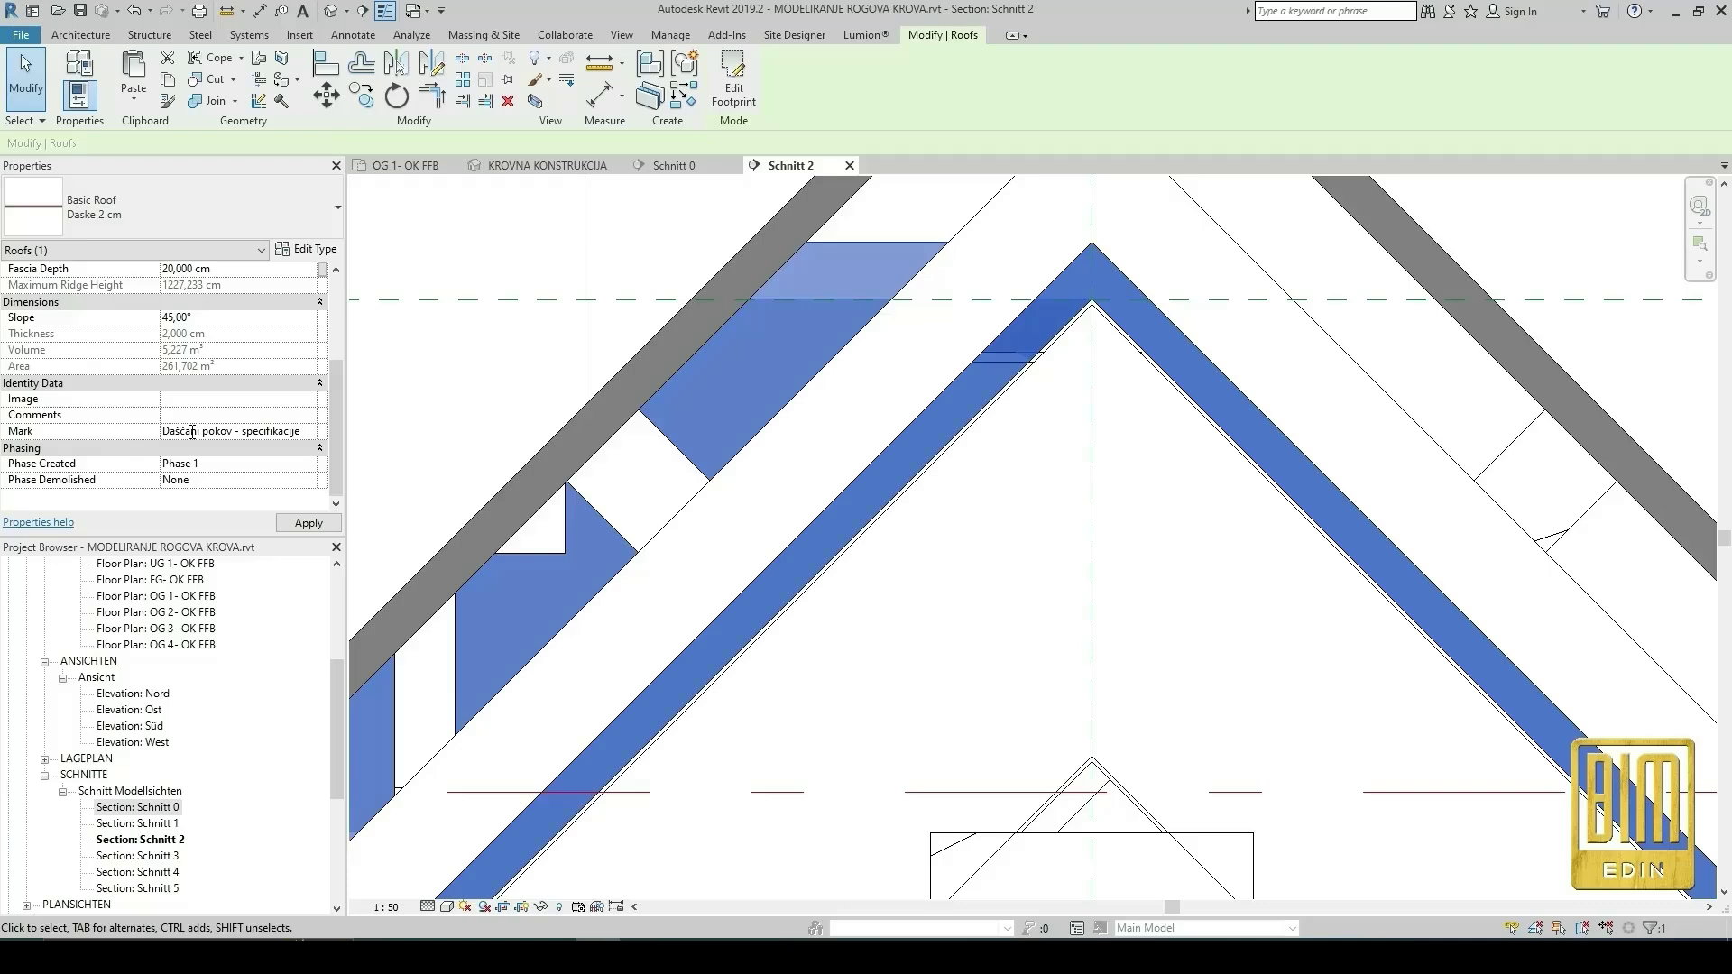
text(ličina)
click(305, 524)
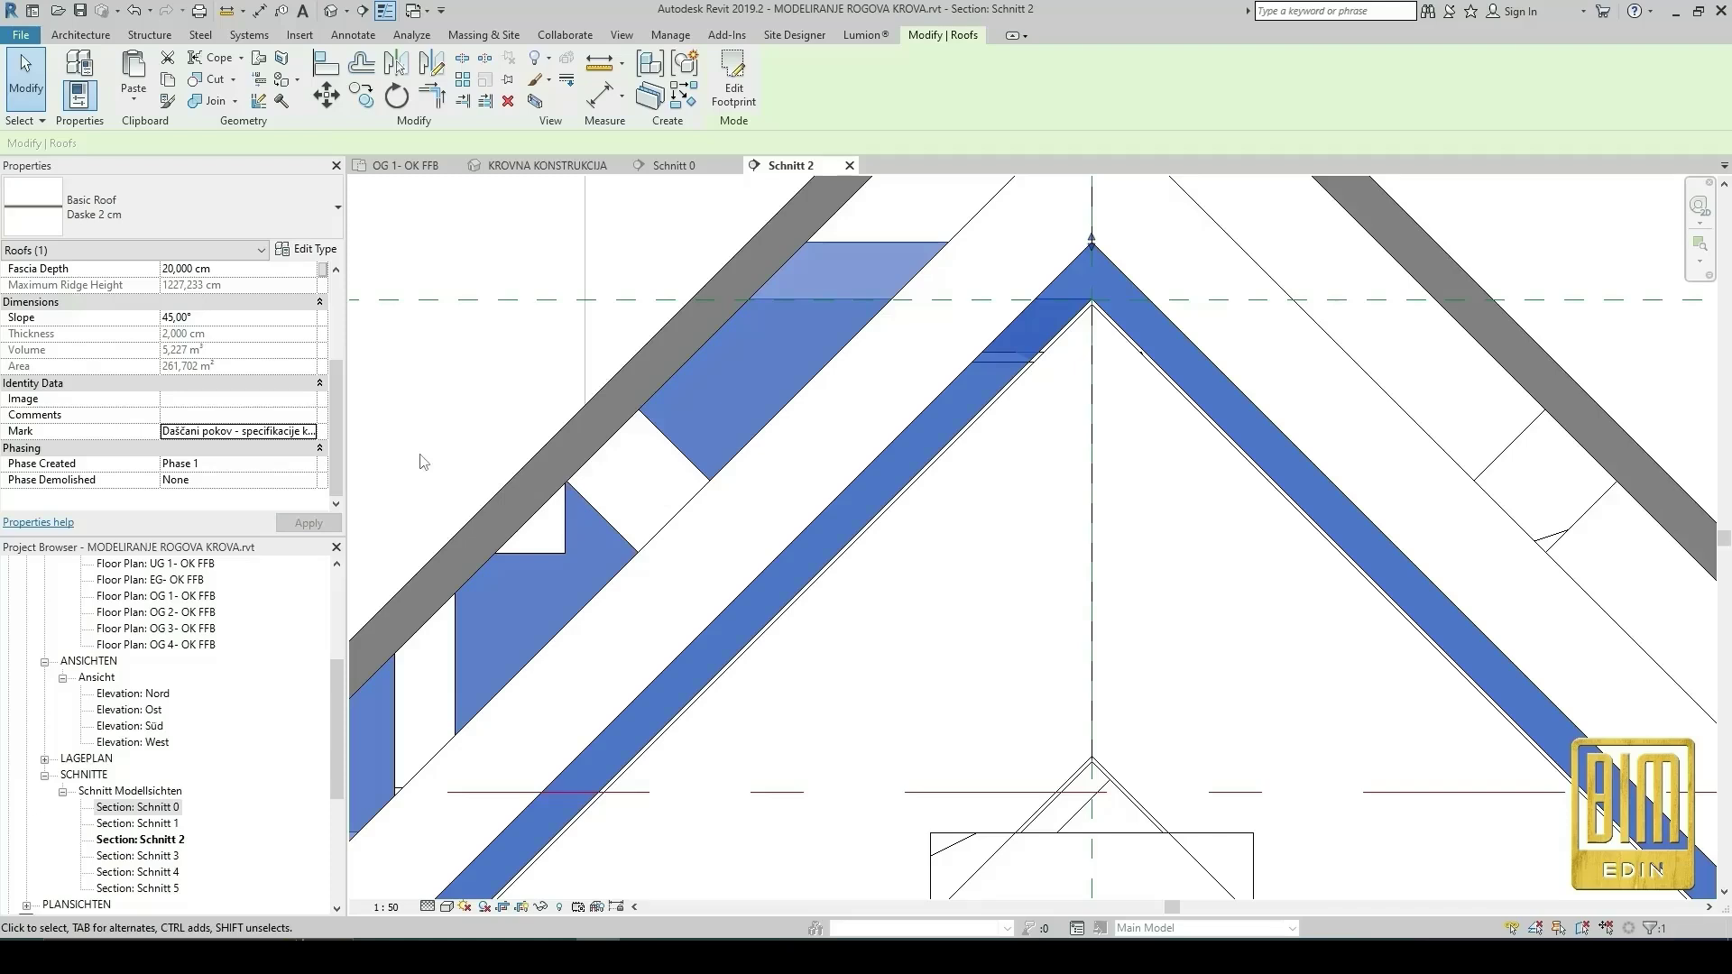
Correct the "Daske 2 cm" roof's Mark to "Daščani pokov - specifikacija količina".
click(301, 432)
key(BackSpace)
text(a)
click(316, 522)
Set the Mark of the outer "00 Falcani lim" roof to "Limeni ošav - specifikacija količina".
scroll(933, 464, down, 3)
scroll(1019, 382, down, 4)
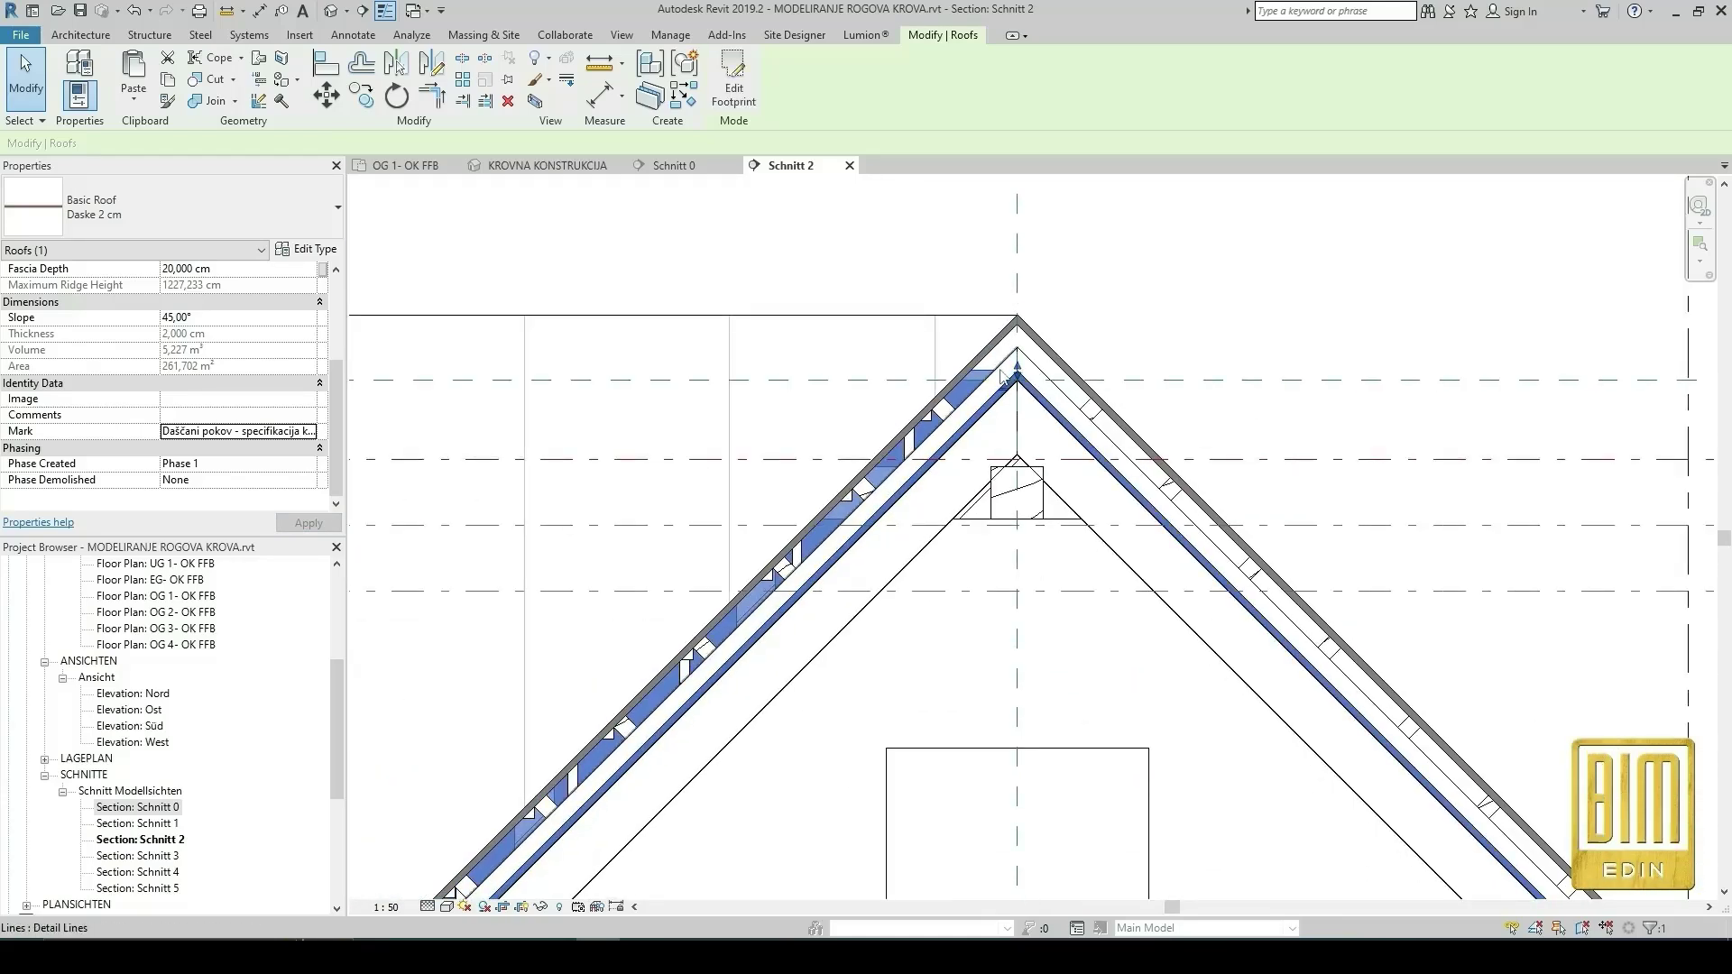
scroll(1025, 338, up, 2)
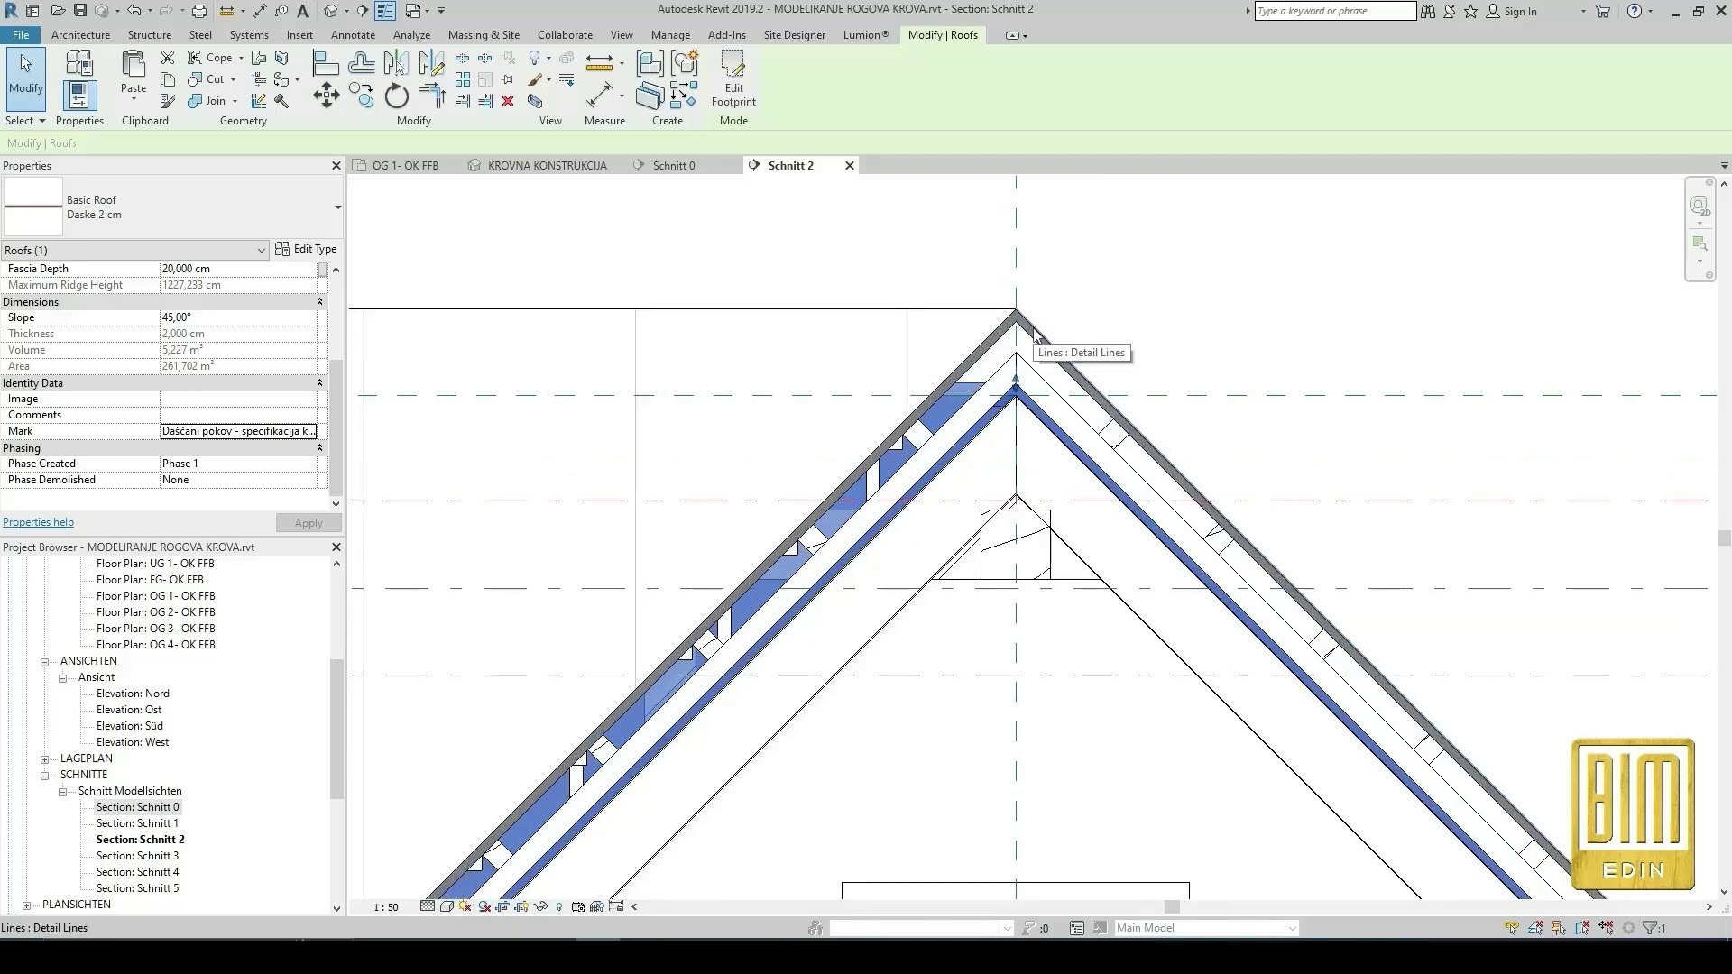
click(996, 316)
click(196, 430)
text(l)
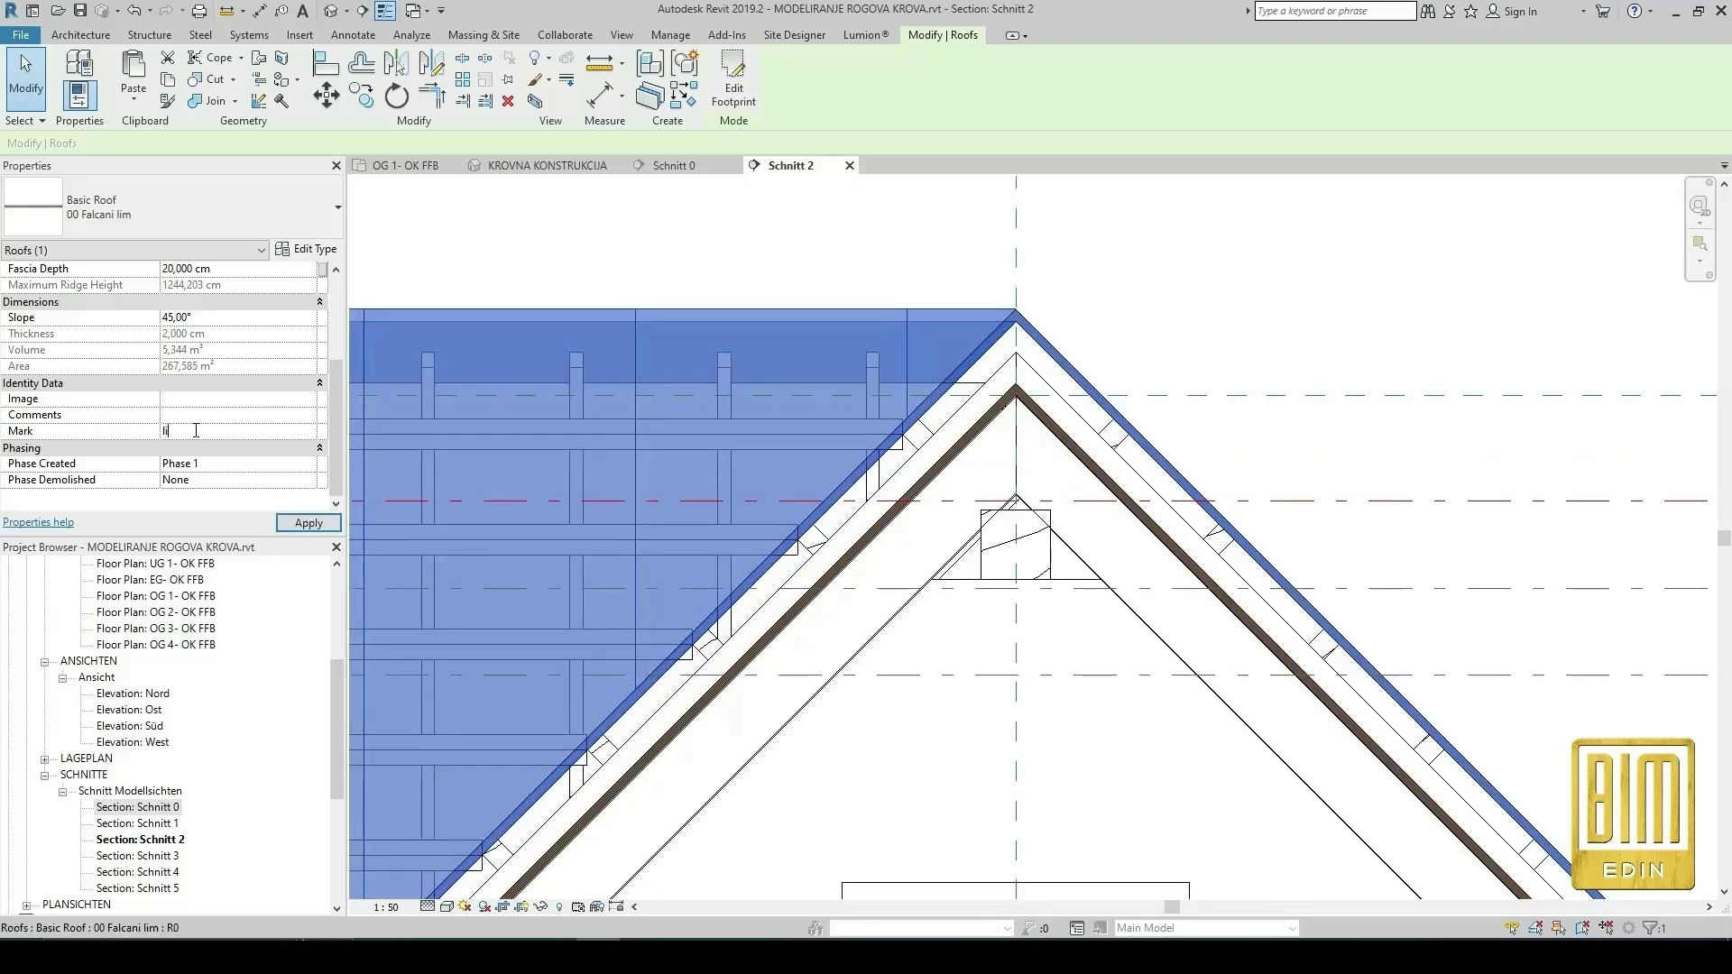
key(BackSpace)
key(BackSpace)
key(BackSpace)
key(BackSpace)
key(BackSpace)
text(ina)
click(298, 523)
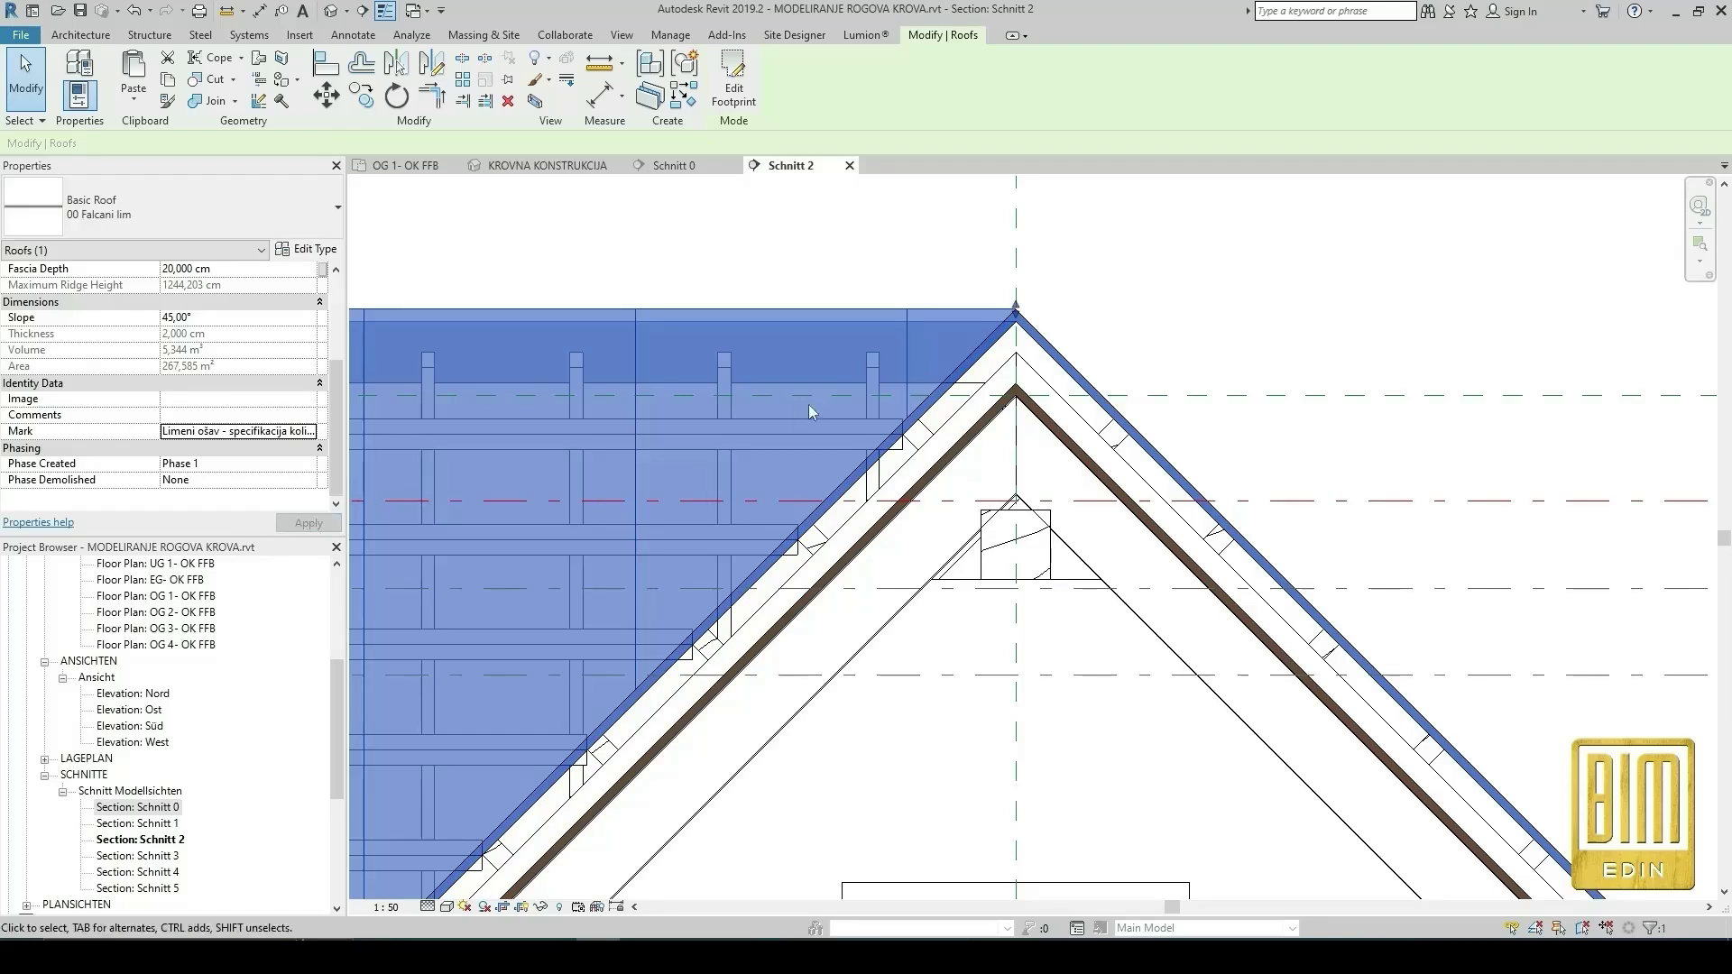
Create a new schedule for the Roofs category in Phase 2, named "Daščani pokov".
click(745, 281)
scroll(100, 721, down, 5)
right_click(91, 678)
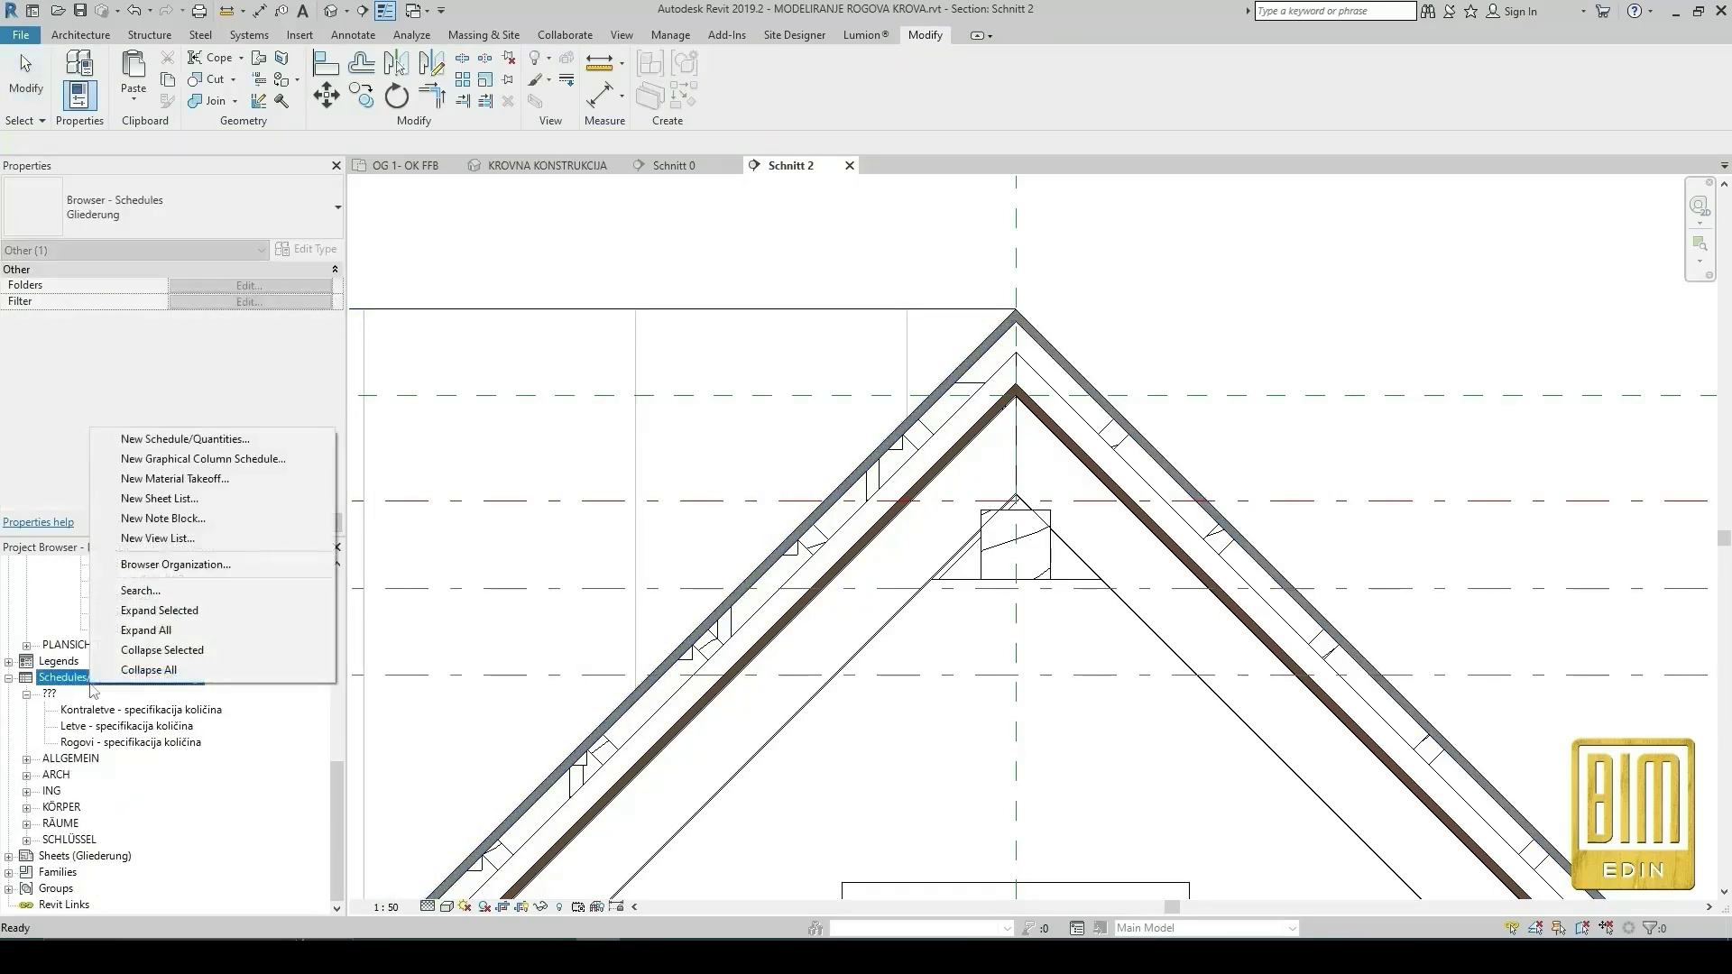
click(170, 441)
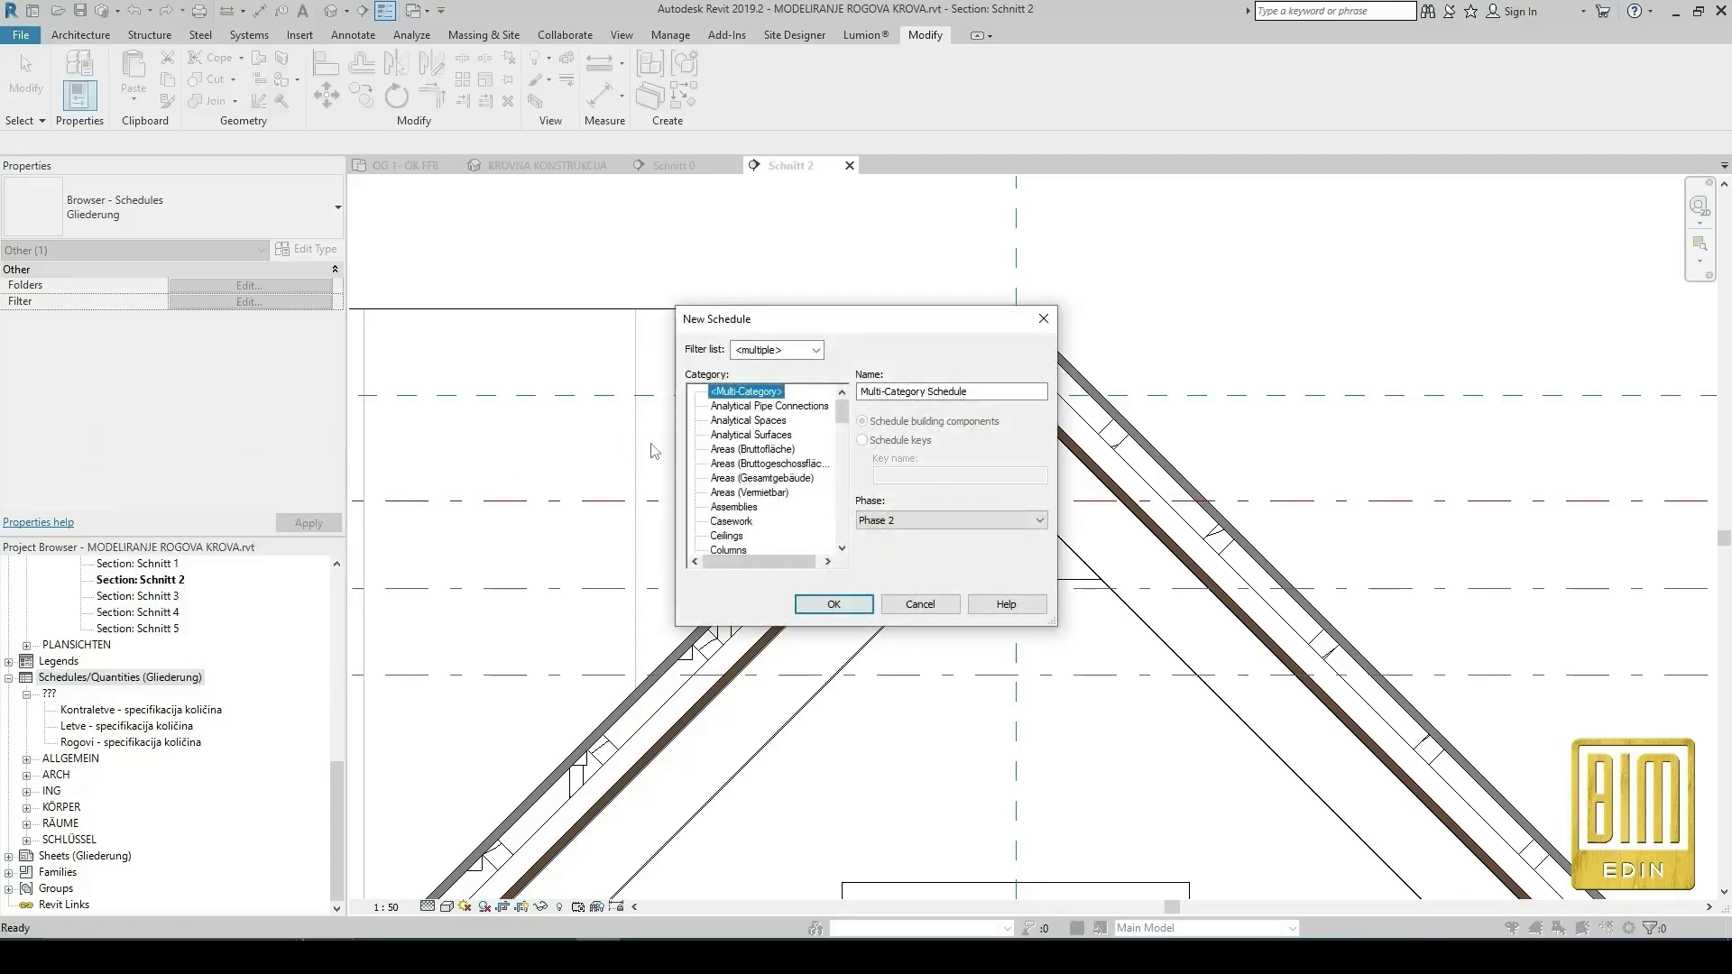
scroll(774, 516, down, 15)
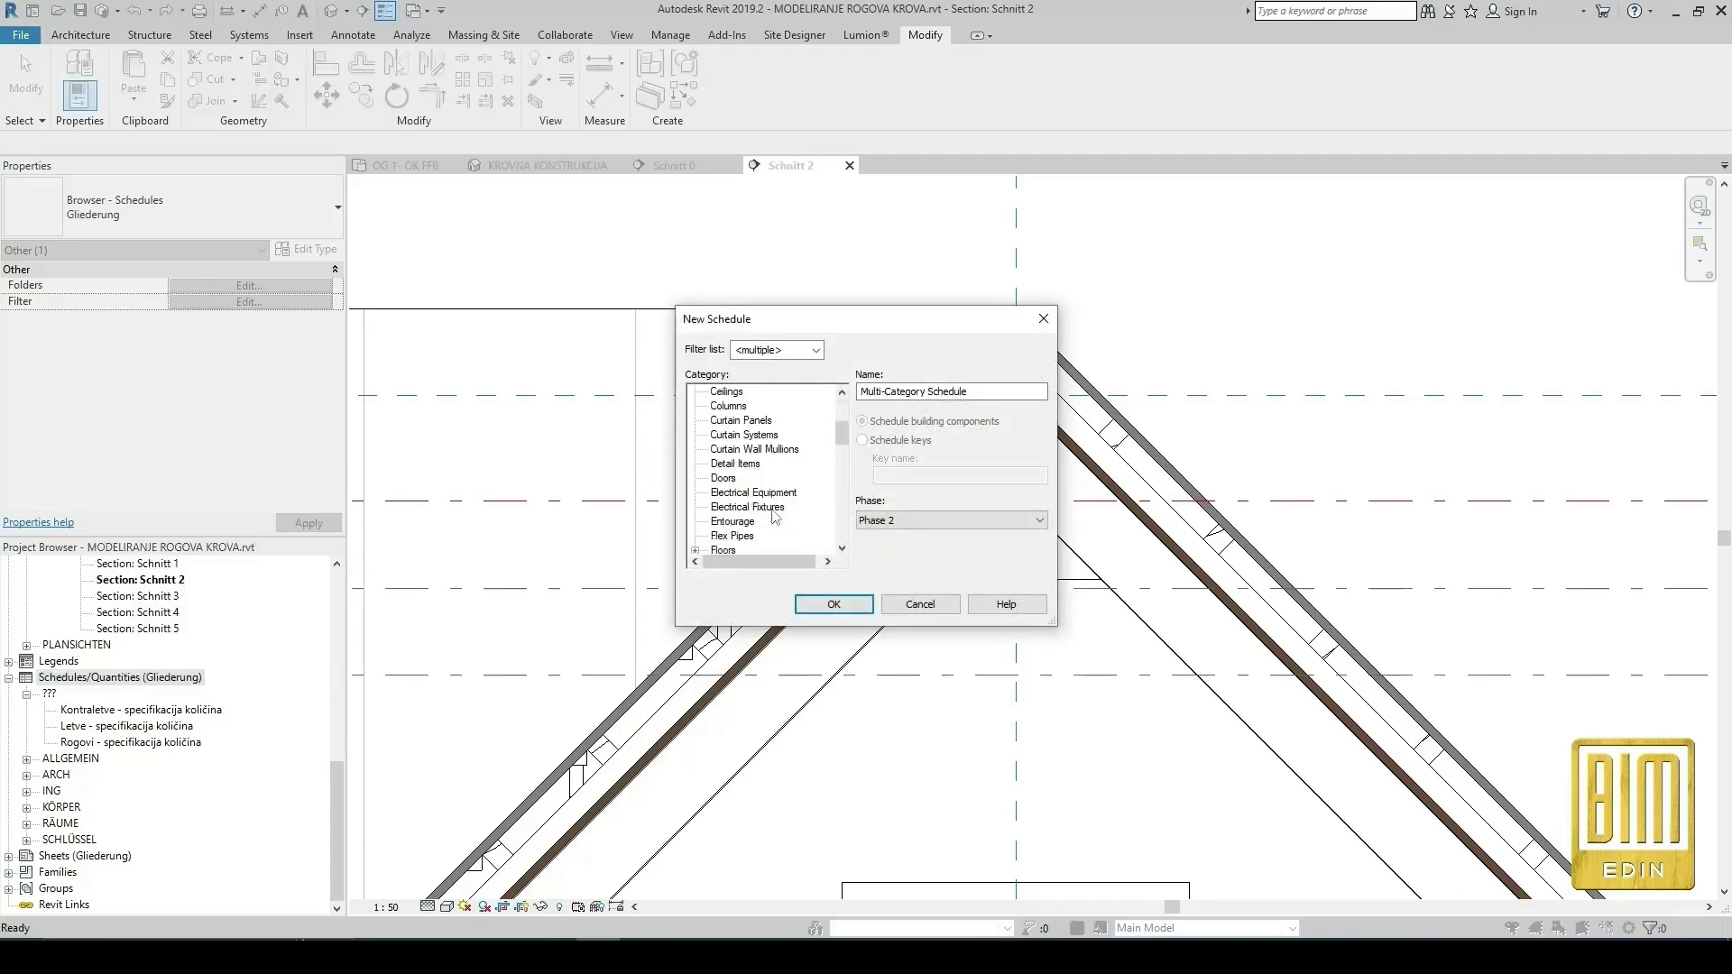
scroll(774, 516, down, 2)
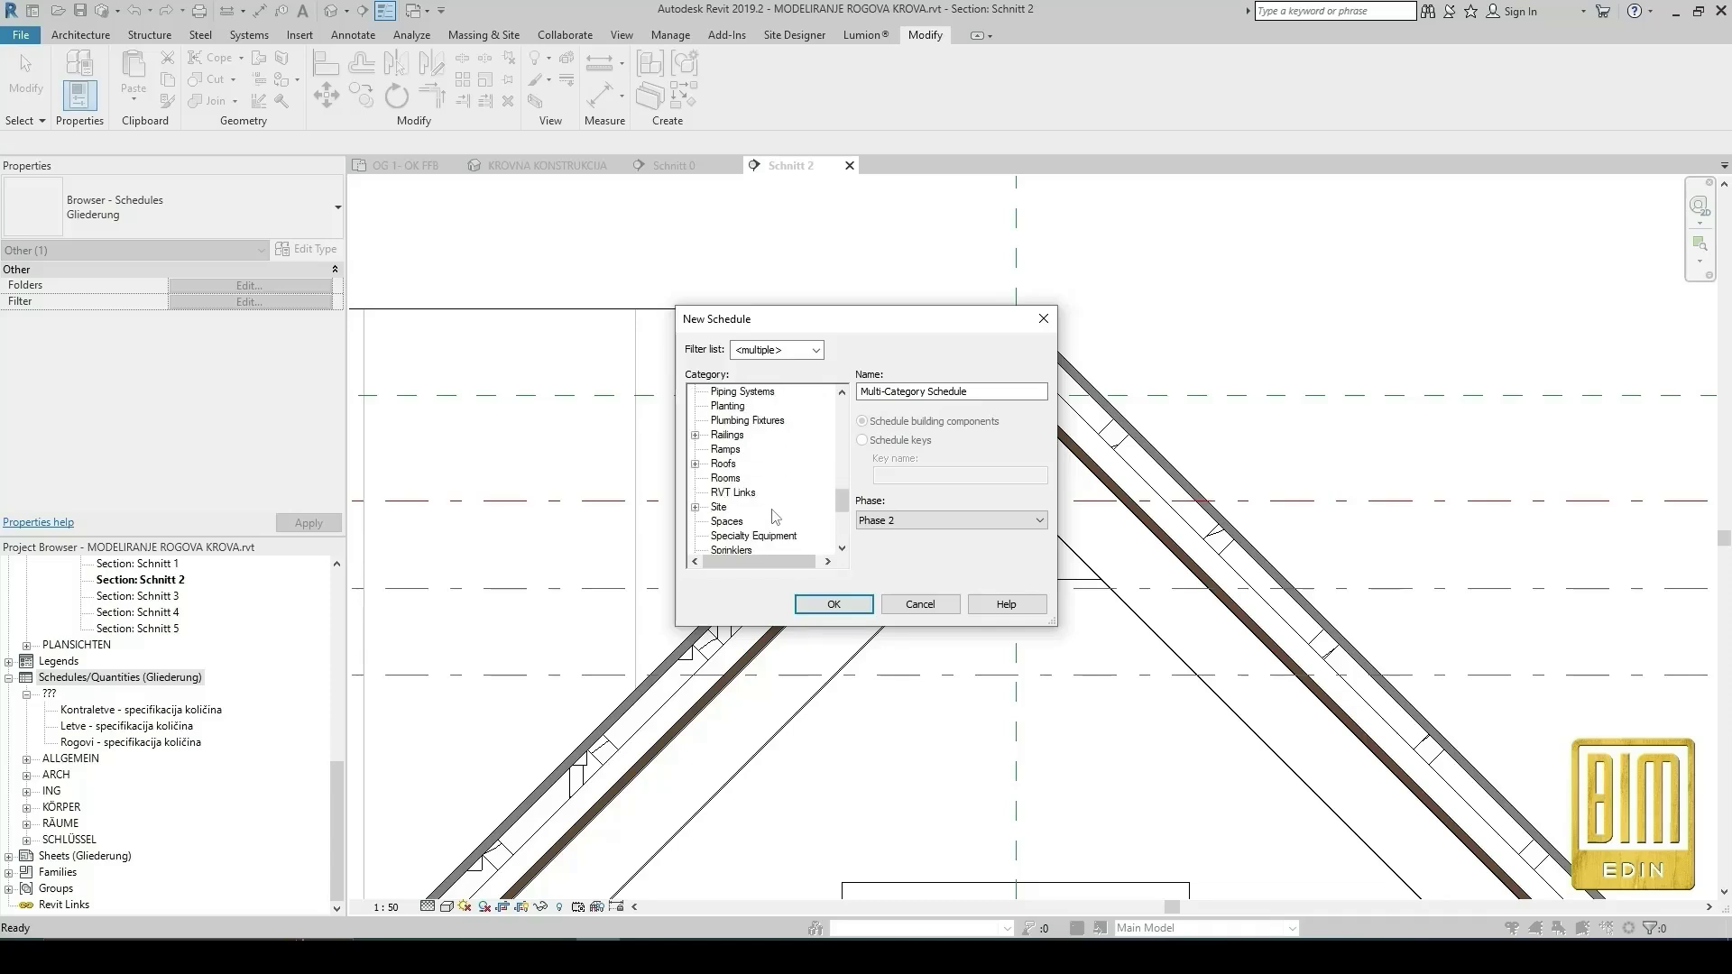
click(725, 464)
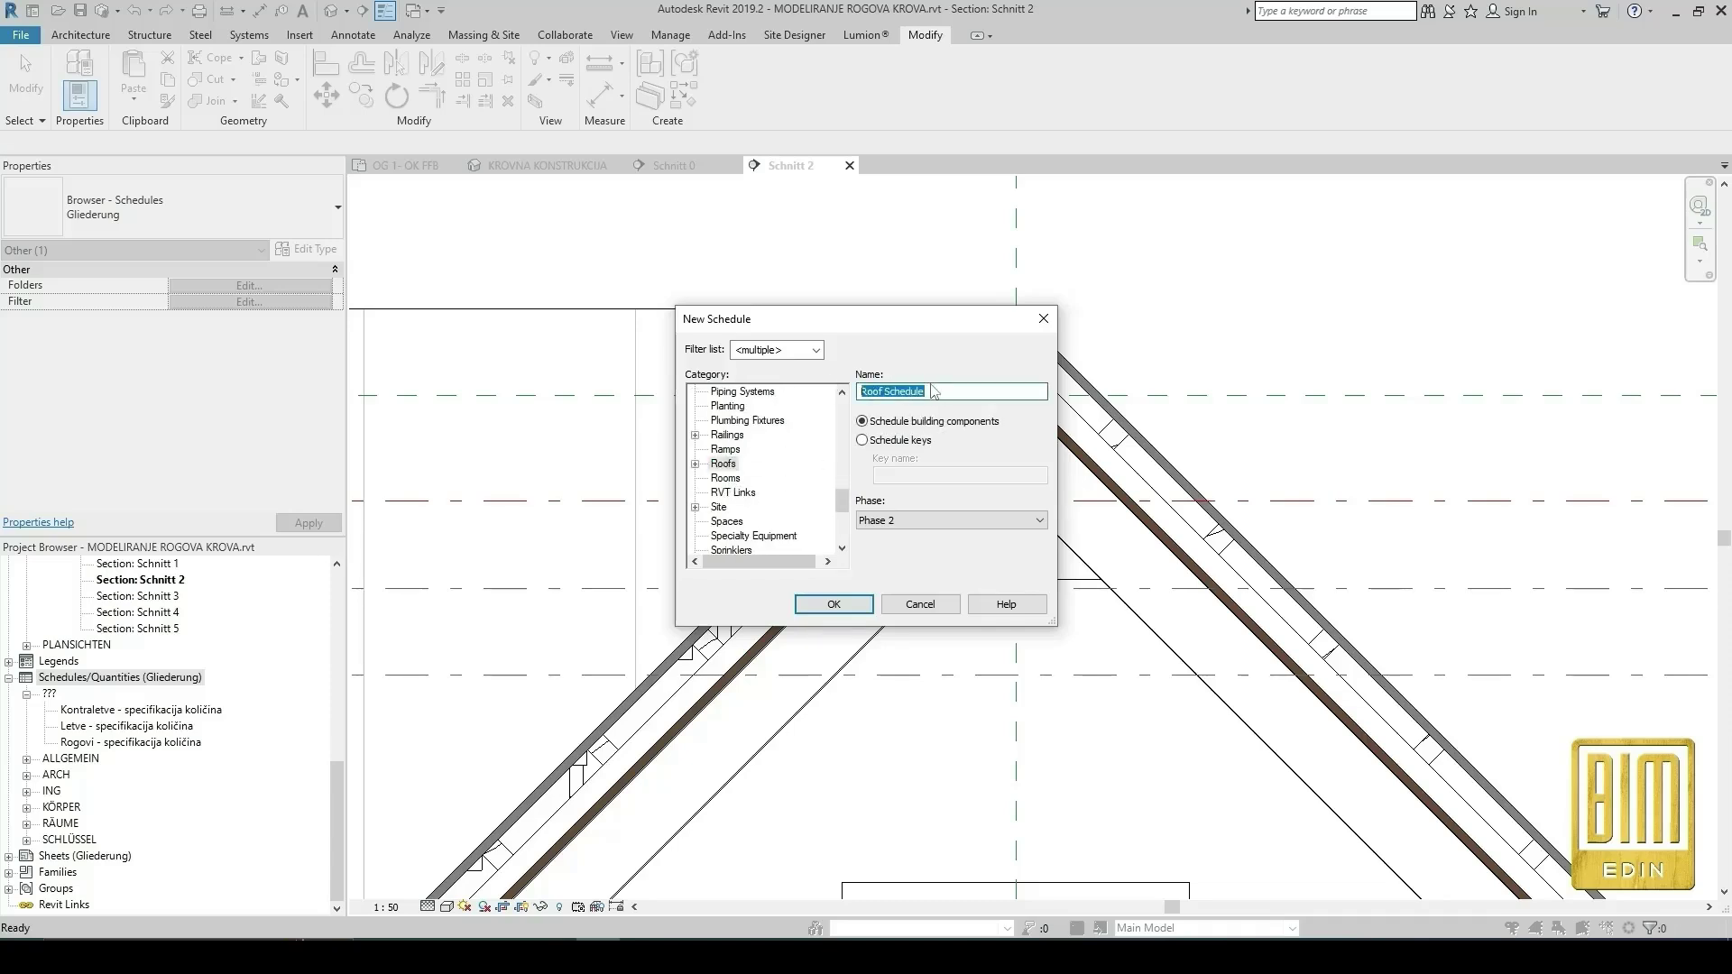
text(d)
key(BackSpace)
text(Daščani pokov)
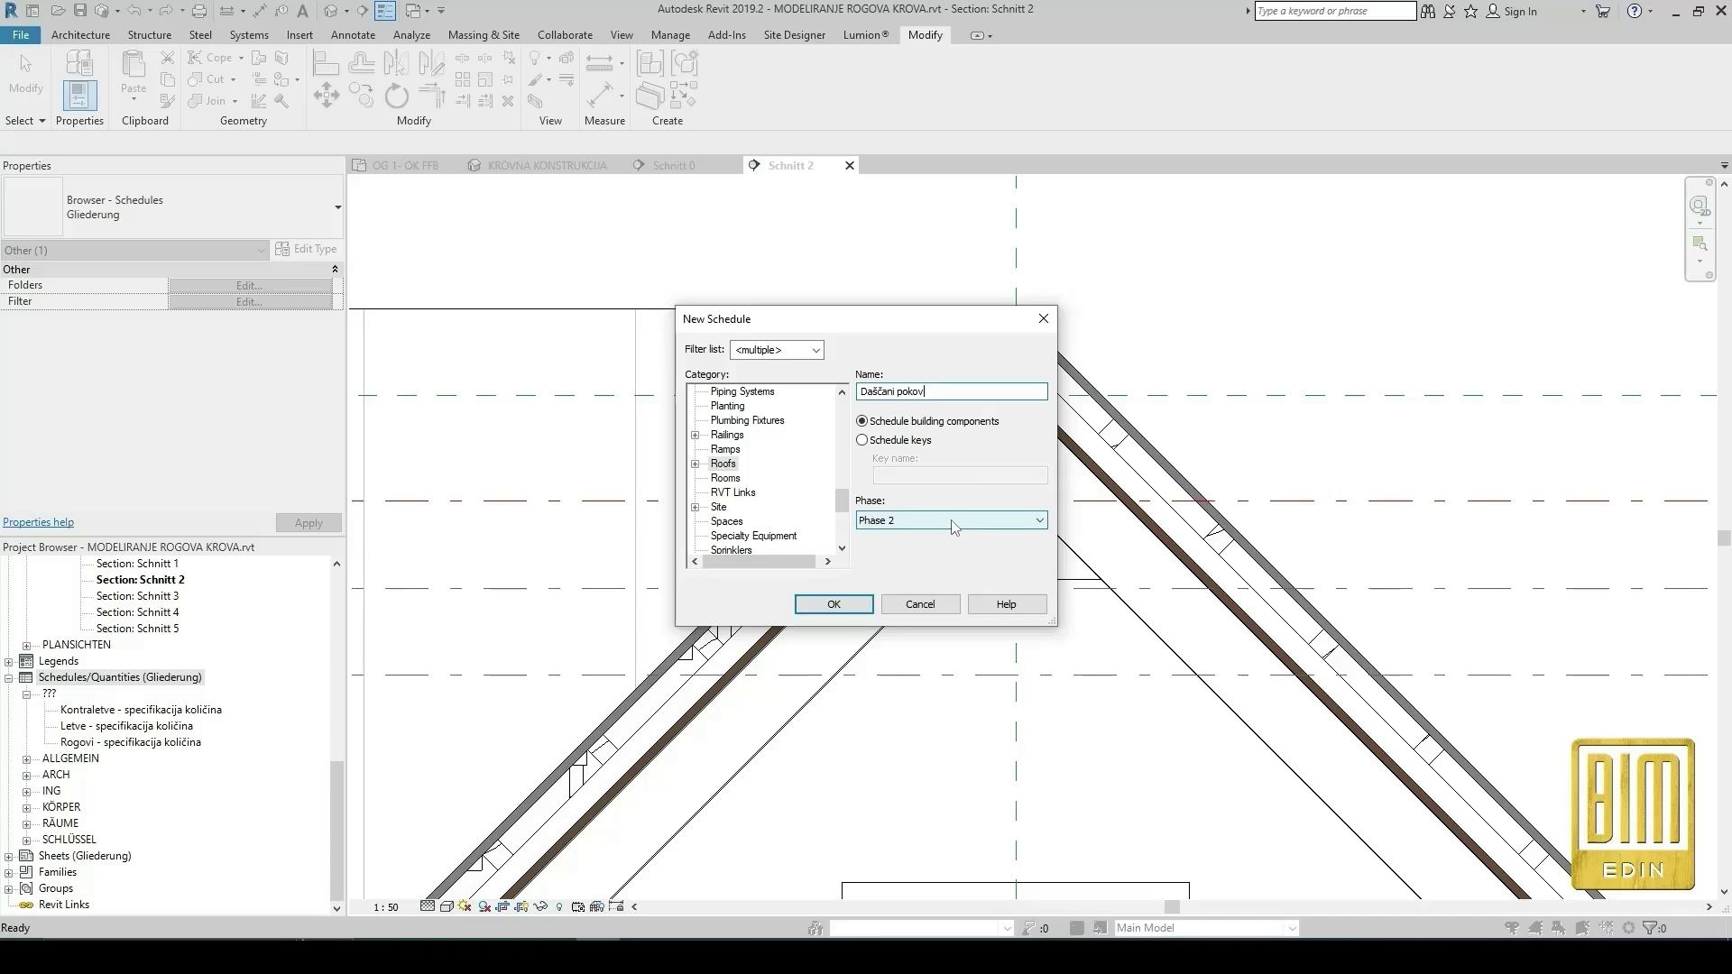
click(855, 606)
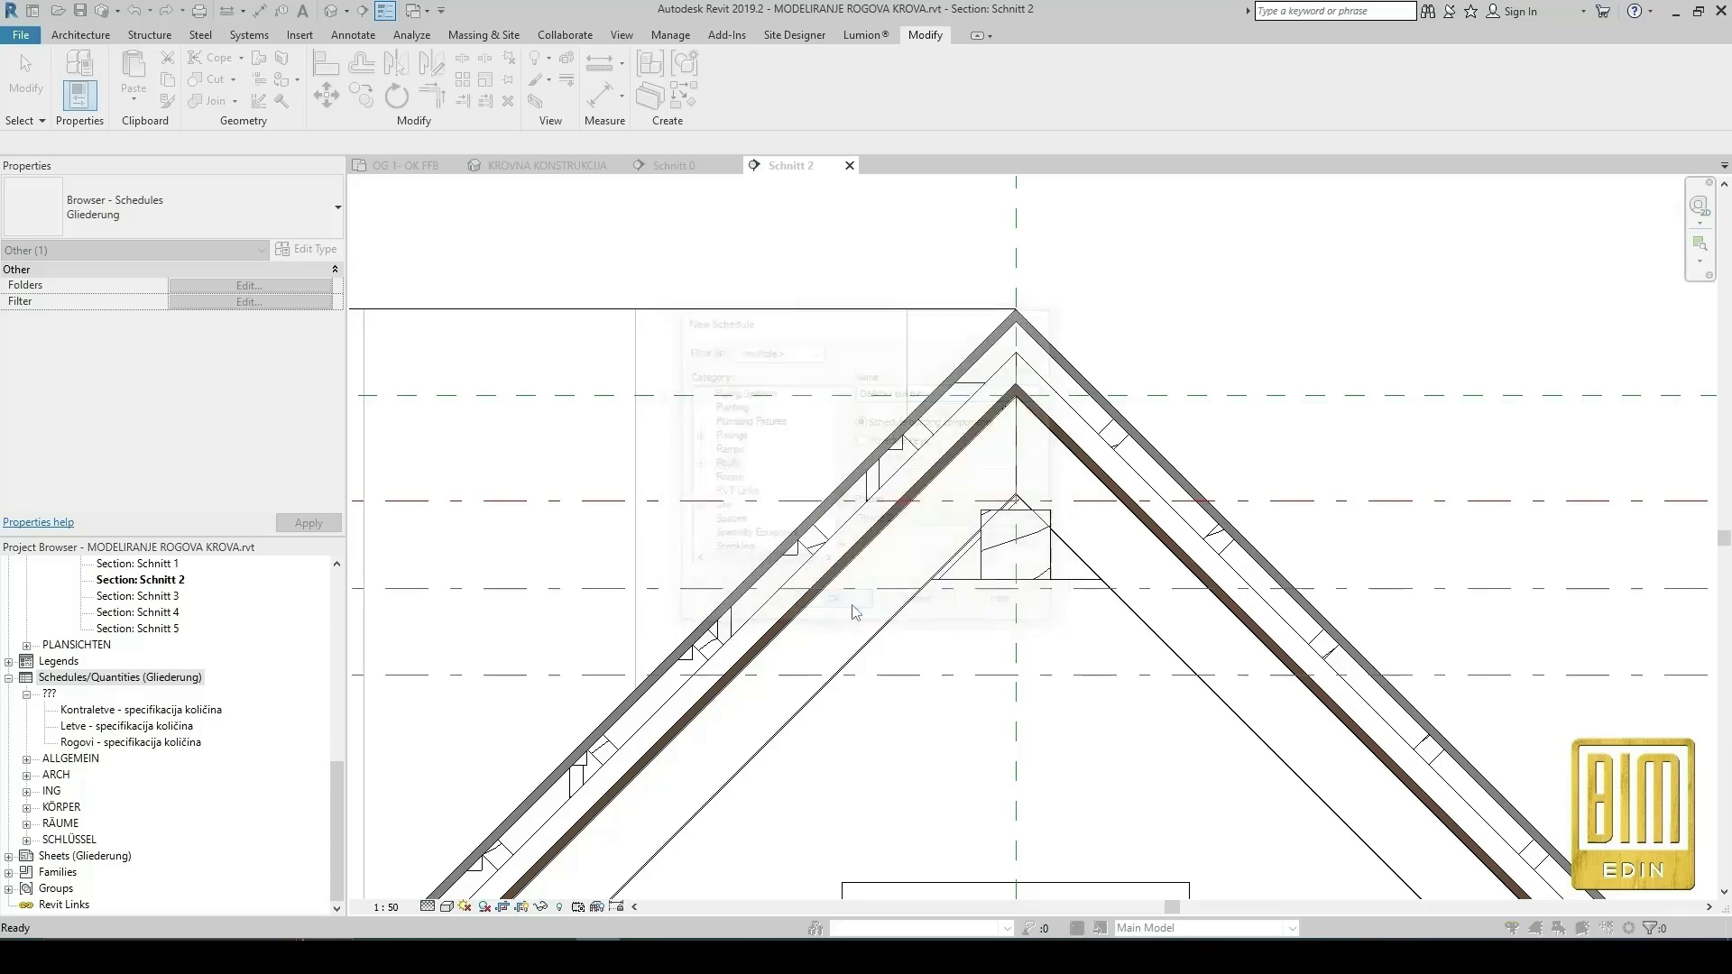
Add the Area, Mark and Volume fields to the schedule and order them Mark, Area, Volume.
click(1229, 332)
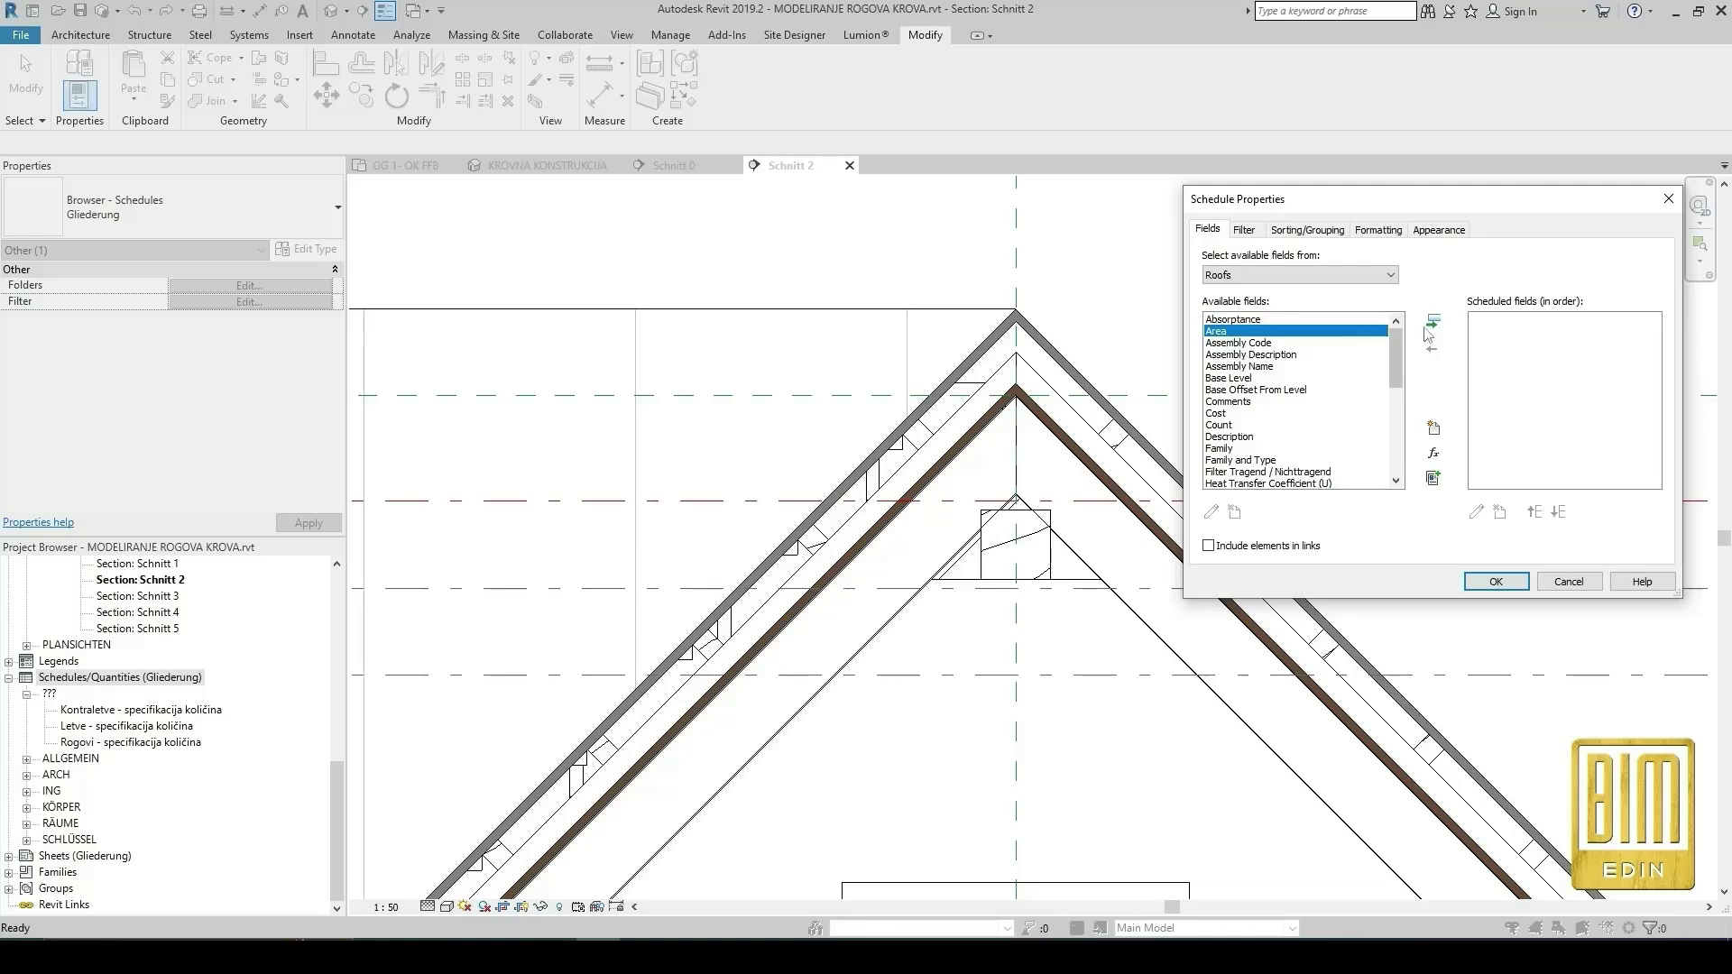
click(1432, 322)
scroll(1335, 401, down, 1)
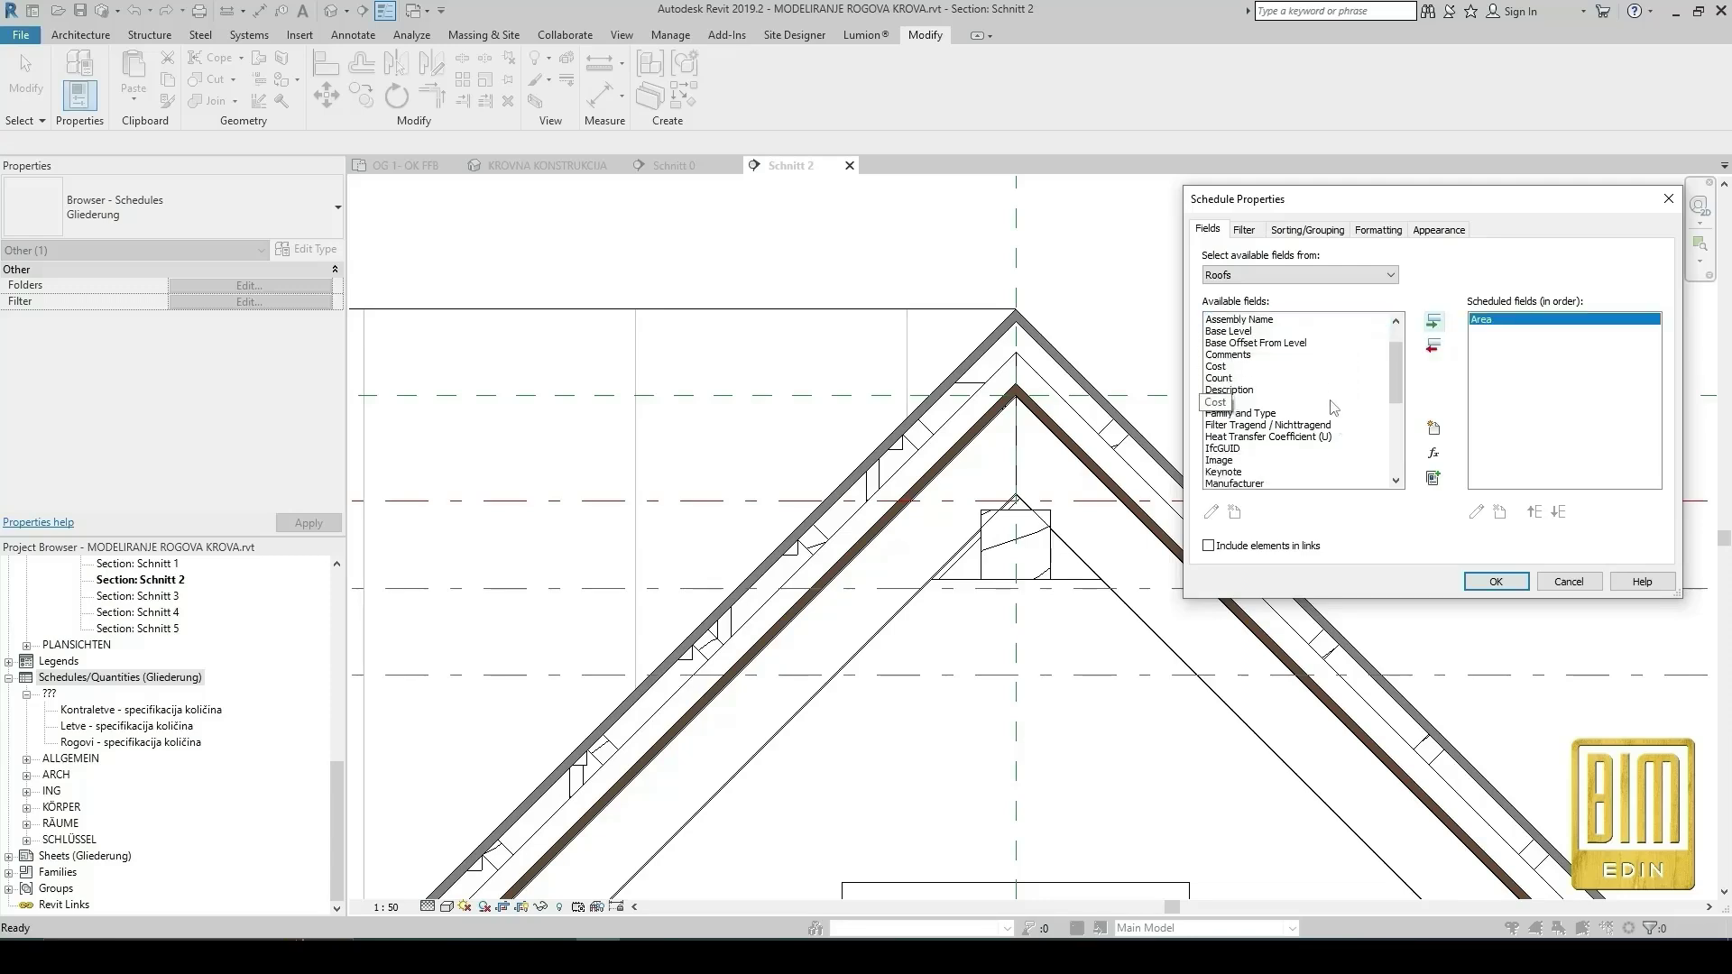
scroll(1341, 456, down, 2)
click(1221, 428)
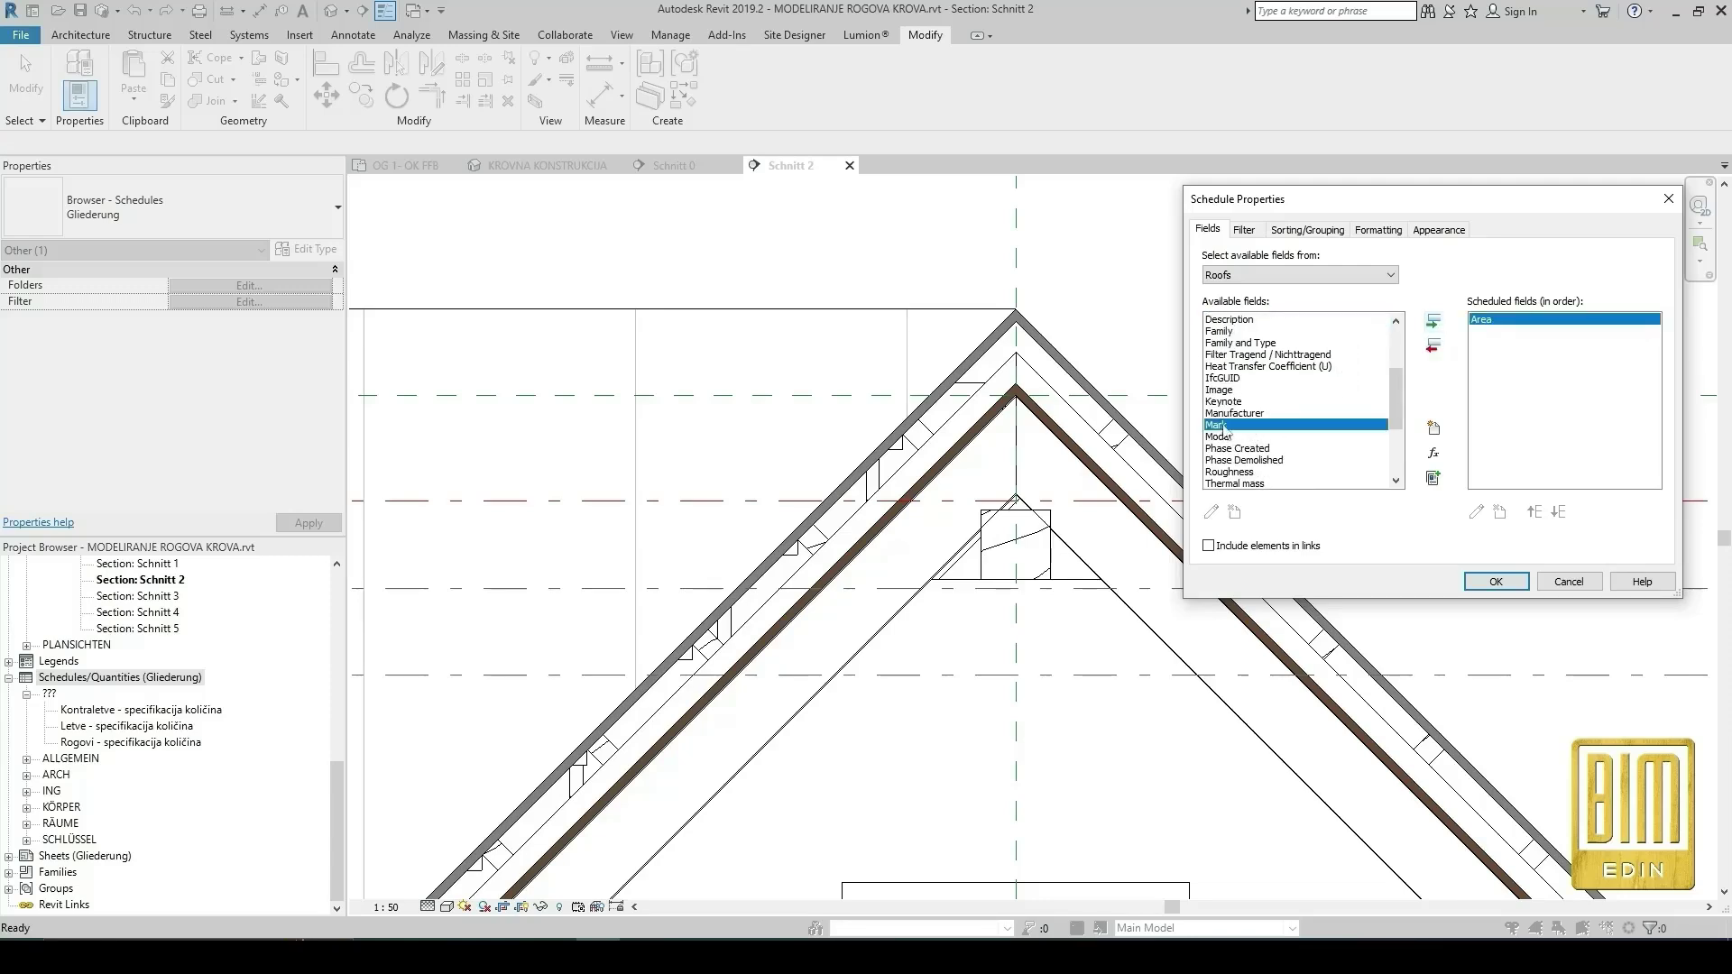
click(1432, 322)
scroll(1269, 451, down, 3)
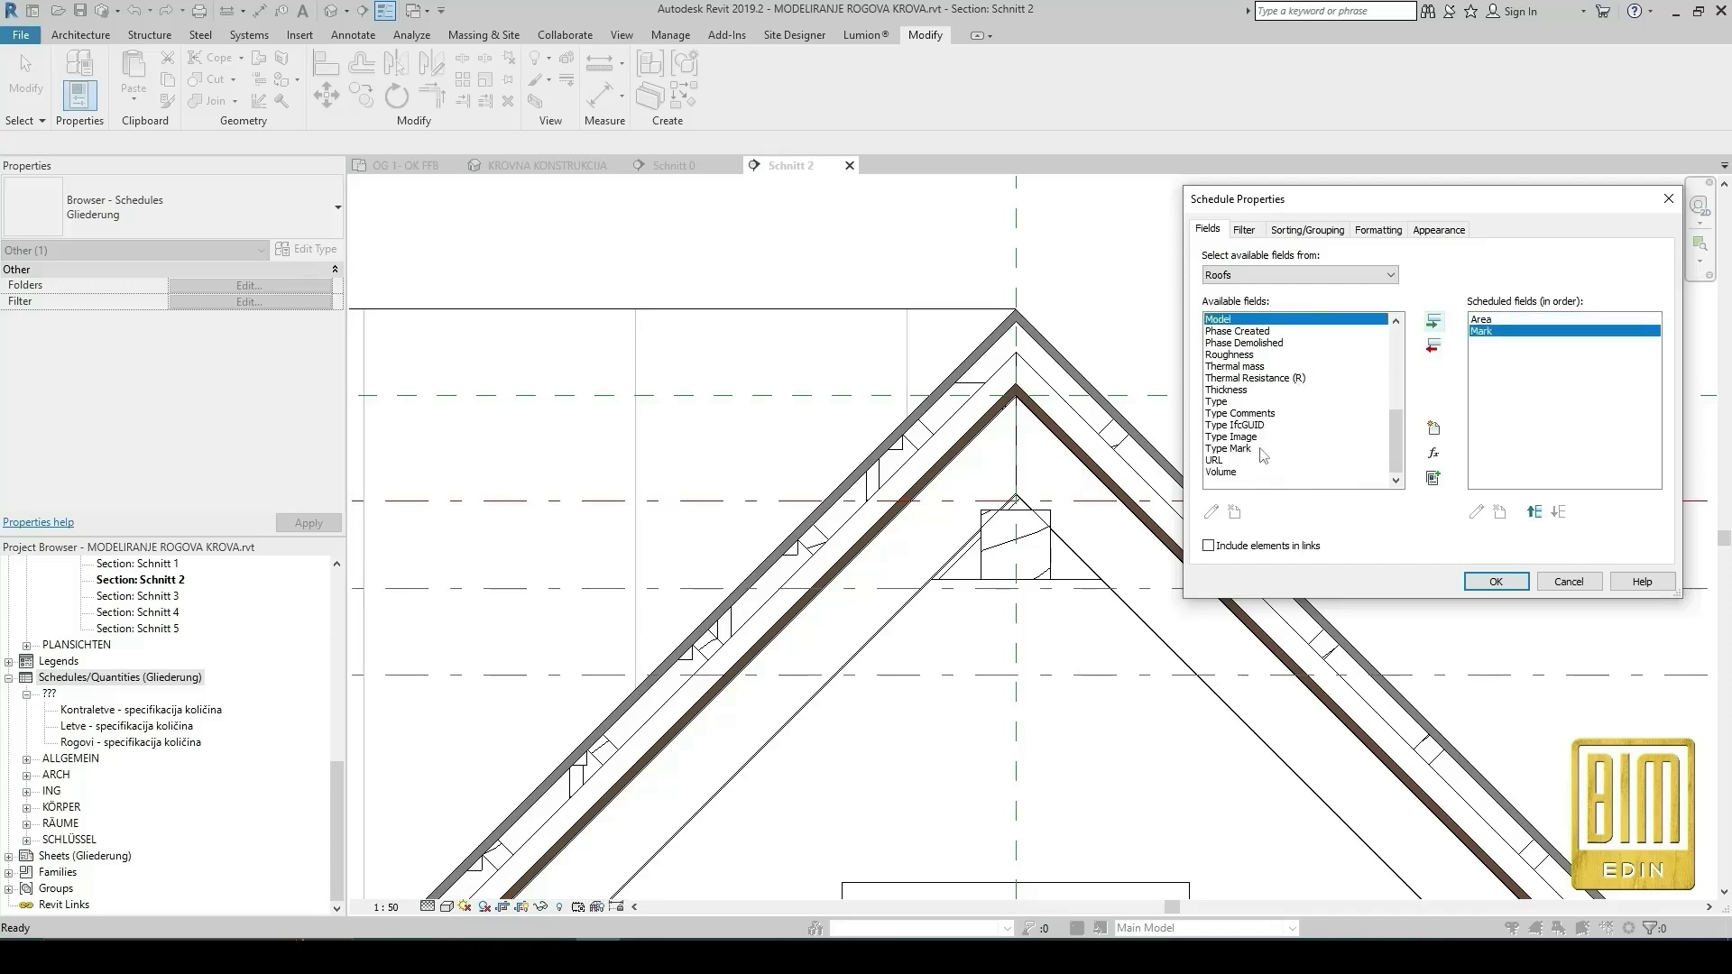
click(1220, 472)
click(1432, 322)
click(1491, 321)
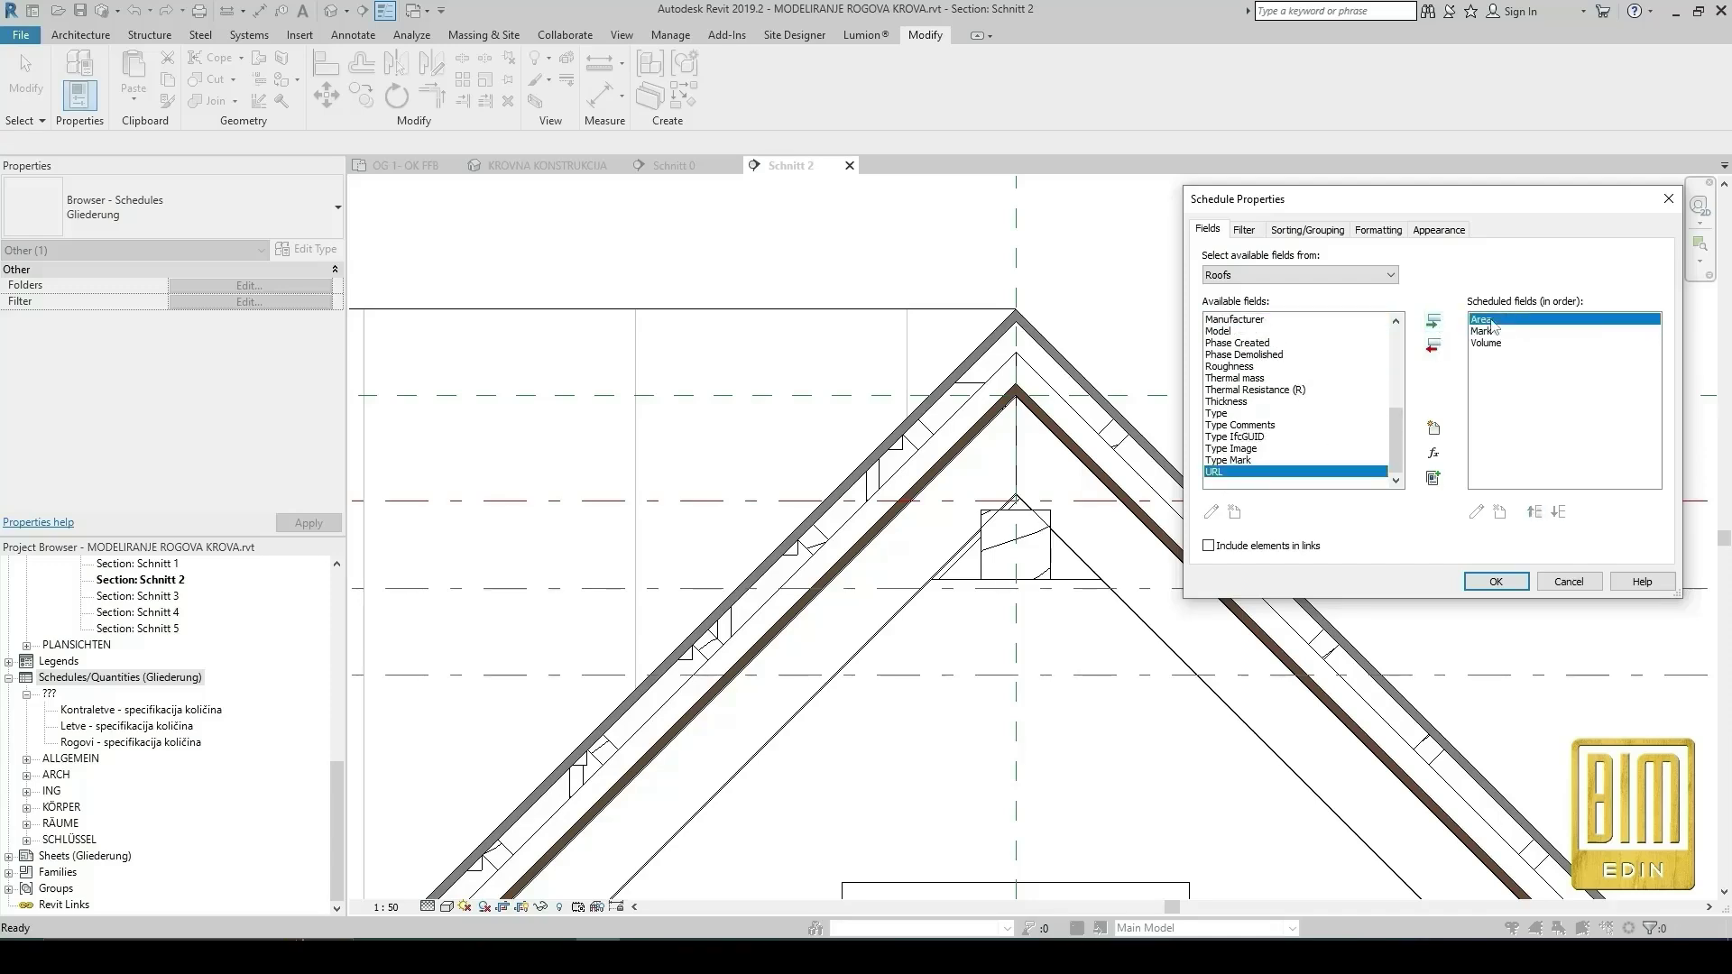
click(1558, 511)
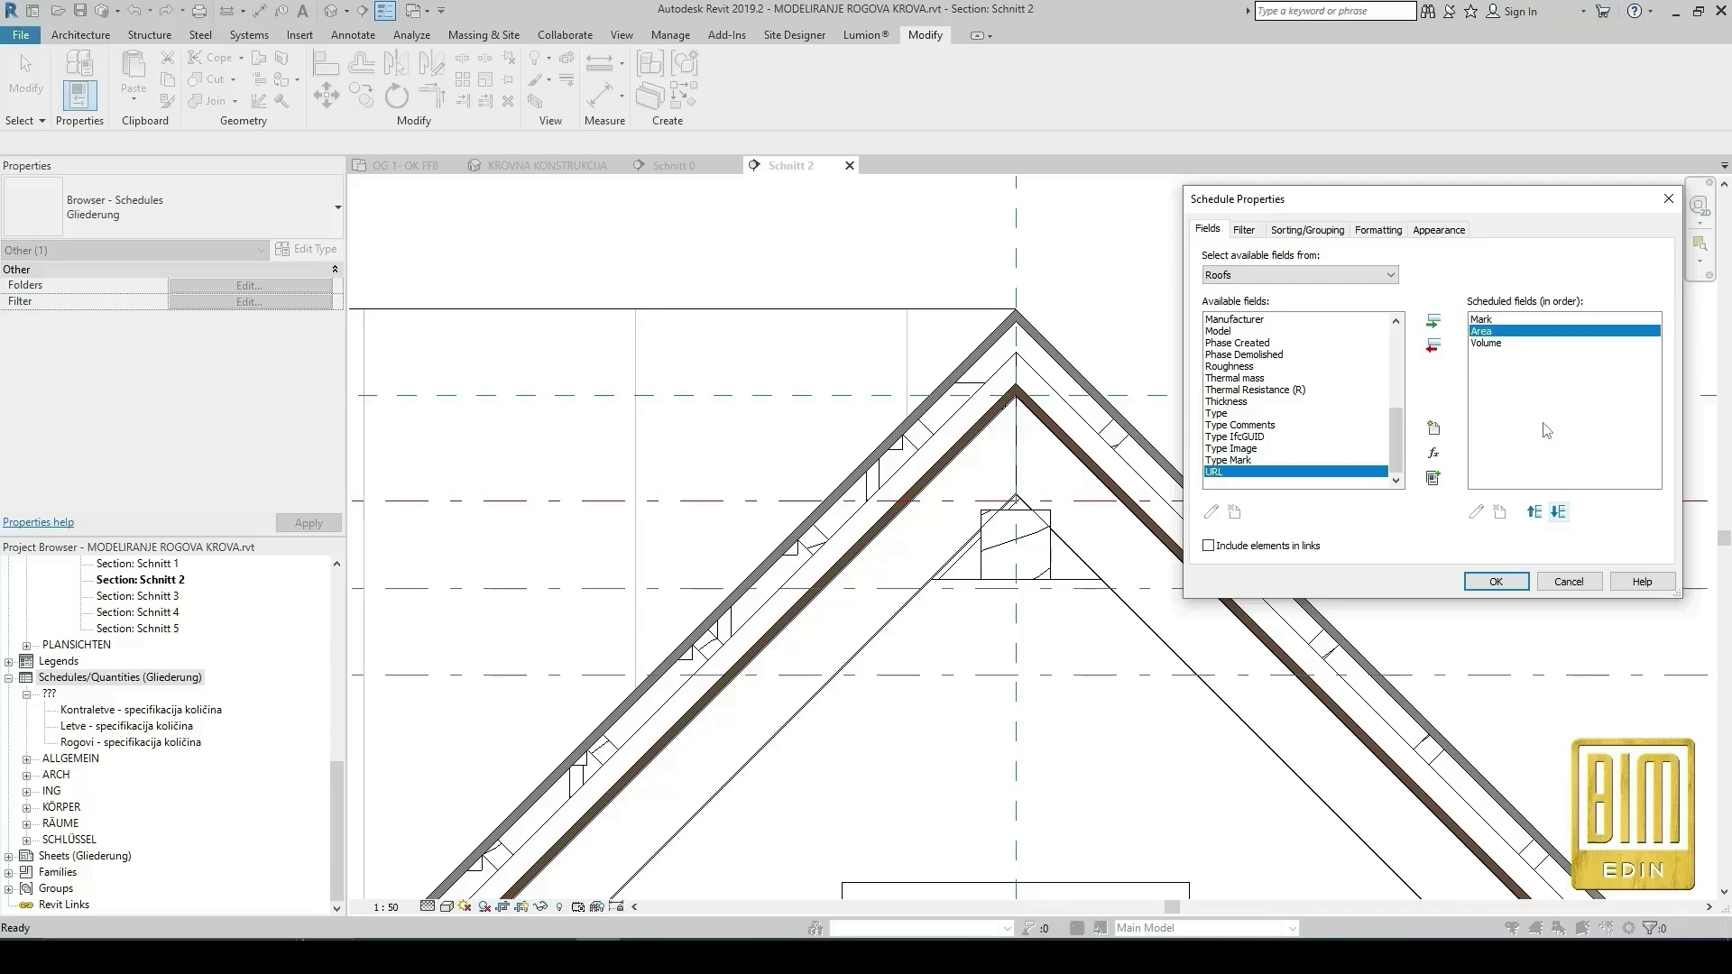
Filter the schedule to roofs whose Mark equals "Daščani pokov - specifikacija količina".
click(1245, 230)
click(1373, 259)
click(1336, 289)
click(1656, 259)
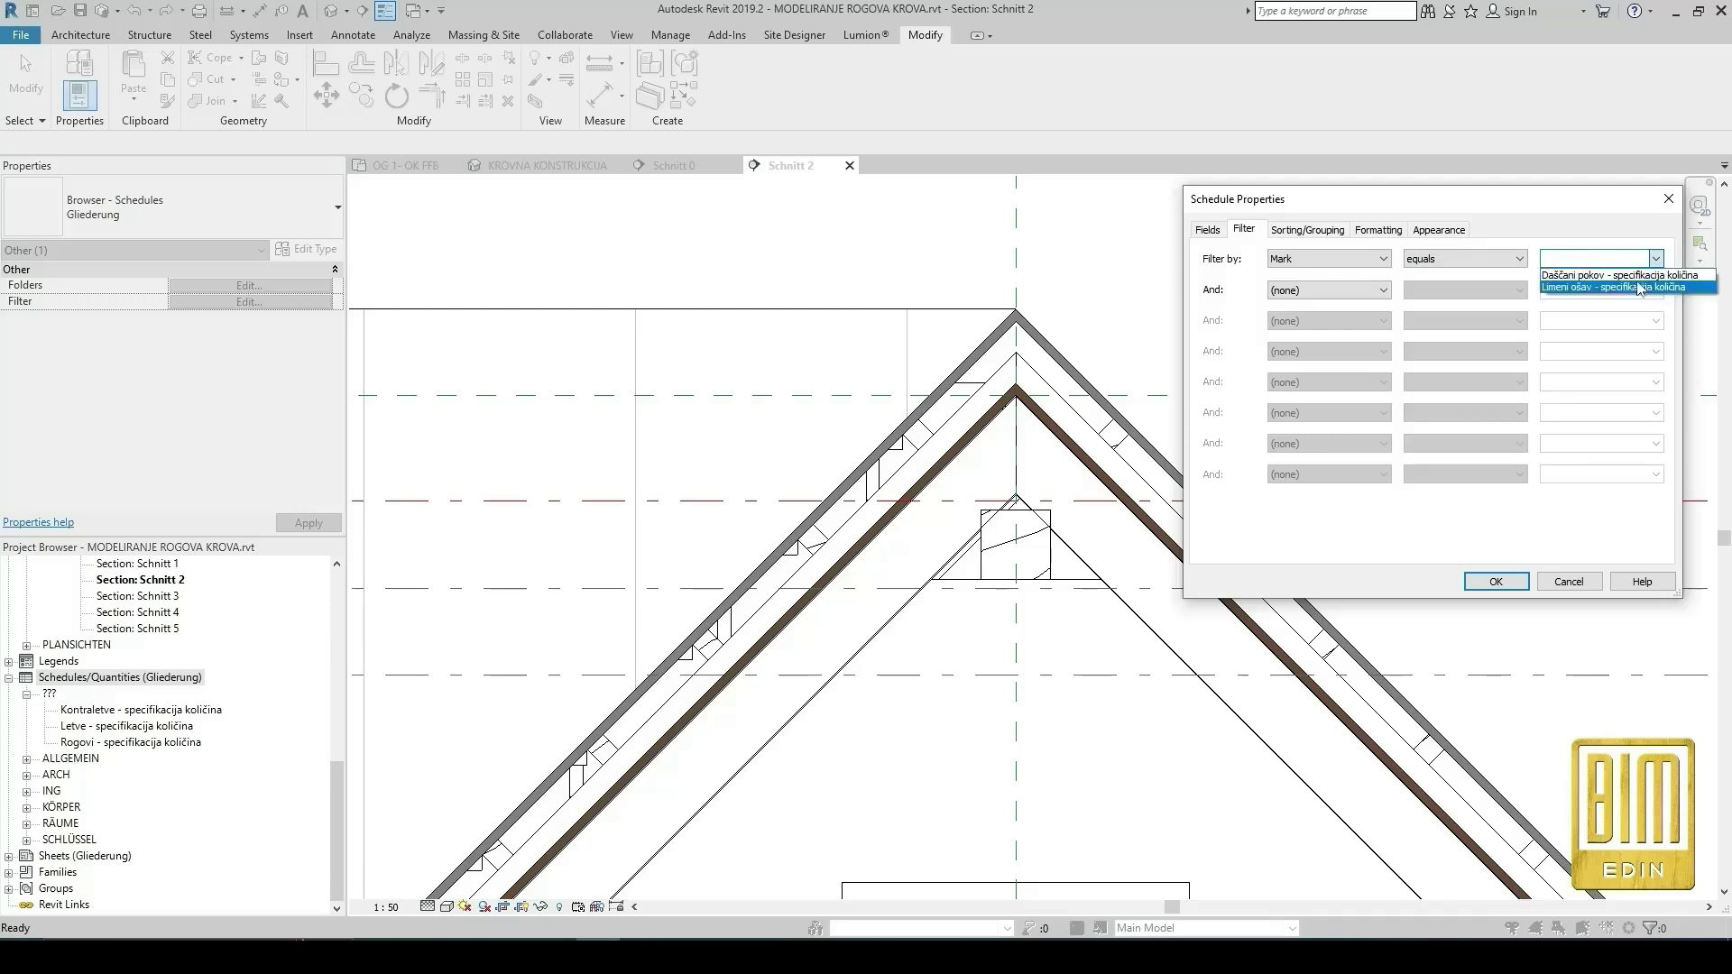
click(1640, 288)
Sort the schedule by Mark in ascending order and enable grand totals with title, count and totals.
click(1319, 236)
click(1349, 259)
click(1357, 289)
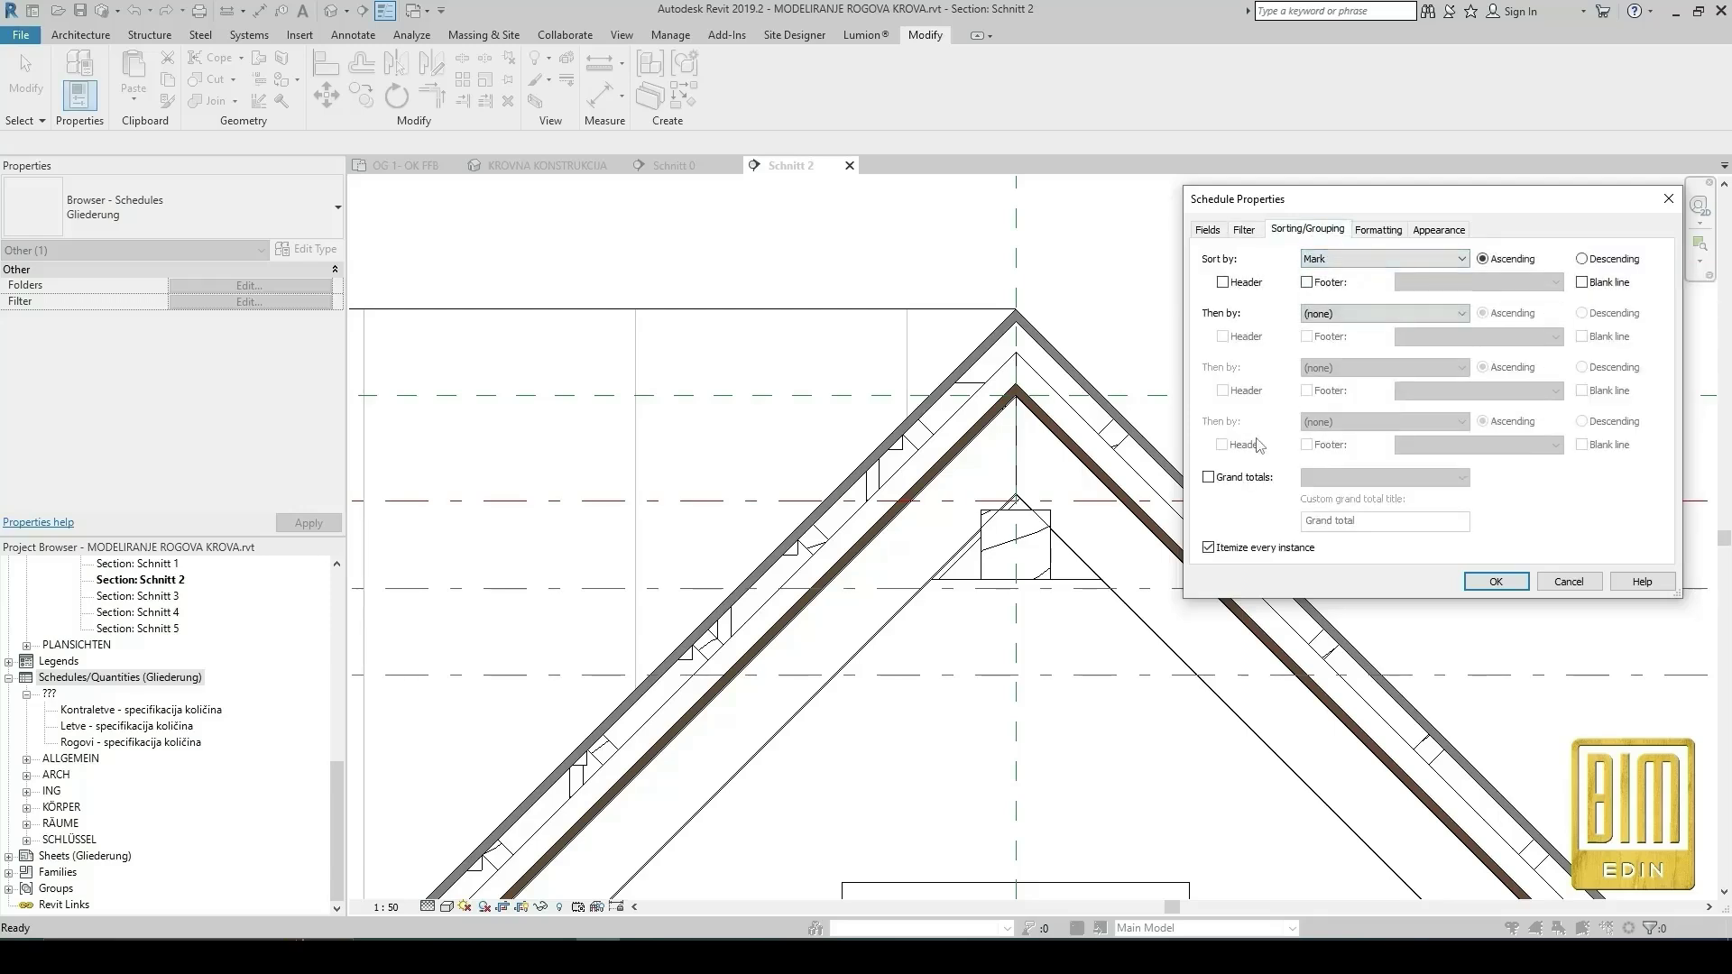
click(1208, 477)
click(1208, 548)
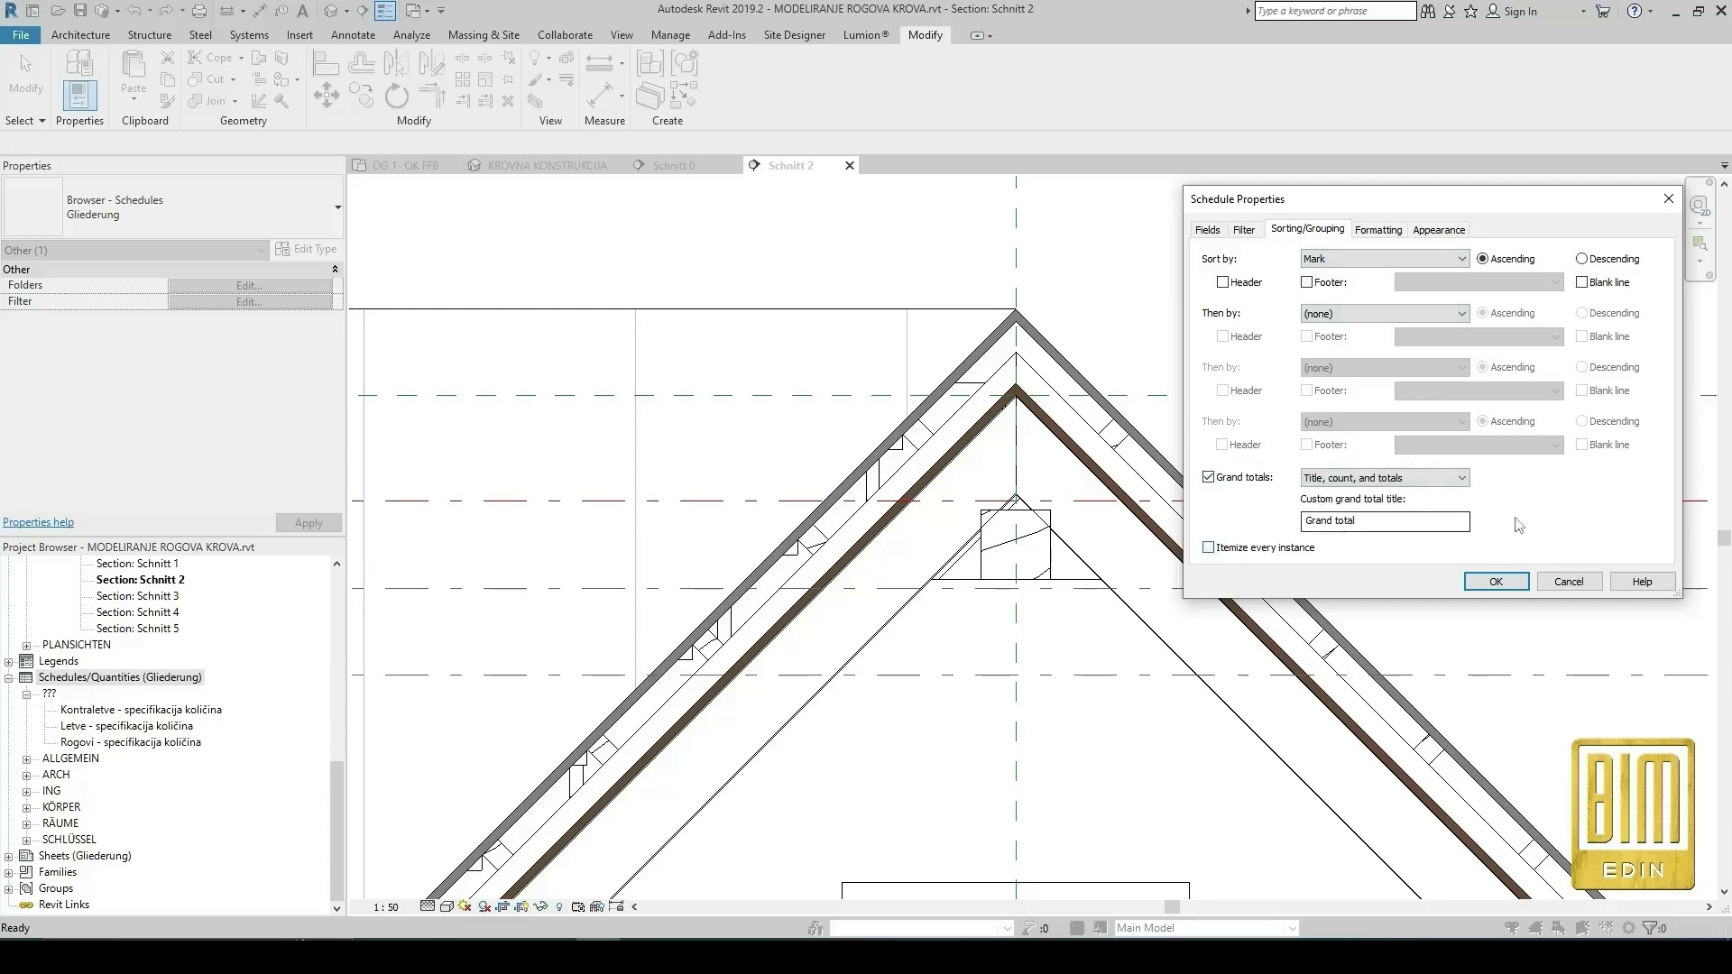
click(1209, 548)
Set Area and Volume to calculate totals, create the schedule, and widen its Mark column to fit the full text.
click(1402, 230)
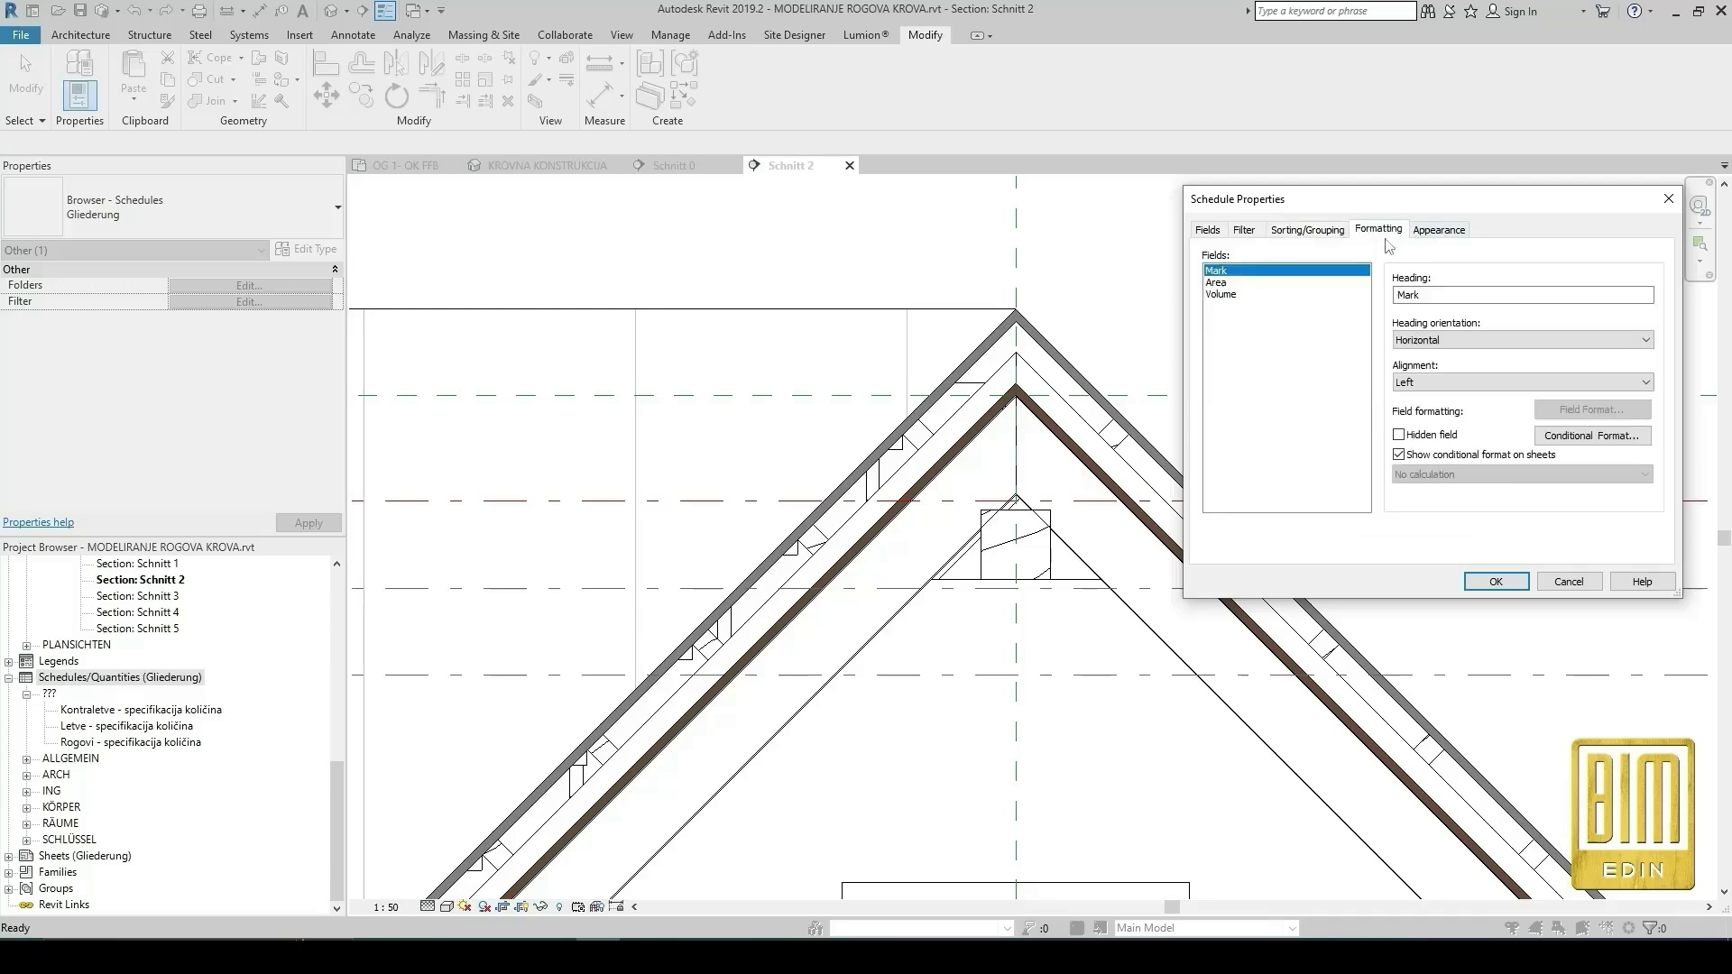
click(1219, 282)
click(1466, 480)
click(1480, 503)
click(1220, 294)
click(1447, 476)
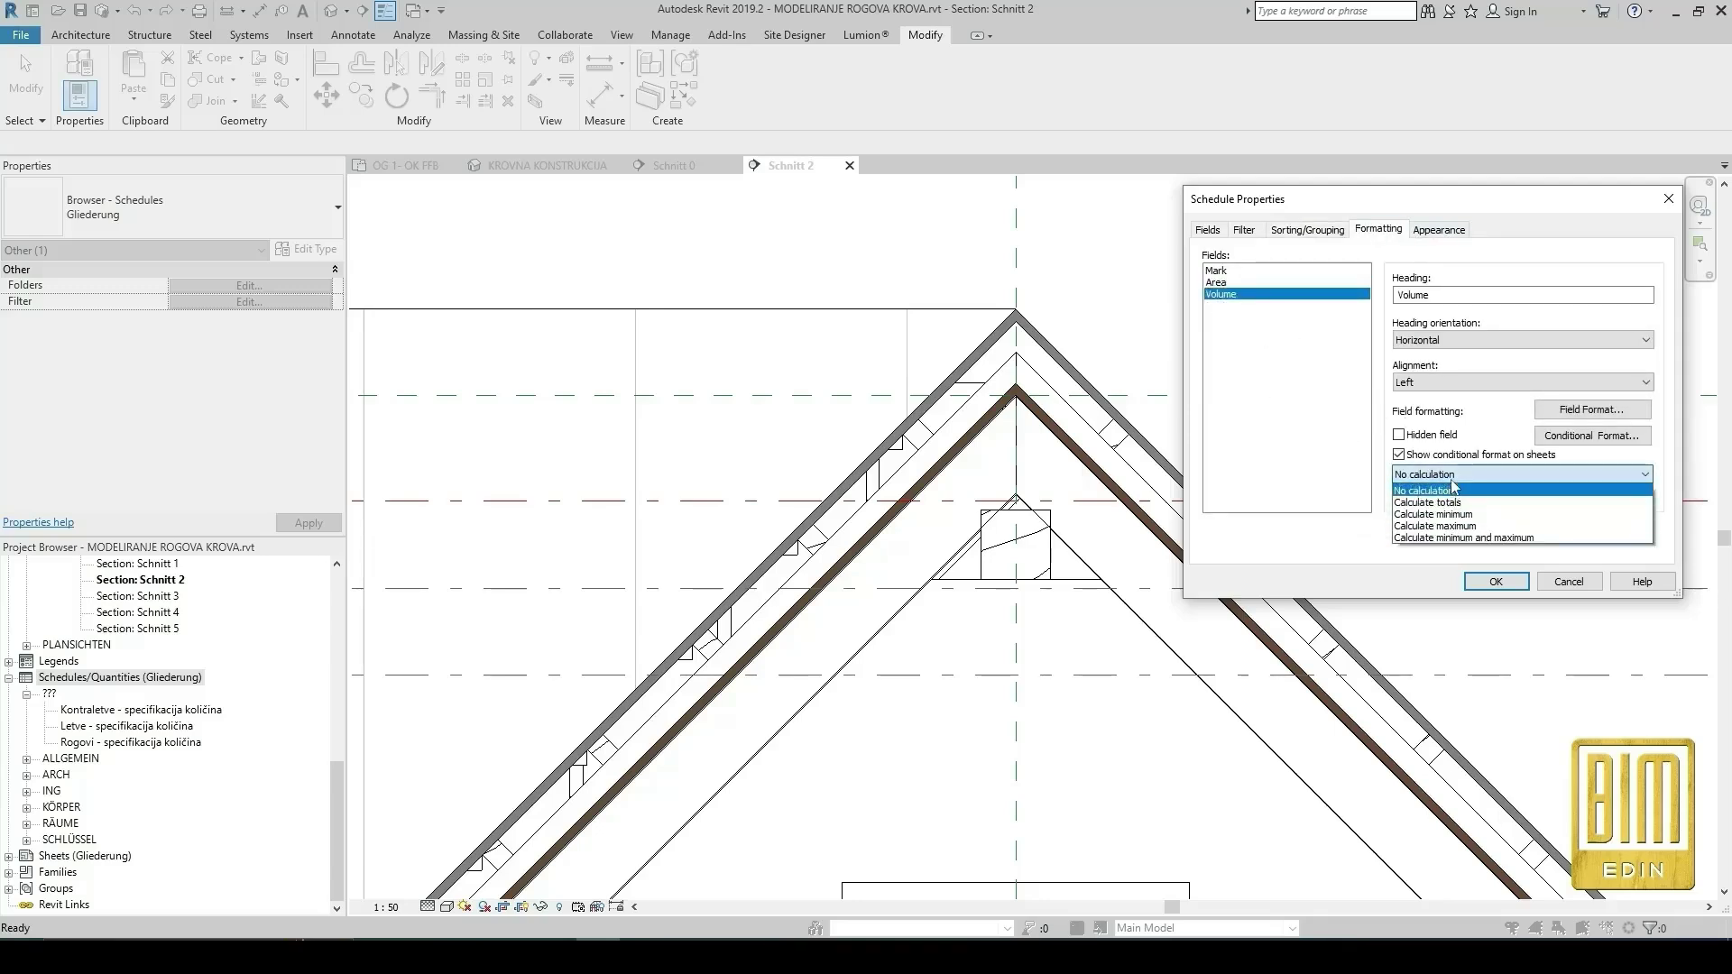
click(1458, 503)
click(1498, 580)
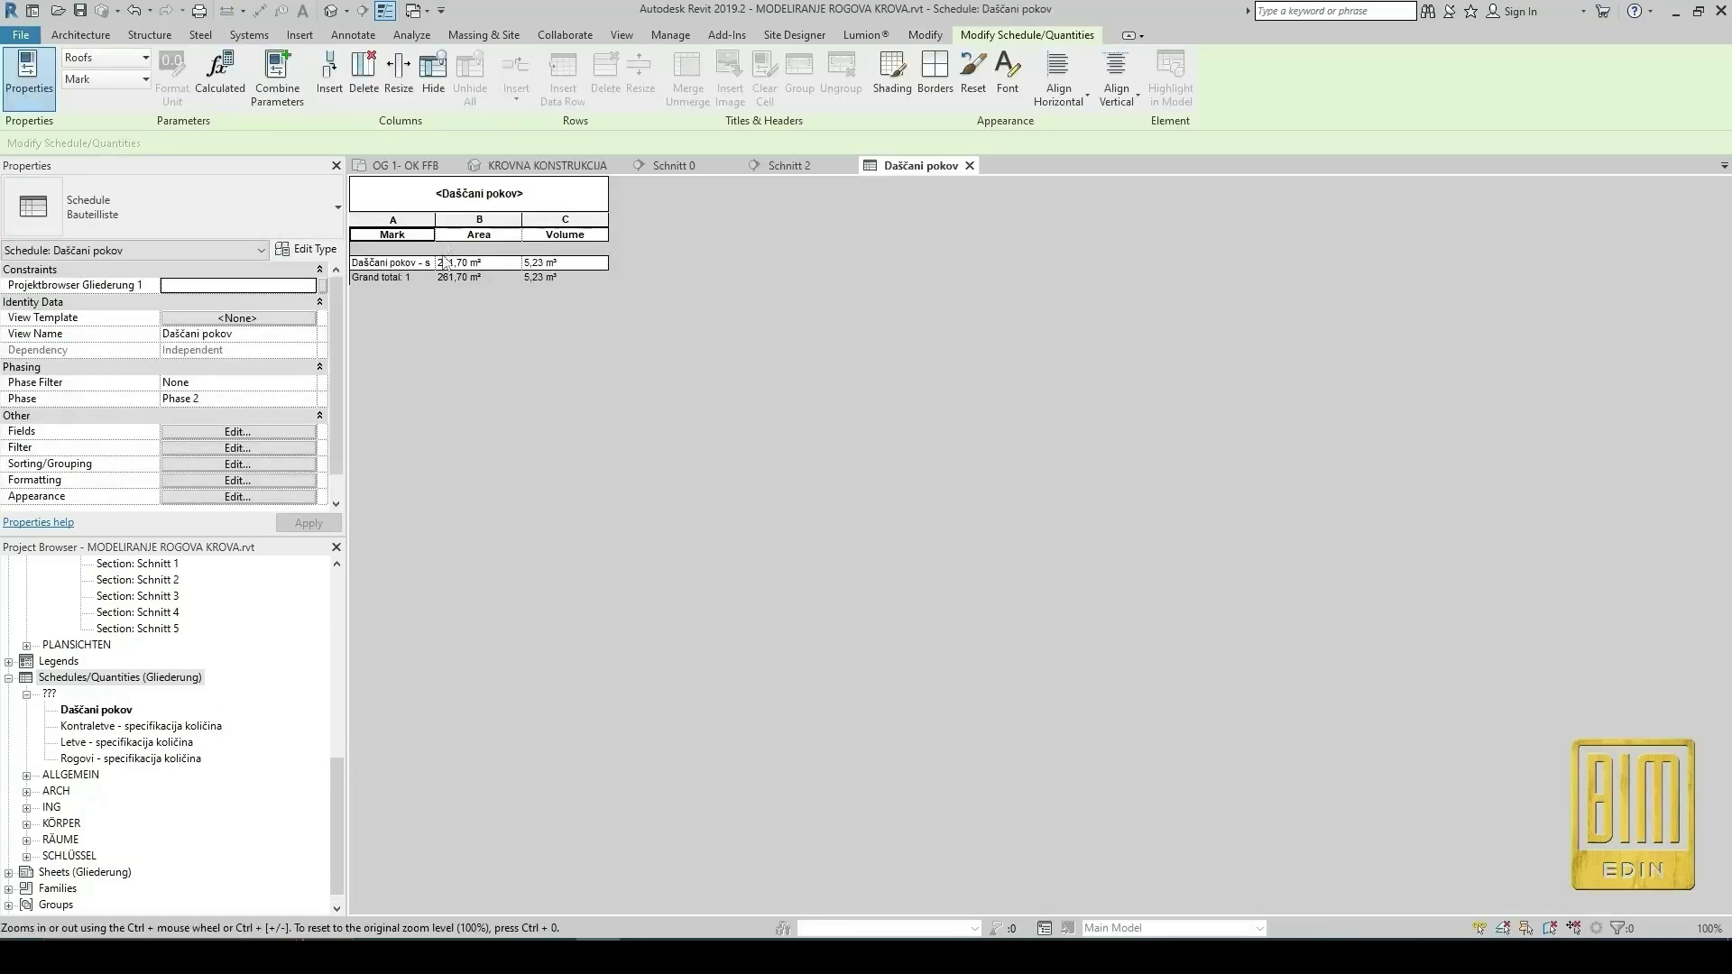
drag(435, 219, 520, 222)
click(470, 218)
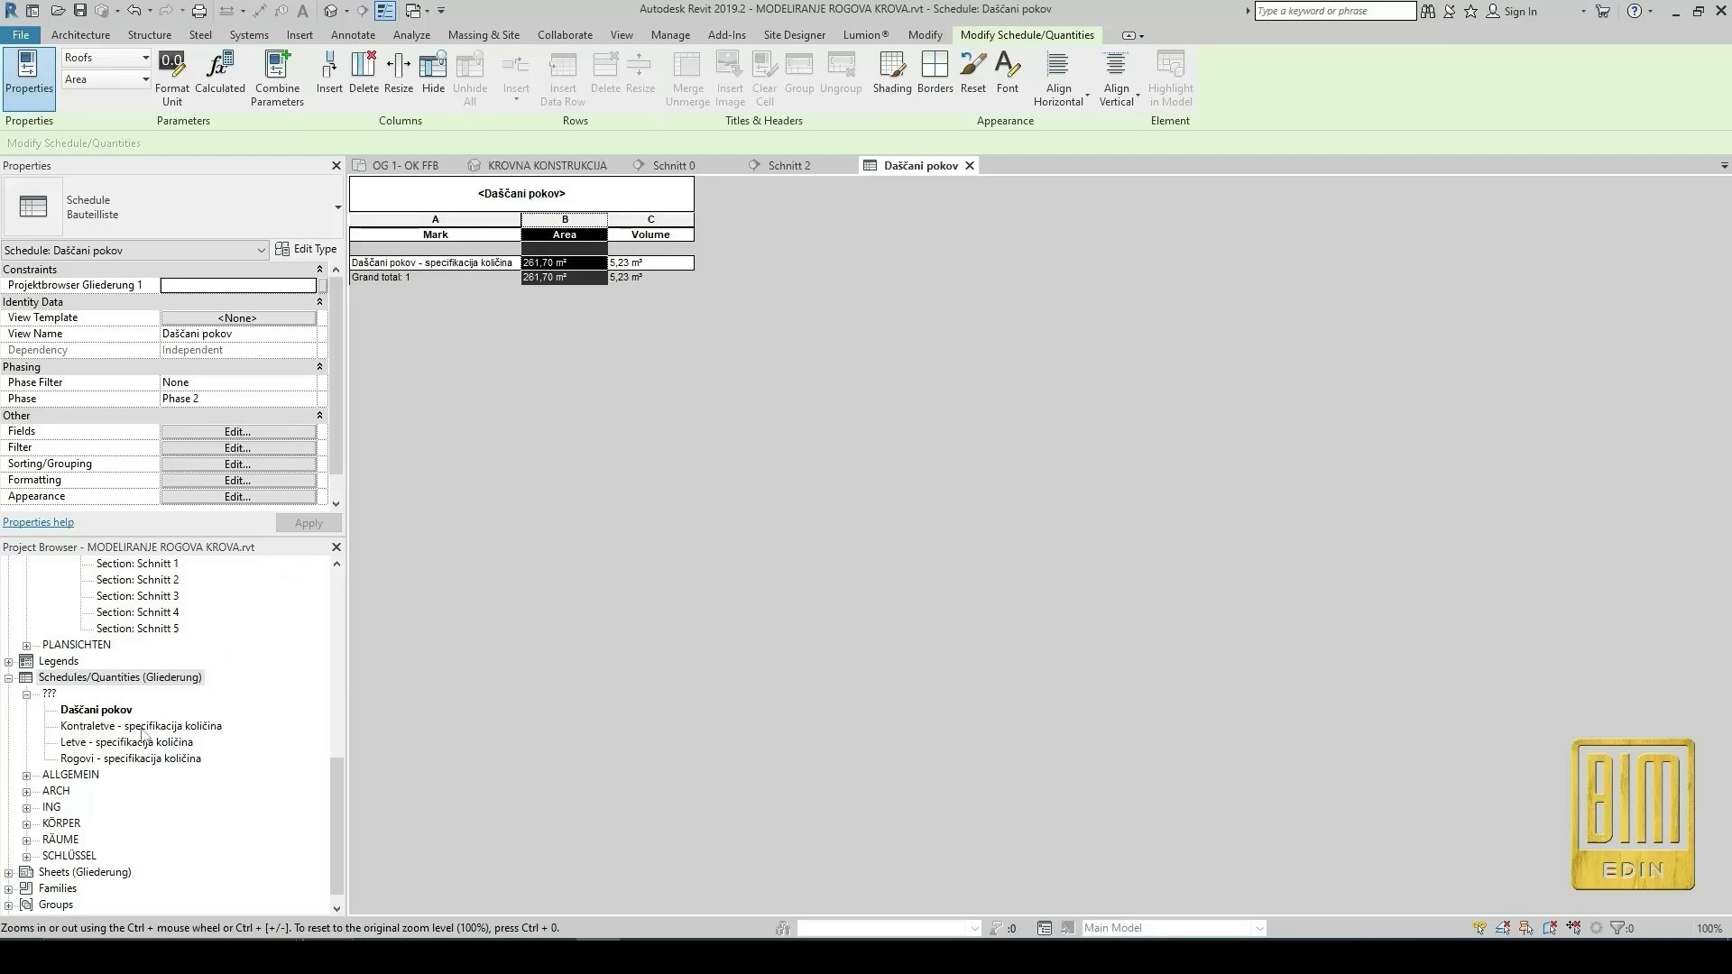
Duplicate the "Daščani pokov" schedule and rename the copy "Limeni opšav".
right_click(85, 709)
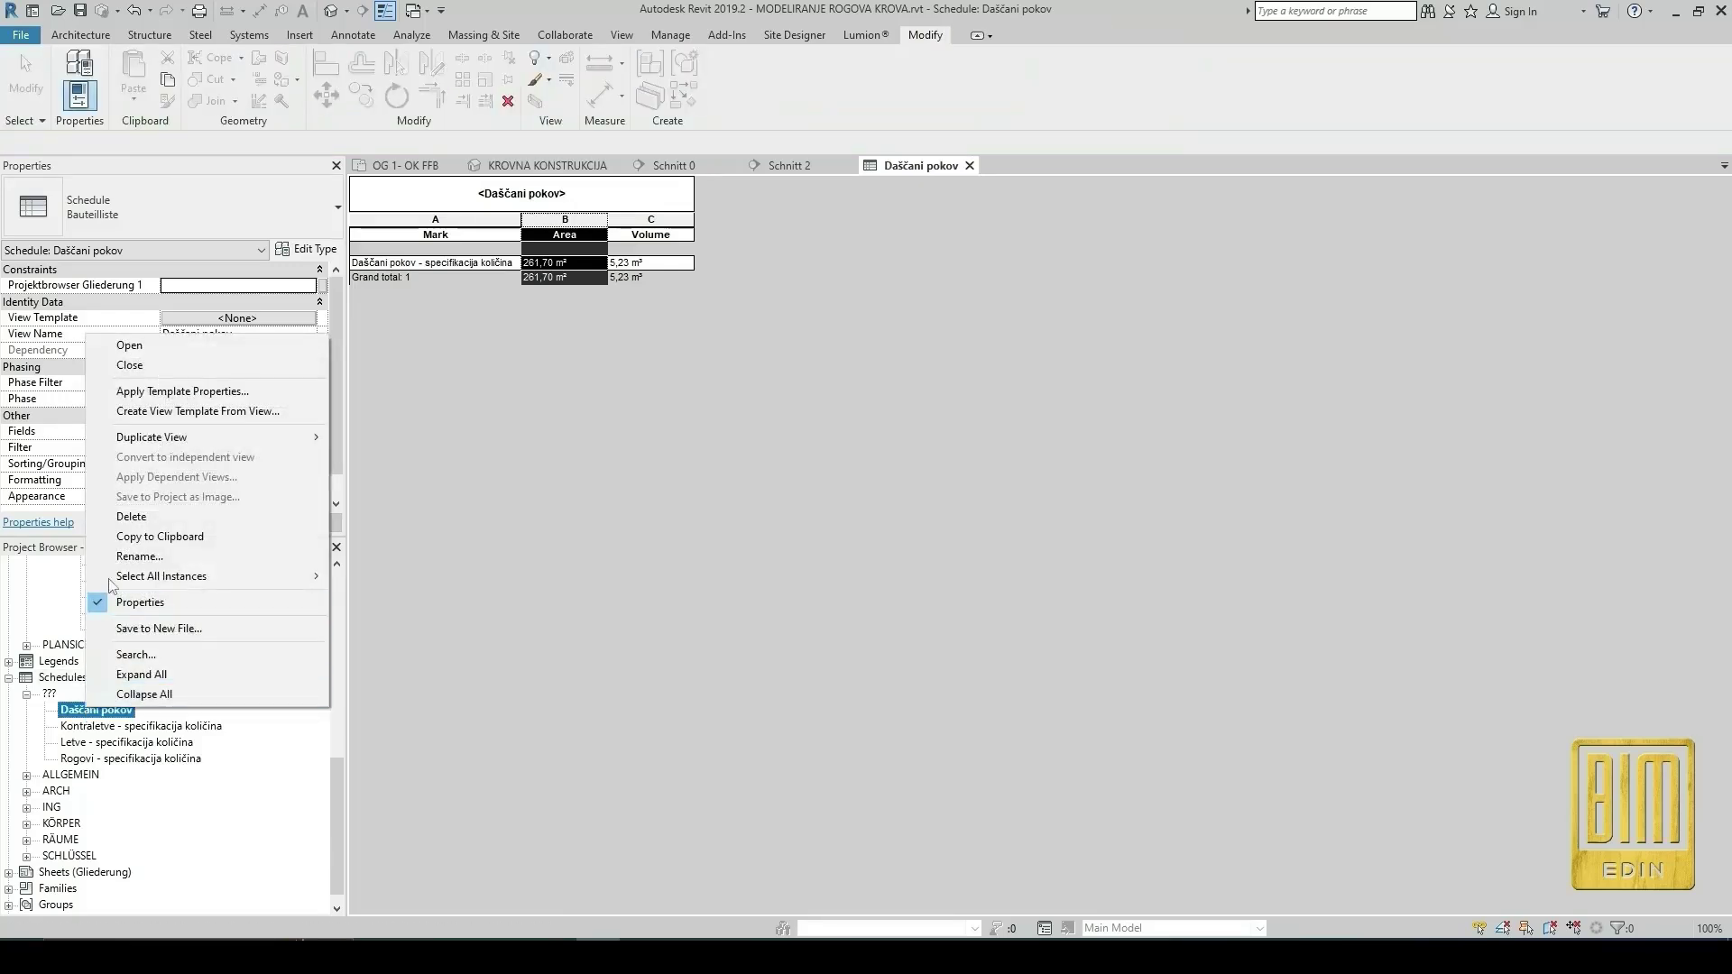
mouse_move(297, 438)
click(424, 437)
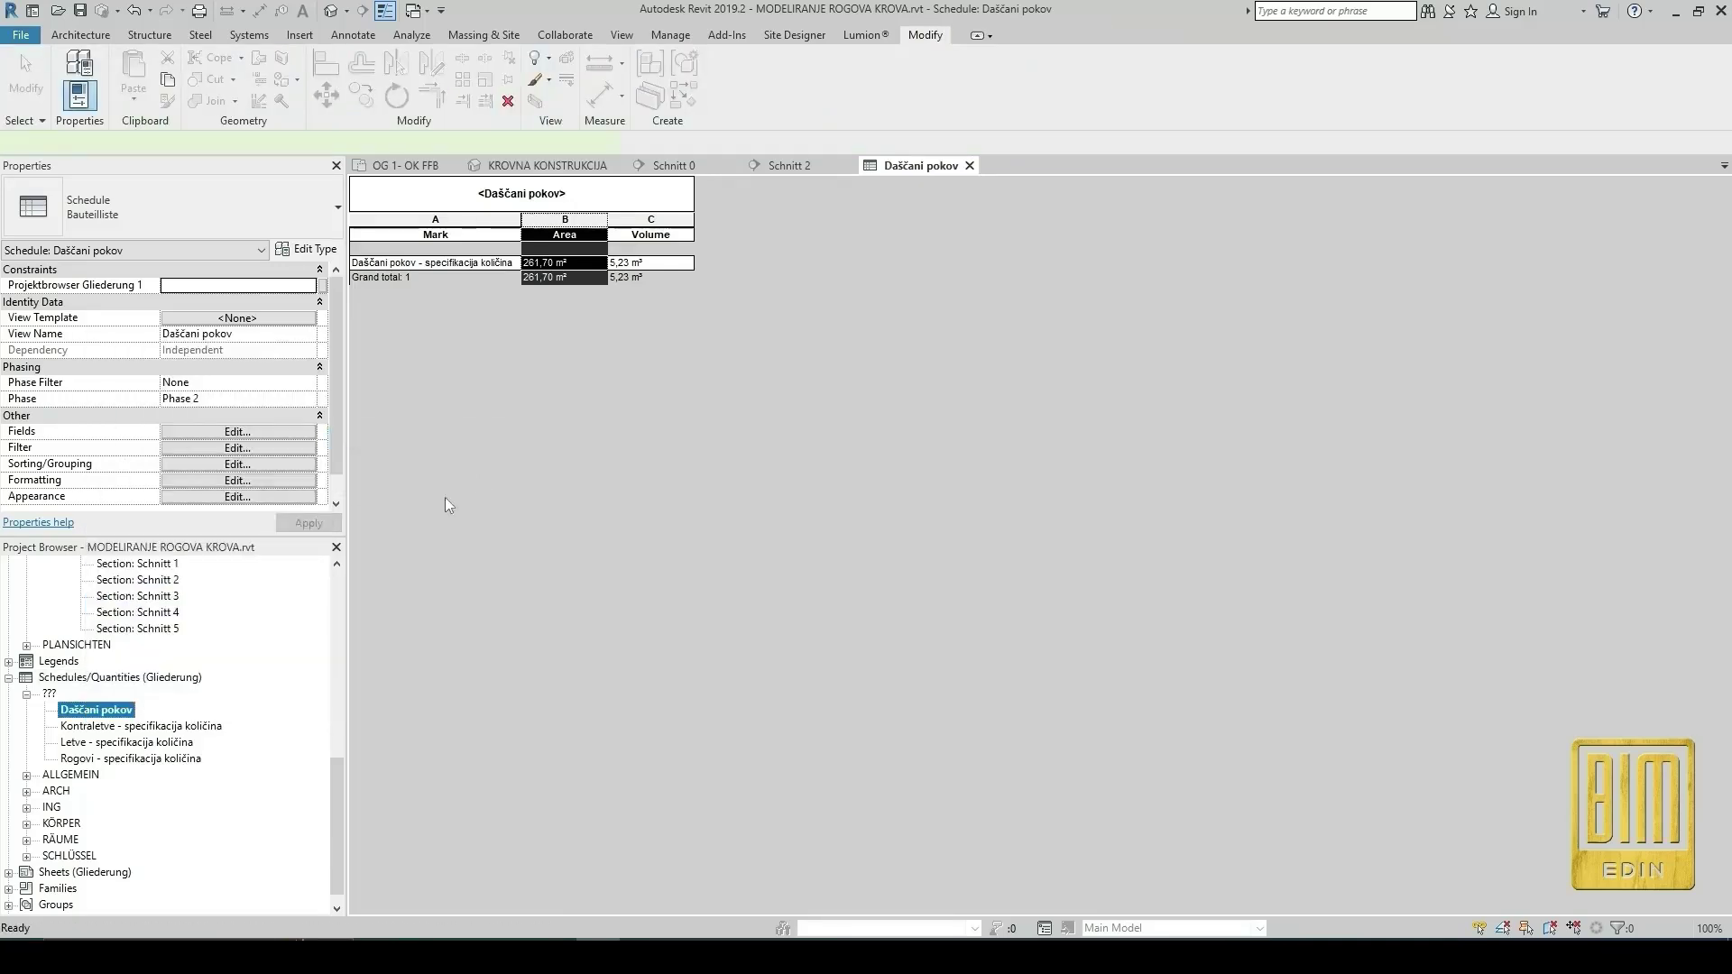
right_click(129, 735)
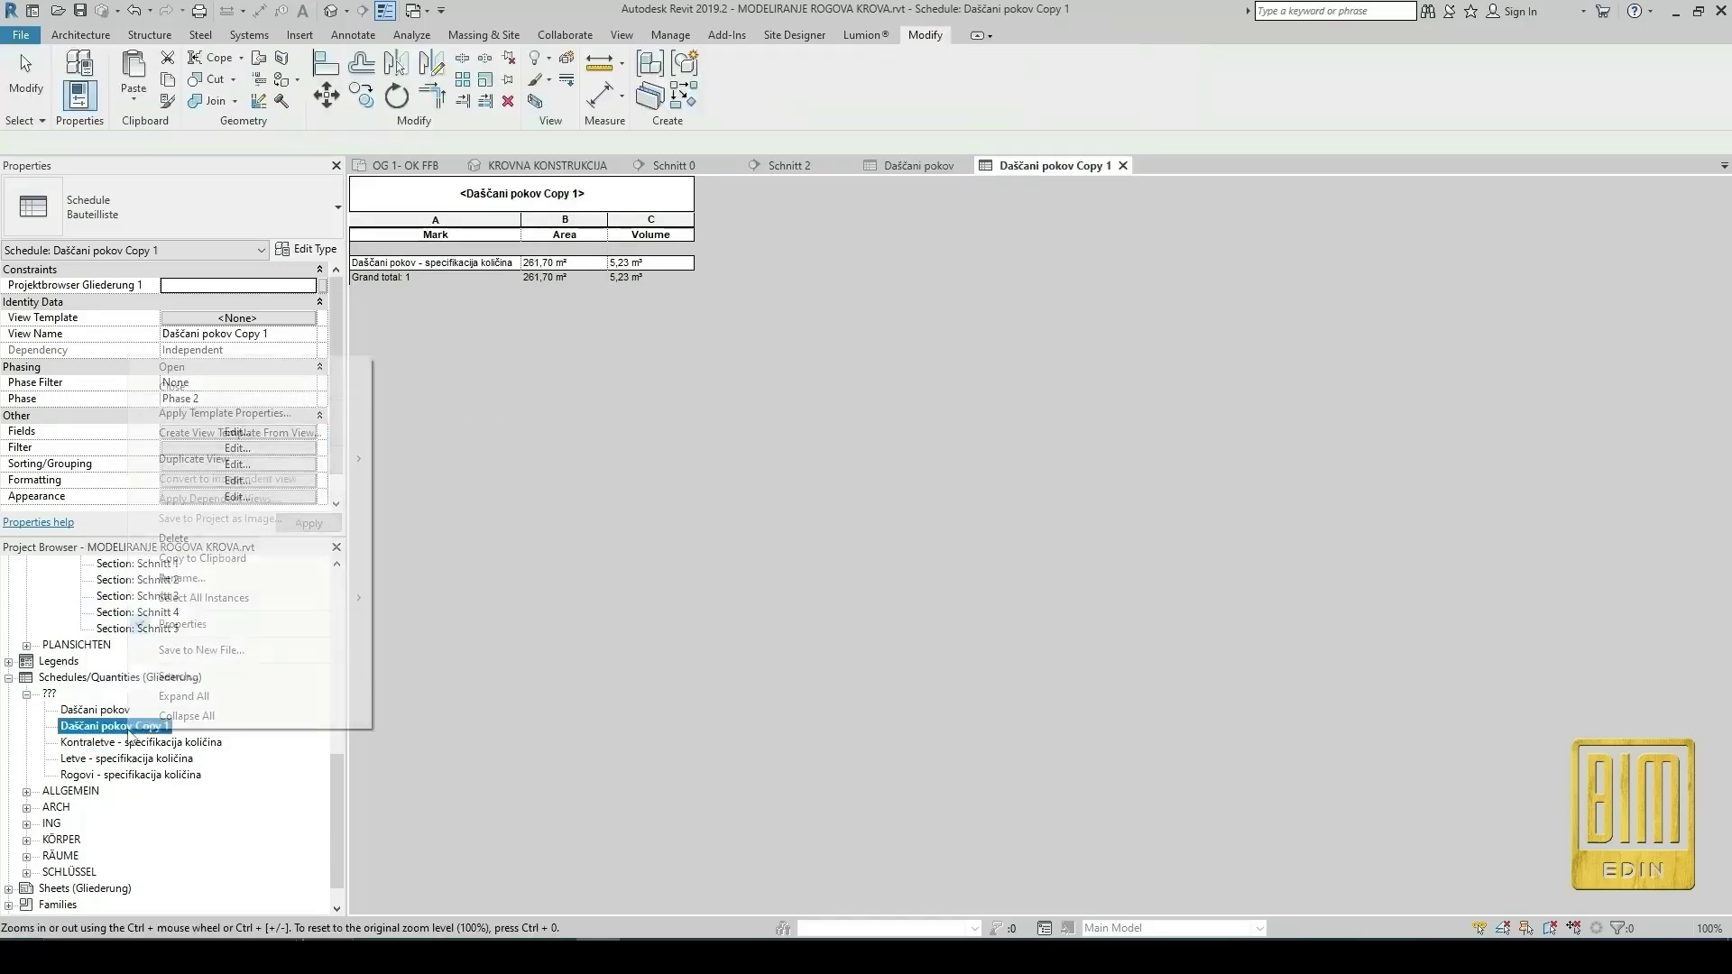
click(181, 578)
text(Limeni opšav)
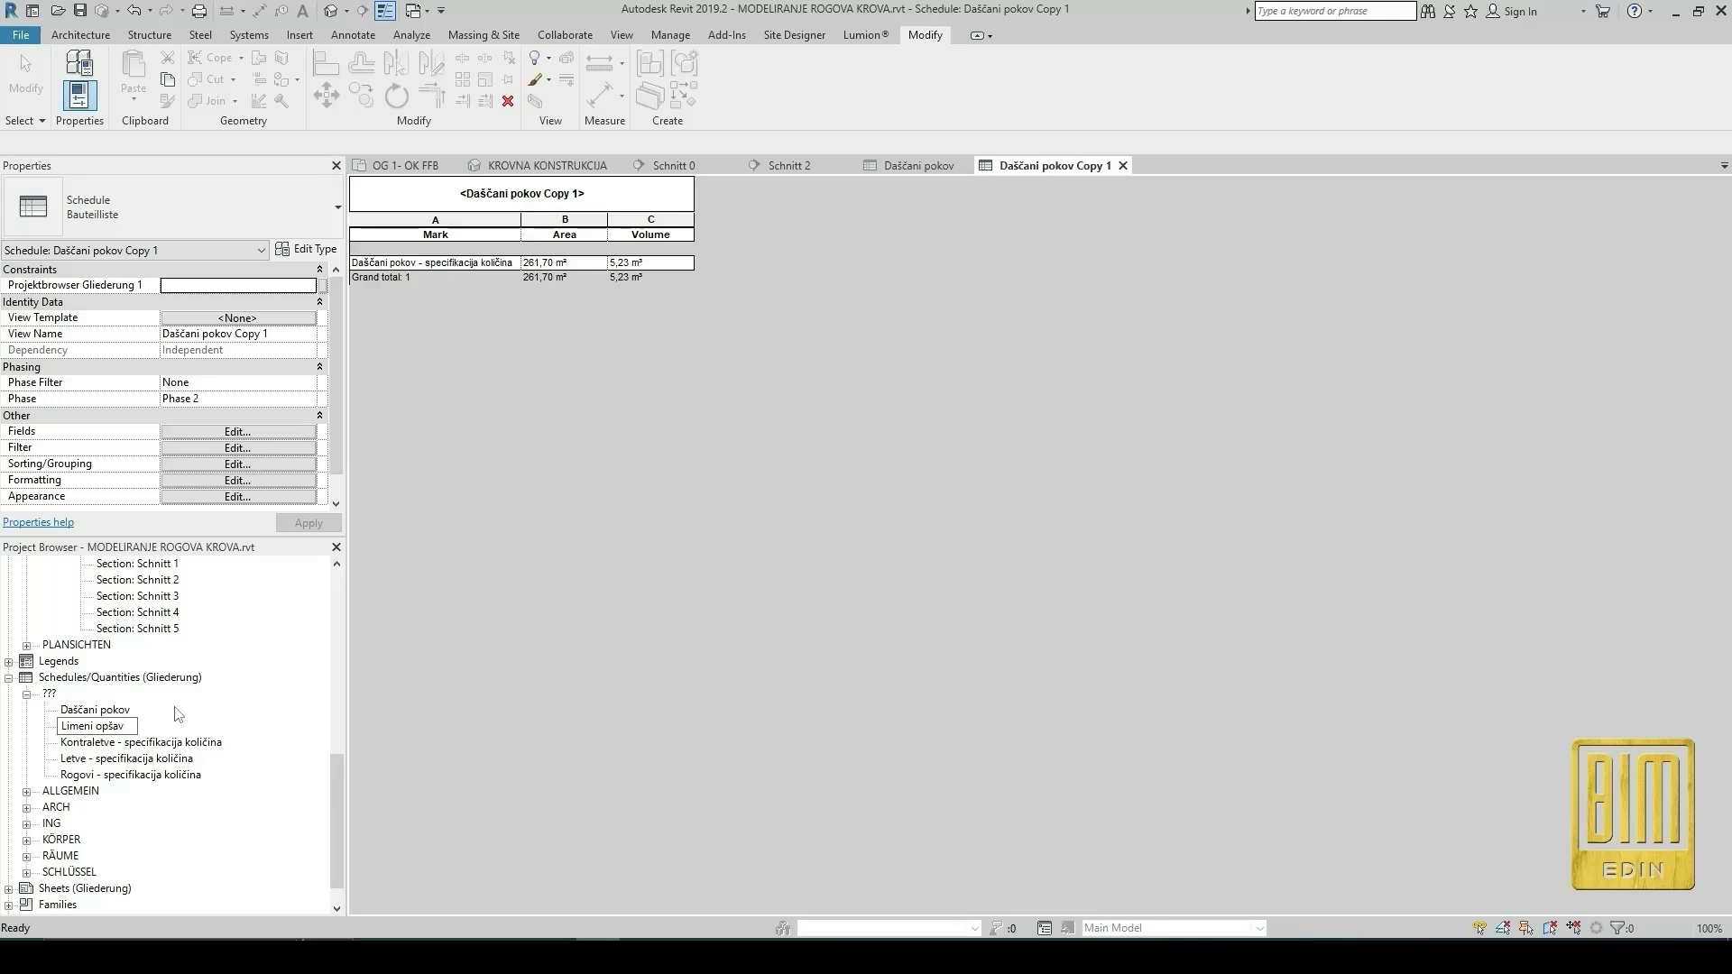
key(Return)
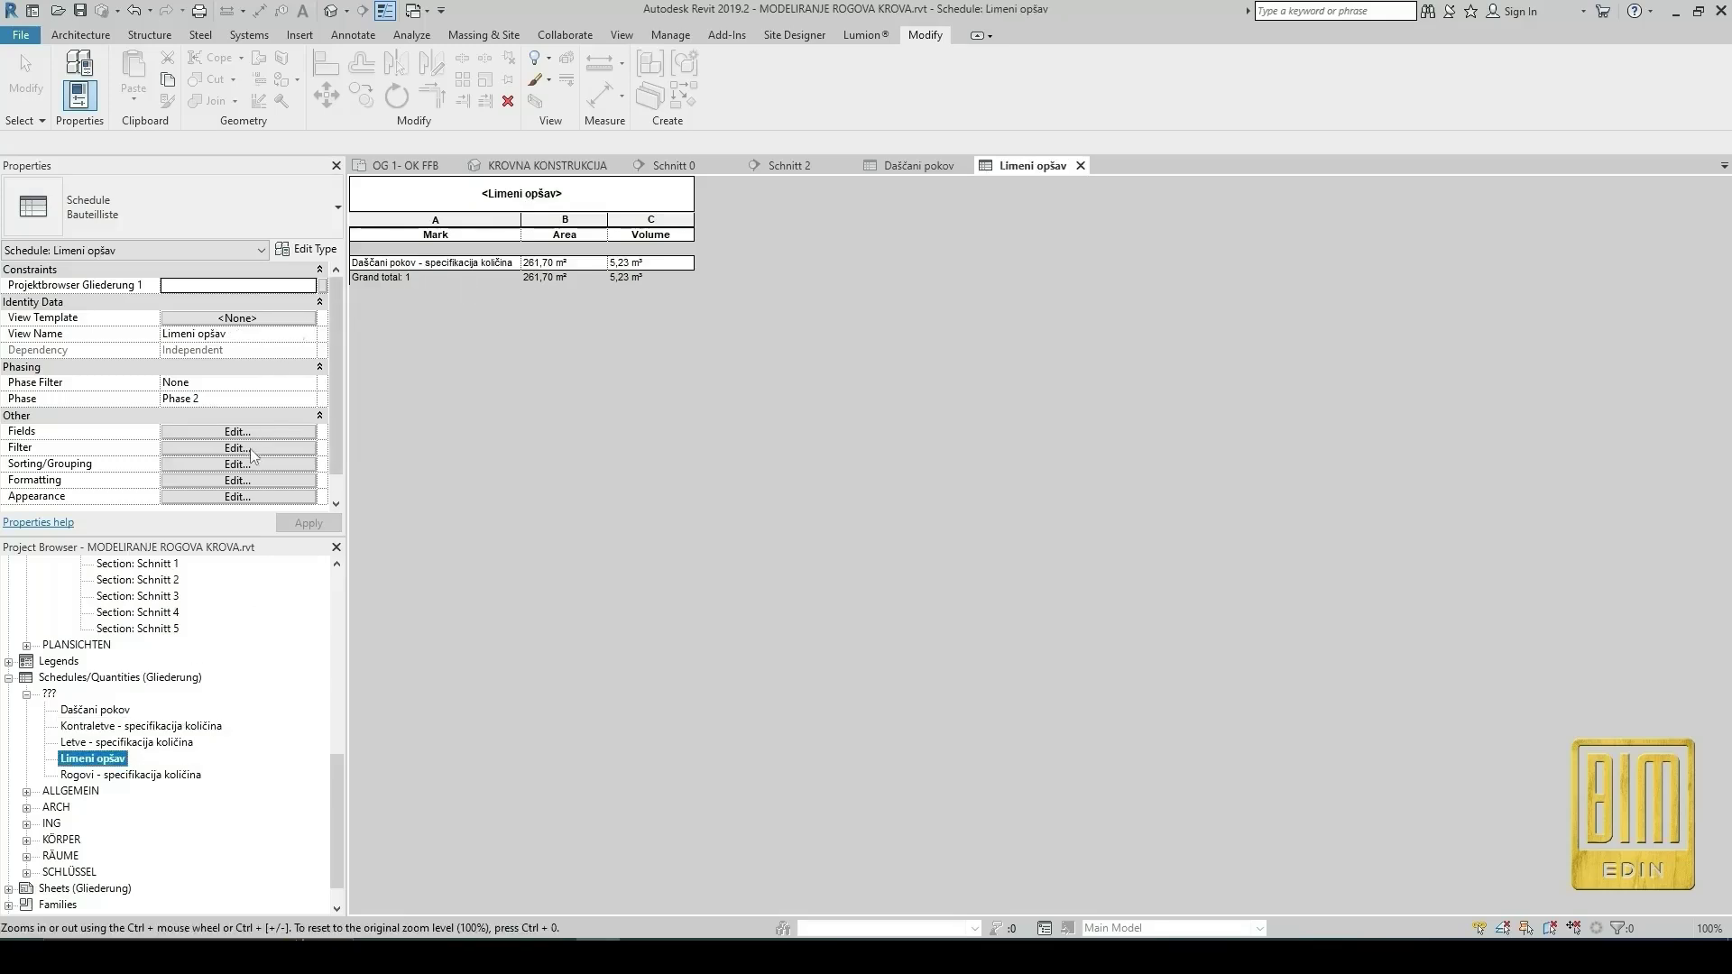
Change the "Limeni opšav" schedule filter to Mark equals "Limeni ošav - specifikacija količina".
click(237, 447)
click(1326, 259)
click(1317, 281)
click(1656, 259)
click(1646, 279)
click(1496, 582)
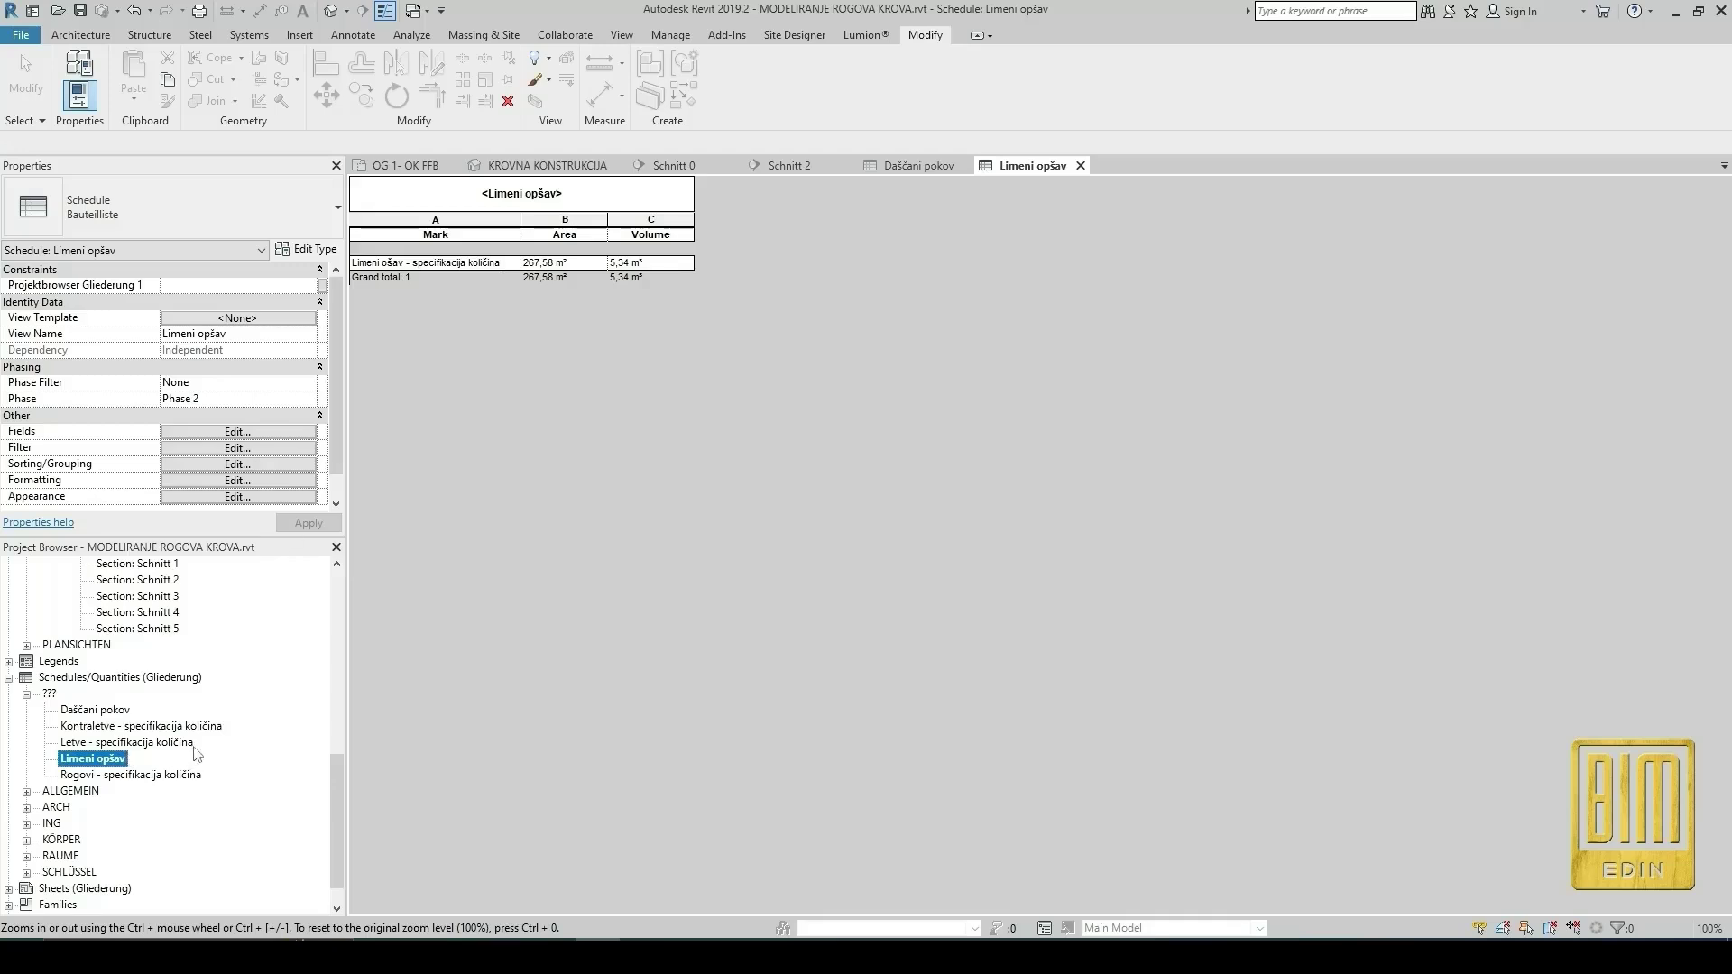
Switch the sheets' browser organization scheme to "Alle 1".
scroll(195, 753, down, 1)
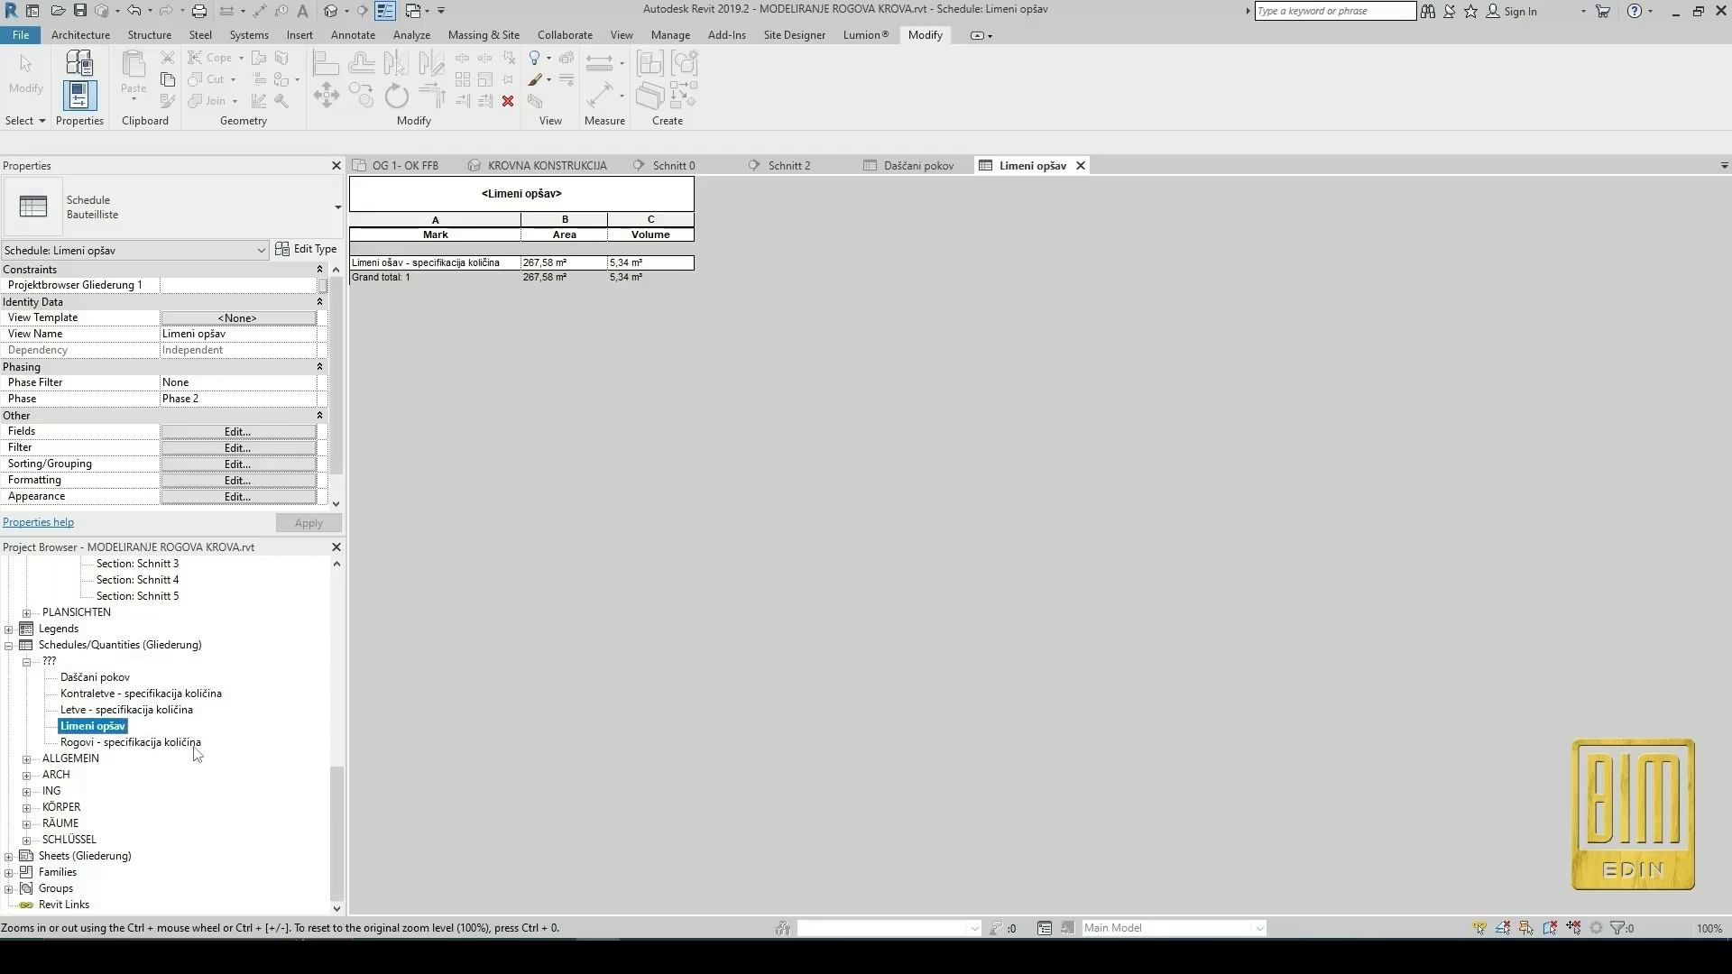
click(8, 856)
right_click(57, 809)
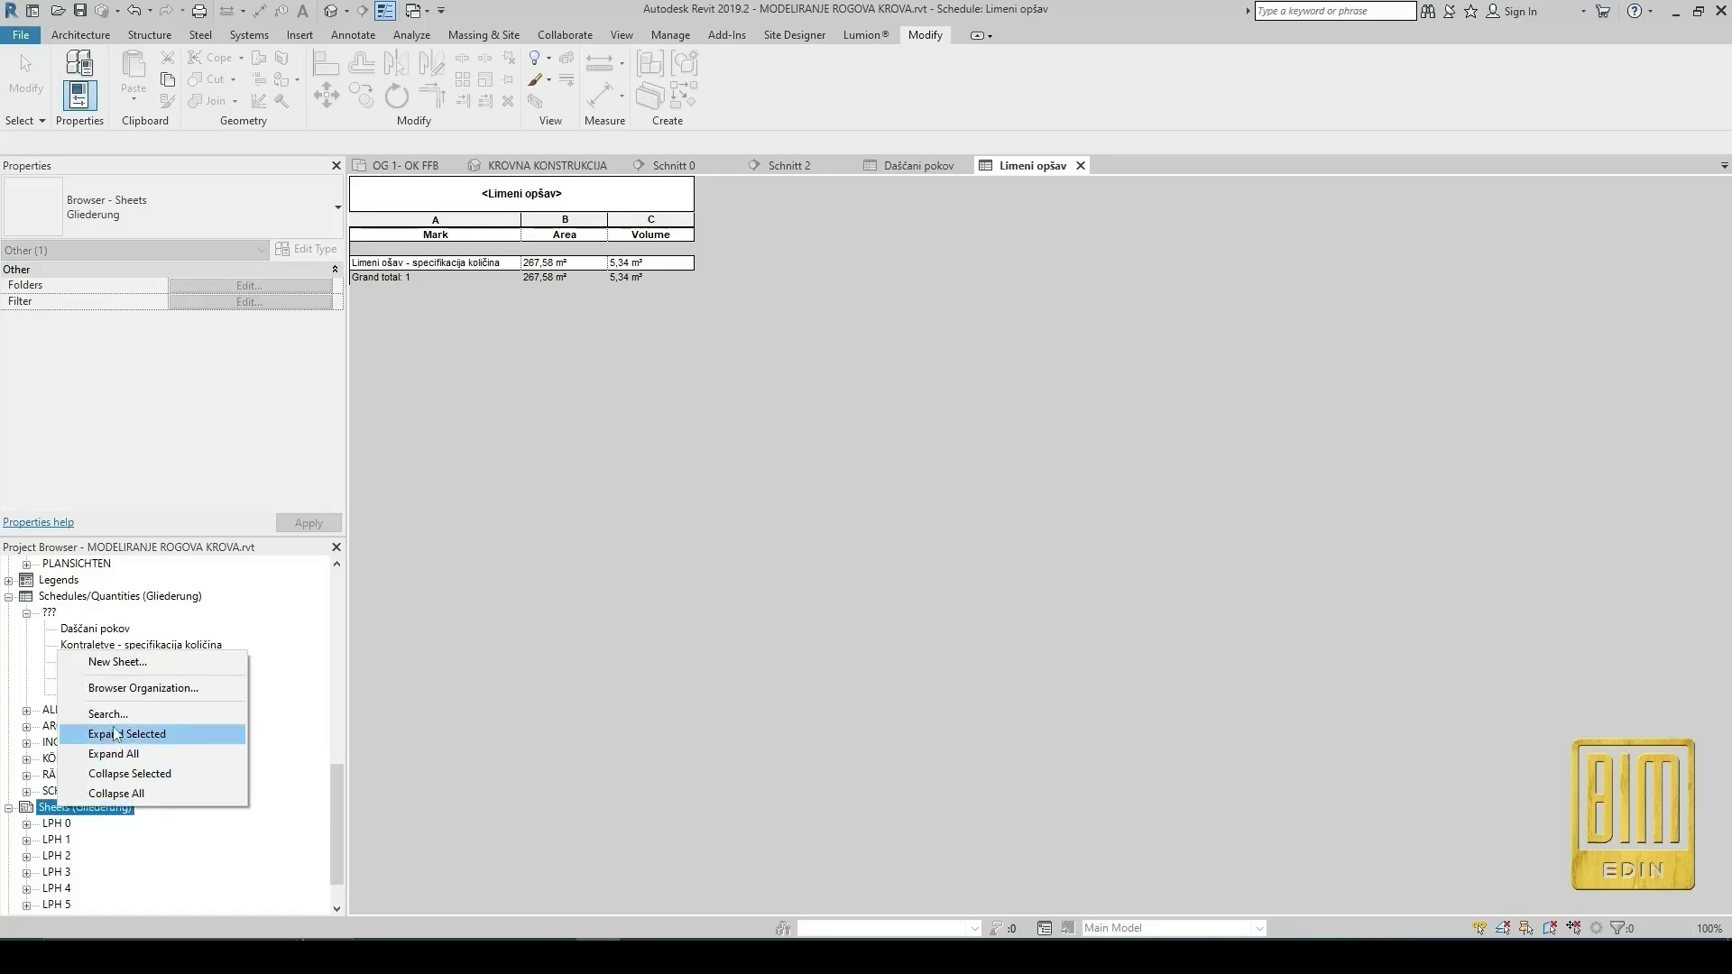
click(135, 688)
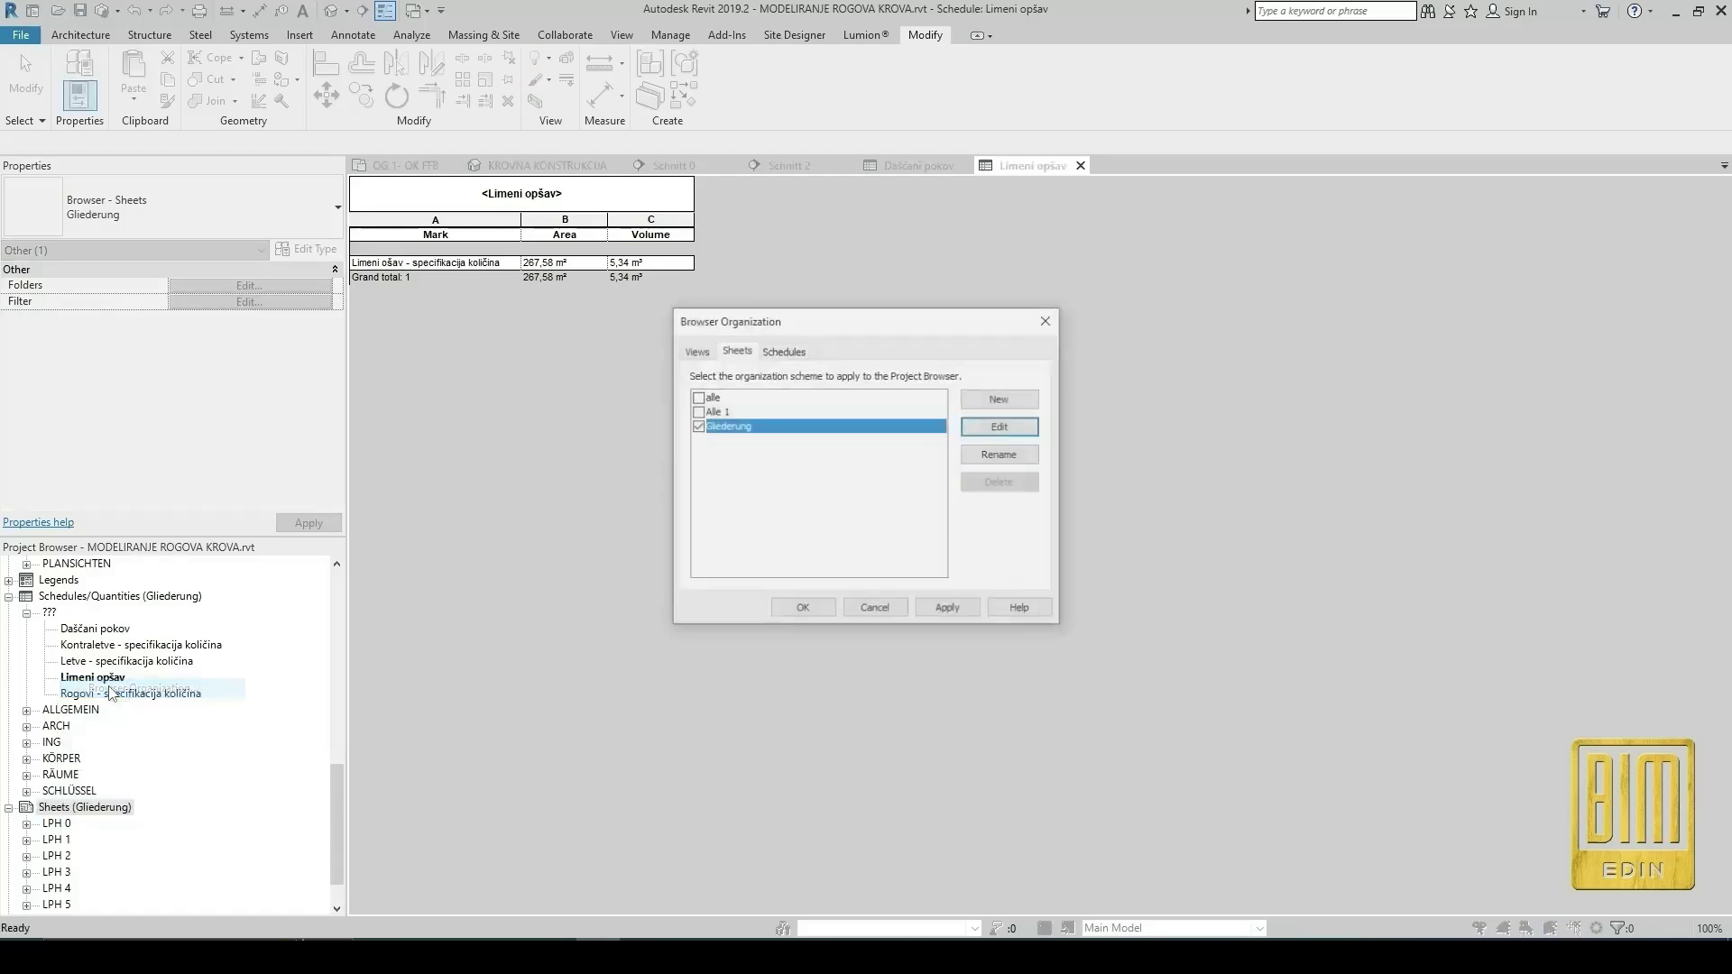
click(696, 411)
click(801, 609)
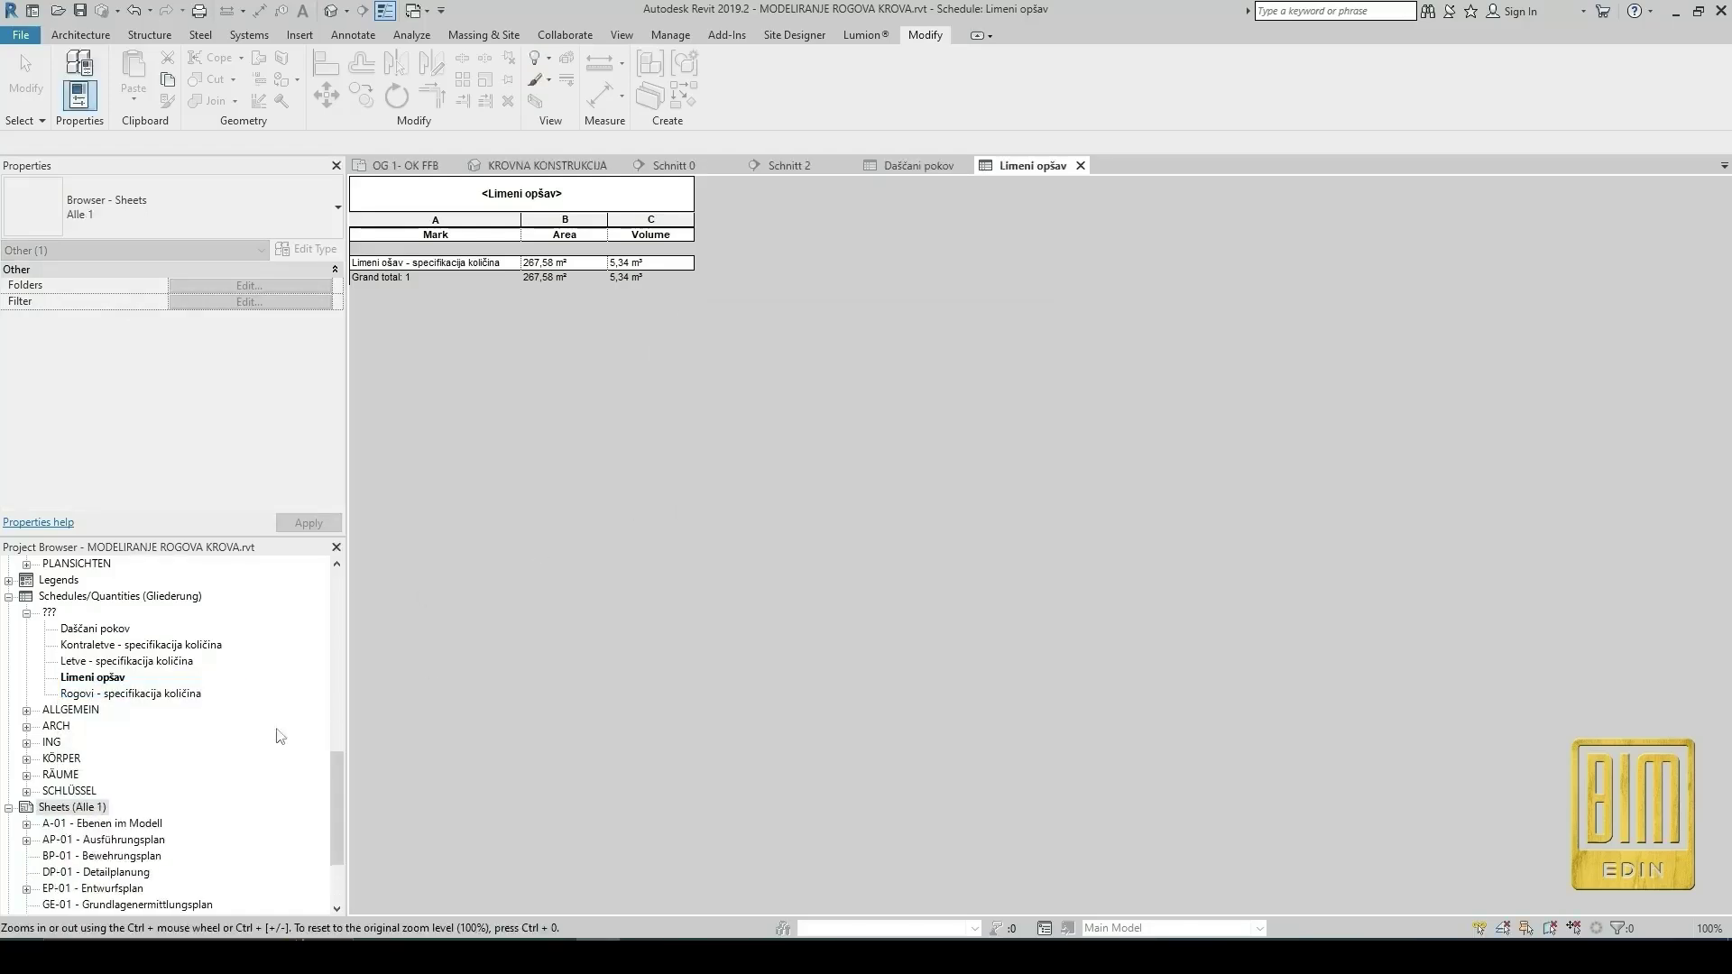
Open sheet "A-01 - Ebenen im Modell" and delete its levels viewport and title block.
scroll(213, 754, down, 3)
double_click(103, 709)
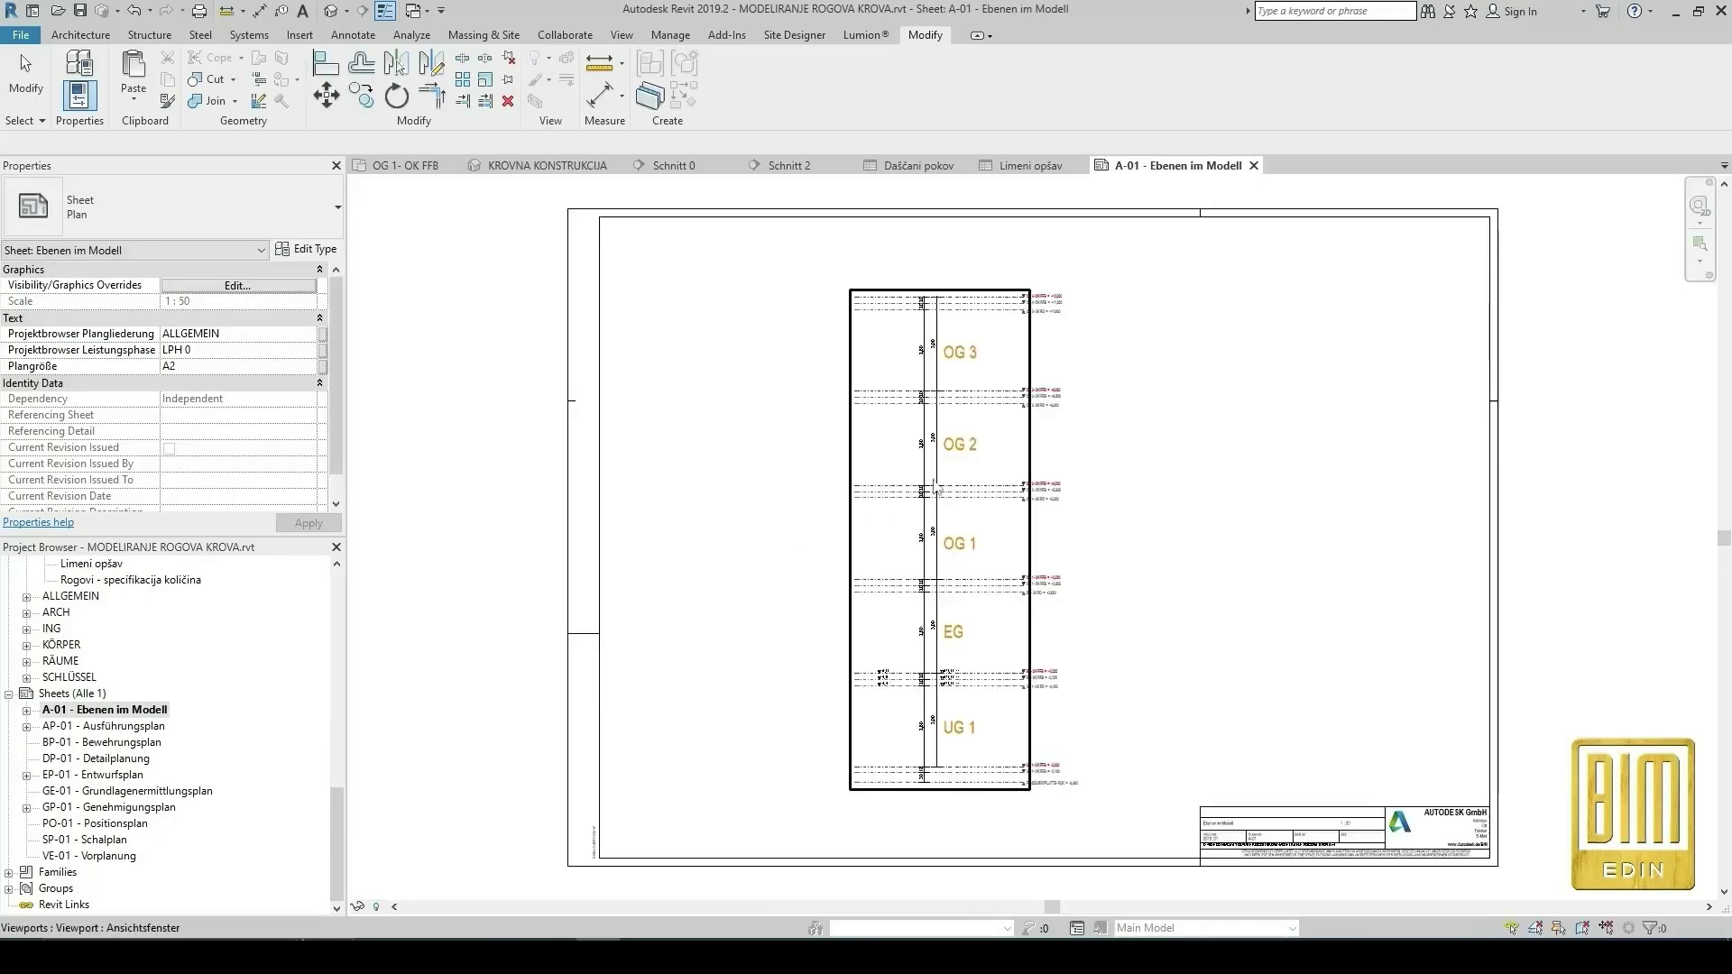
click(918, 501)
key(Delete)
click(1389, 425)
key(Delete)
Place the 3D view "KROVNA KONSTRUKCIJA" on the emptied A-01 sheet.
scroll(172, 688, up, 6)
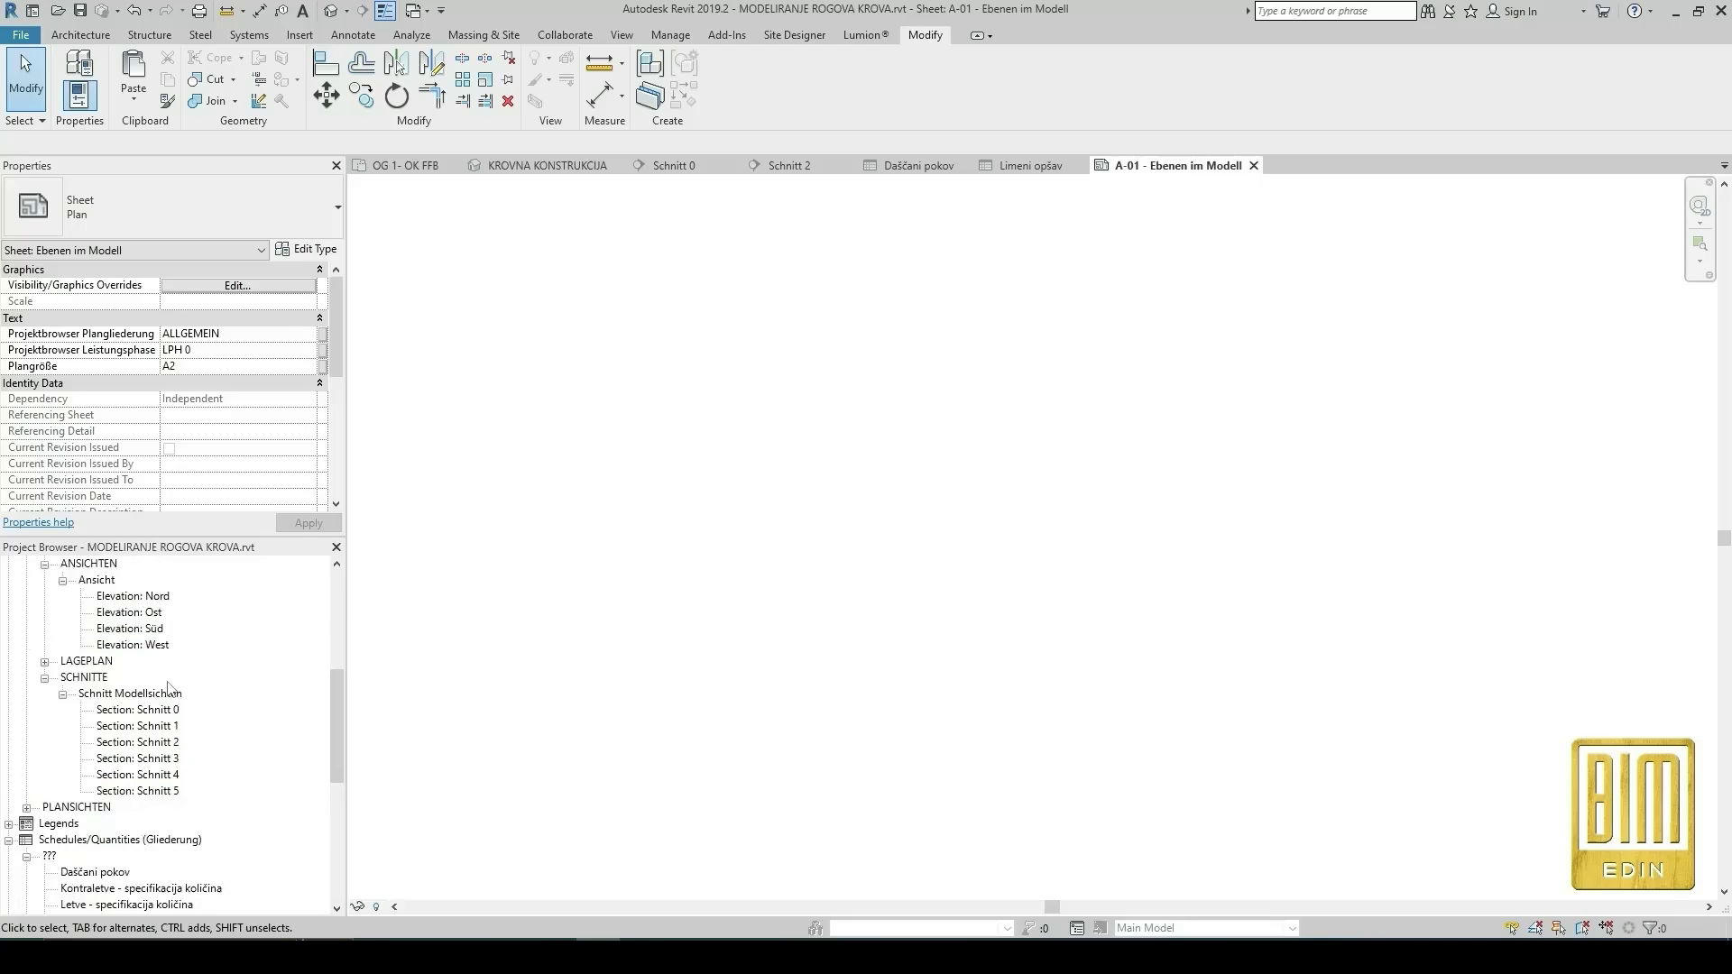
drag(176, 661, 836, 580)
click(978, 538)
key(Escape)
key(z)
key(f)
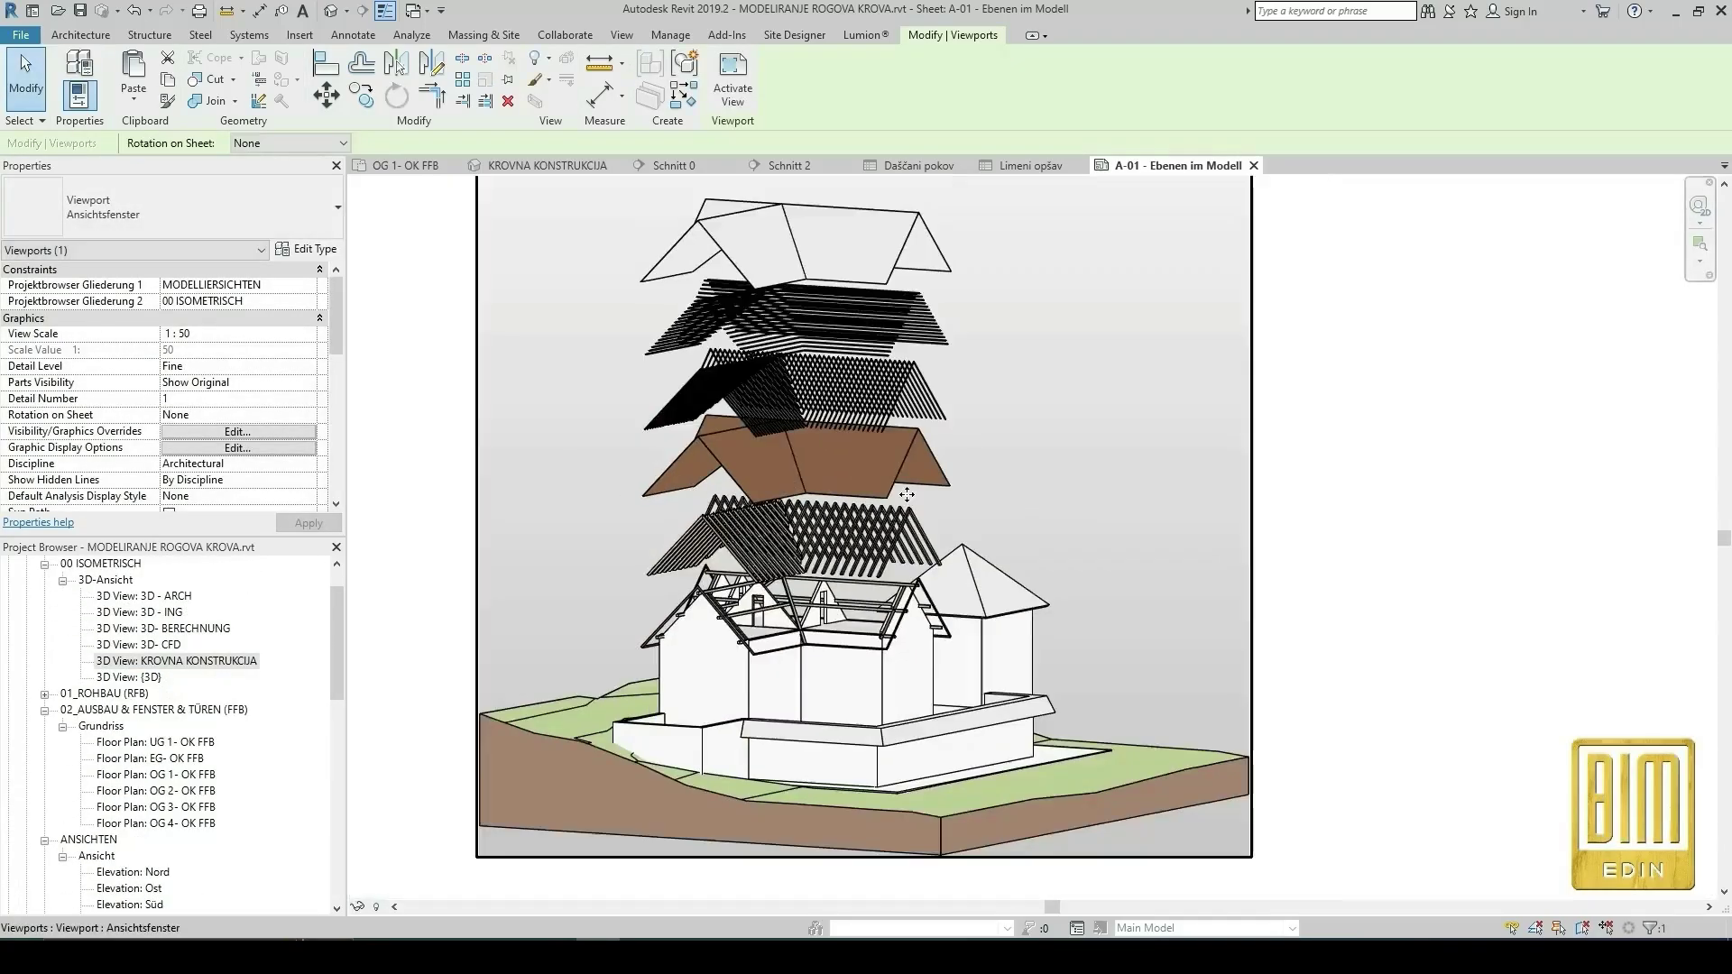
Activate the "KROVNA KONSTRUKCIJA" viewport on sheet A-01 and set its graphic display background to None.
double_click(788, 451)
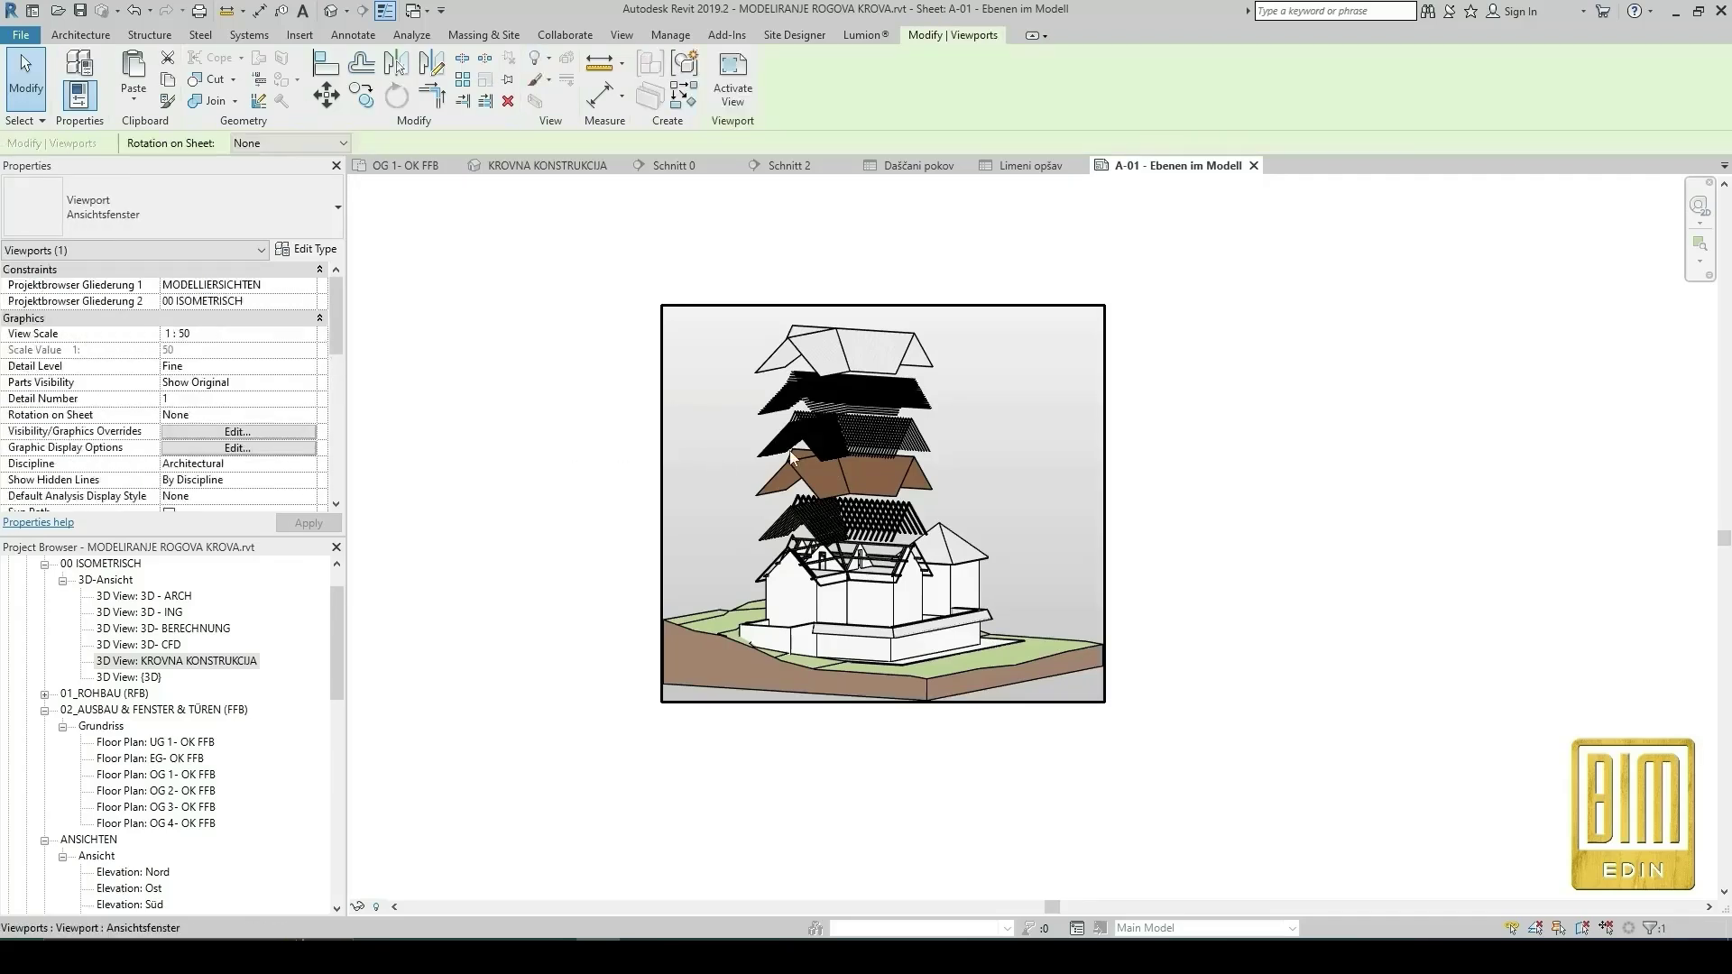
click(447, 905)
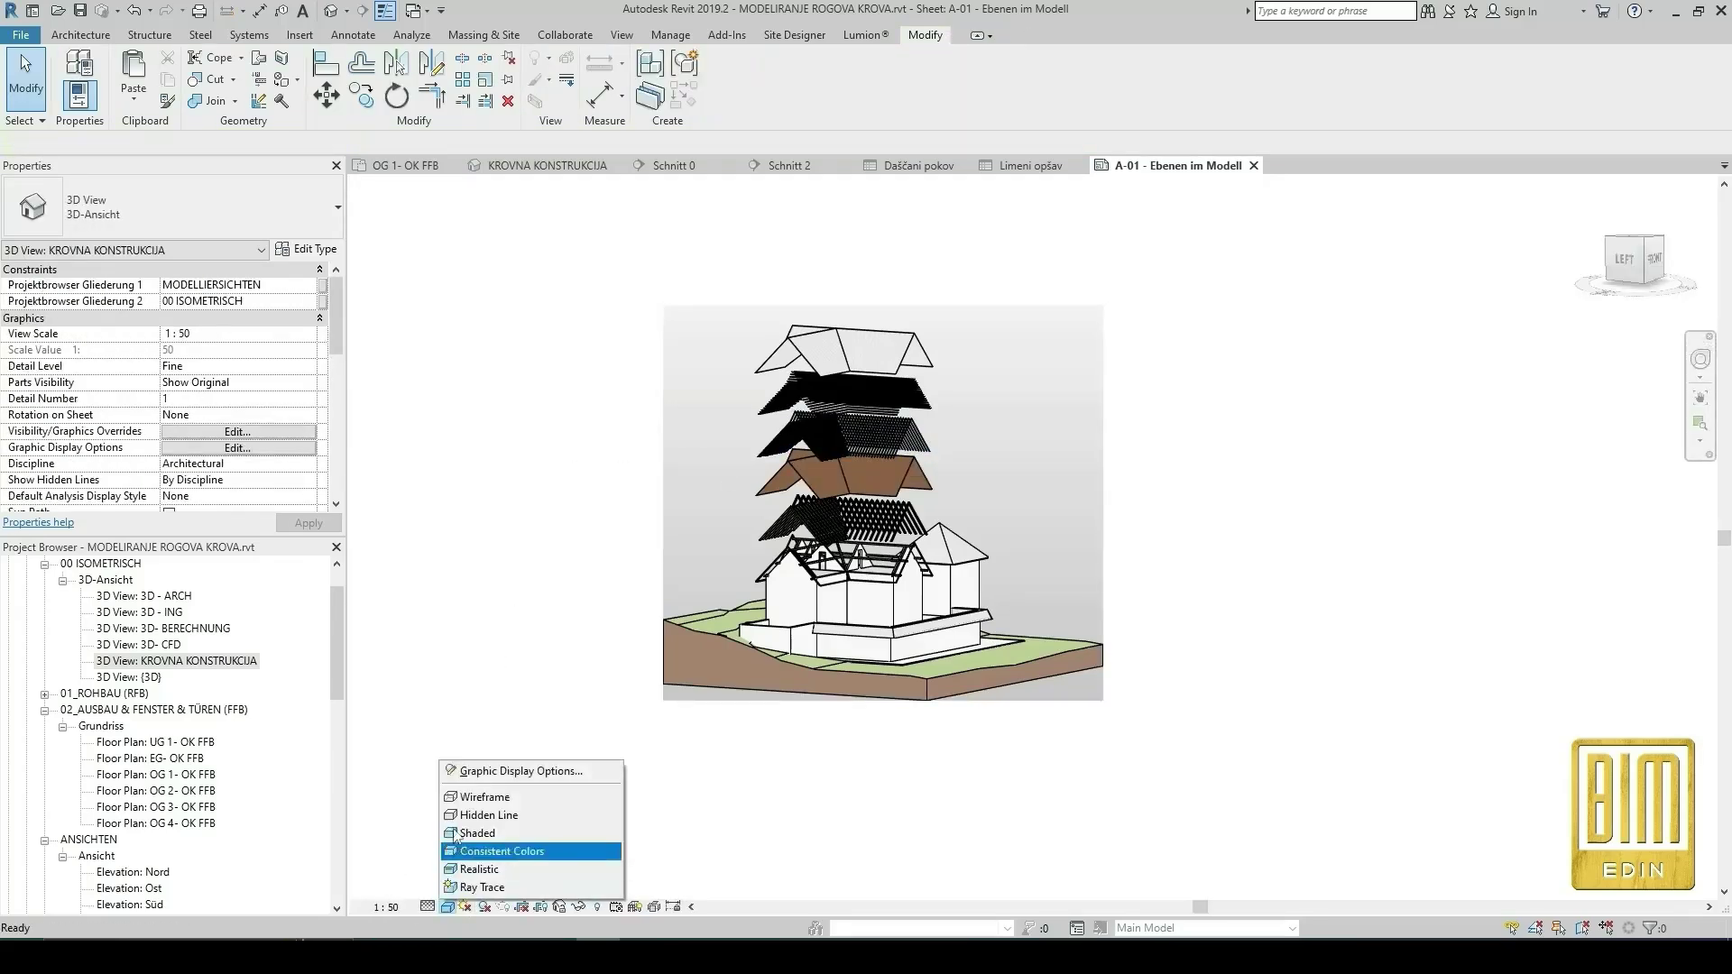
click(487, 772)
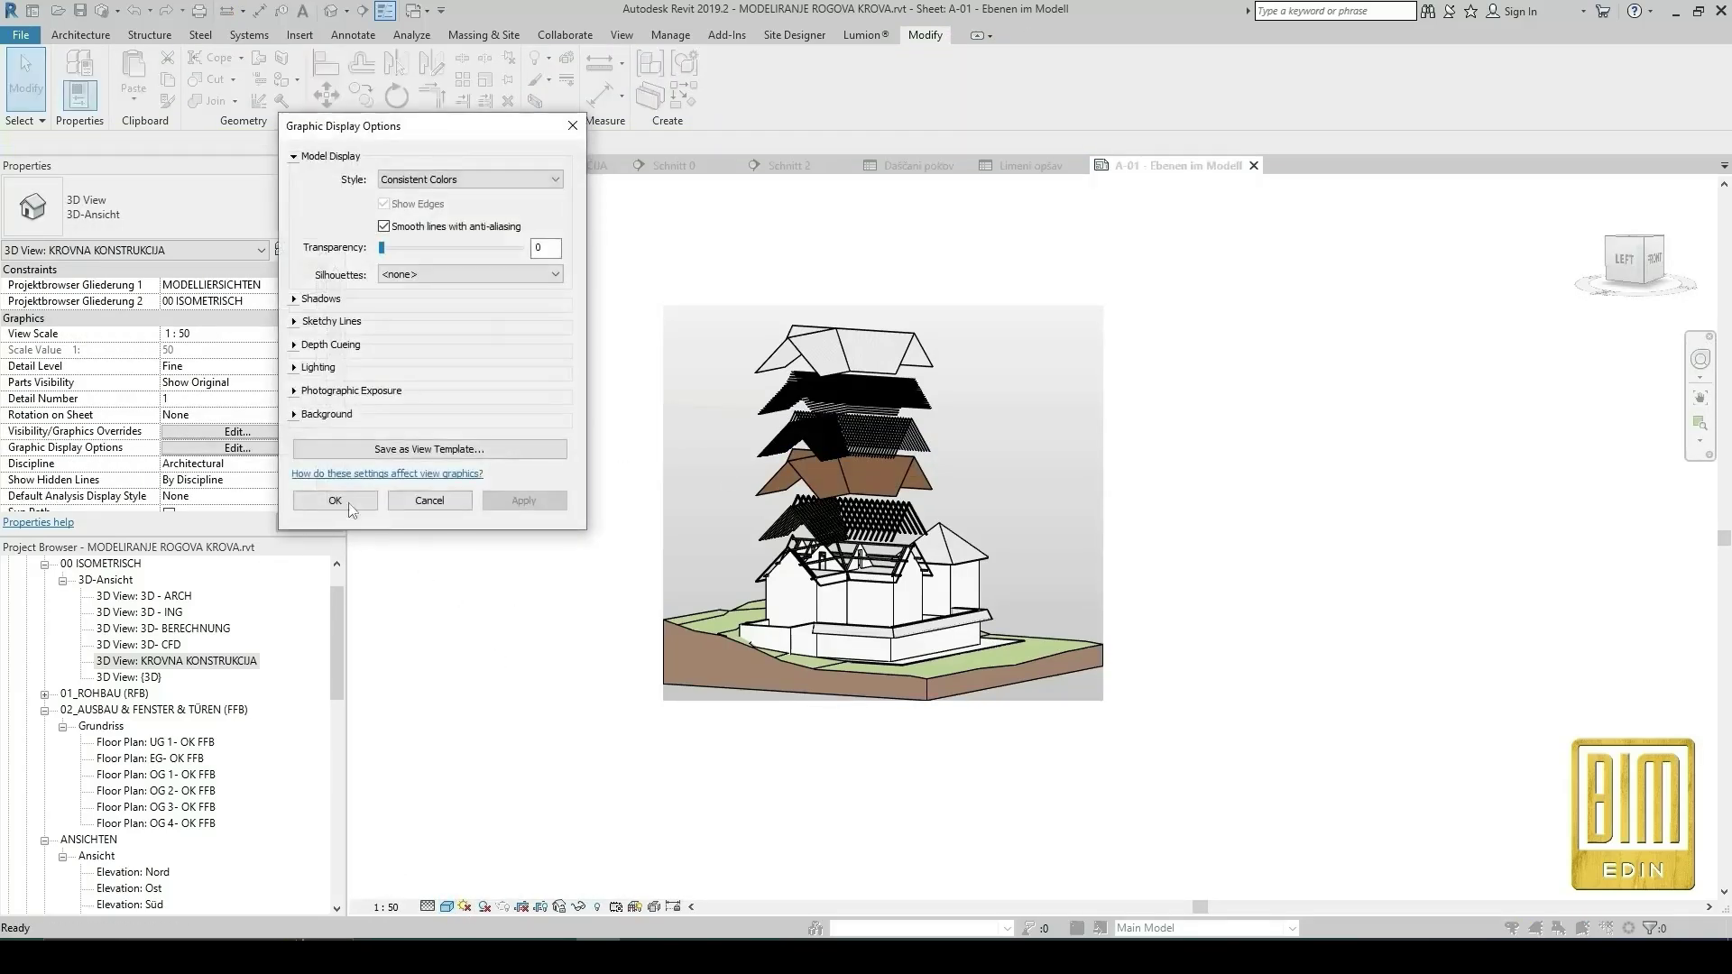
click(293, 414)
click(427, 441)
click(419, 457)
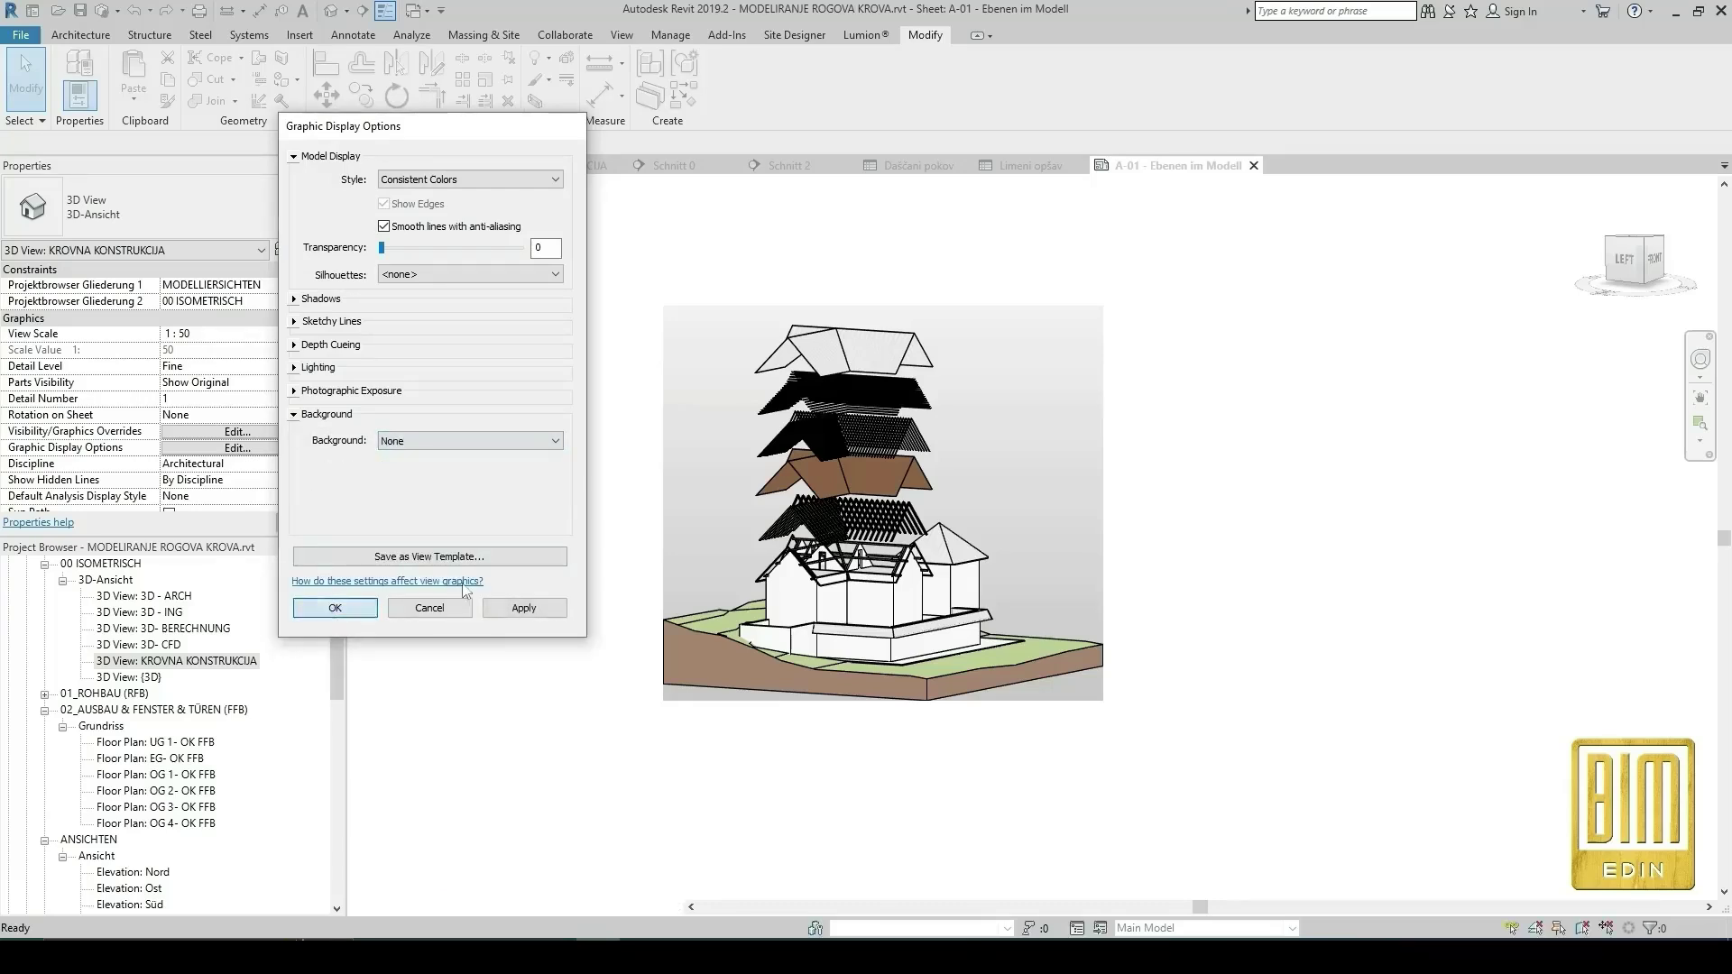
click(335, 608)
scroll(1035, 491, up, 2)
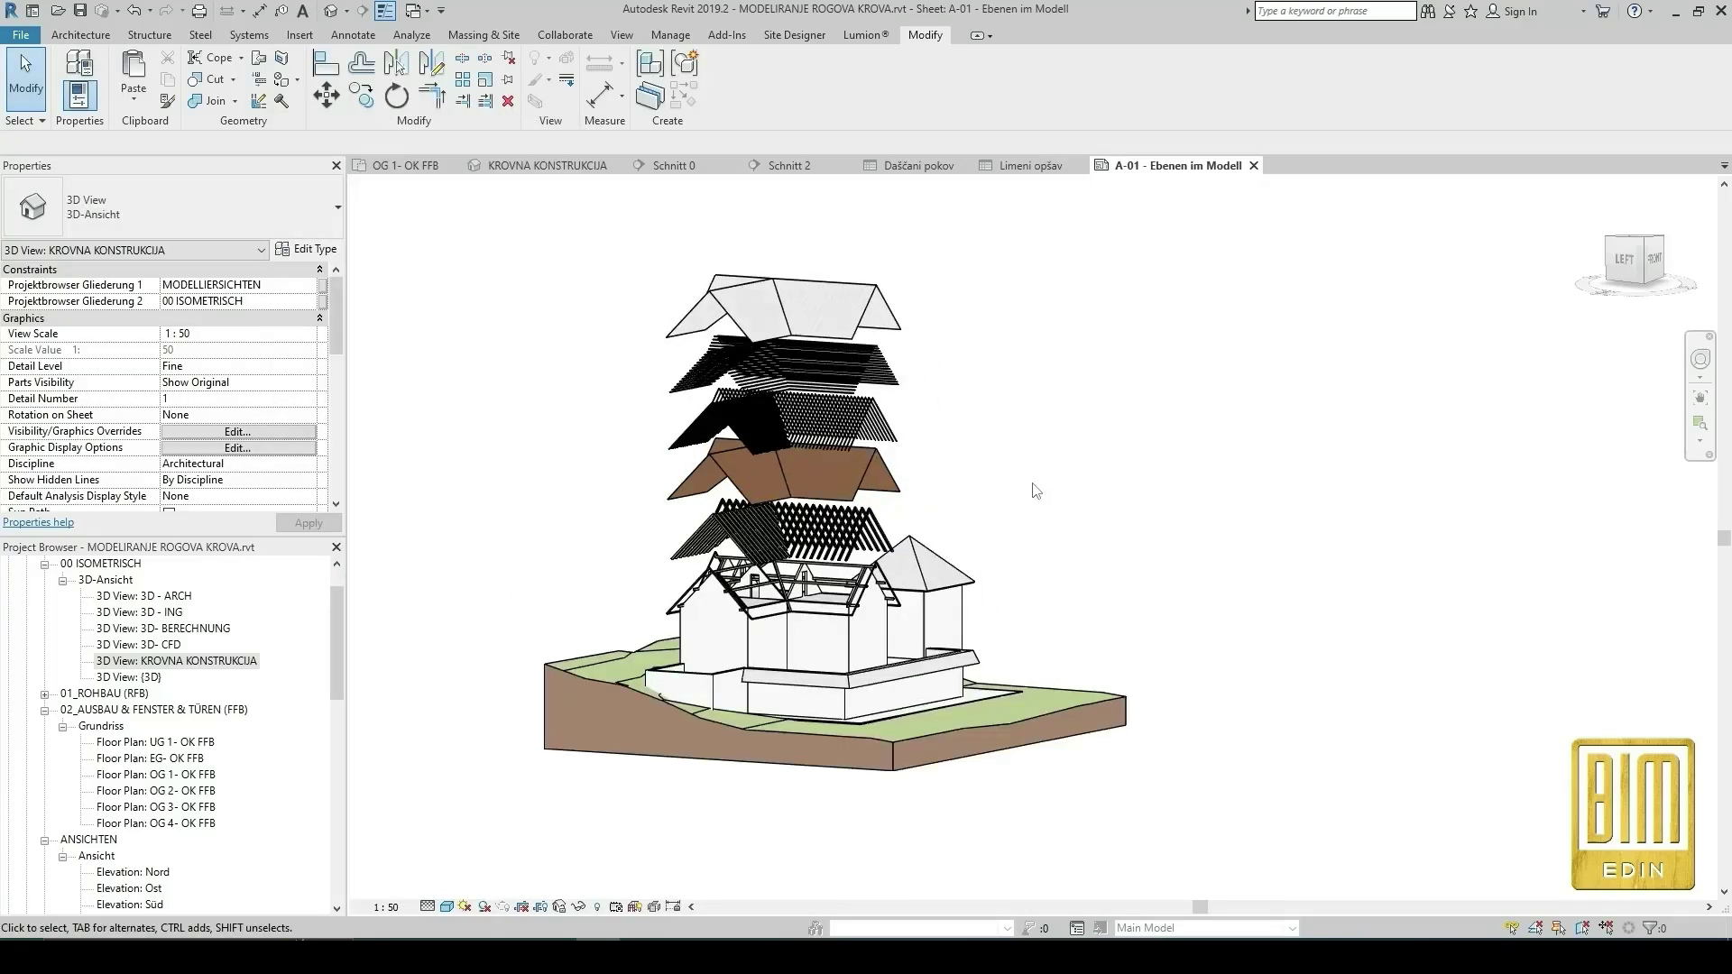
scroll(207, 678, up, 1)
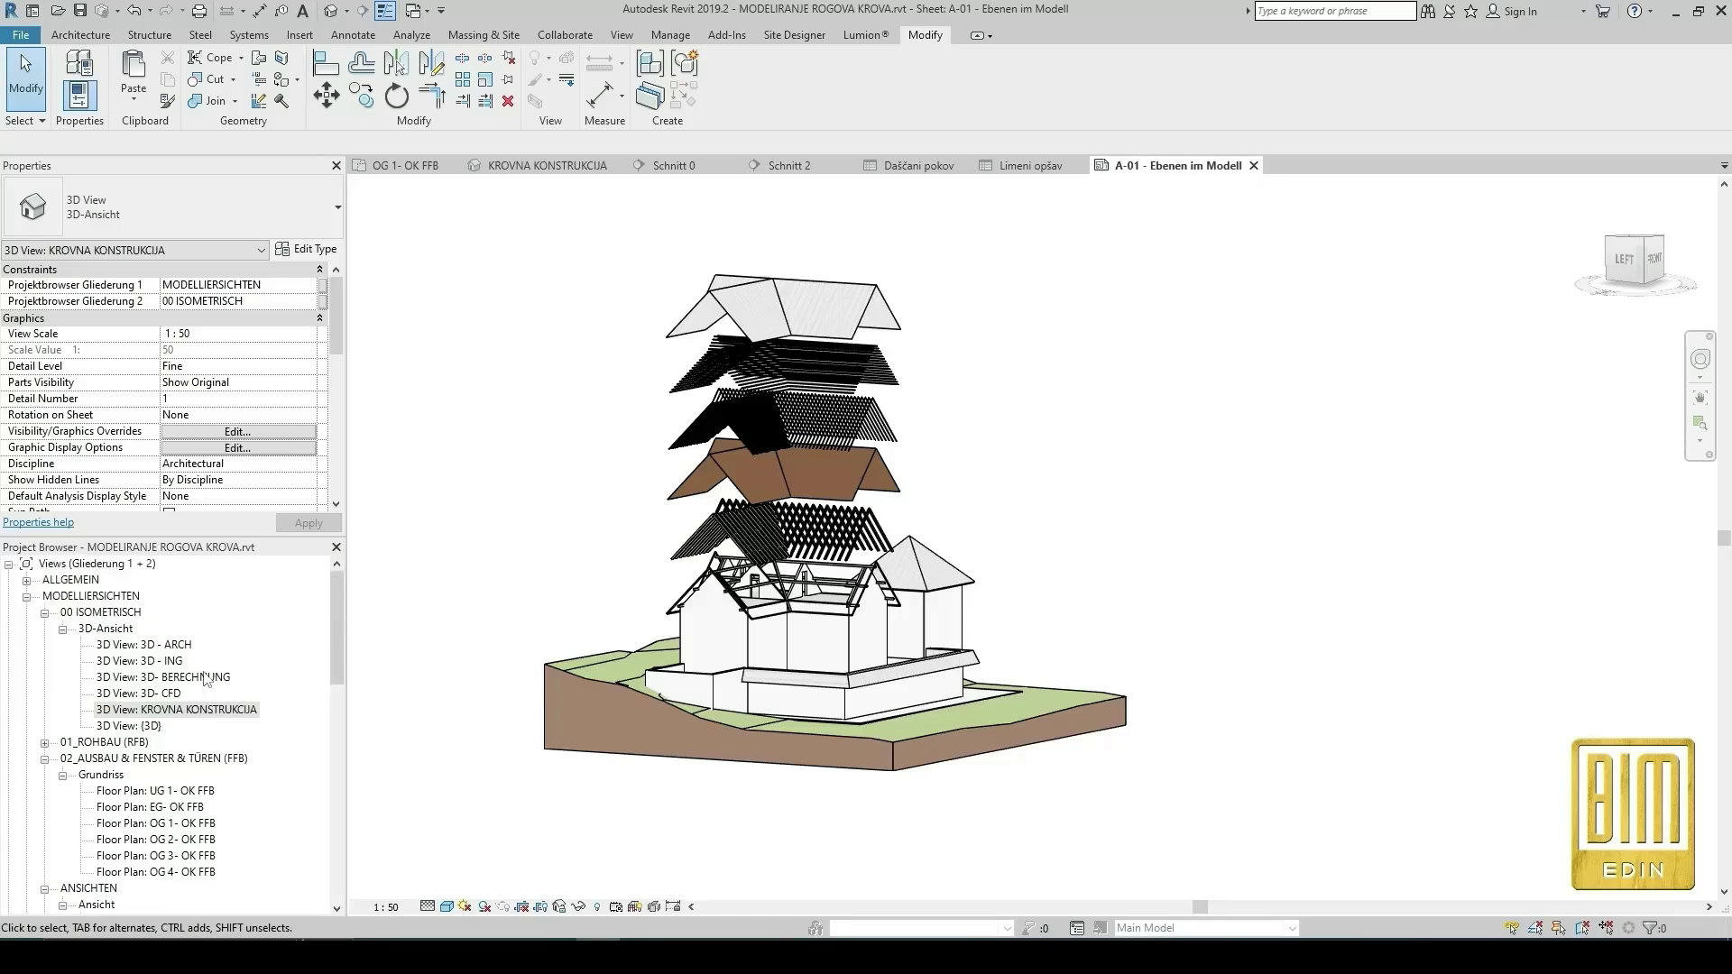
scroll(206, 678, down, 10)
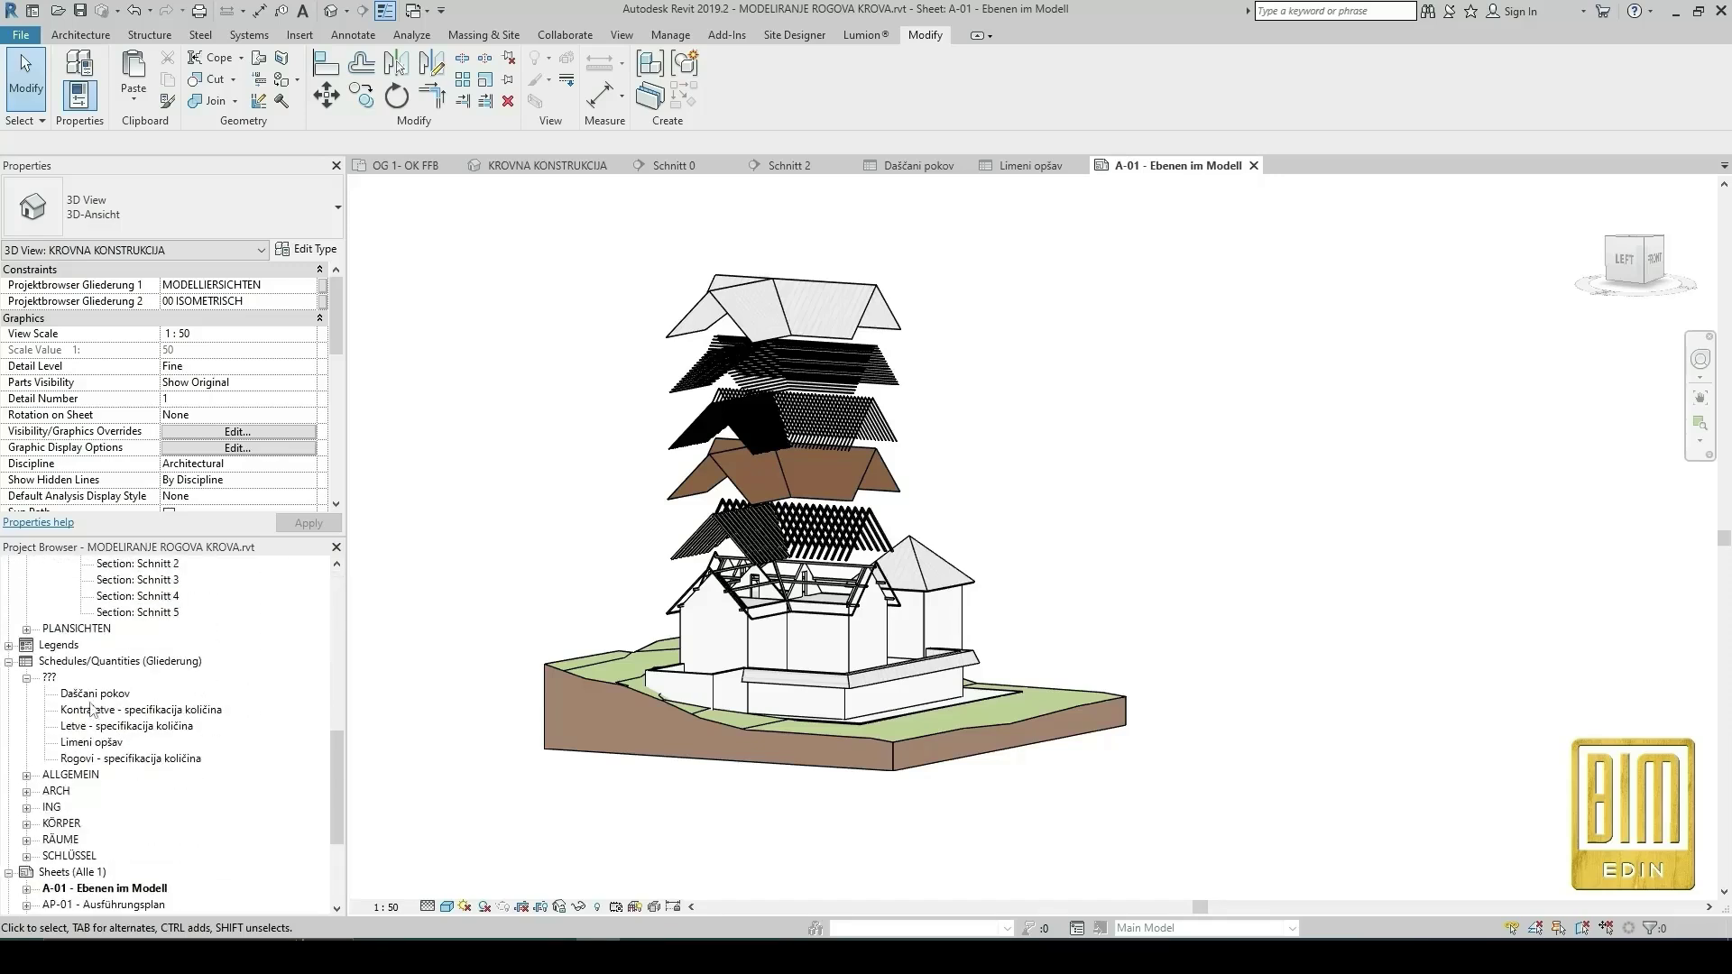
click(89, 694)
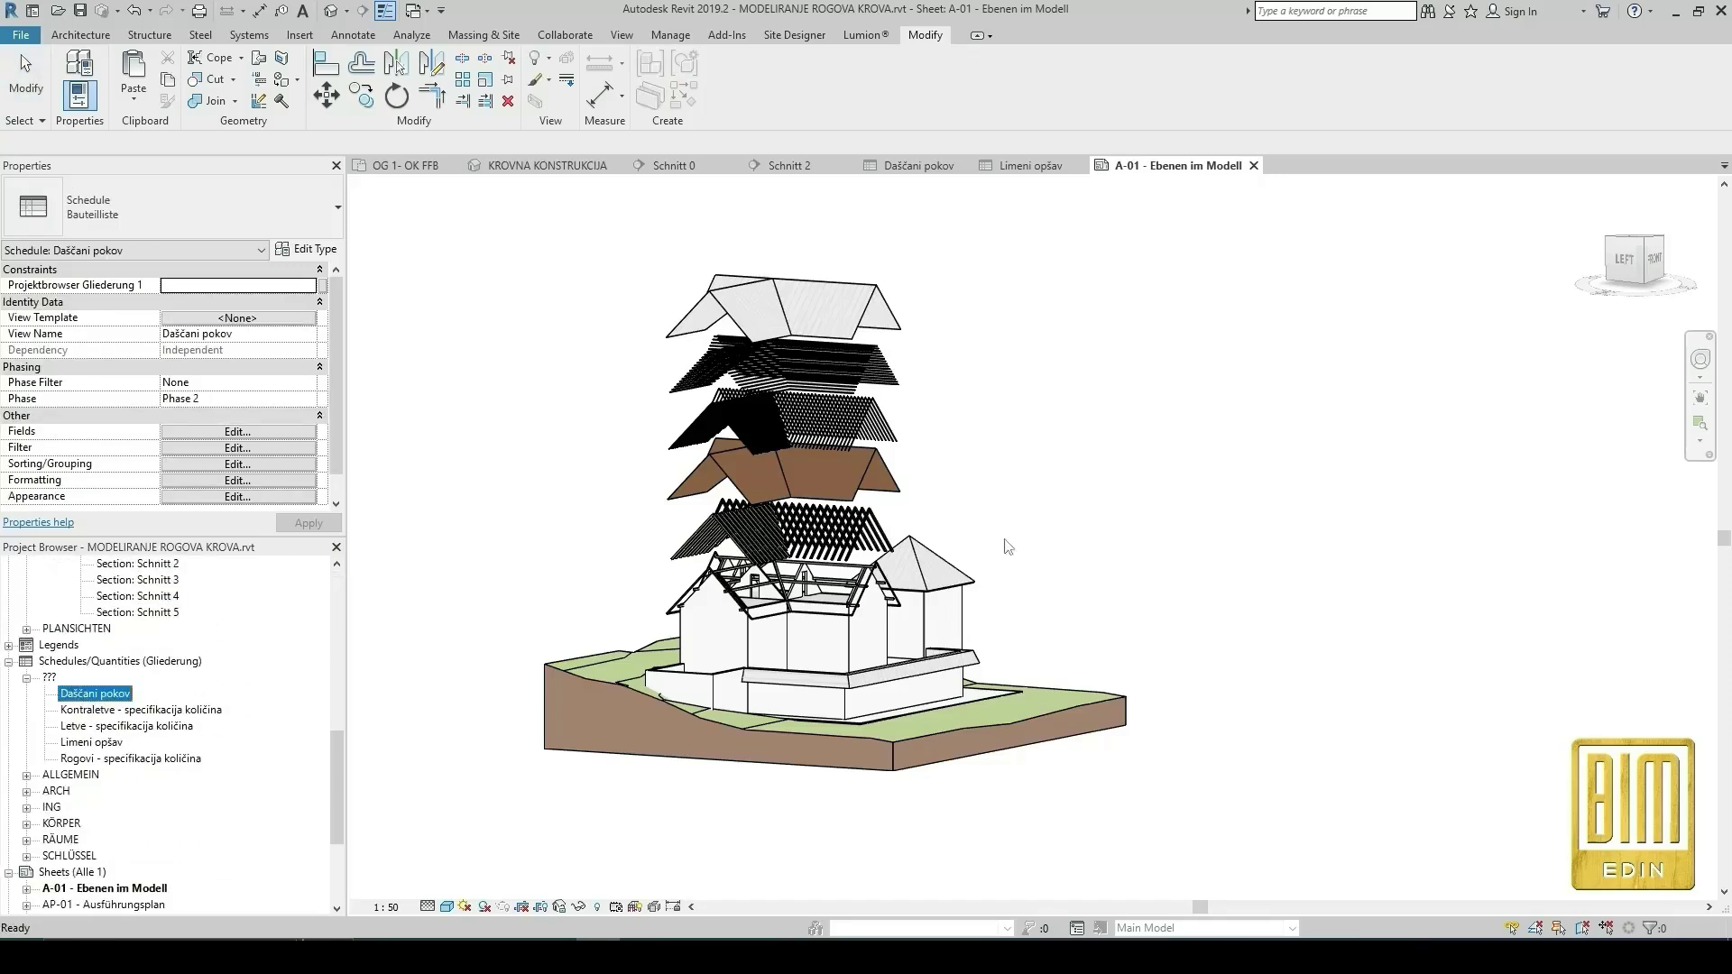
click(963, 511)
scroll(963, 511, down, 5)
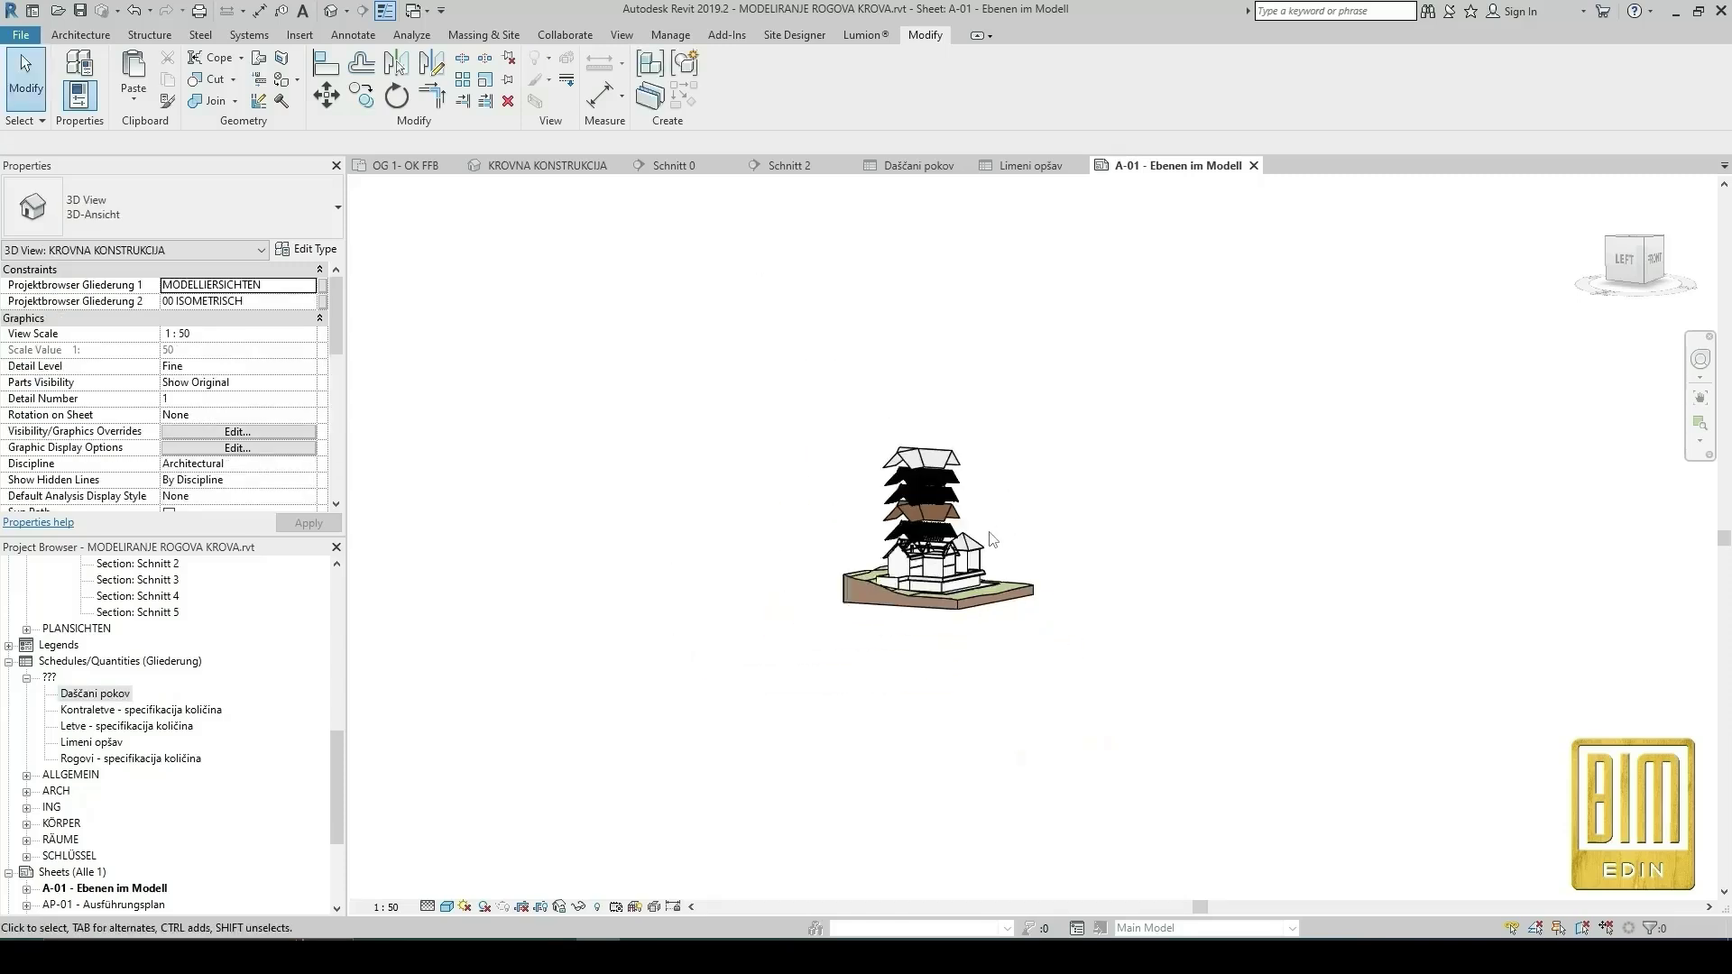
click(81, 695)
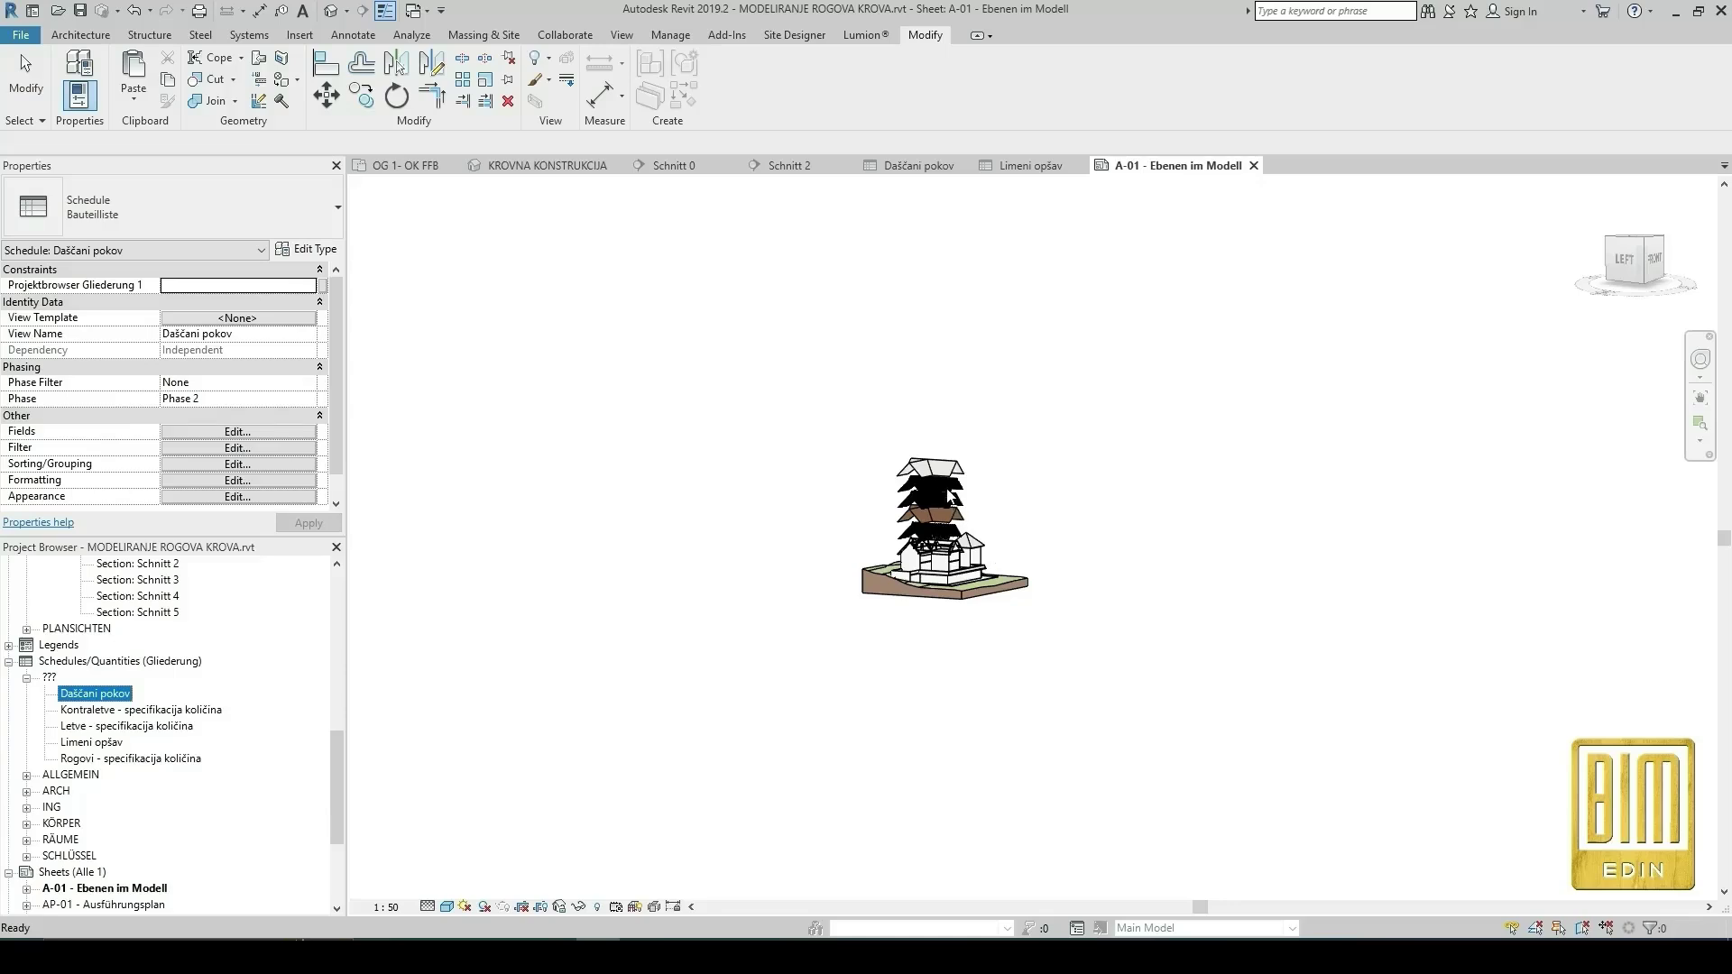
click(667, 694)
scroll(855, 537, down, 3)
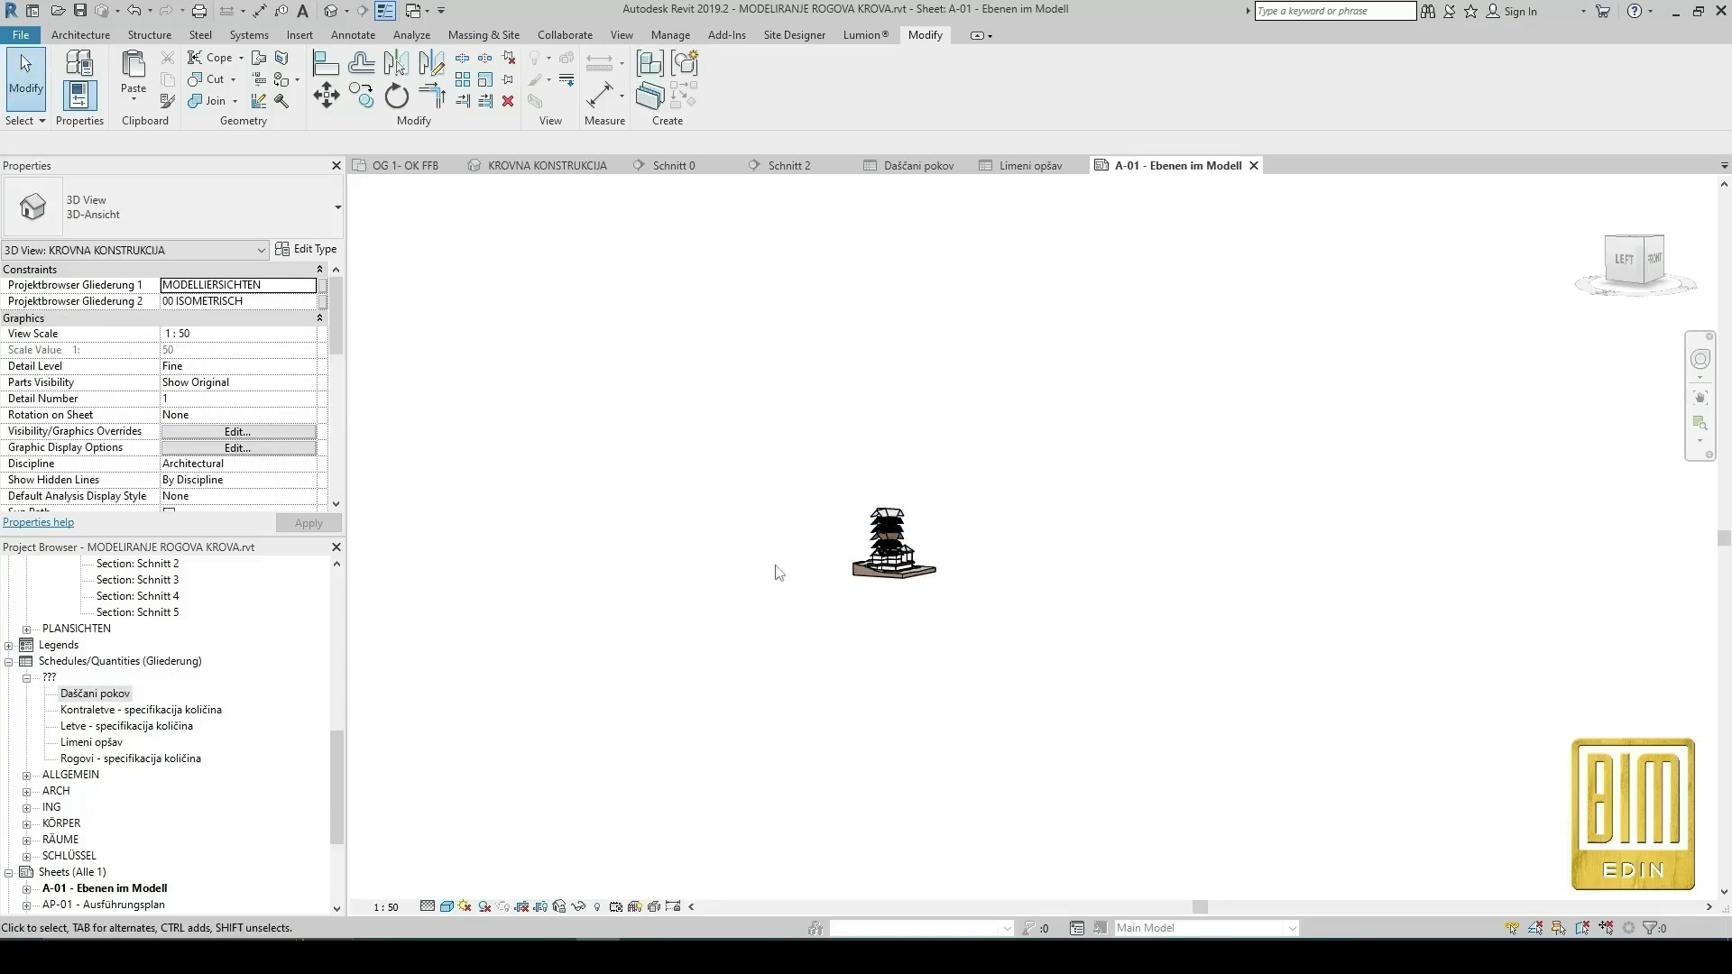
Deactivate the 3D viewport and place the "Daščani pokov" schedule on the sheet beside the brown board layer.
double_click(765, 657)
scroll(898, 559, up, 5)
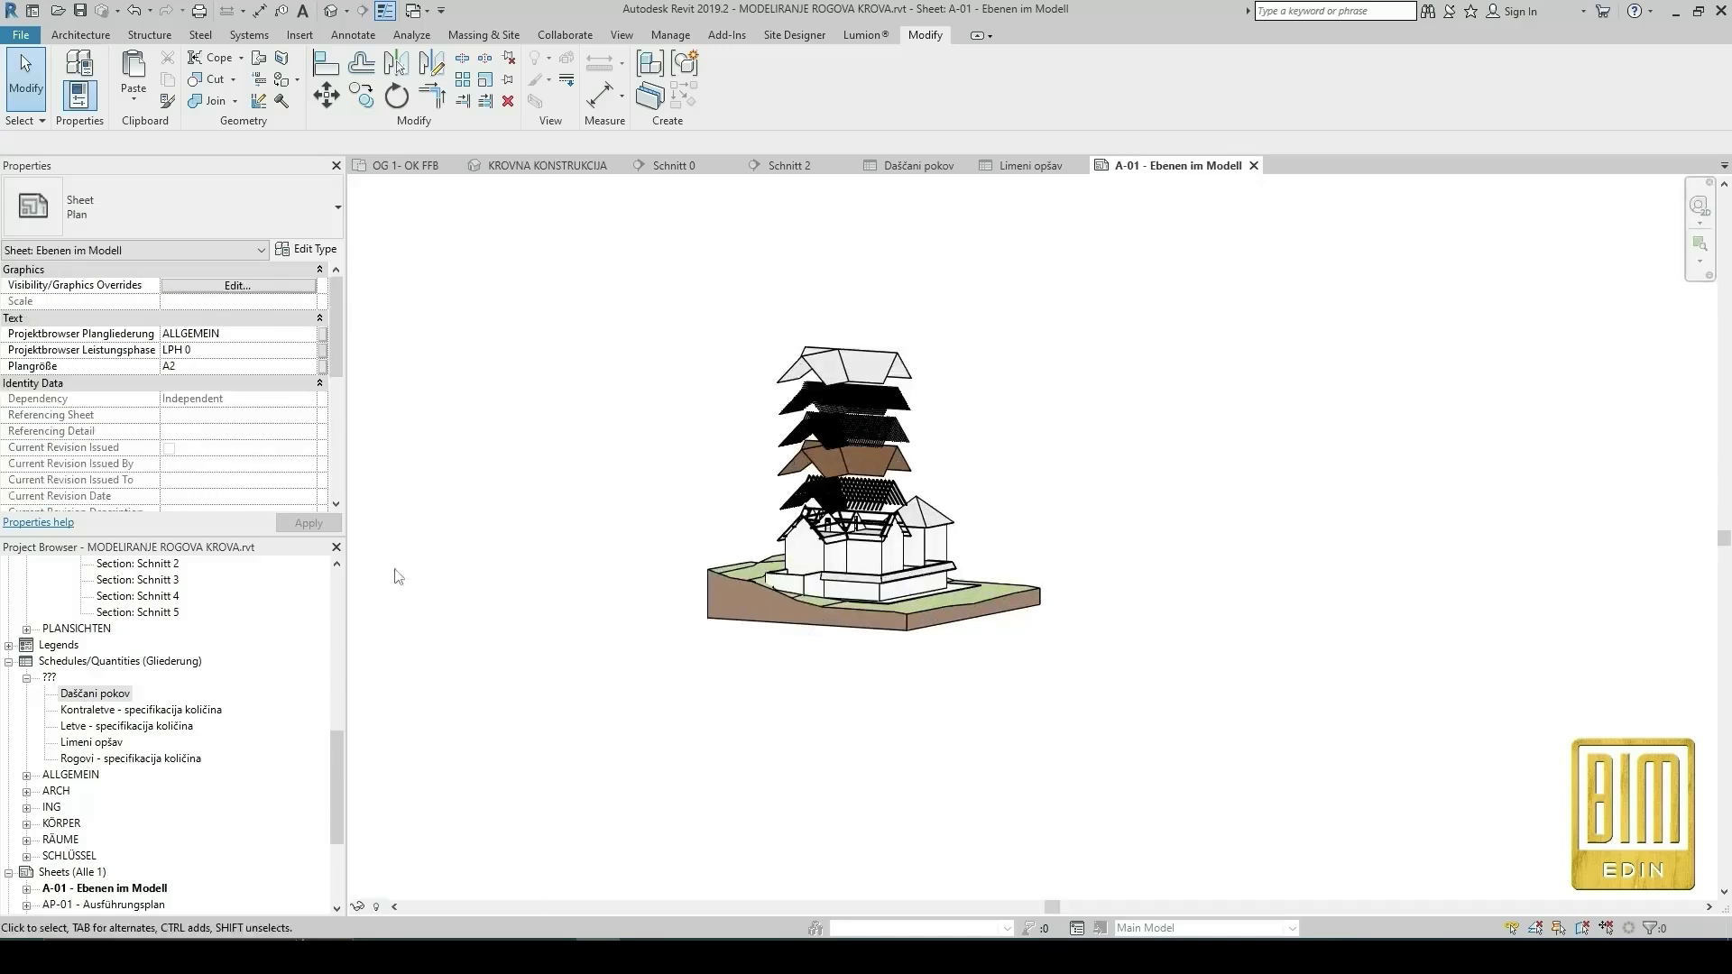
drag(122, 696, 1037, 446)
scroll(929, 465, up, 5)
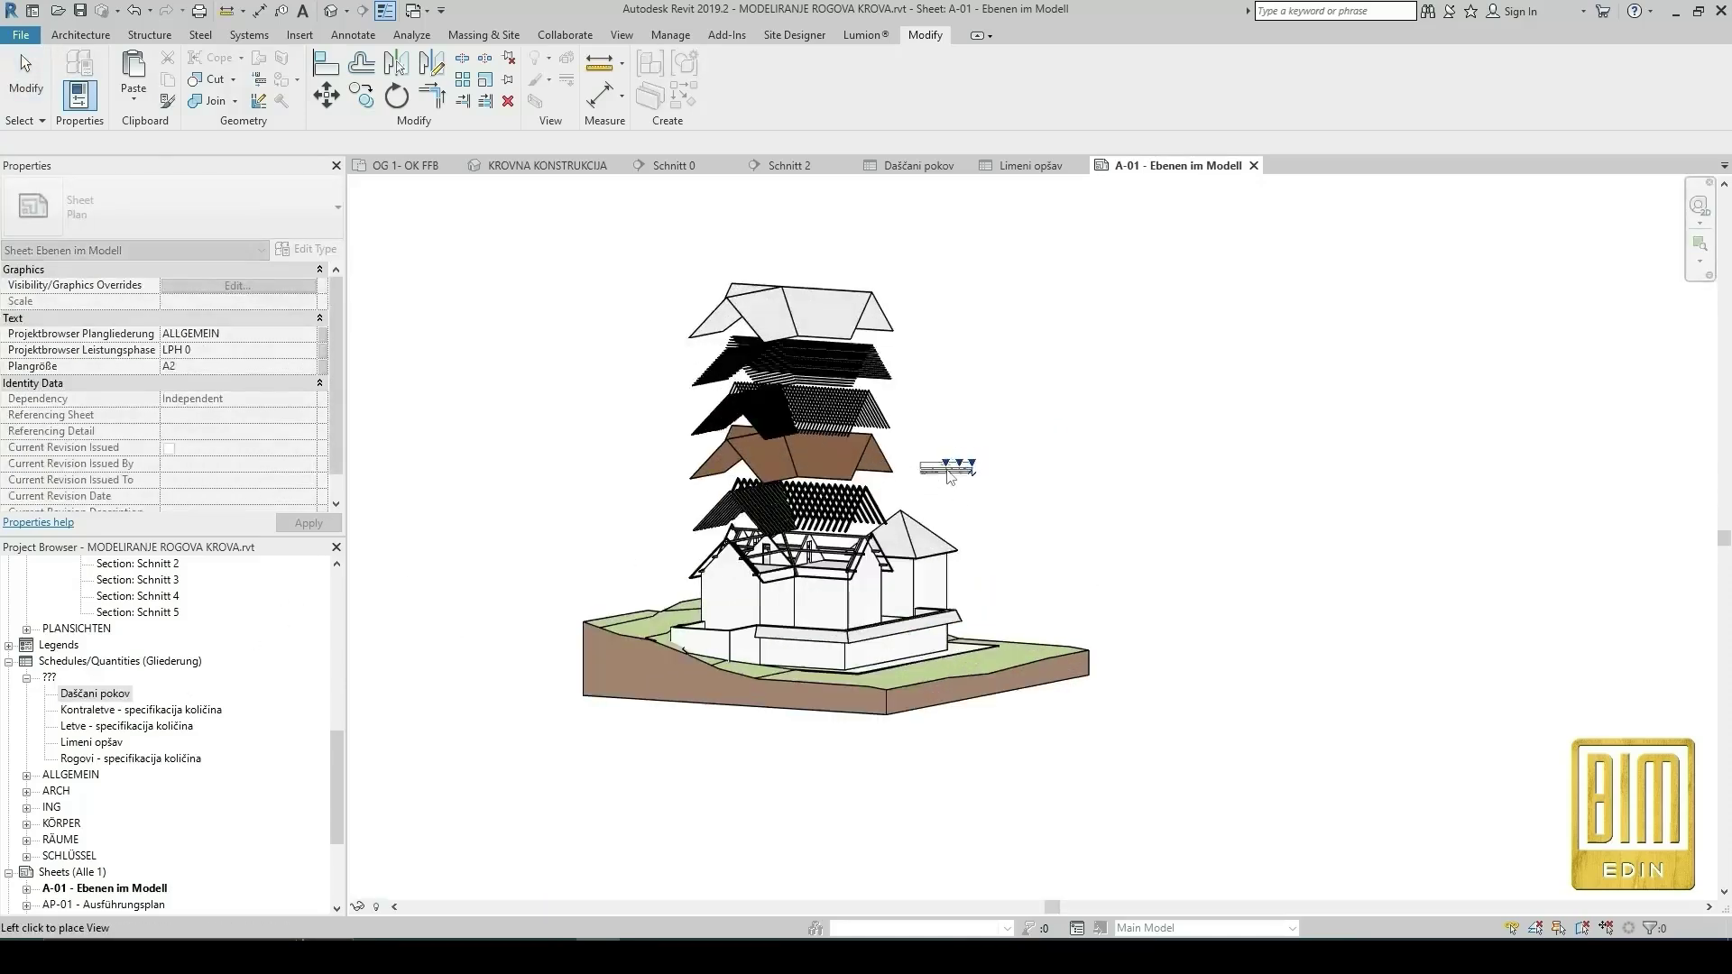
scroll(925, 460, up, 2)
click(925, 460)
scroll(956, 464, up, 4)
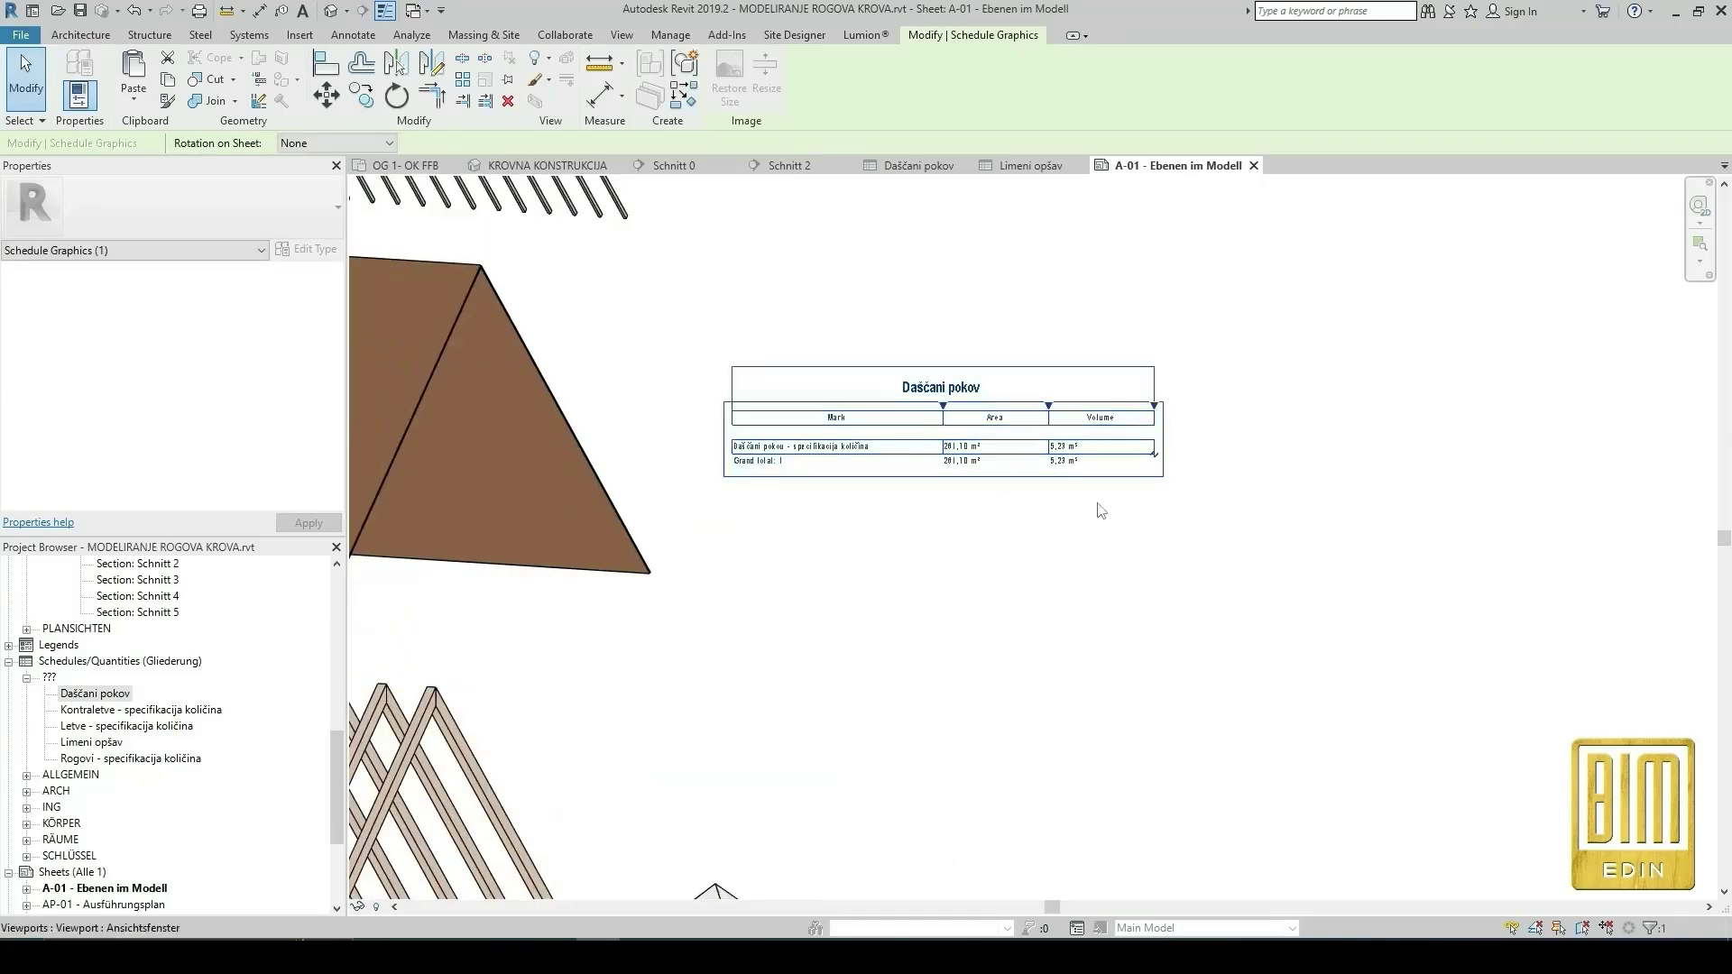
scroll(1011, 491, down, 4)
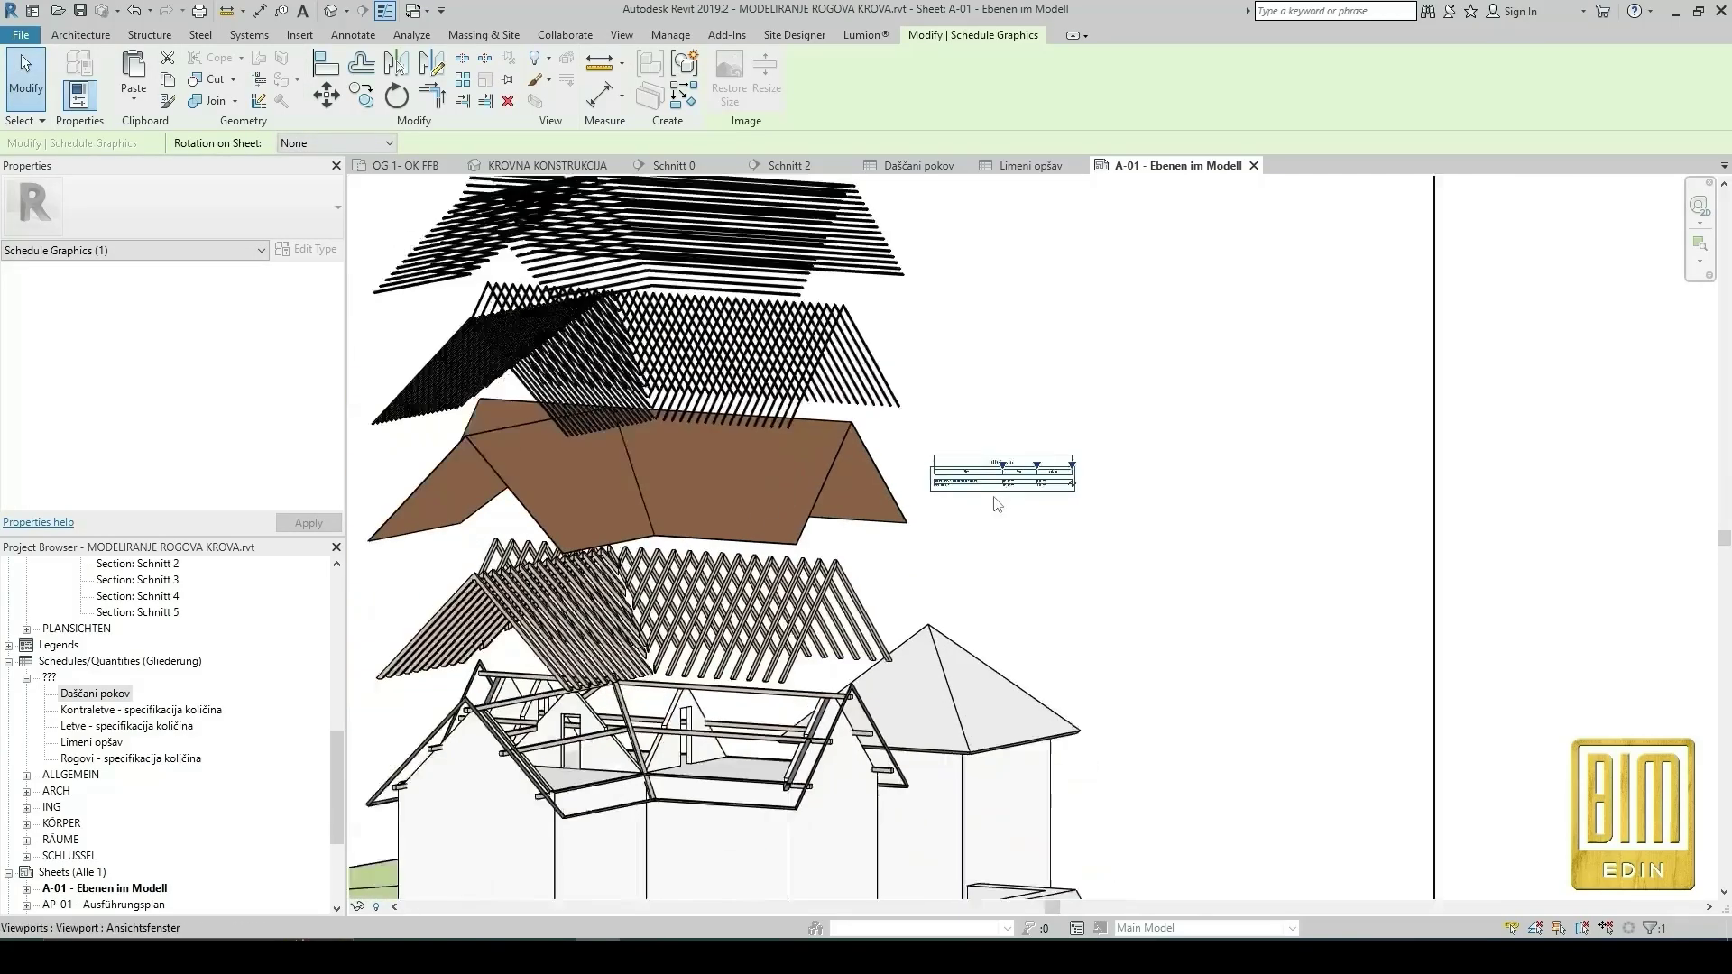
Place the "Rogovi - specifikacija količina" schedule beside the rafter layer, roughly aligned under the board schedule.
click(124, 711)
scroll(131, 735, up, 1)
drag(130, 776, 973, 592)
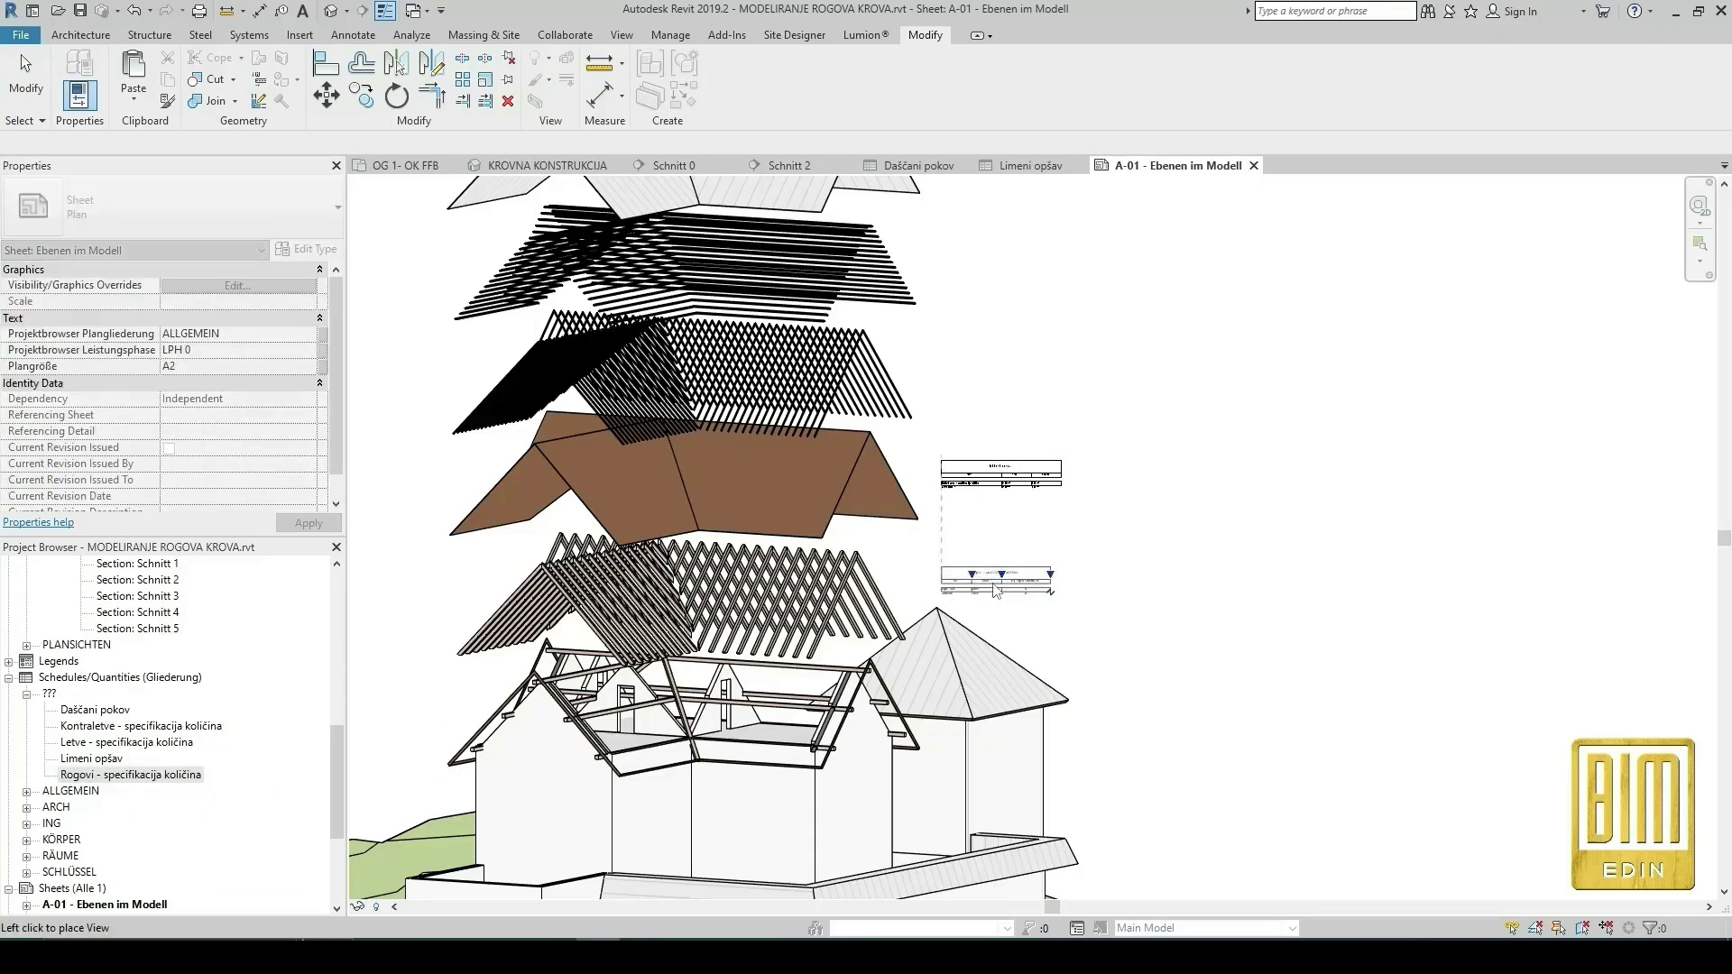
click(997, 592)
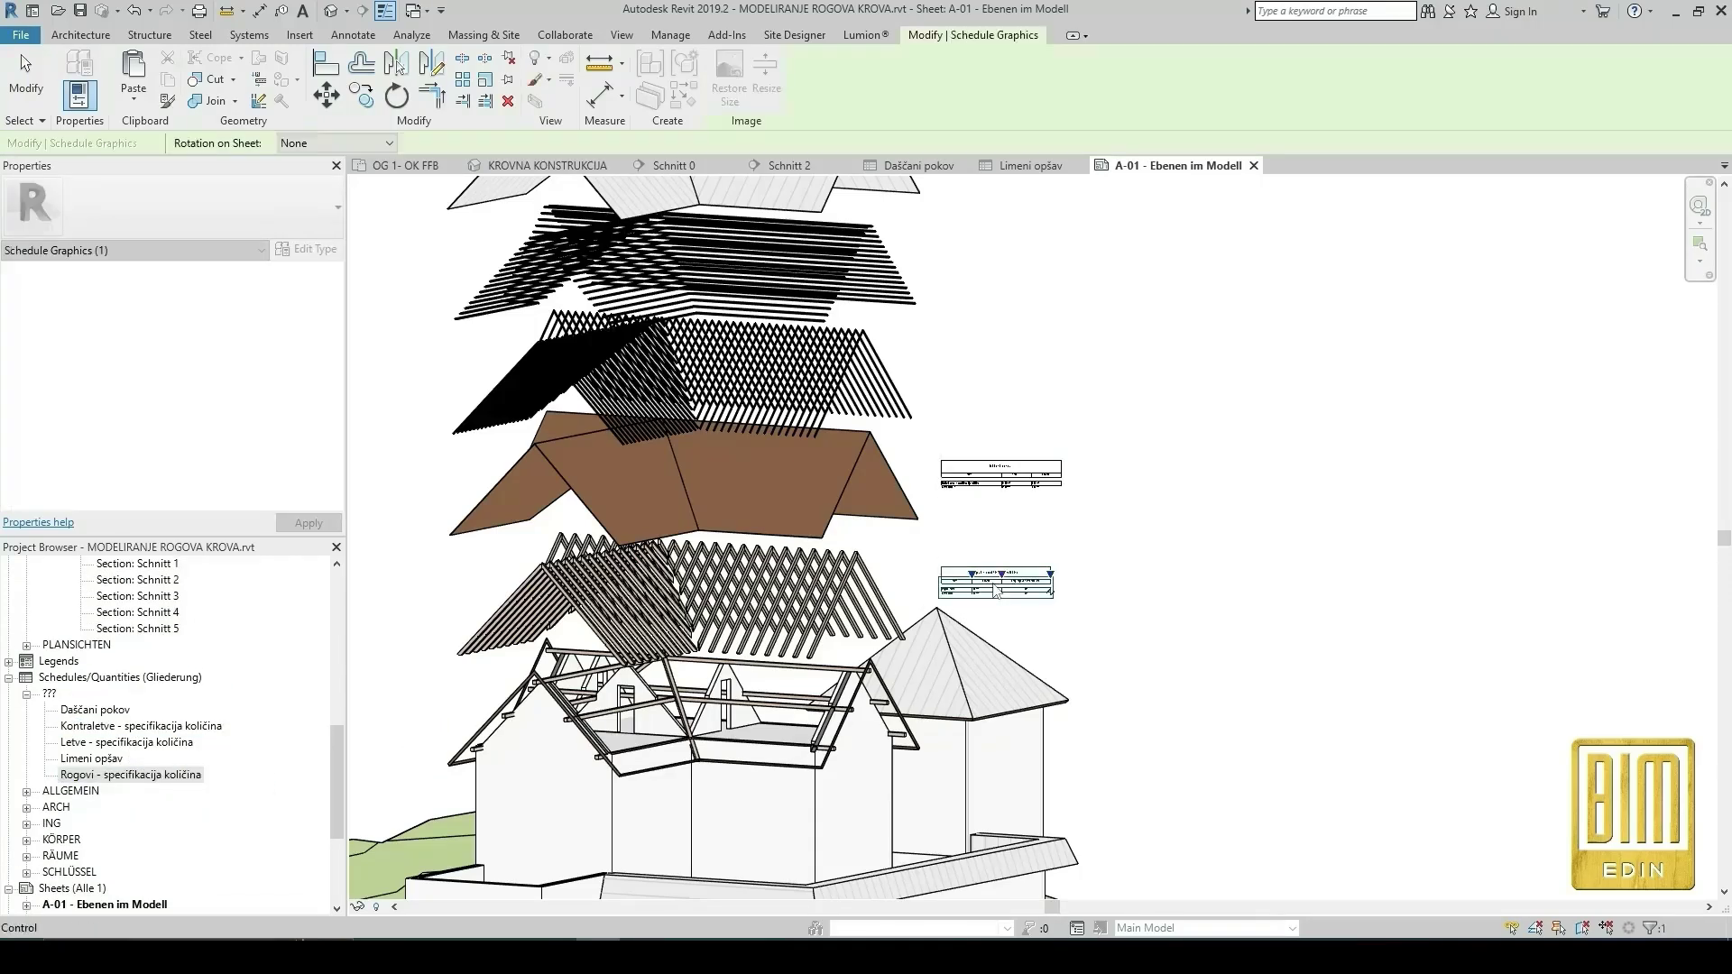
Place the "Limeni opšav" schedule beside the uppermost sheet-metal roof layer.
click(91, 759)
scroll(145, 794, up, 1)
drag(93, 814, 988, 289)
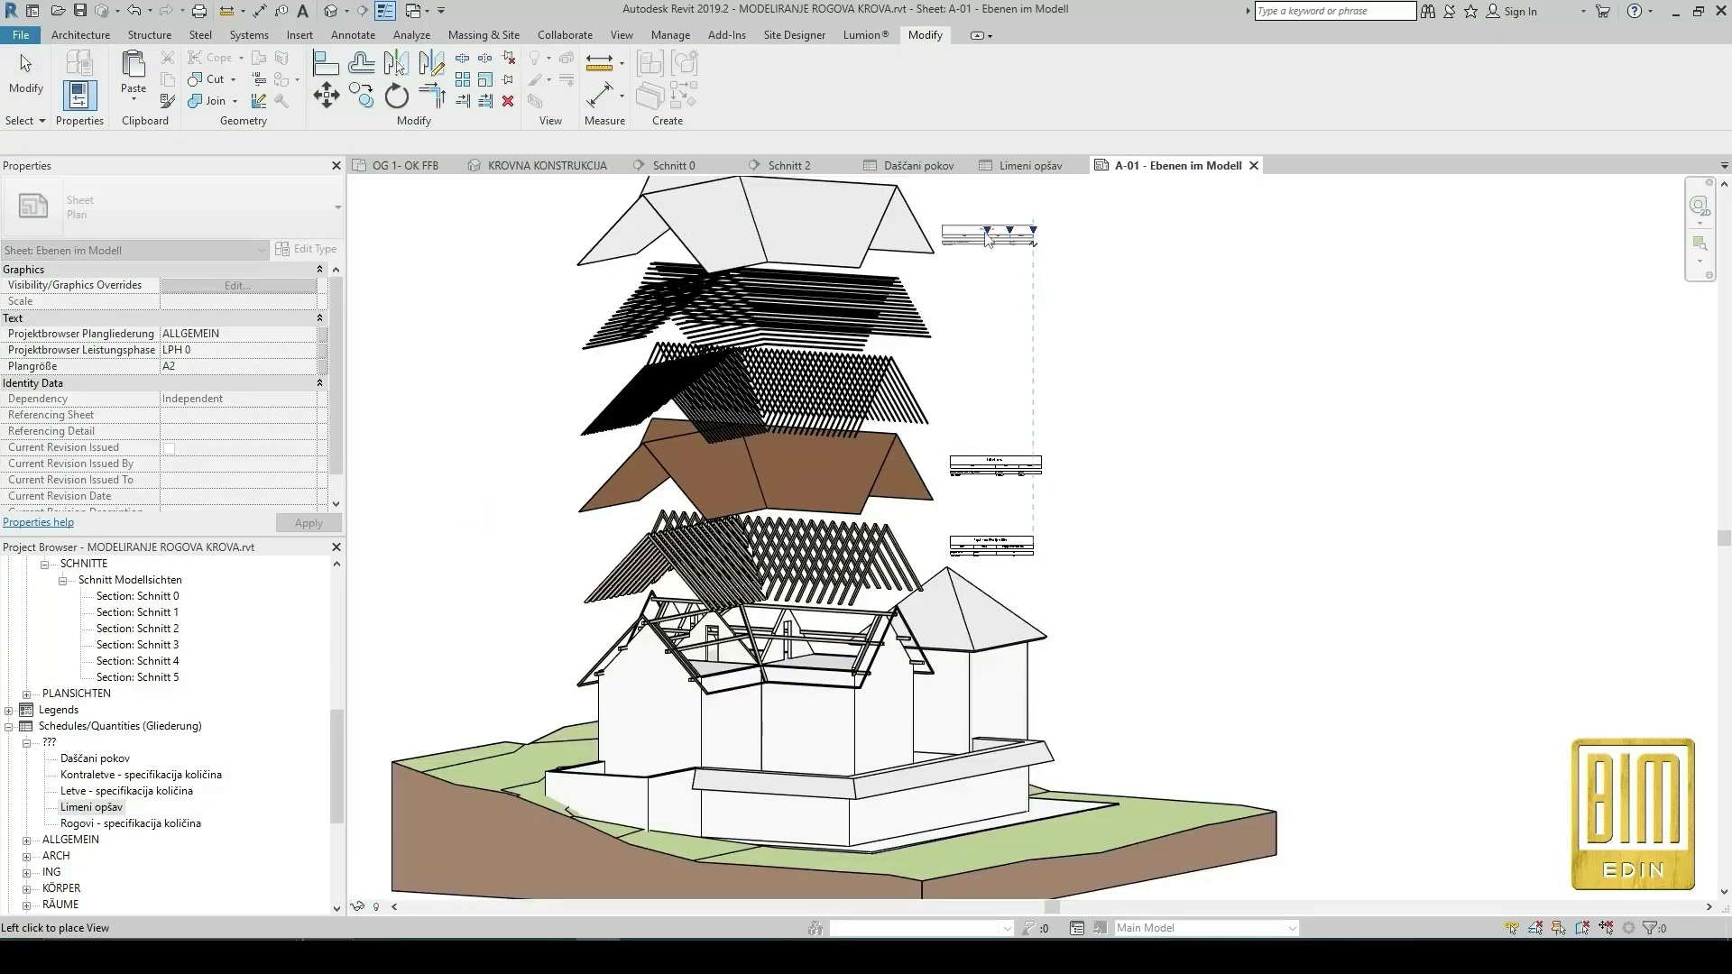
click(993, 225)
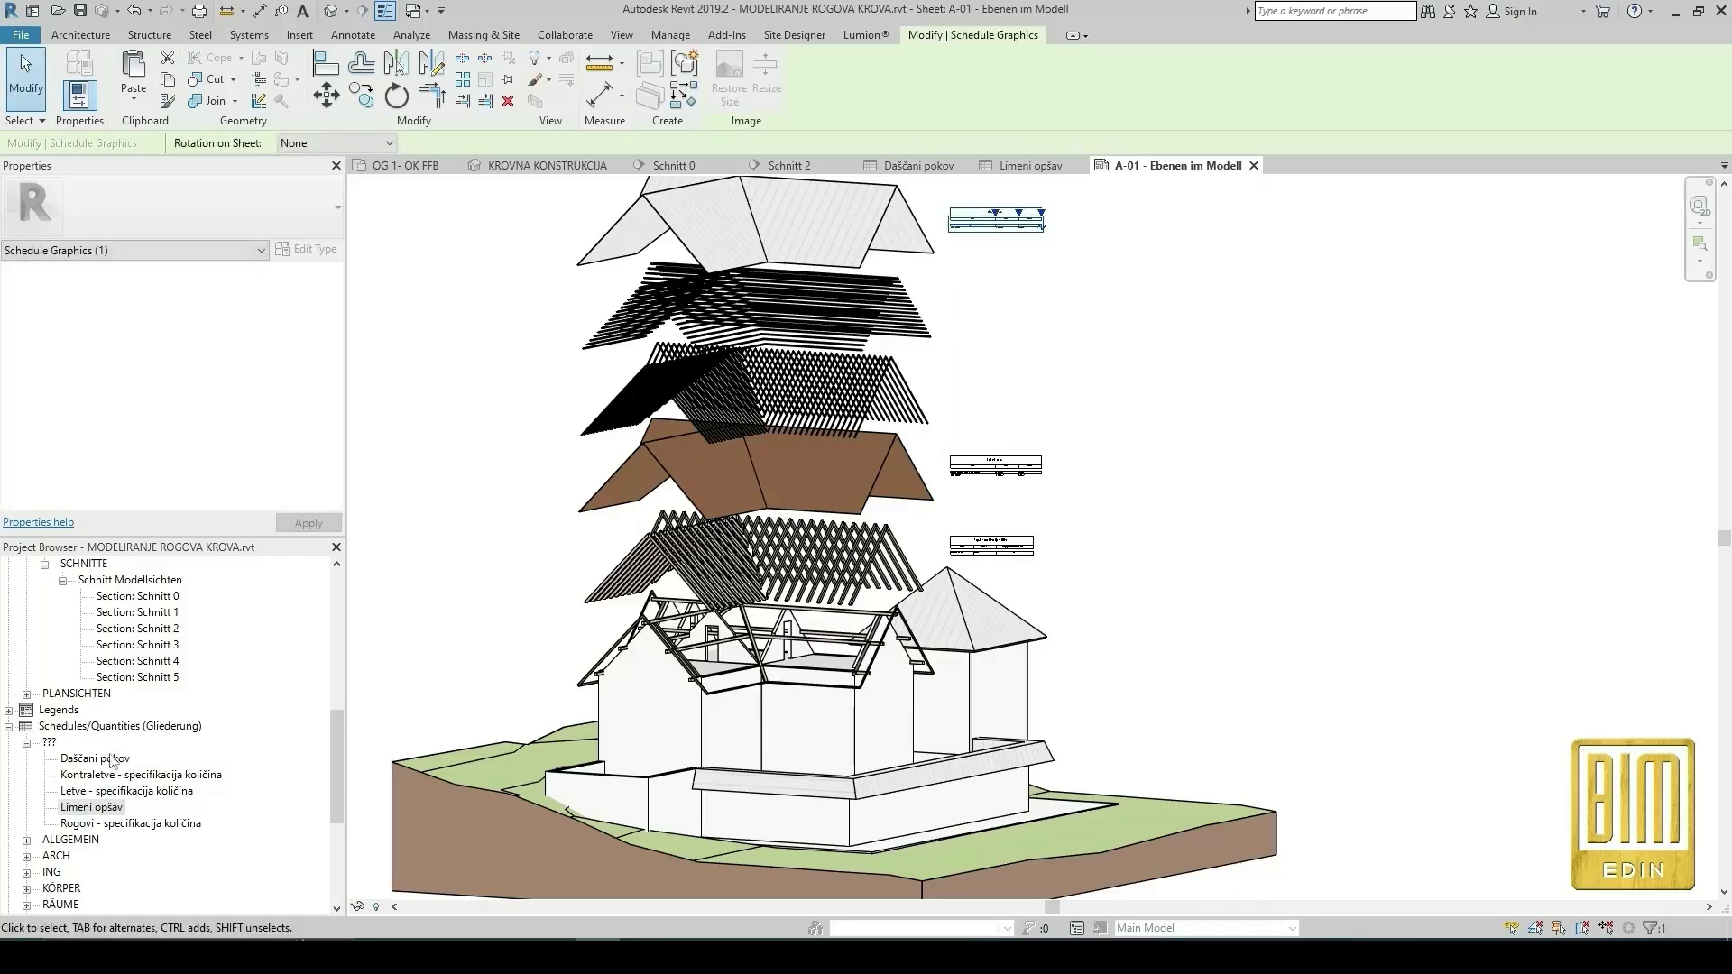
Place the "Letve - specifikacija količina" schedule beside the lower batten layer and "Kontraletve - specifikacija količina" beside the upper one.
drag(118, 791, 1000, 373)
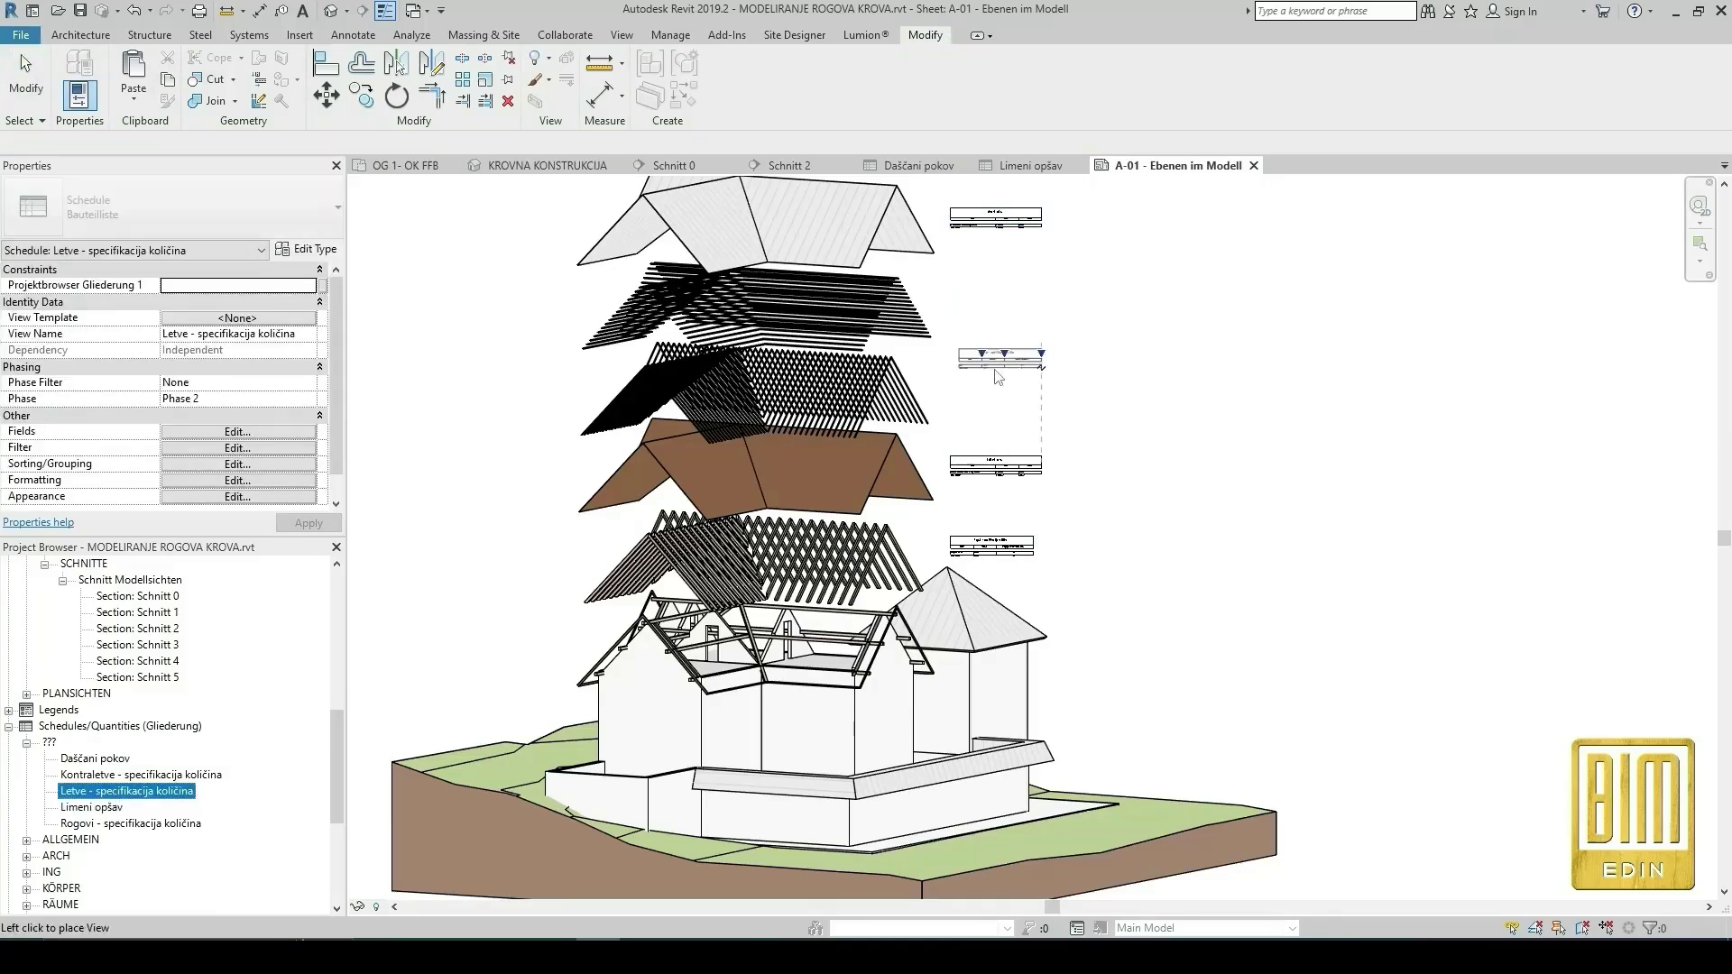
click(988, 413)
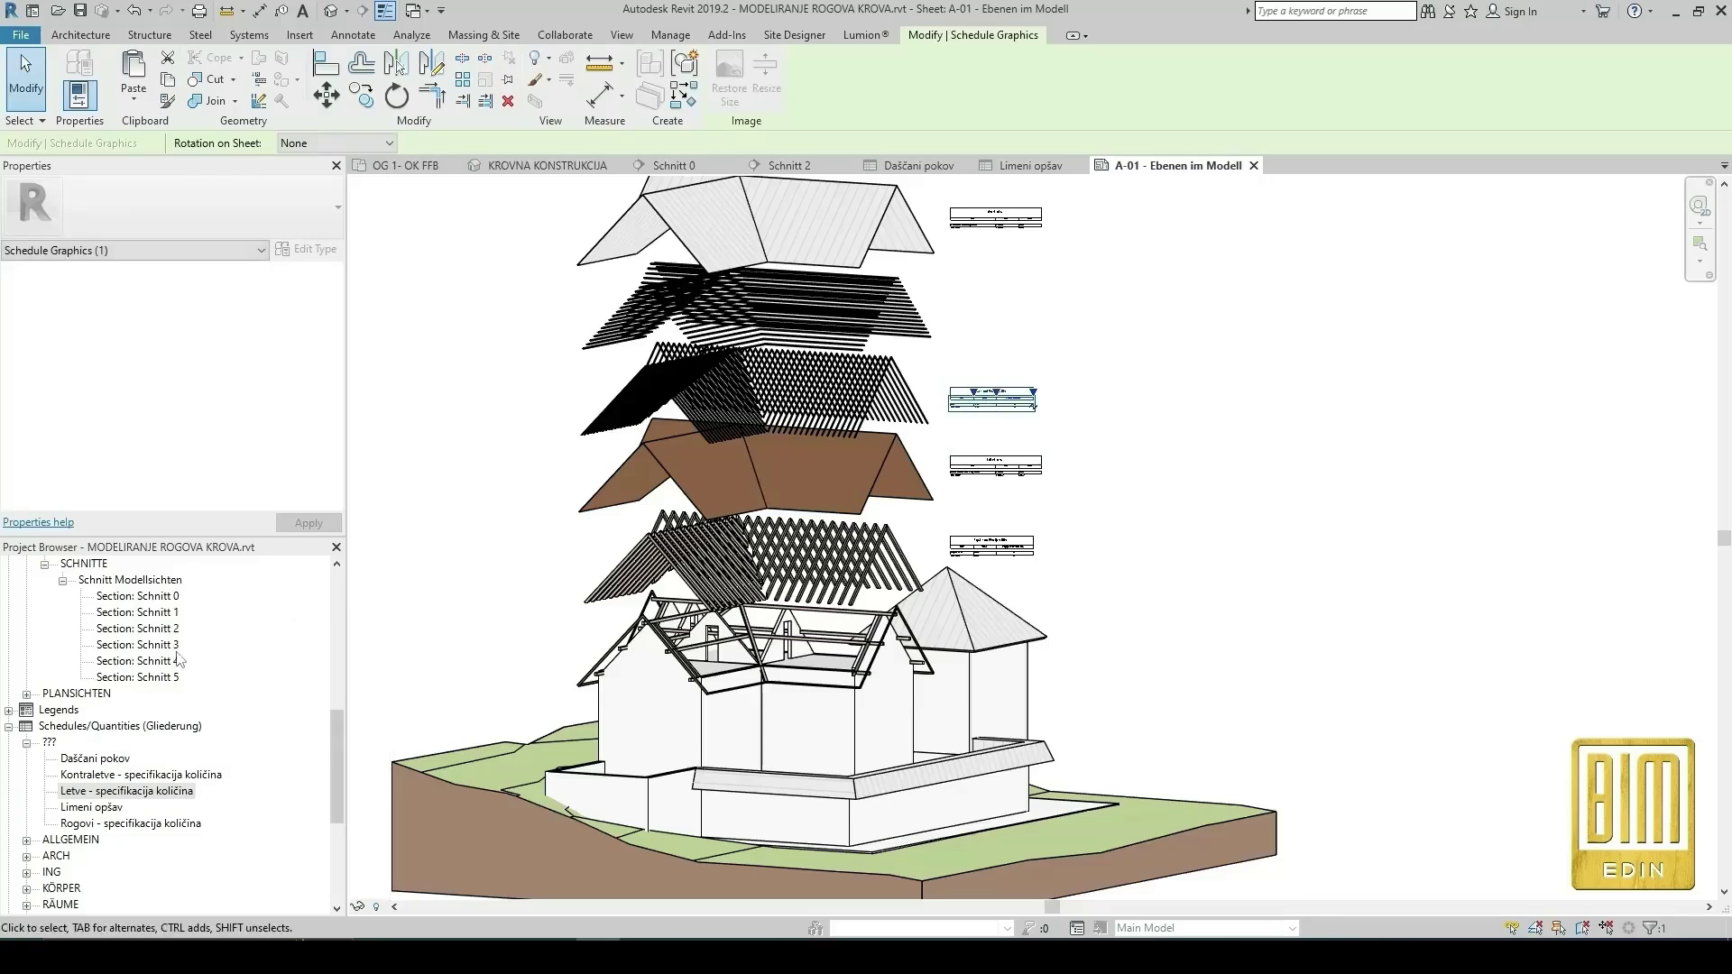
drag(140, 782, 994, 316)
click(995, 315)
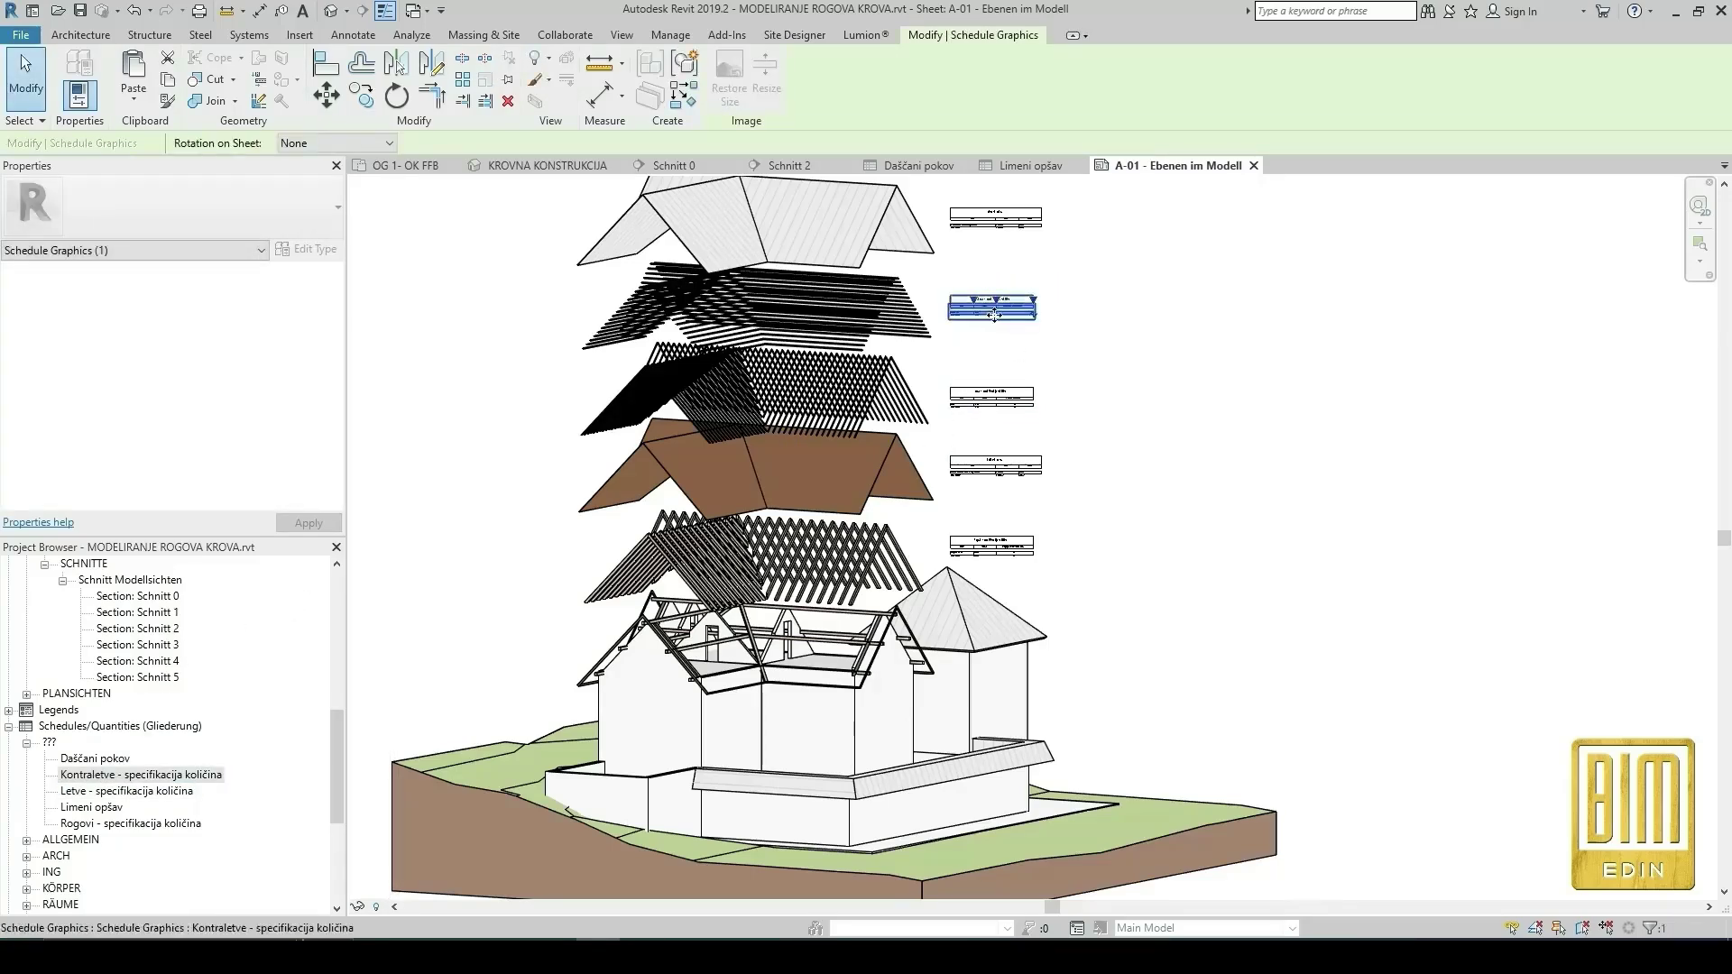
scroll(994, 316, up, 4)
scroll(993, 345, down, 3)
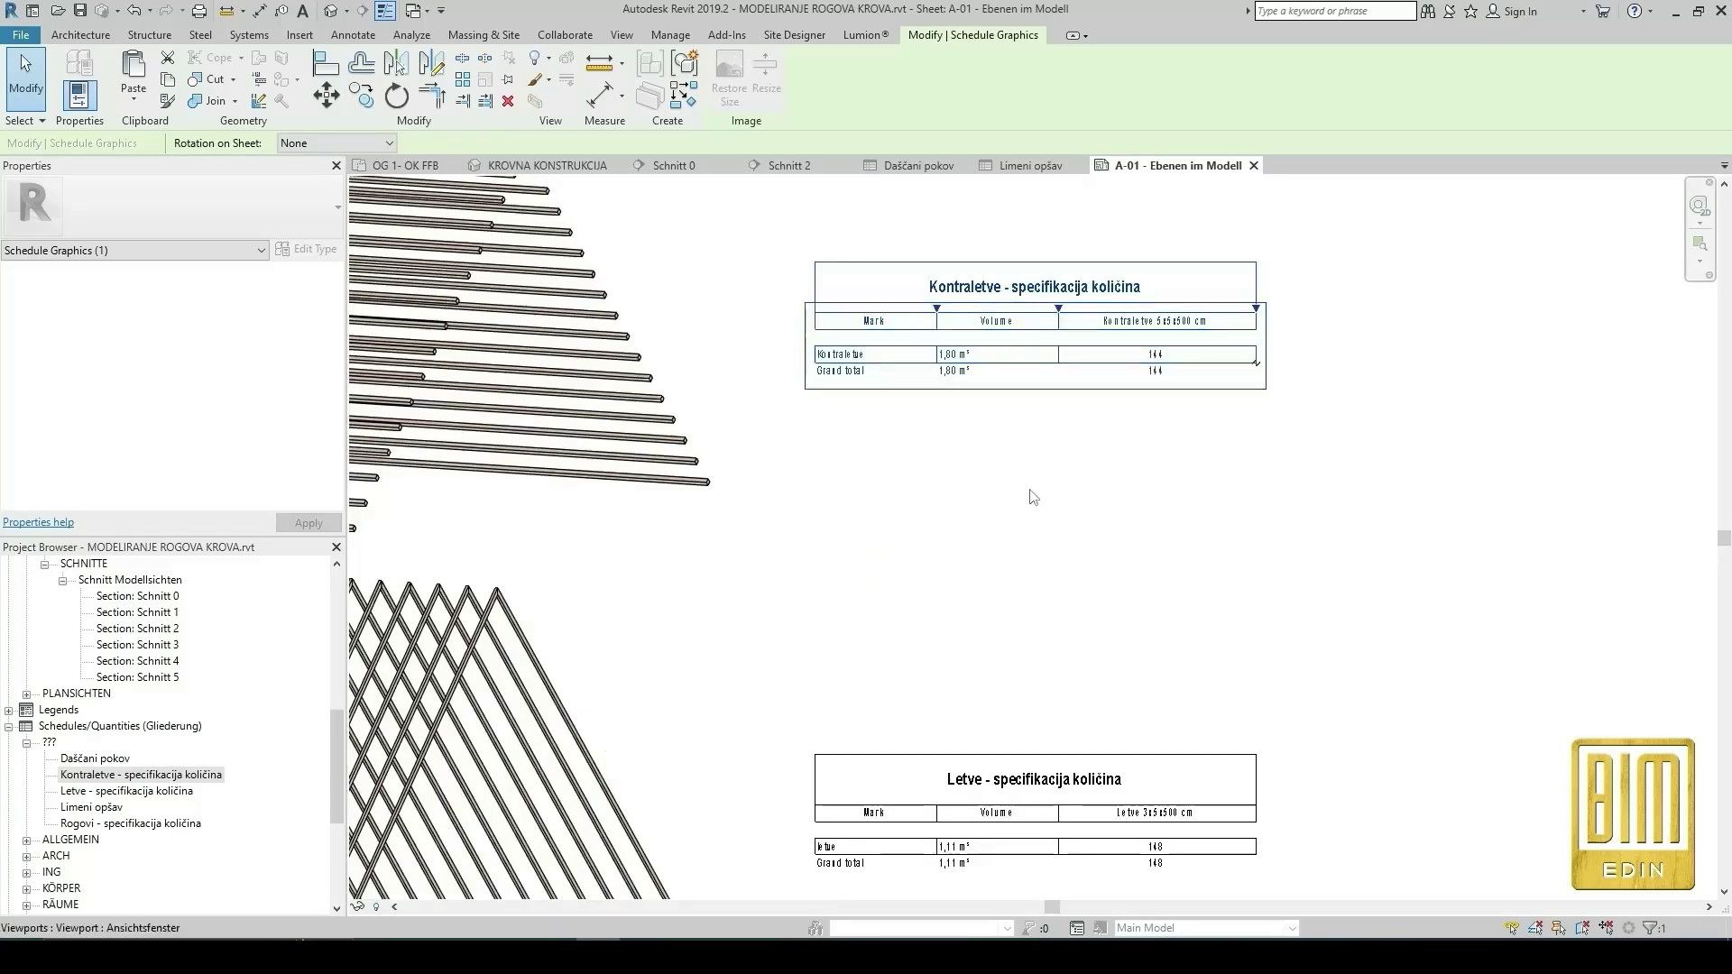
scroll(999, 403, up, 2)
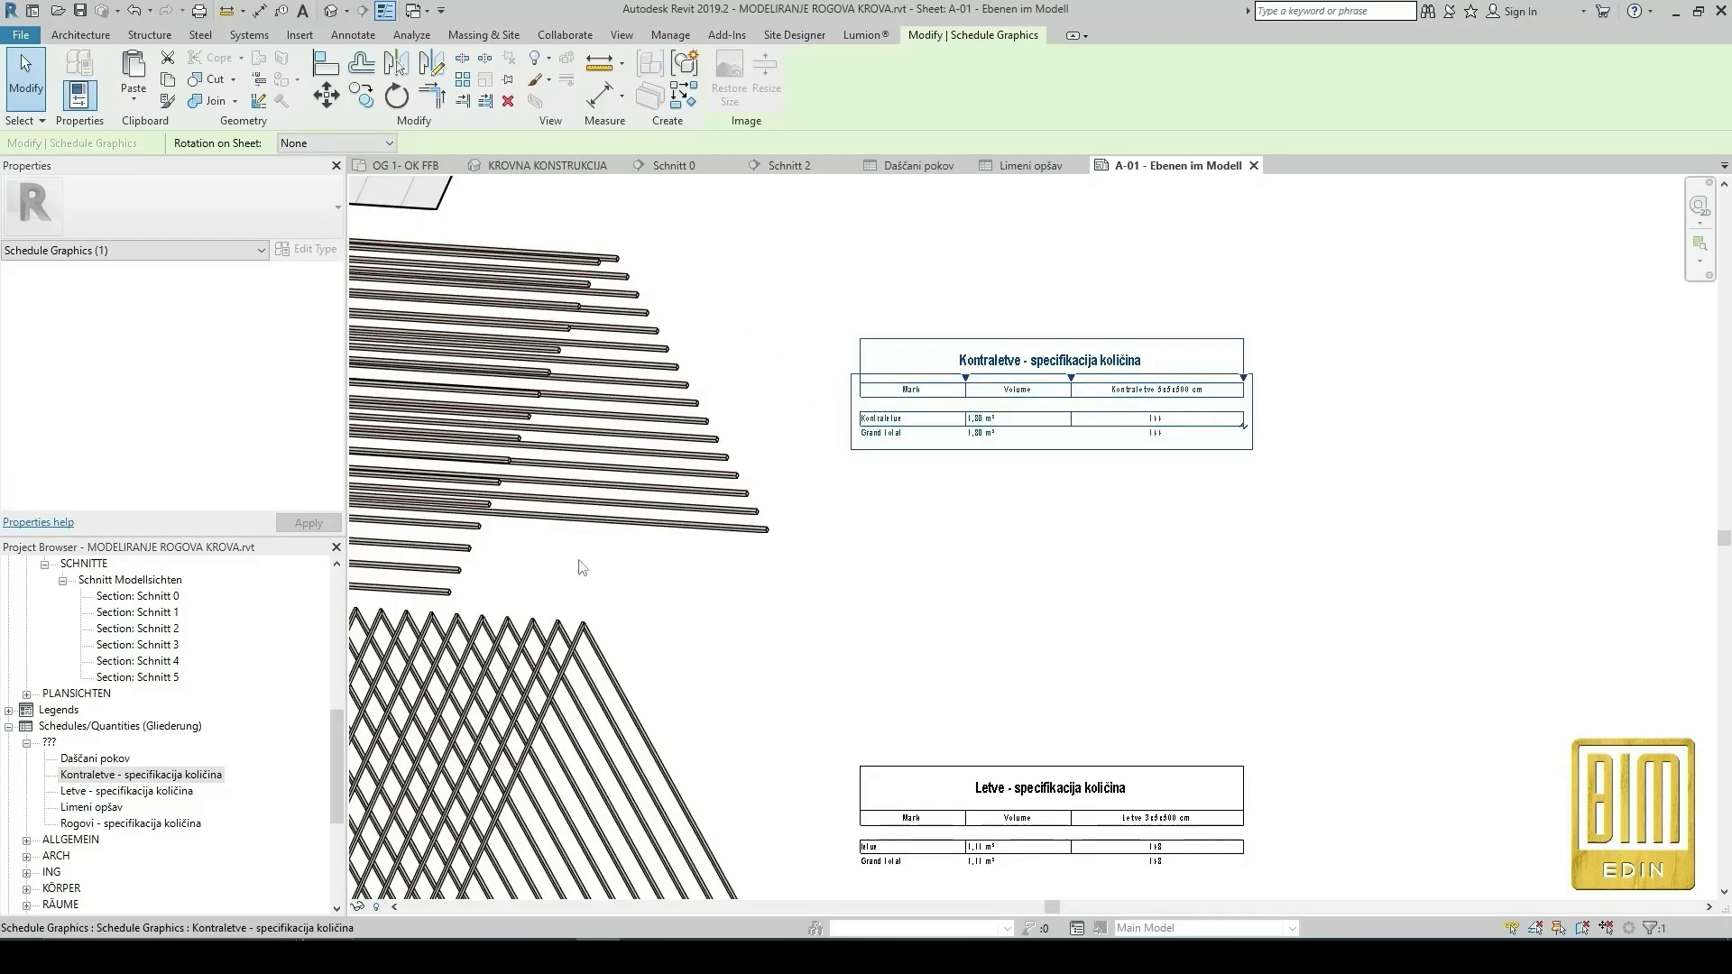
Open the "Daščani pokov" schedule and set its title font size to 4.5 mm.
double_click(99, 760)
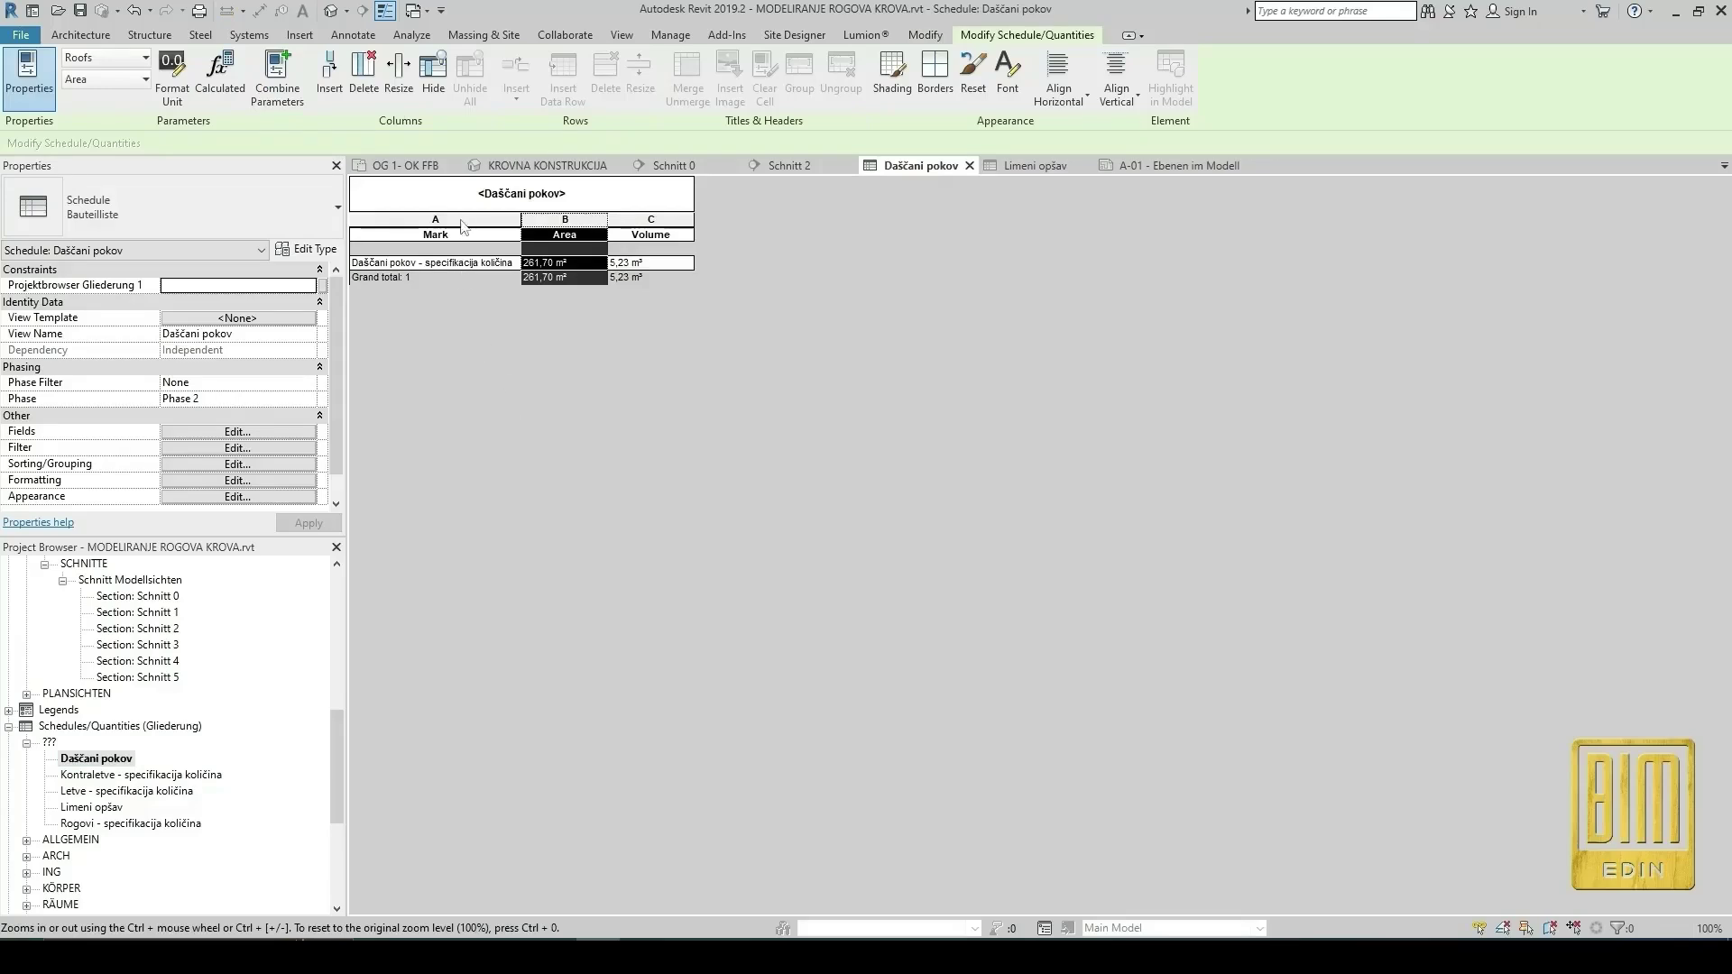
click(656, 192)
triple_click(545, 196)
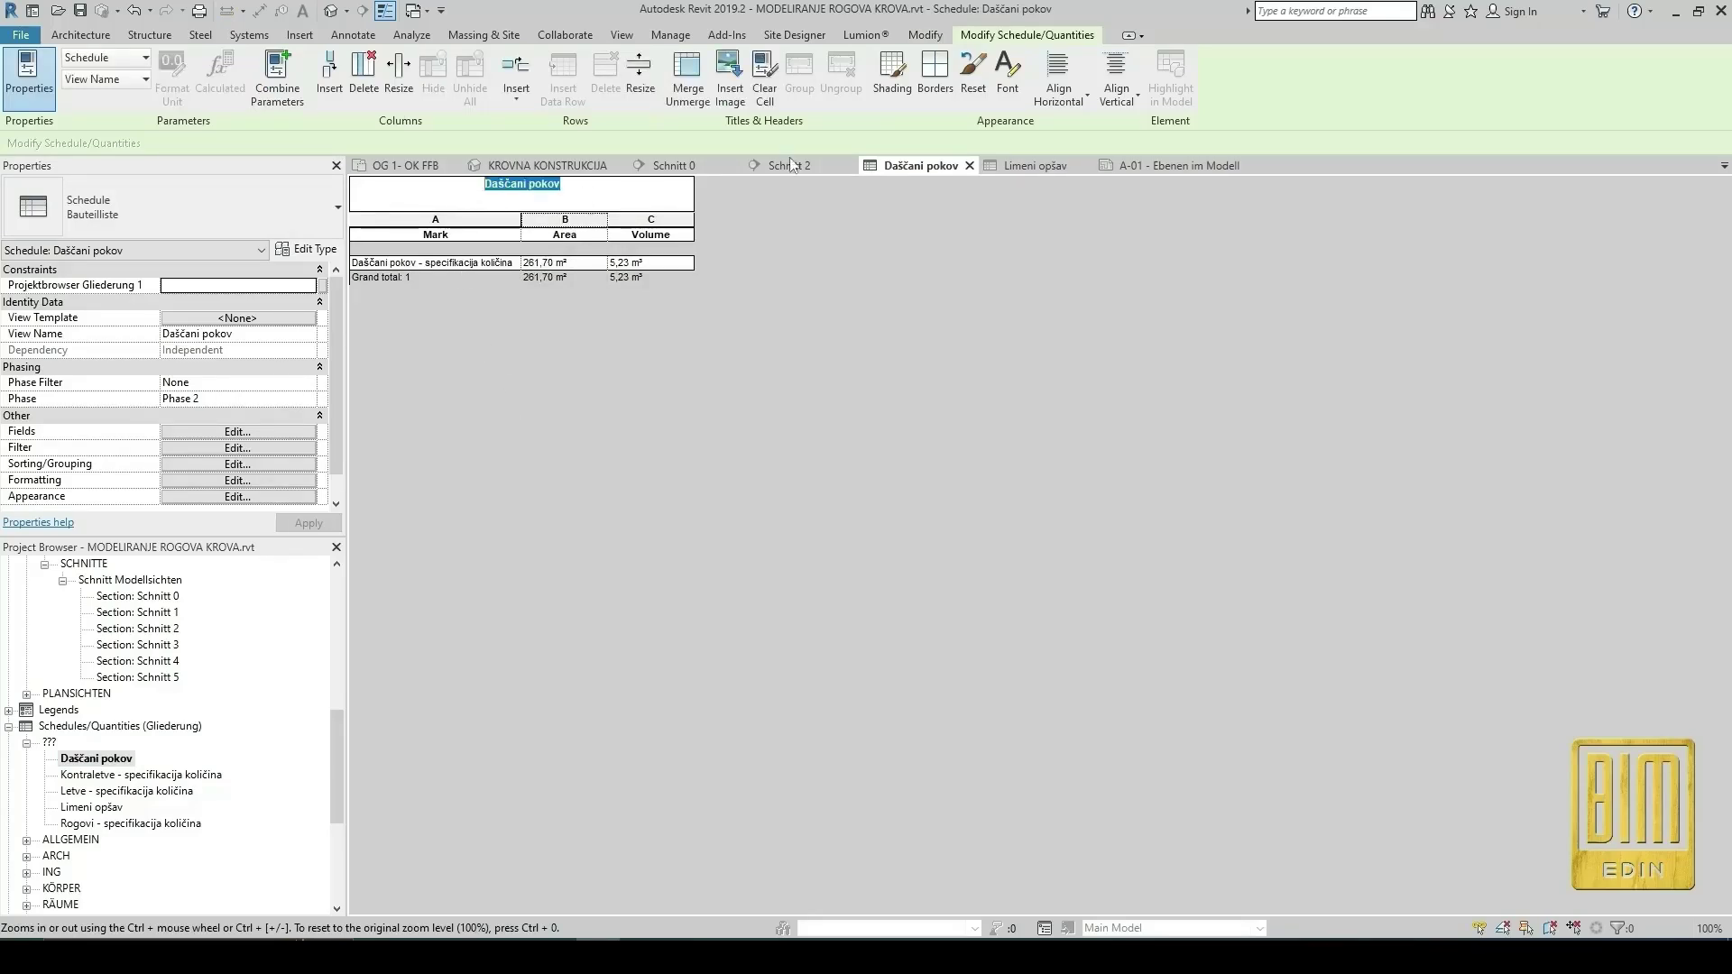
click(1008, 72)
drag(793, 437, 787, 444)
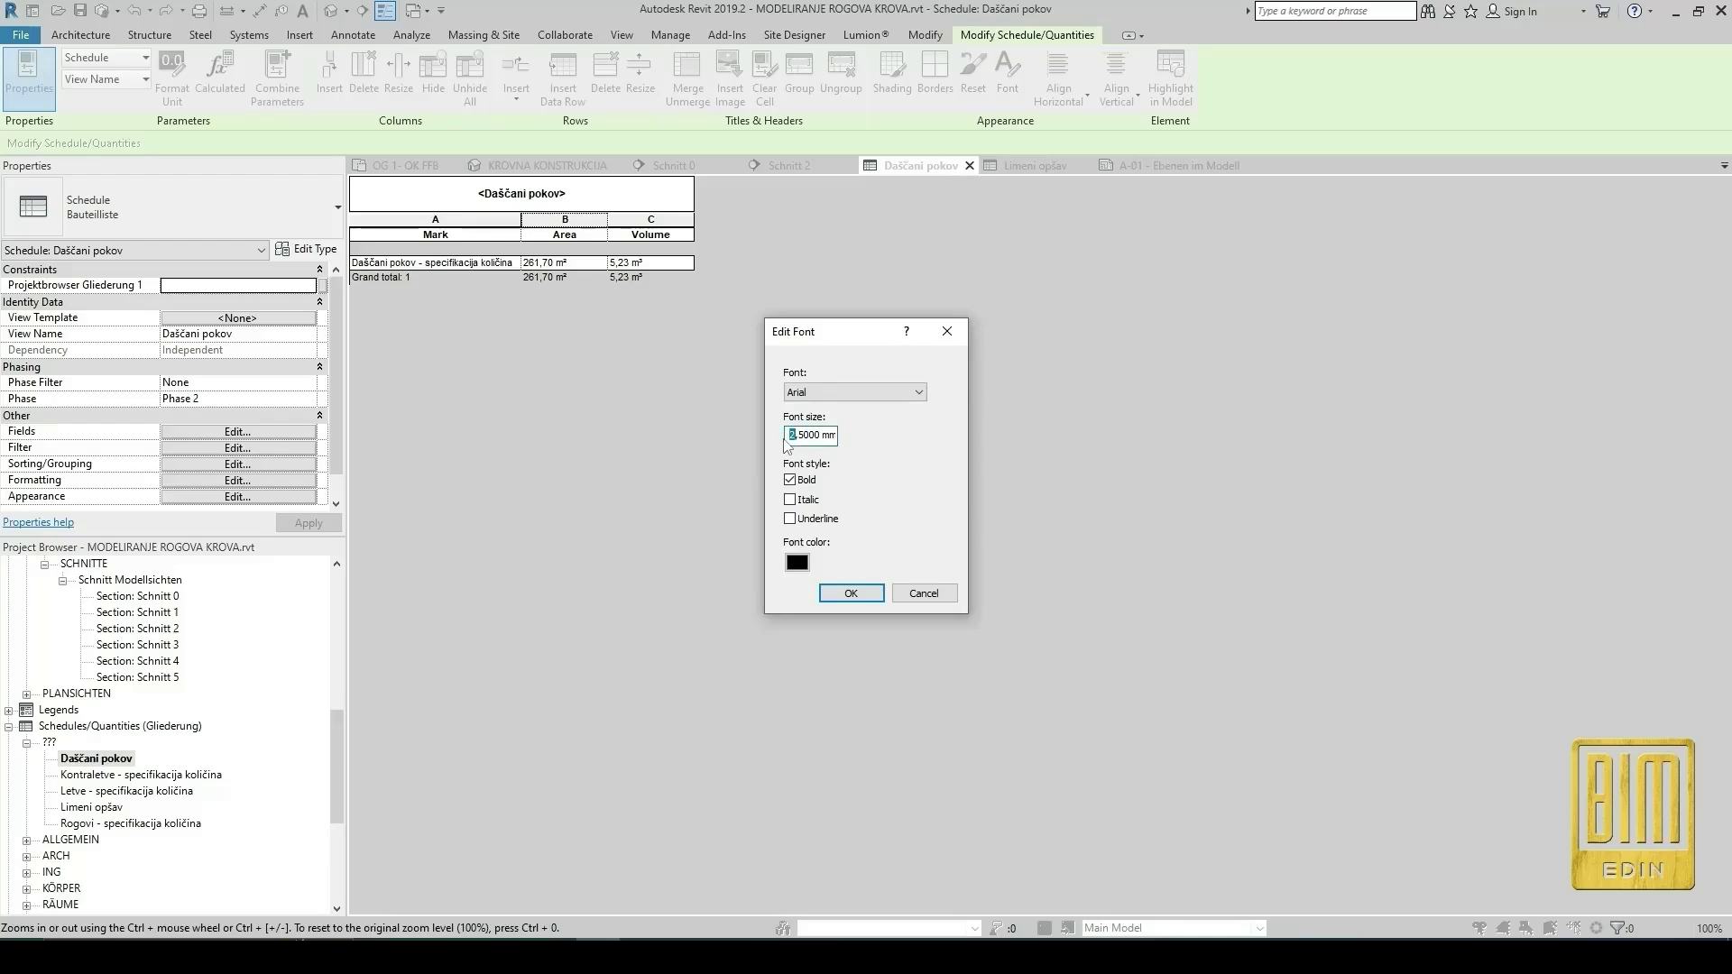
text(4)
click(851, 593)
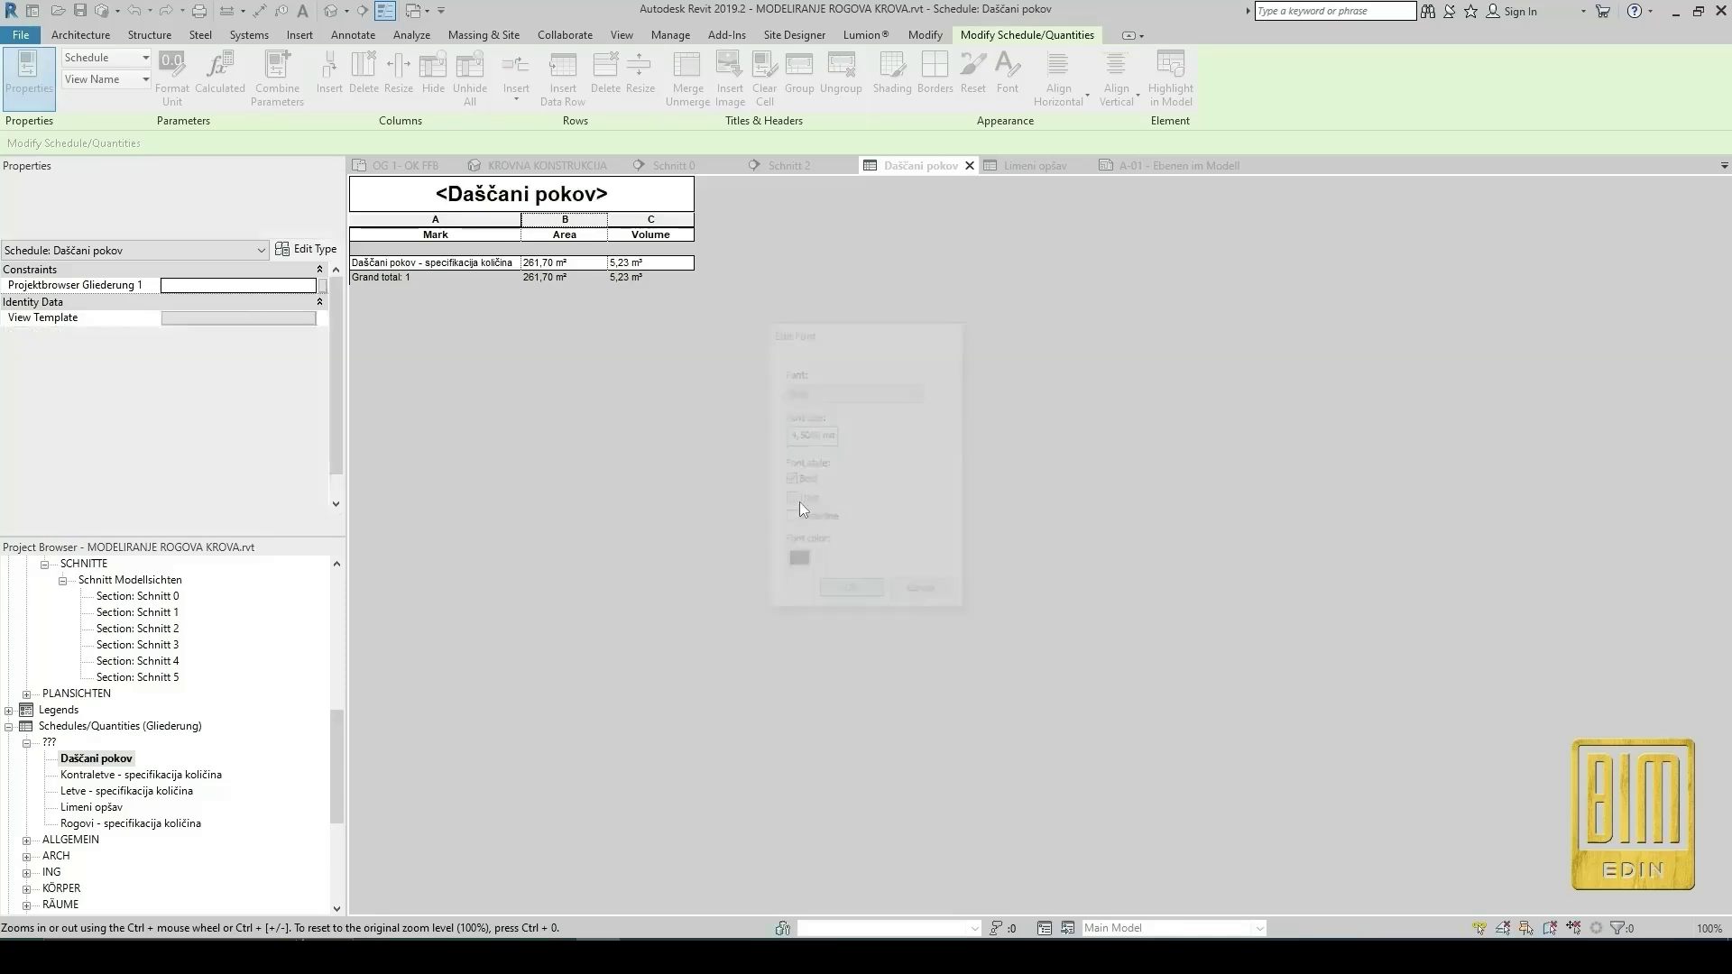
Set the font size of the Mark, Area and Volume columns in "Daščani pokov" to 3.8 mm.
click(440, 220)
click(574, 226)
drag(506, 222, 642, 225)
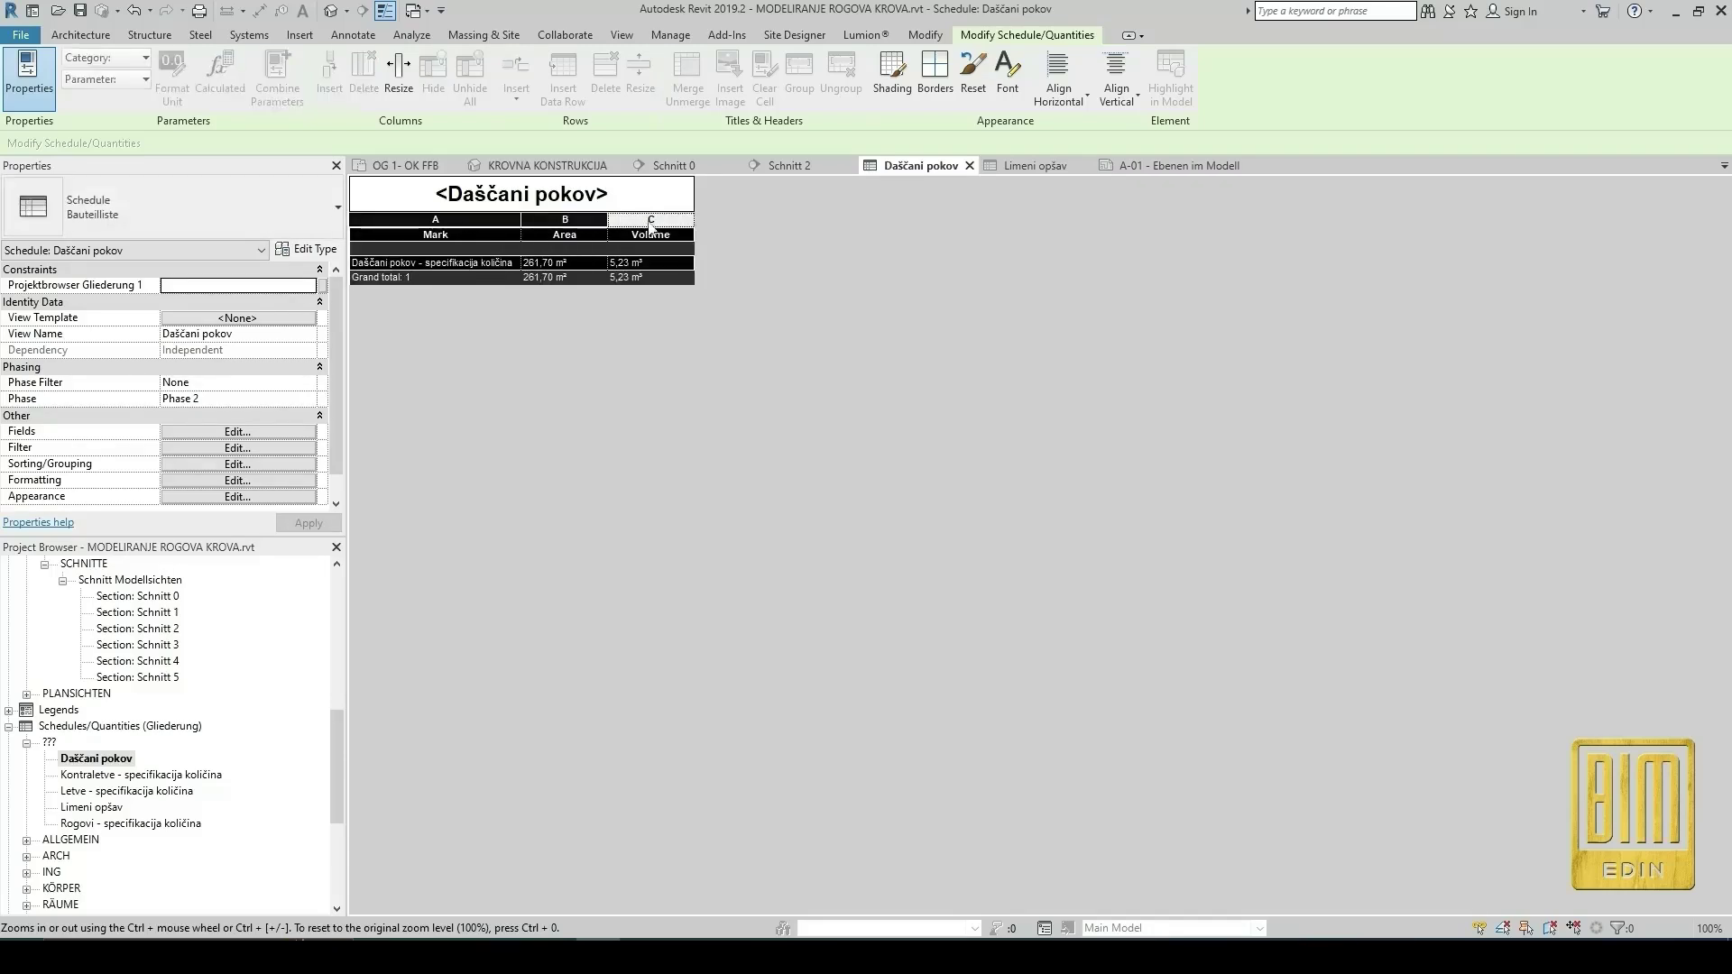
click(1007, 73)
click(805, 435)
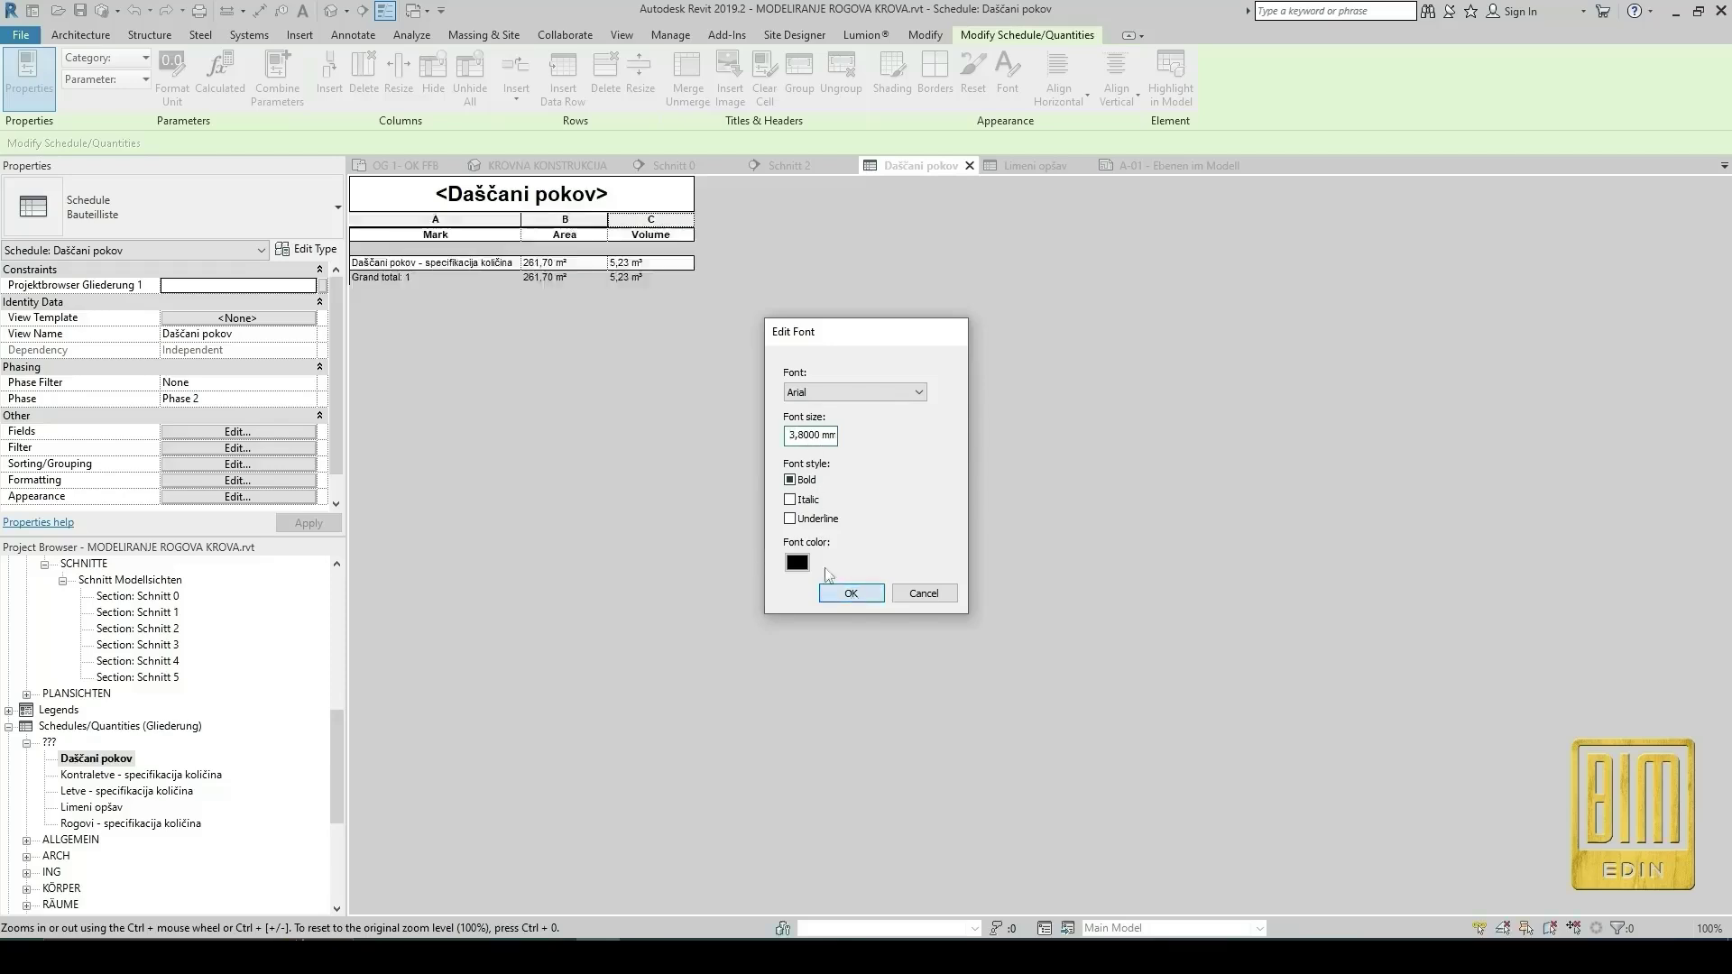
click(850, 592)
Open the "Kontraletve - specifikacija količina" schedule and set its title font size to 4.5 mm.
double_click(129, 776)
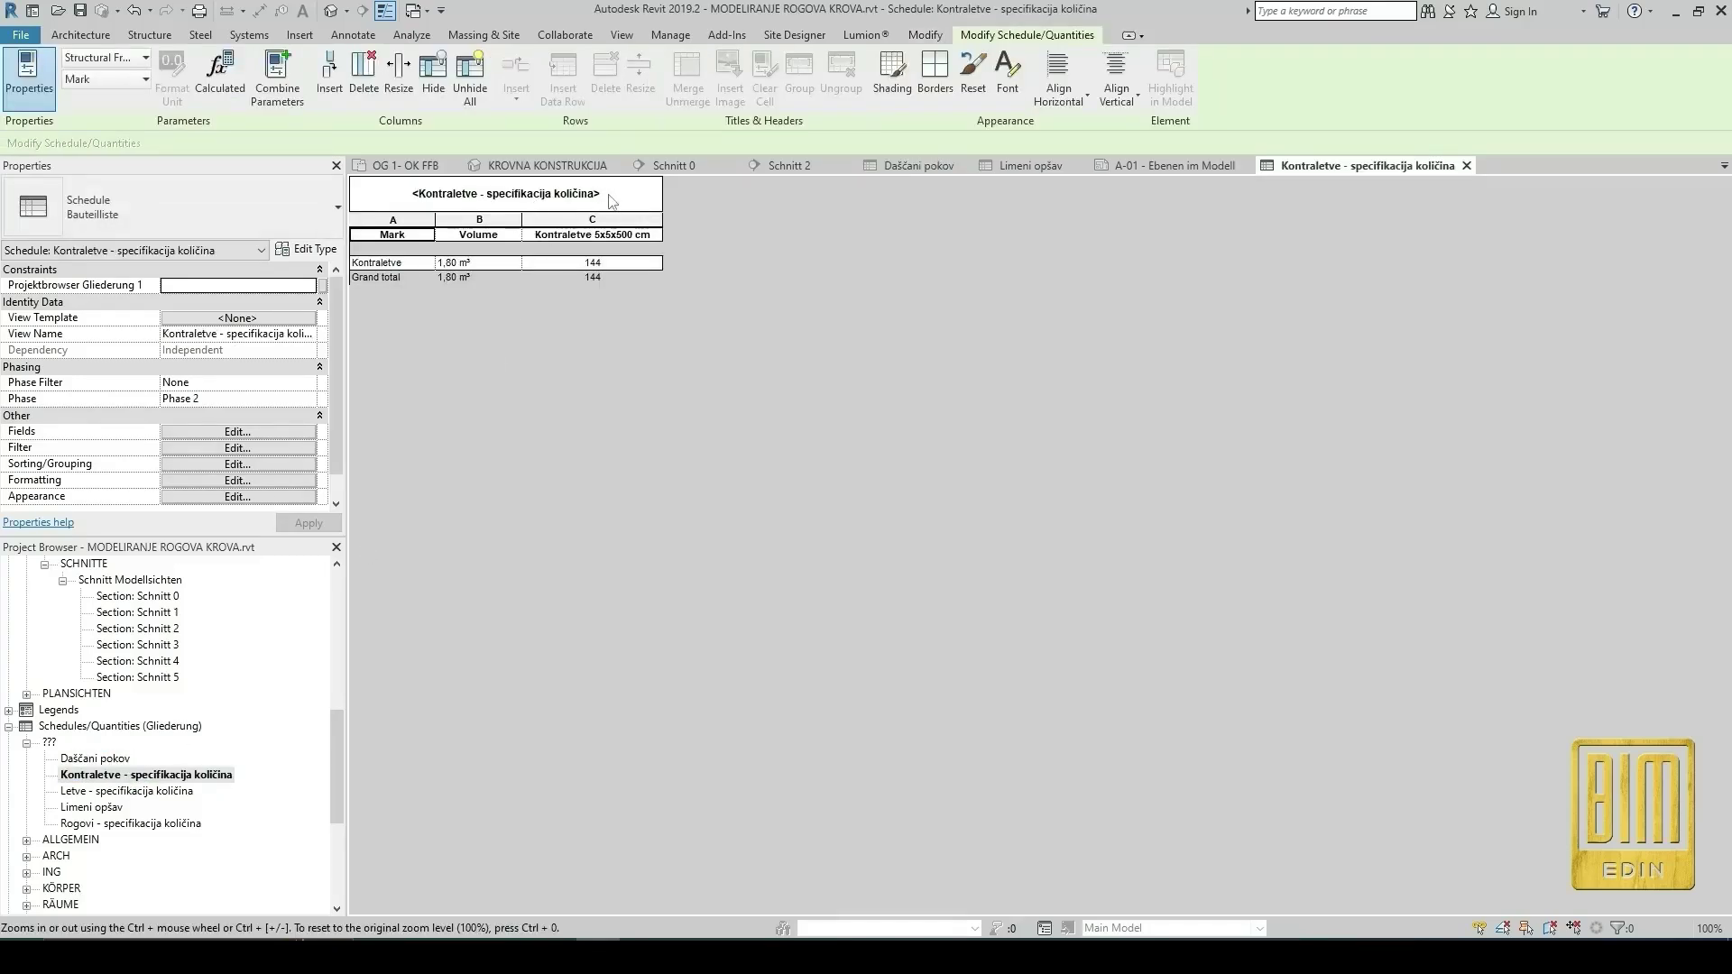
click(610, 201)
click(1008, 72)
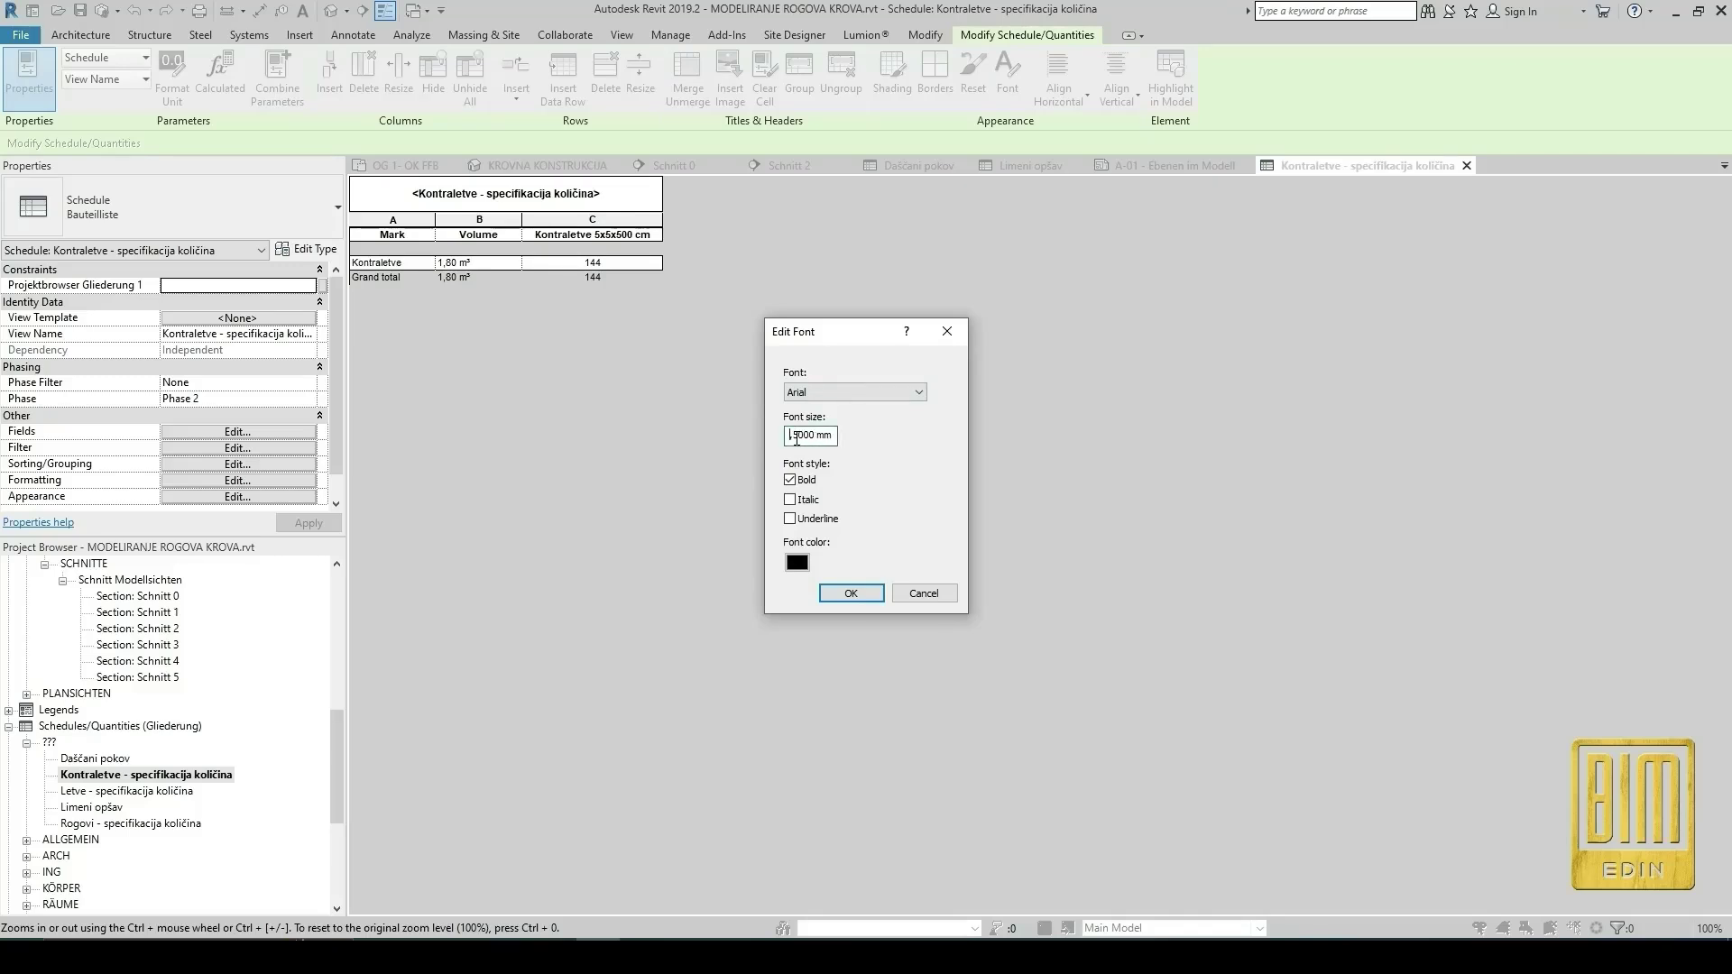
click(851, 594)
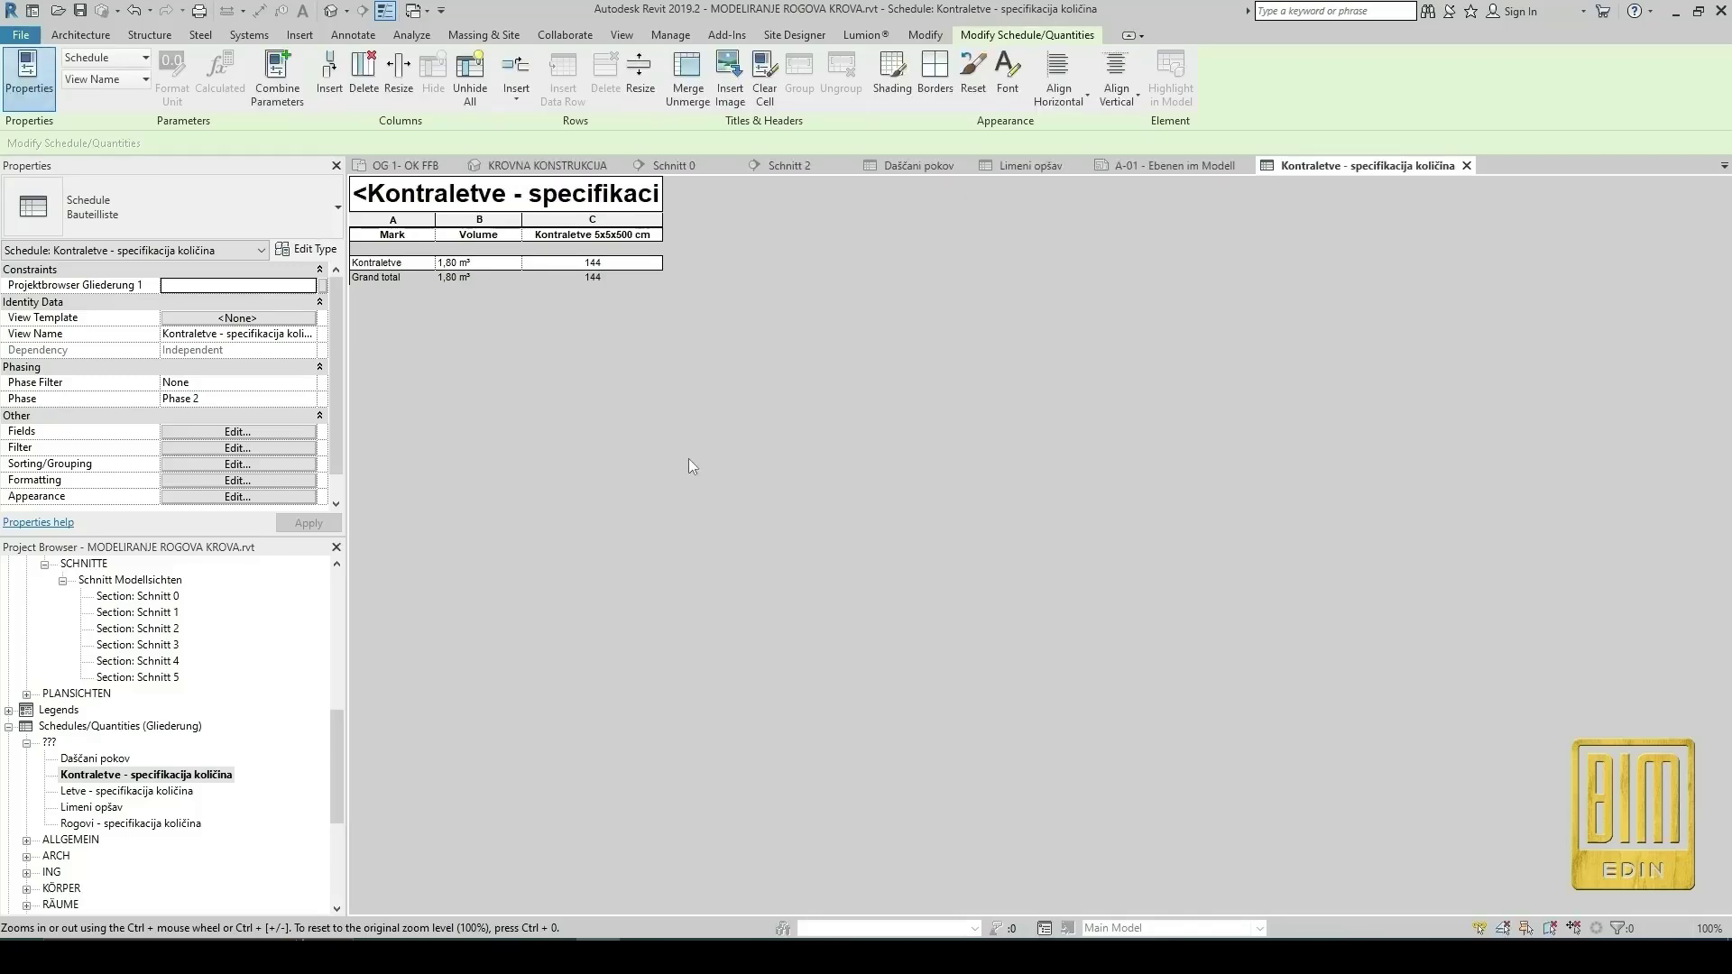
click(1008, 72)
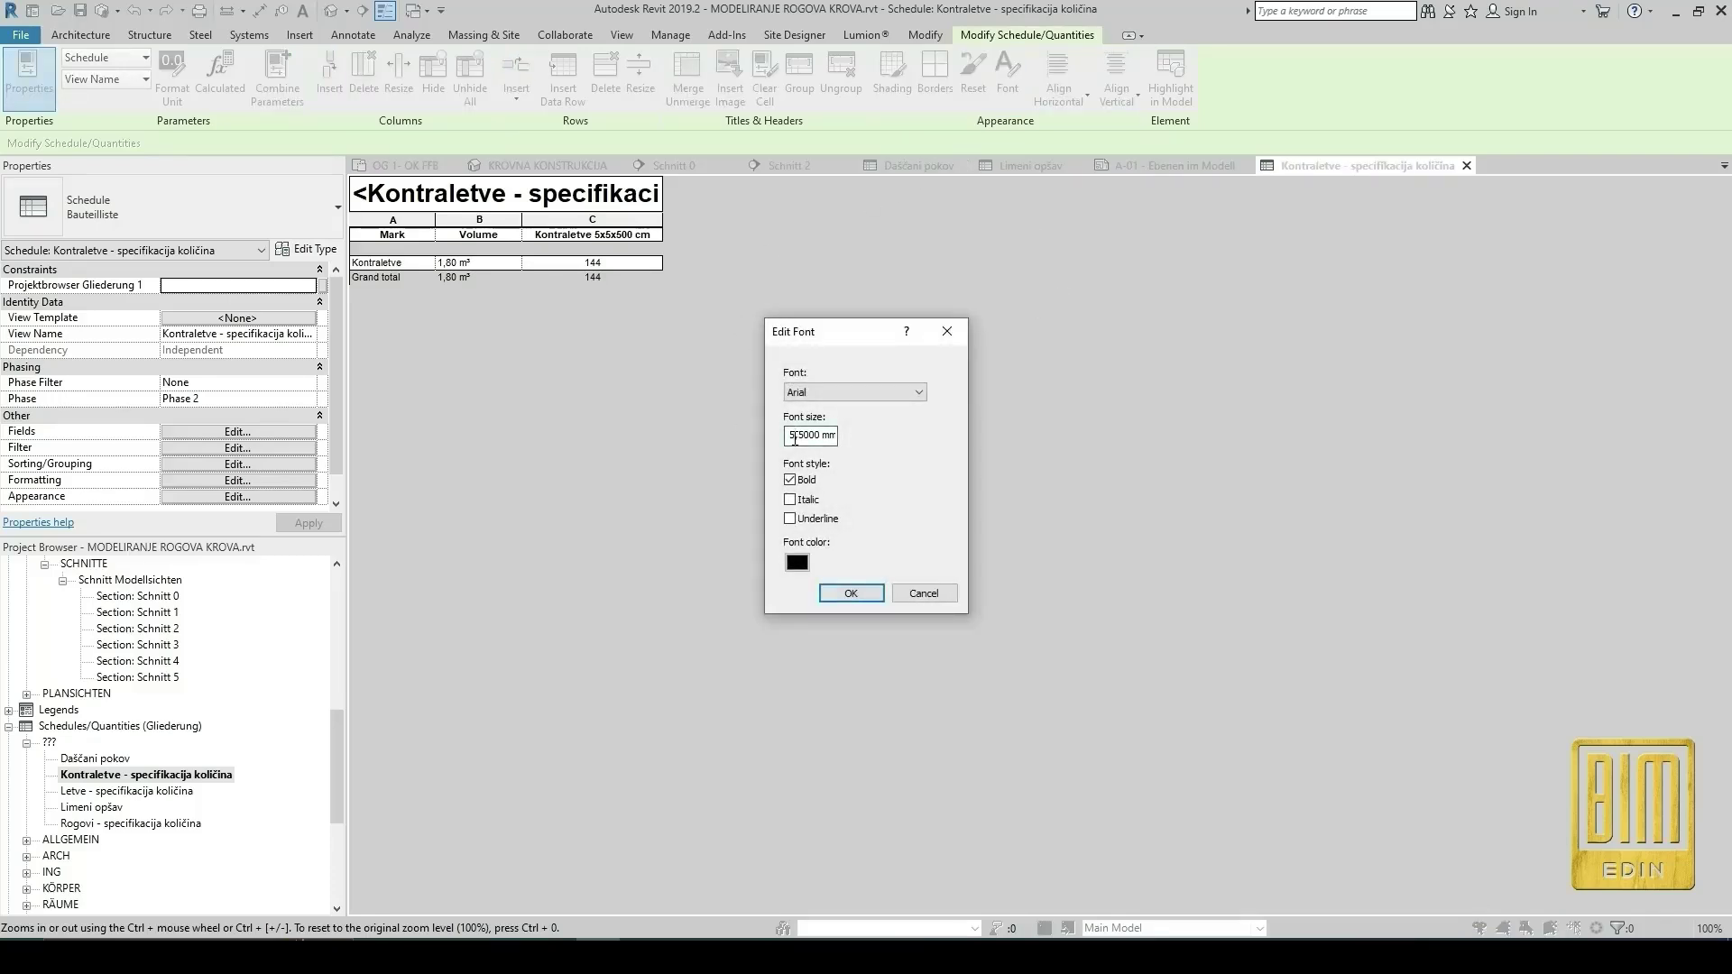
text(4)
click(851, 592)
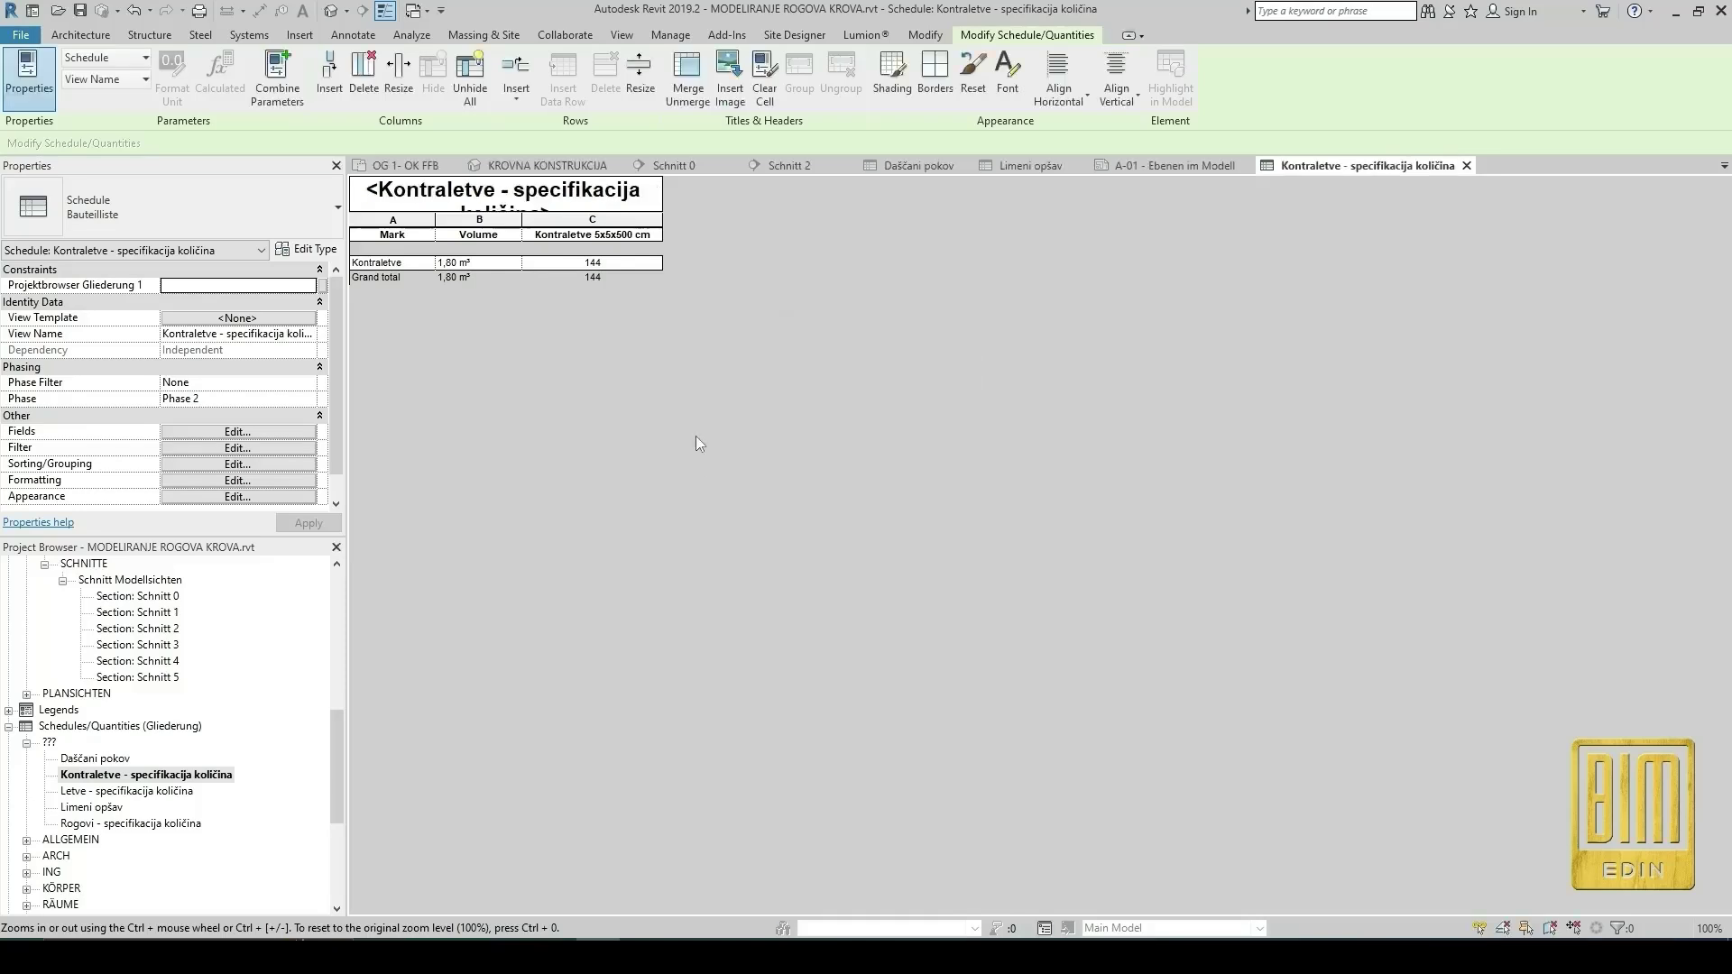
Enlarge the font of the Mark, Volume and Kontraletve 5x5x500 cm columns to match the "Daščani pokov" columns.
click(429, 234)
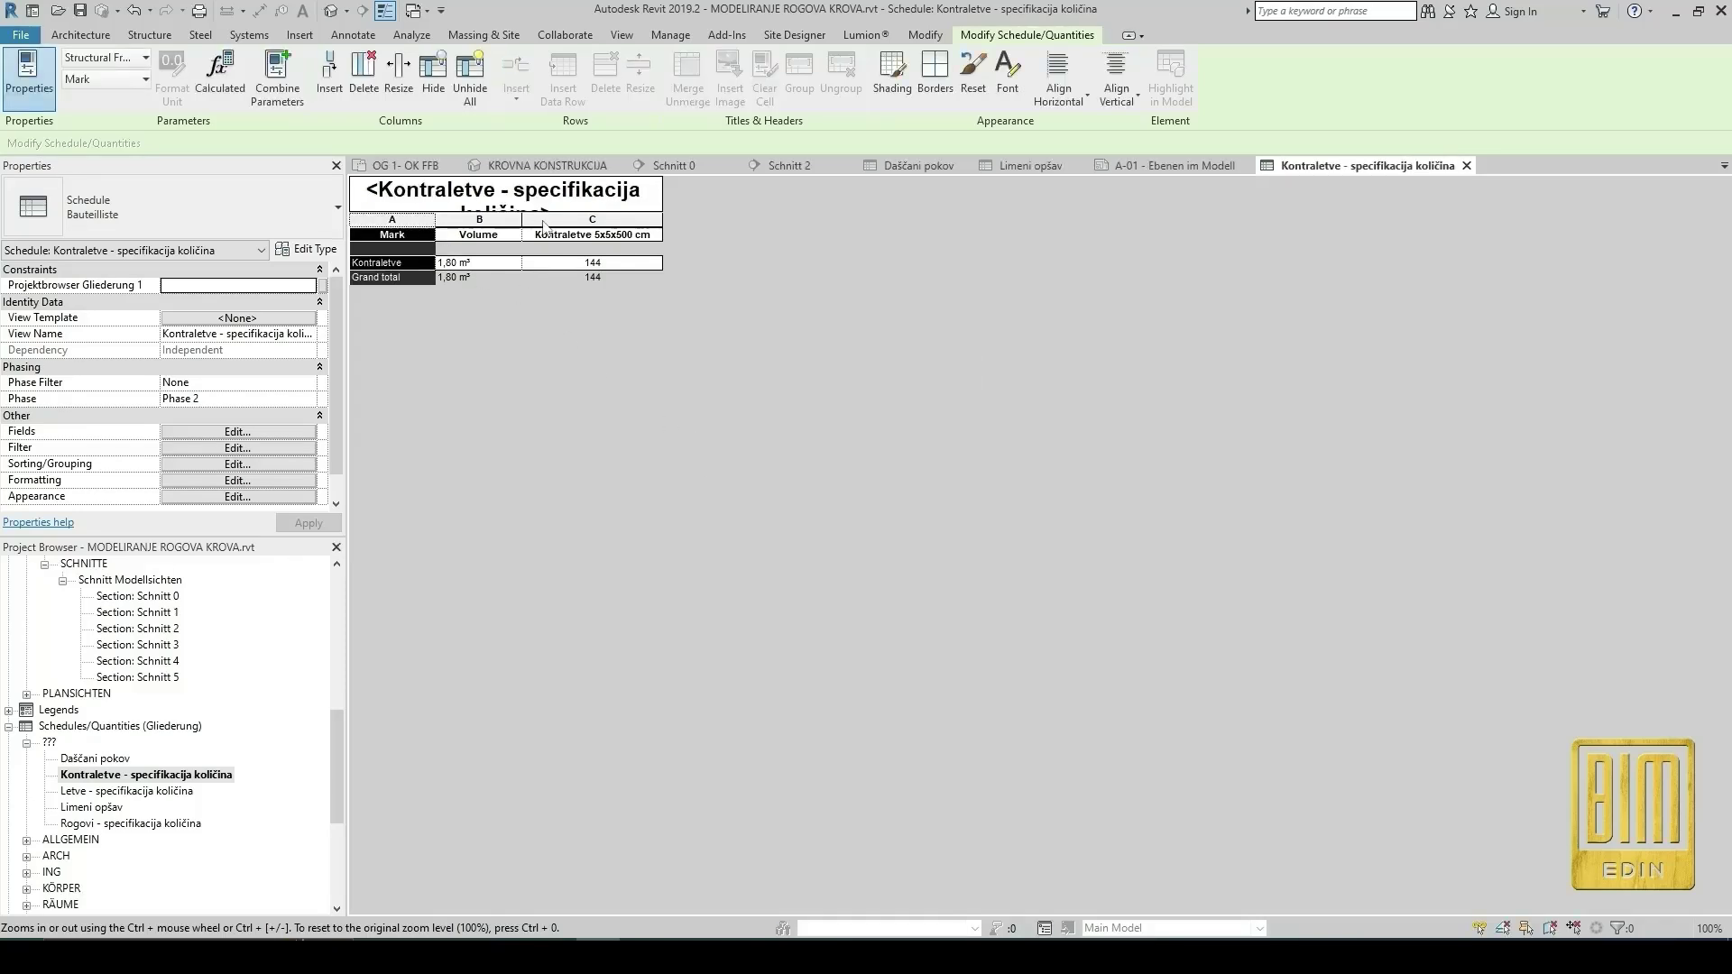
shift+click(597, 225)
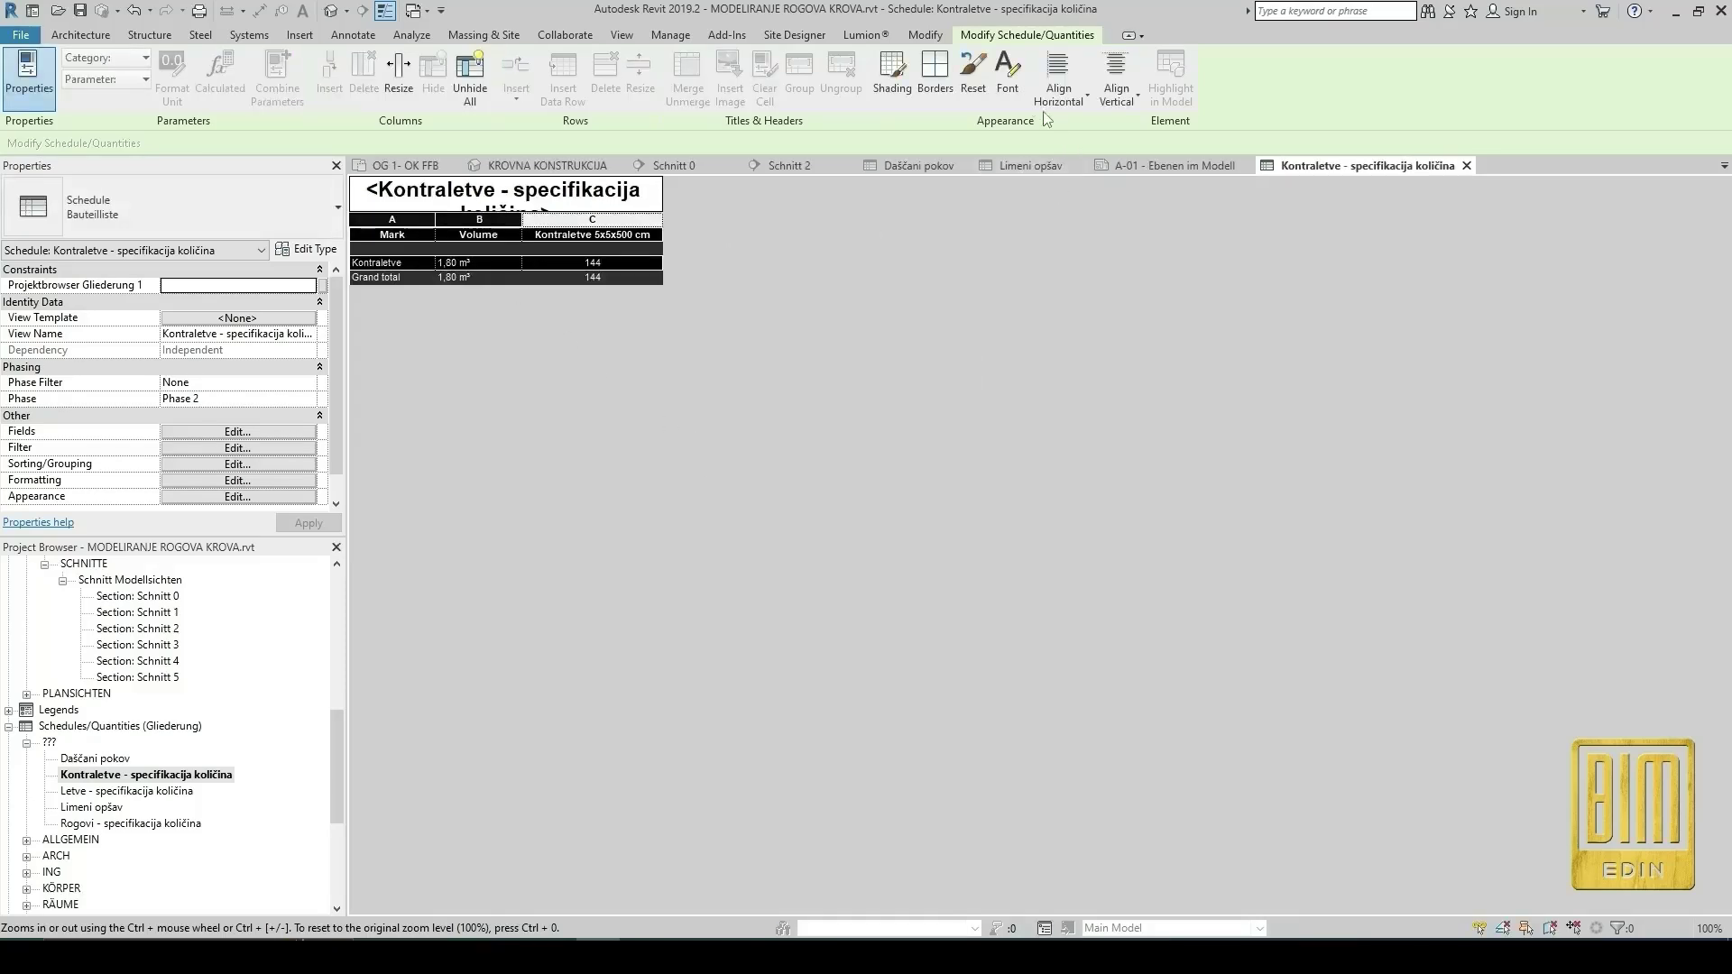
click(1008, 72)
click(802, 436)
drag(795, 437, 772, 443)
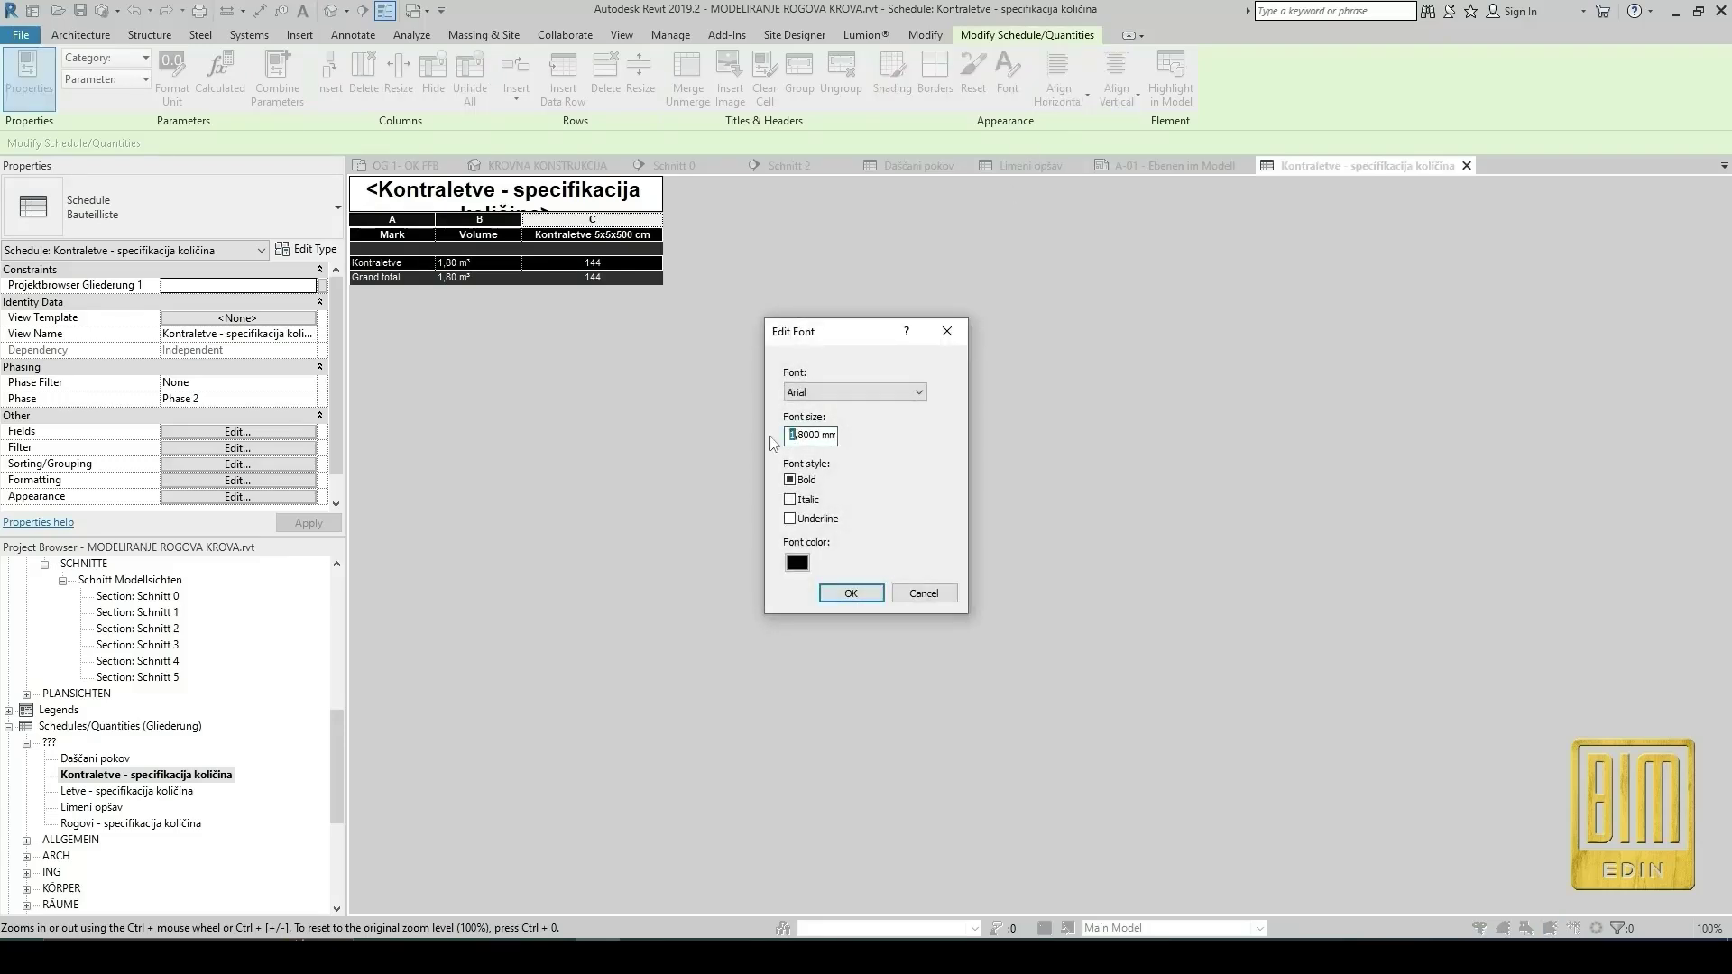
click(851, 593)
Open the "Letve - specifikacija količina" schedule and set its title font size to 4.5 mm.
double_click(129, 793)
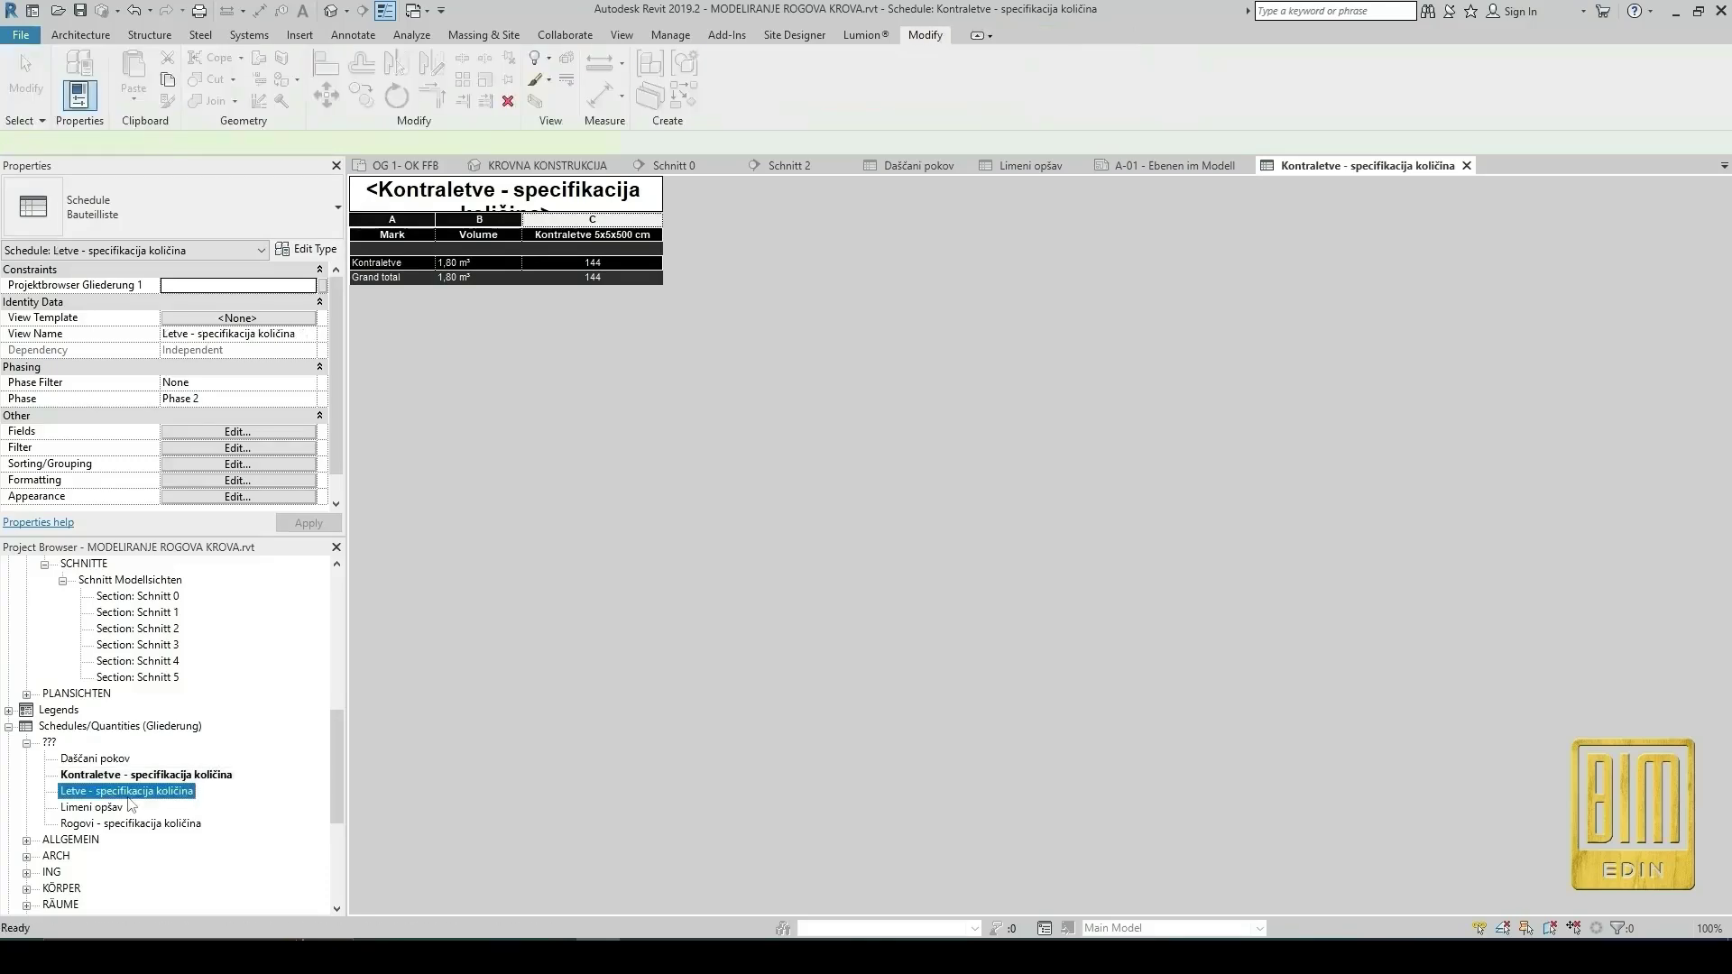
double_click(92, 761)
double_click(98, 776)
click(107, 792)
double_click(107, 794)
click(612, 201)
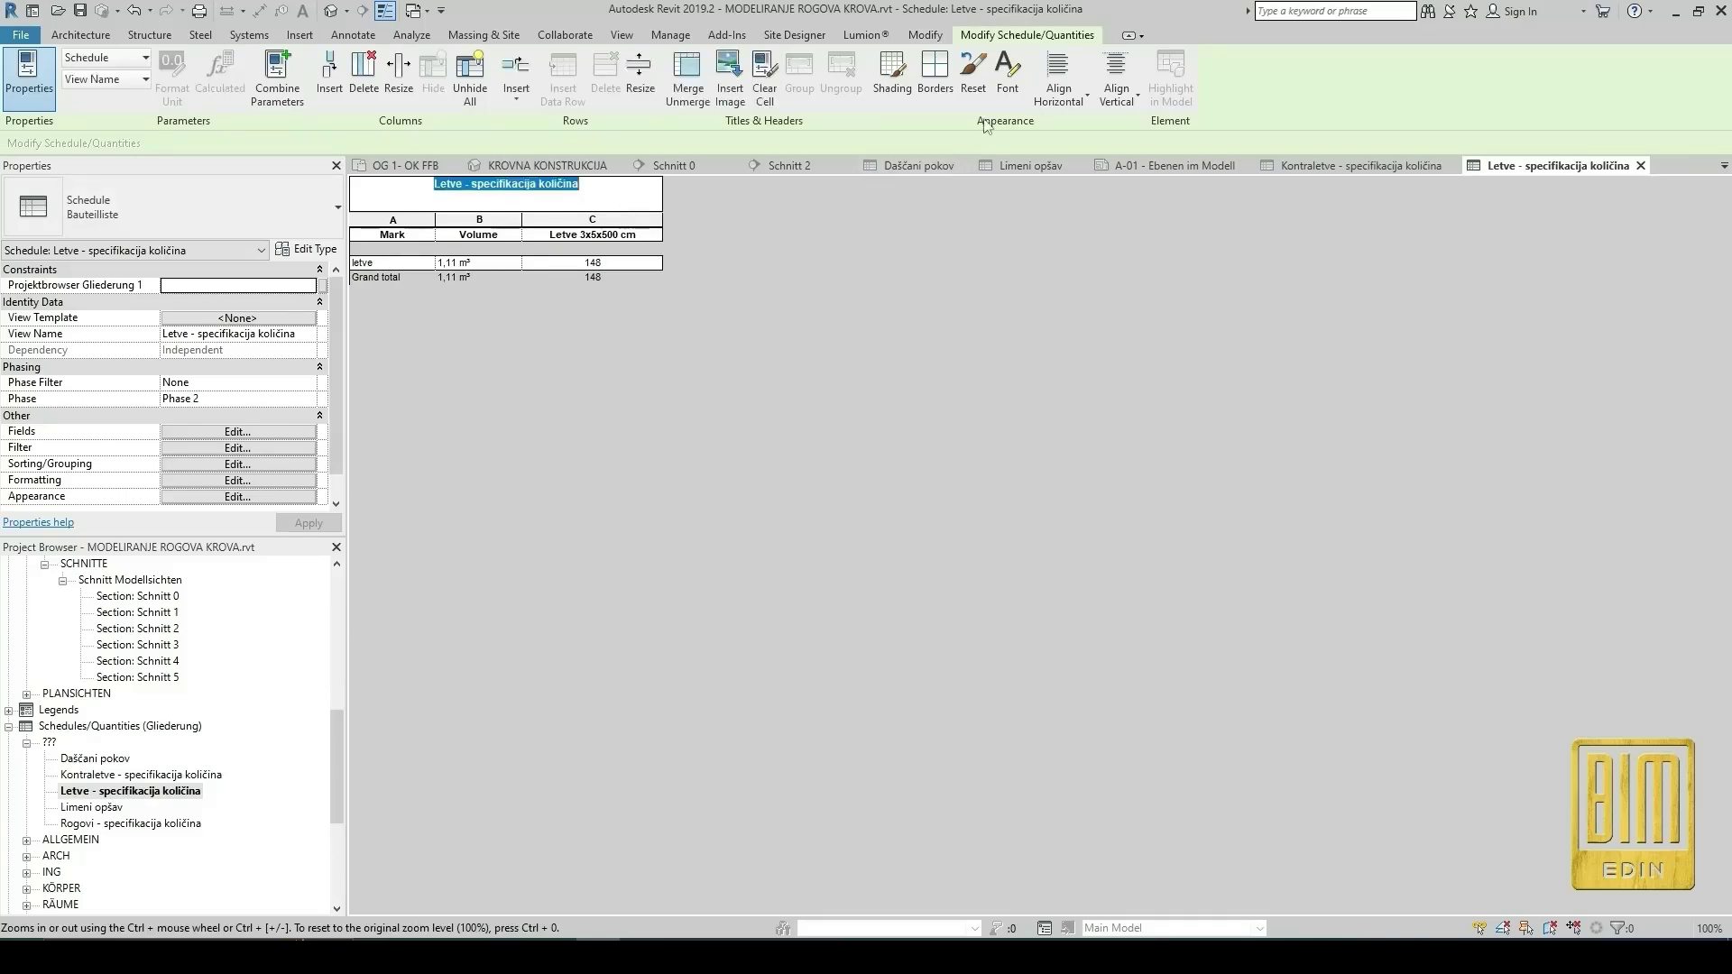
click(1008, 67)
click(795, 435)
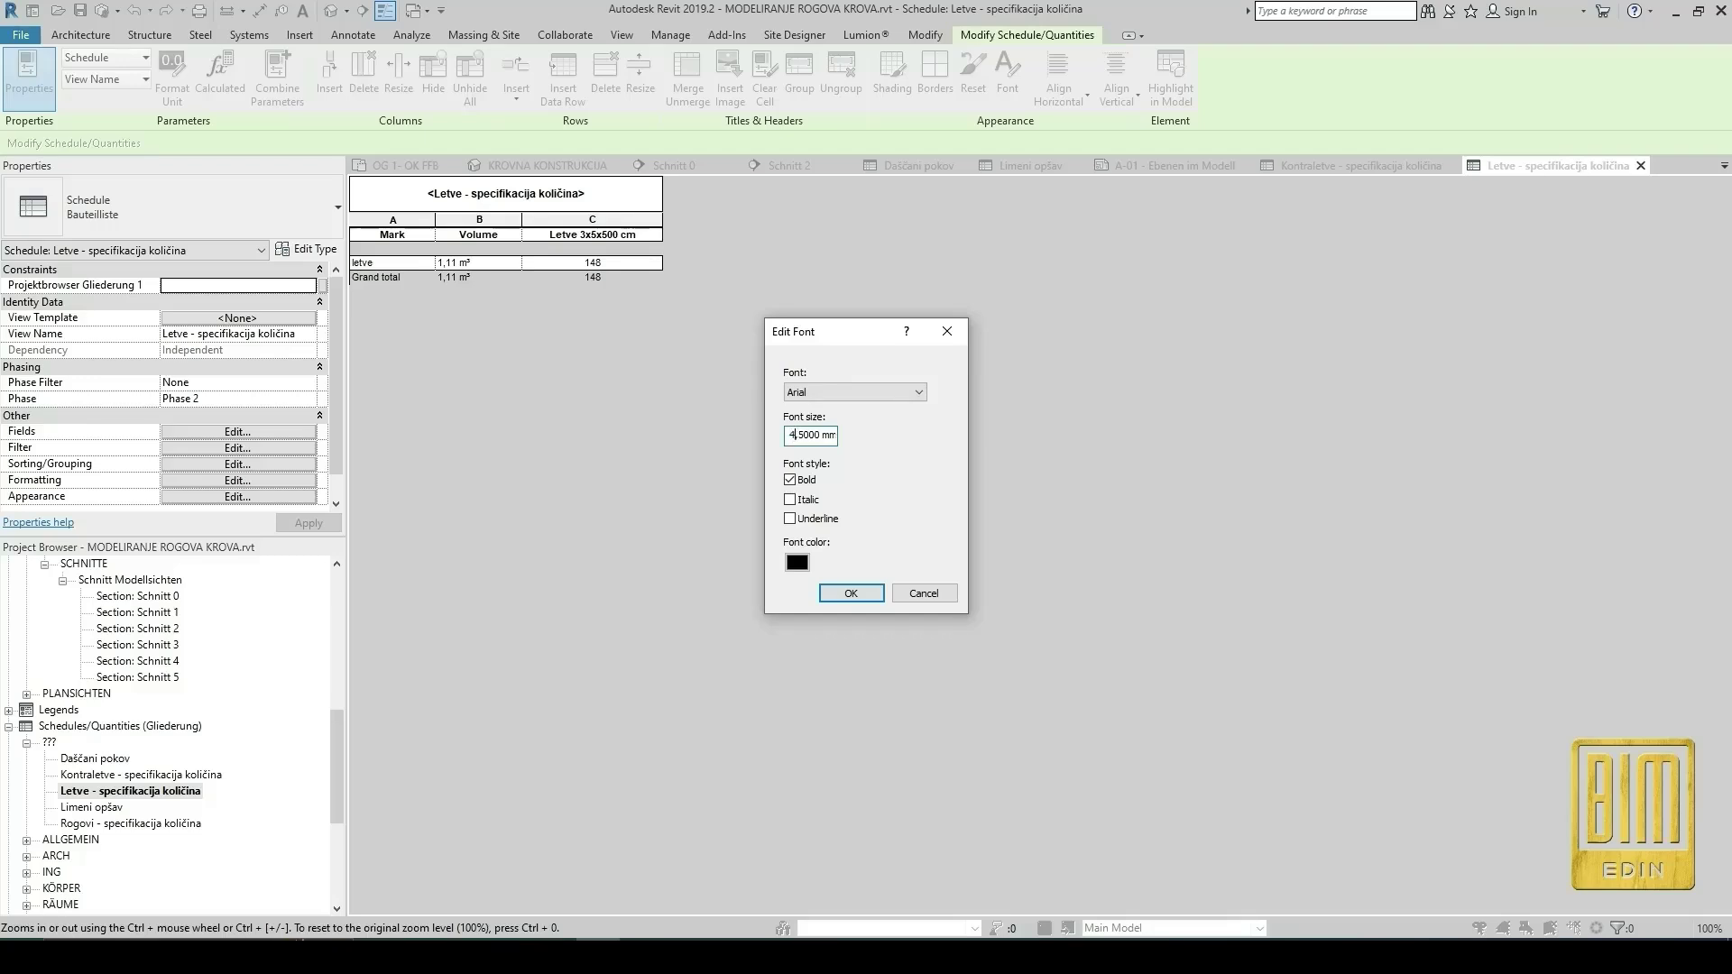
click(851, 591)
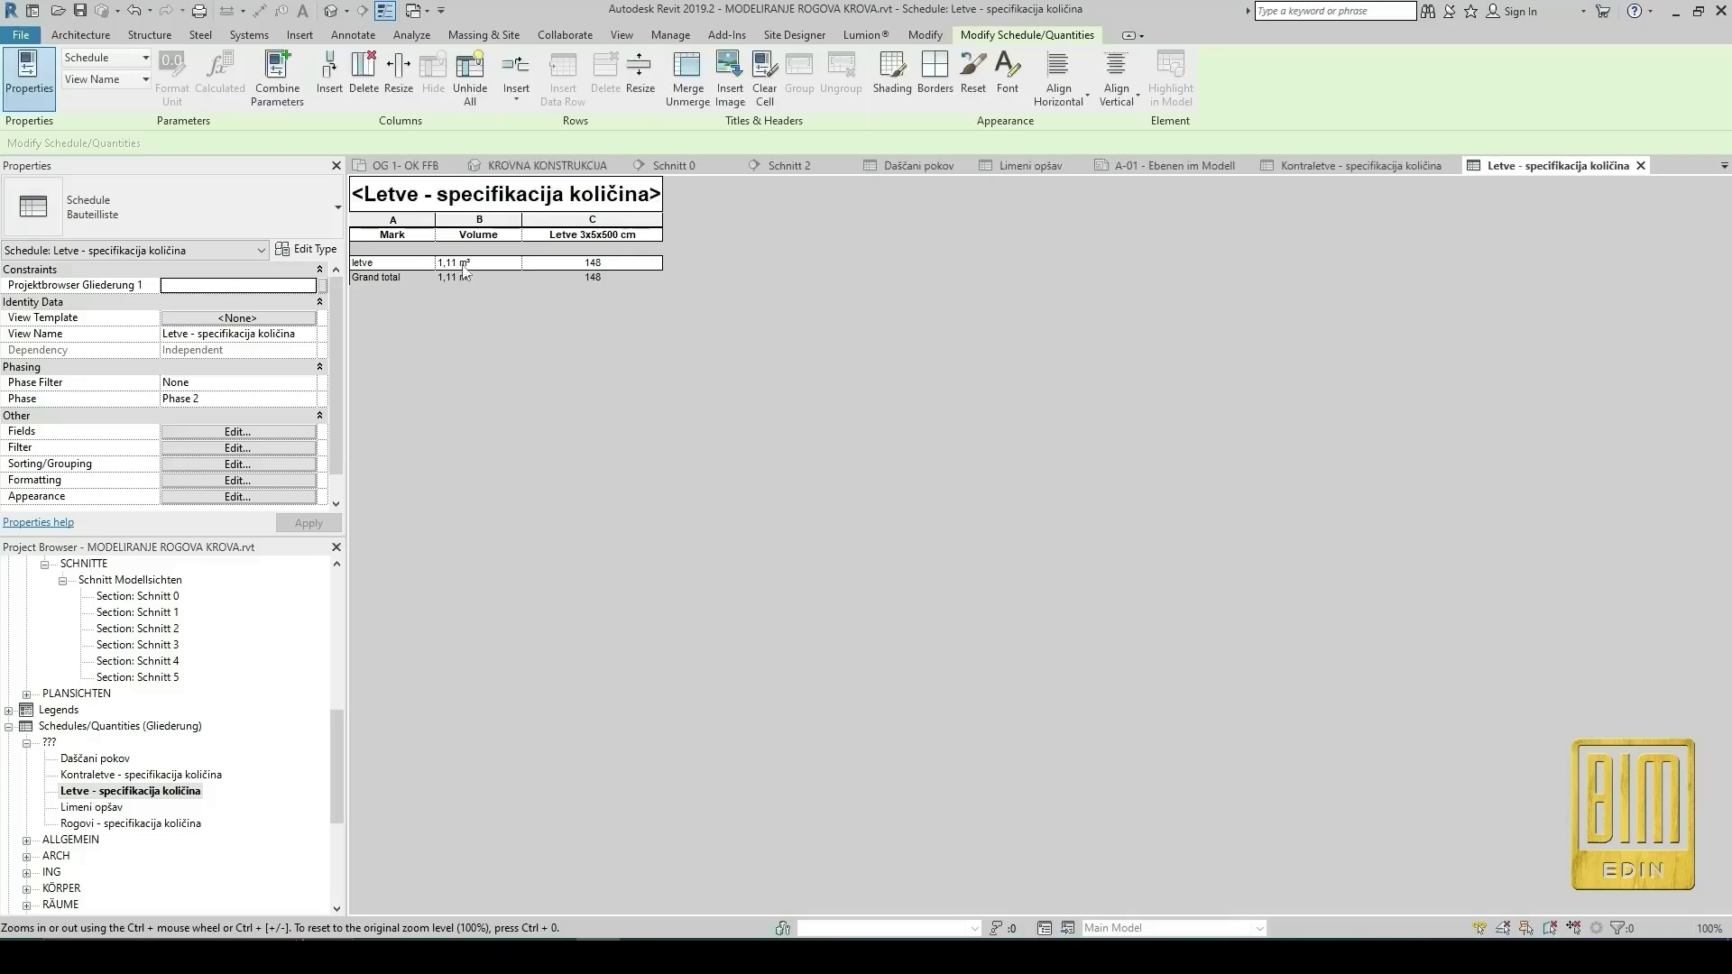
Enlarge the font of the Mark, Volume and Letve 3x5x500 cm columns to match the other schedules.
click(411, 221)
shift+click(619, 221)
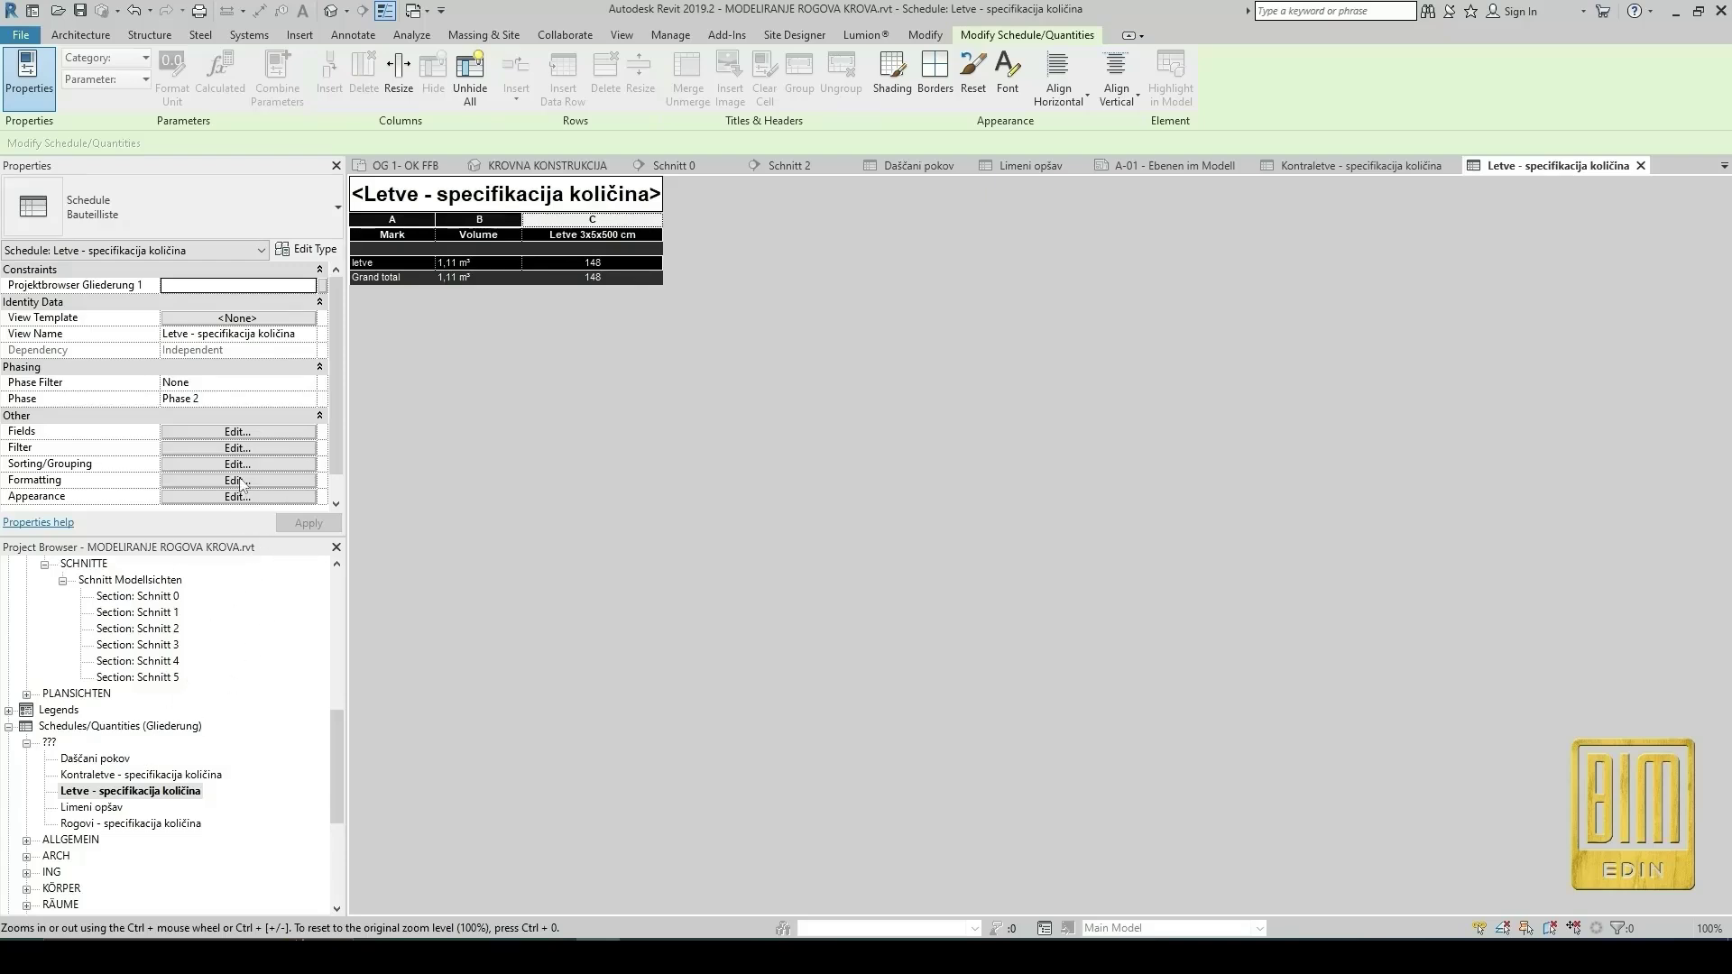
click(1007, 72)
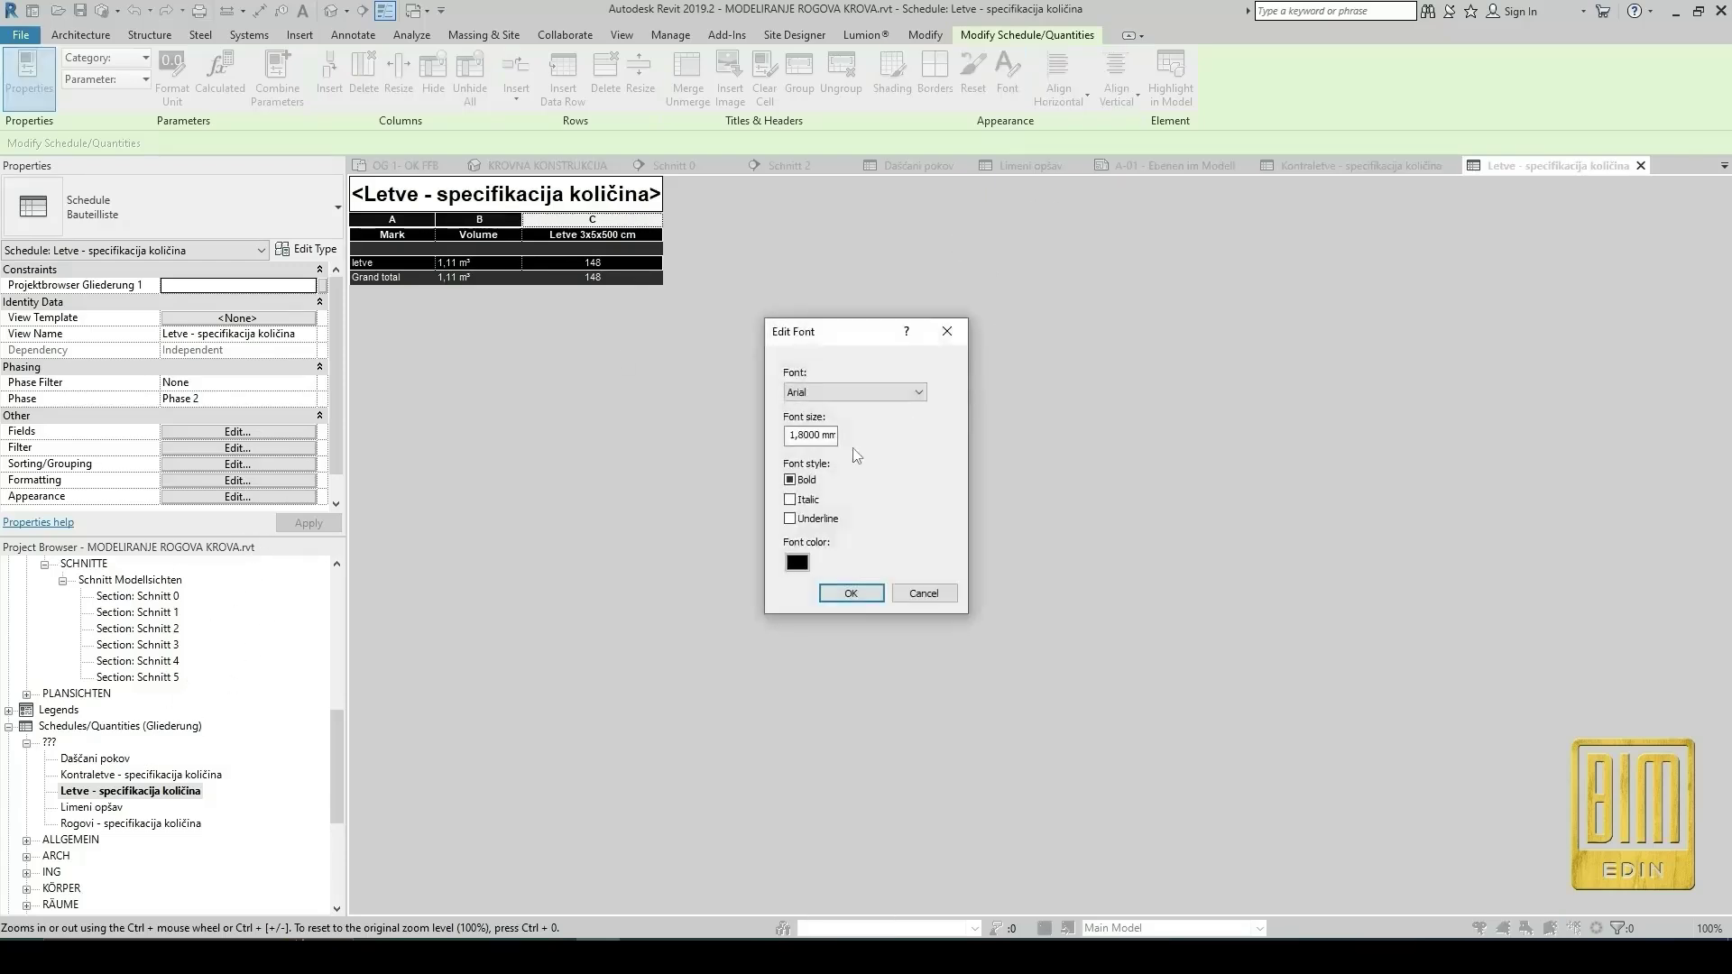
click(794, 435)
click(850, 592)
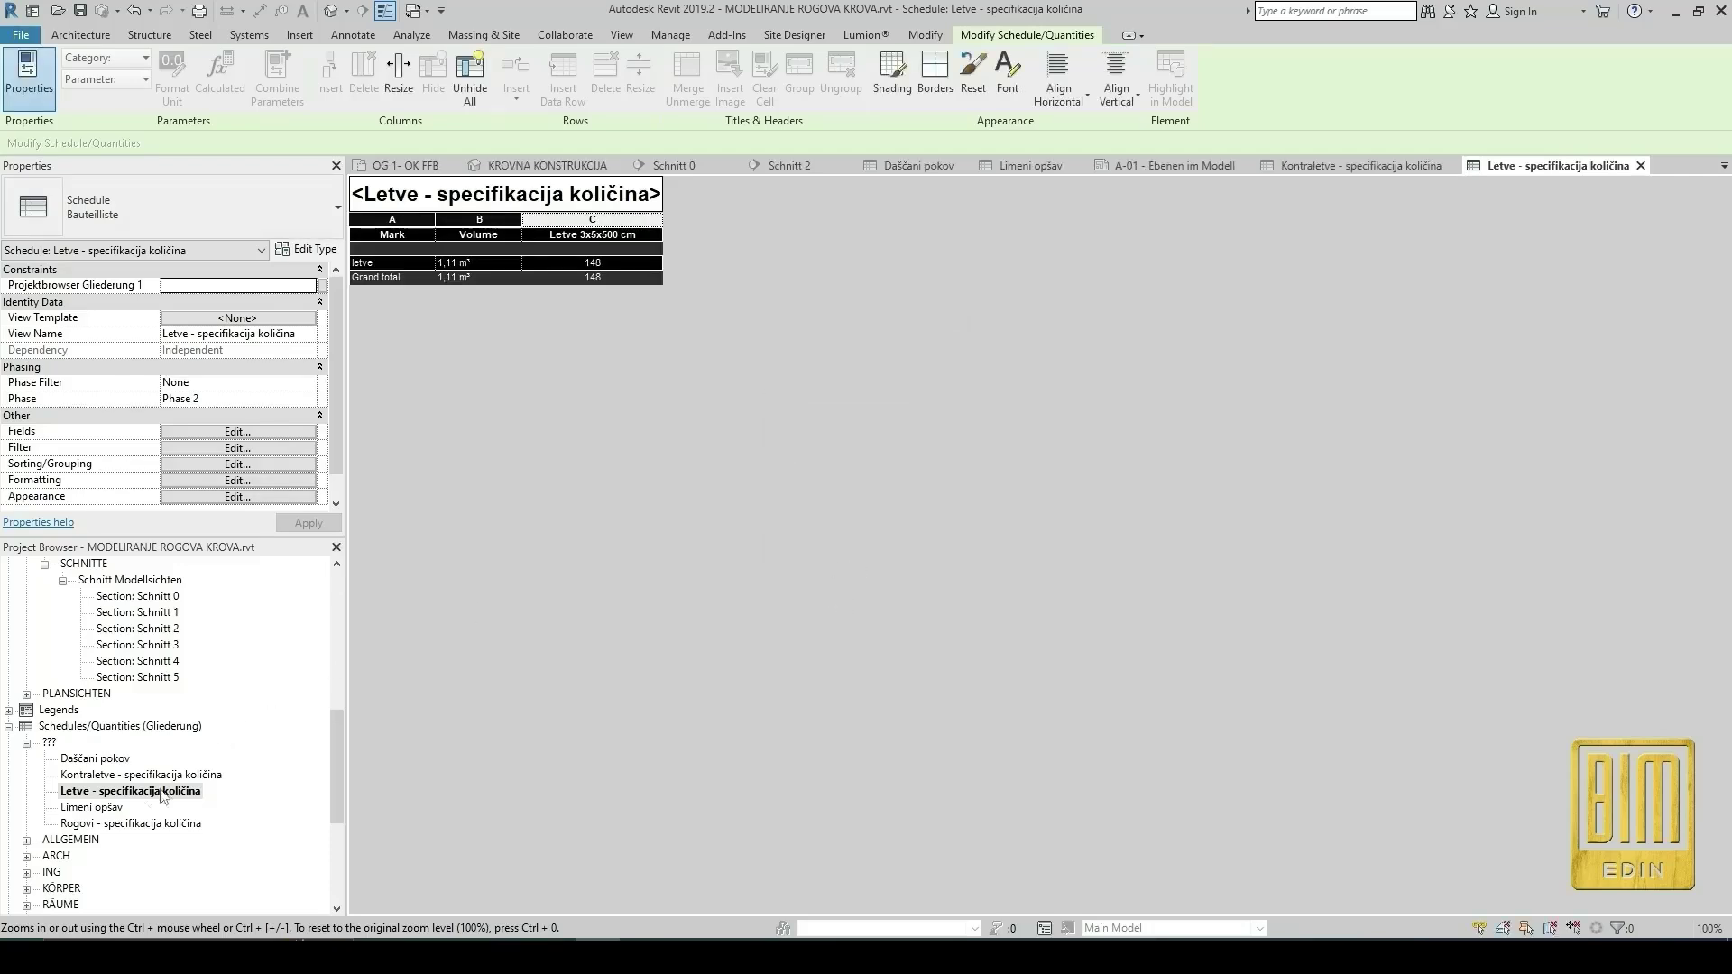
Open the "Limeni opšav" schedule and enlarge its title font to match the "Letve - specifikacija količina" title.
double_click(105, 810)
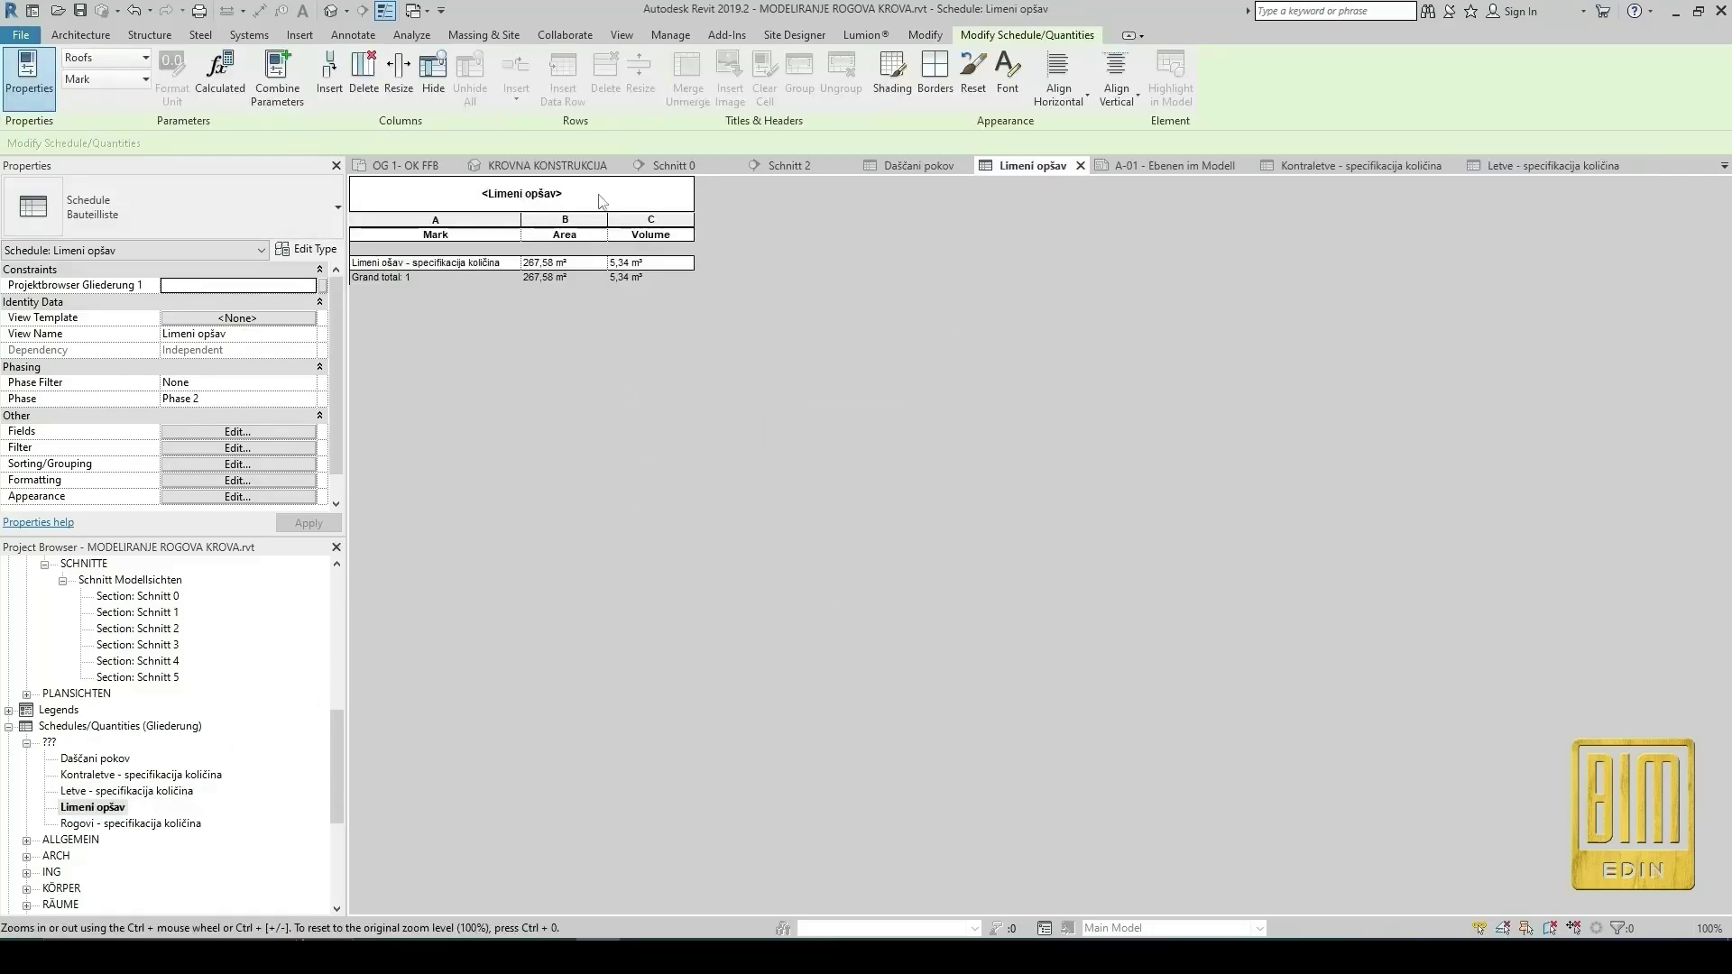
click(595, 202)
click(1008, 72)
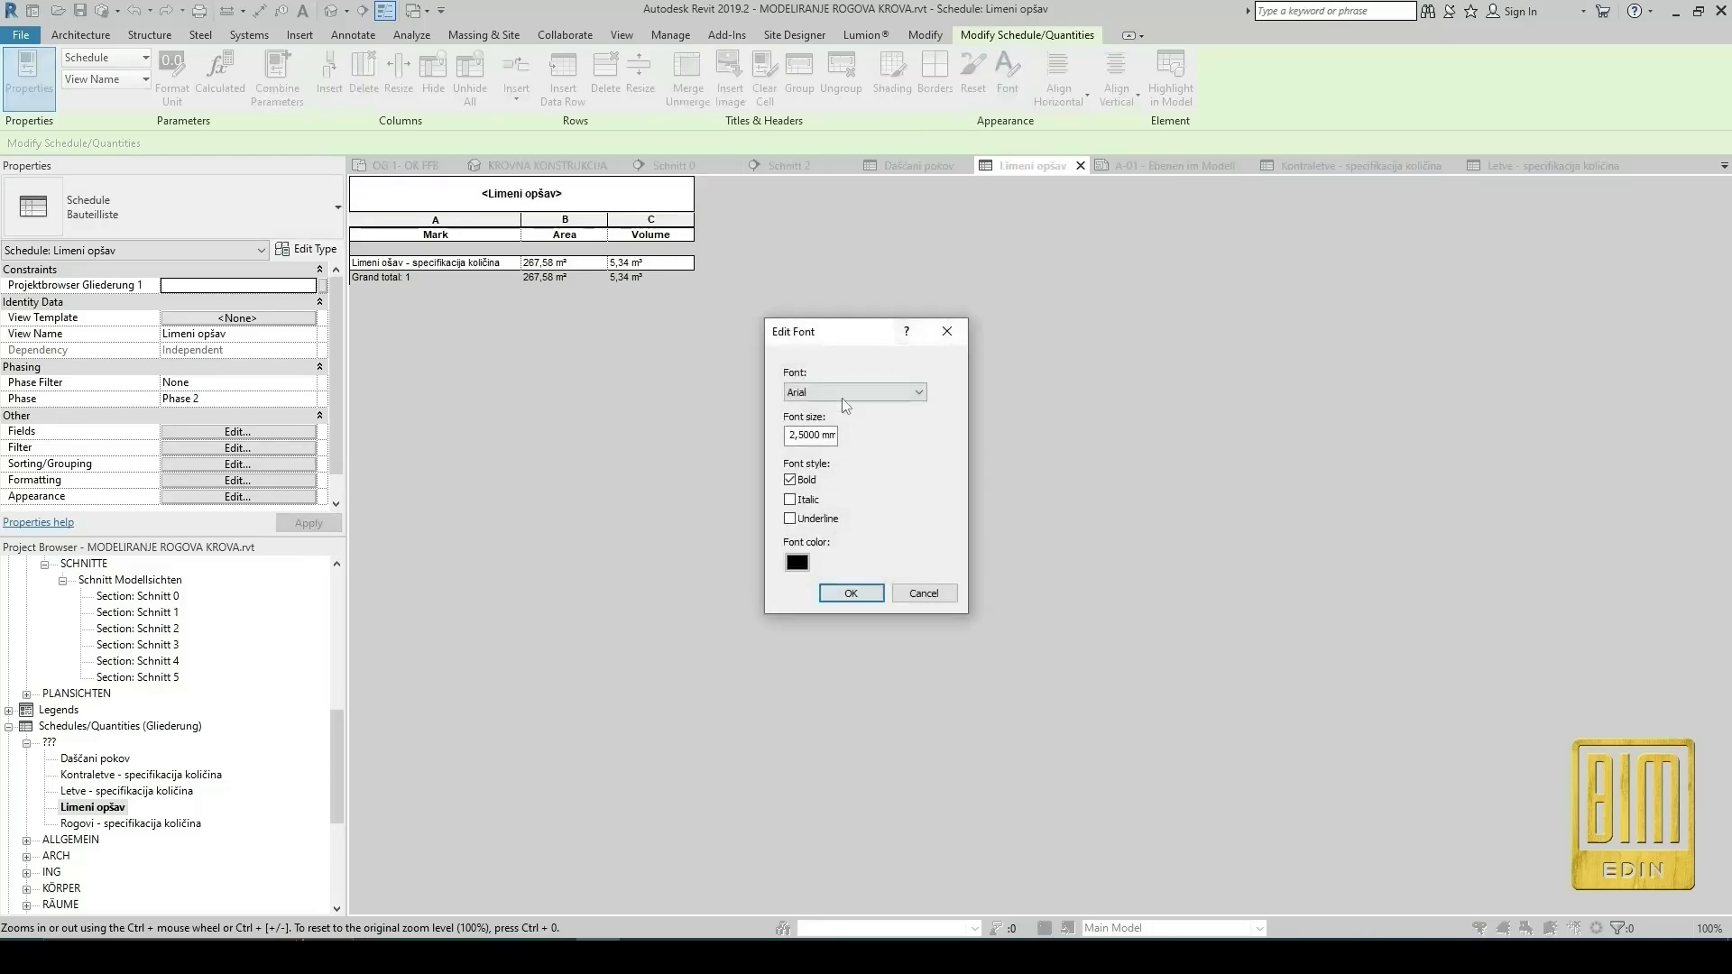
click(794, 436)
click(850, 593)
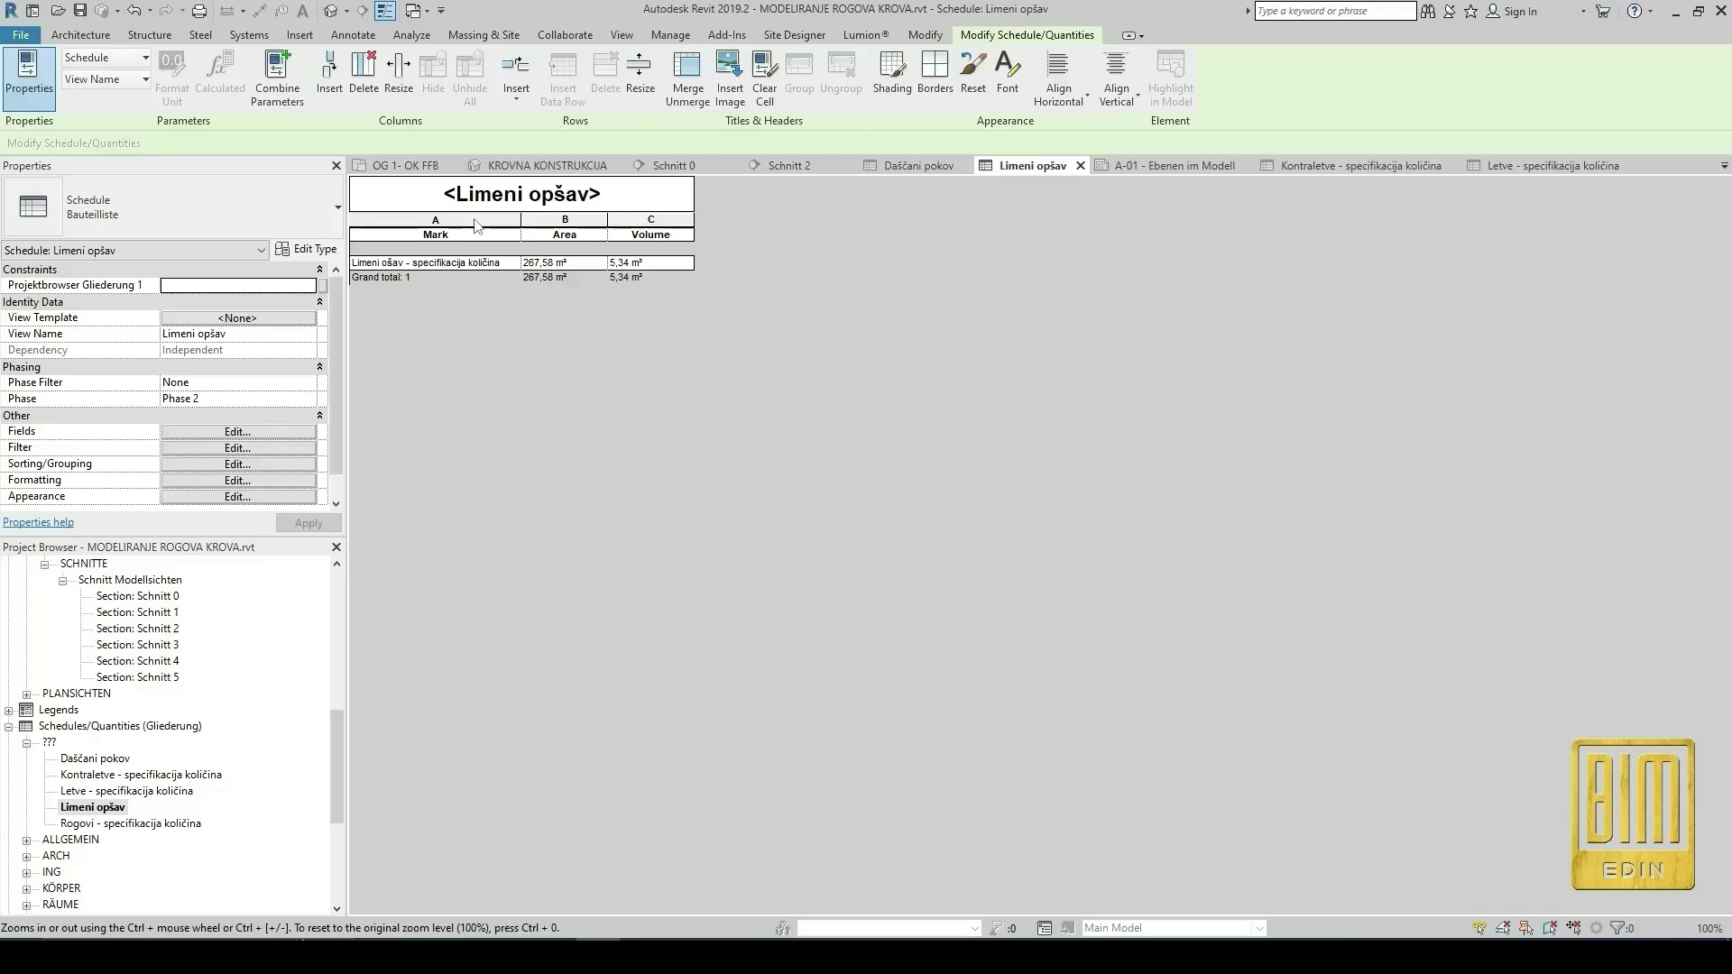
Enlarge the font of the Mark, Area and Volume columns in "Limeni opšav" to match the other schedules.
click(435, 235)
shift+click(672, 228)
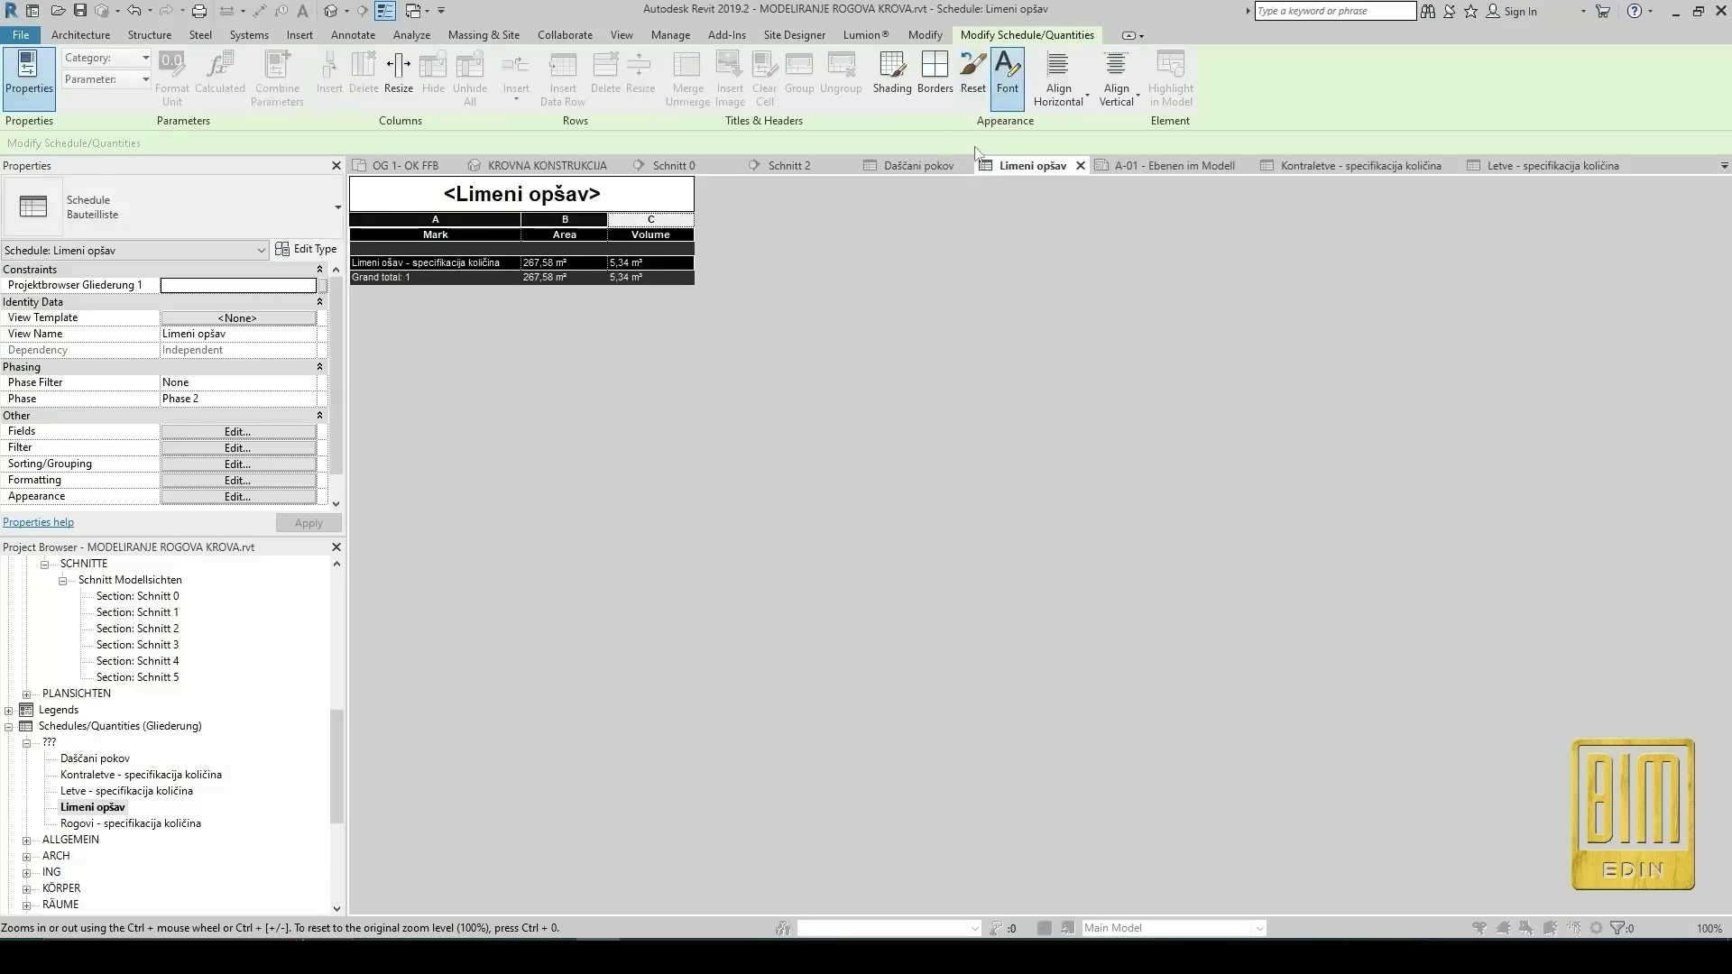
click(1007, 72)
click(797, 437)
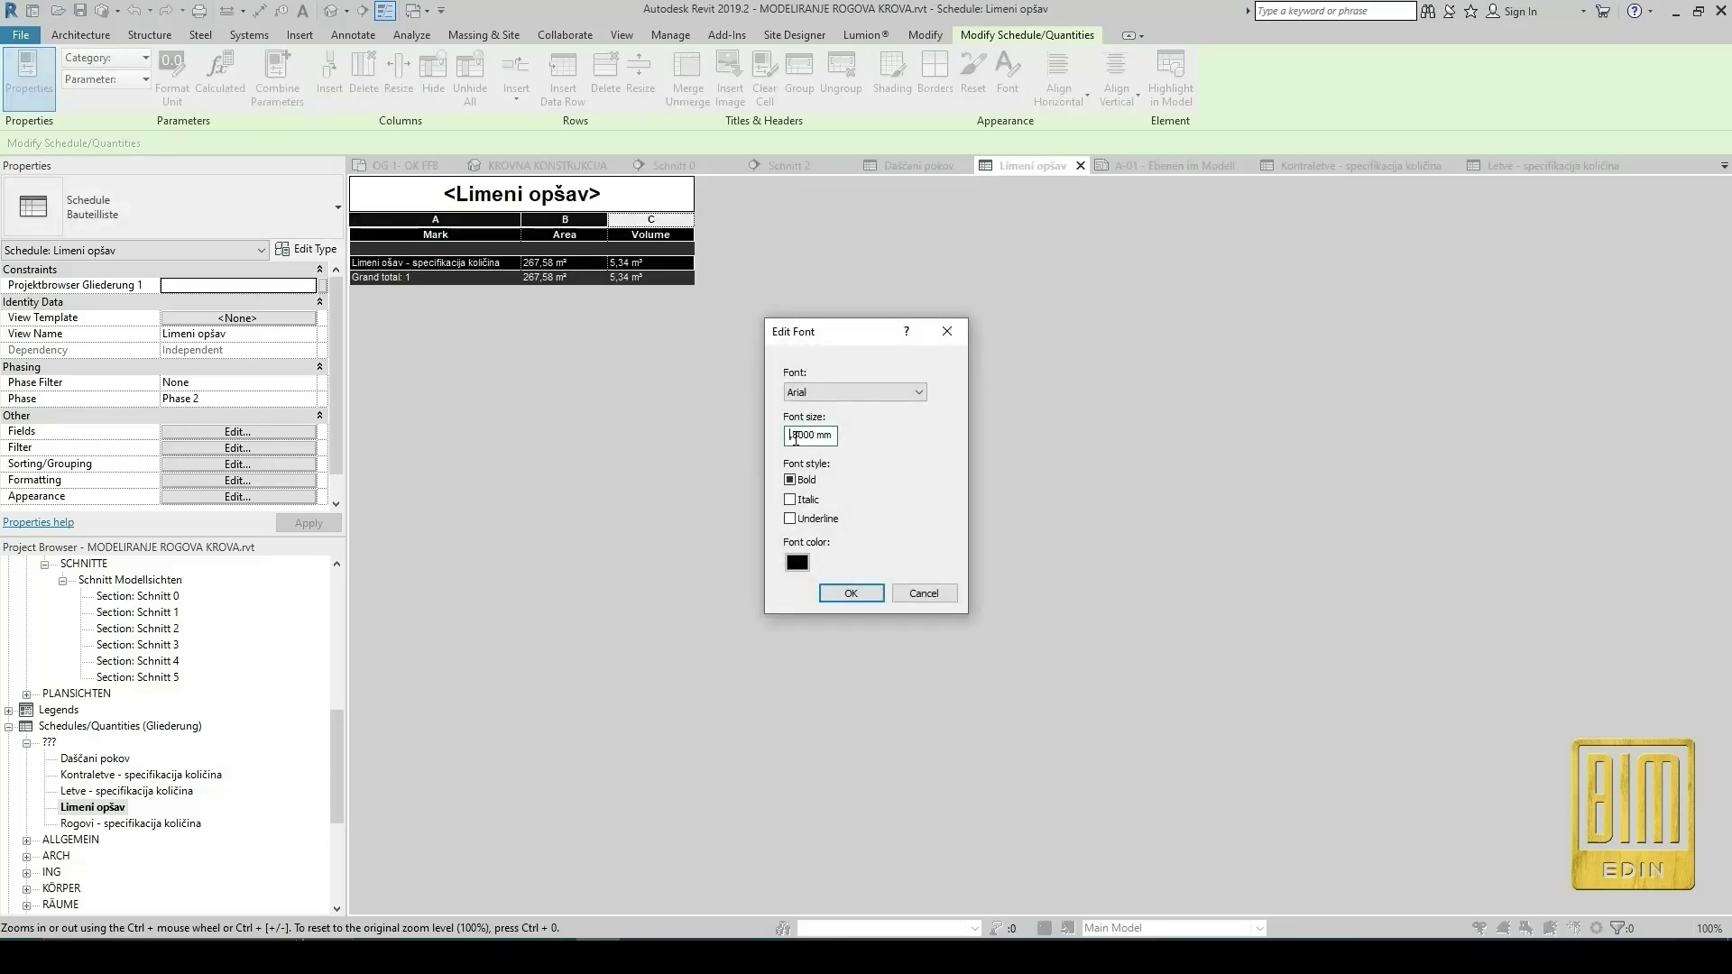
click(851, 593)
Open the "Rogovi - specifikacija količina" schedule and enlarge its title font.
double_click(131, 822)
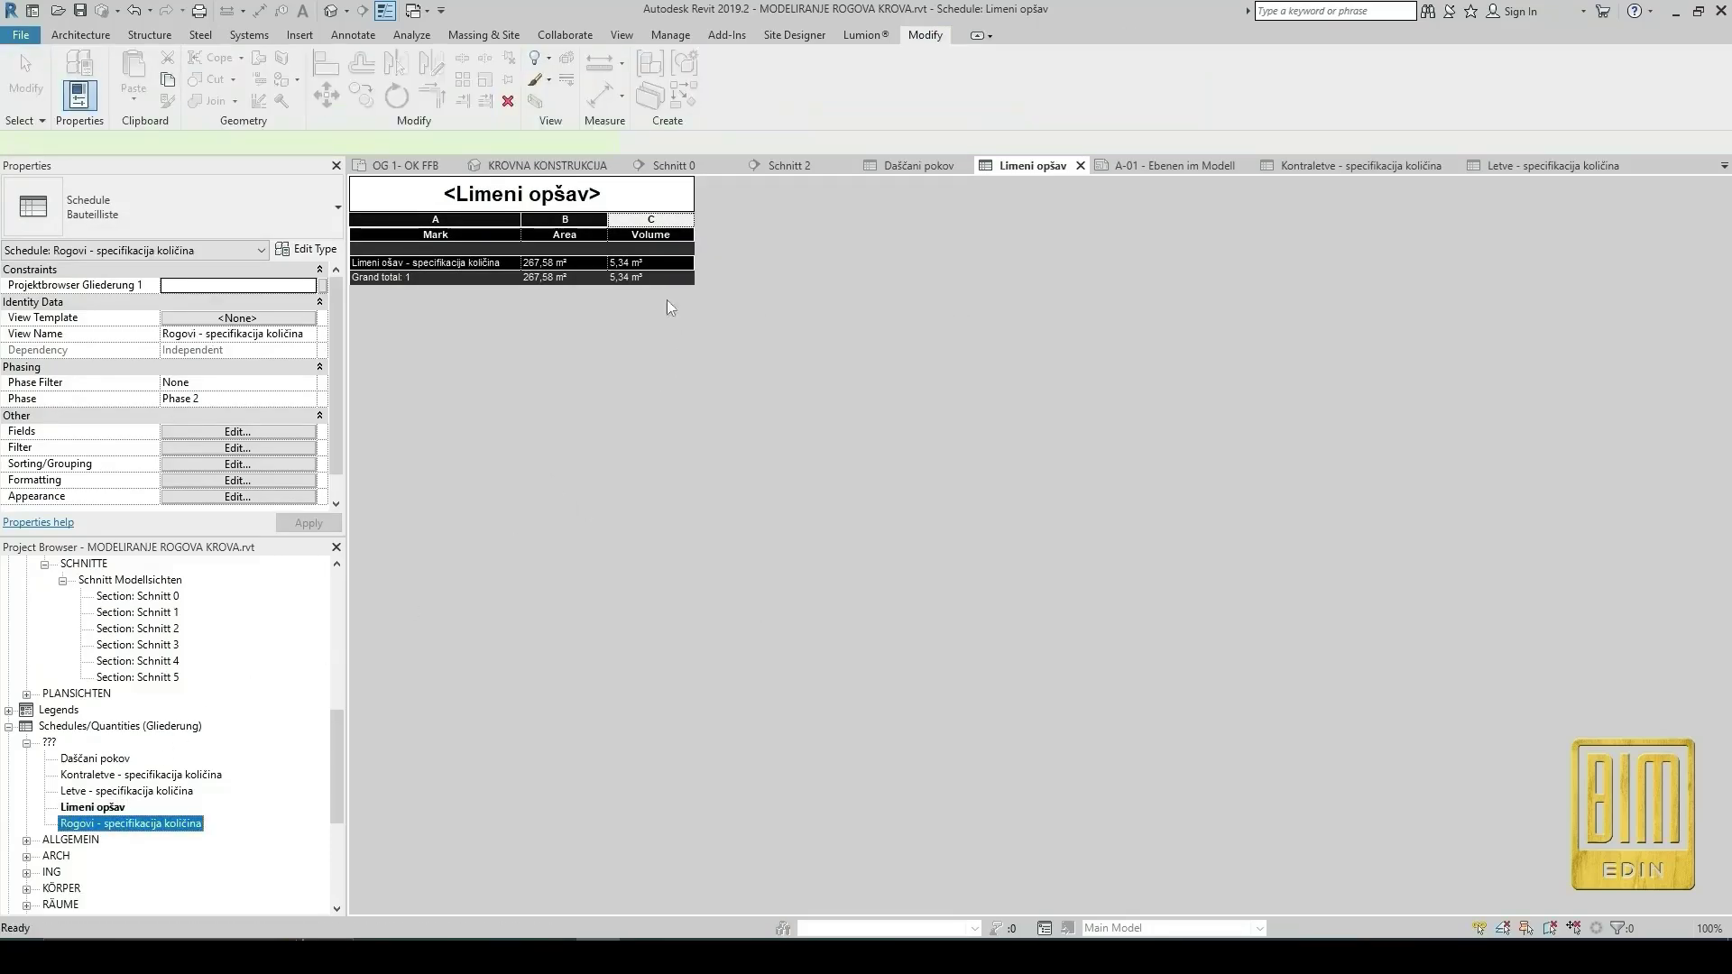
click(617, 205)
click(1008, 73)
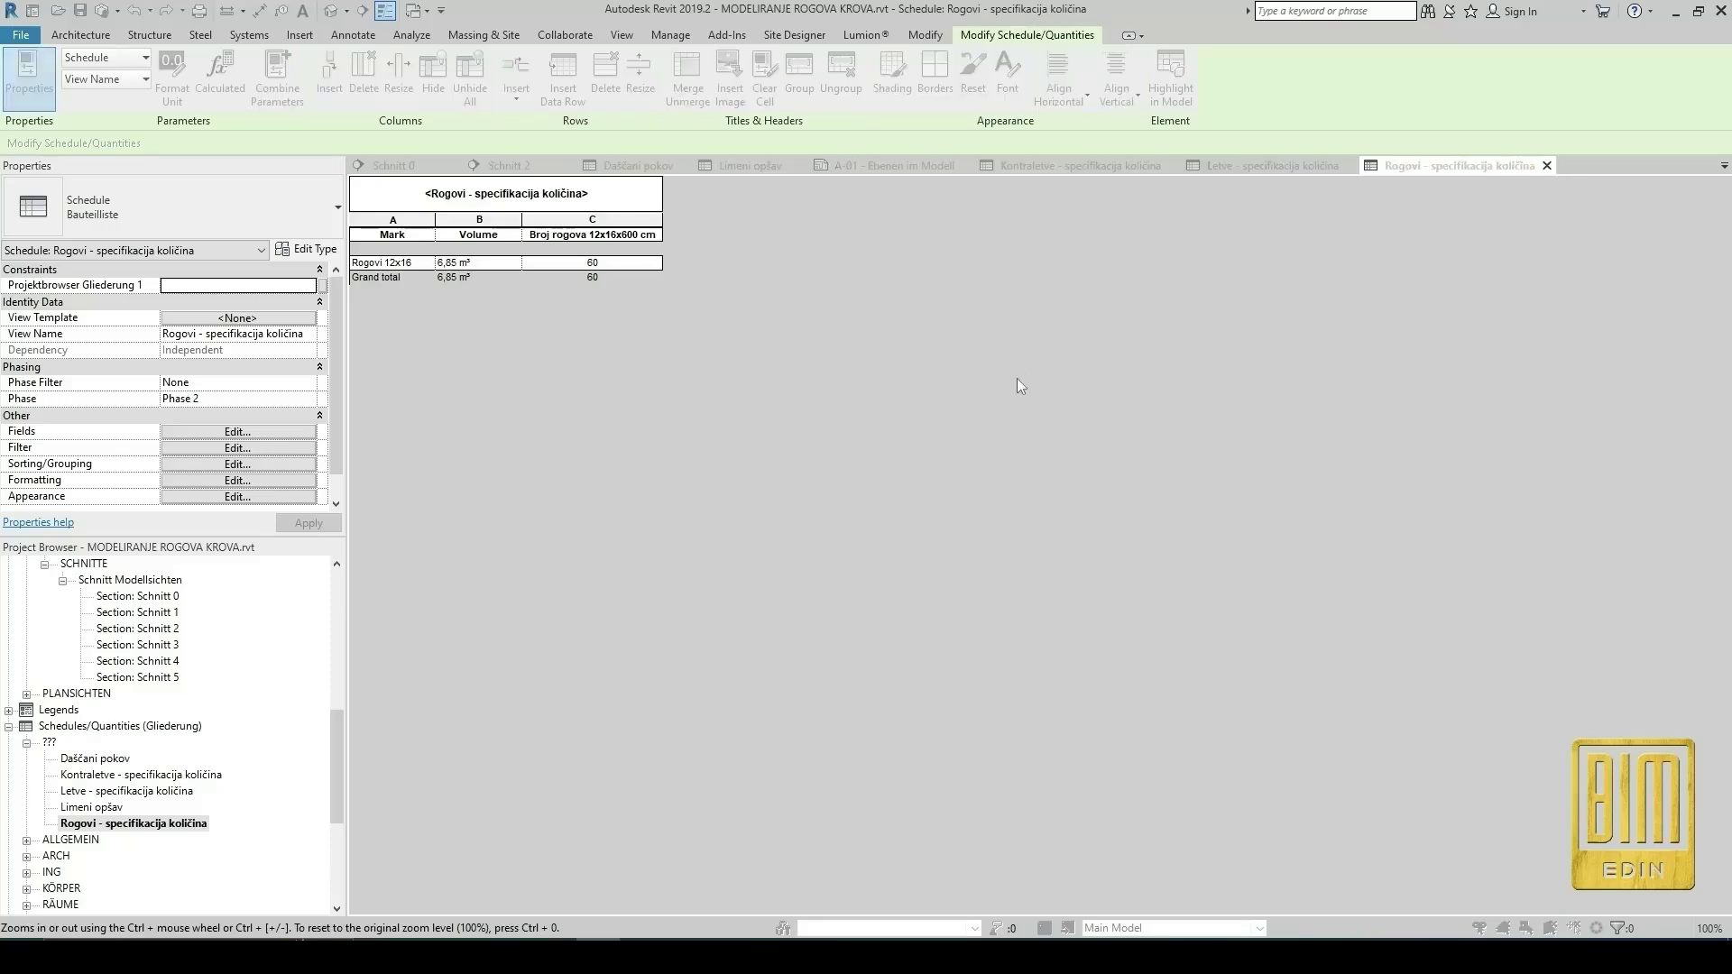
click(797, 437)
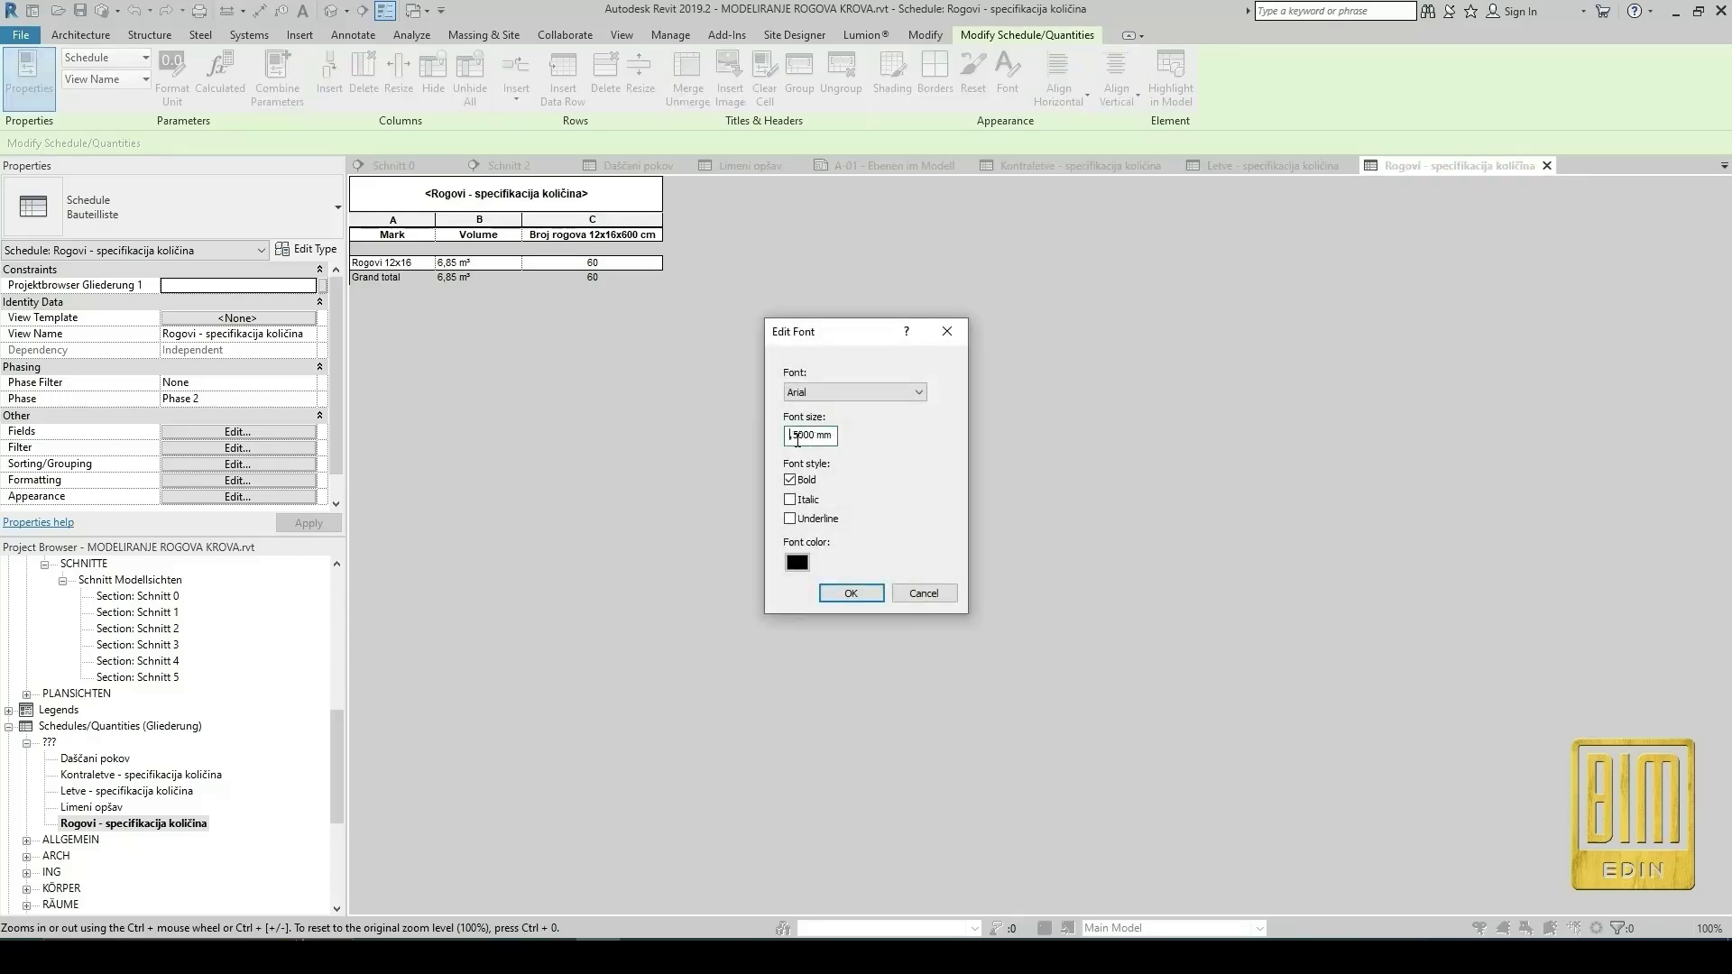
click(861, 595)
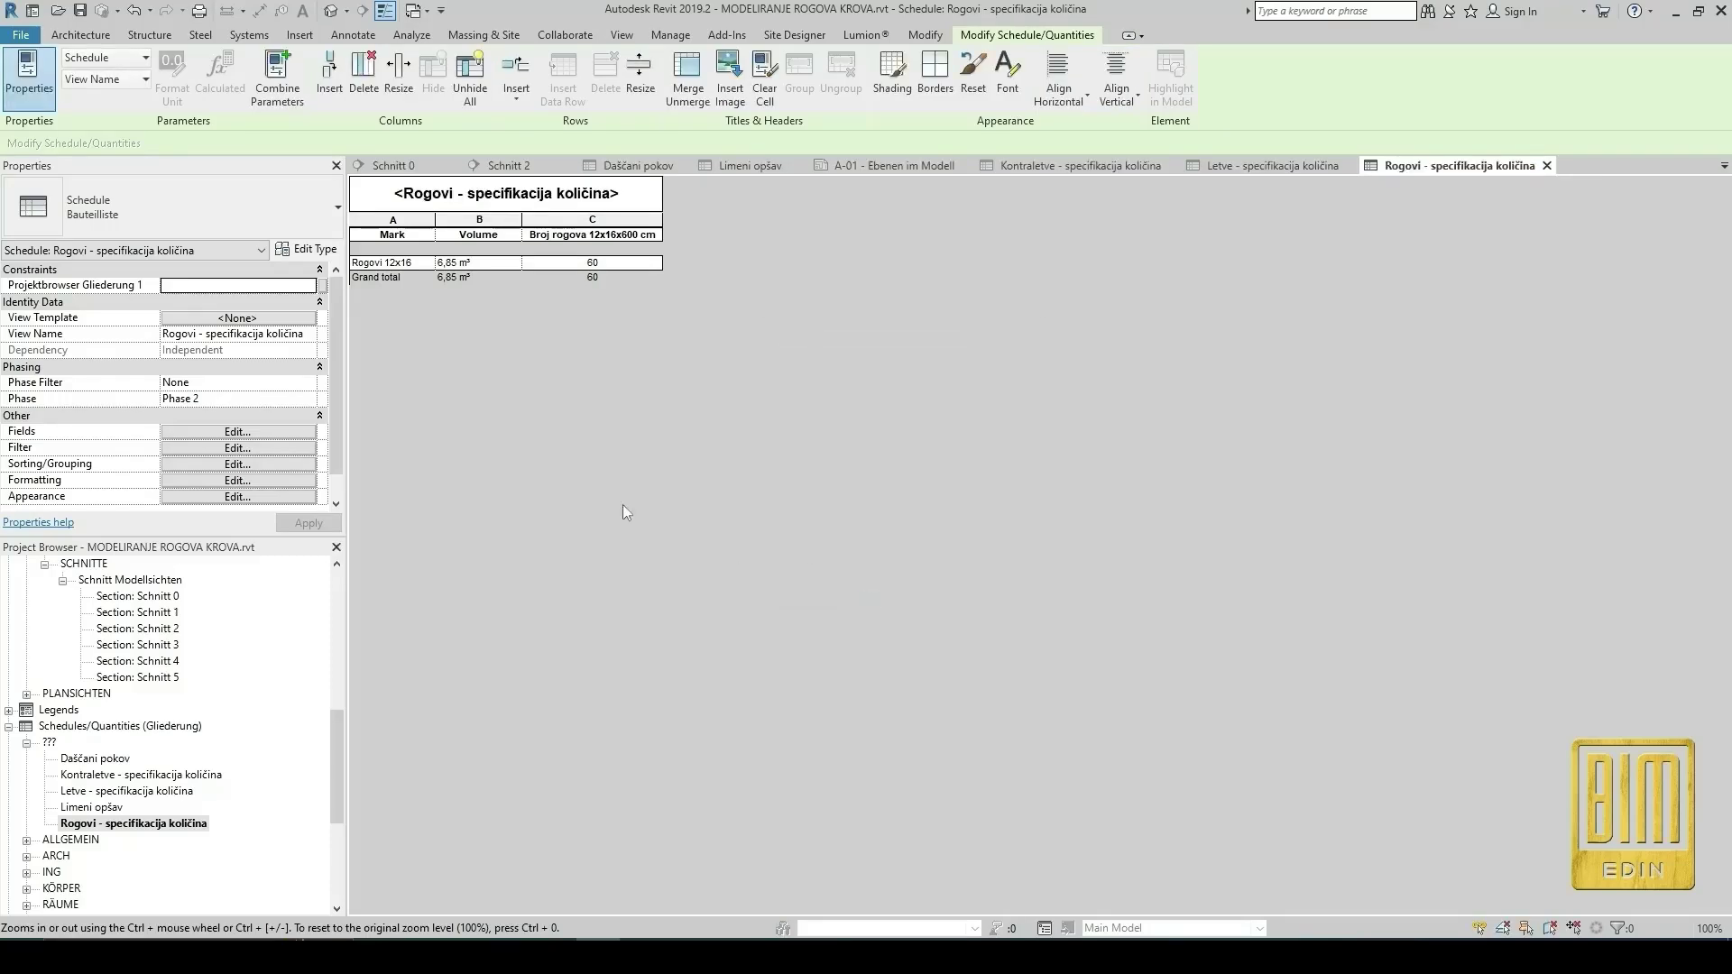
Enlarge the font of the Mark, Volume and Broj rogova 12x16x600 cm columns to match the other schedules.
click(413, 220)
shift+click(577, 219)
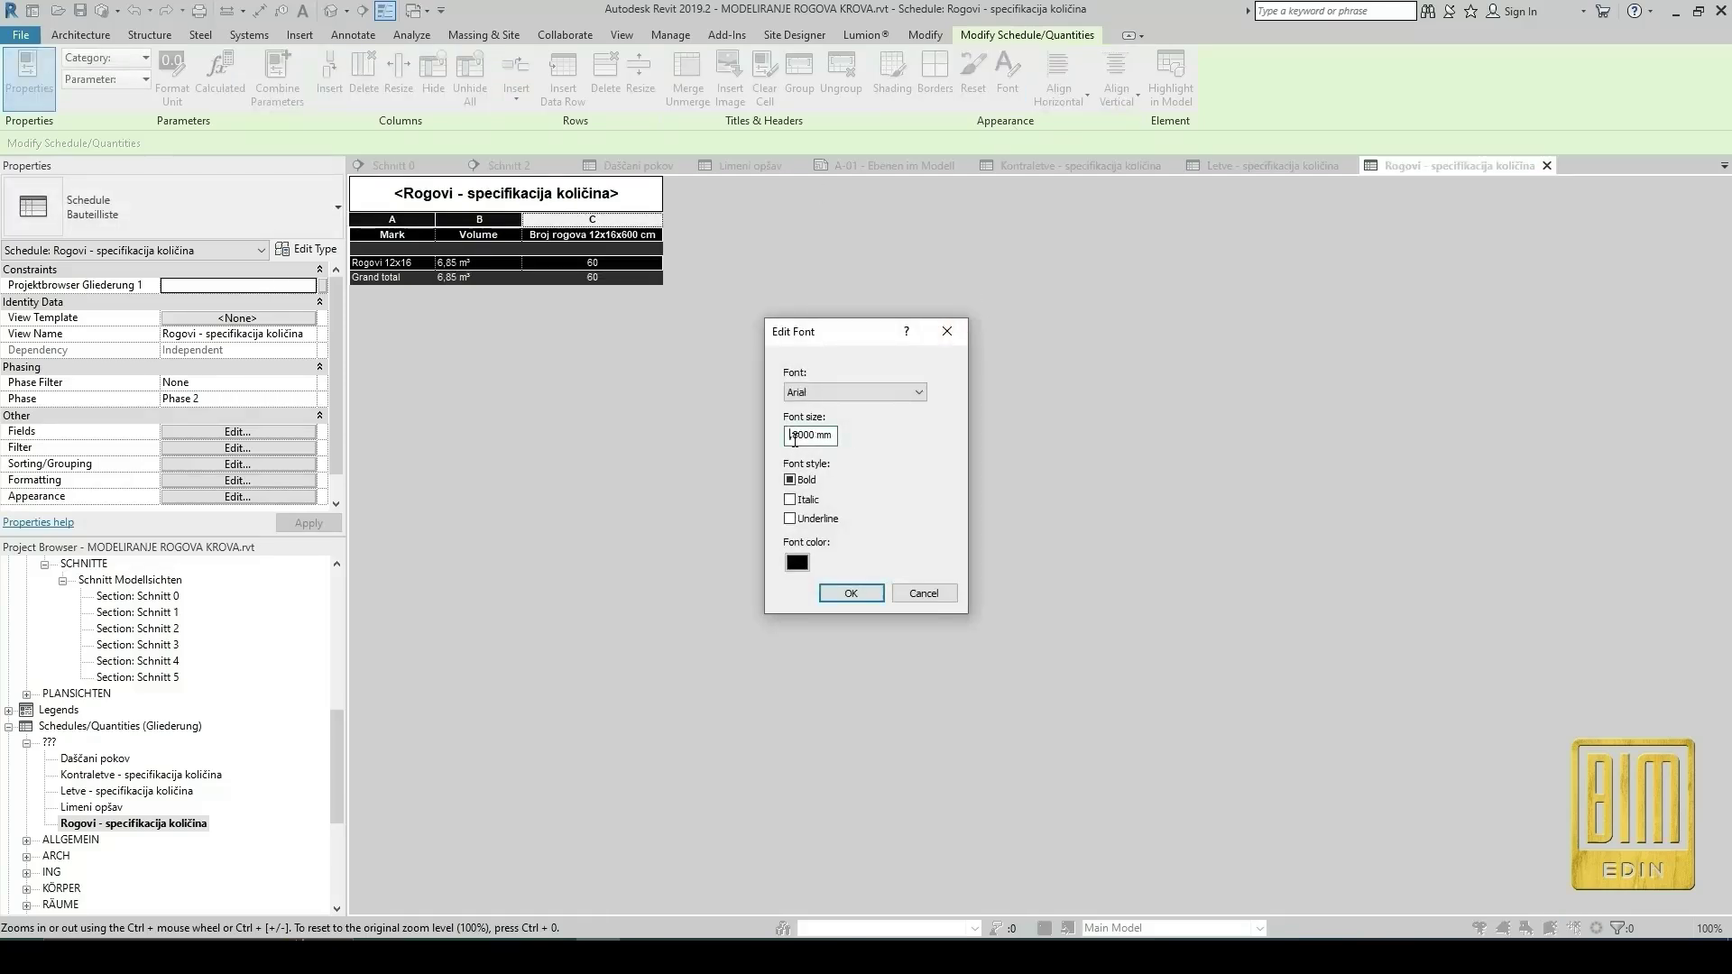
click(851, 593)
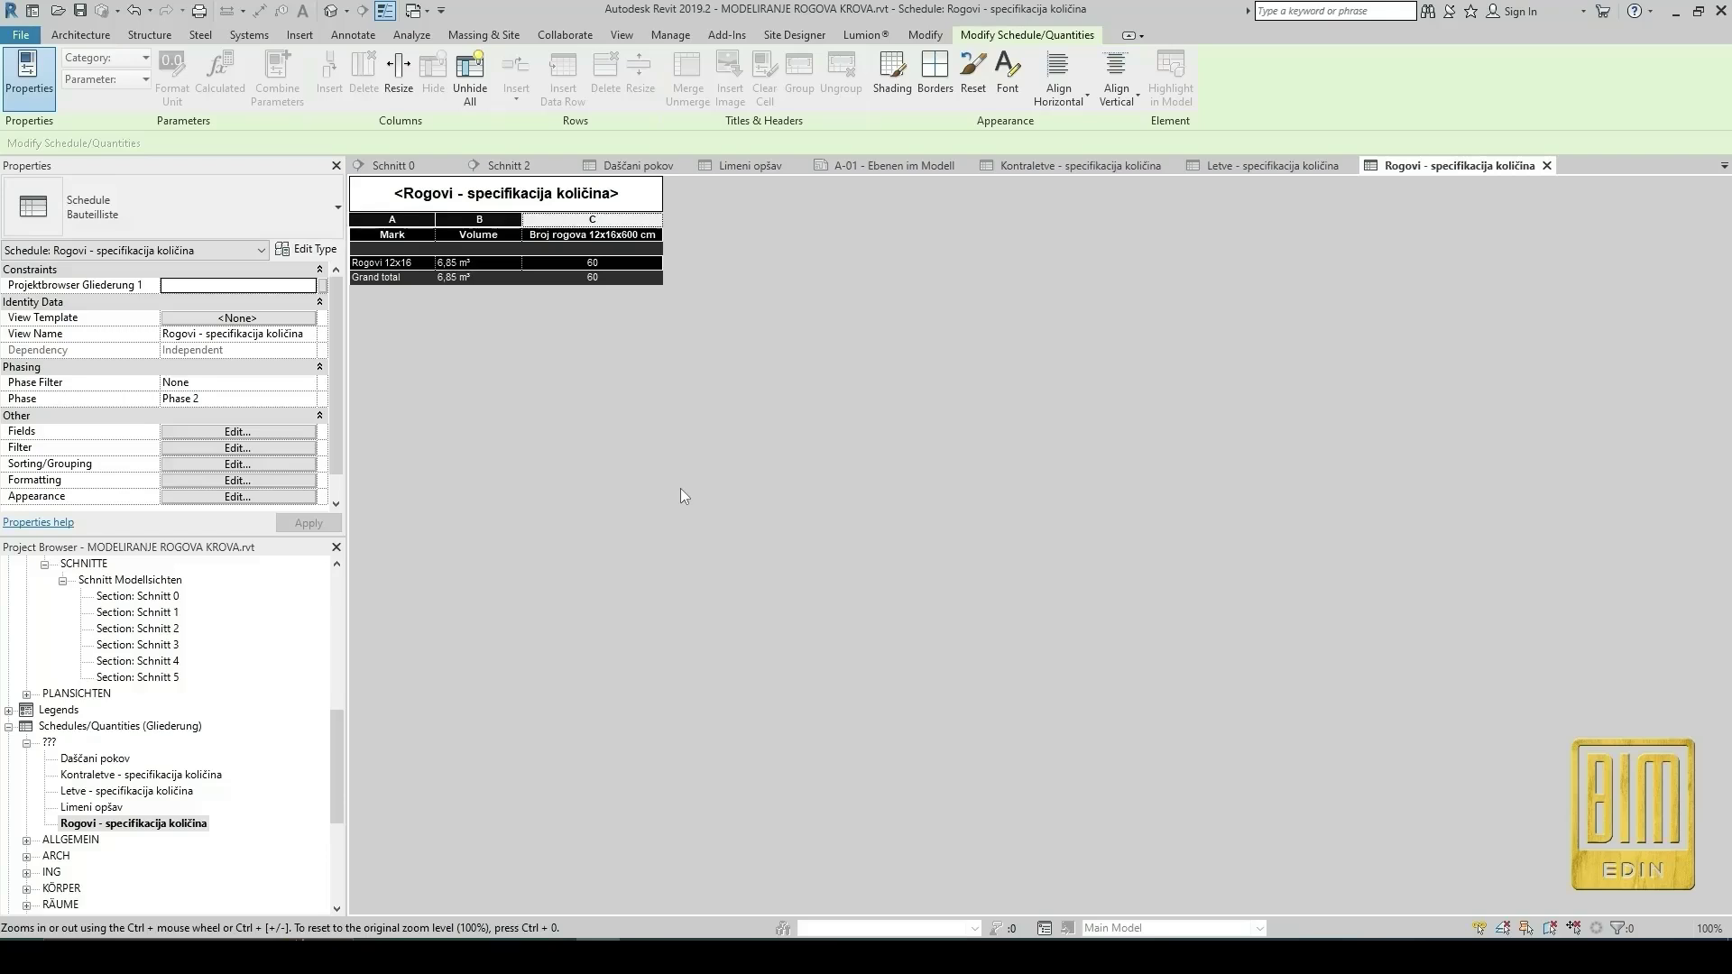
Open sheet A-01 - Ebenen im Modell and widen the last column of the "Rogovi - specifikacija količina" schedule.
scroll(209, 694, down, 4)
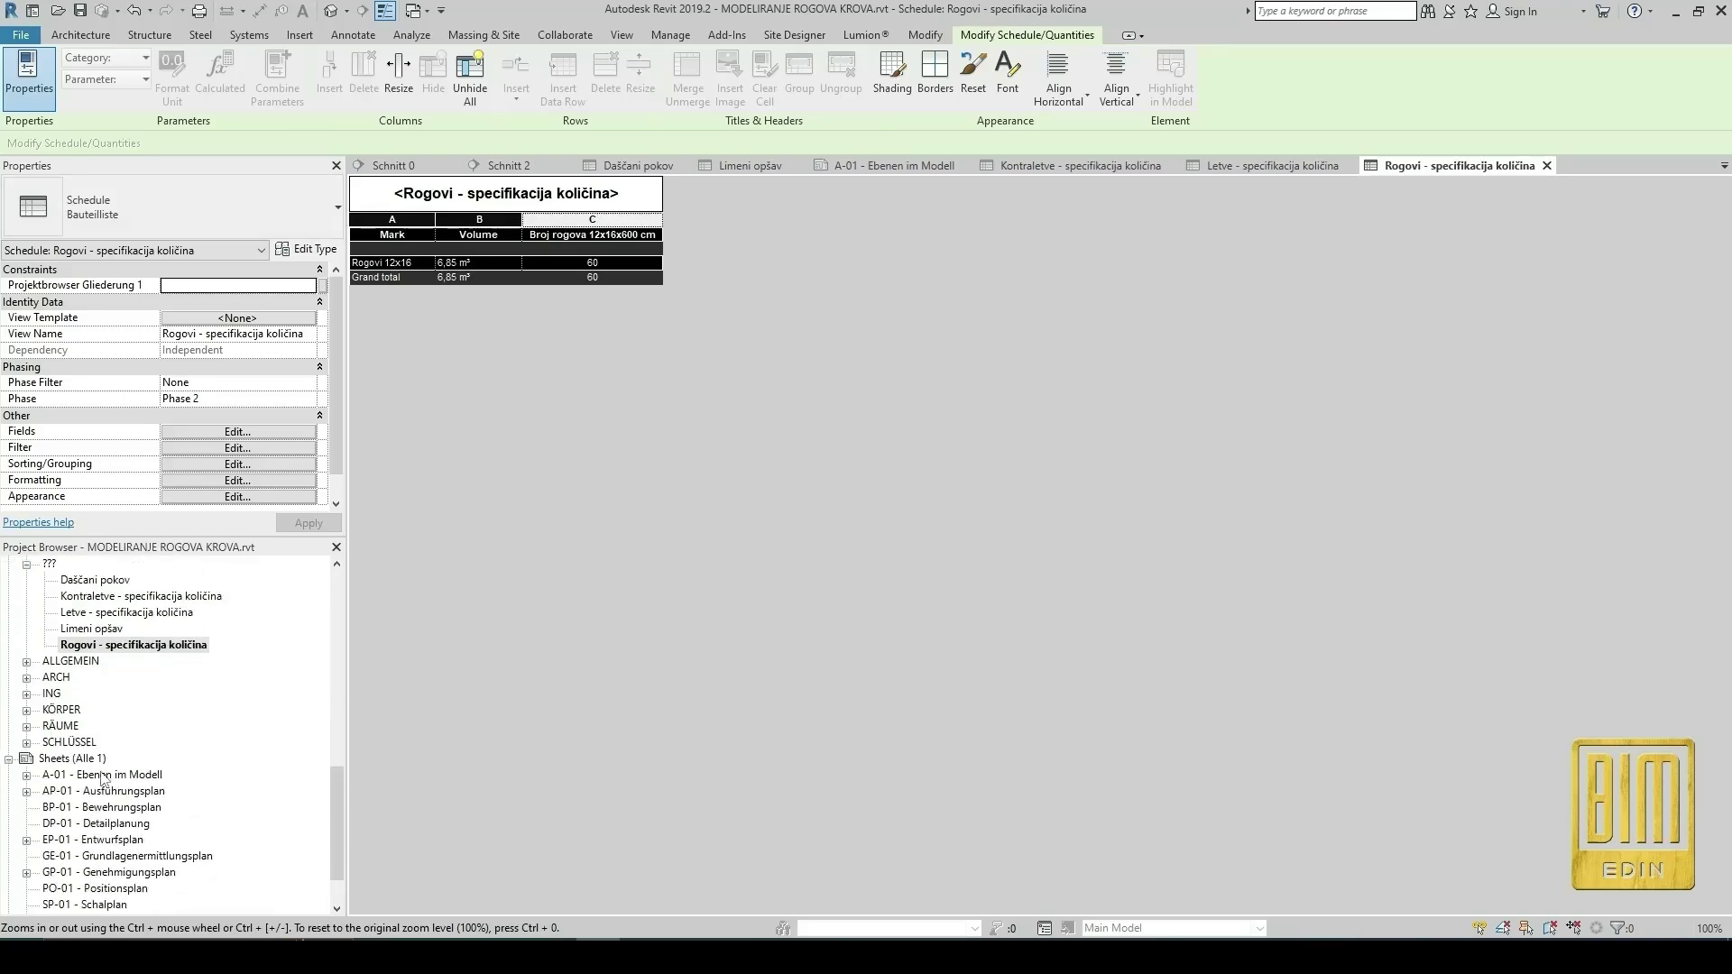
double_click(102, 776)
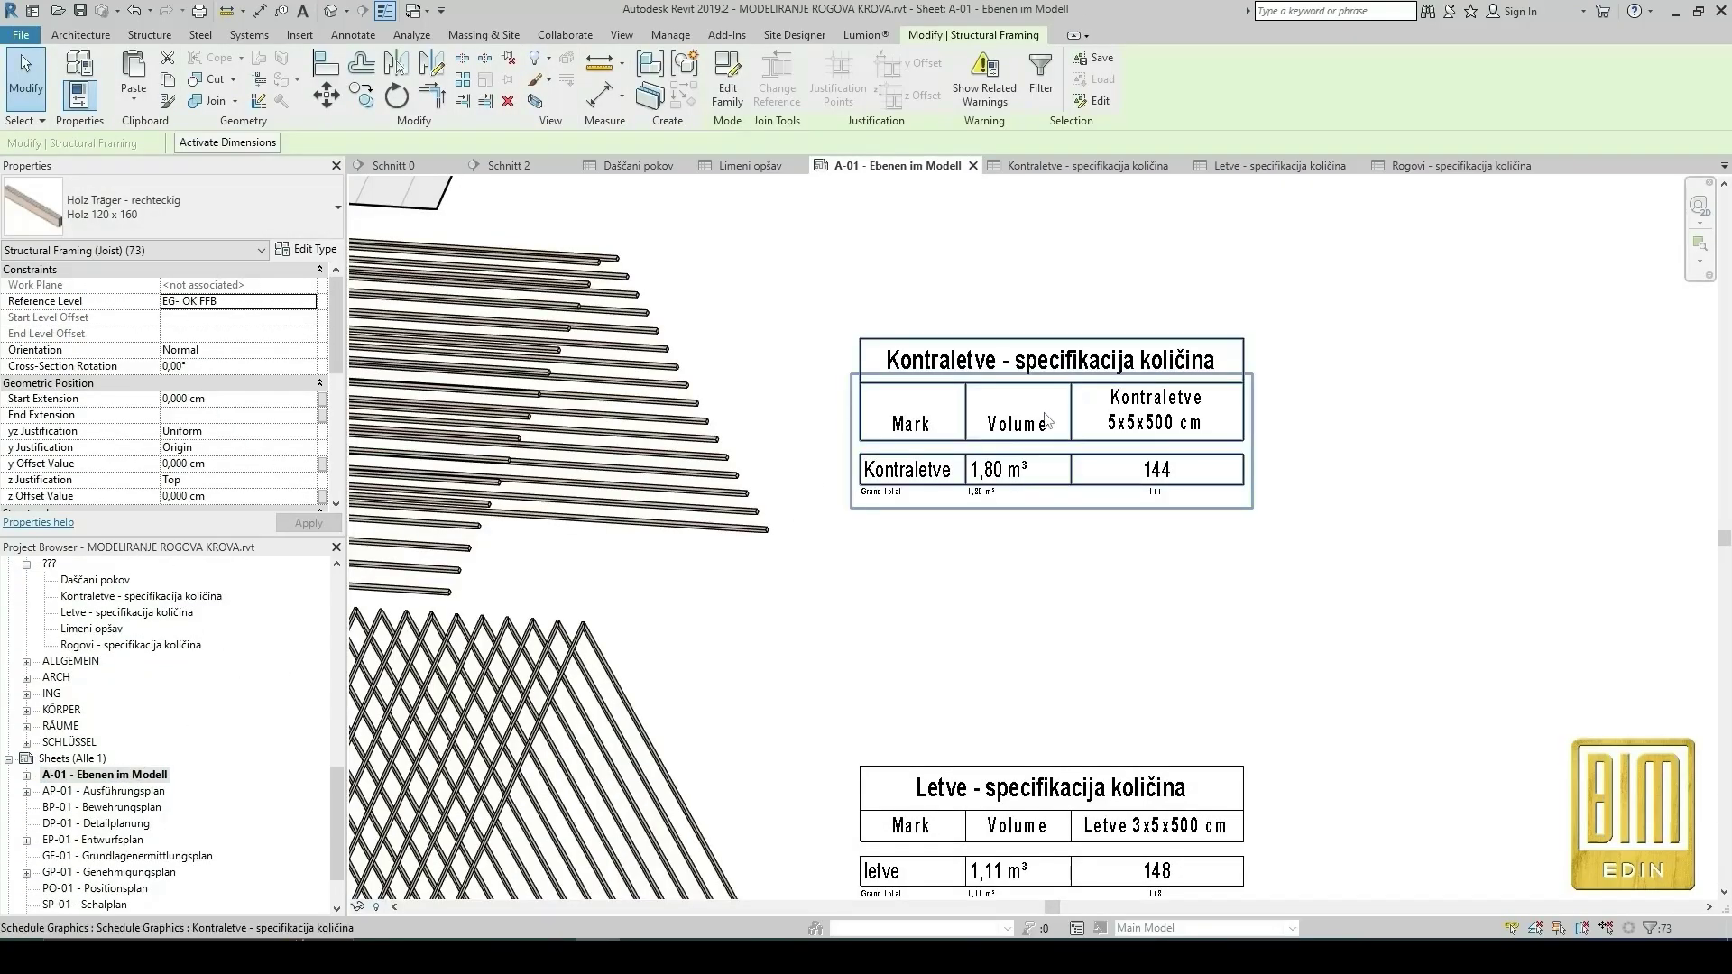
scroll(1094, 503, down, 5)
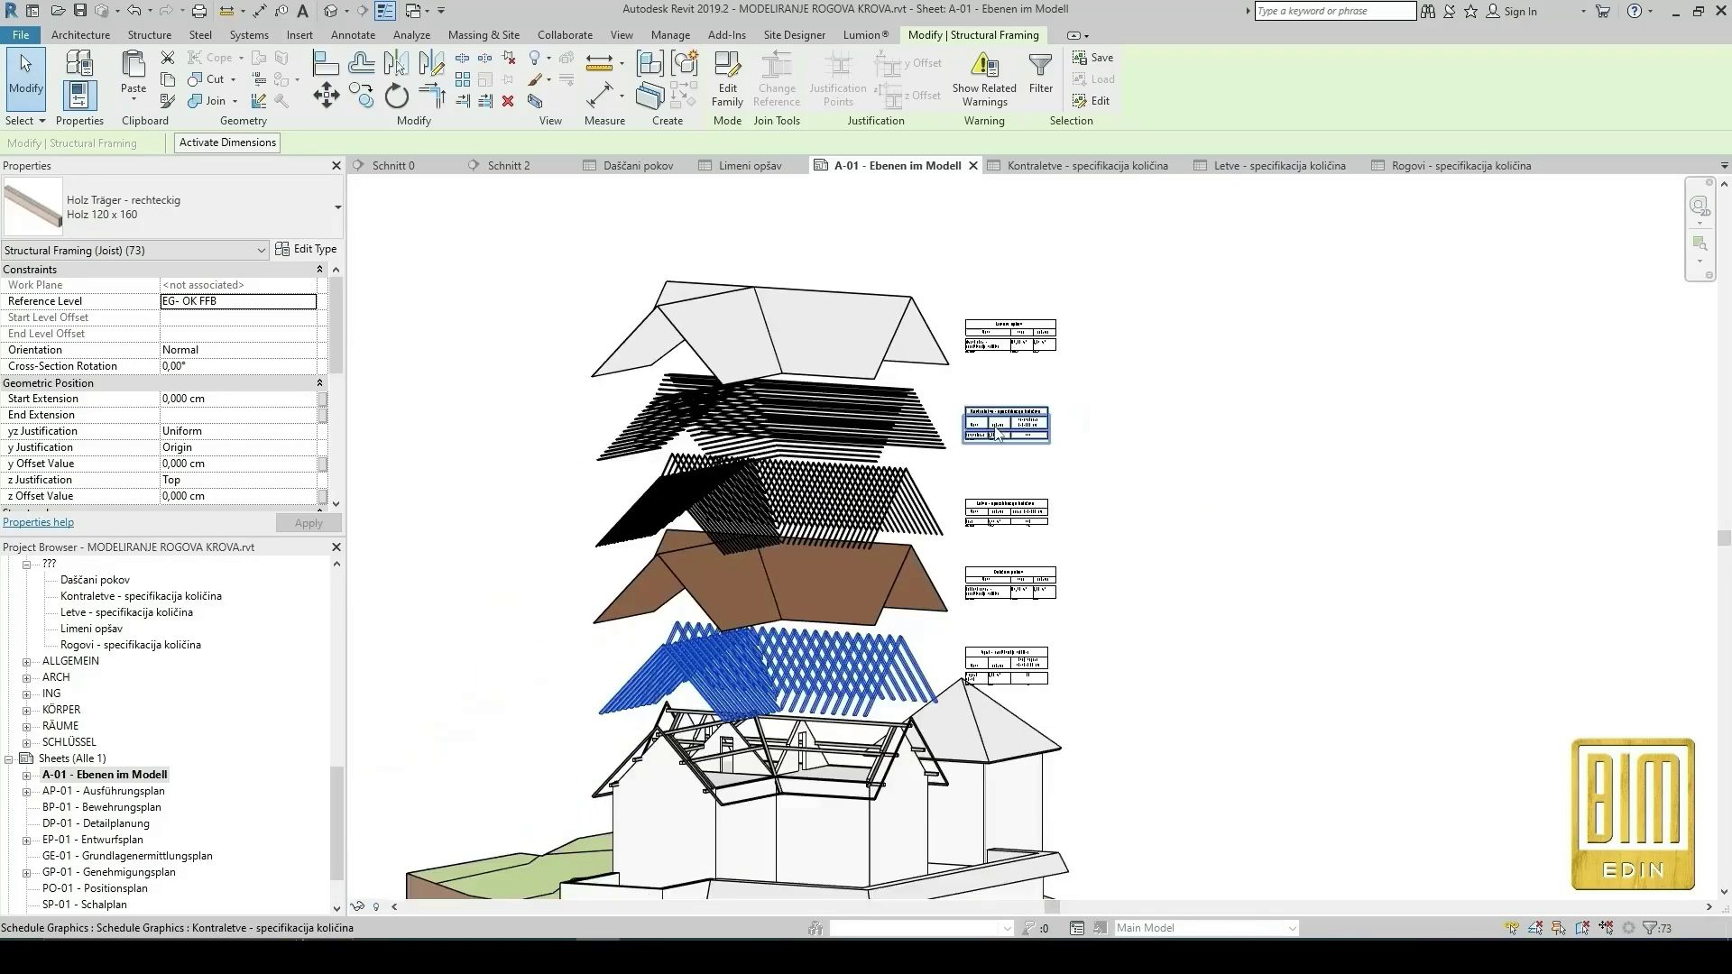
scroll(1021, 662, up, 4)
scroll(1021, 662, up, 2)
click(1173, 577)
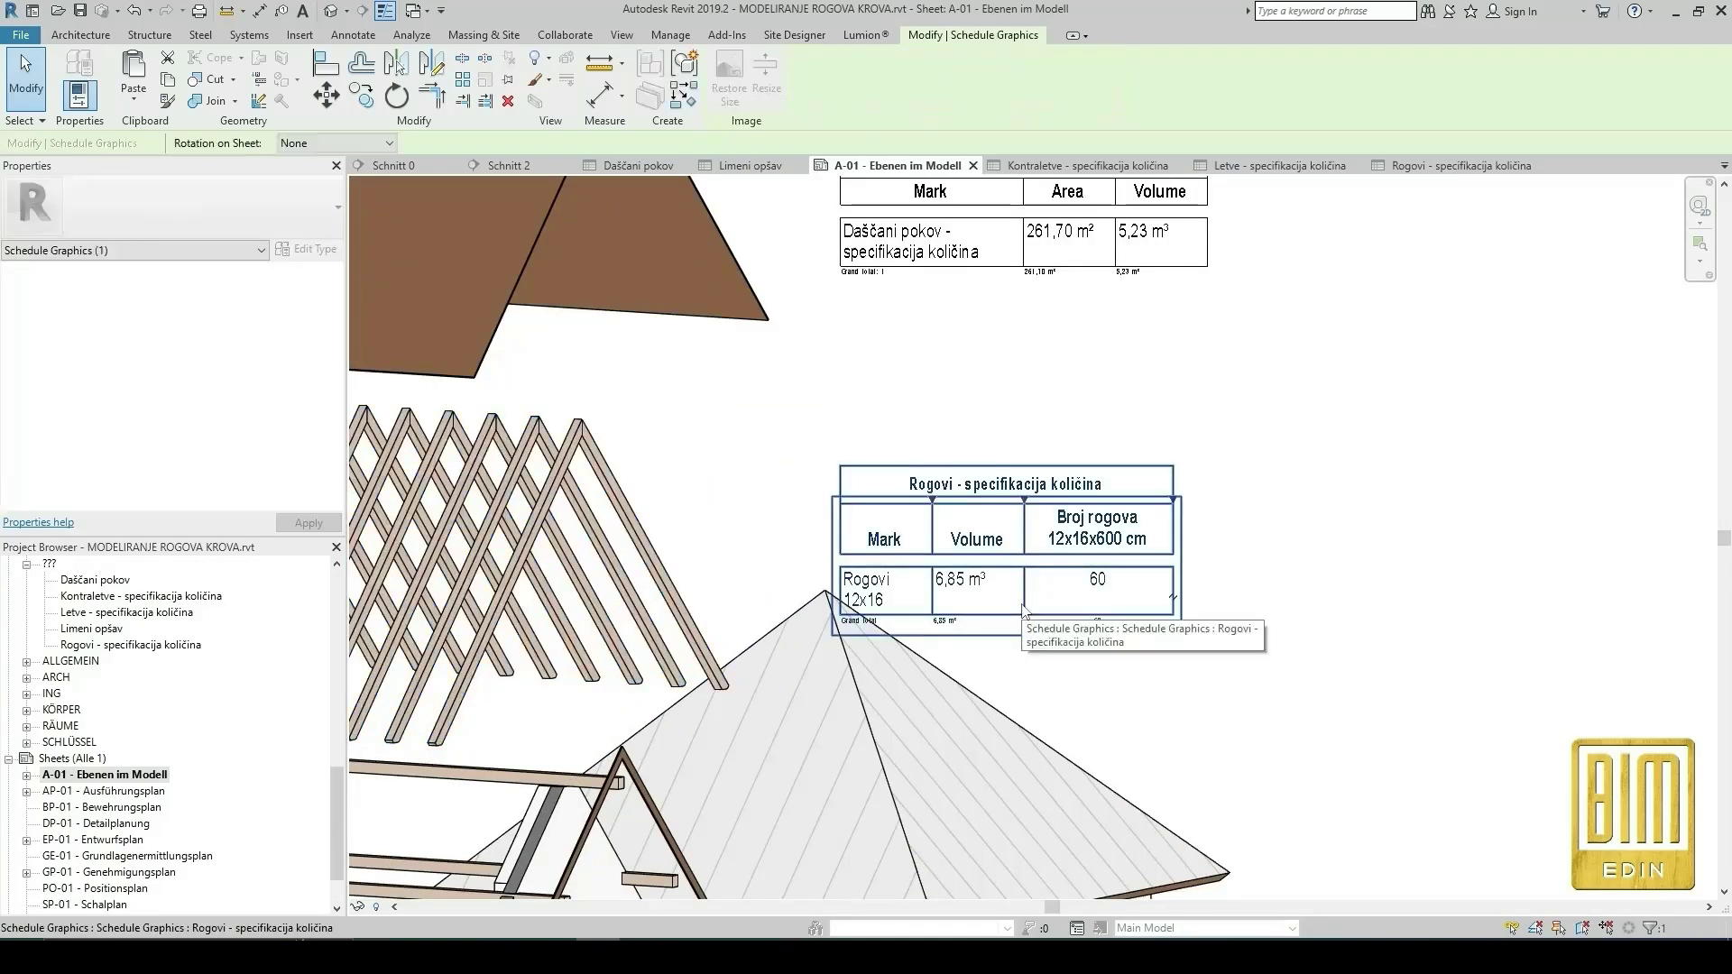
drag(1174, 504, 1234, 503)
Widen the Volume column of the "Daščani pokov" schedule on the sheet until its edge aligns with the "Rogovi" schedule.
scroll(1236, 507, down, 4)
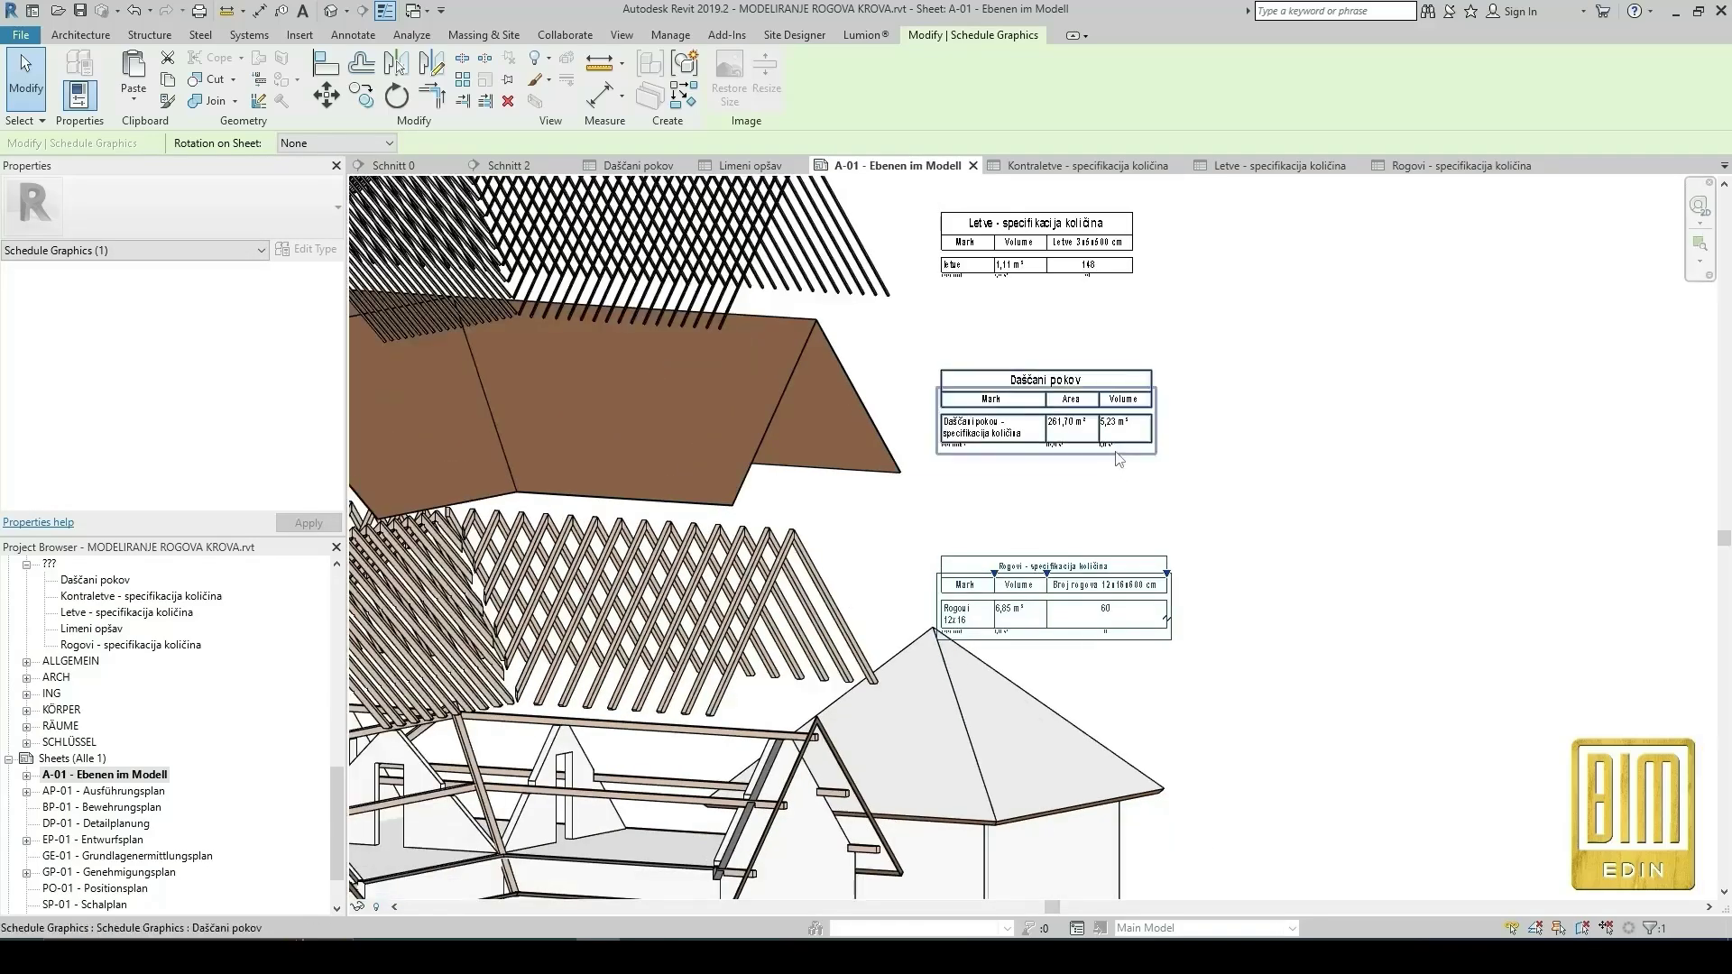
drag(1166, 386, 1198, 387)
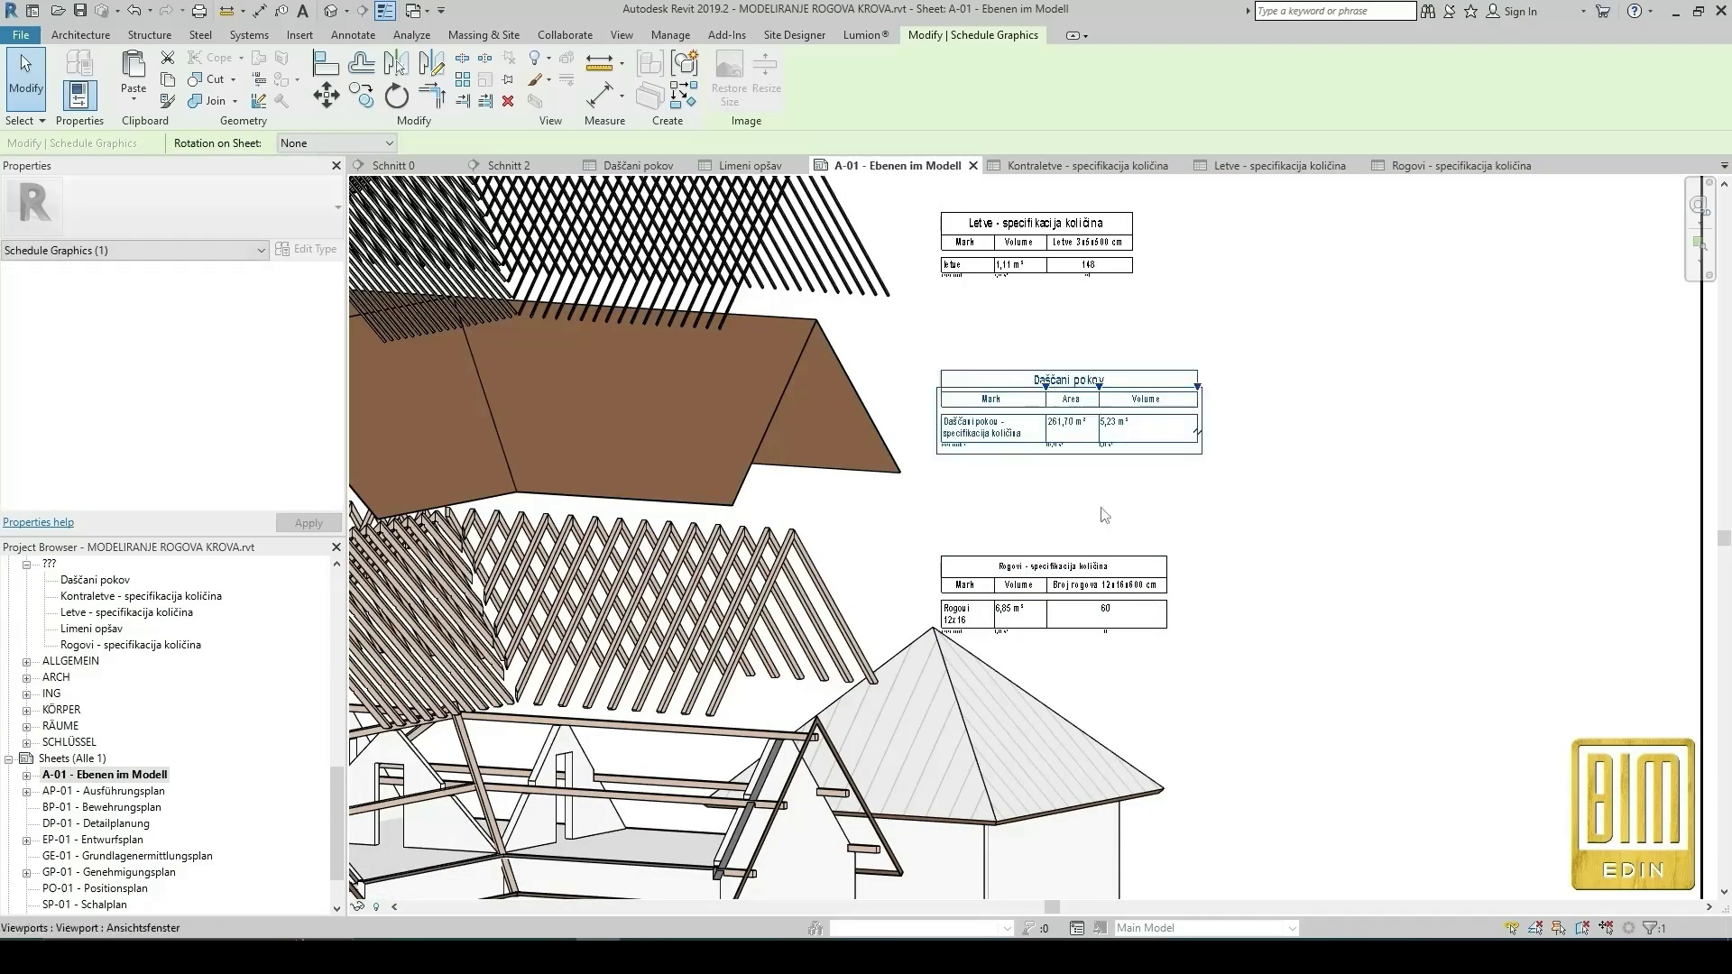
drag(1197, 387, 1171, 390)
click(1218, 518)
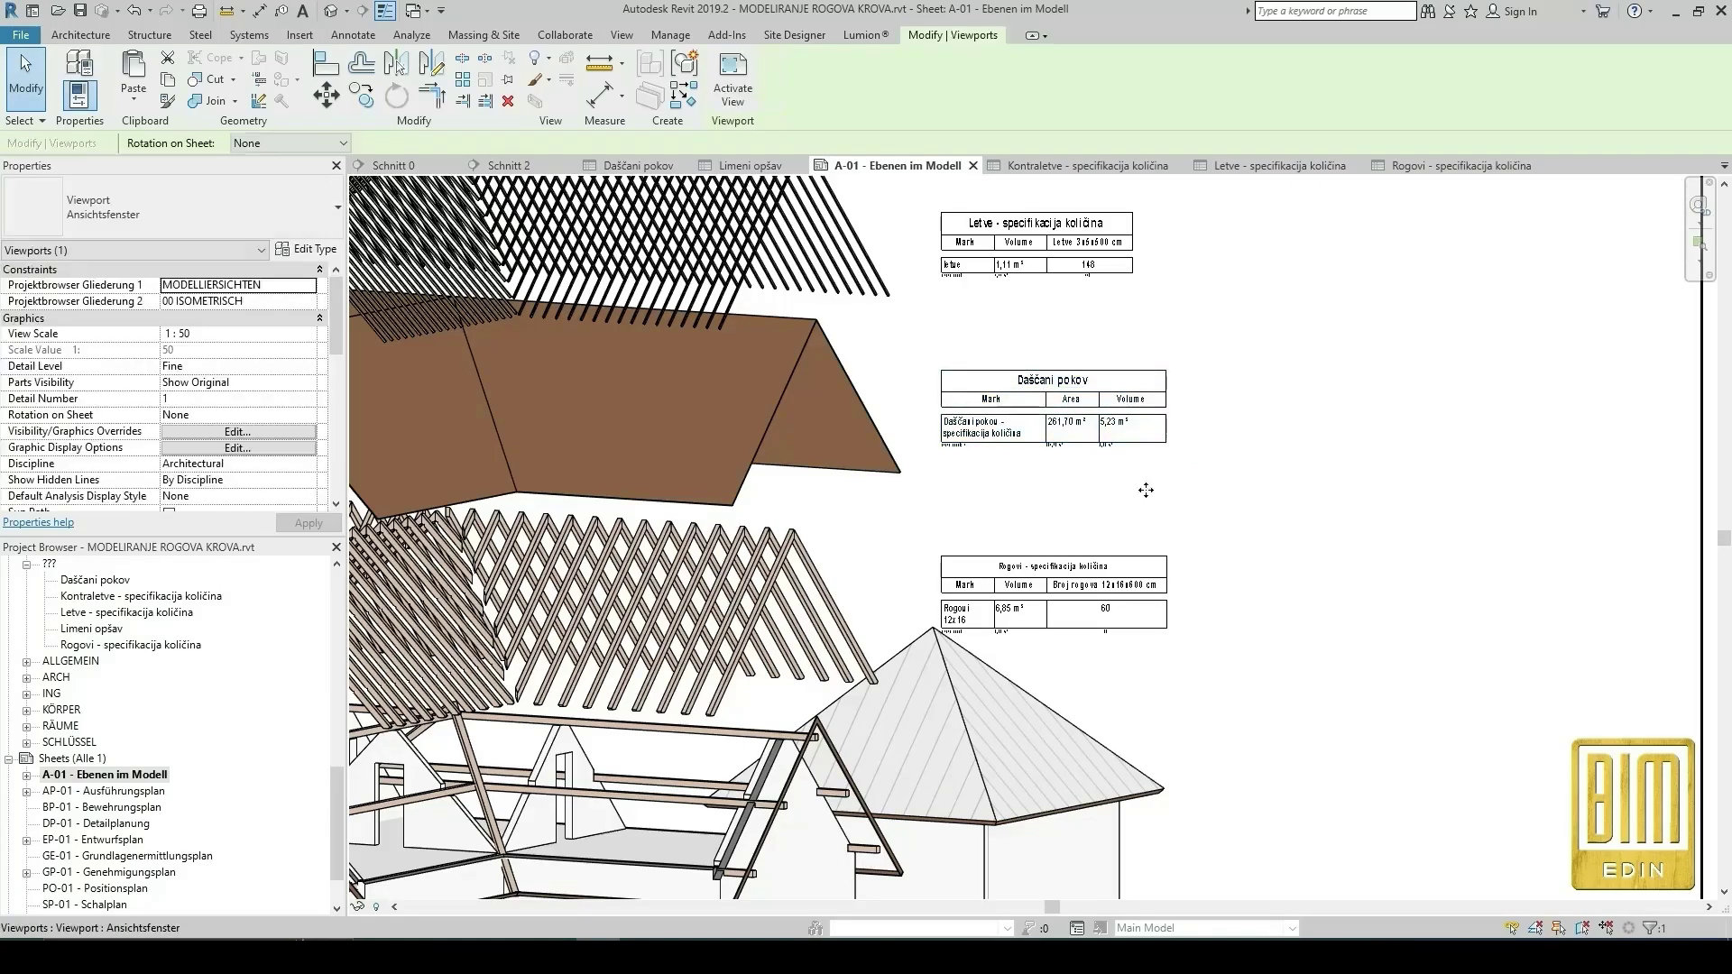
Compare the row text of the schedules on sheet A-01 and open the "Daščani pokov" schedule.
scroll(1130, 462, up, 5)
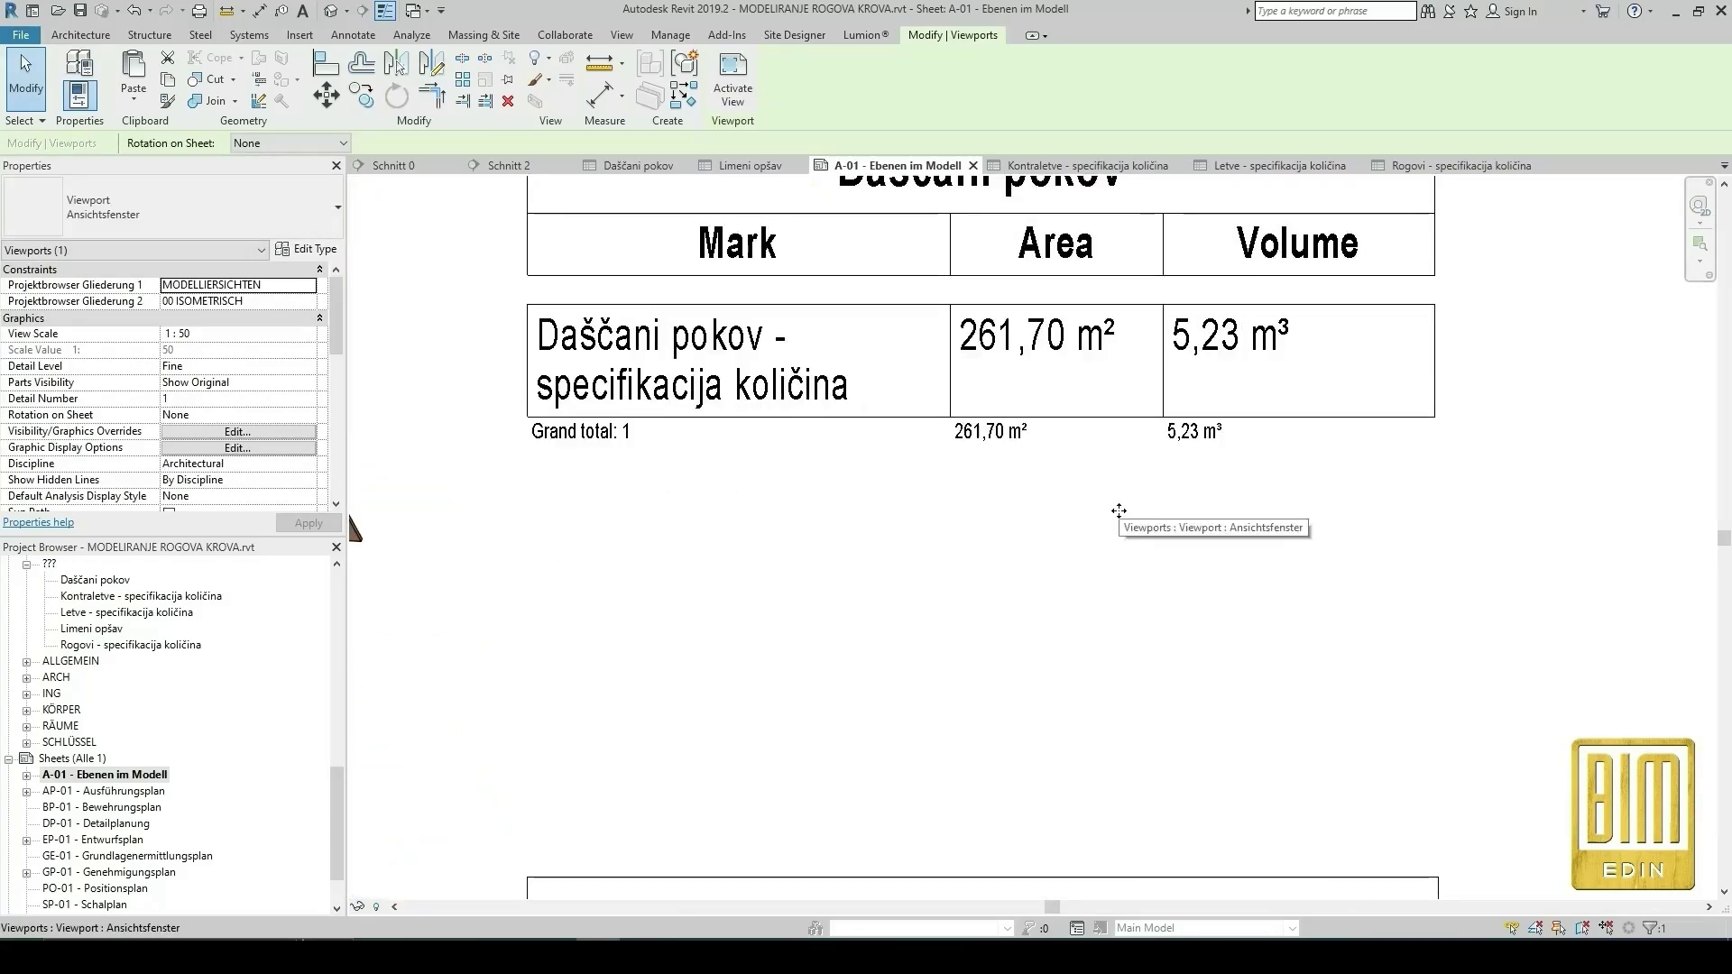
scroll(1118, 508, down, 4)
scroll(1118, 511, down, 5)
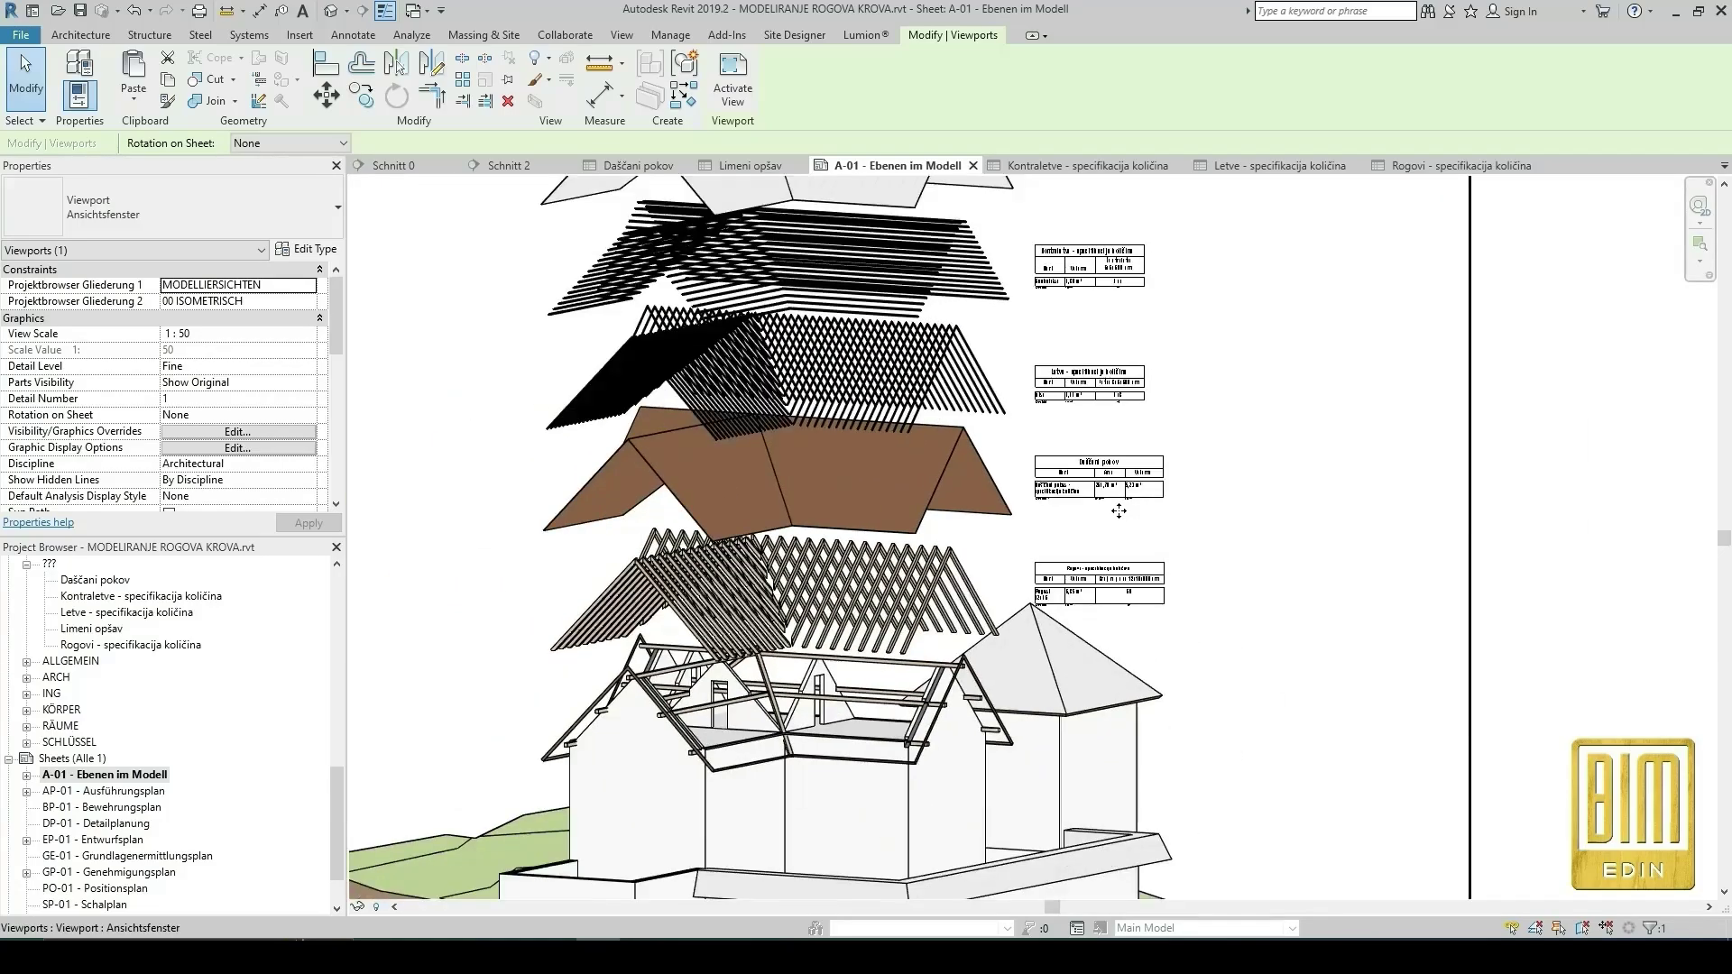
scroll(1126, 319, up, 5)
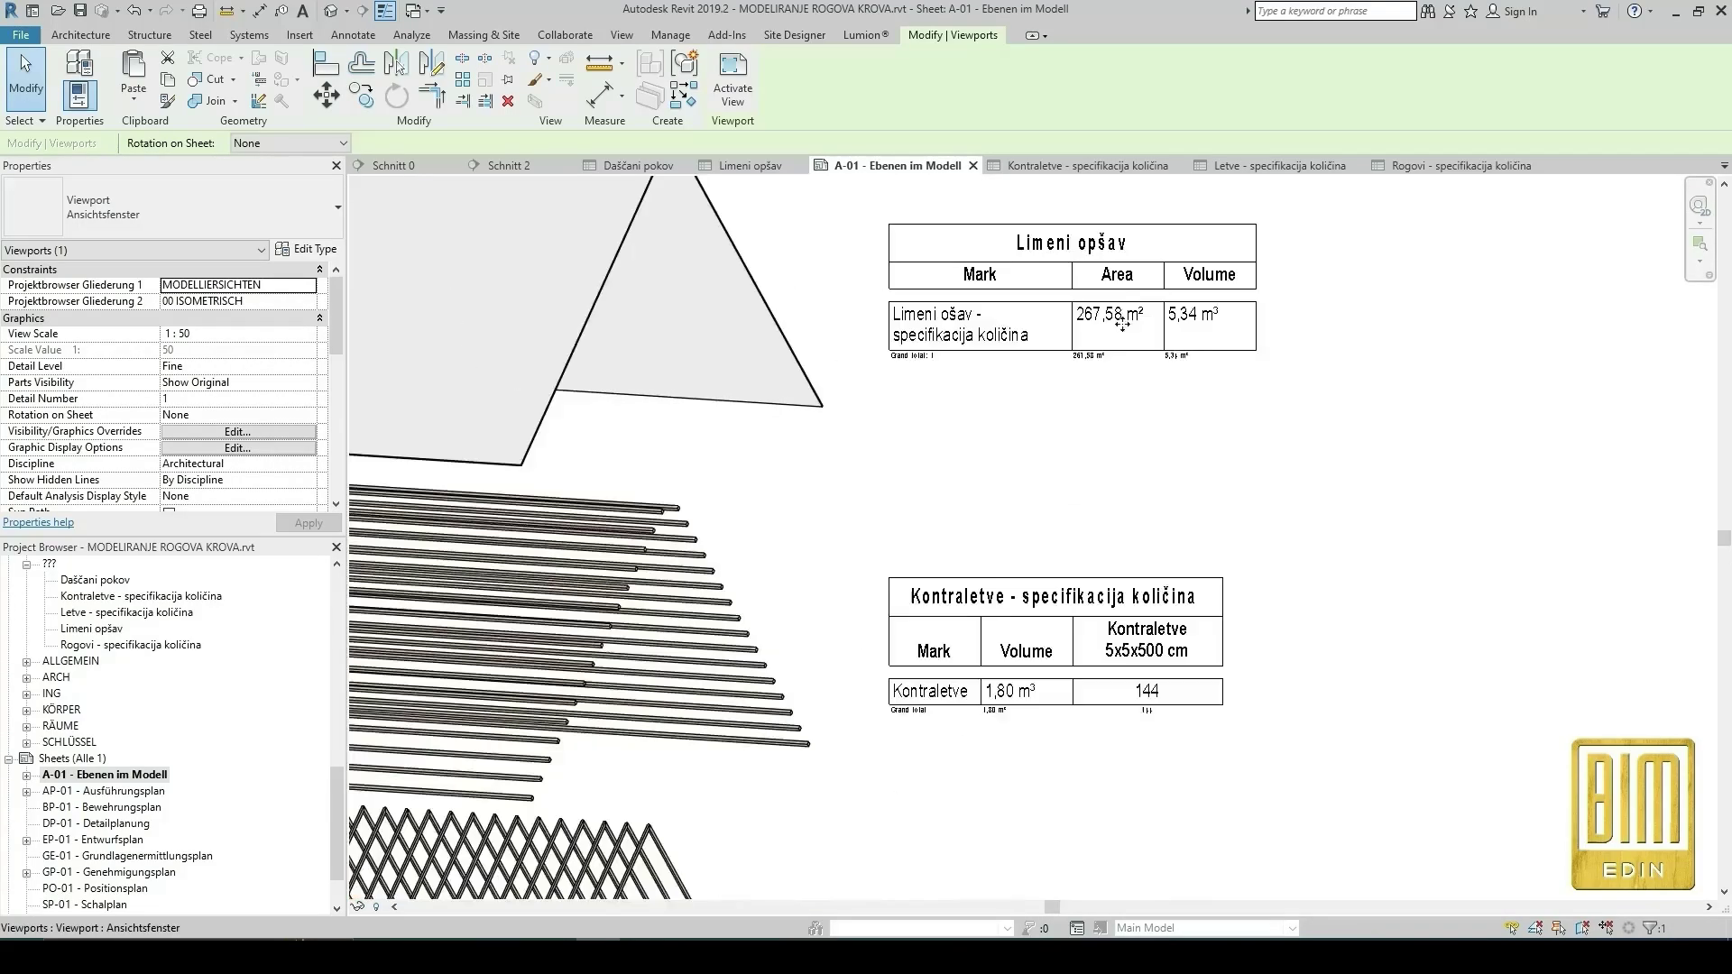
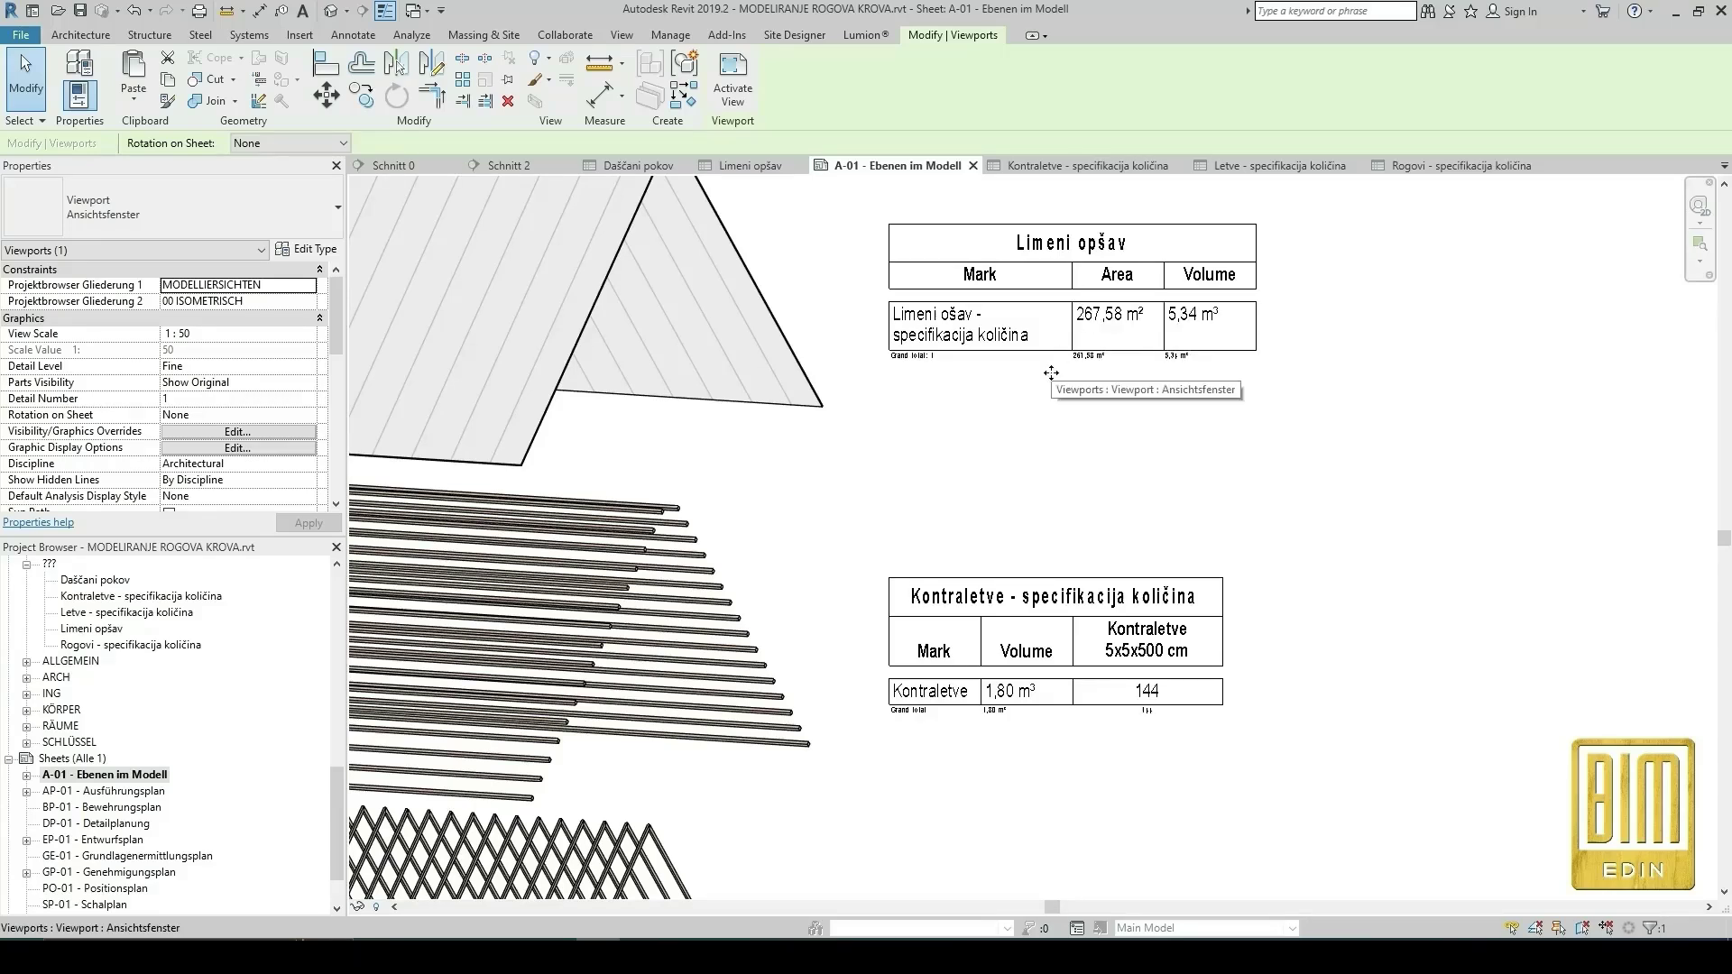
scroll(1105, 340, down, 3)
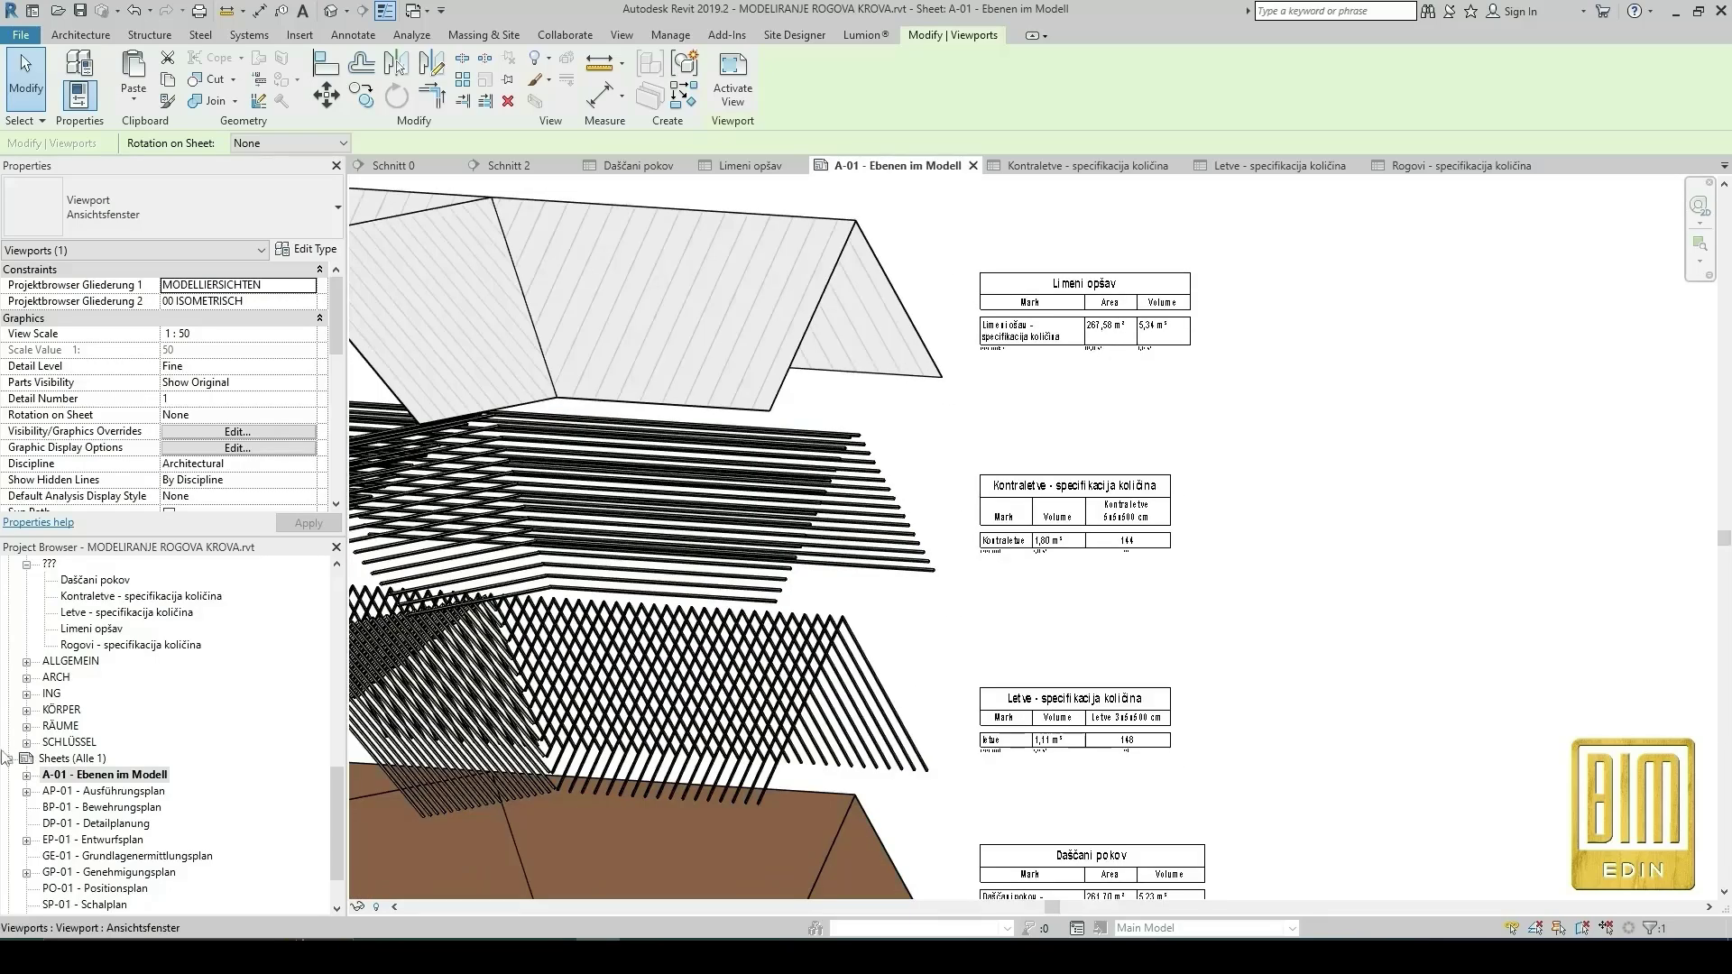
double_click(129, 585)
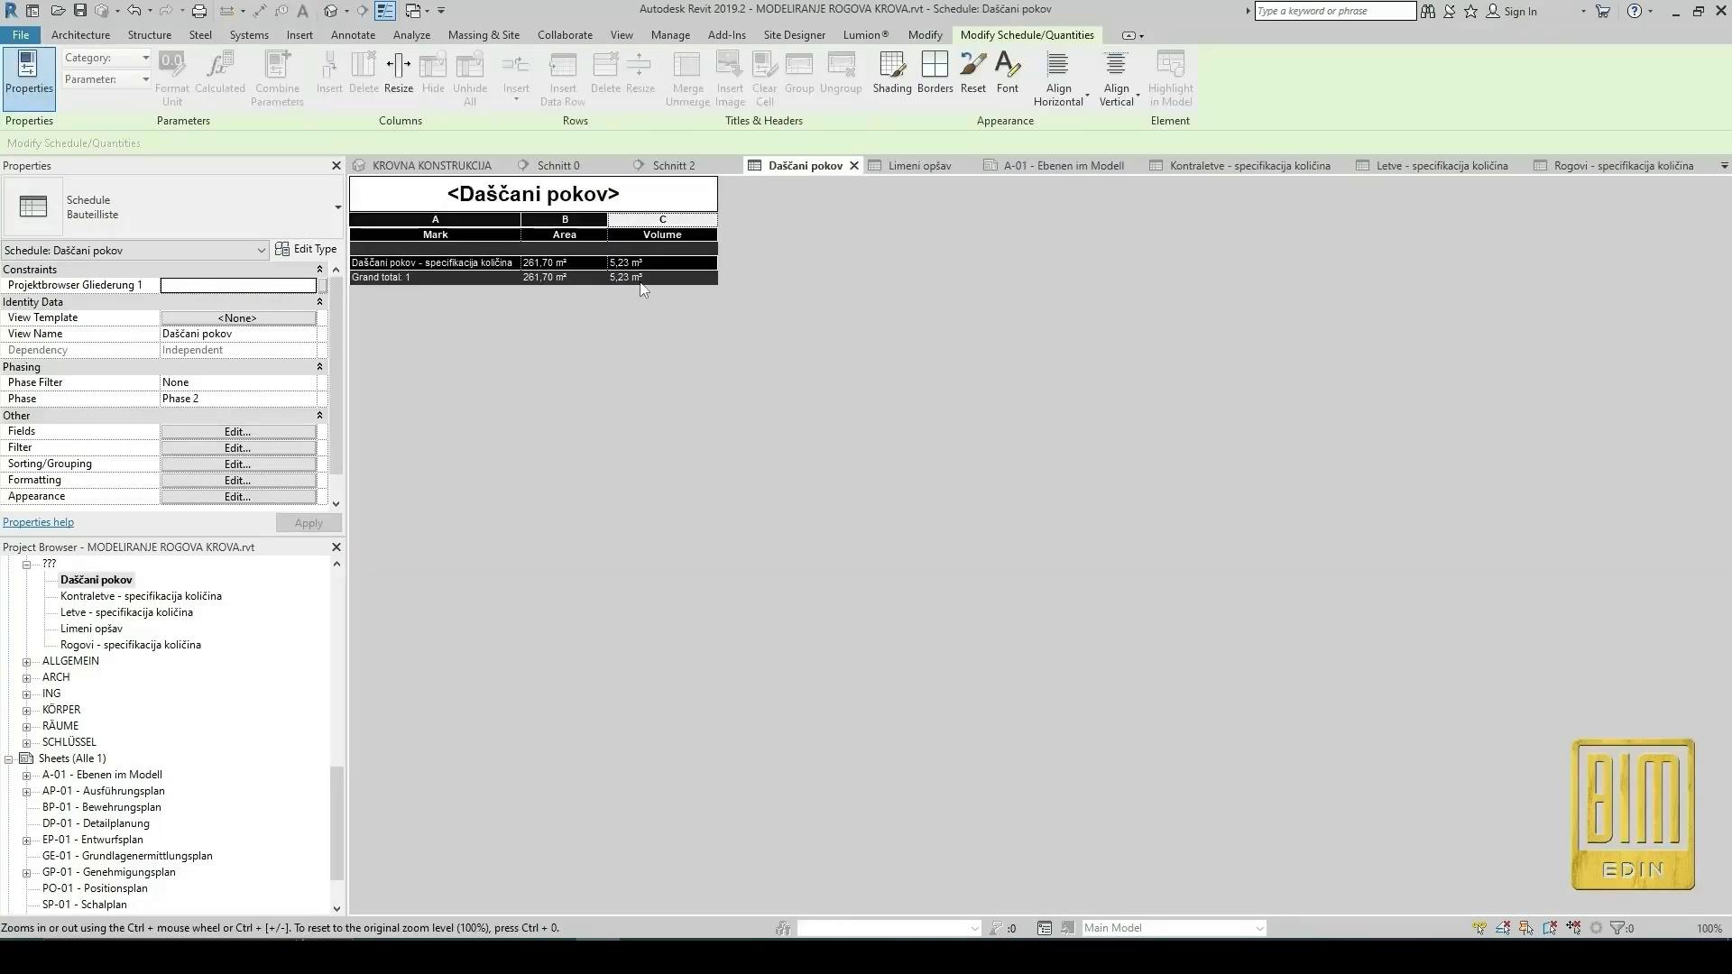
Set the title, header and body text of the "Daščani pokov" schedule to Überschrift 3.
click(234, 497)
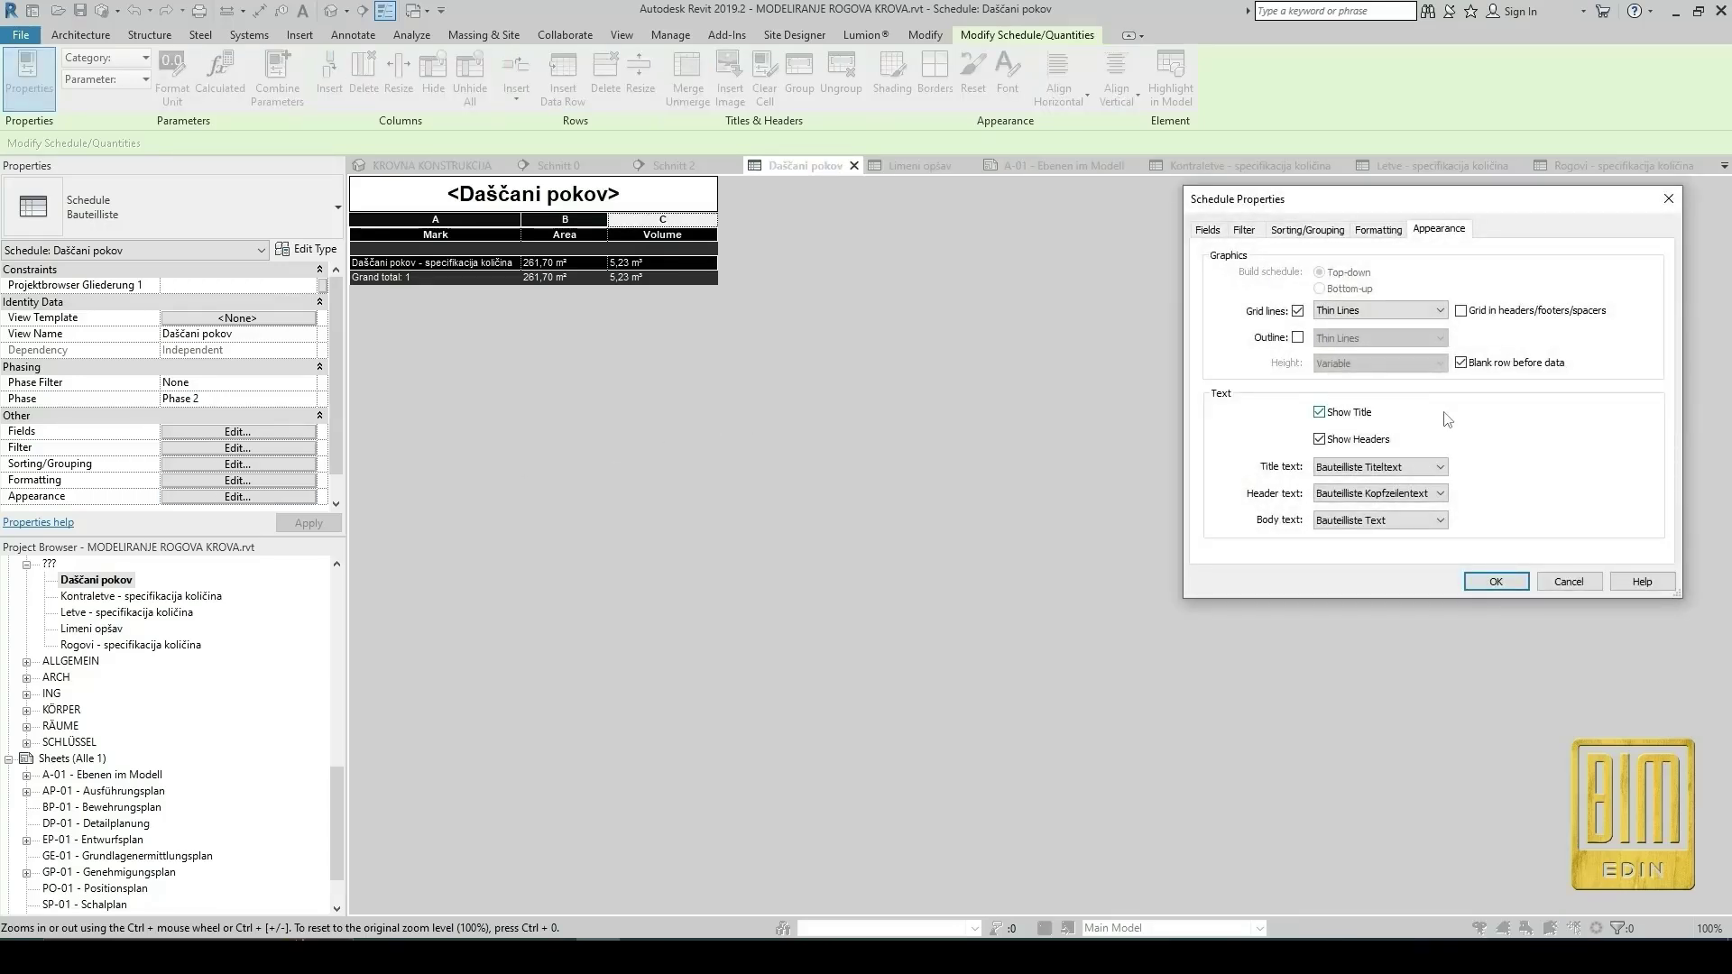
click(1440, 467)
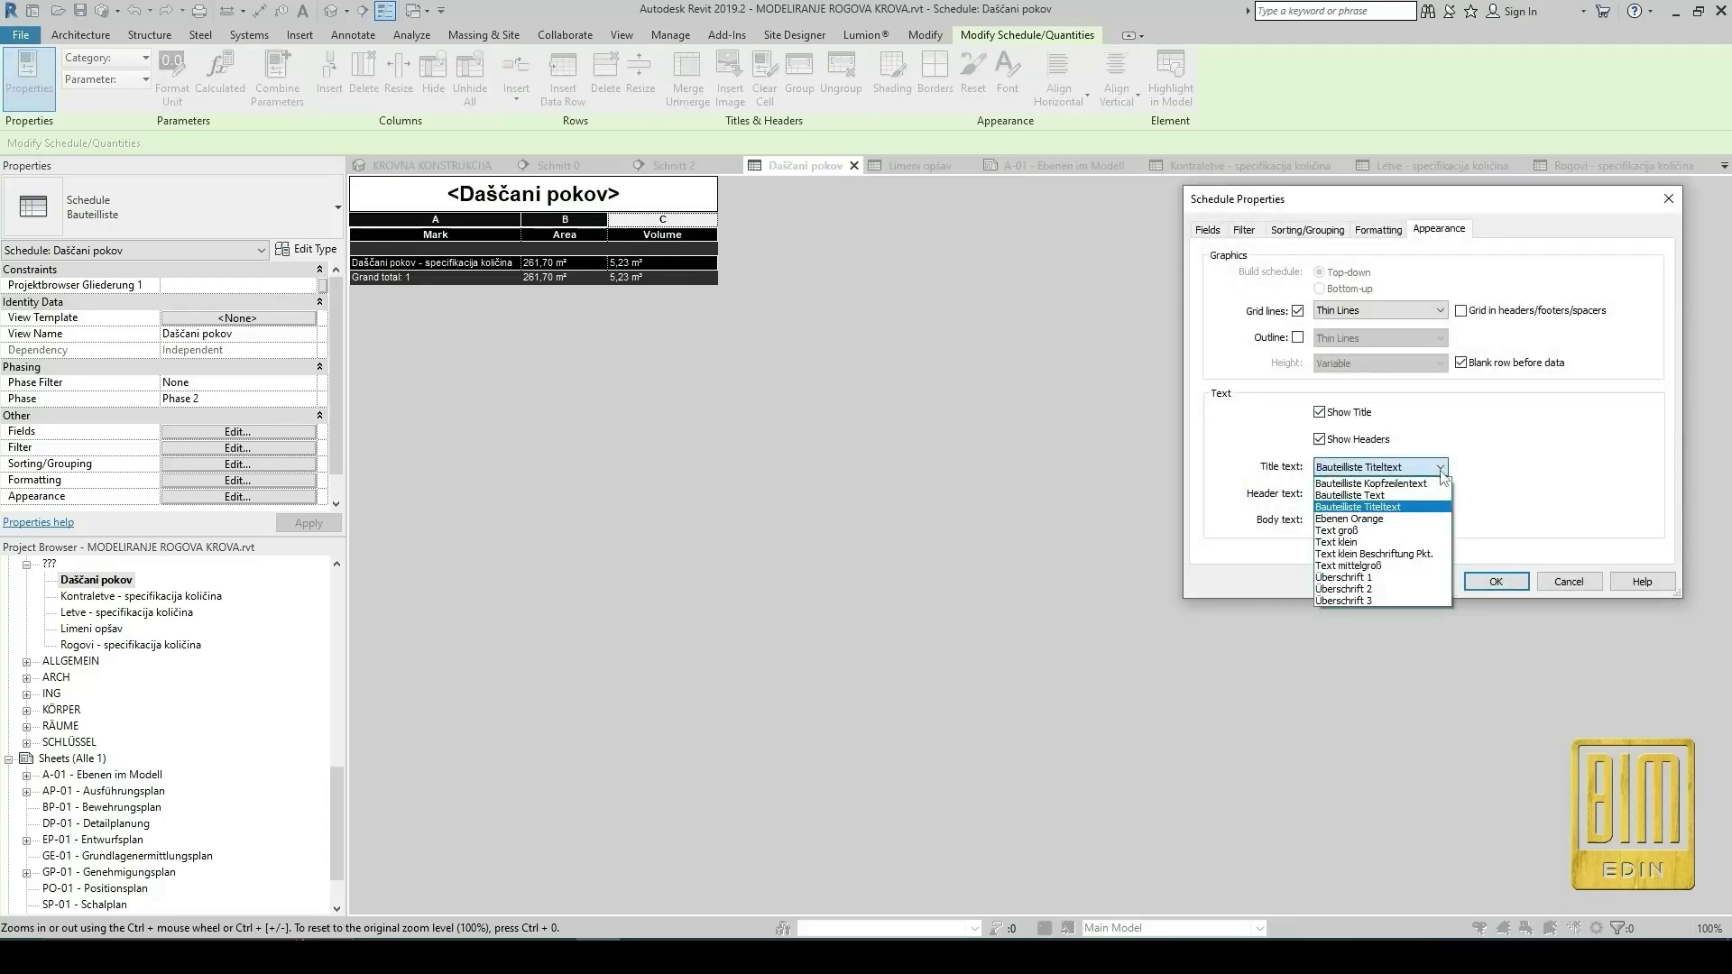
click(1392, 601)
click(1430, 492)
click(1389, 627)
click(1413, 523)
click(1380, 646)
click(1496, 582)
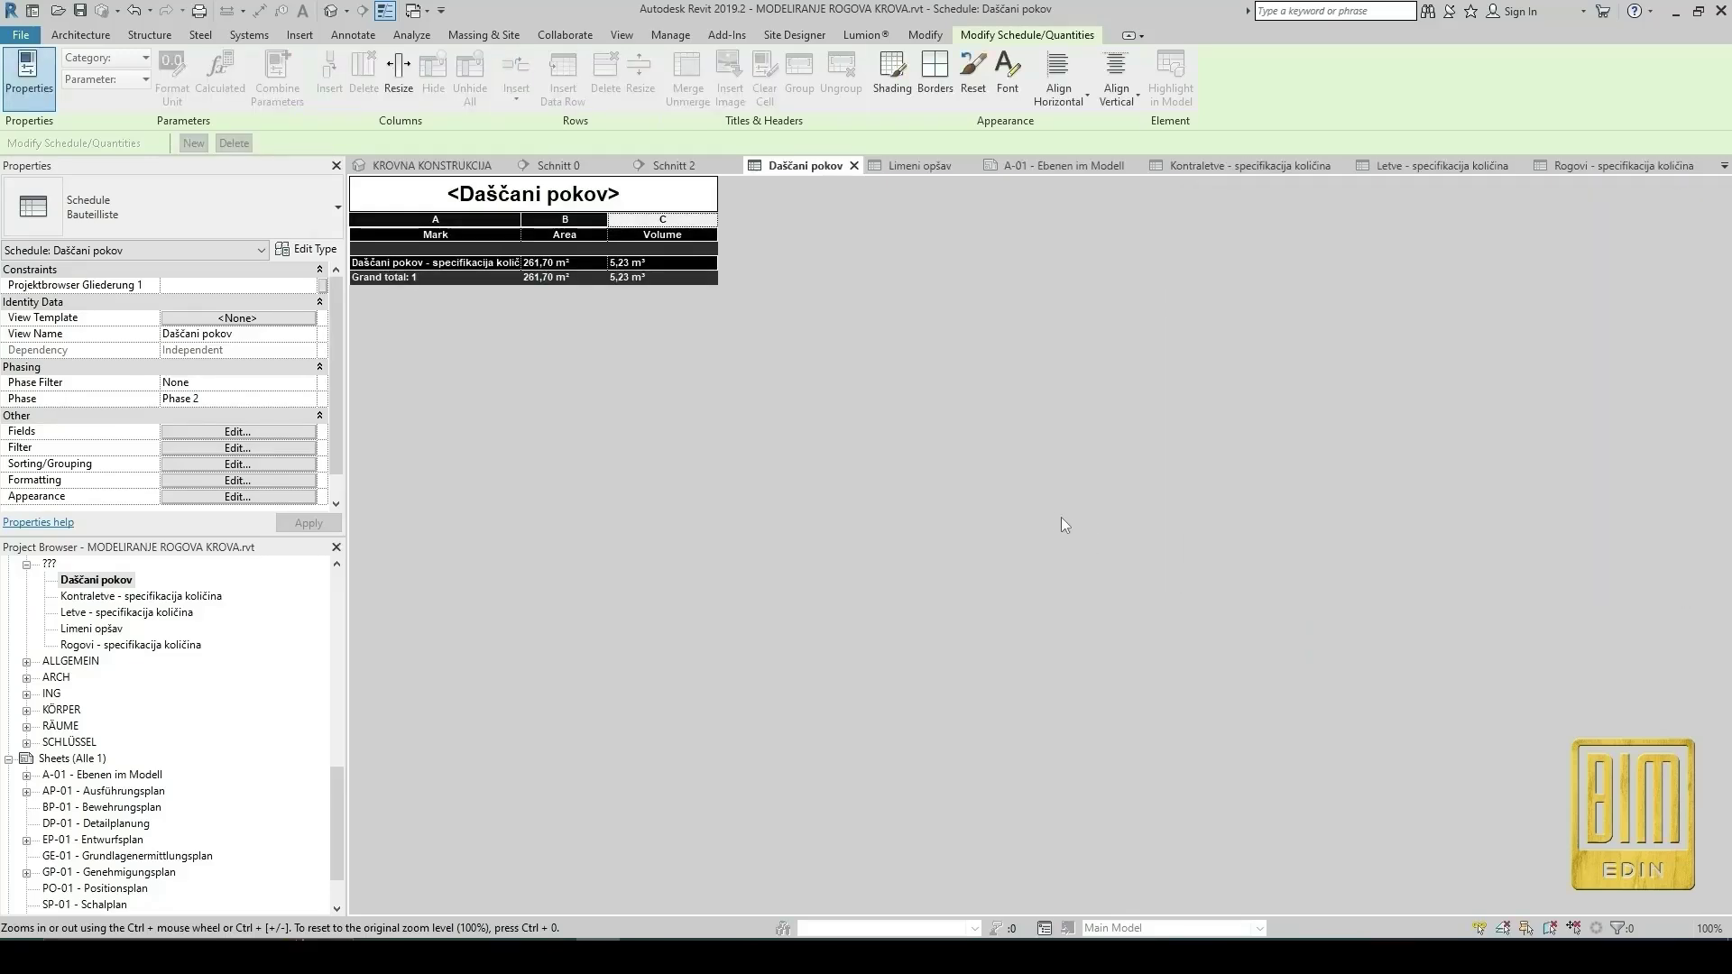
Return to sheet A-01 - Ebenen im Modell and compare the "Daščani pokov" text with the neighbouring schedules.
double_click(115, 776)
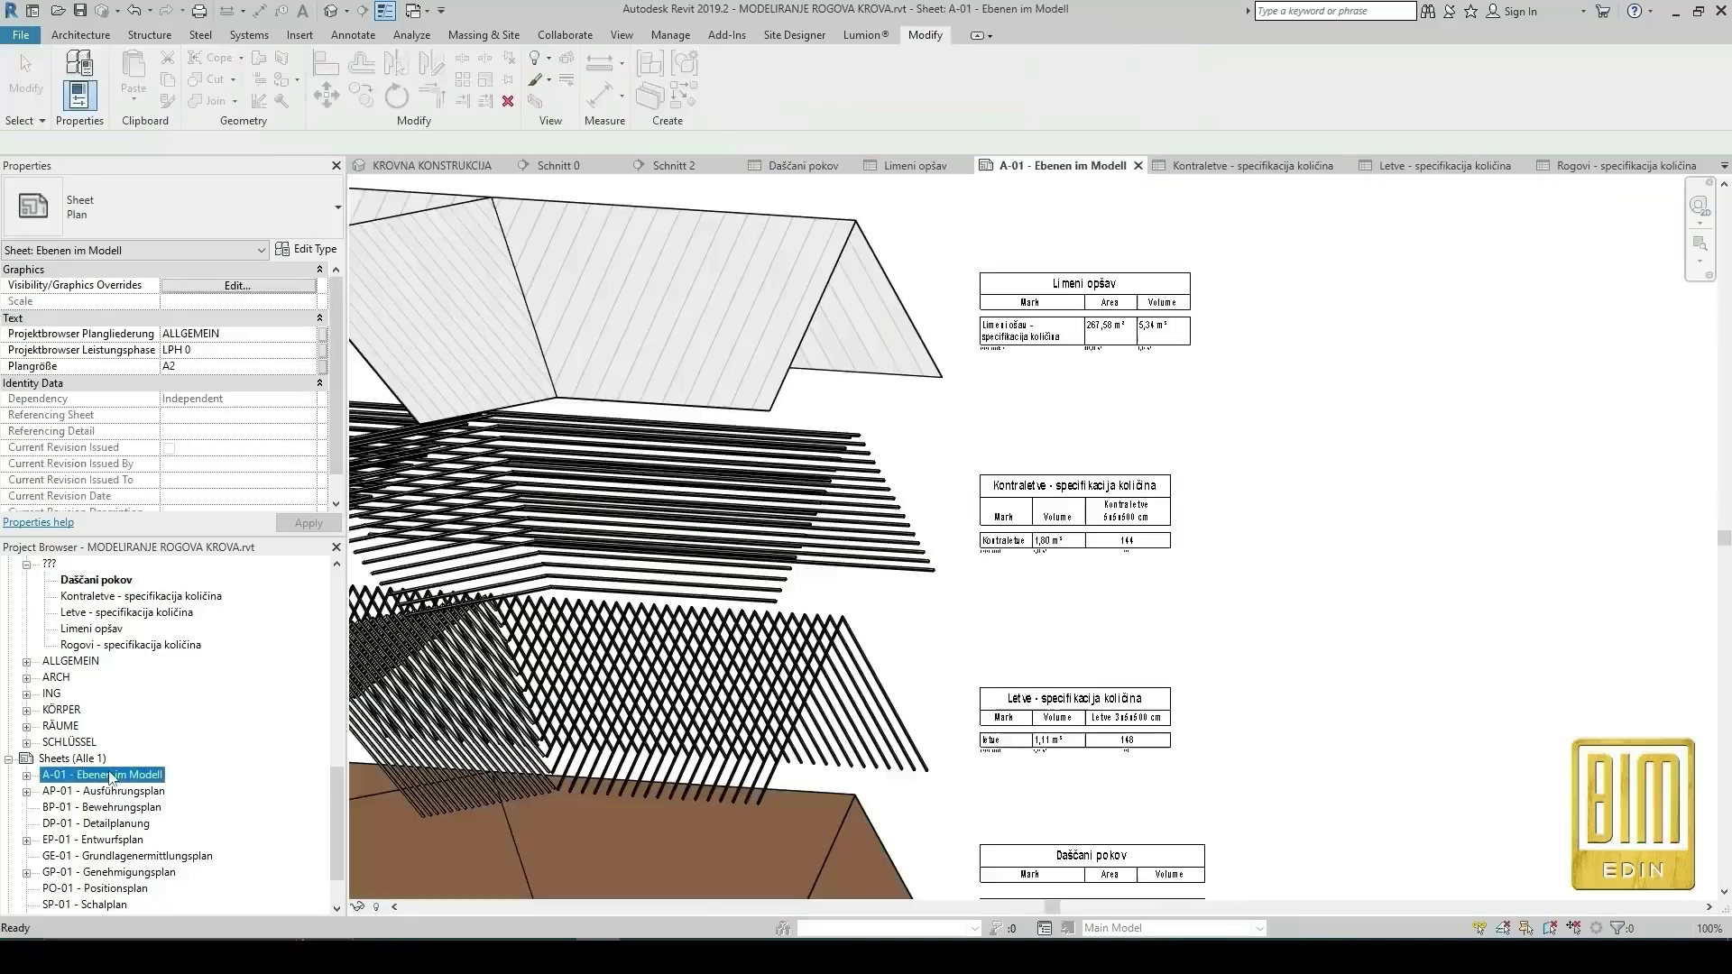
scroll(1135, 391, down, 4)
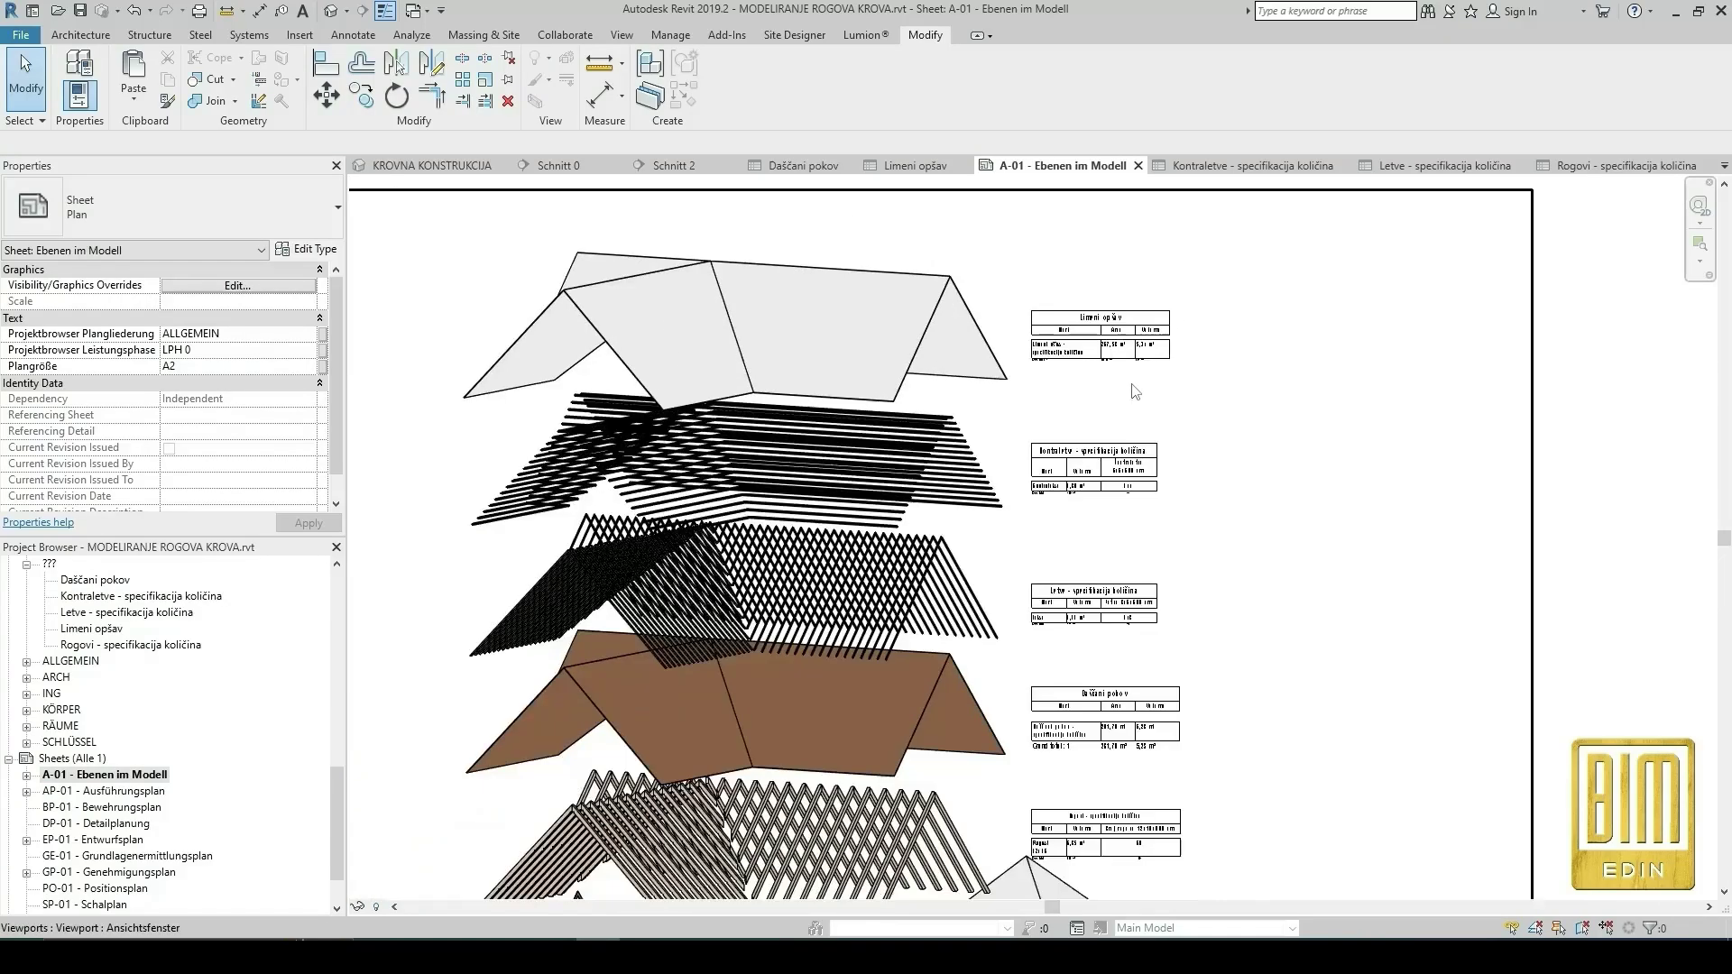
scroll(1117, 744, up, 4)
scroll(1117, 744, up, 2)
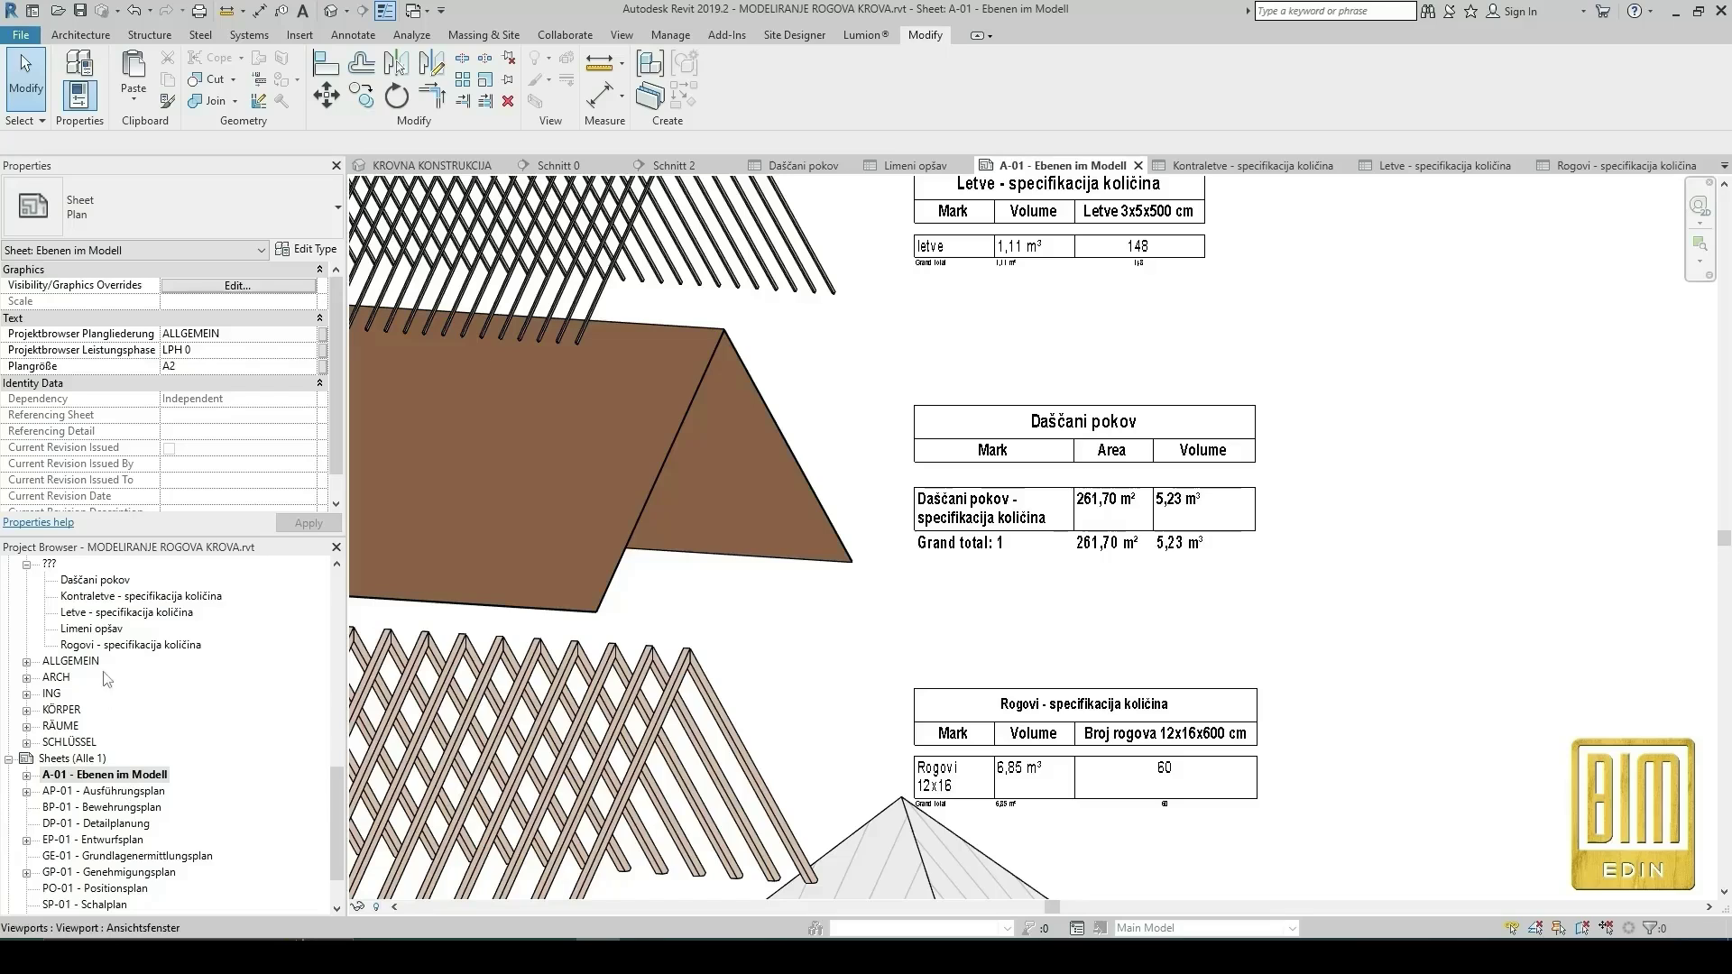
scroll(114, 764, up, 1)
Set the title, header and body text of the "Kontraletve - specifikacija količina" schedule to Überschrift 3.
click(91, 630)
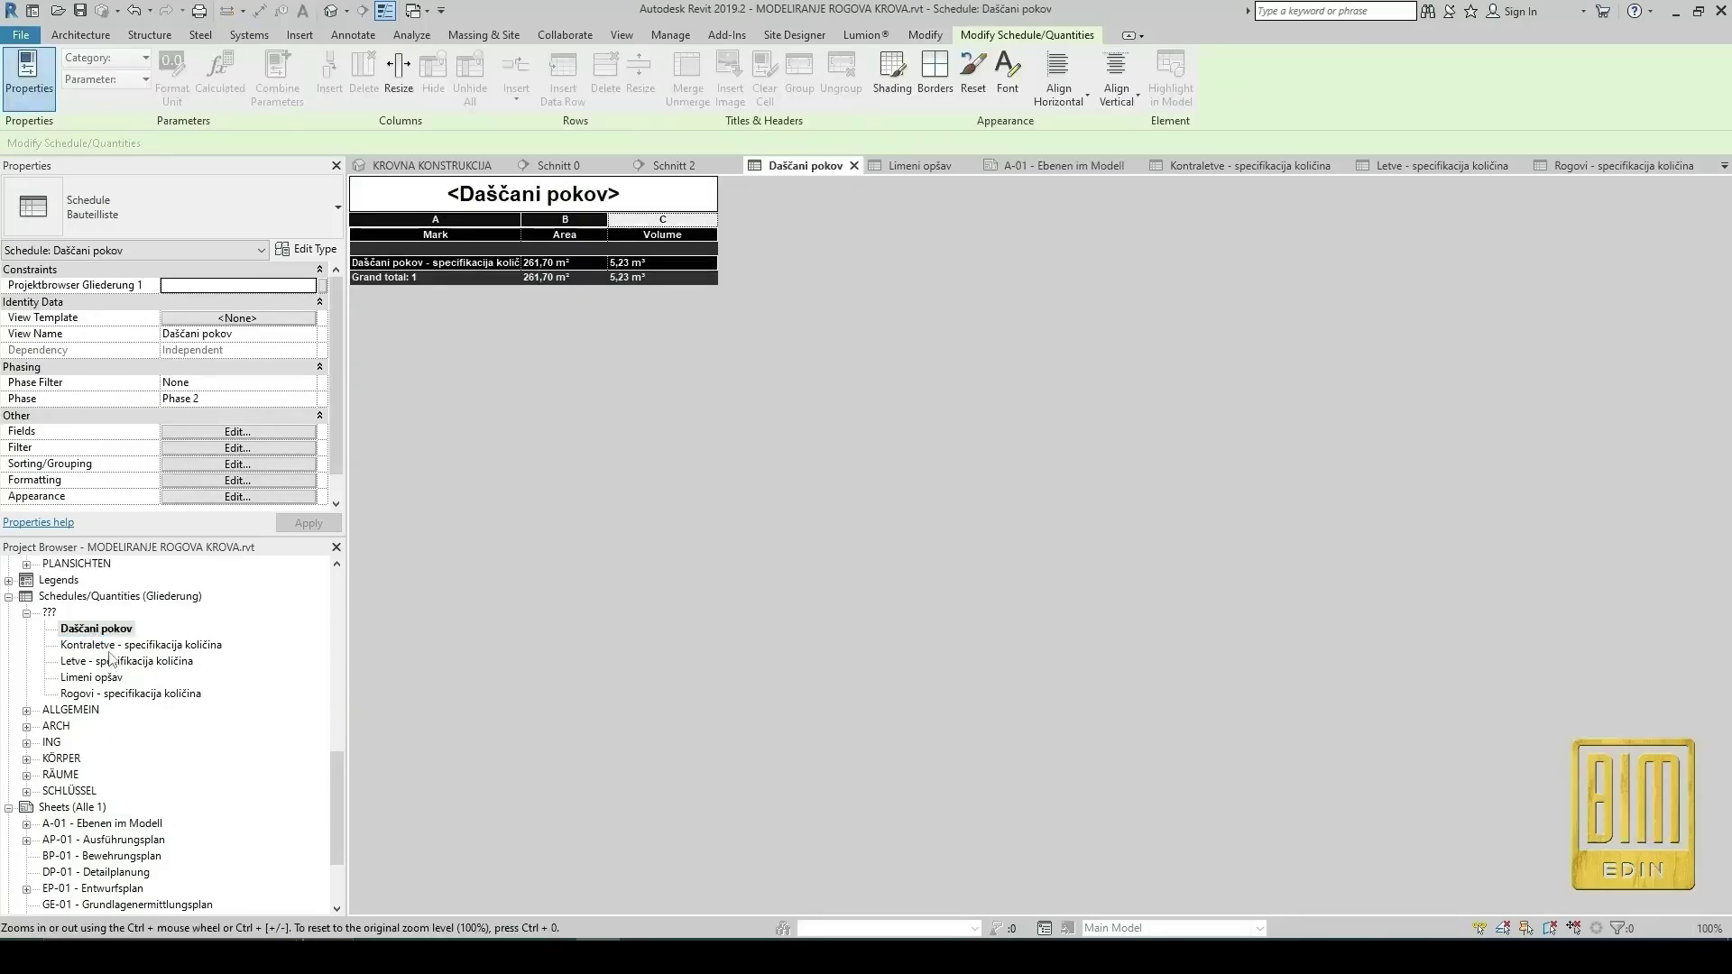
double_click(108, 646)
click(238, 497)
click(1380, 466)
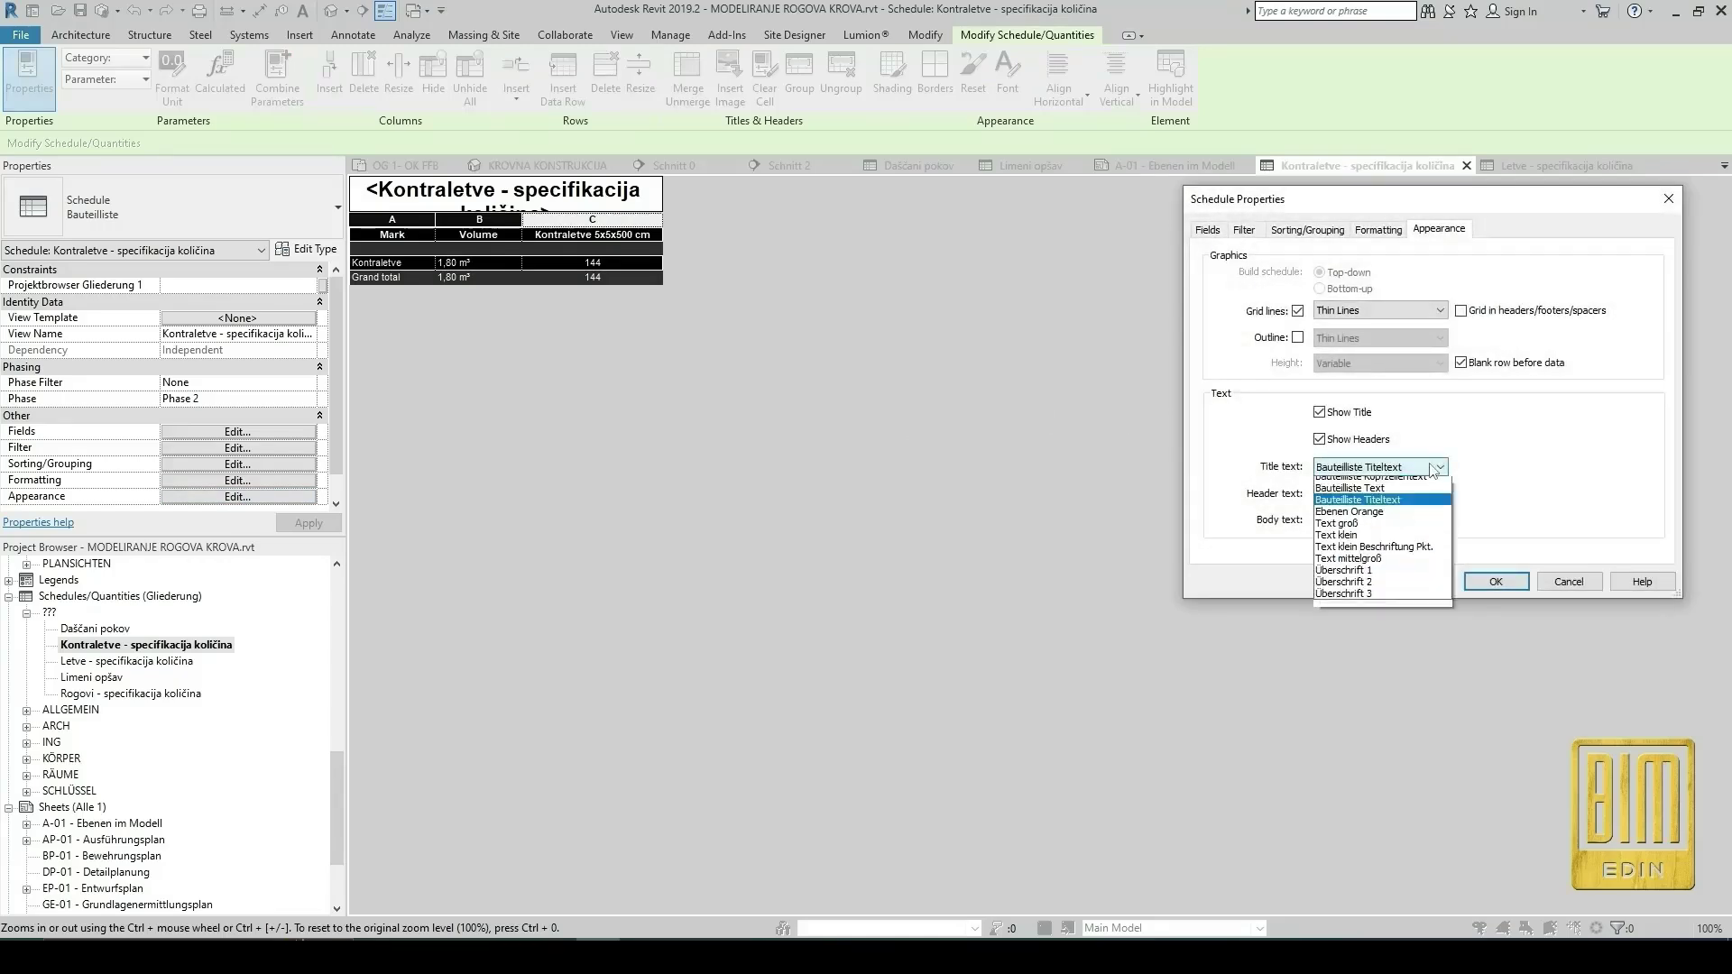
click(1412, 600)
click(1380, 493)
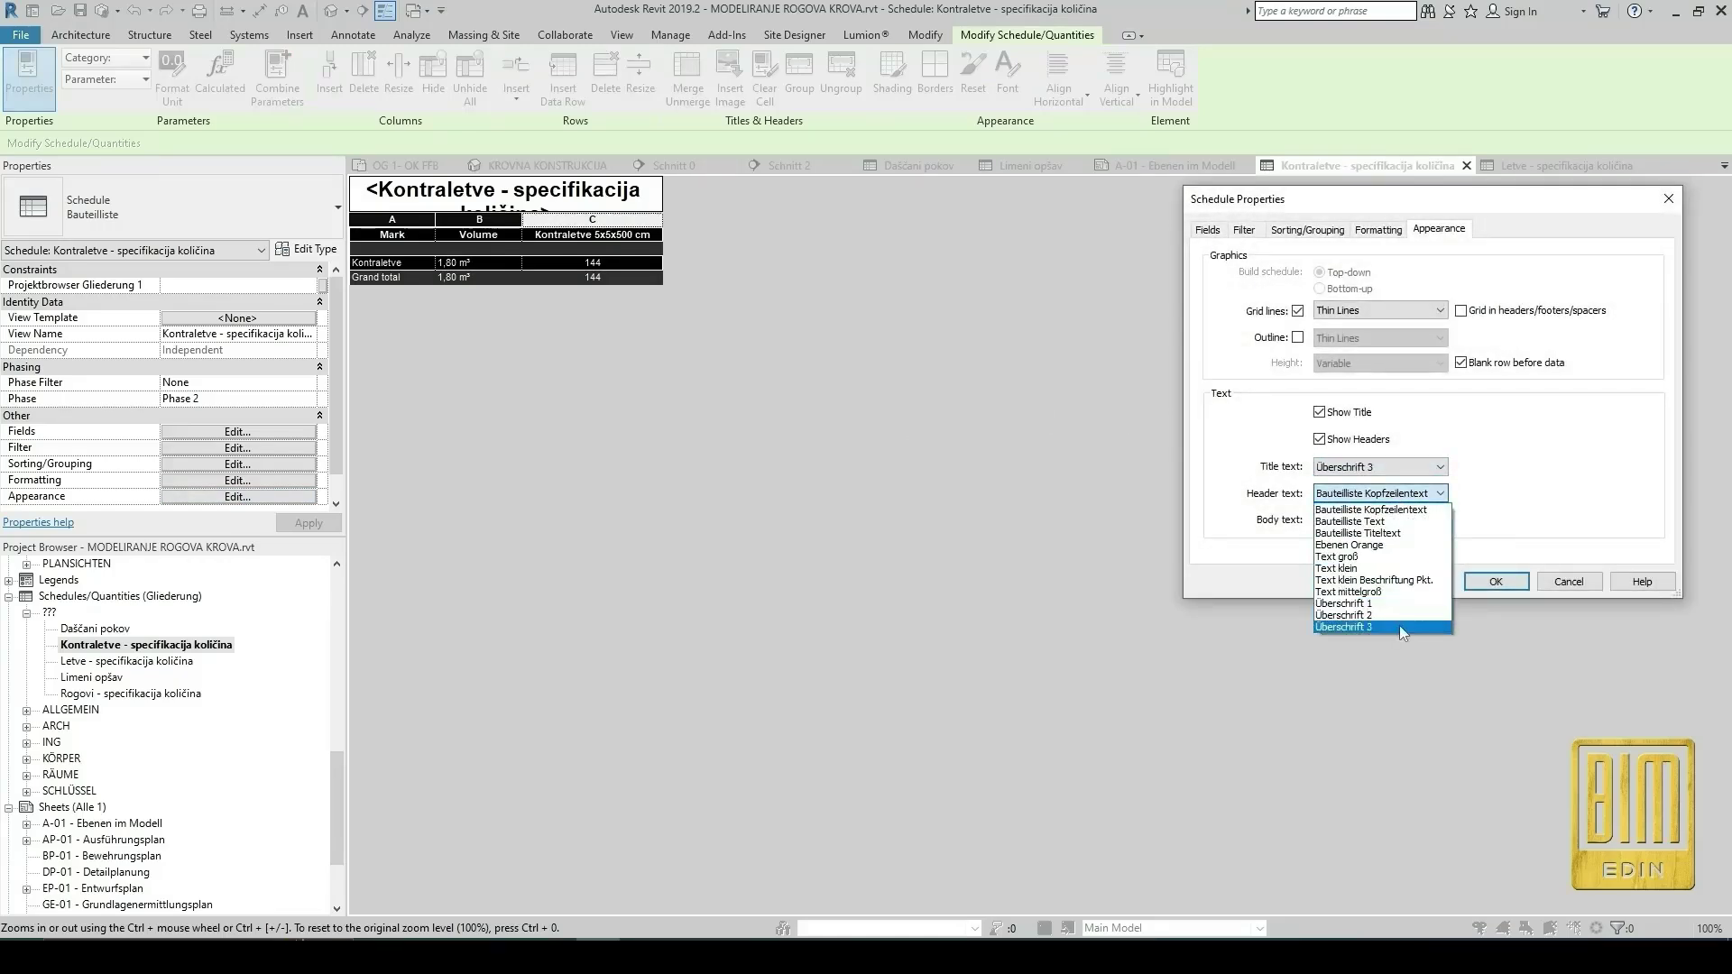
click(1380, 627)
click(1380, 519)
click(1380, 654)
click(1468, 582)
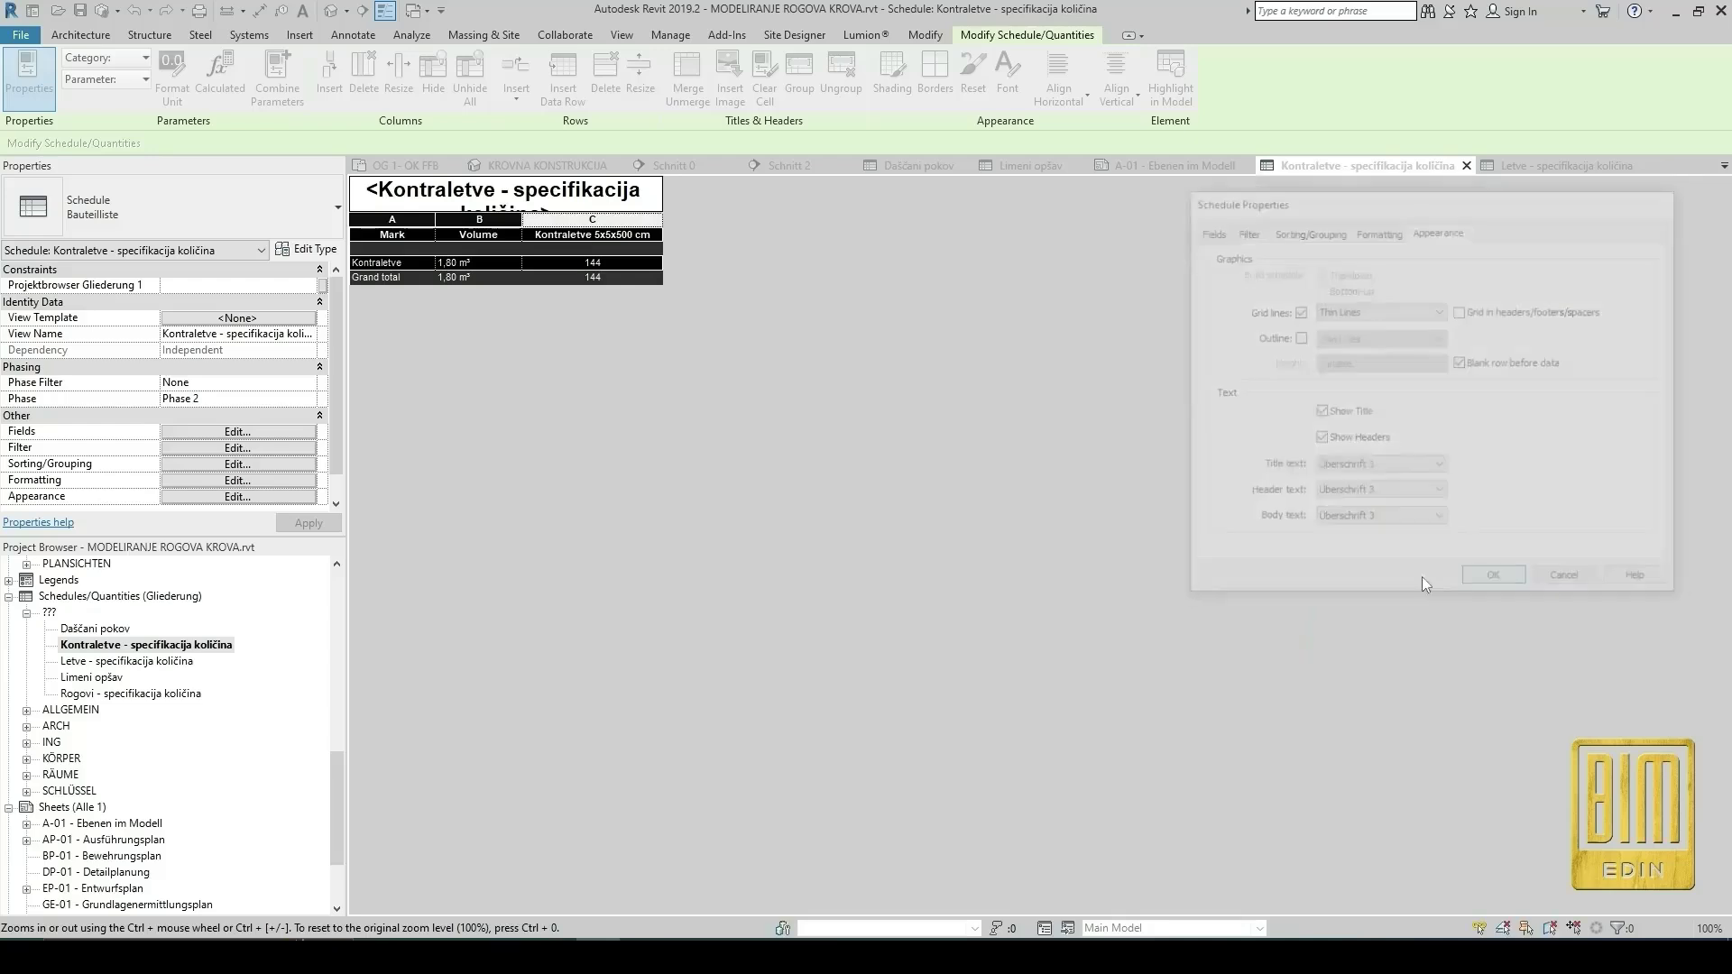
Set the title, header and body text of the "Letve - specifikacija količina" schedule to Überschrift 3.
double_click(135, 661)
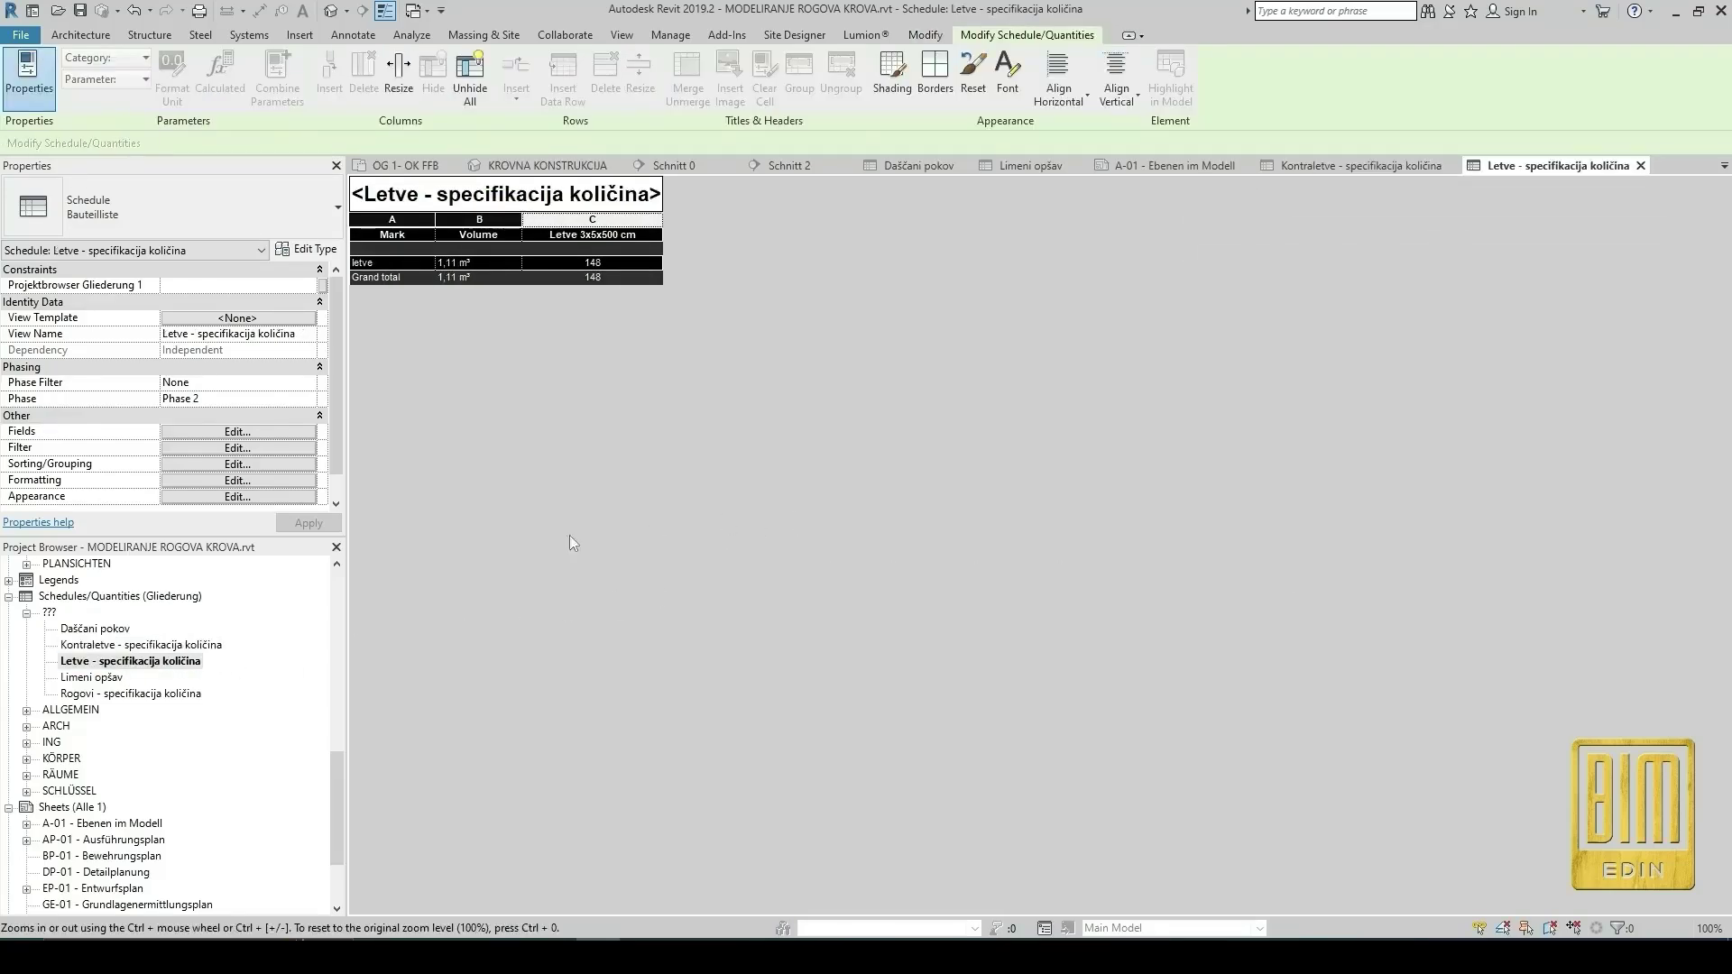
click(237, 497)
click(1436, 468)
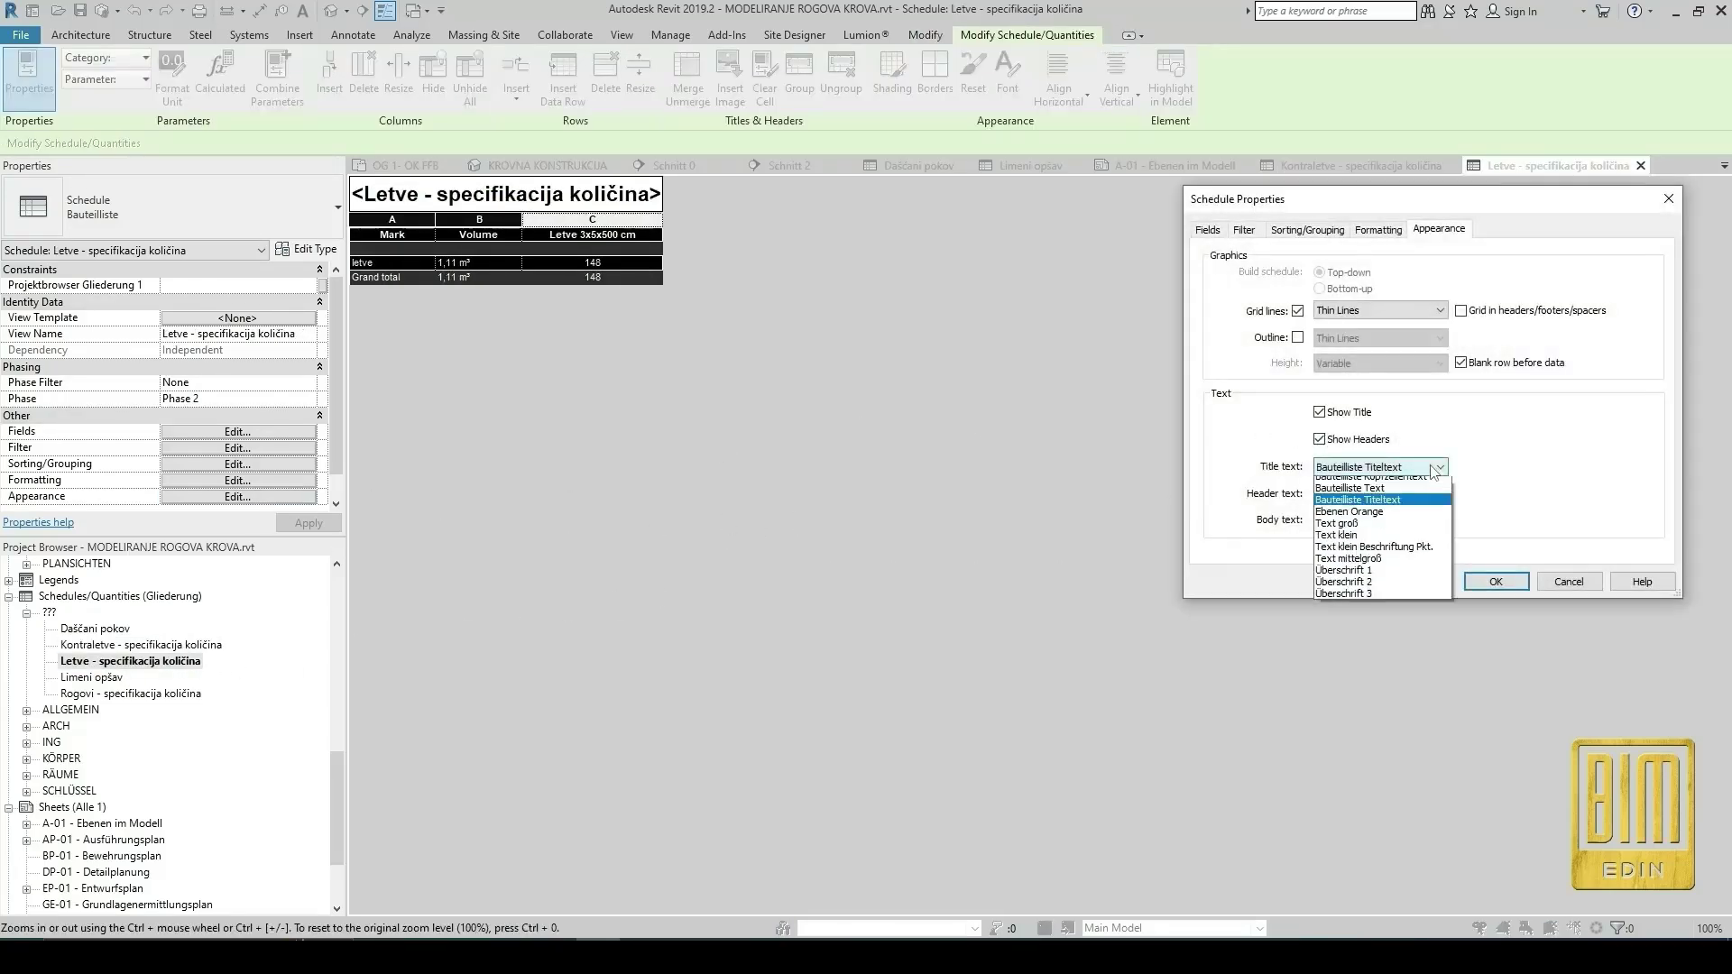
click(1393, 601)
click(1408, 493)
click(1402, 628)
click(1397, 522)
click(1380, 652)
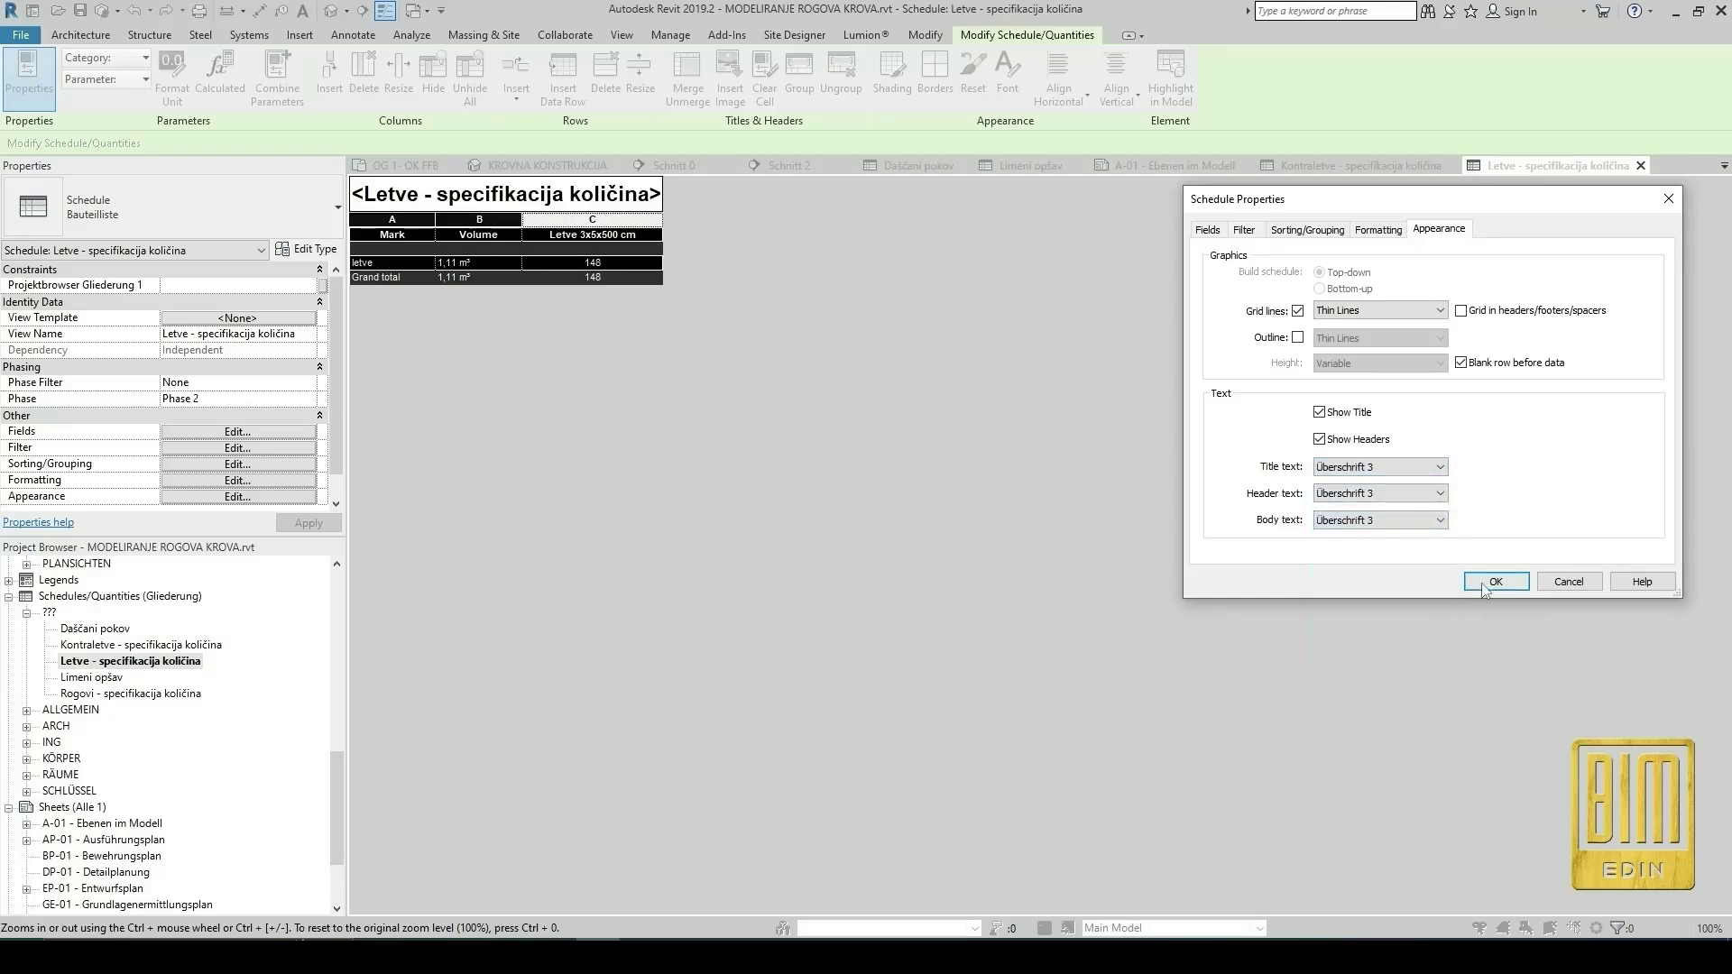
click(1494, 582)
Set the title, header and body text of the "Limeni opšav" schedule to Überschrift 3.
double_click(96, 677)
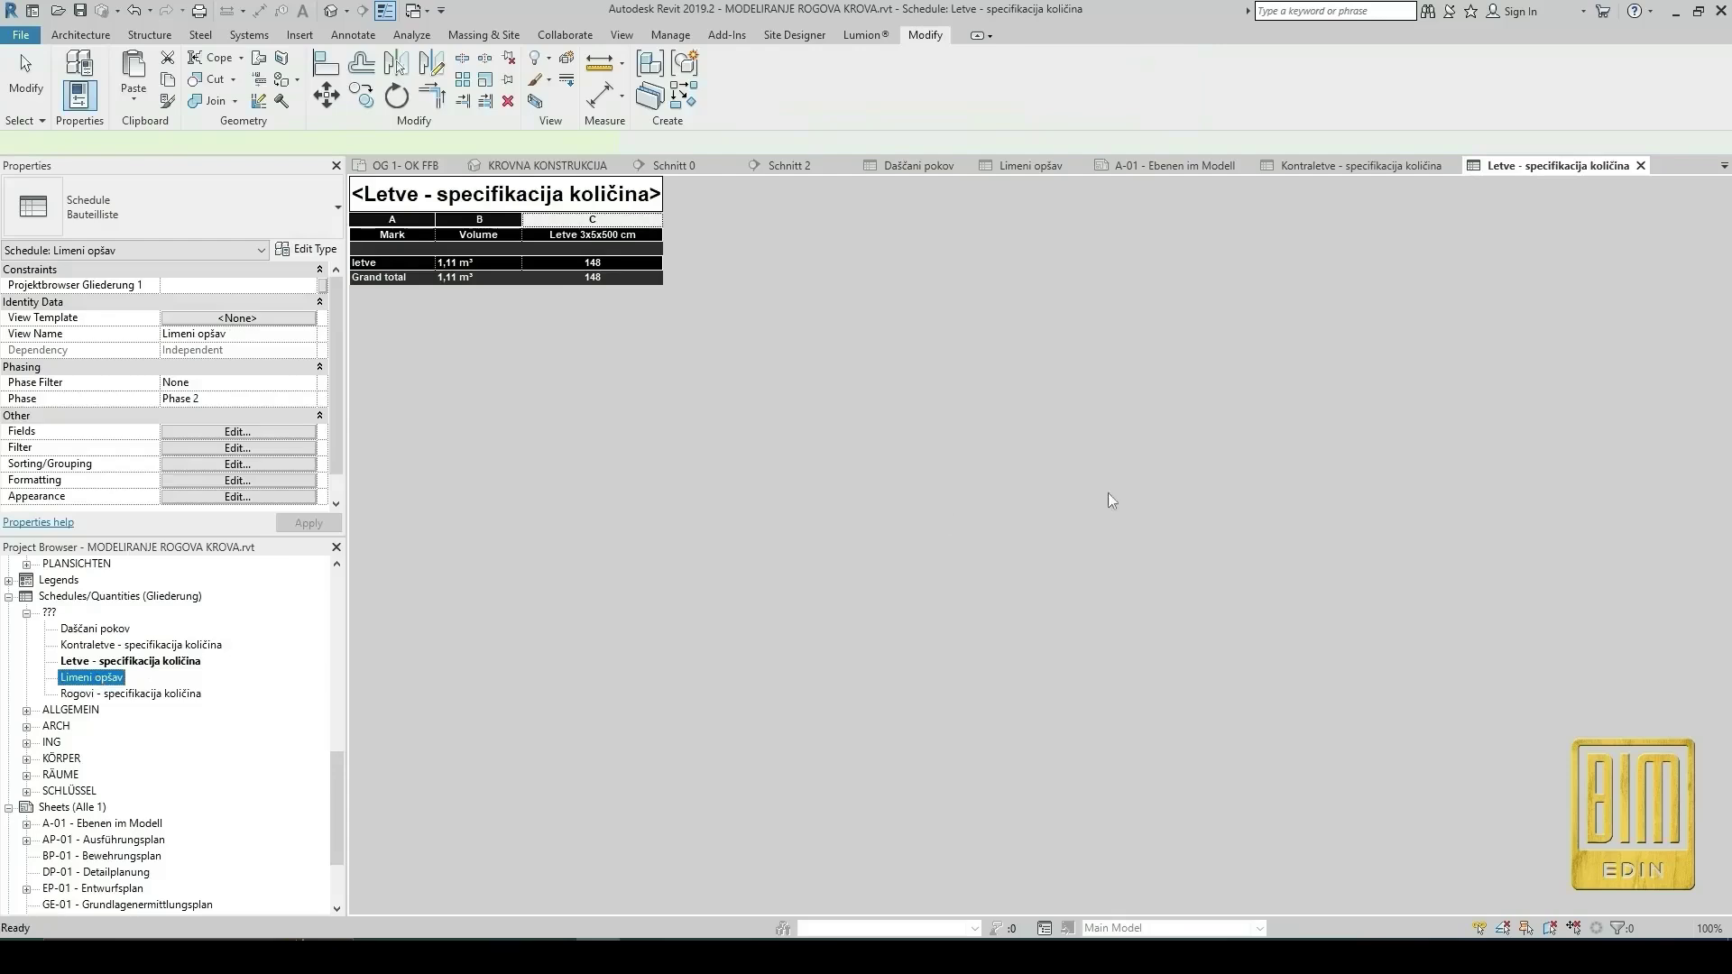
click(237, 497)
click(1413, 466)
click(1402, 601)
click(1423, 493)
click(1386, 627)
click(1381, 520)
click(1380, 652)
click(1496, 581)
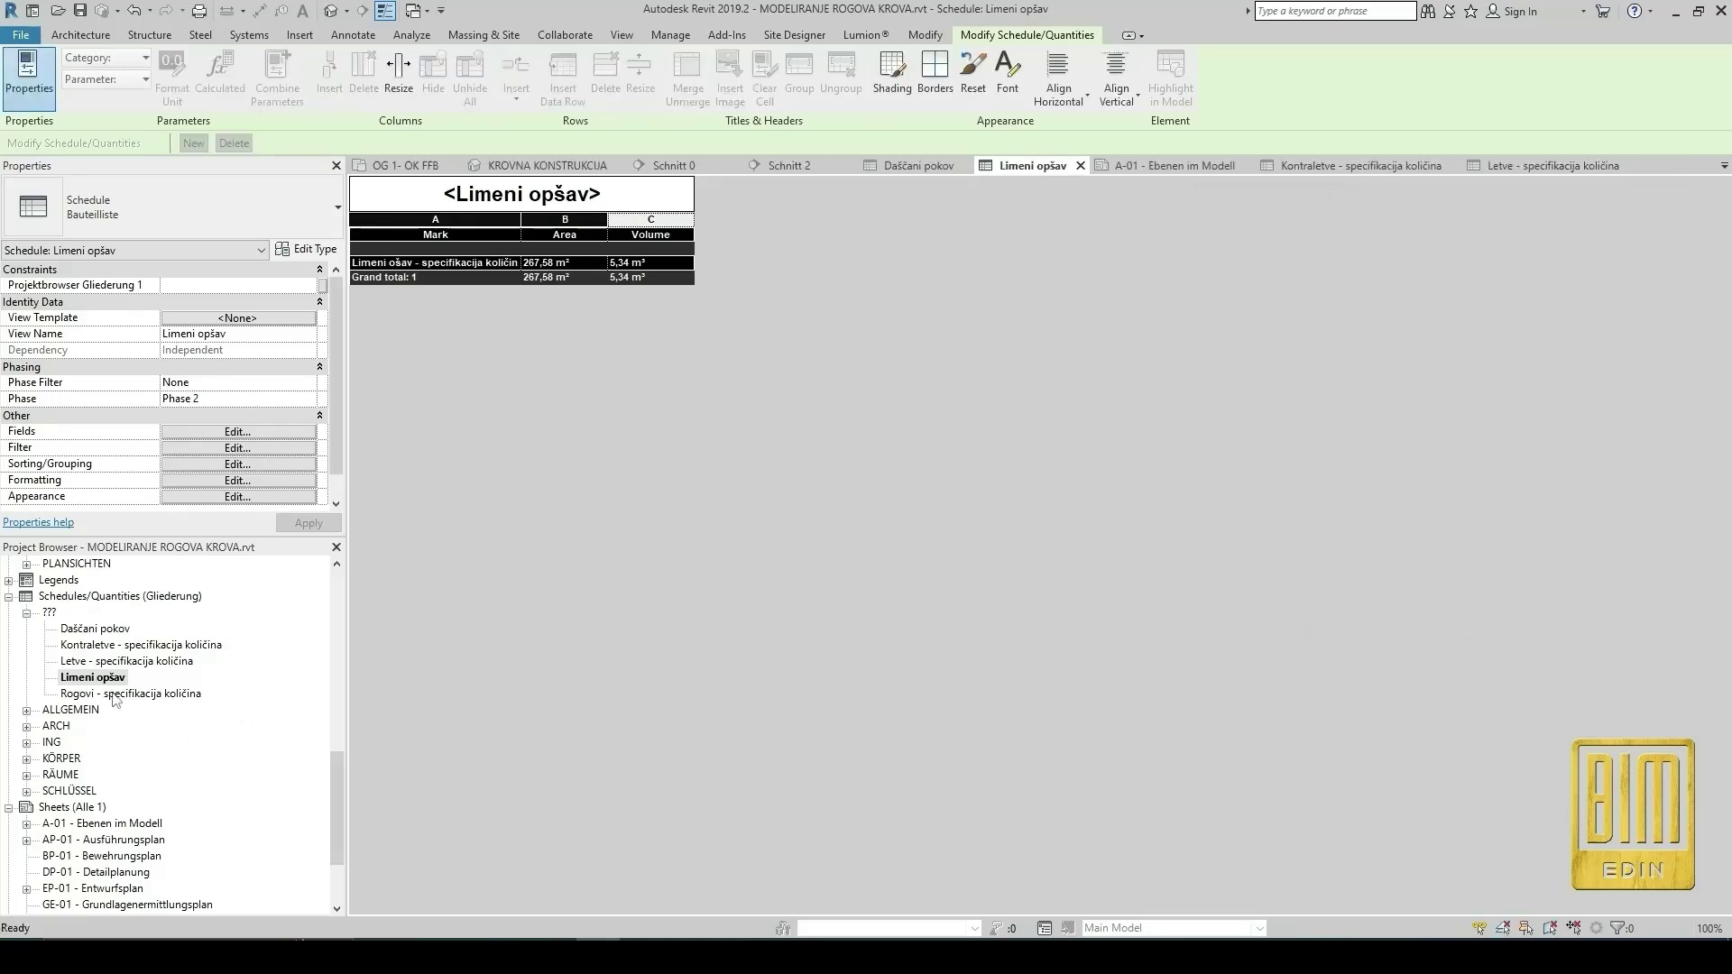
Set the title, header and body text of the "Rogovi - specifikacija količina" schedule to Überschrift 3.
double_click(112, 694)
click(115, 697)
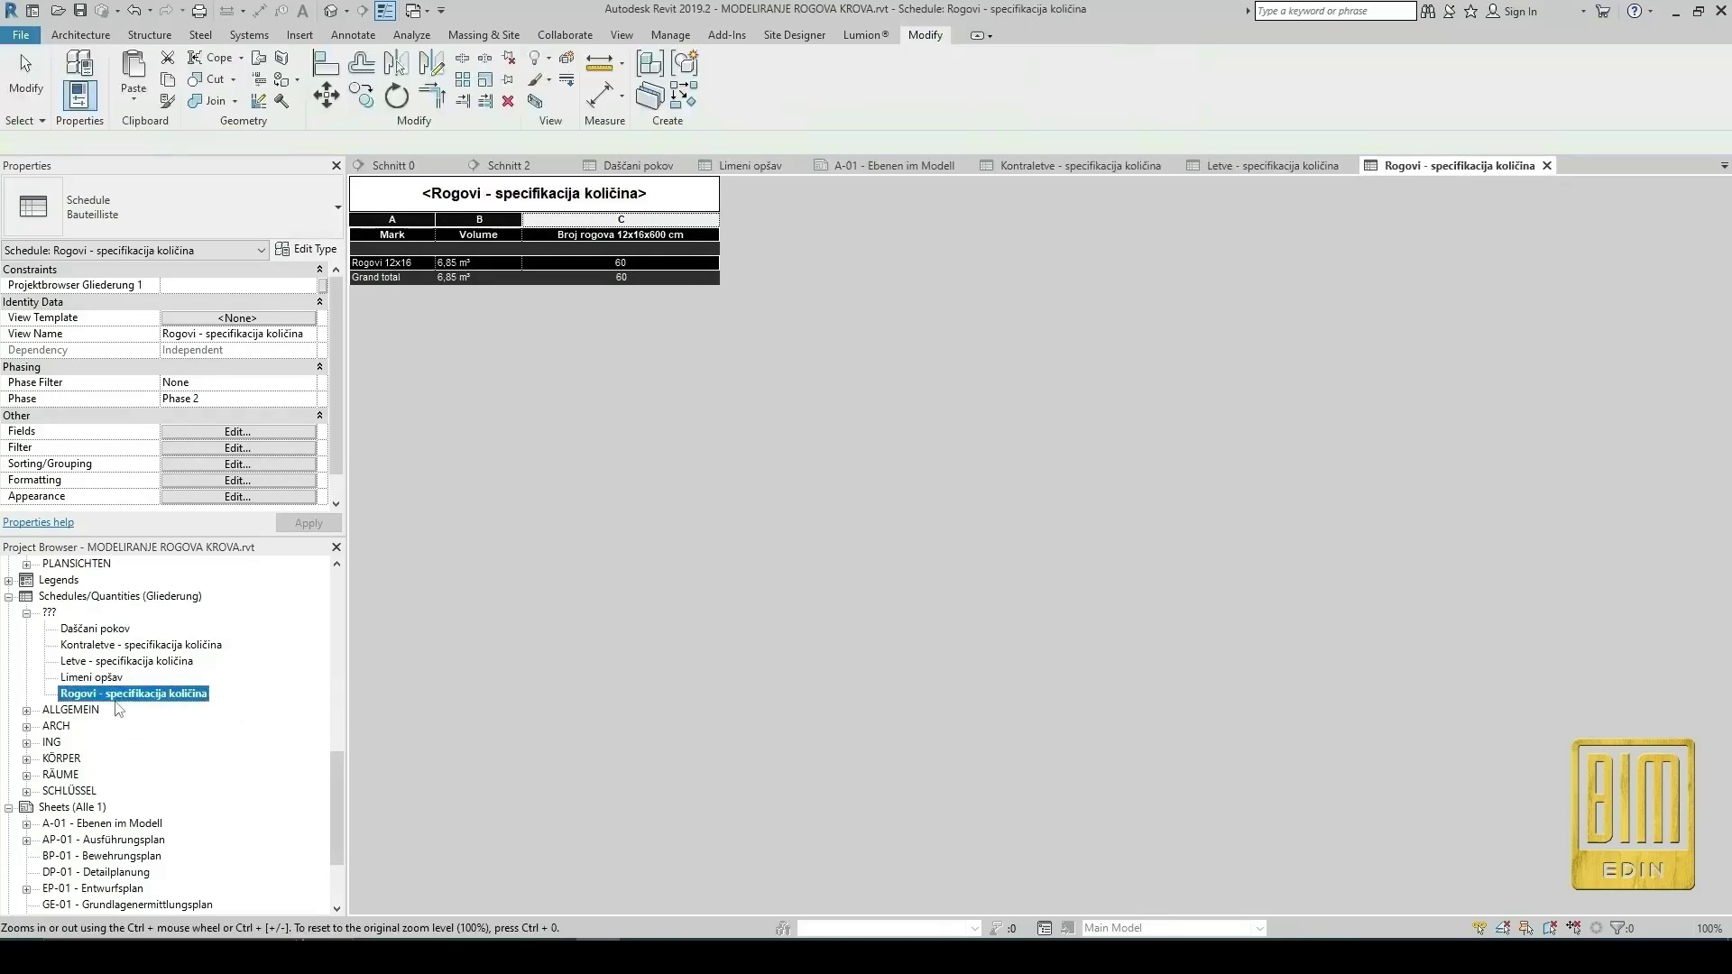
click(239, 497)
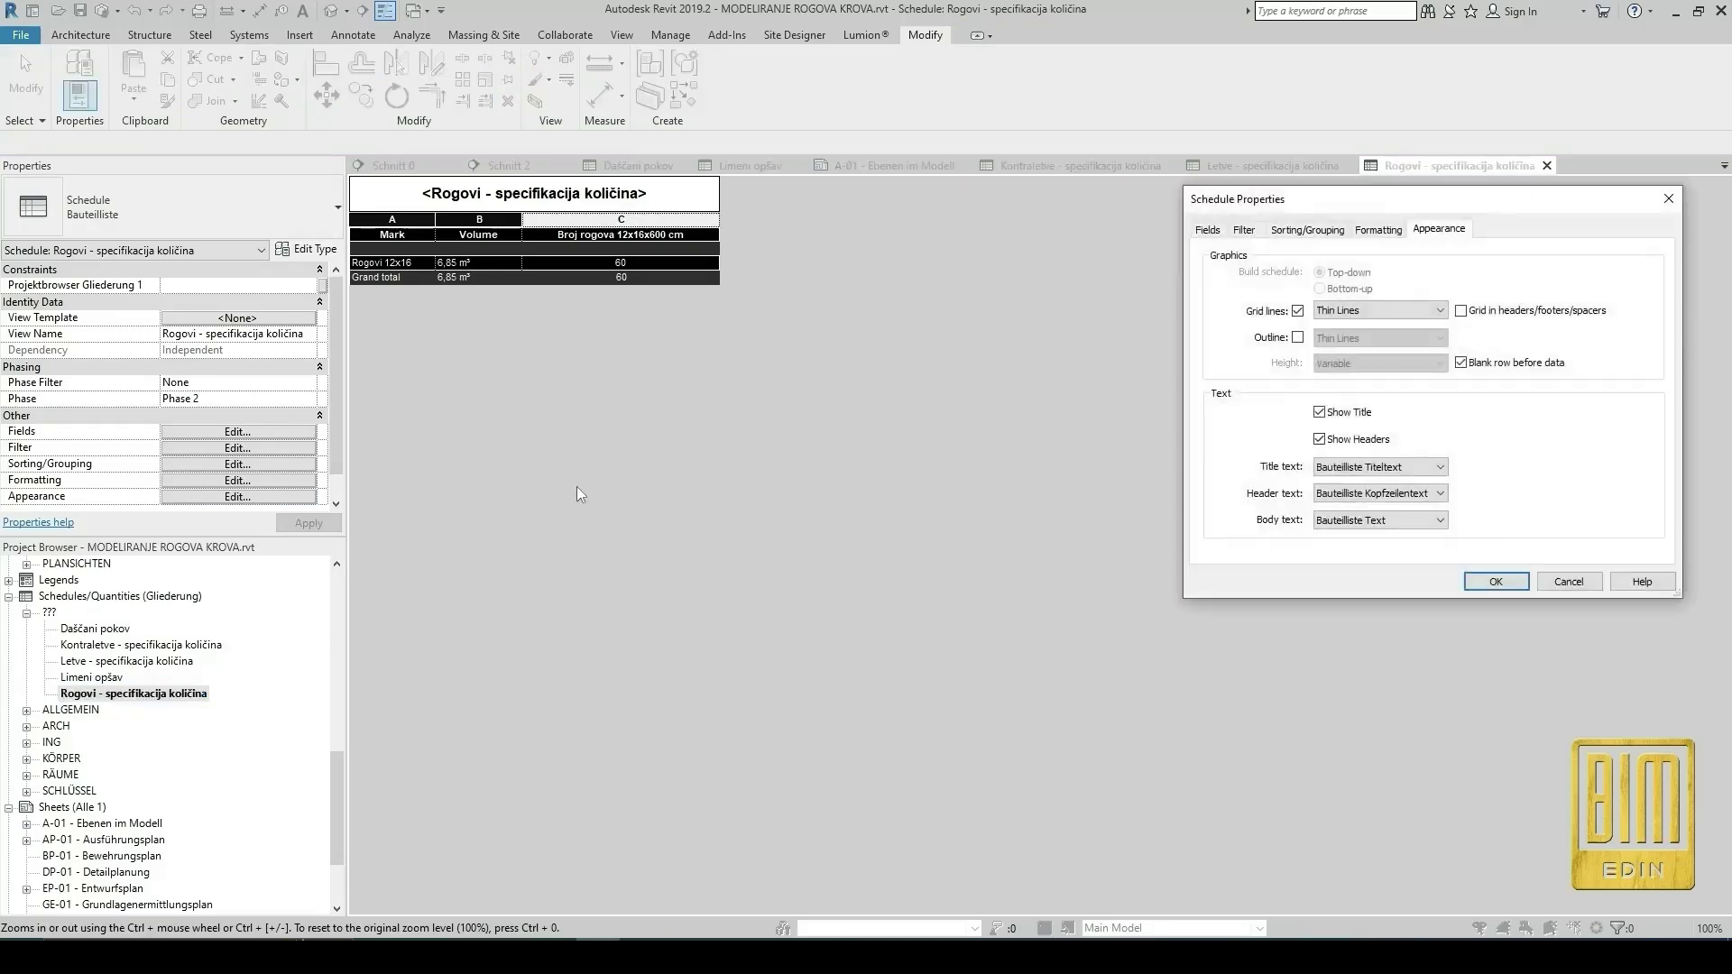
click(1378, 467)
click(1381, 602)
click(1378, 493)
click(1380, 629)
click(1375, 521)
click(1378, 659)
click(1495, 582)
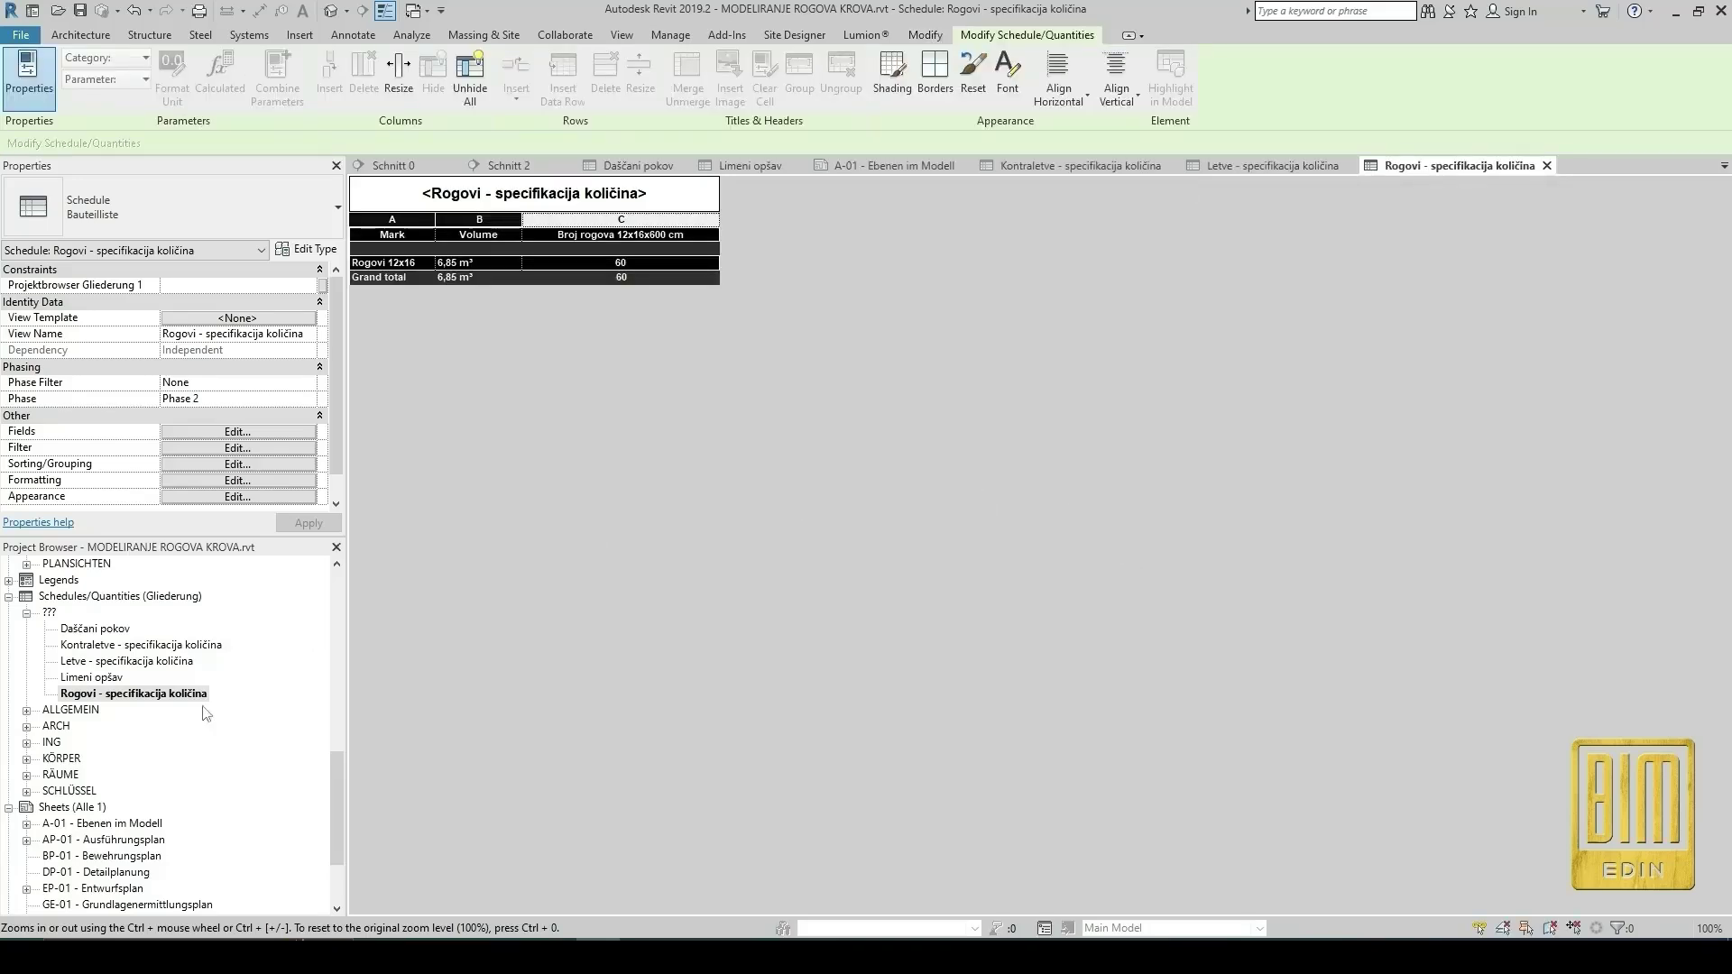
Open sheet A-01 - Ebenen im Modell and examine the text and grand total rows of all five schedules.
double_click(116, 823)
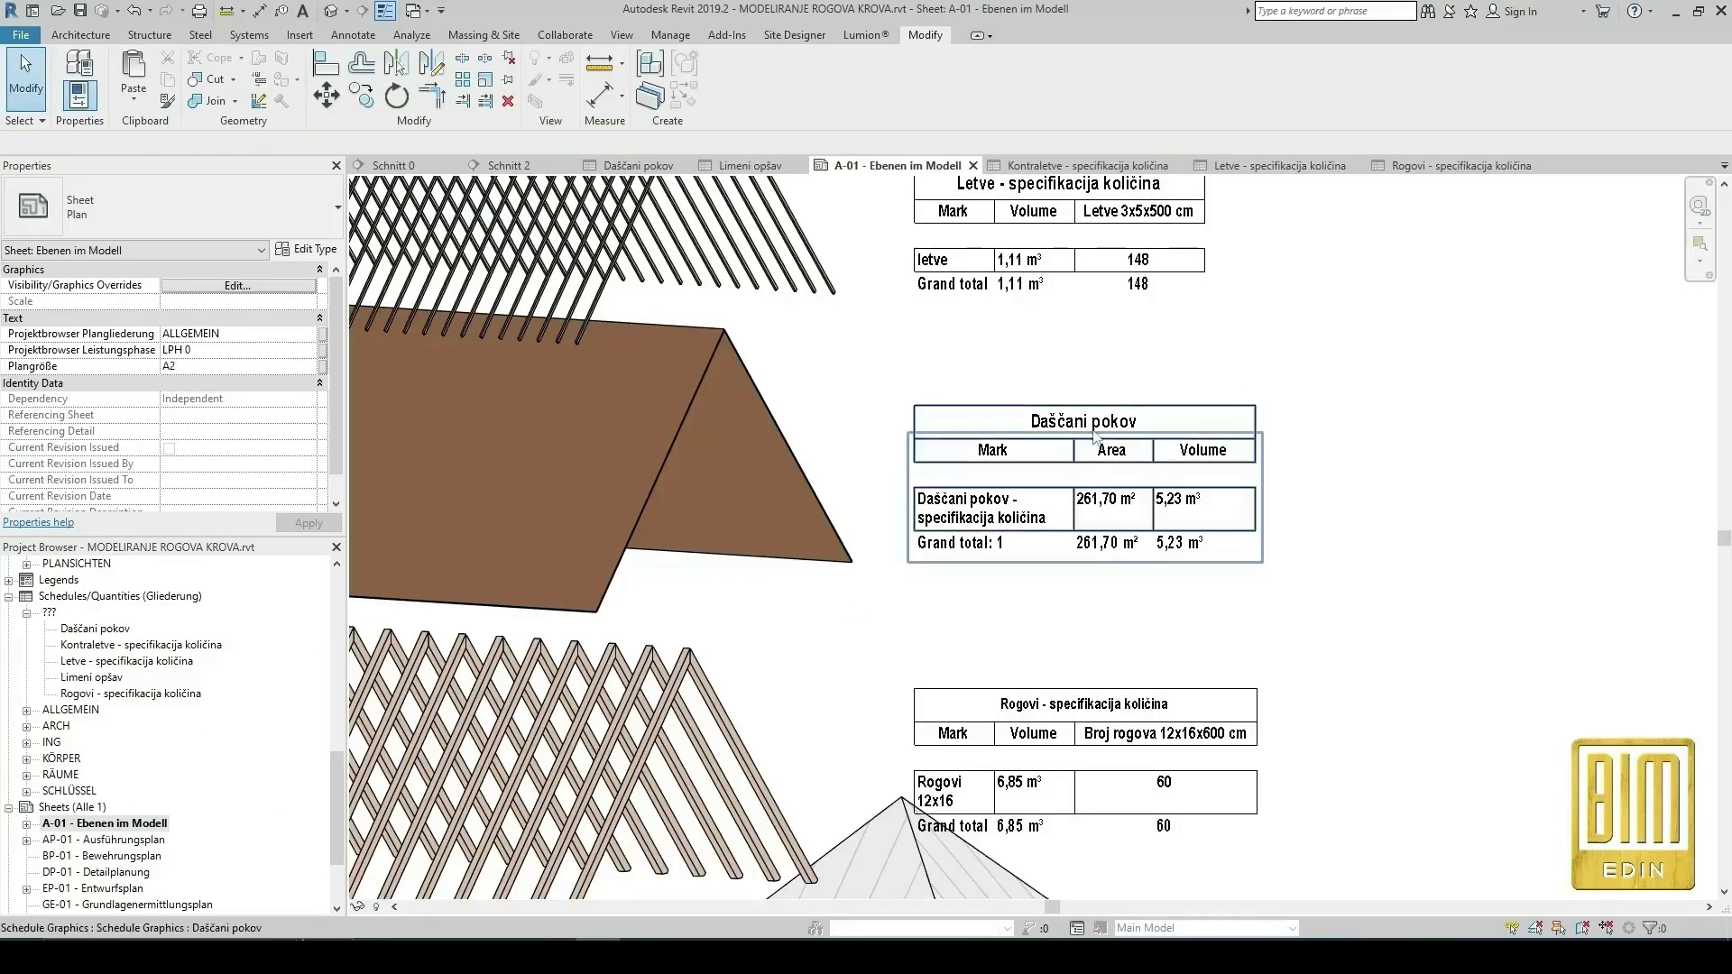
scroll(1100, 467, up, 4)
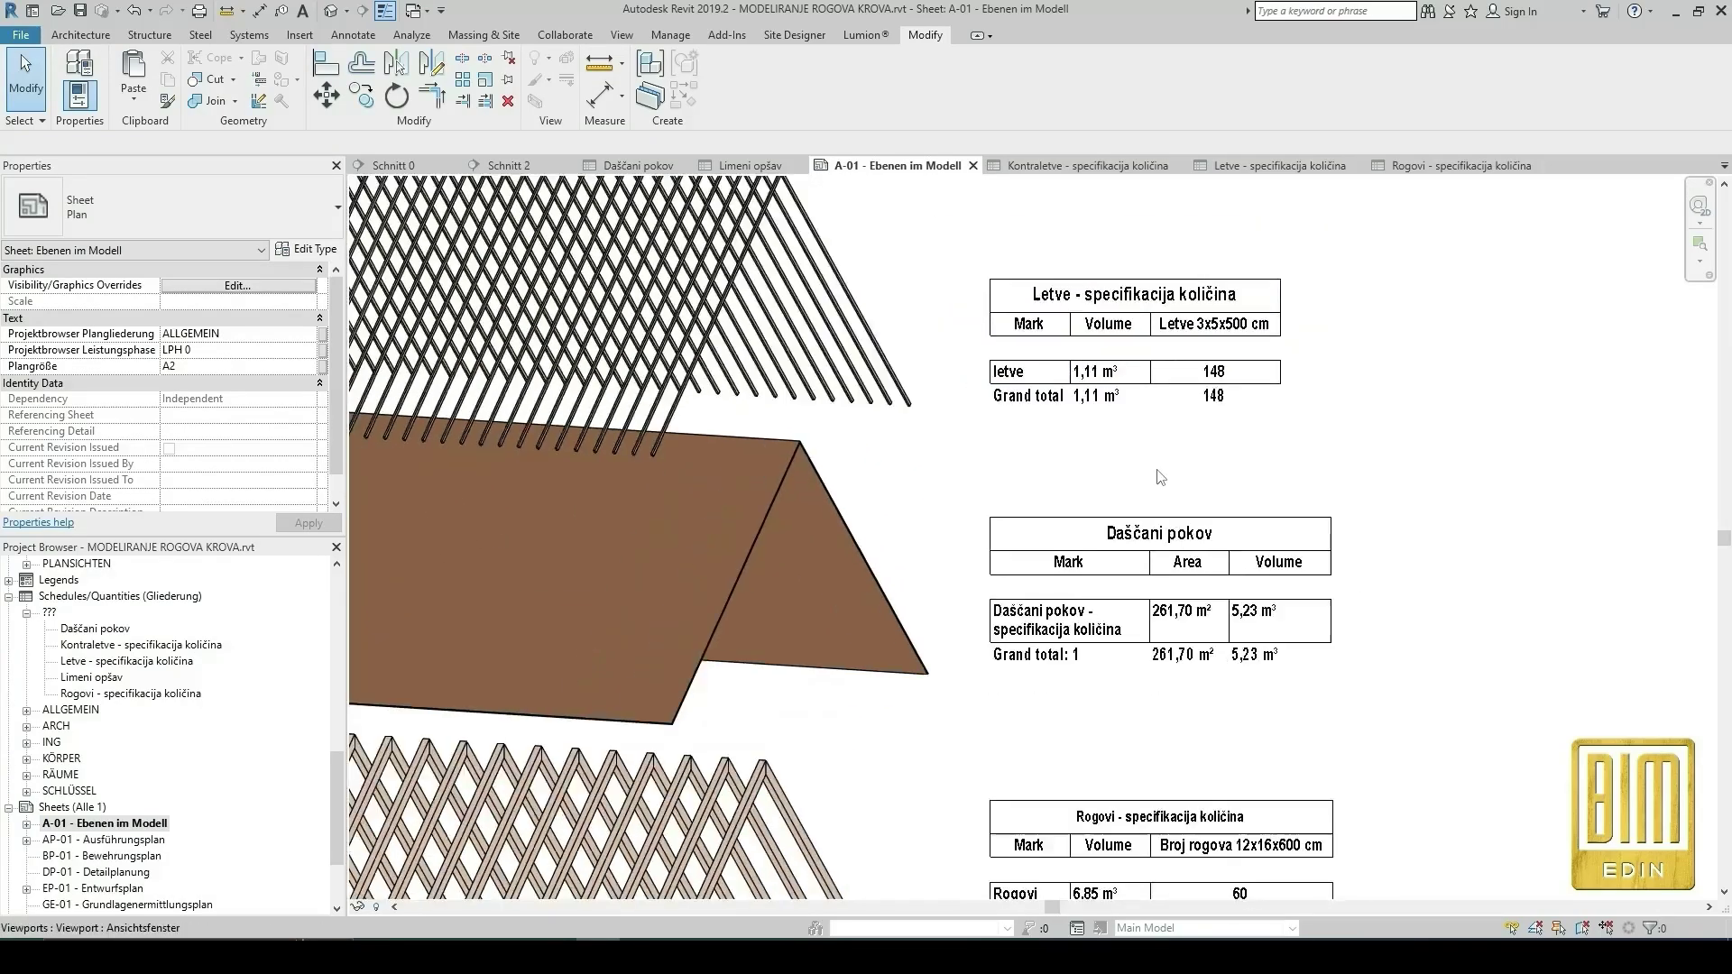
scroll(1161, 478, down, 5)
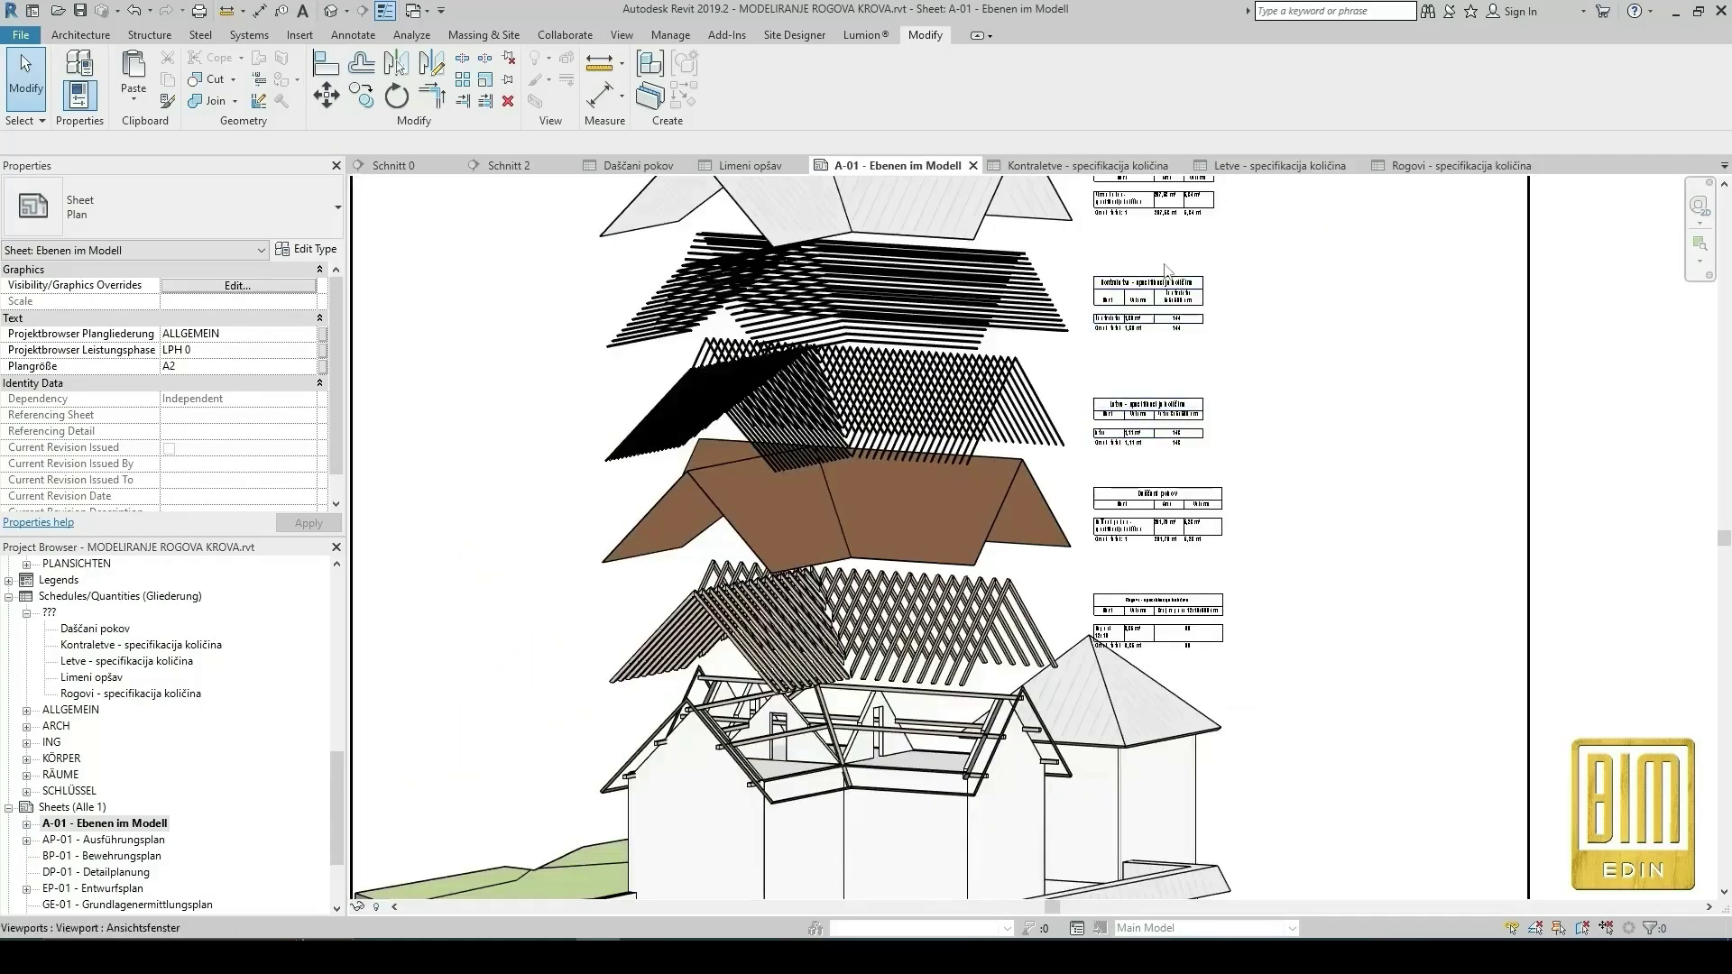
scroll(1163, 281, up, 5)
scroll(1202, 522, down, 4)
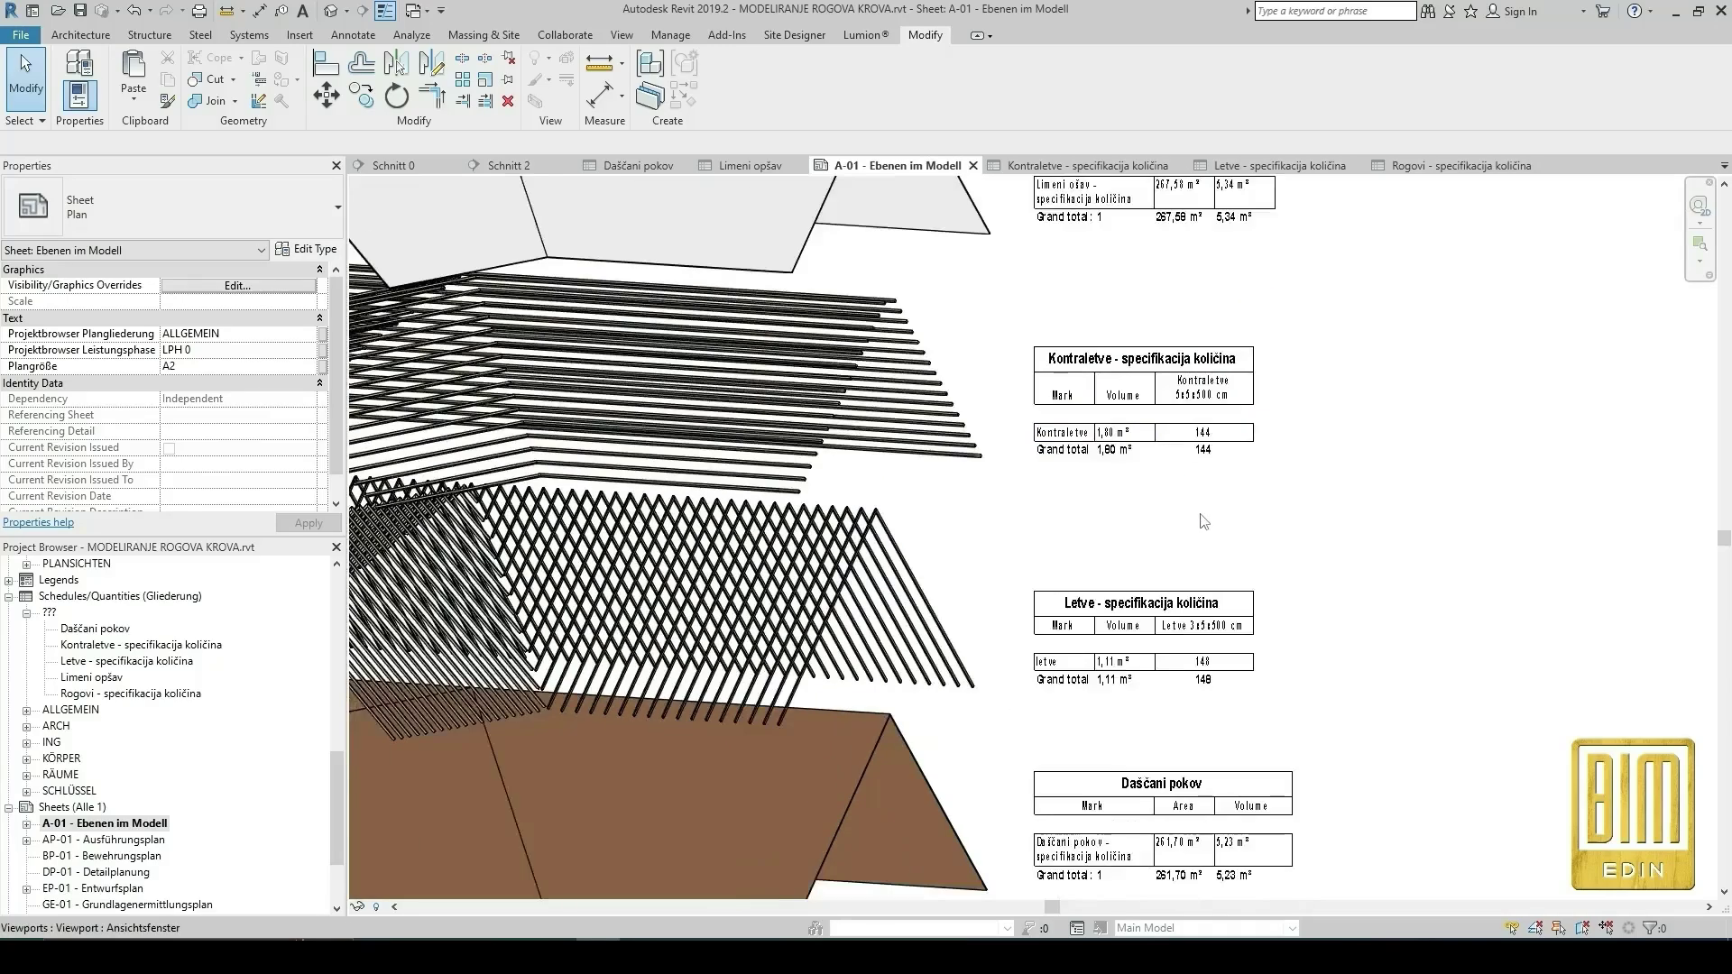
scroll(1217, 306, up, 5)
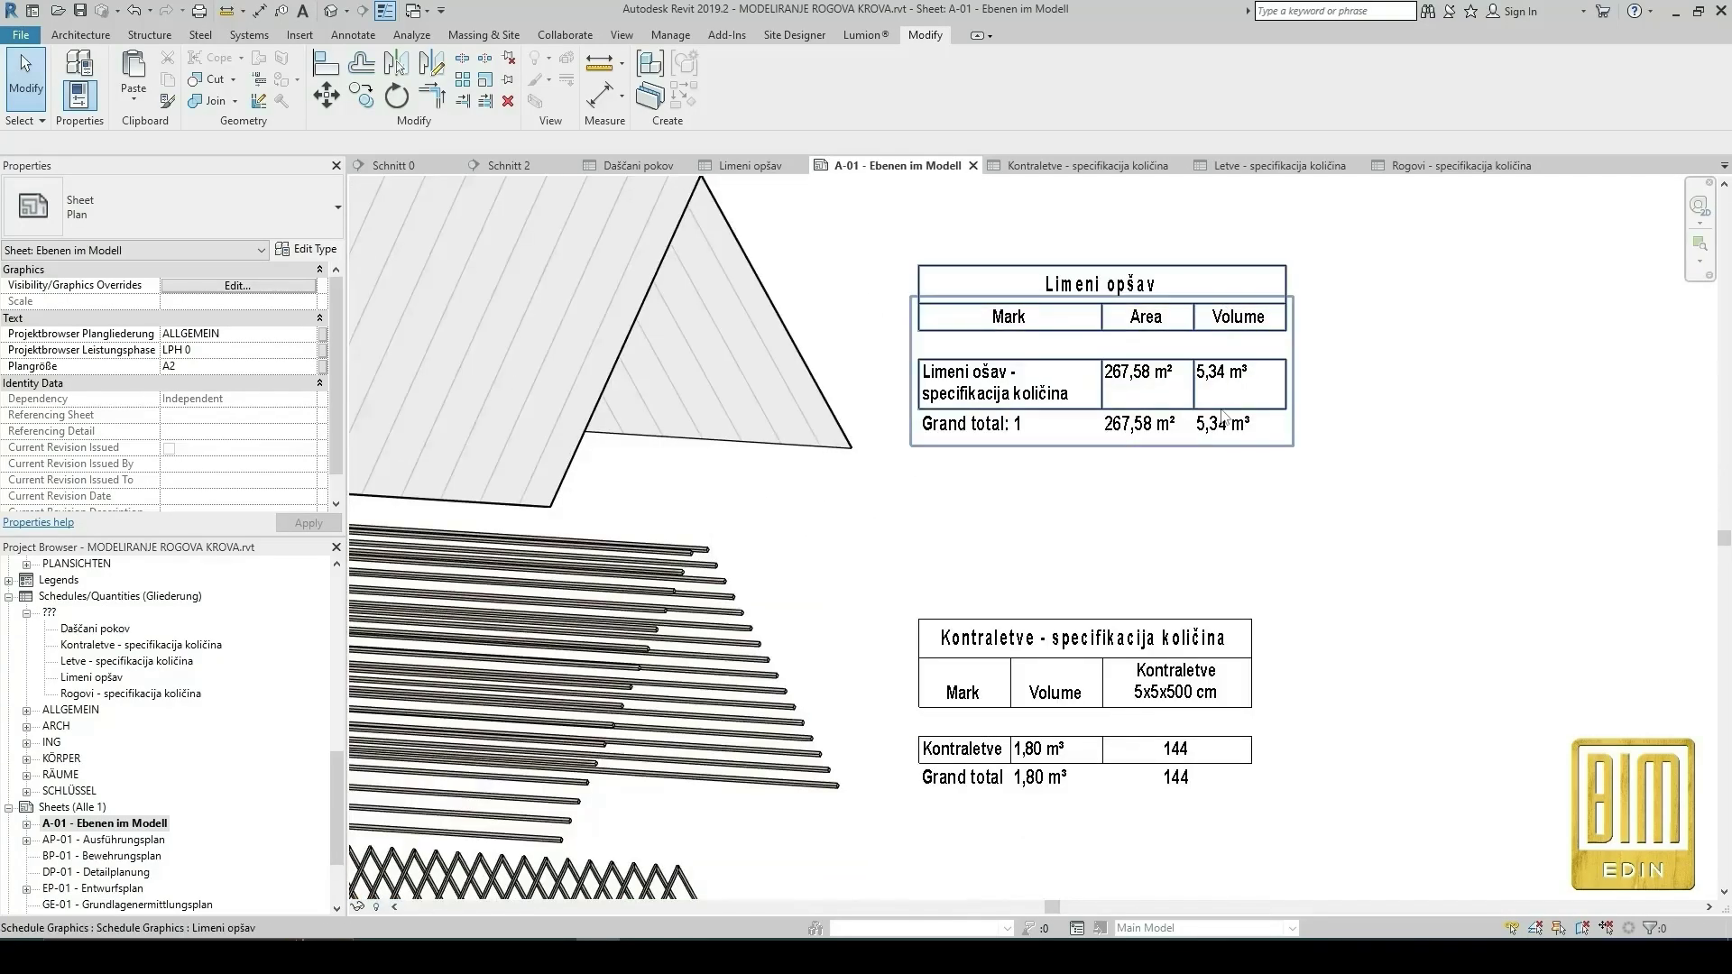
scroll(1152, 311, down, 5)
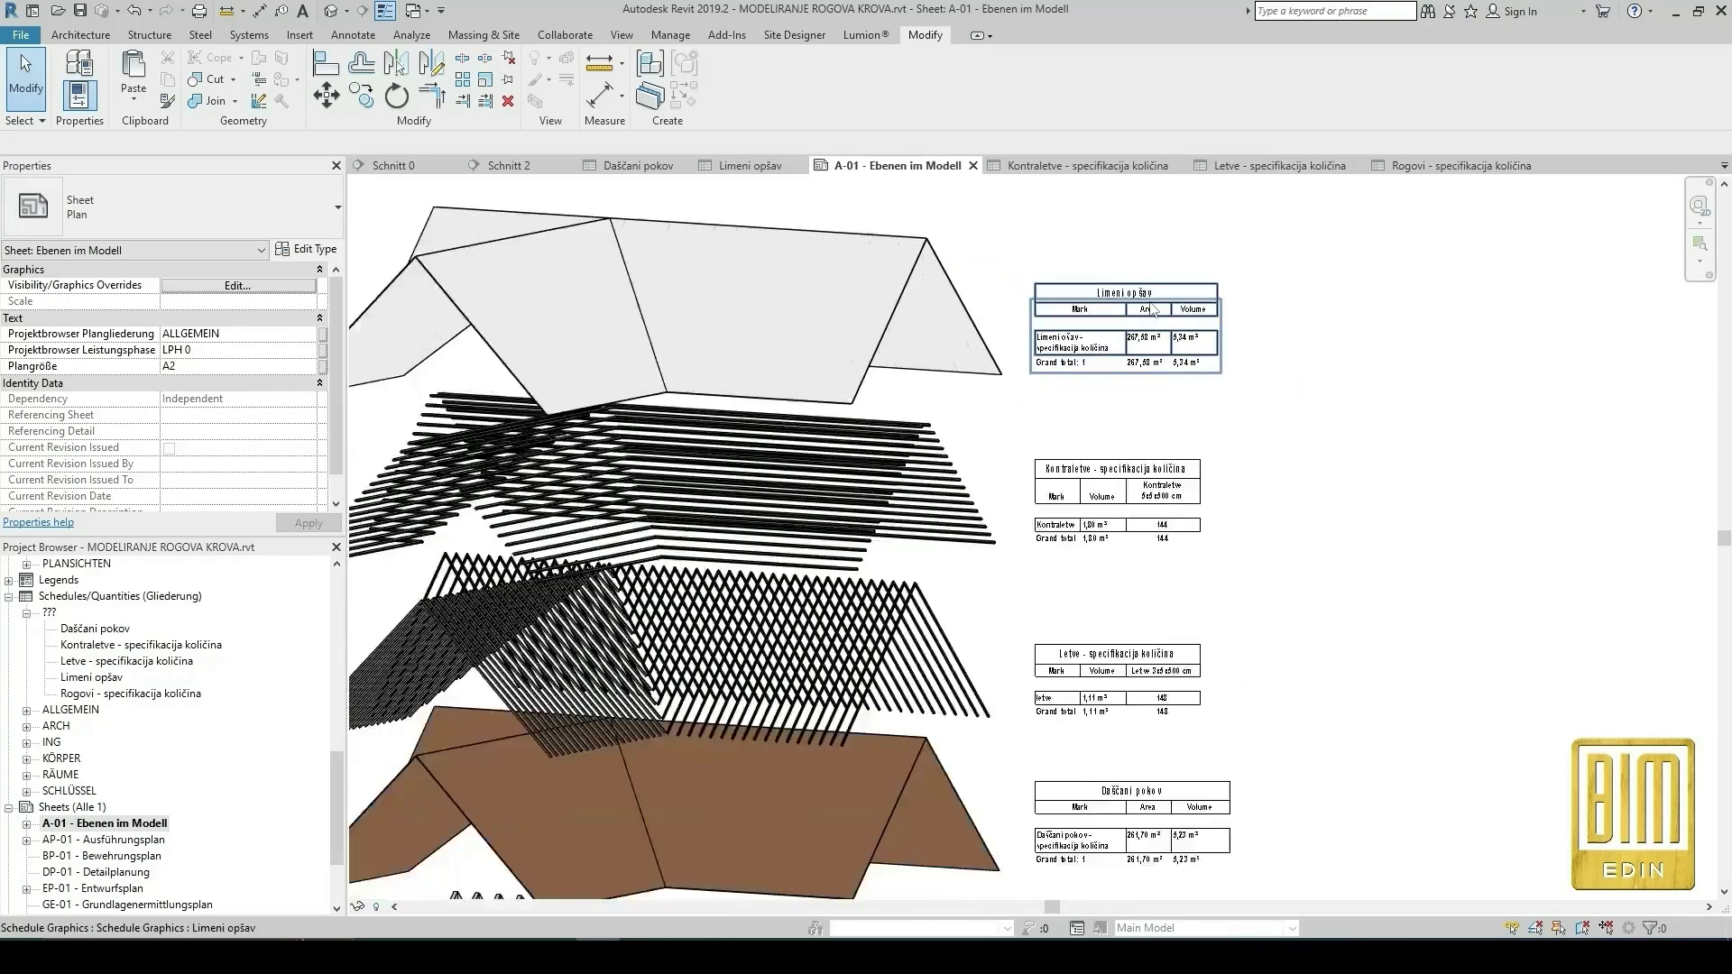
scroll(1157, 499, up, 5)
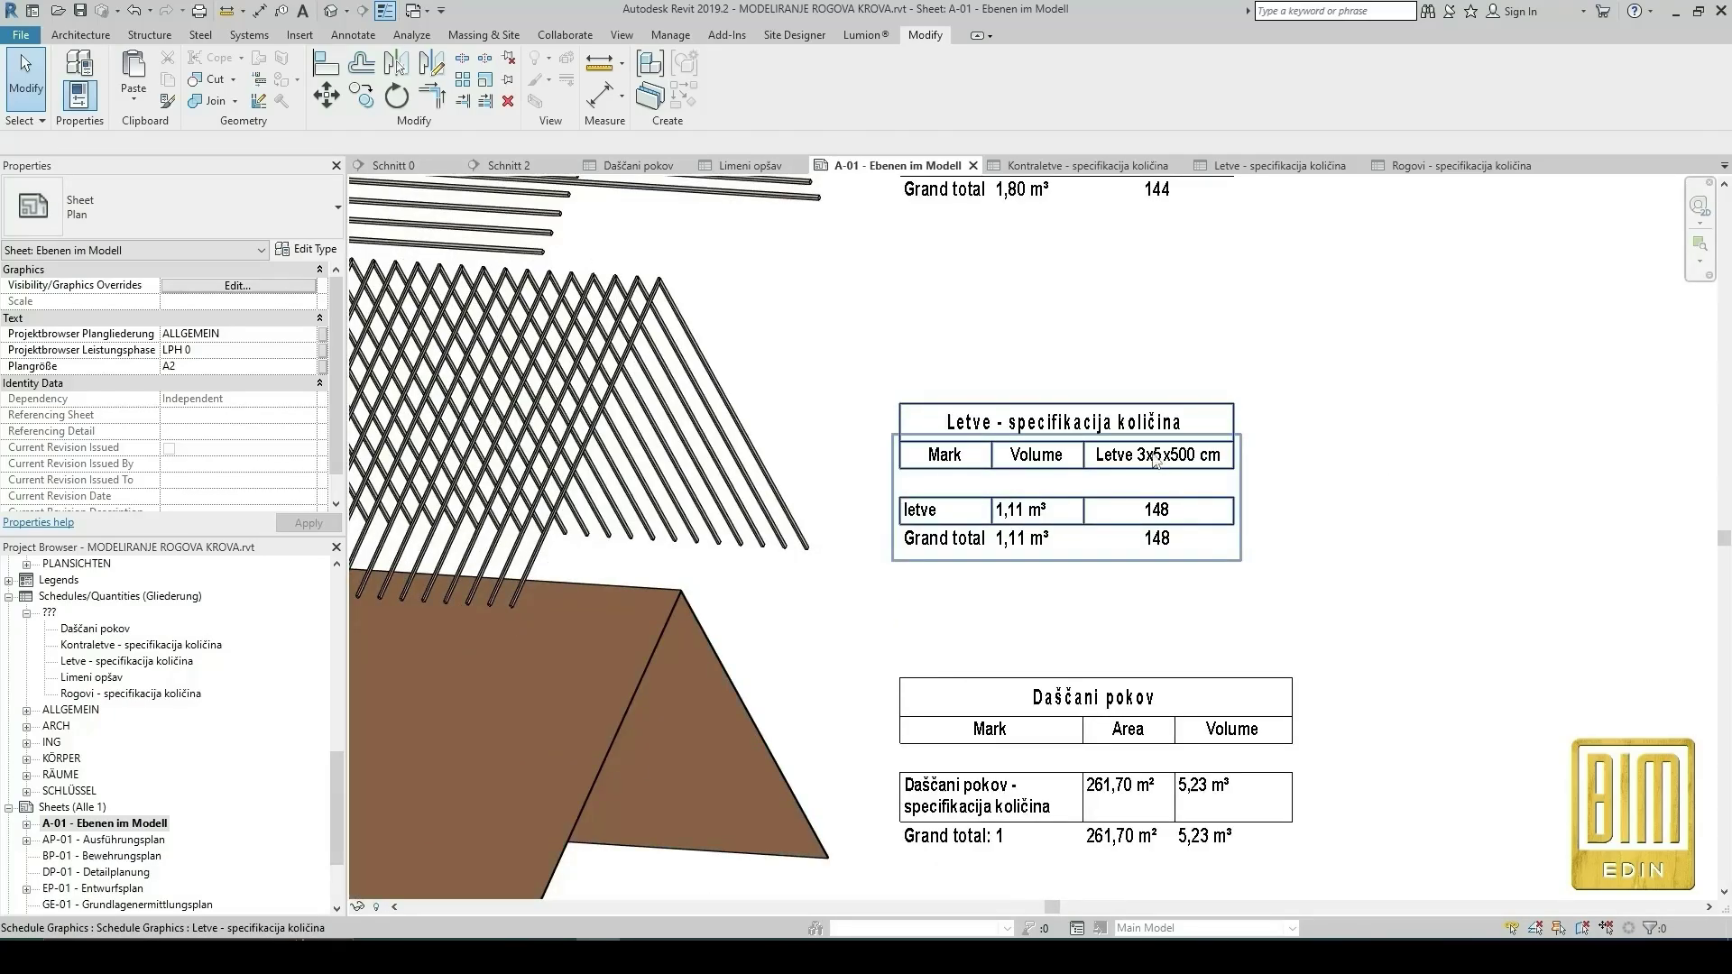
scroll(1139, 464, down, 5)
scroll(1139, 655, up, 5)
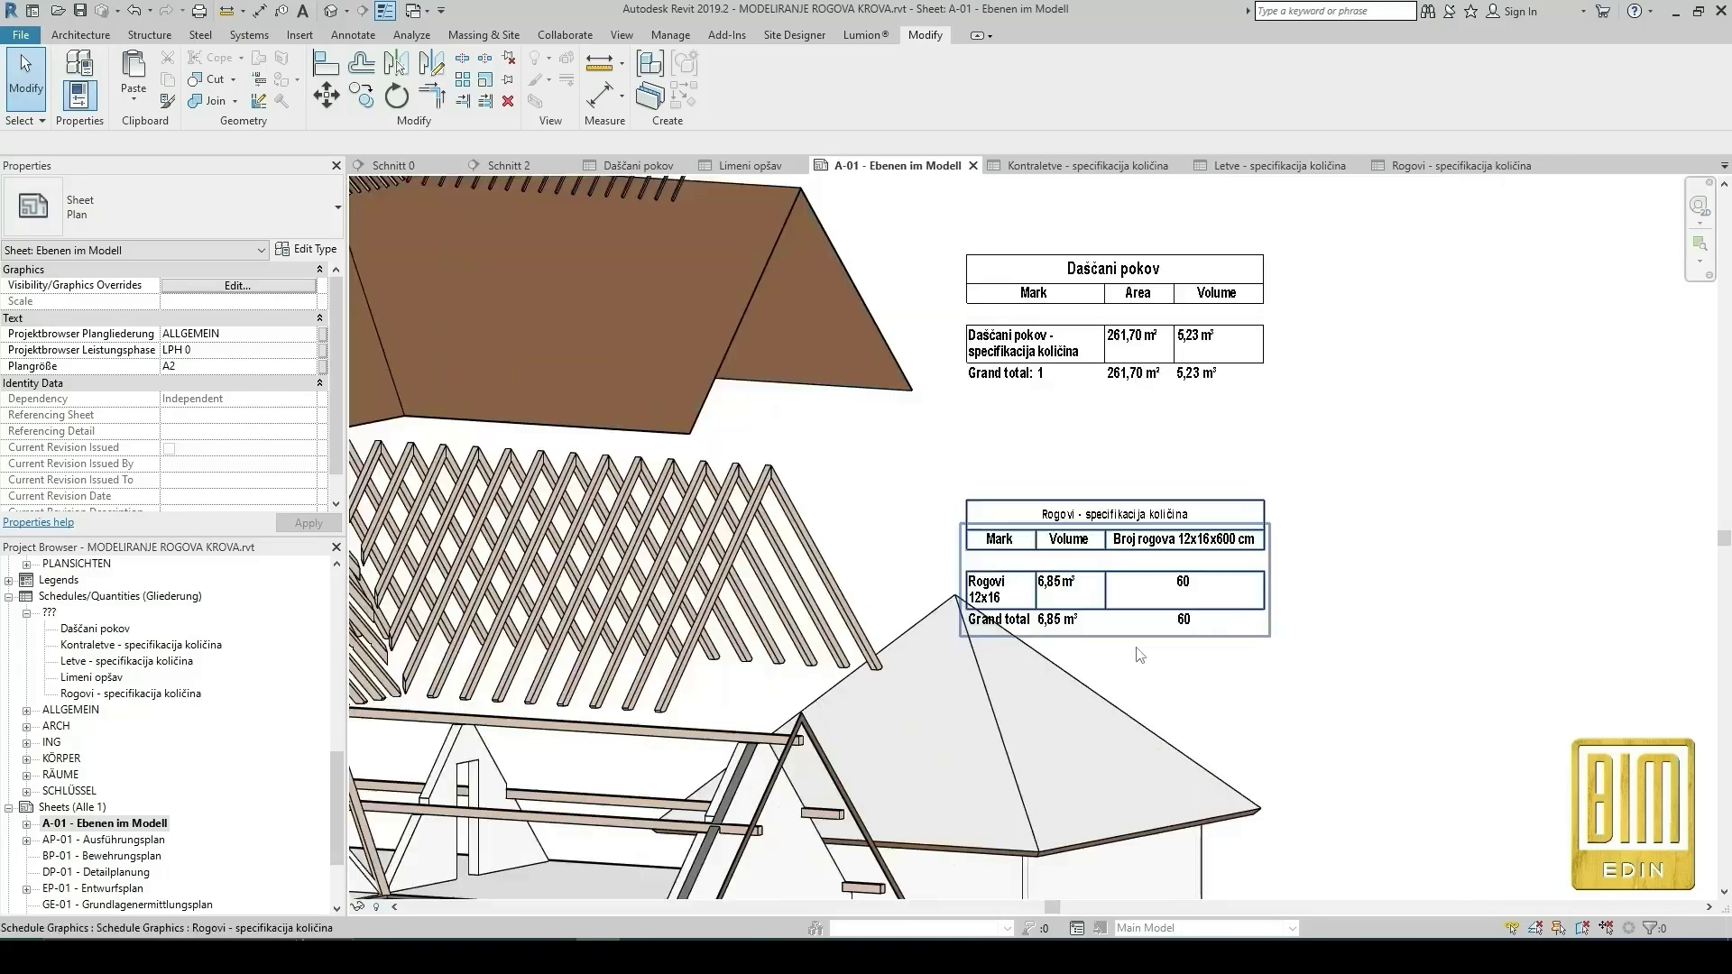
scroll(1139, 656, down, 5)
scroll(1137, 559, up, 1)
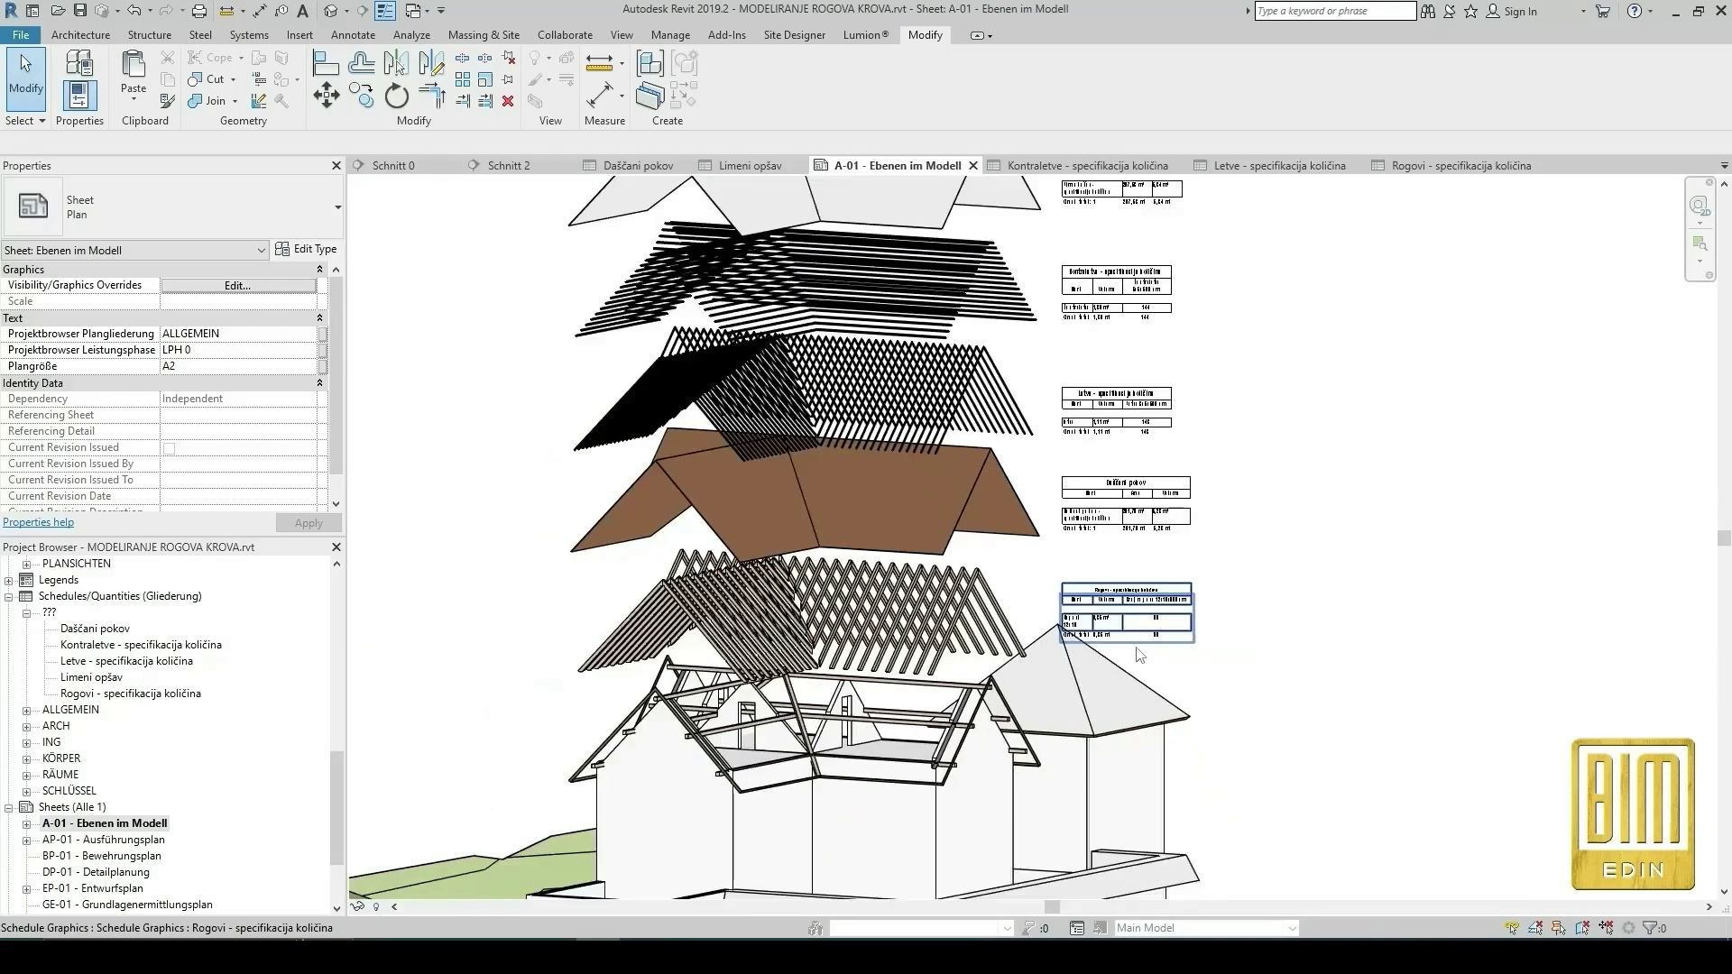
scroll(1118, 275, up, 2)
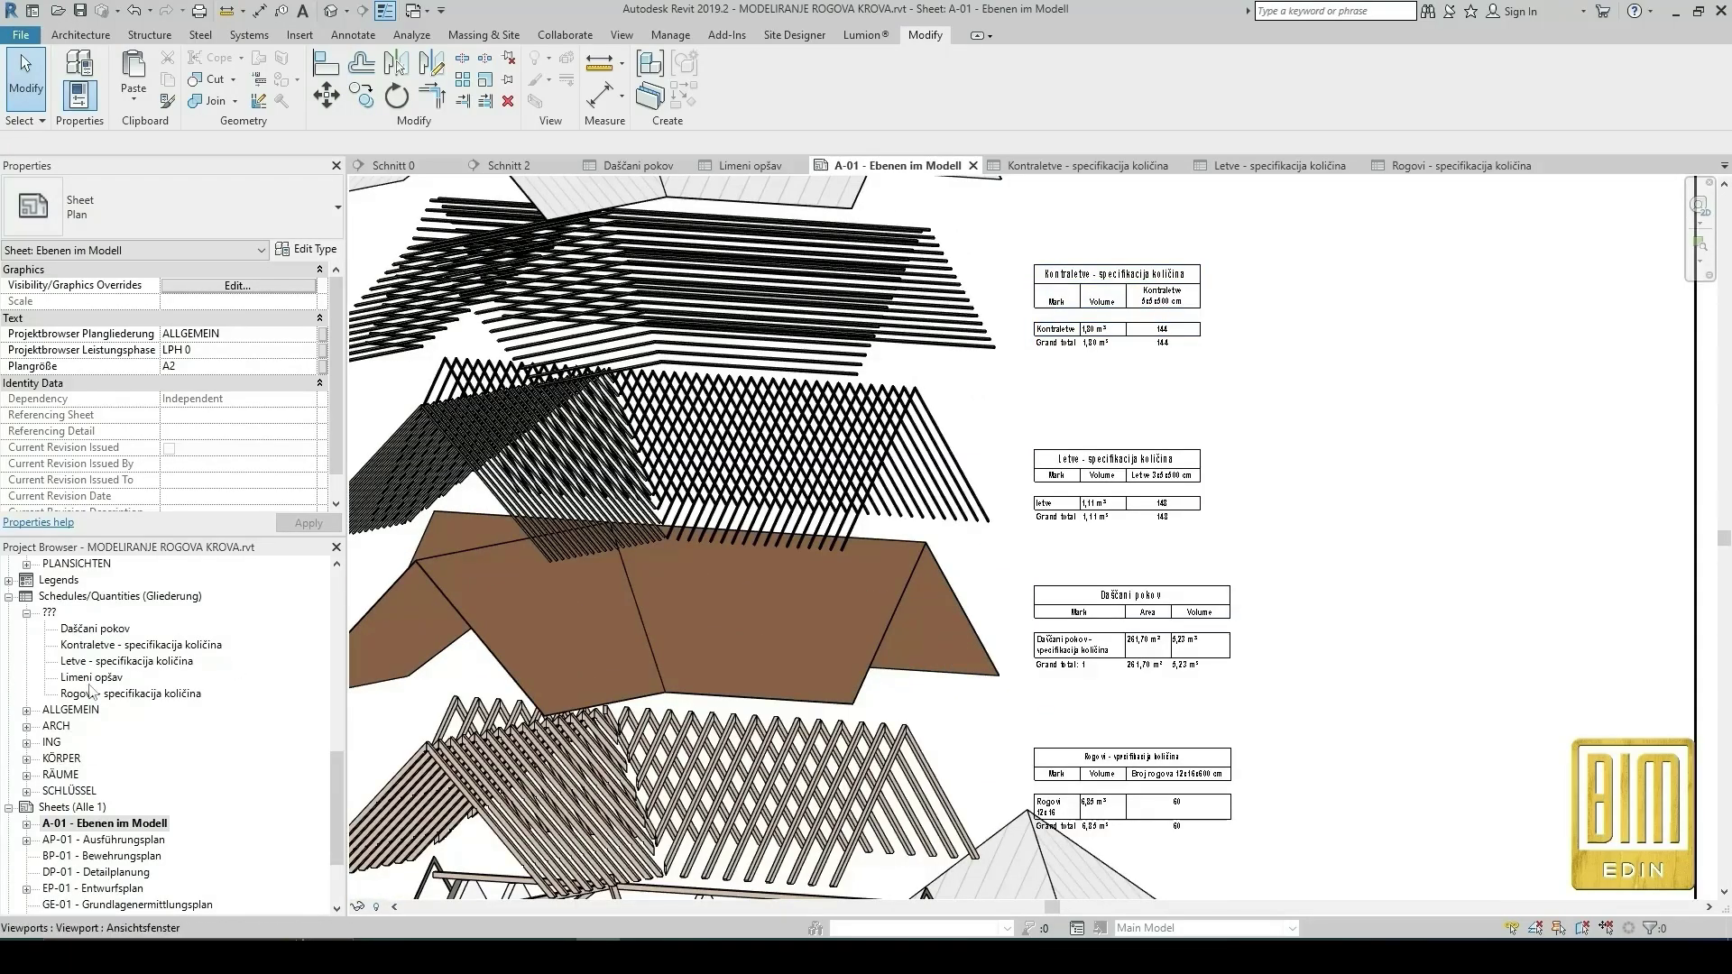
Rename the calculated value field in the "Kontraletve - specifikacija količina" schedule to "Broj kontraletvi 5x5x500 cm".
double_click(103, 646)
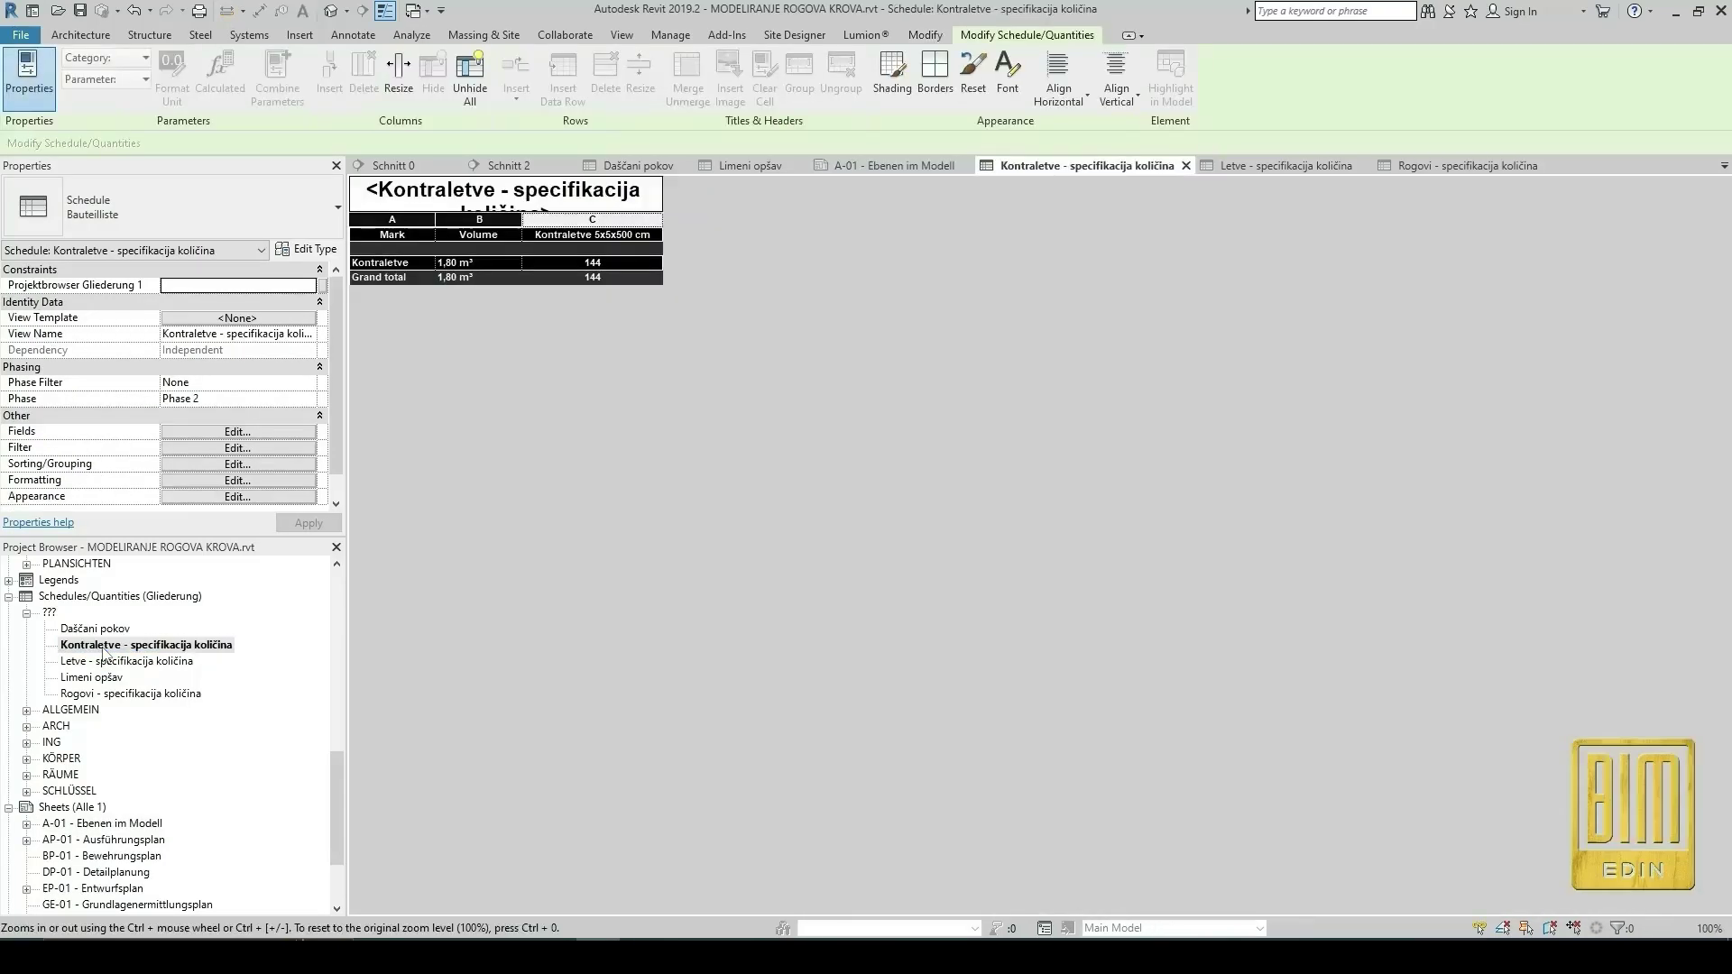
click(238, 433)
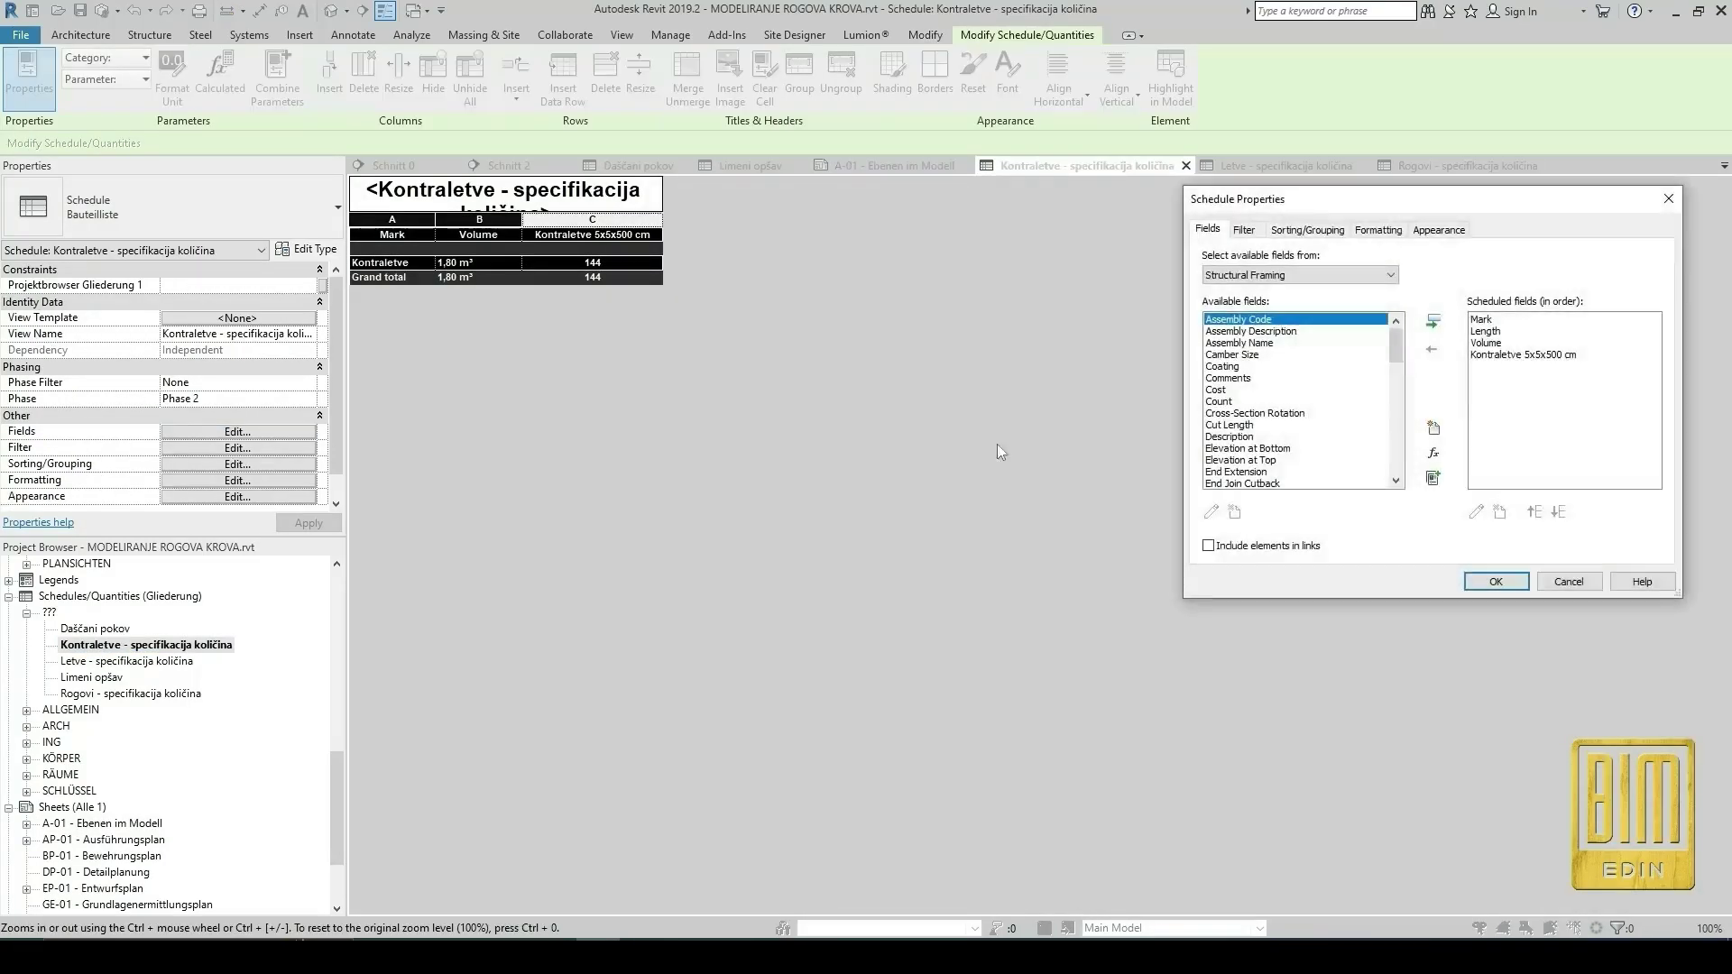
click(1476, 511)
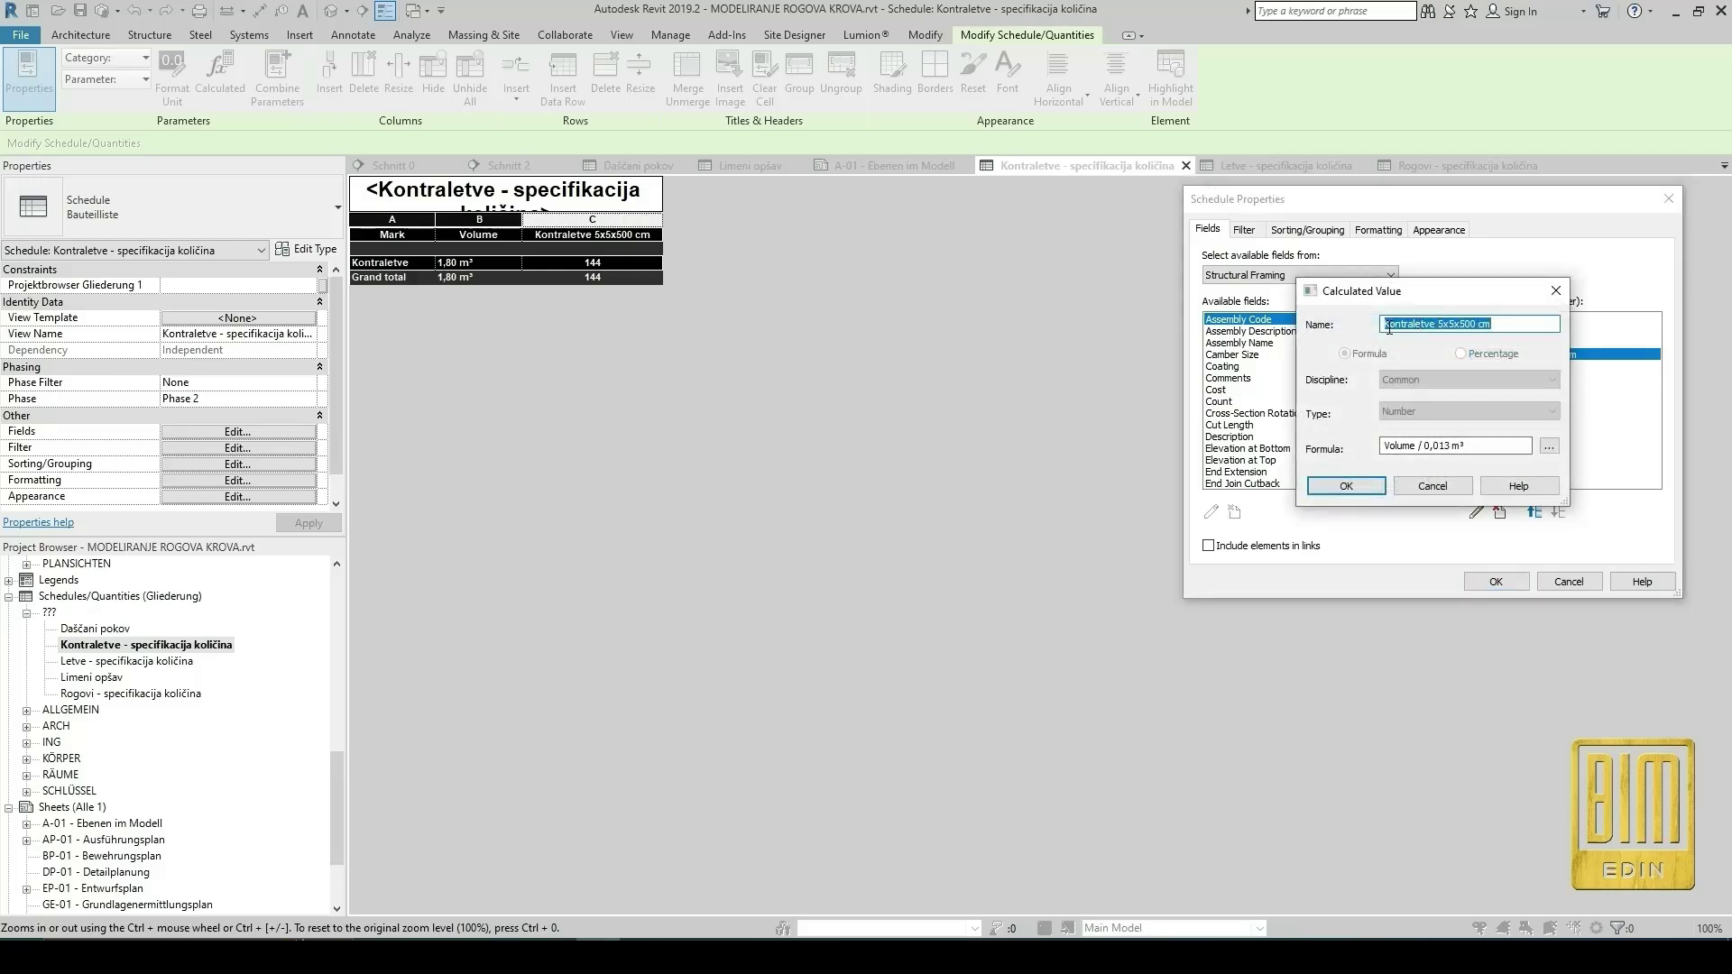
click(1384, 326)
click(1346, 485)
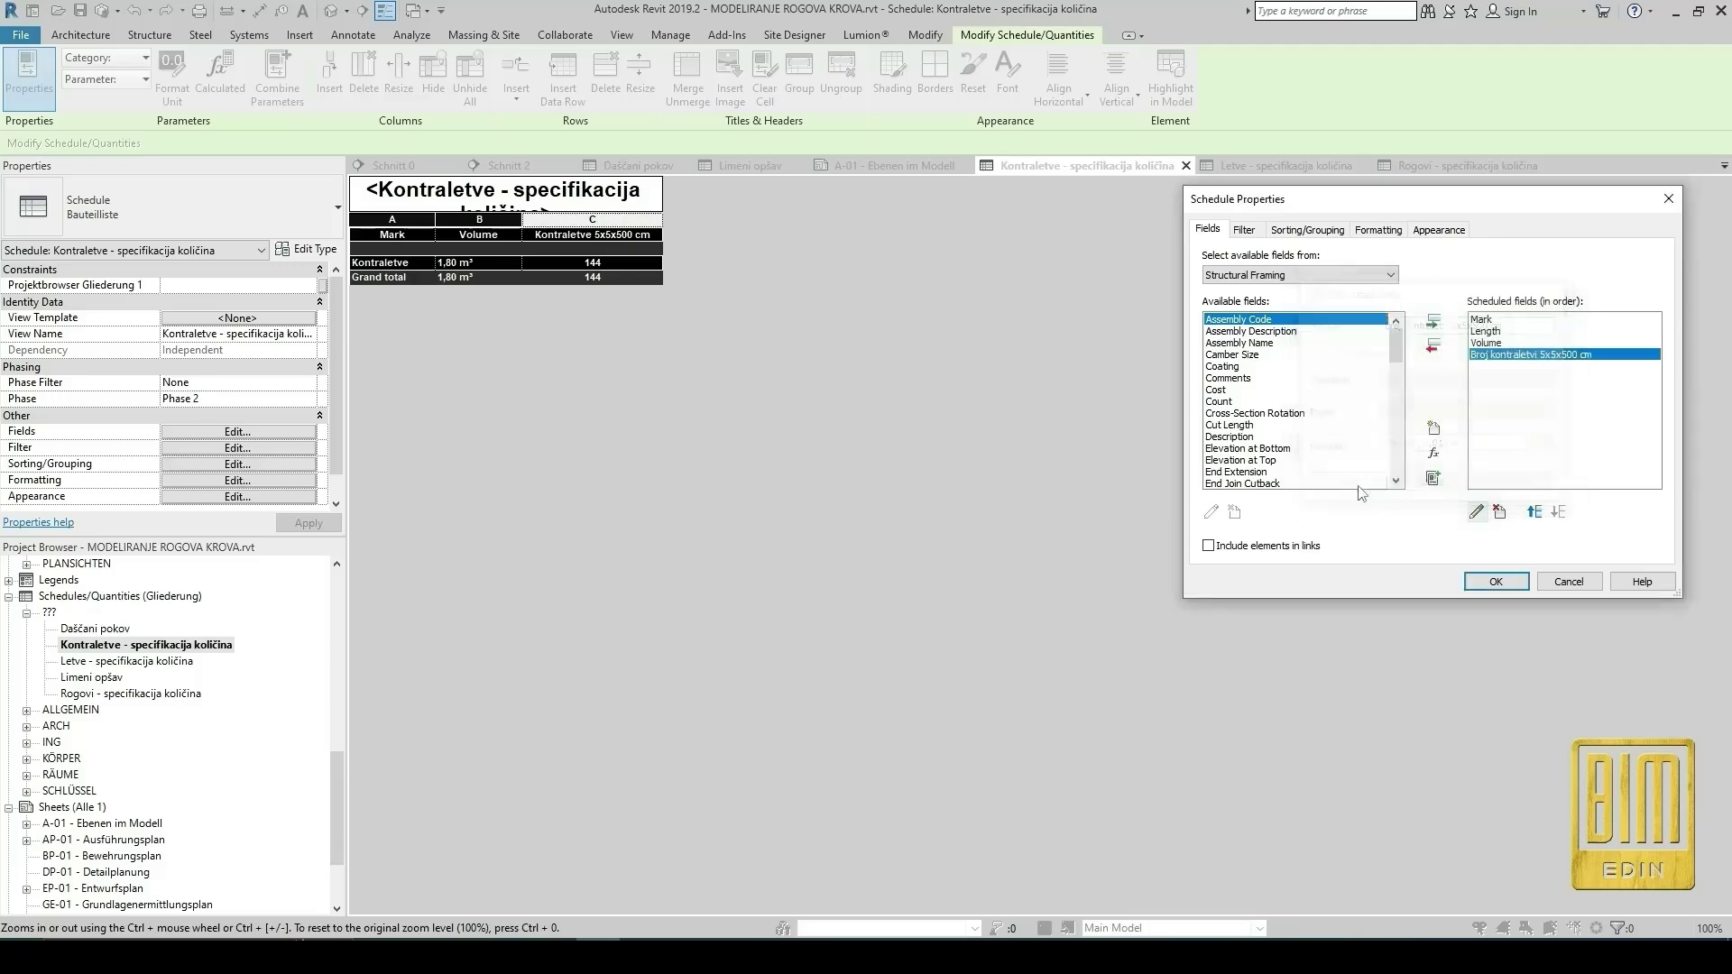
click(1495, 581)
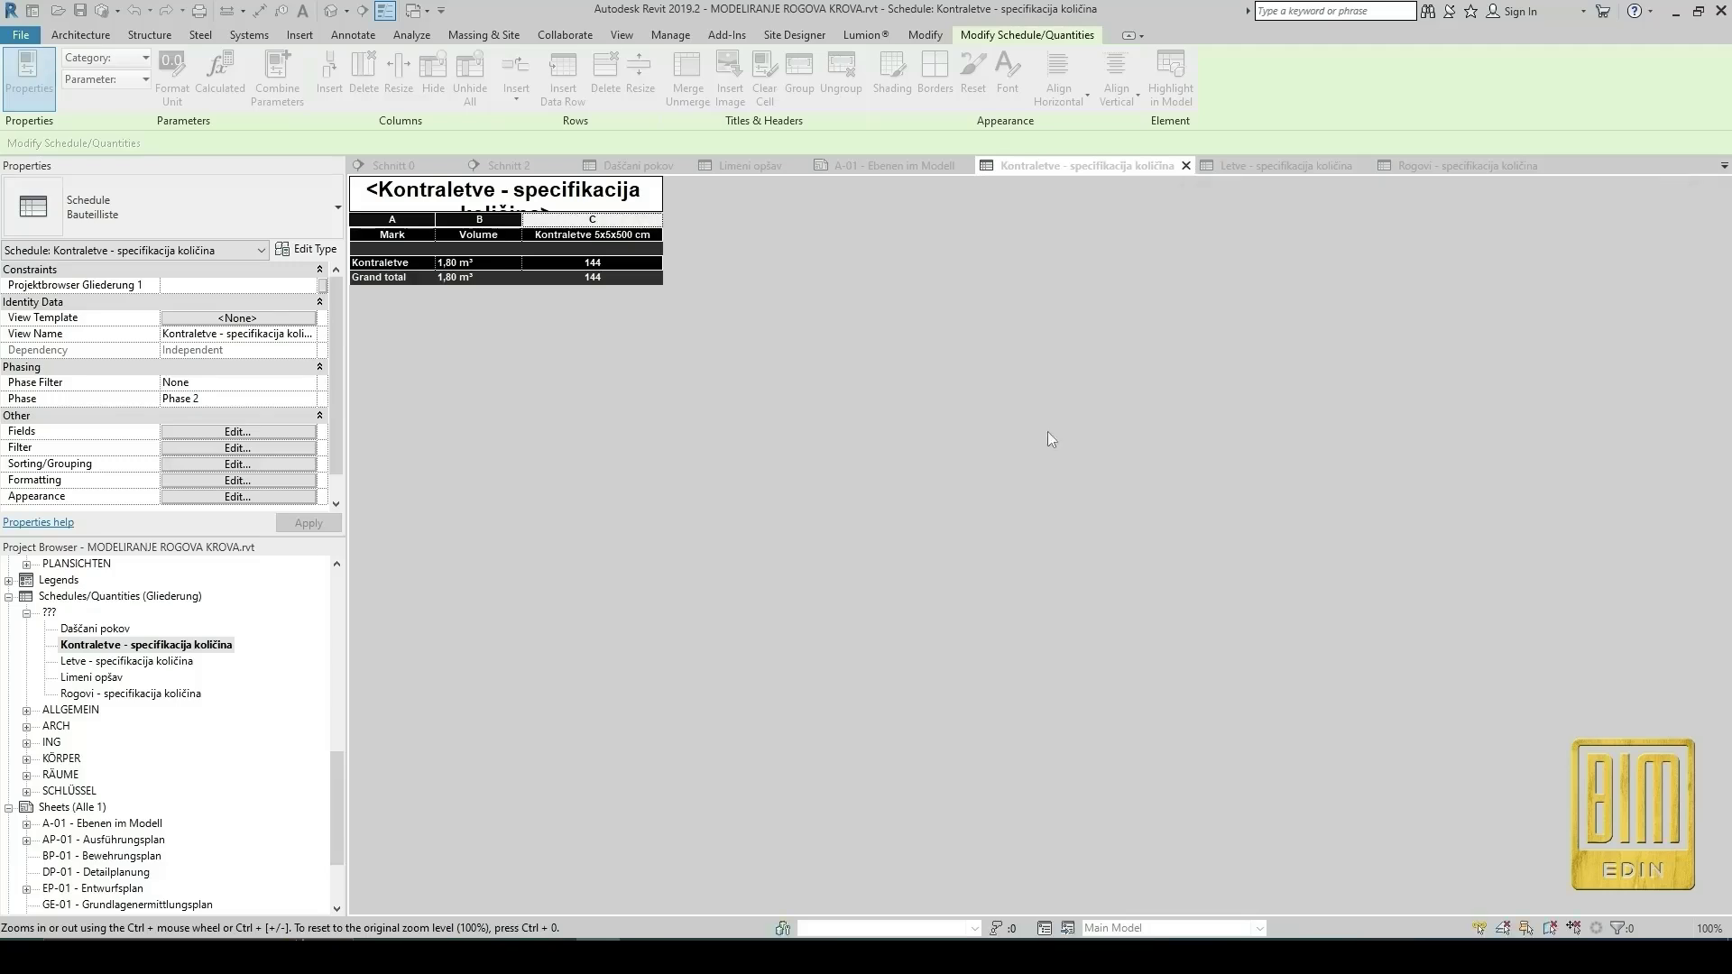
Rename the calculated value field in the "Letve - specifikacija količina" schedule to "Broj letvi 3x5x500 cm" and return to sheet A-01.
double_click(124, 664)
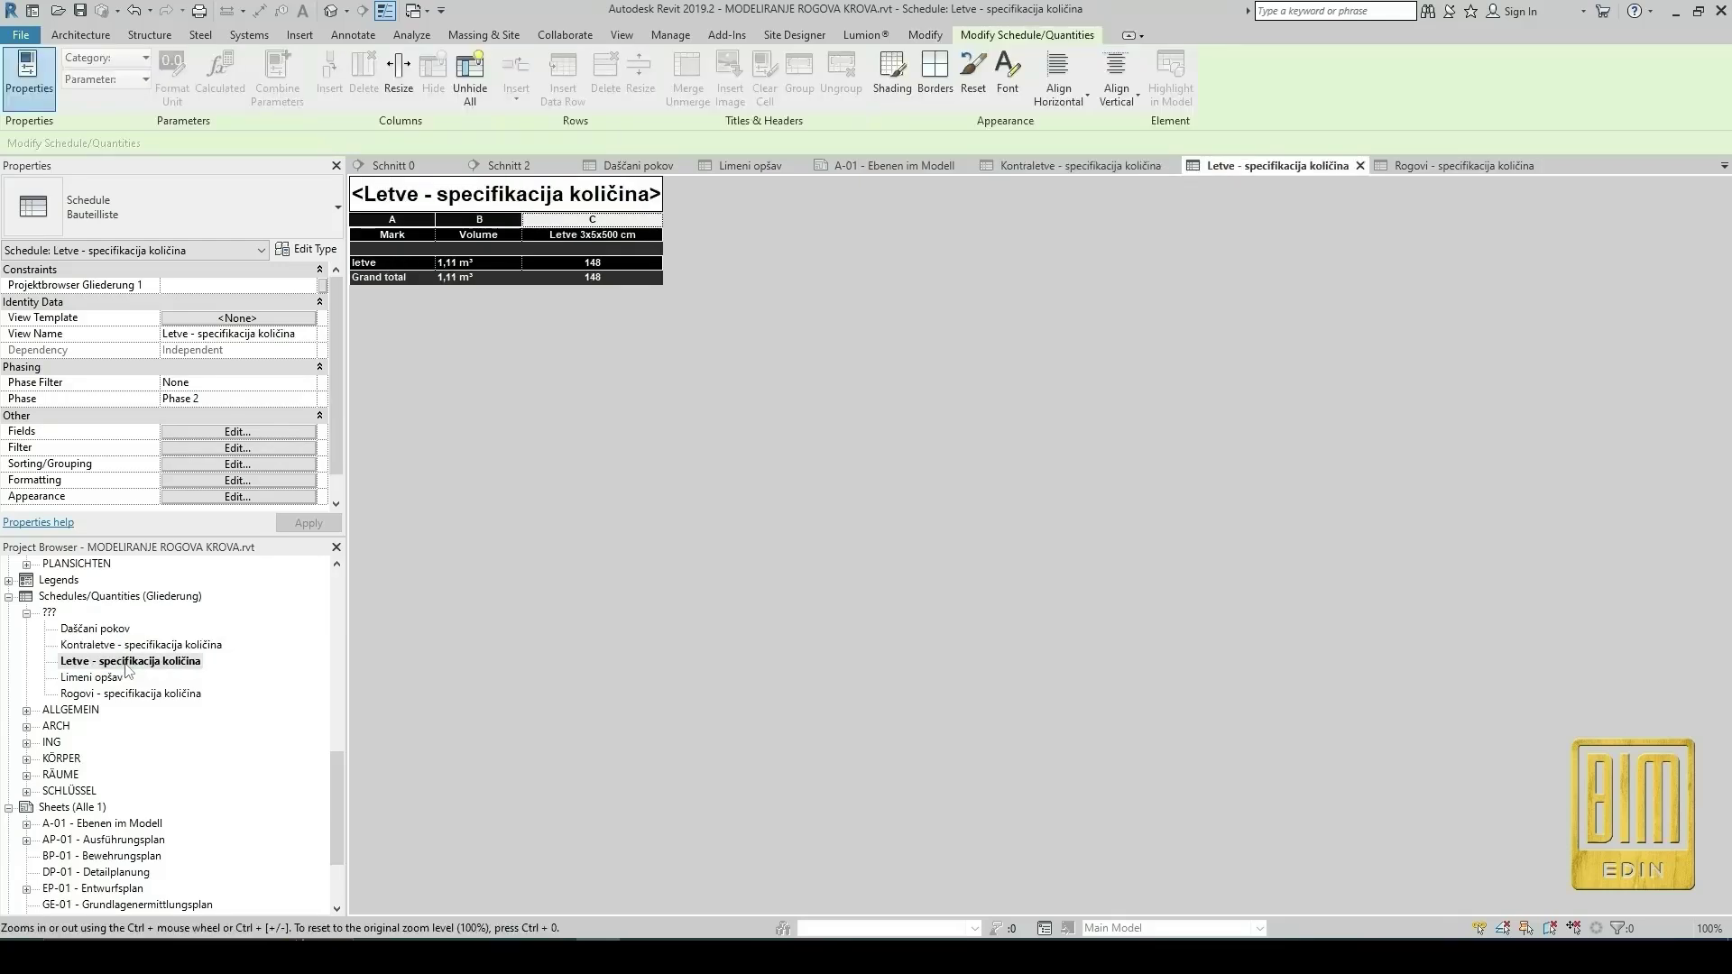
click(237, 432)
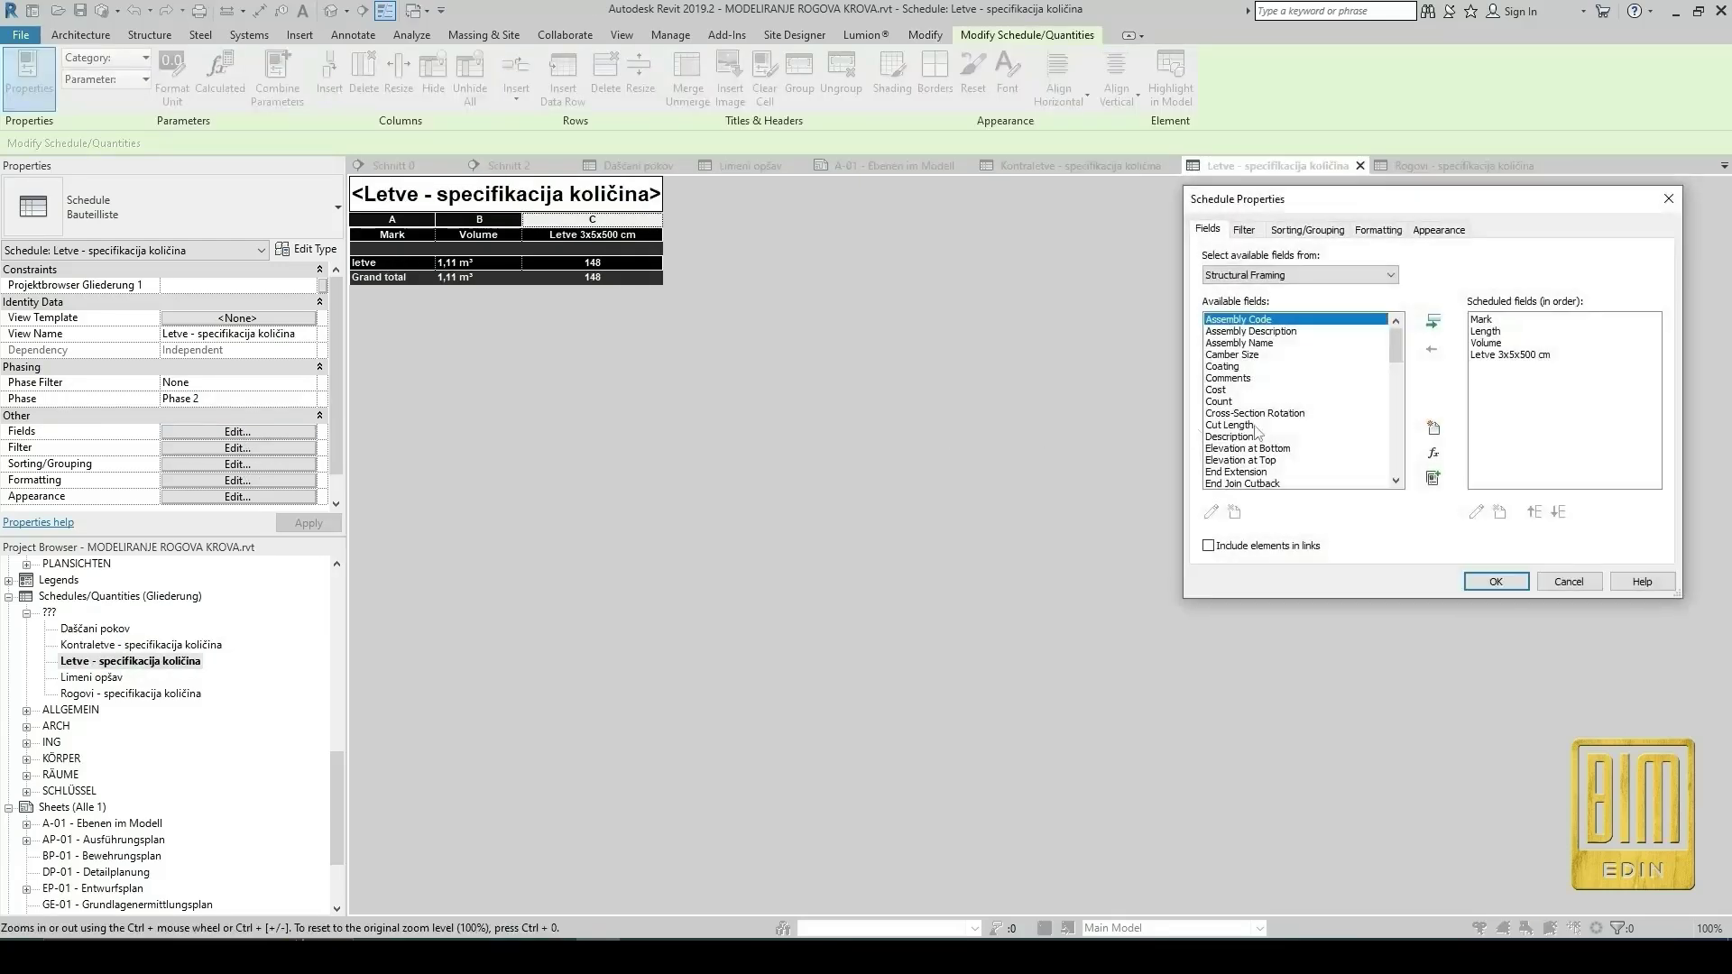
click(1508, 356)
click(1479, 513)
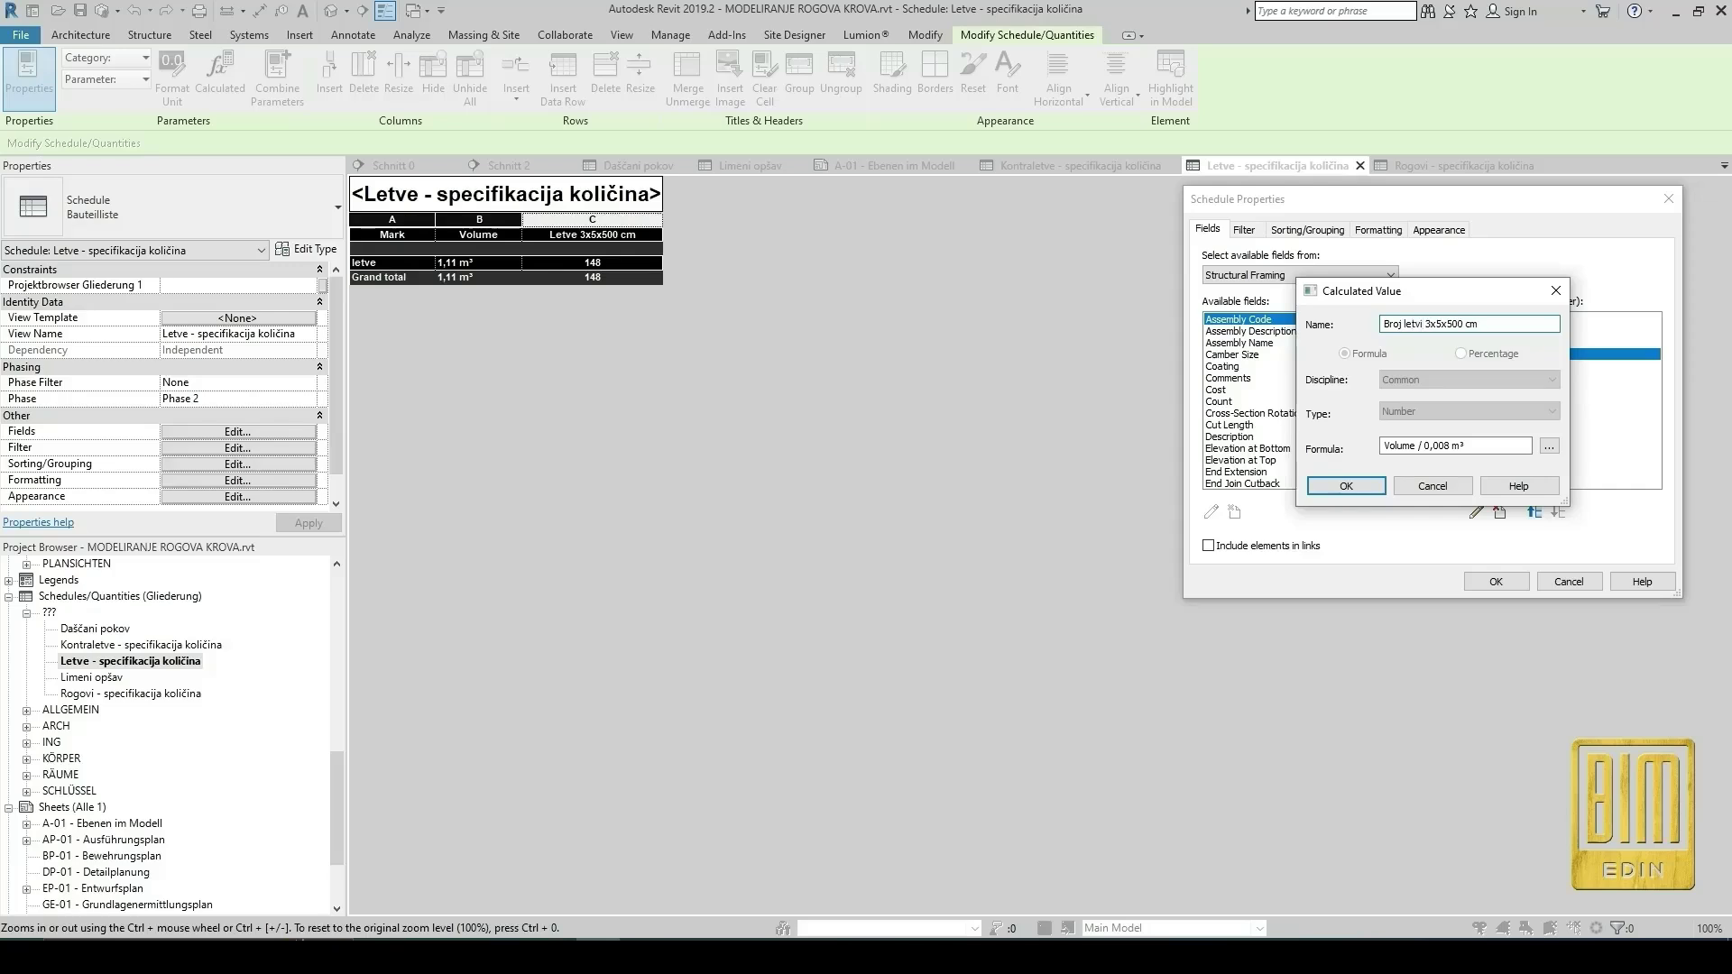
click(1353, 483)
click(1488, 579)
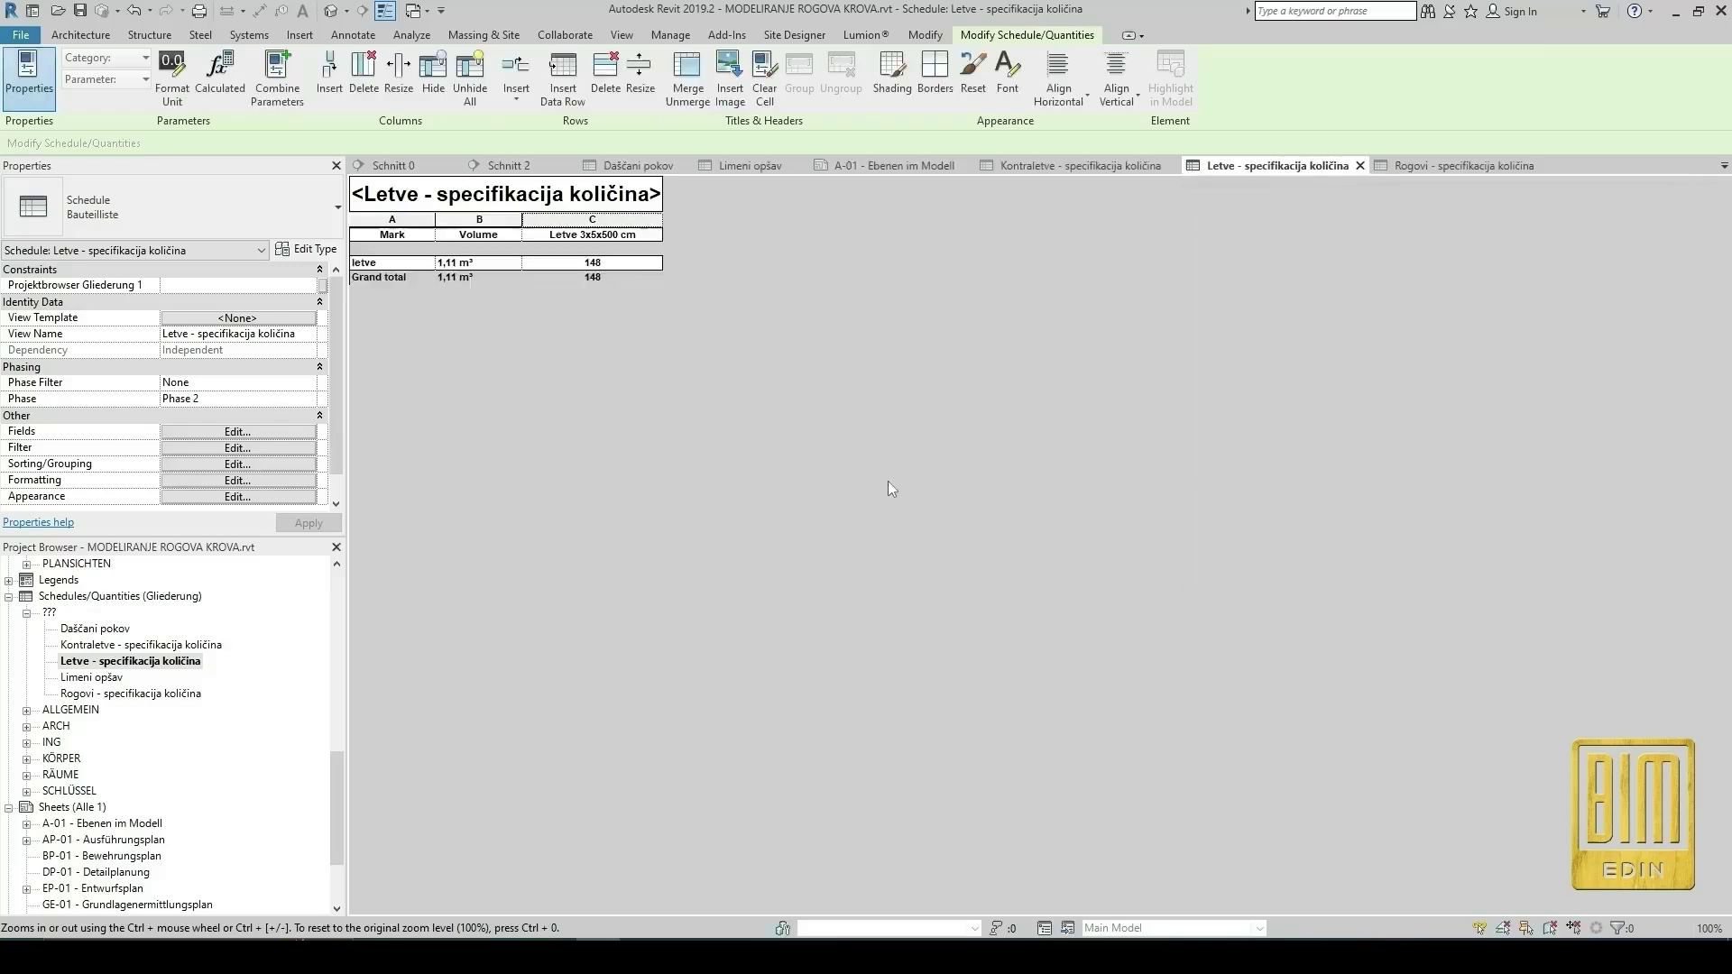
click(889, 165)
scroll(1164, 395, up, 4)
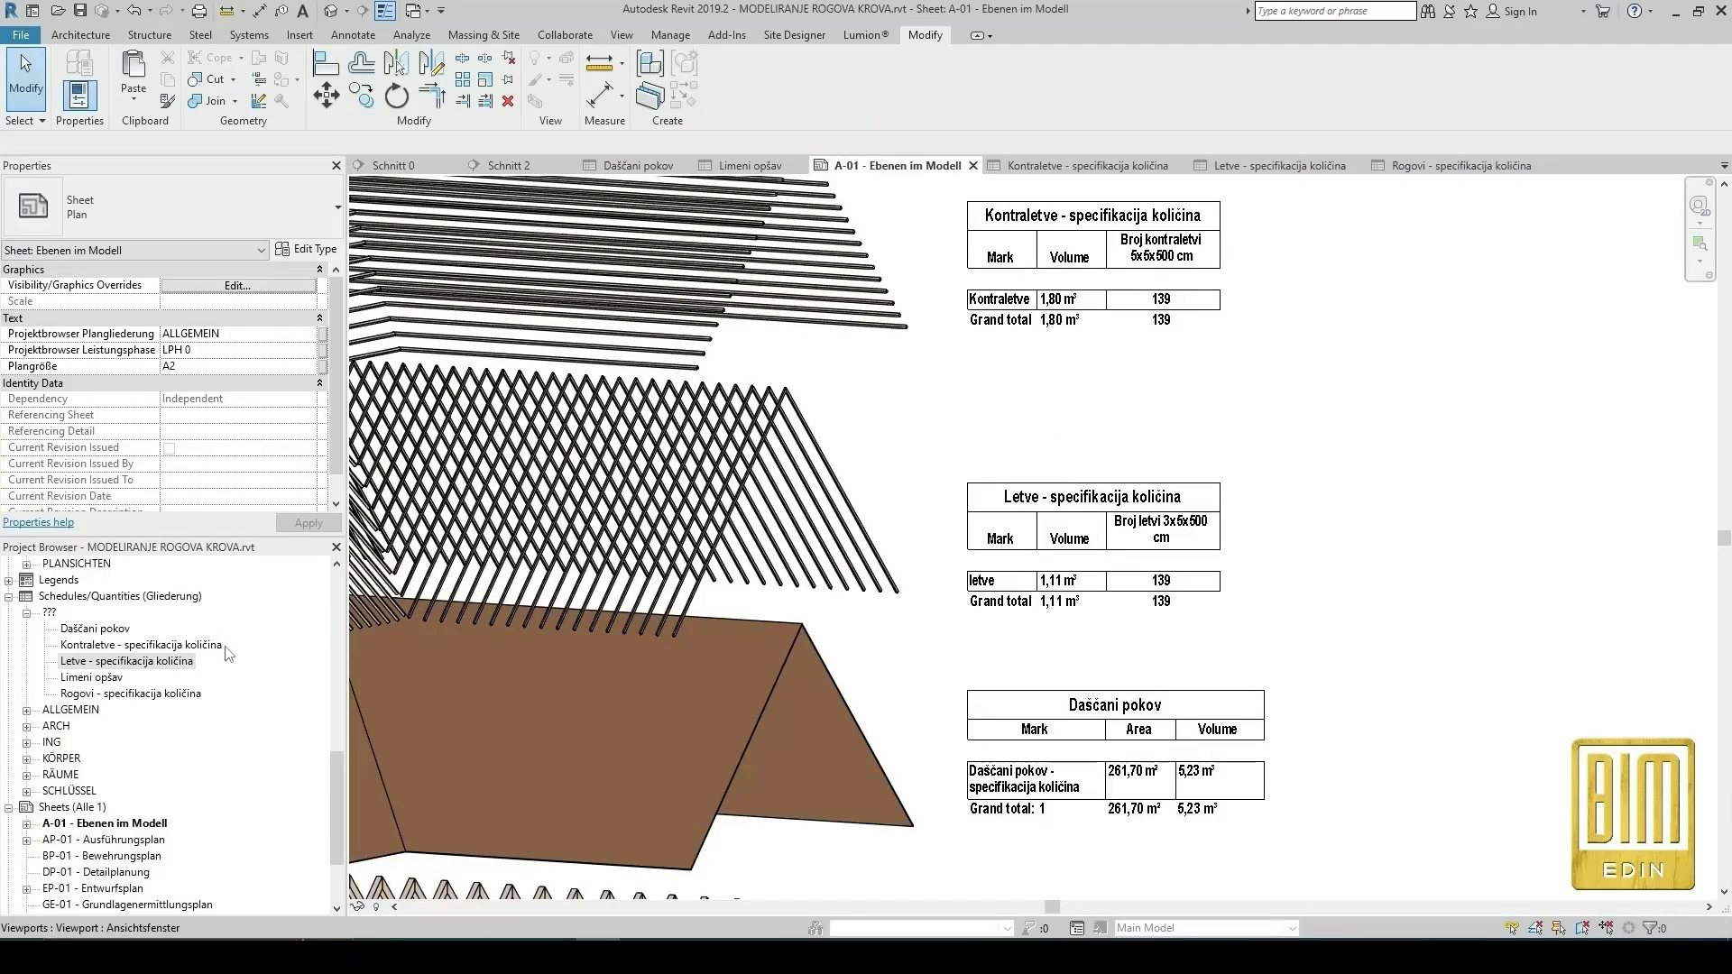
Set the custom grand total title of the "Daščani pokov" schedule to "Ukupno".
double_click(94, 629)
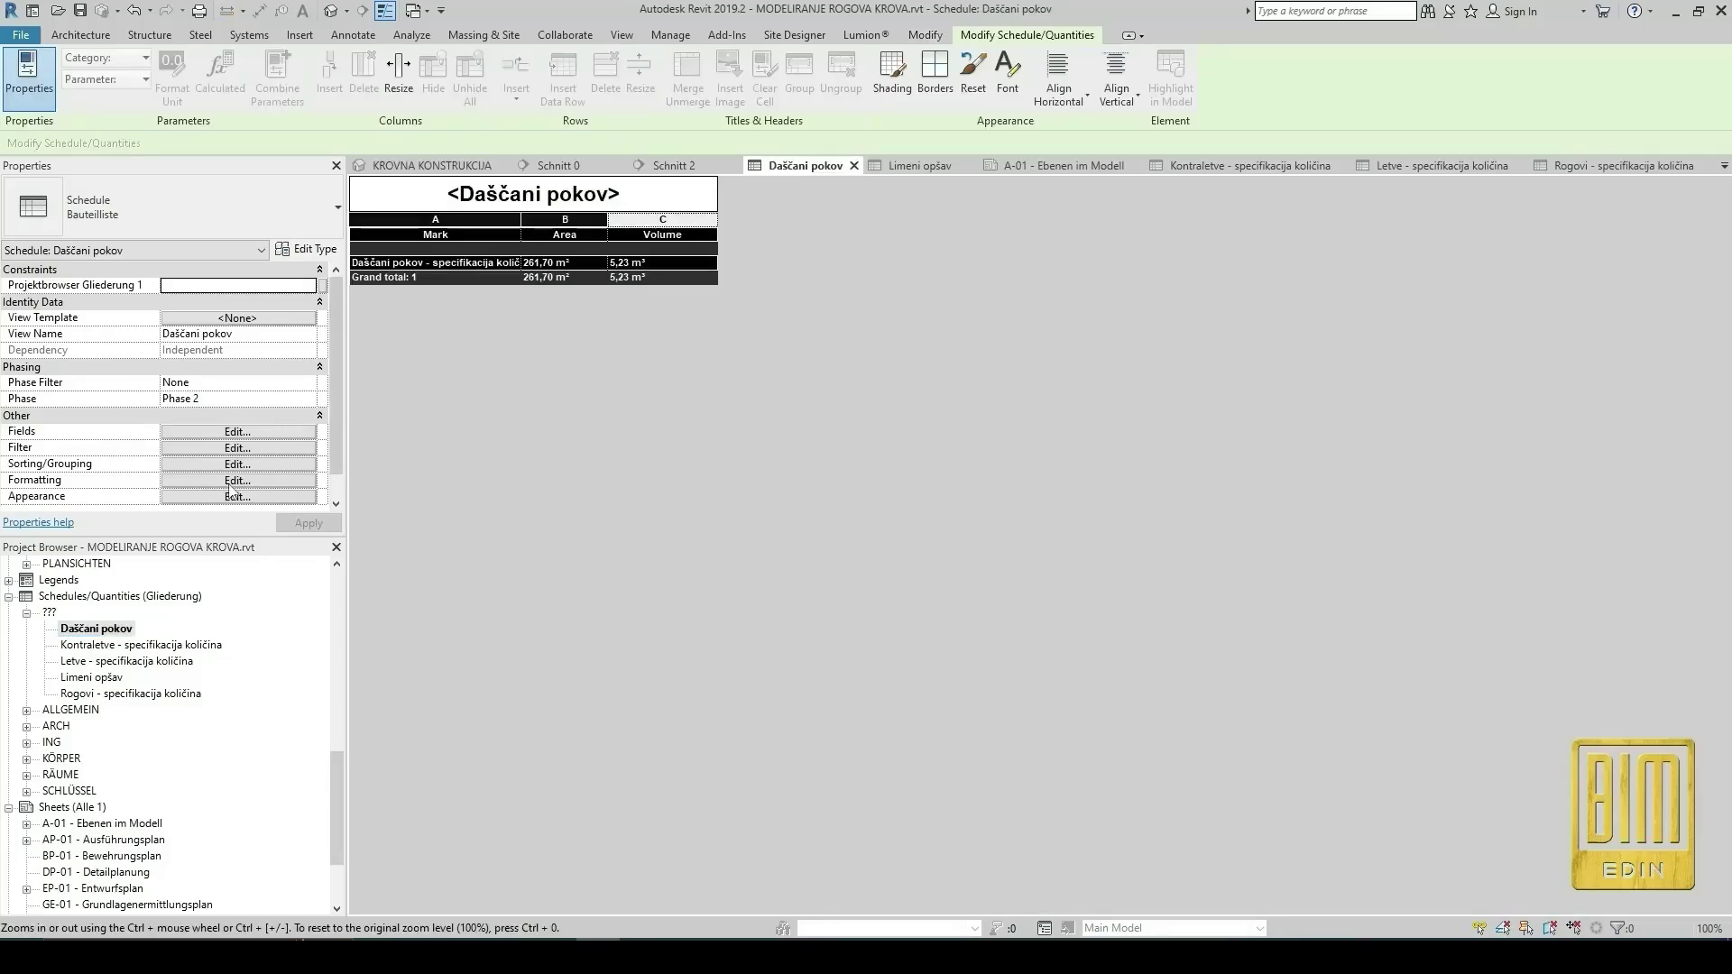
click(233, 481)
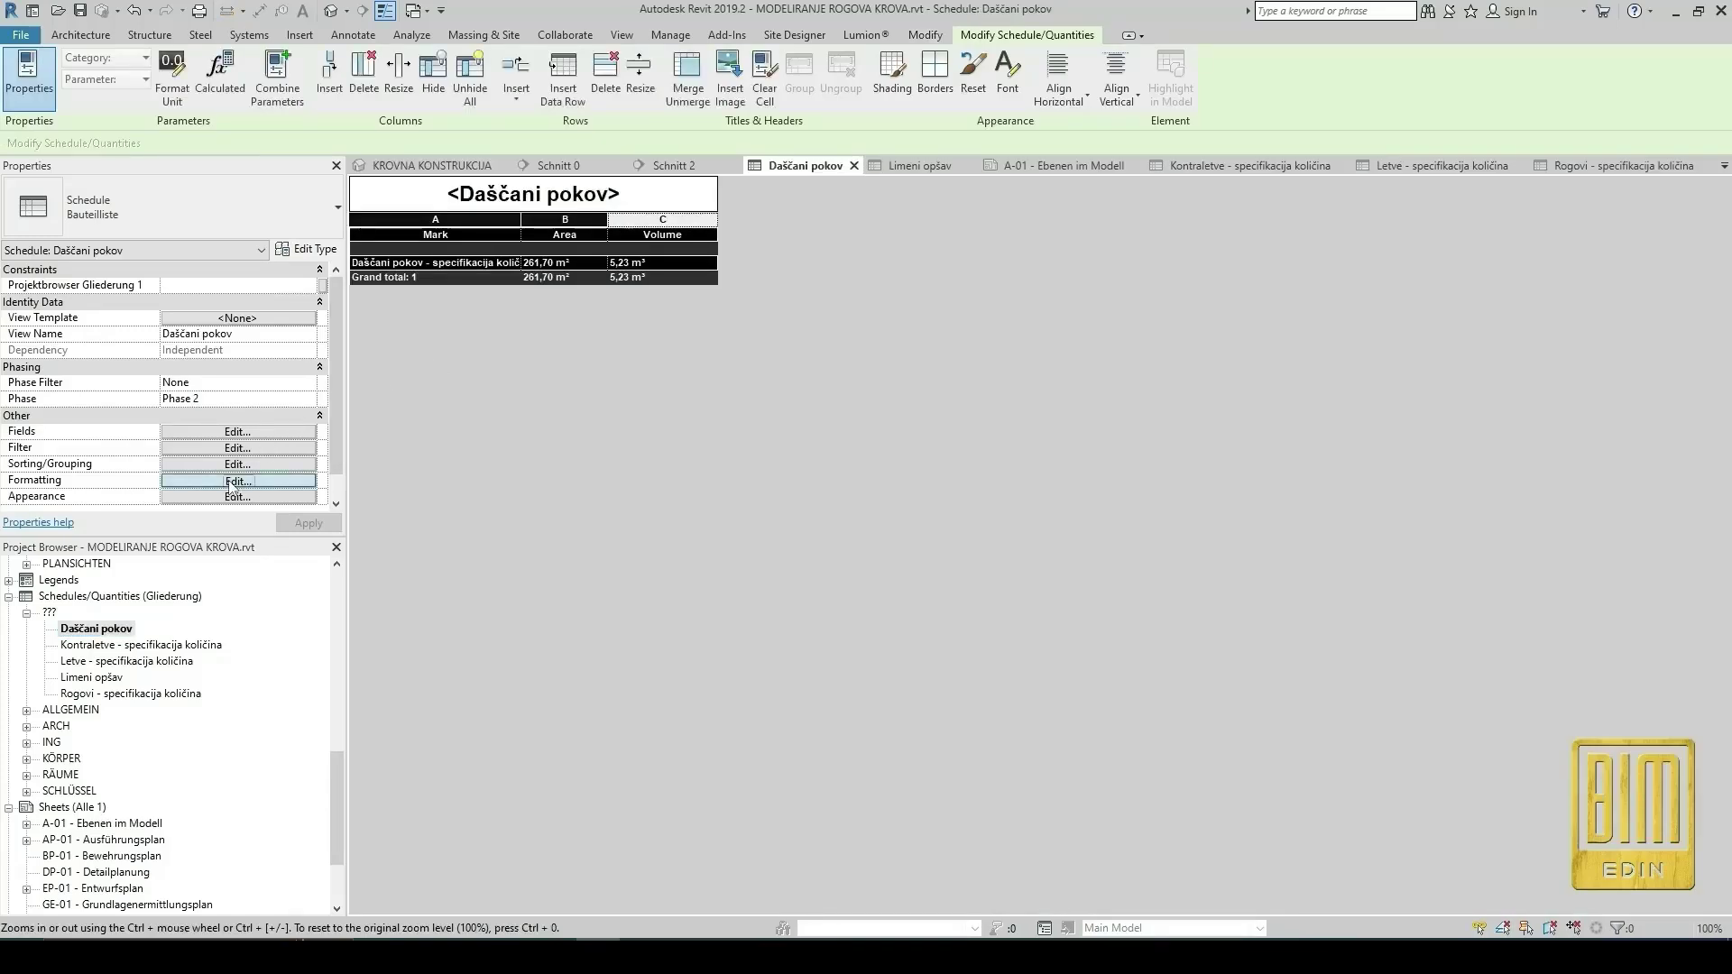
click(1296, 231)
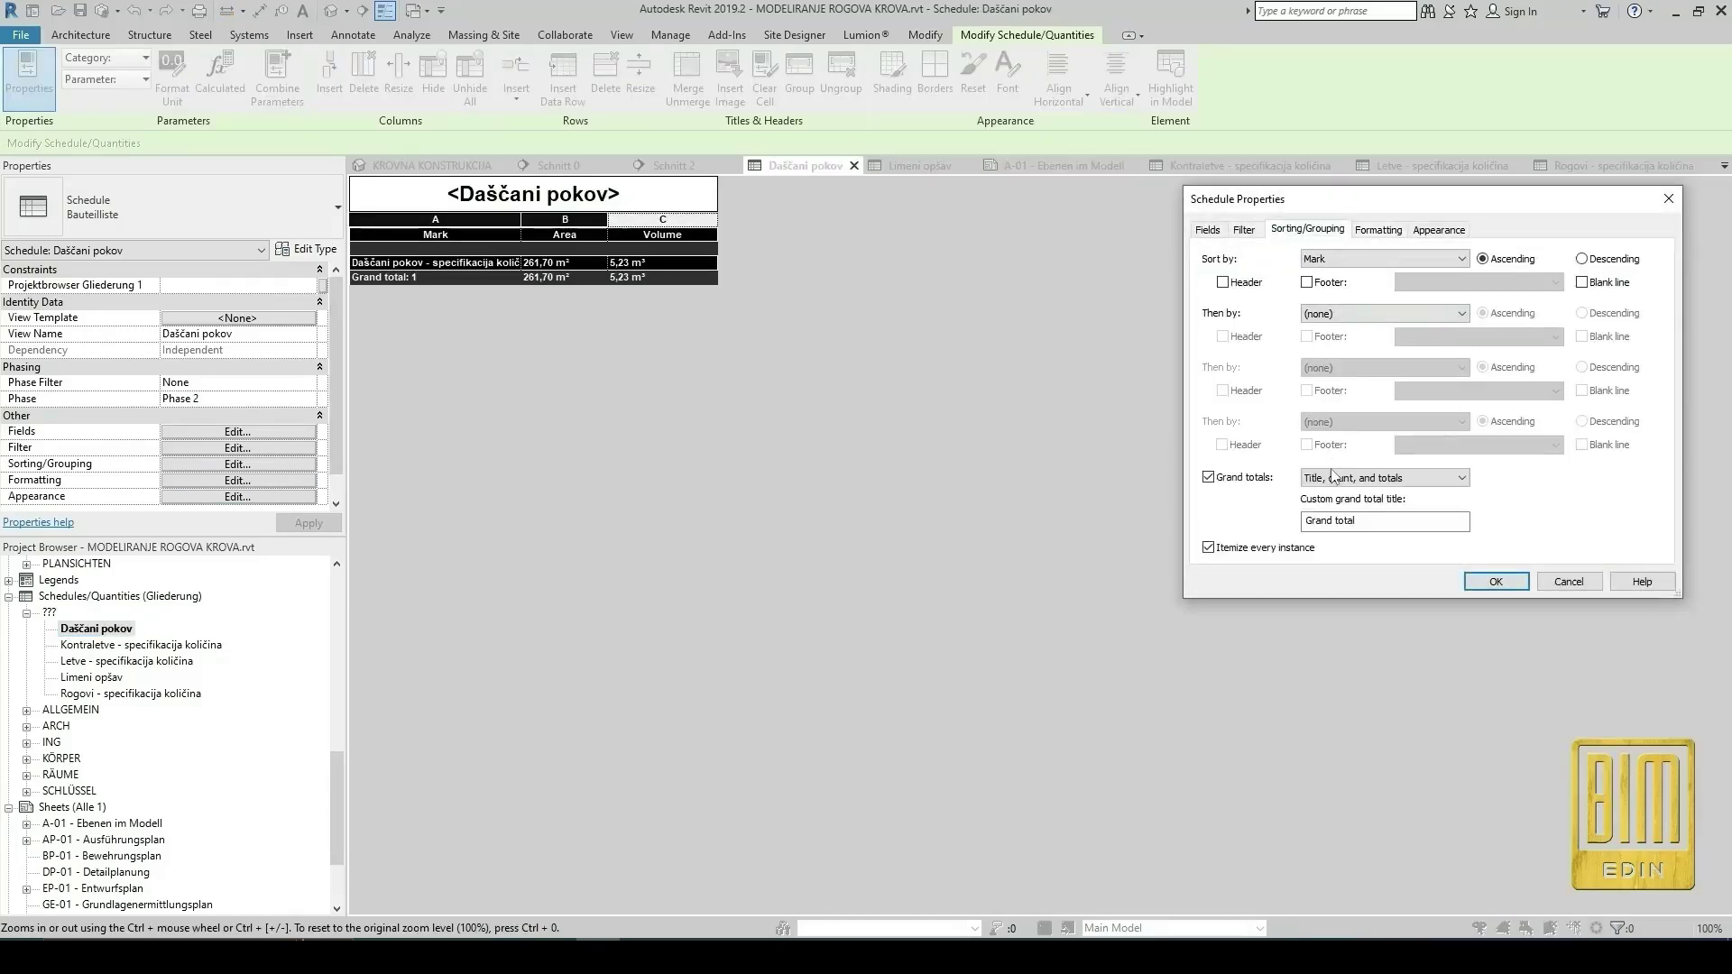
drag(1356, 520, 1275, 535)
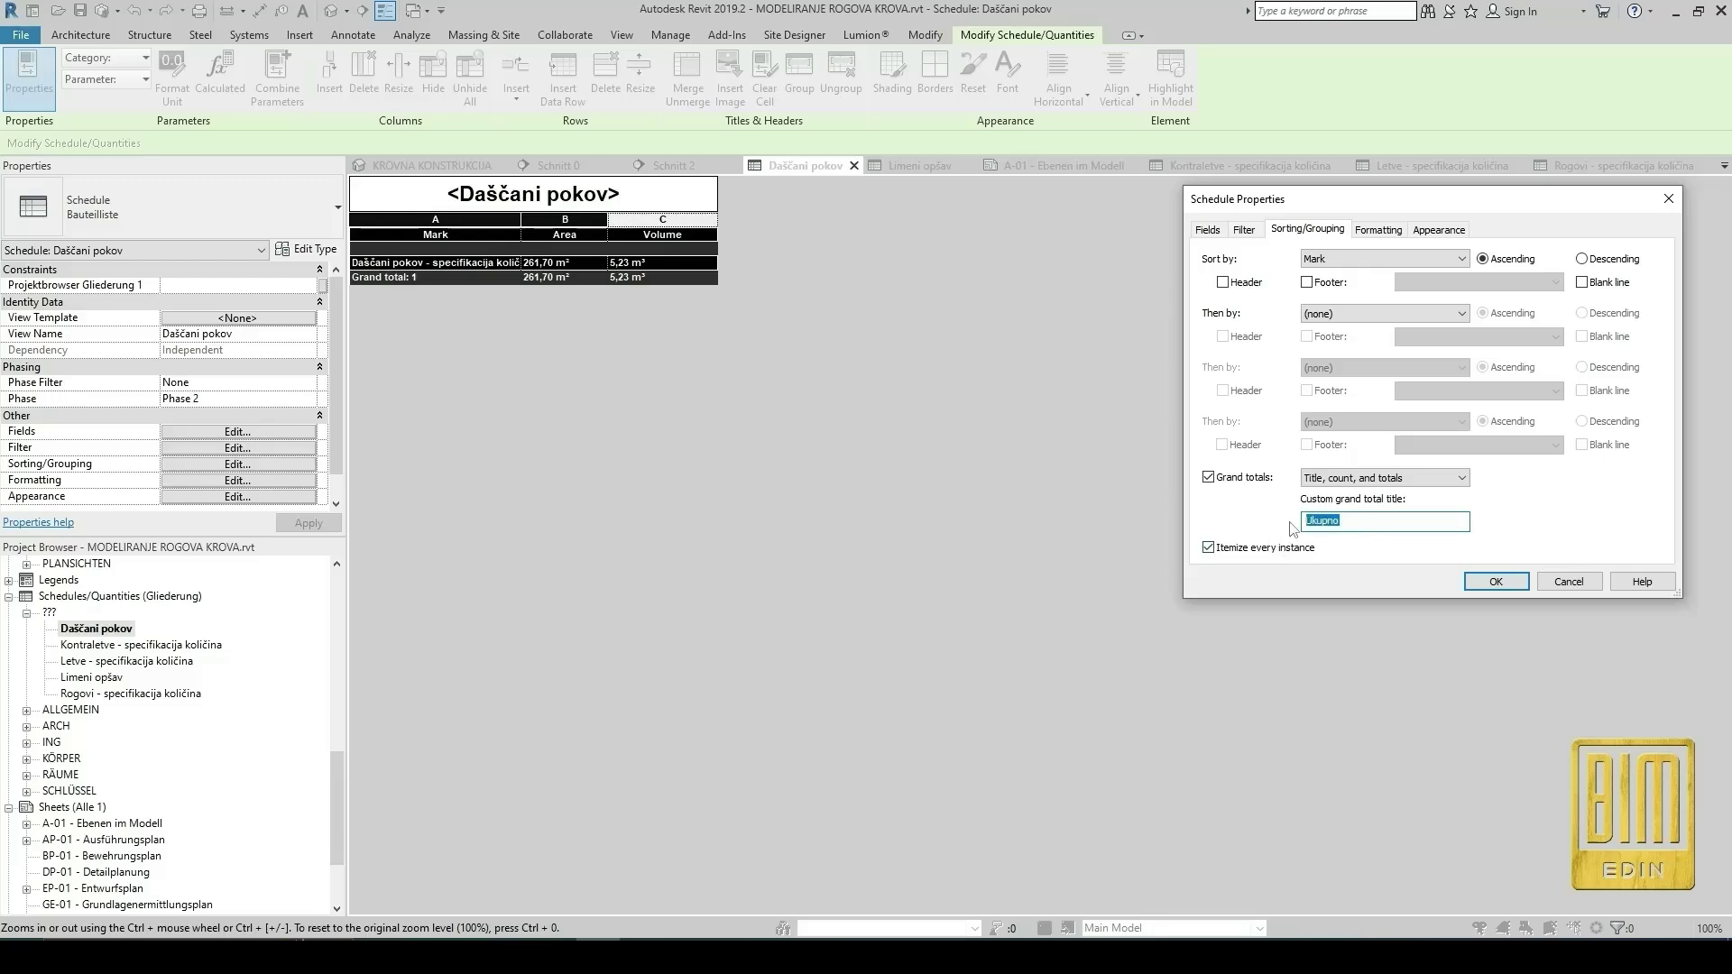
click(1496, 580)
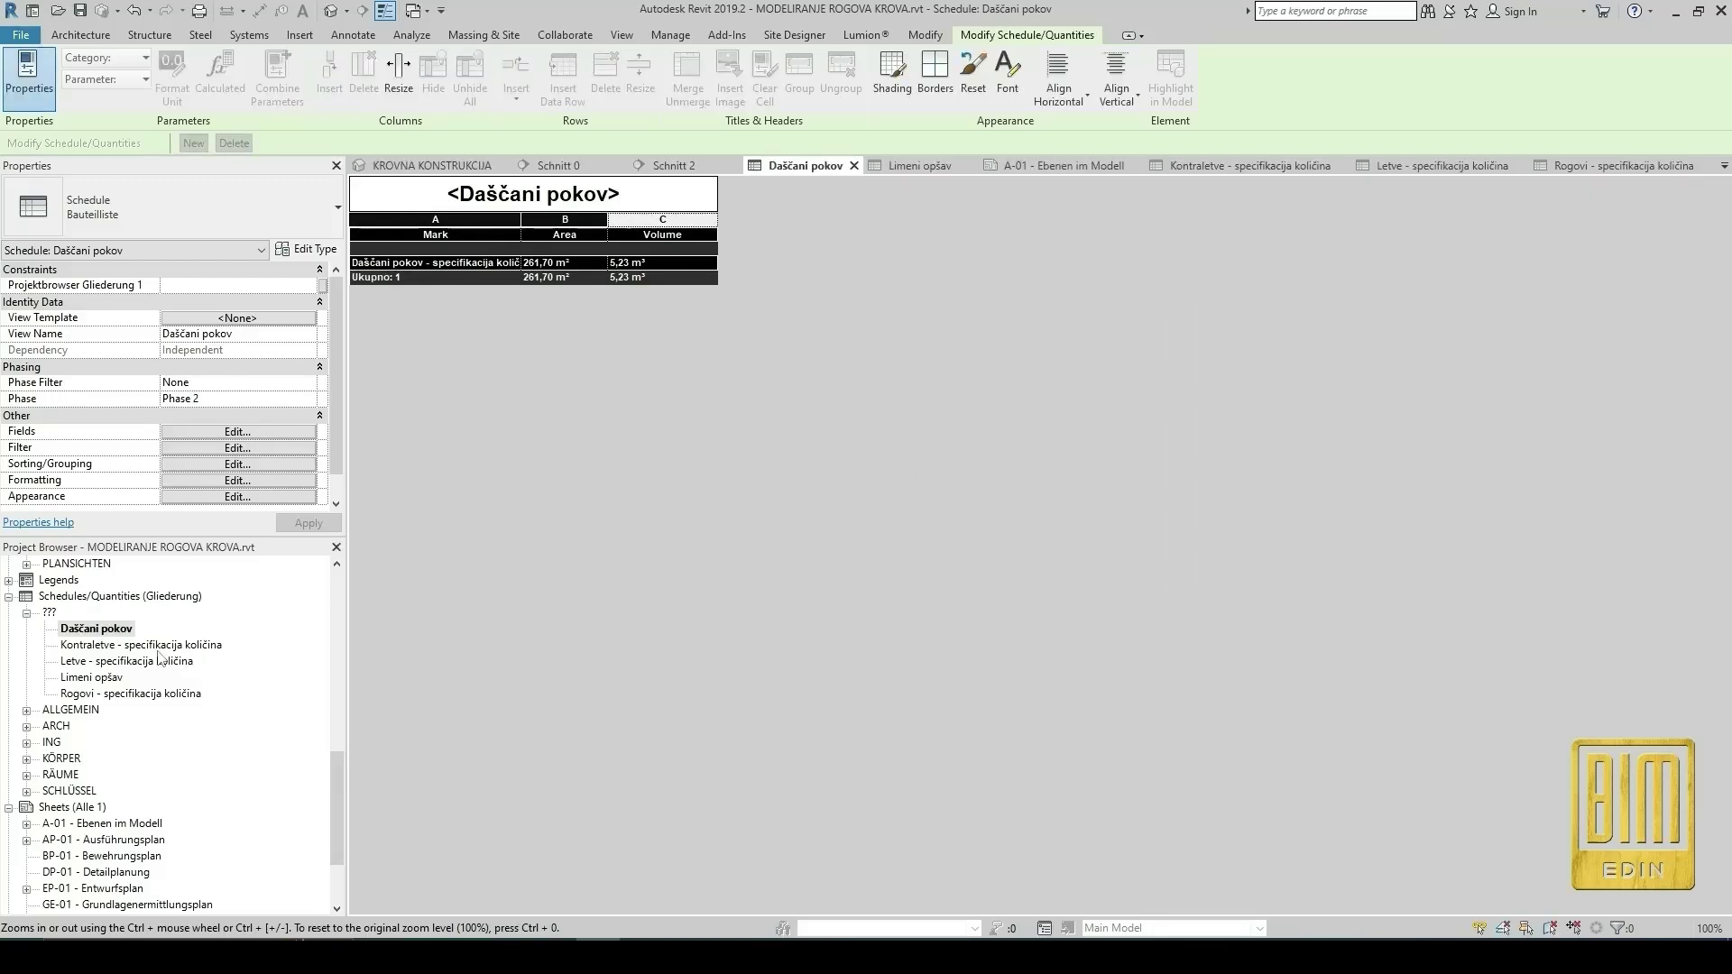
Set the custom grand total title of the "Kontraletve - specifikacija količina" schedule to "Ukupno".
double_click(113, 646)
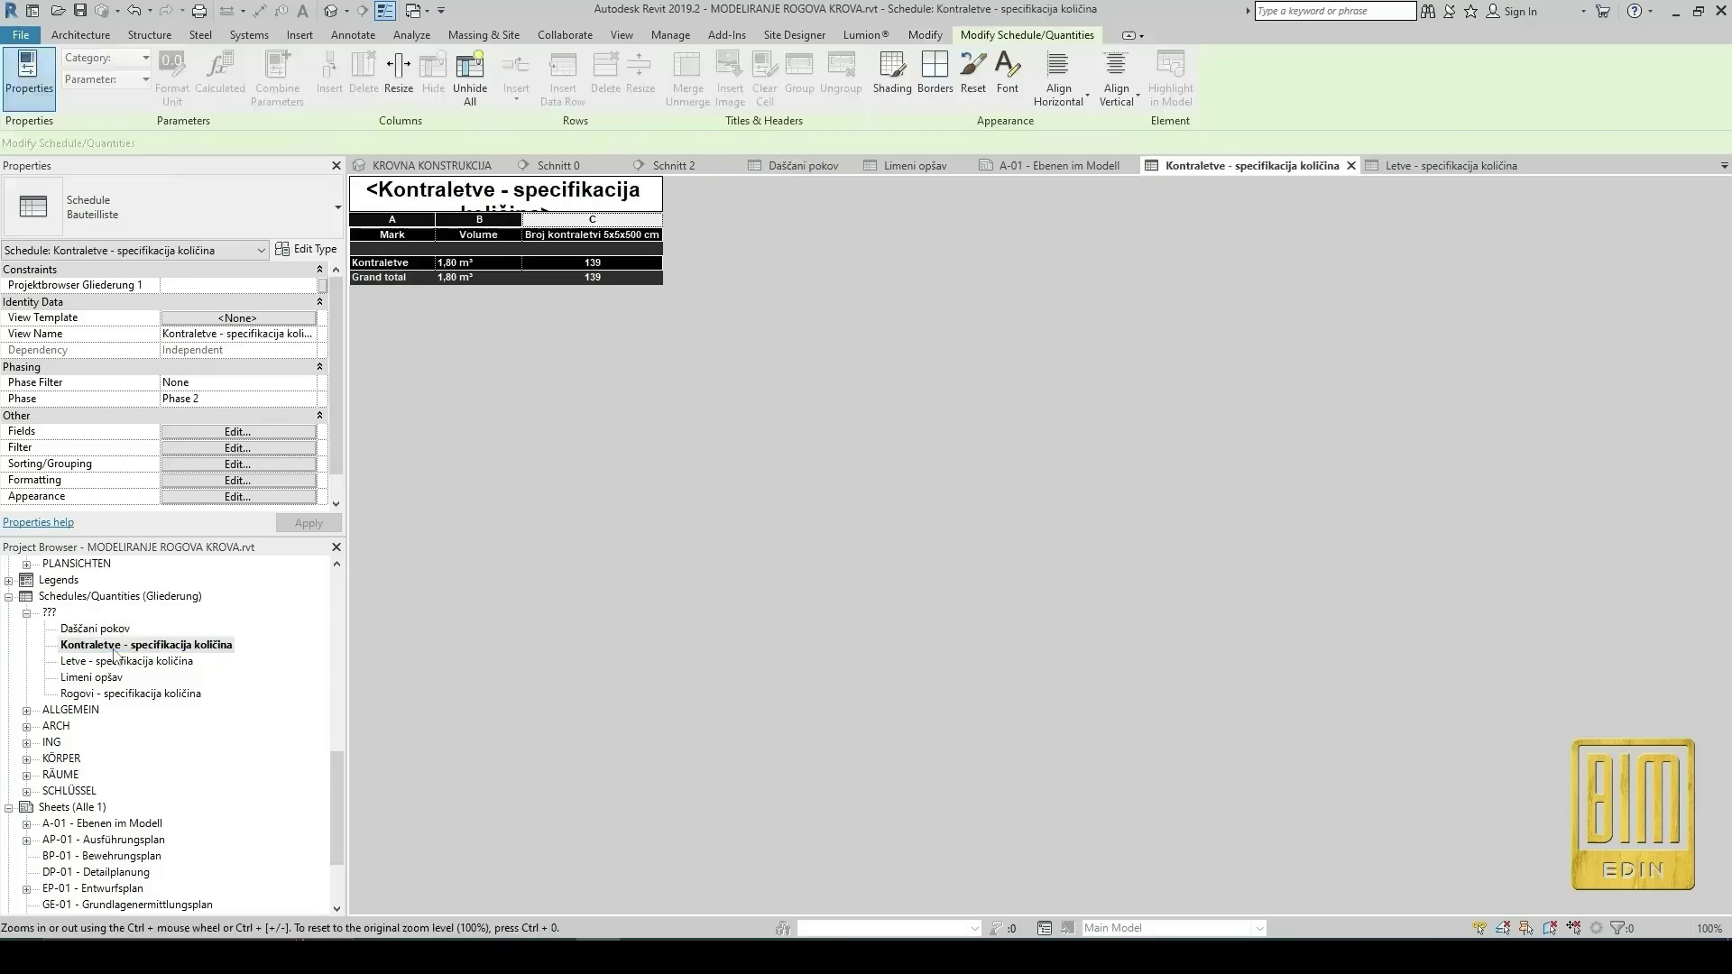
click(219, 465)
drag(1462, 521, 1291, 525)
text(Ukupno)
click(1495, 581)
Set the custom grand total title of the "Letve - specifikacija količina" schedule to "Ukupno".
double_click(130, 661)
click(237, 464)
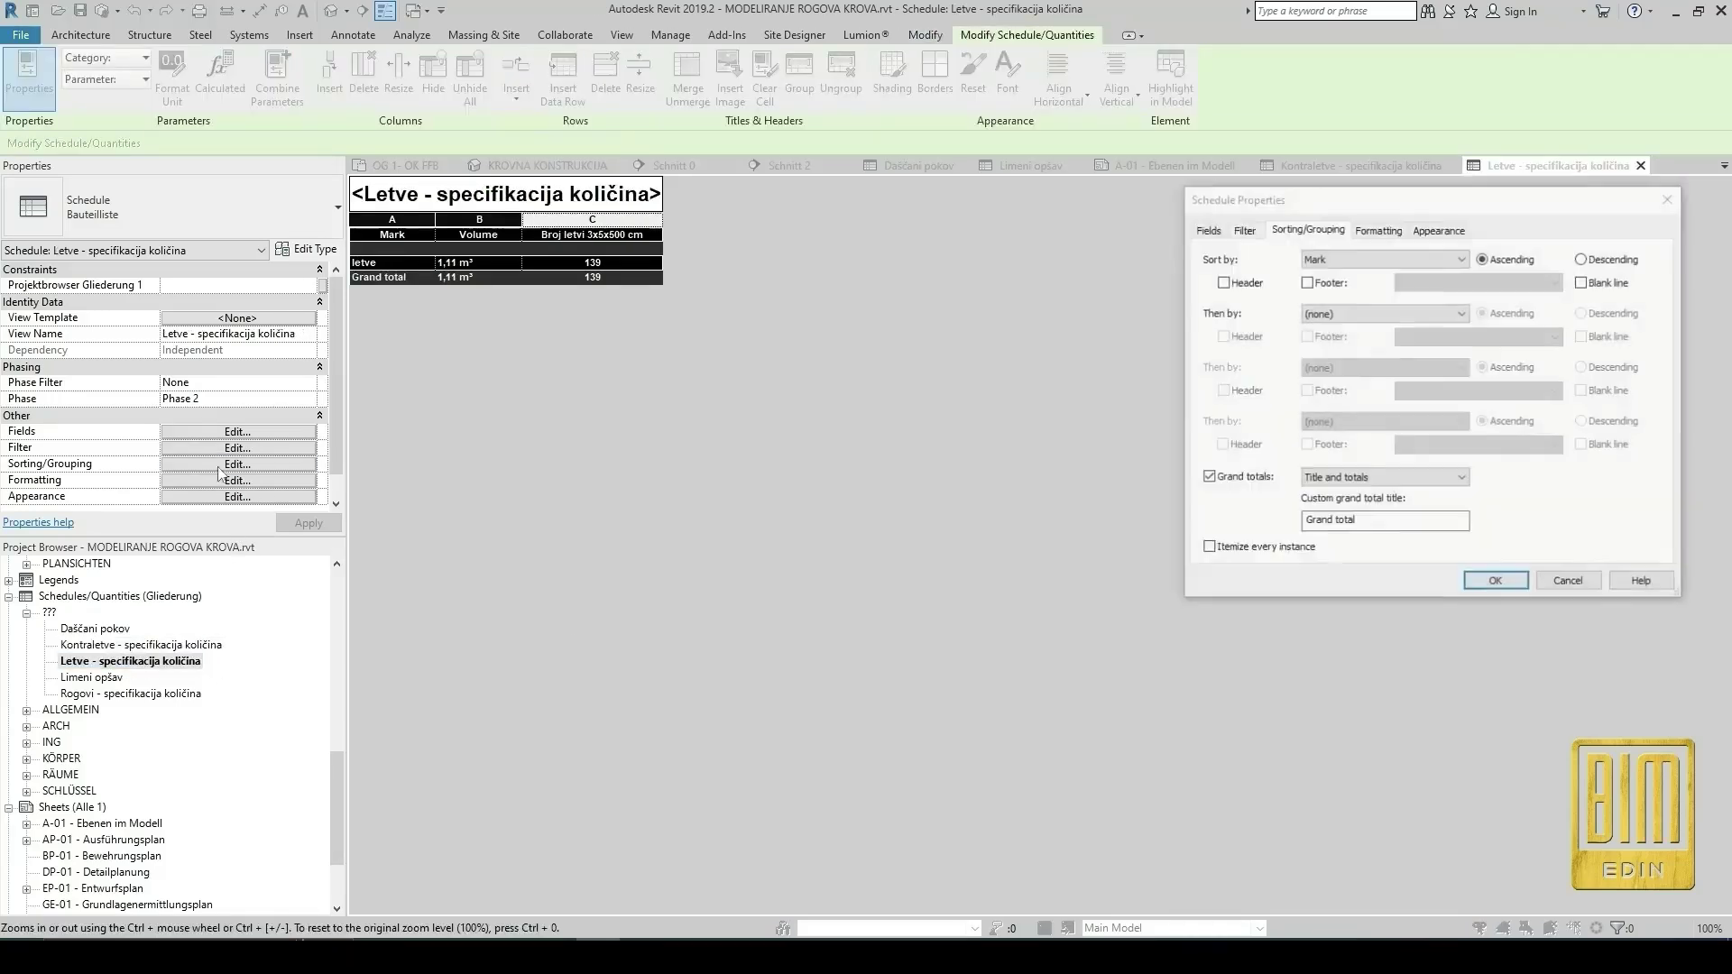
drag(1461, 521, 1290, 528)
text(Ukupno)
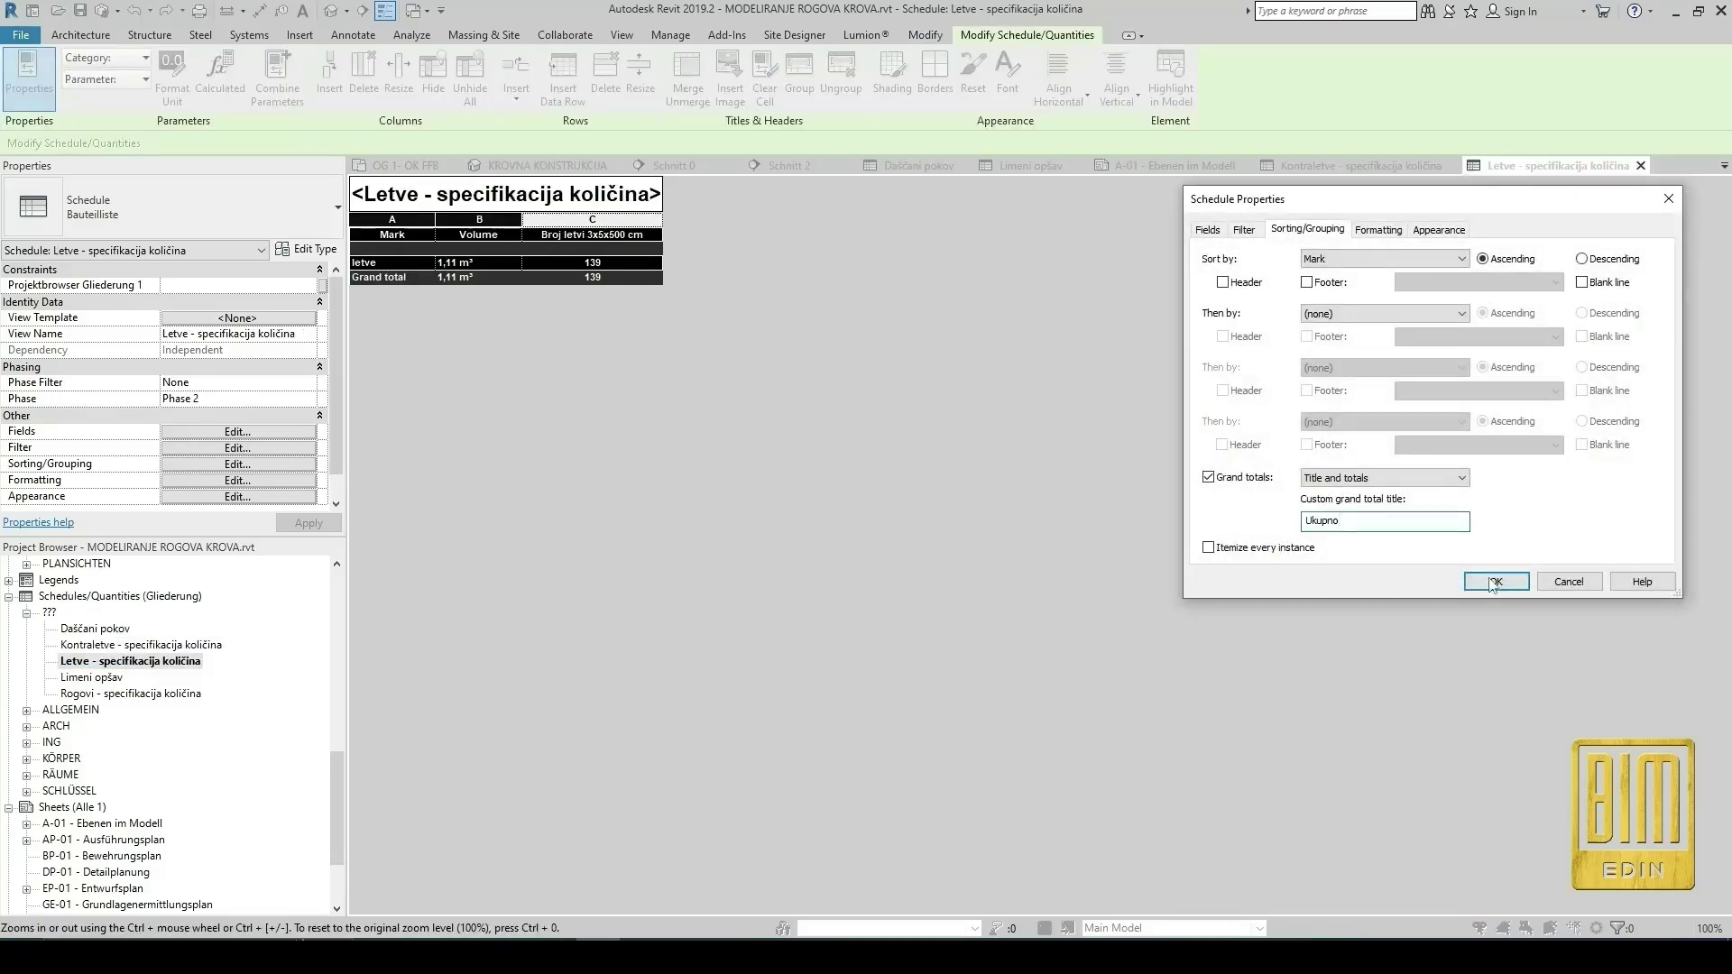
click(1492, 582)
Set the custom grand total title of the "Limeni opšav" schedule to "Ukupno".
click(90, 678)
key(Return)
click(237, 465)
drag(1466, 522, 1245, 526)
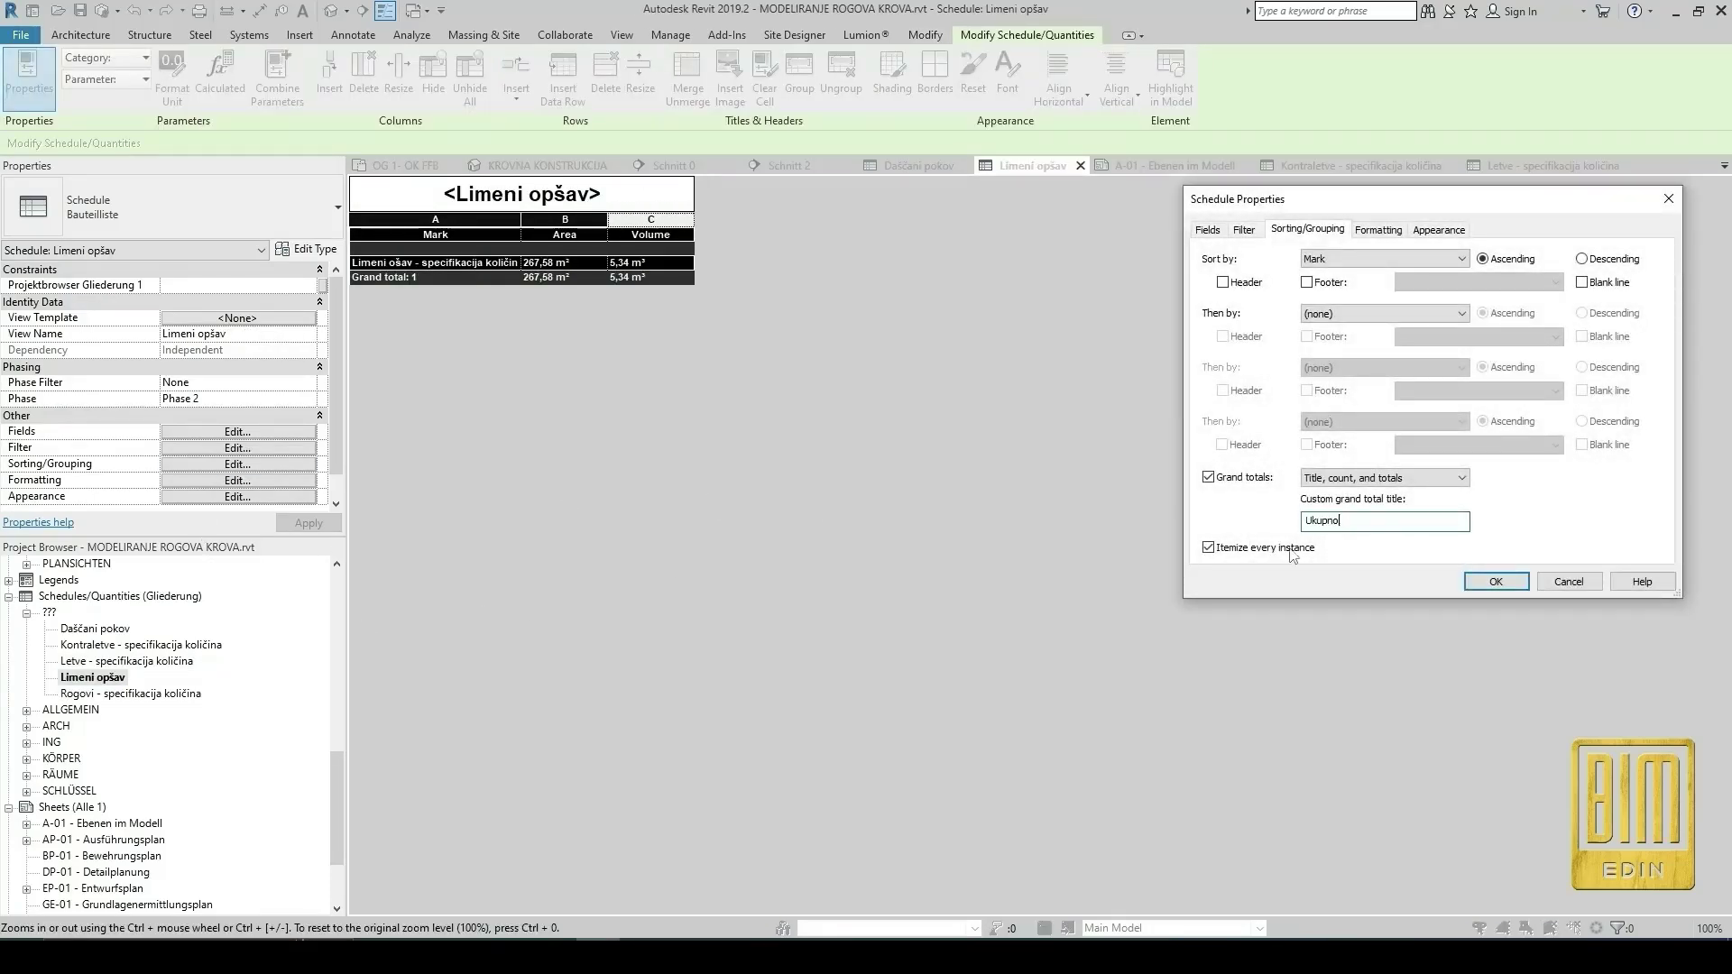
click(1493, 582)
Set the custom grand total title of the "Rogovi - specifikacija količina" schedule to "Ukupno".
click(131, 693)
key(Return)
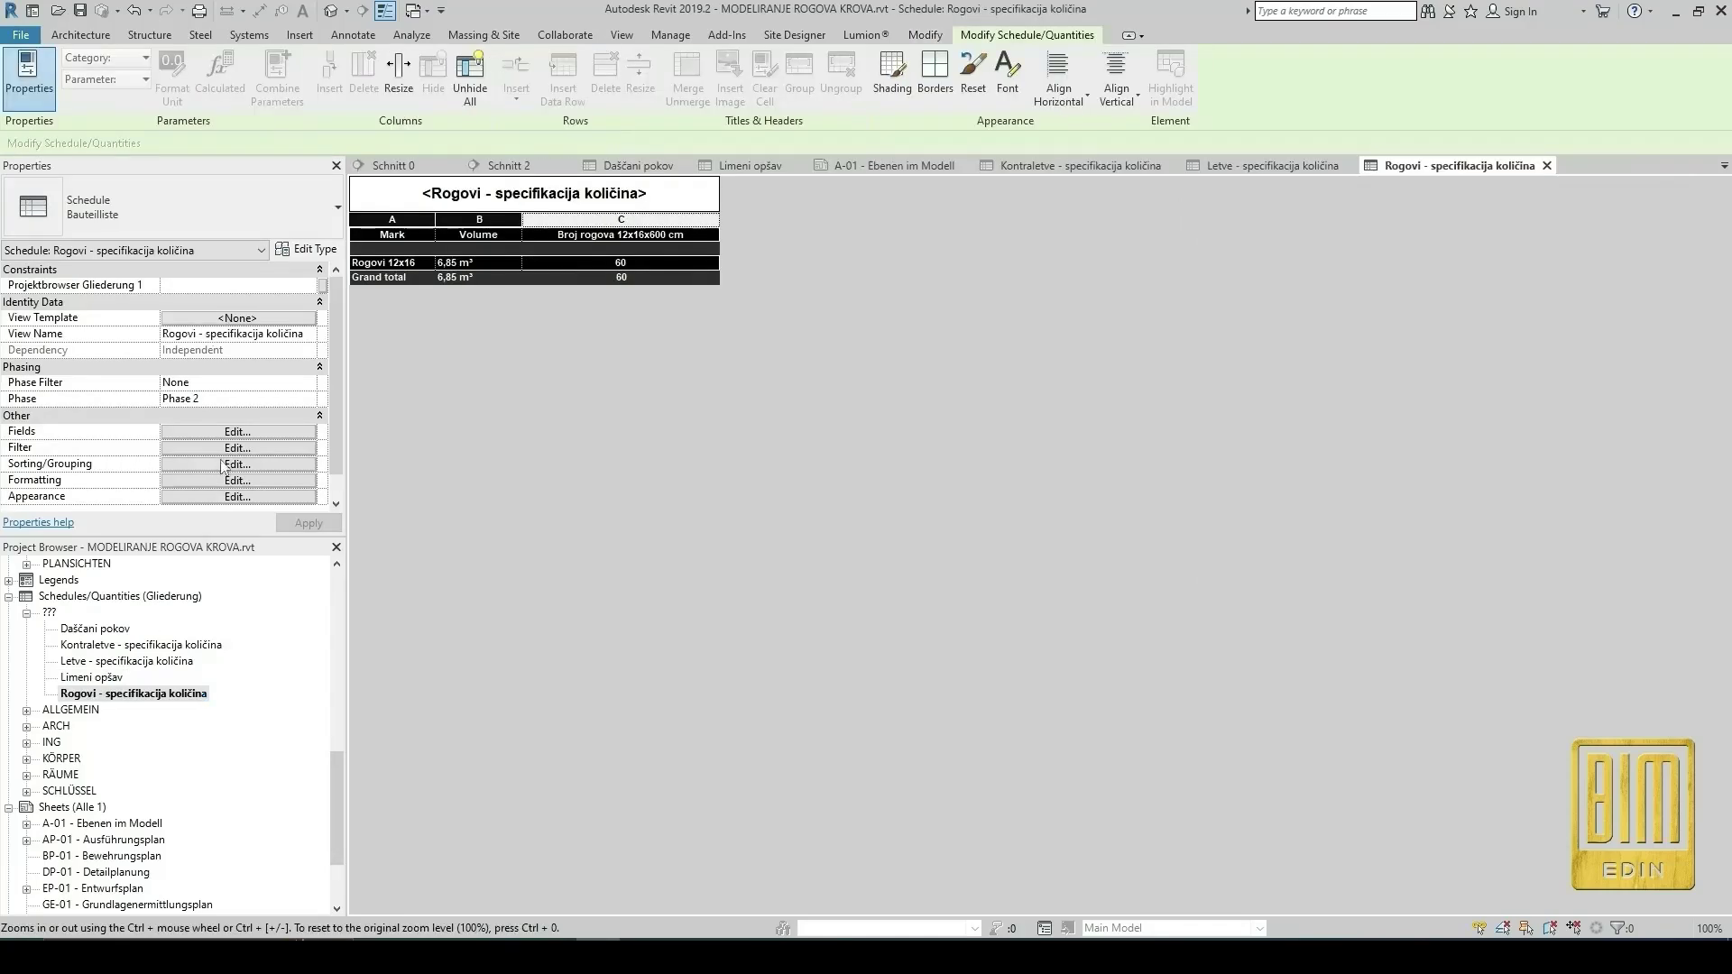
click(227, 467)
drag(1461, 521, 1295, 528)
text(Ukupno)
click(1496, 581)
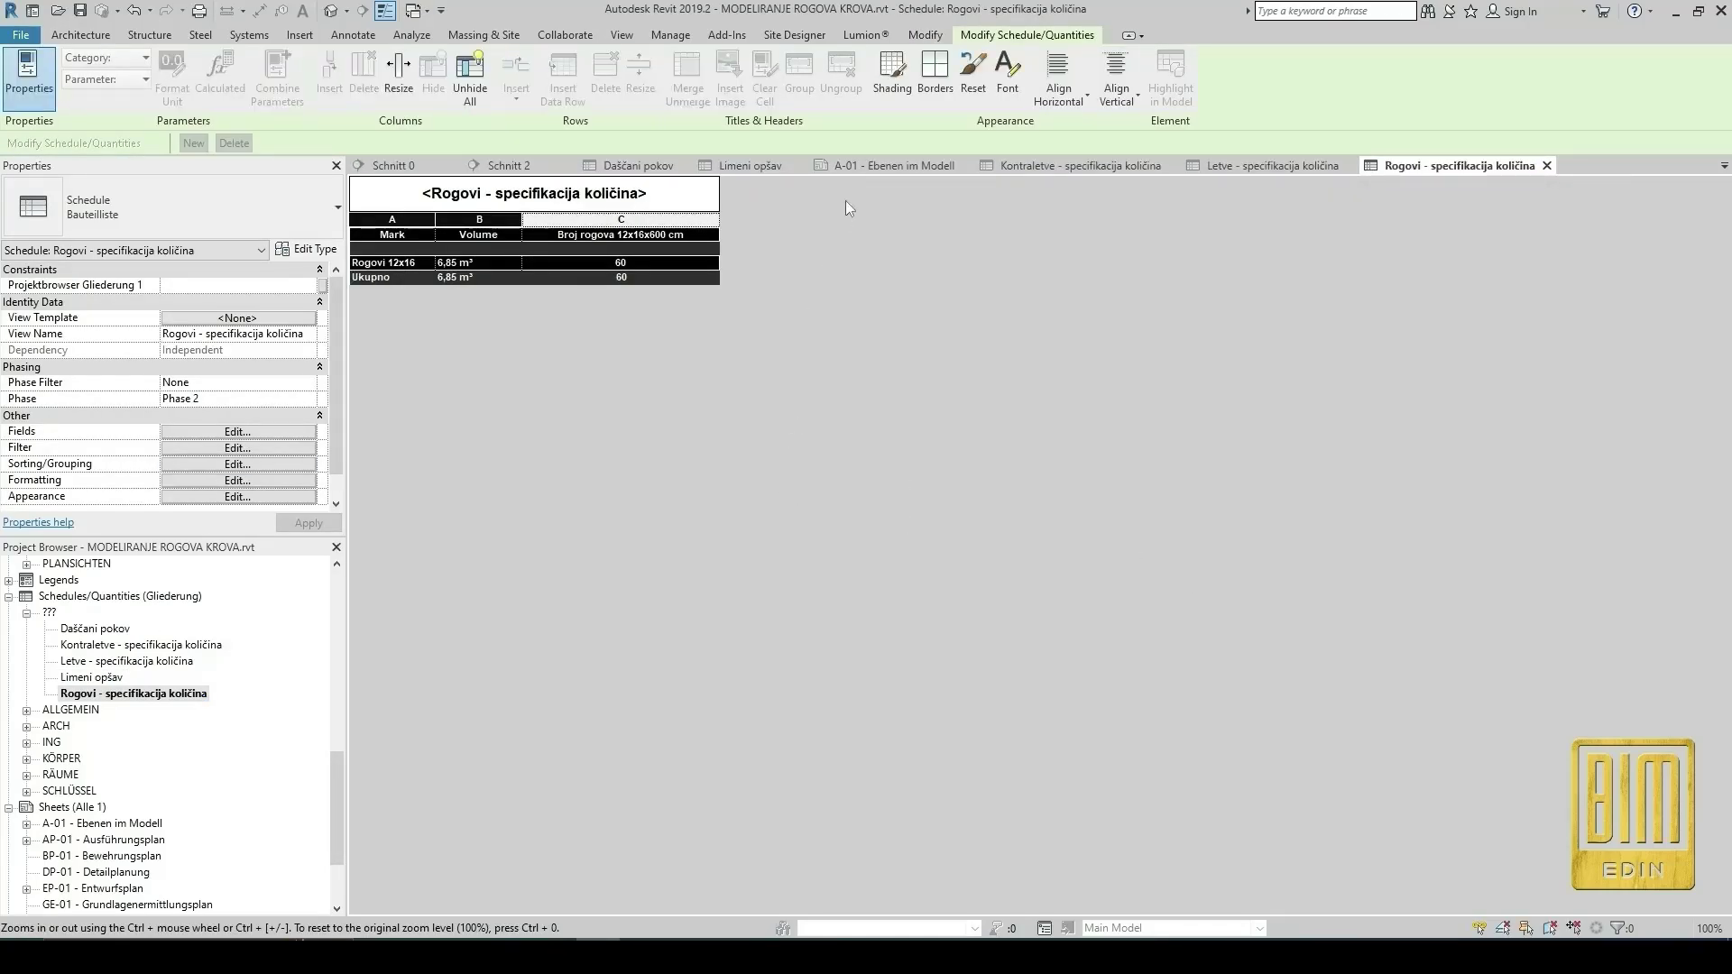
On sheet A-01, widen the last column of the Rogovi schedule slightly and move the schedule up, closer to the Daščani pokov schedule.
click(889, 165)
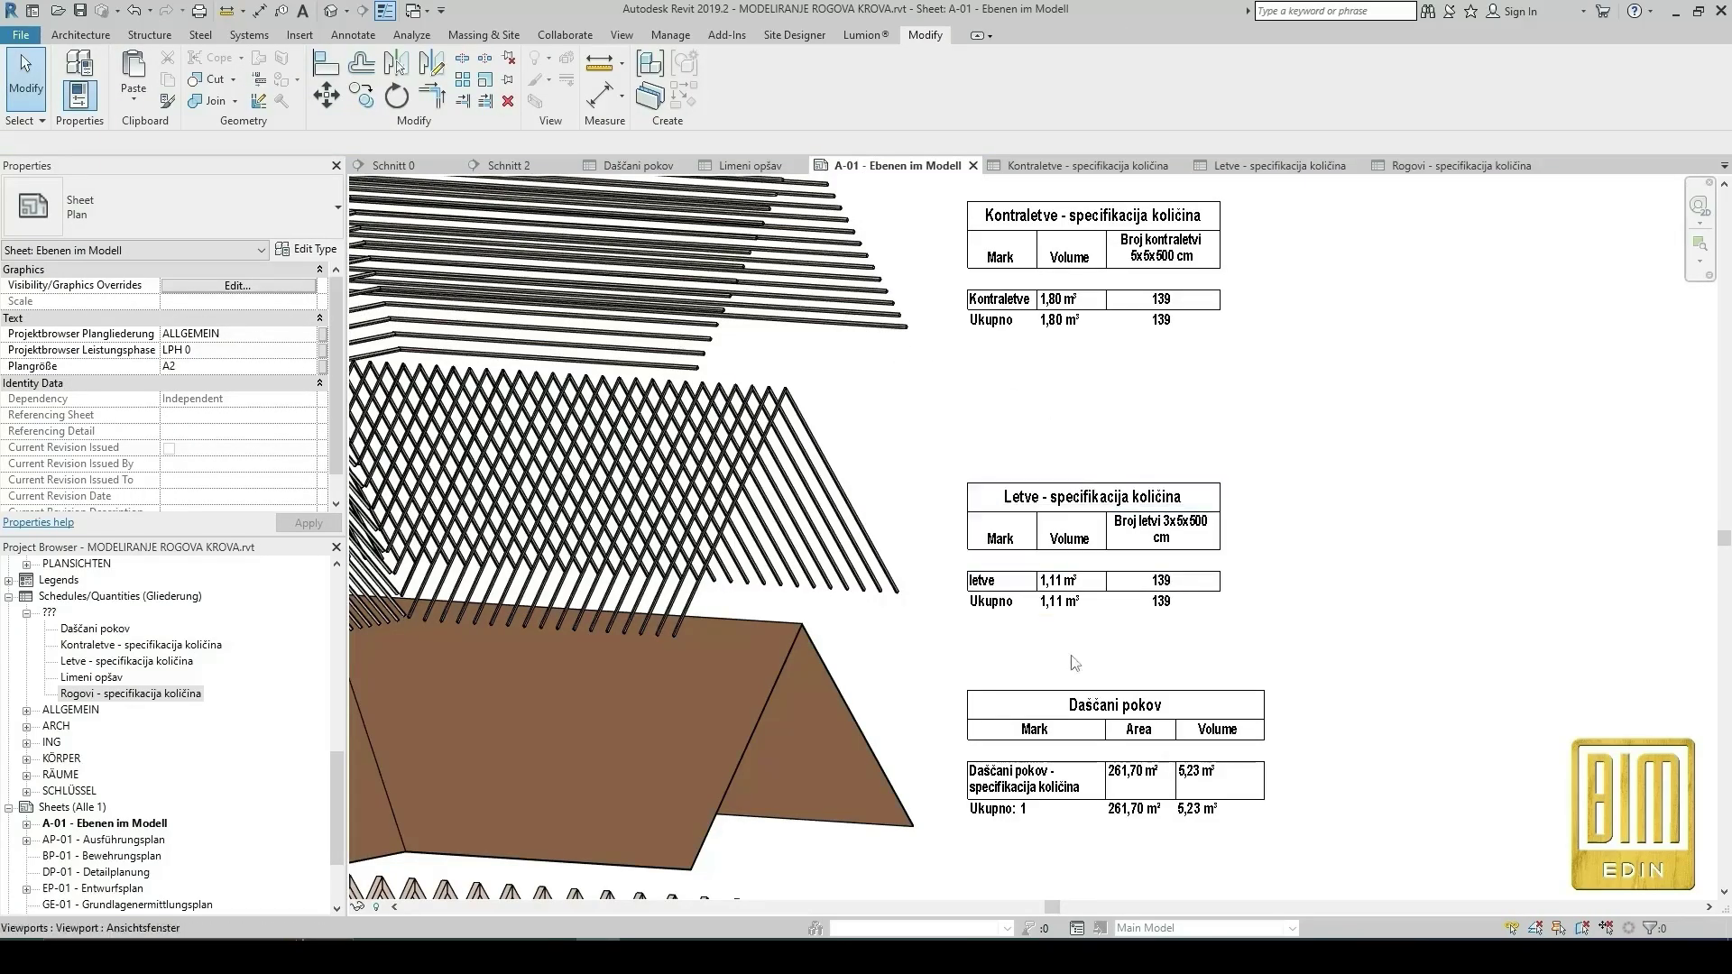
scroll(1068, 691, down, 4)
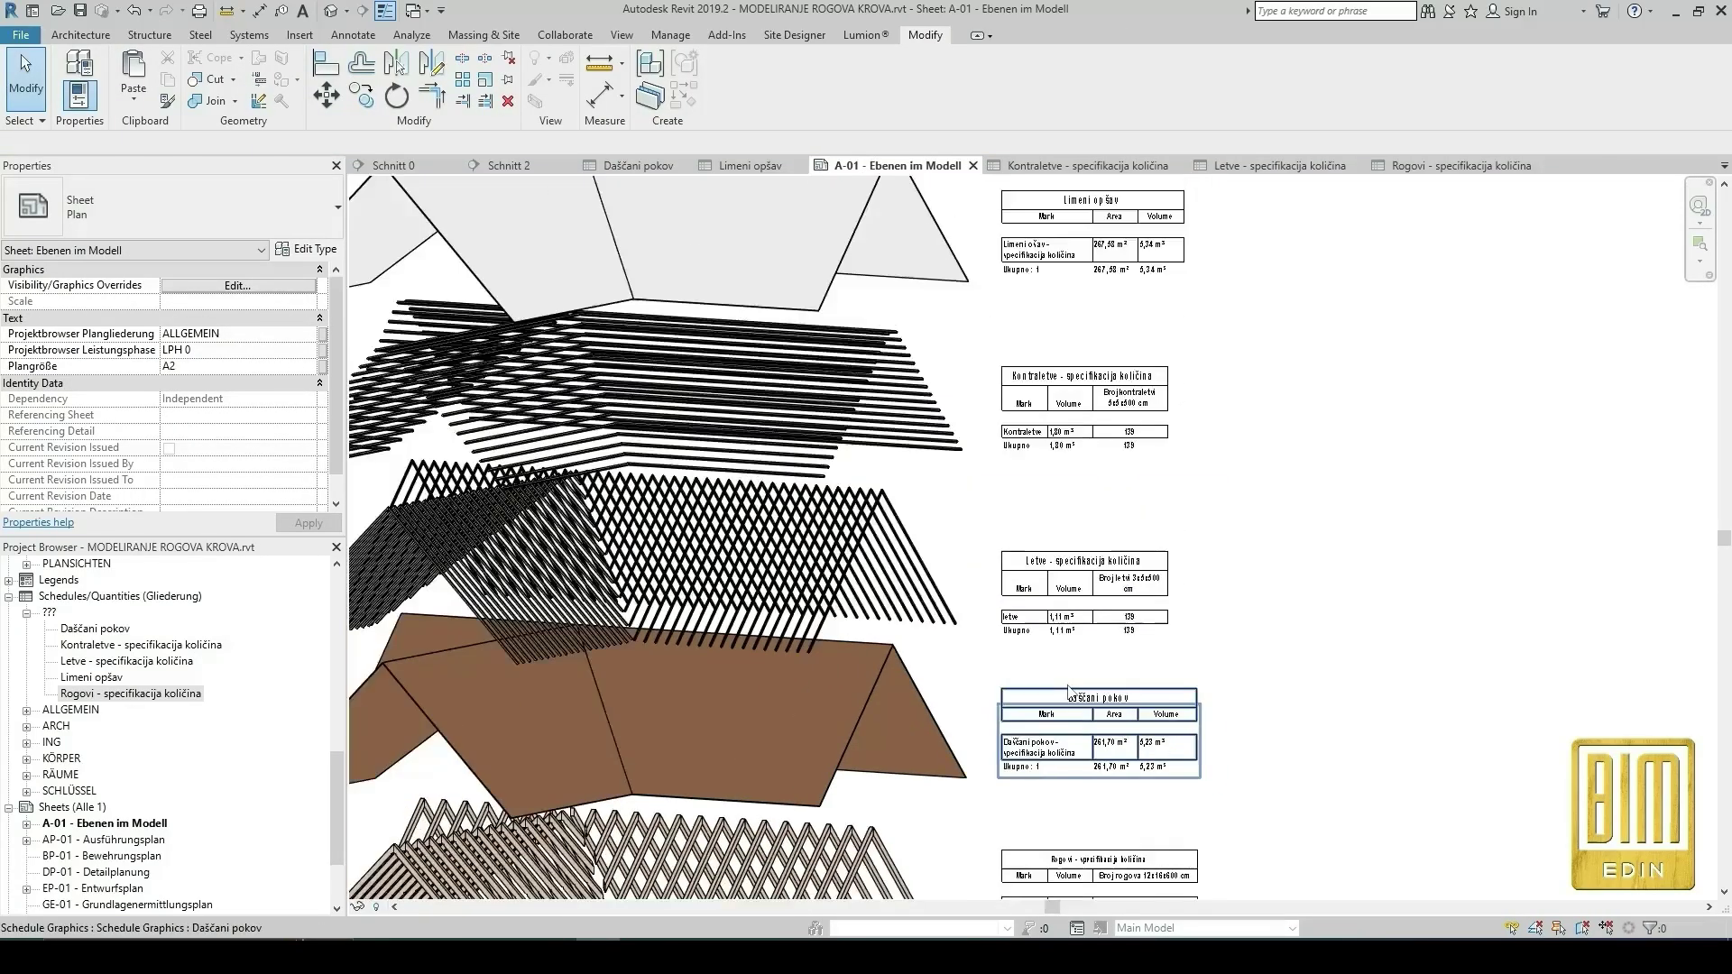
scroll(1041, 266, up, 2)
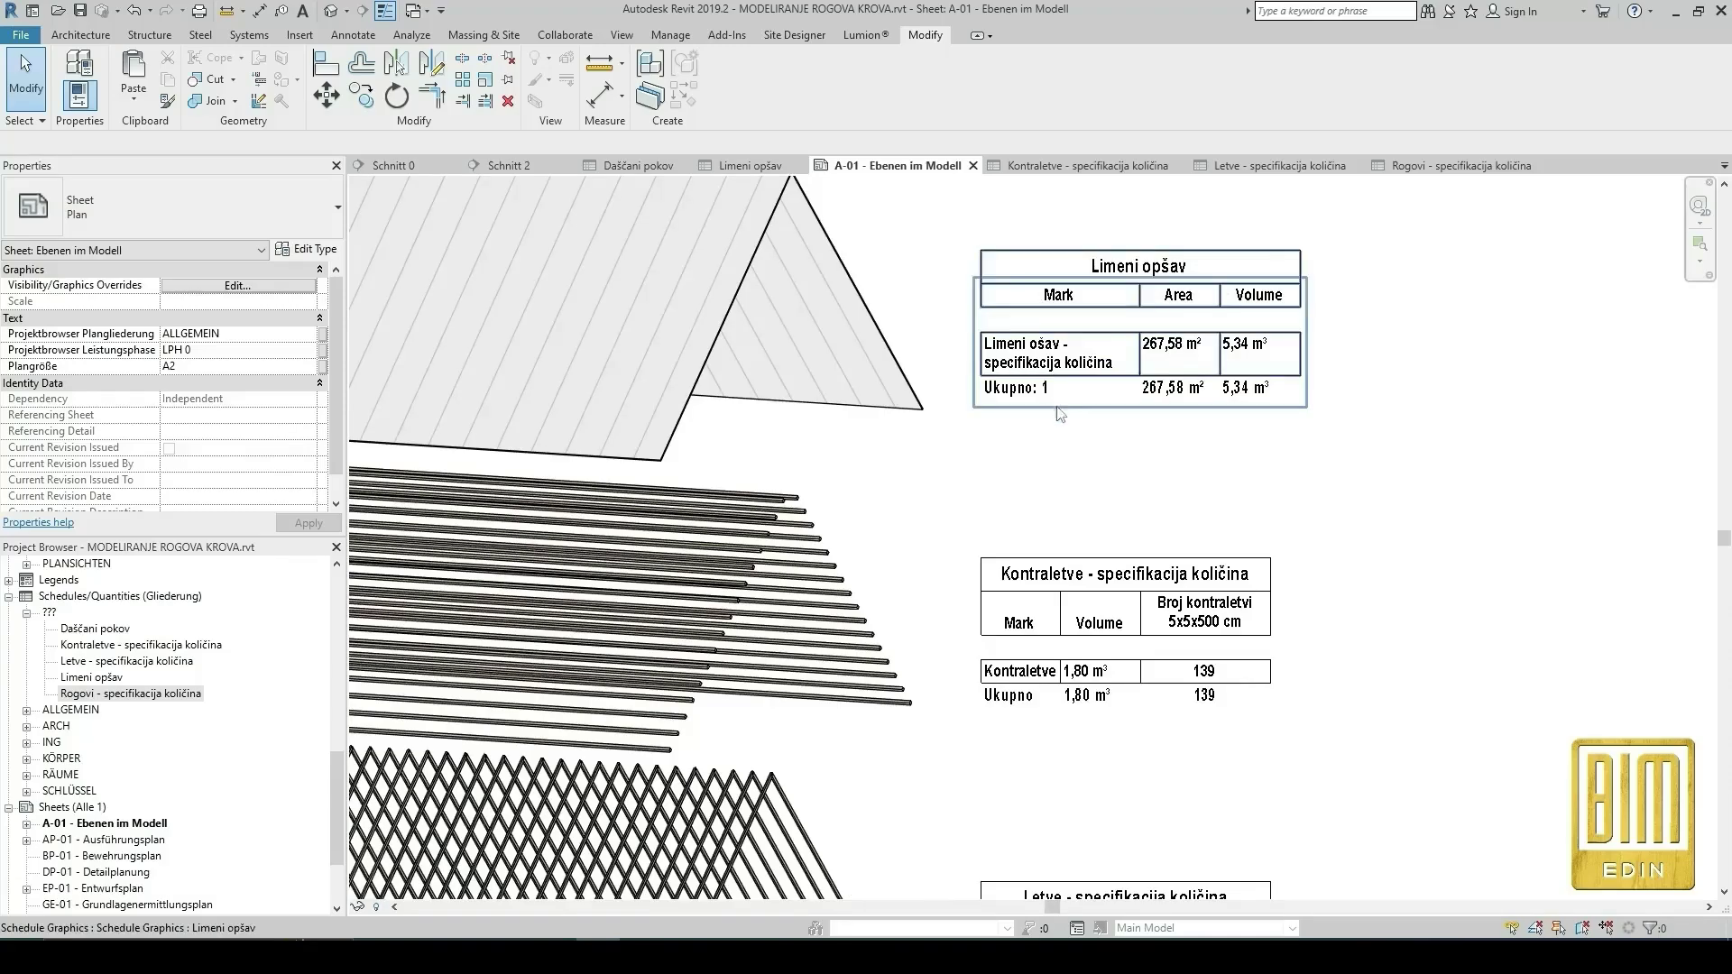
scroll(1064, 491, down, 5)
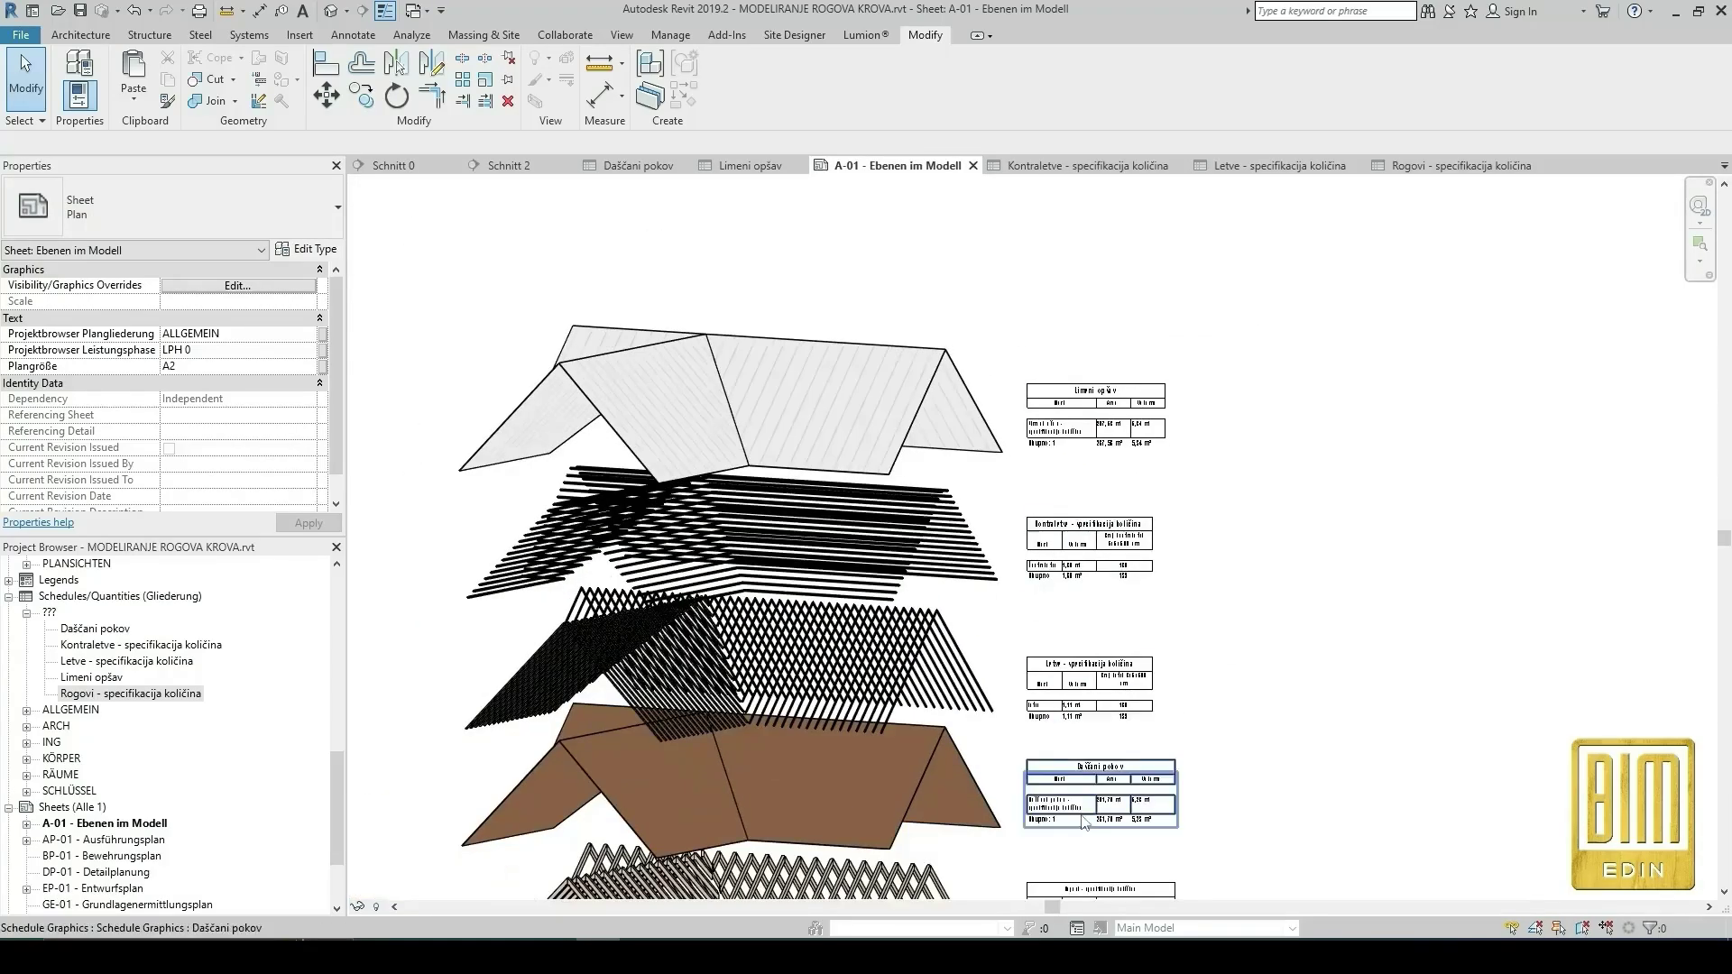
scroll(1112, 776, up, 4)
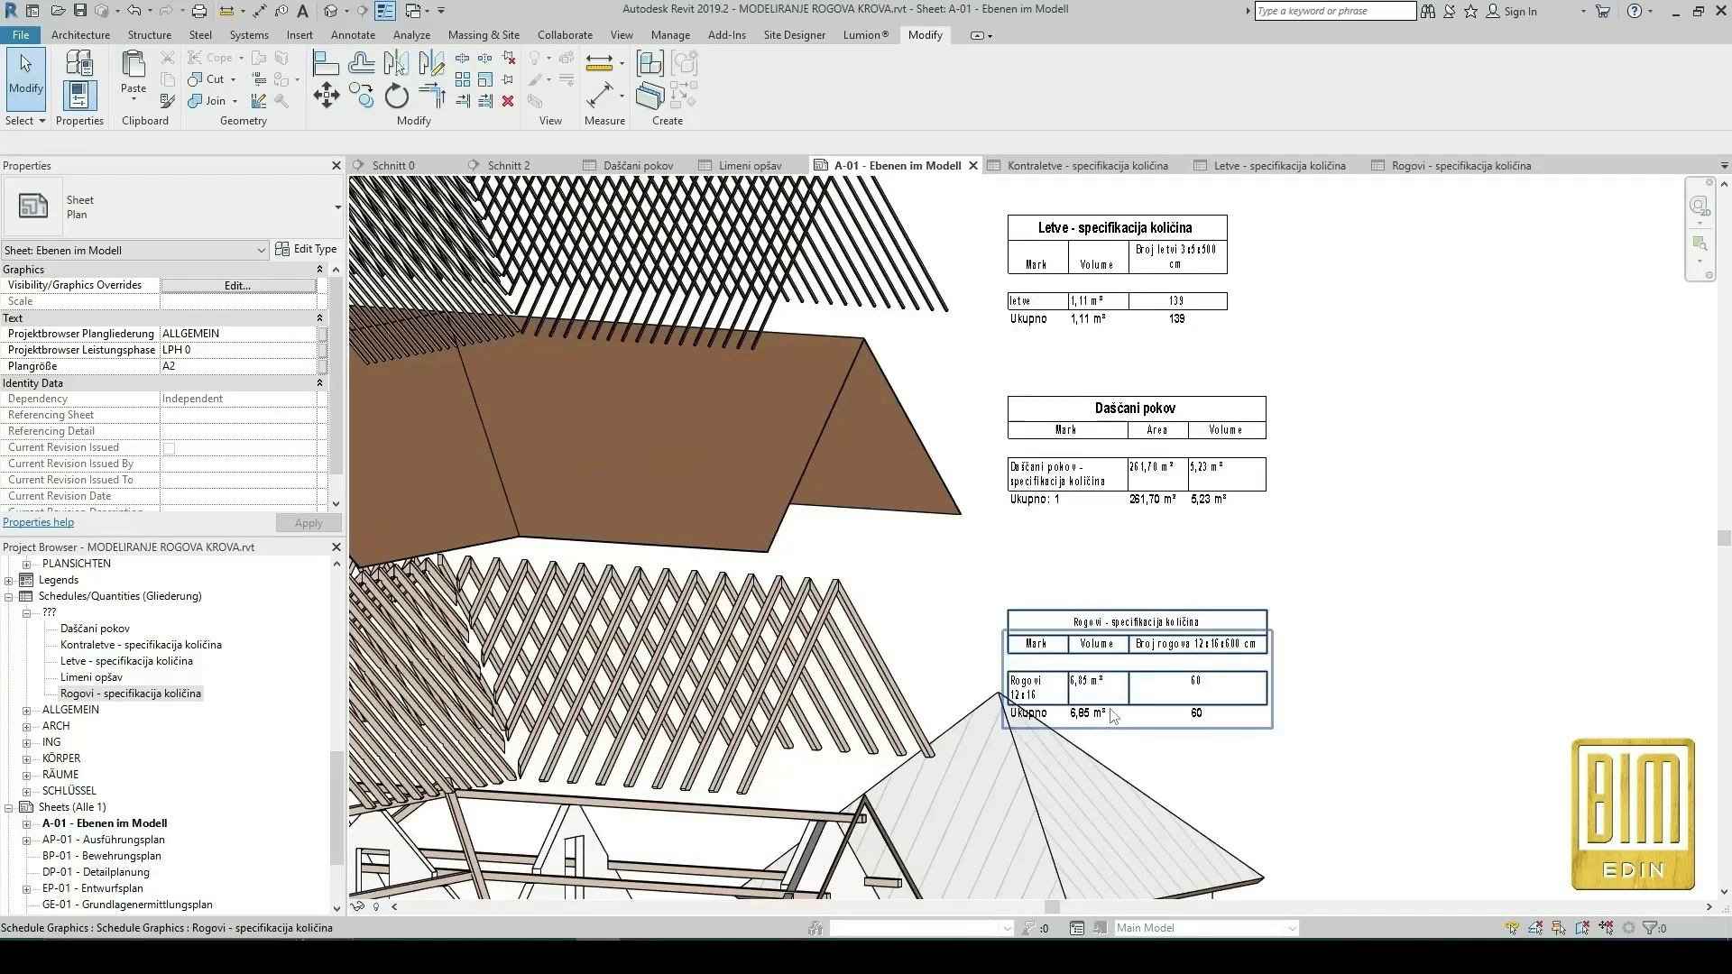
click(1269, 637)
drag(1269, 631, 1287, 631)
drag(1084, 651, 1084, 620)
scroll(1119, 622, down, 1)
Examine the layout of sheet A-01, checking the alignment and spacing of the five schedules beside the exploded roof layers.
click(1132, 503)
scroll(1116, 587, down, 3)
scroll(1116, 591, down, 2)
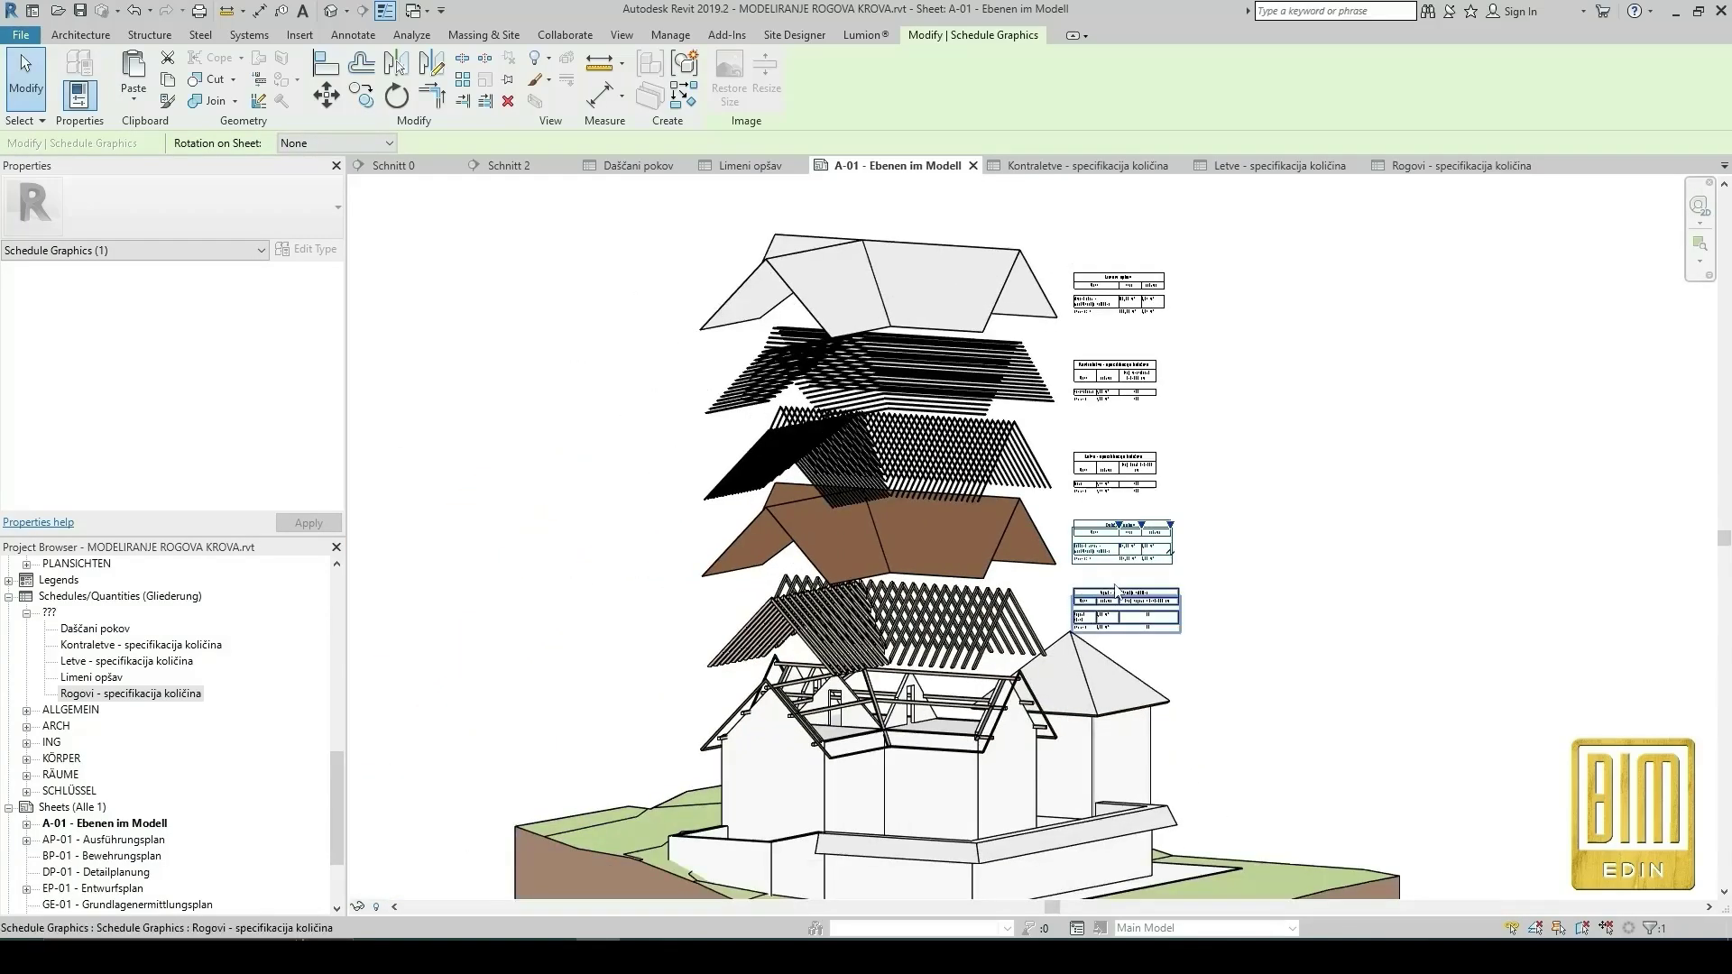
scroll(1115, 591, down, 2)
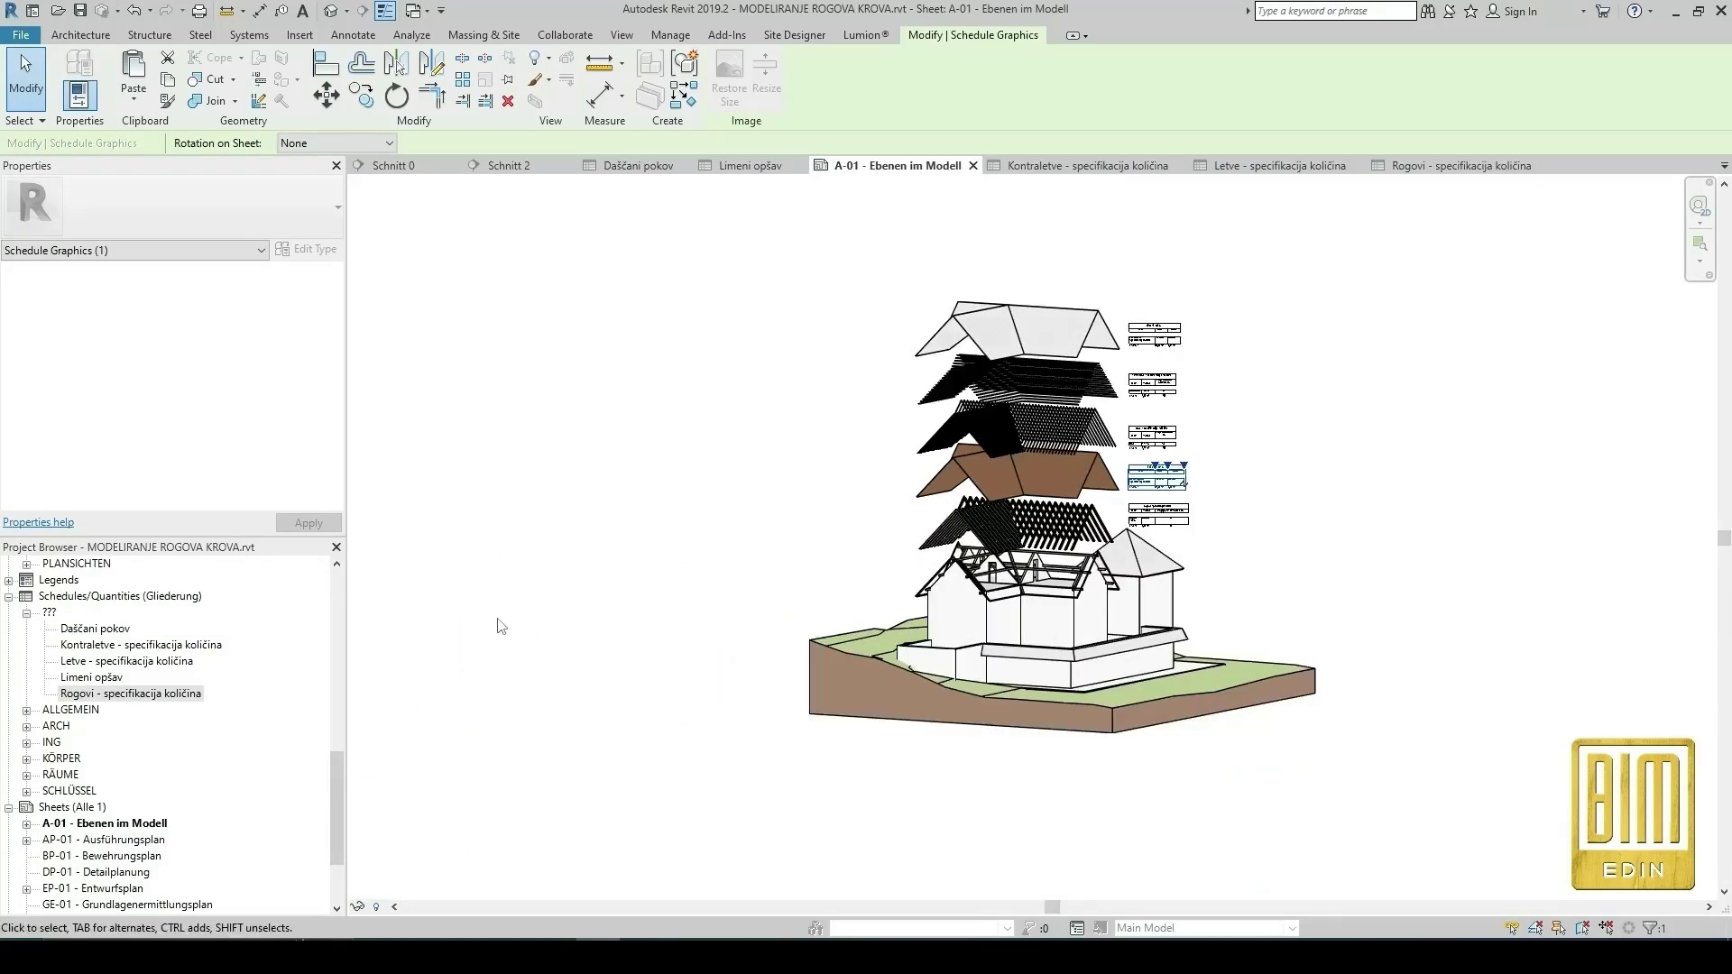
click(501, 626)
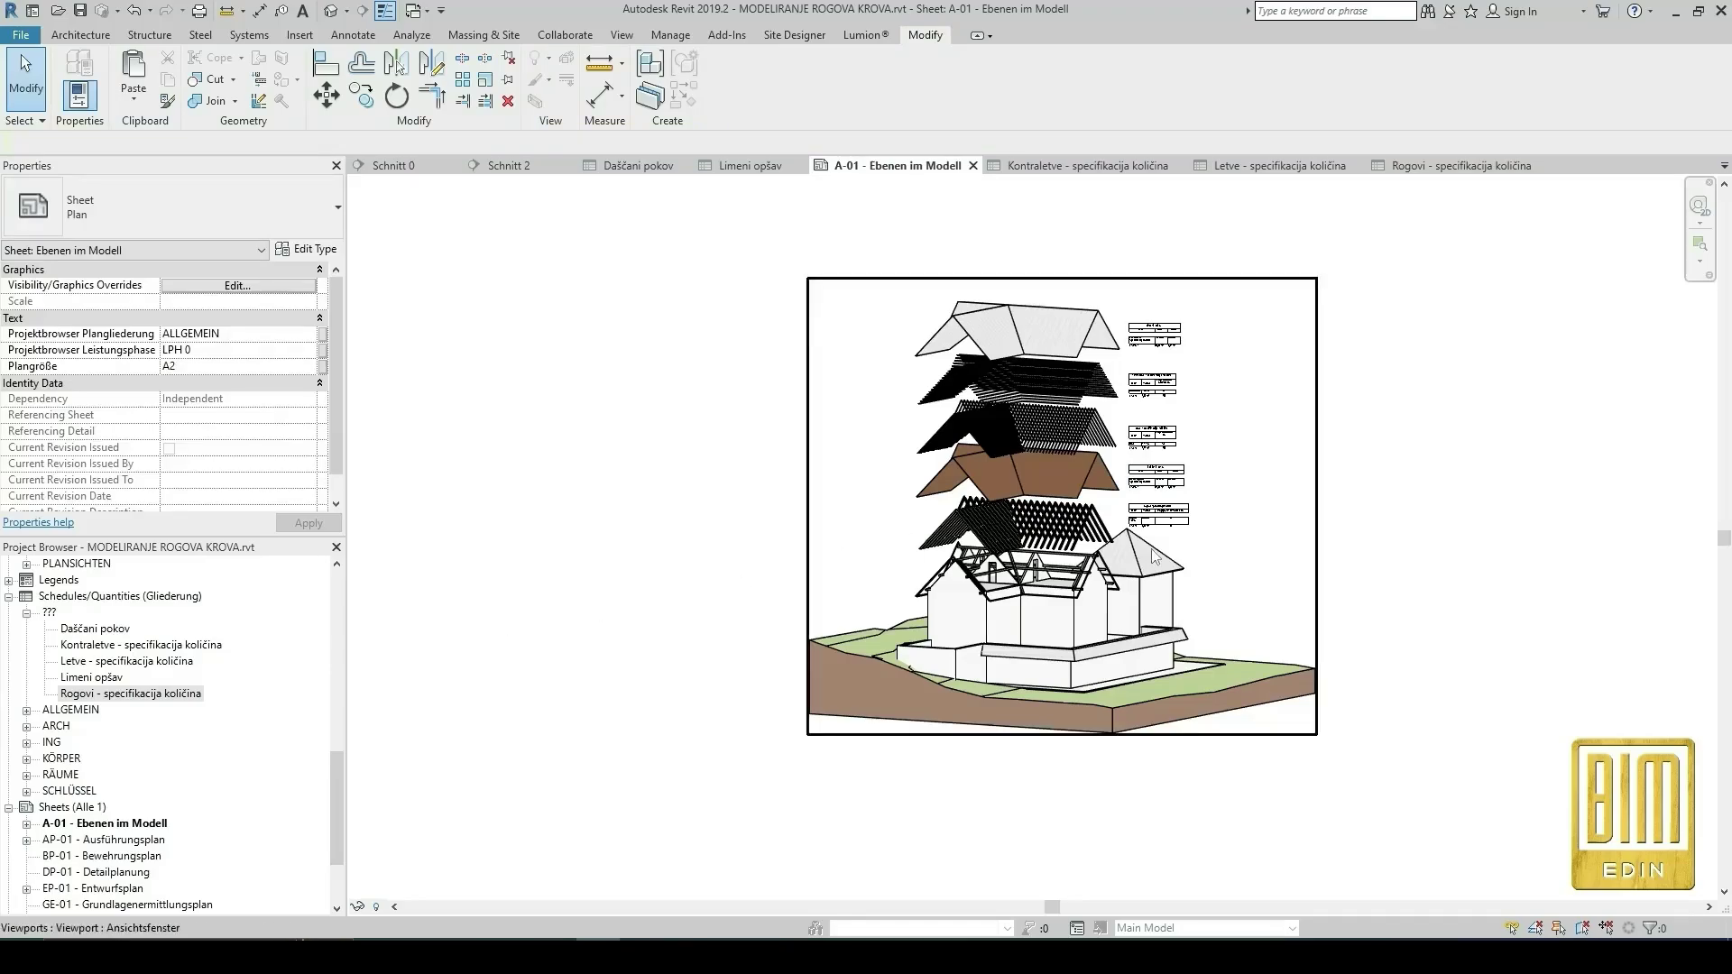
scroll(1159, 485, up, 6)
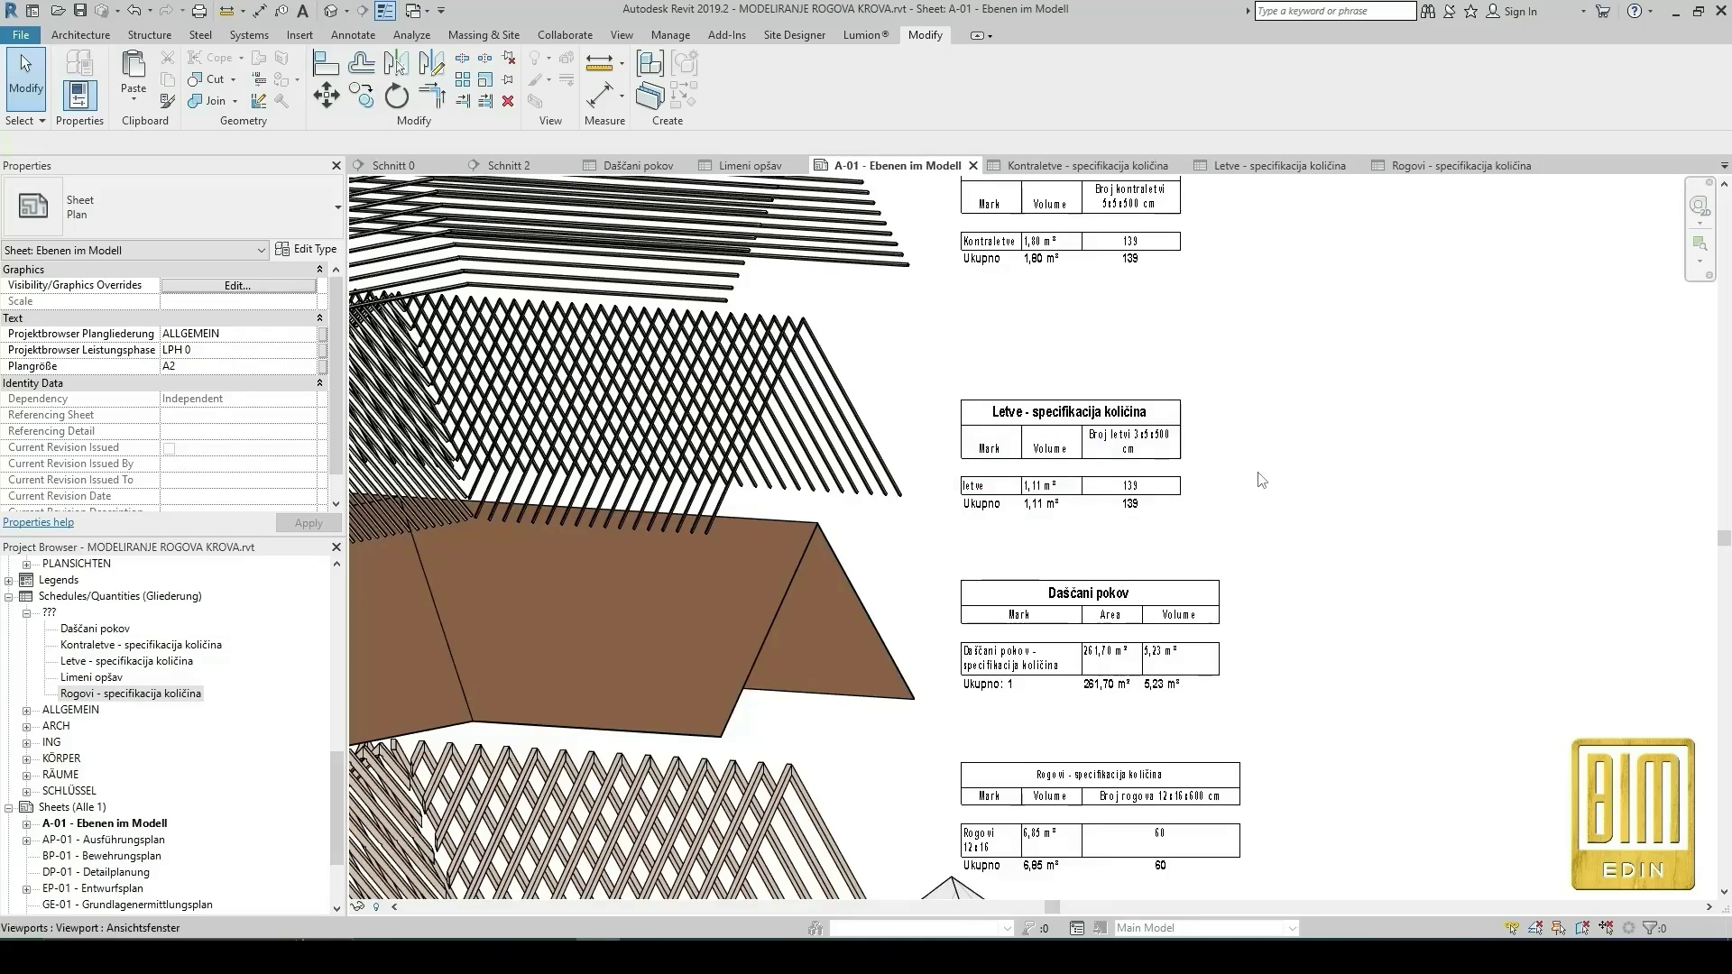
middle_drag(1220, 370, 1262, 684)
middle_drag(1302, 311, 1289, 454)
mouse_move(1257, 302)
middle_down()
mouse_move(1263, 406)
mouse_move(1261, 301)
middle_up()
scroll(1260, 302, down, 5)
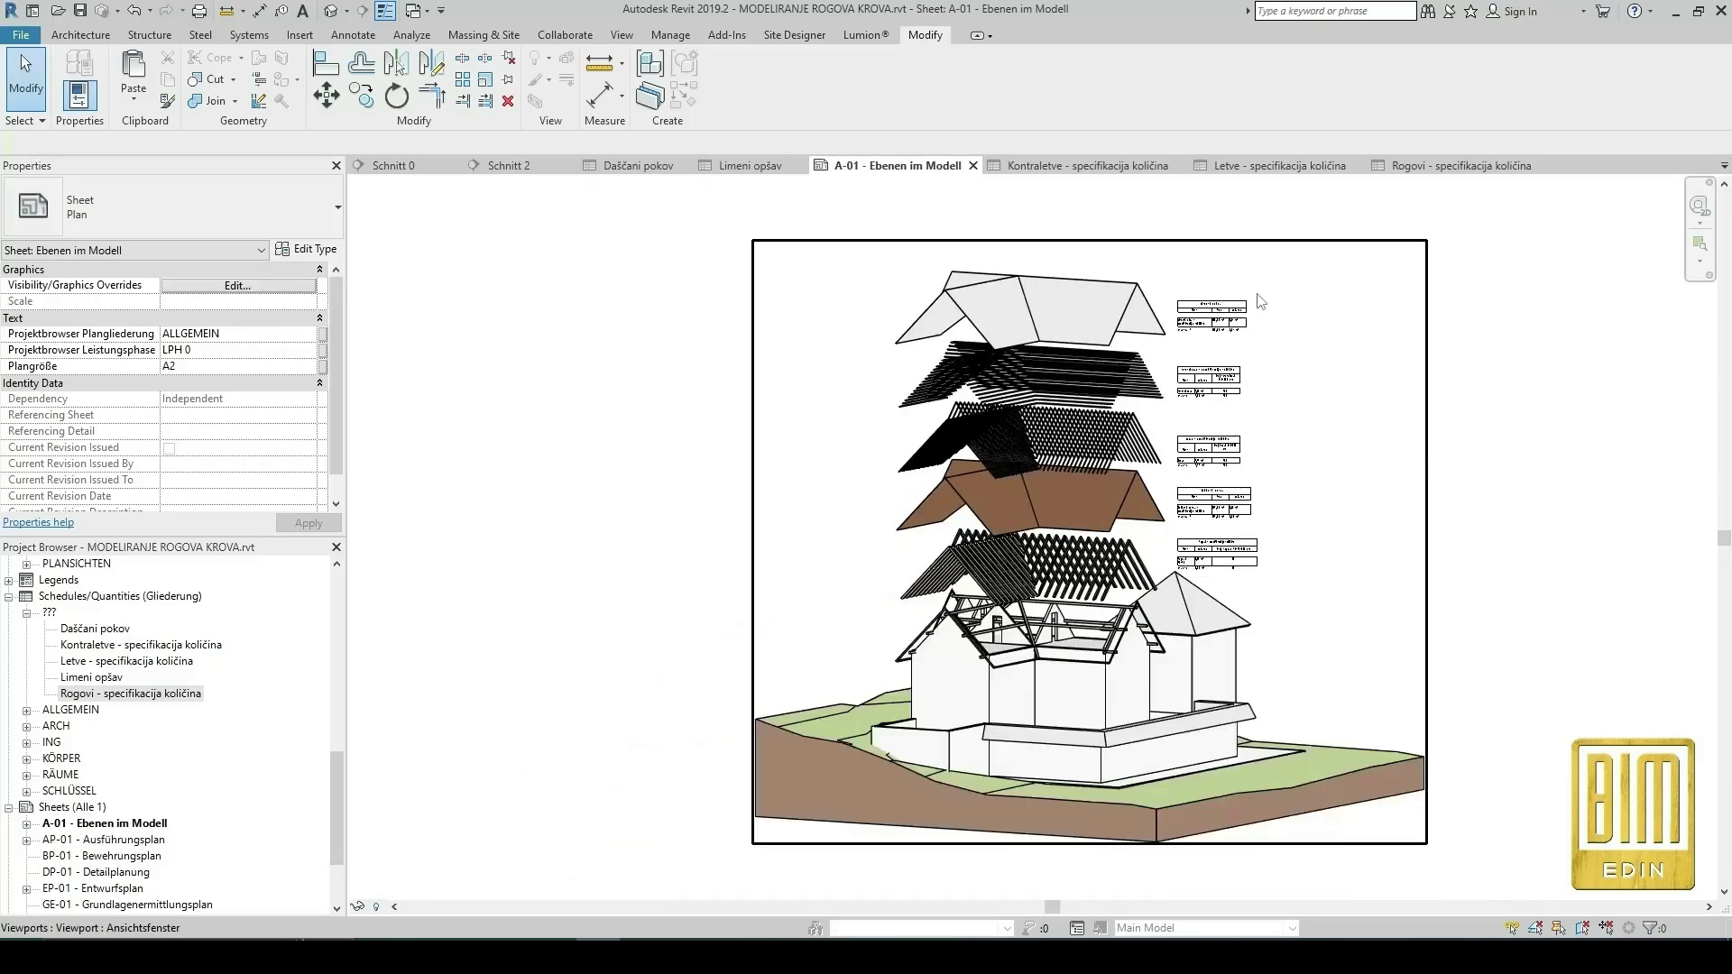